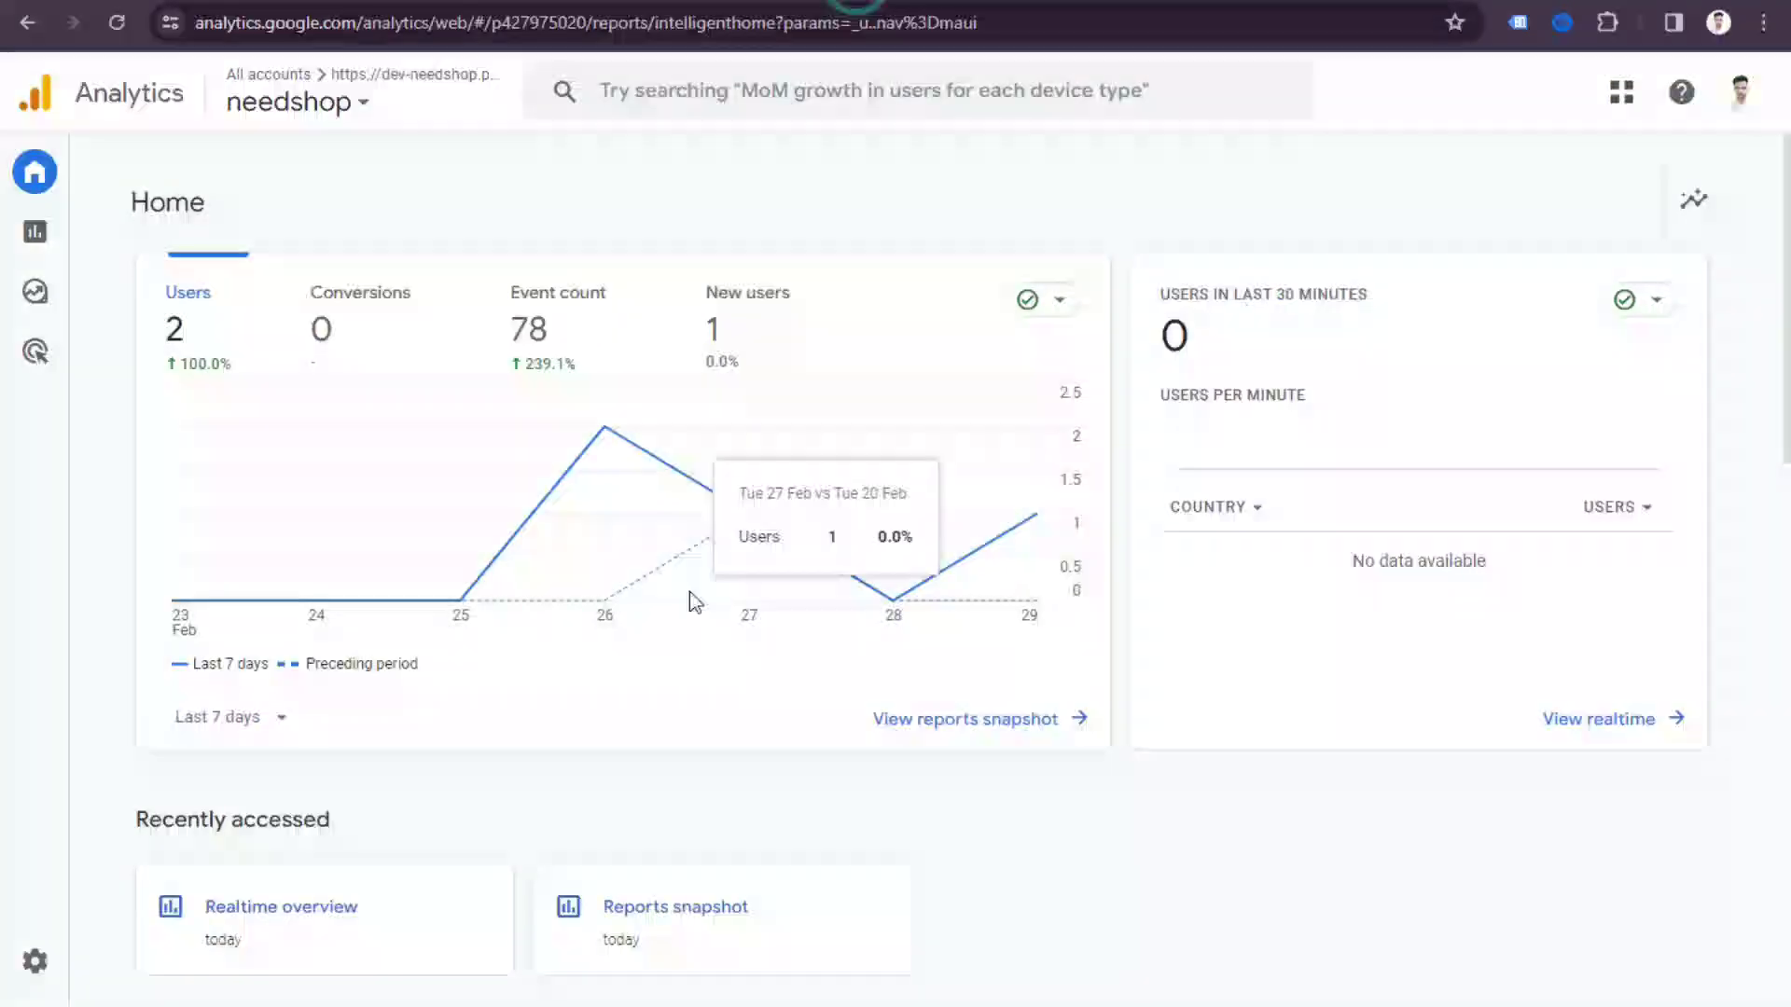
Review the needshop property's Analytics Home overview, including the recently accessed reports and suggested cards.
{"action": "scroll", "coordinate": [1049, 656], "scroll_direction": "down", "scroll_amount": 5}
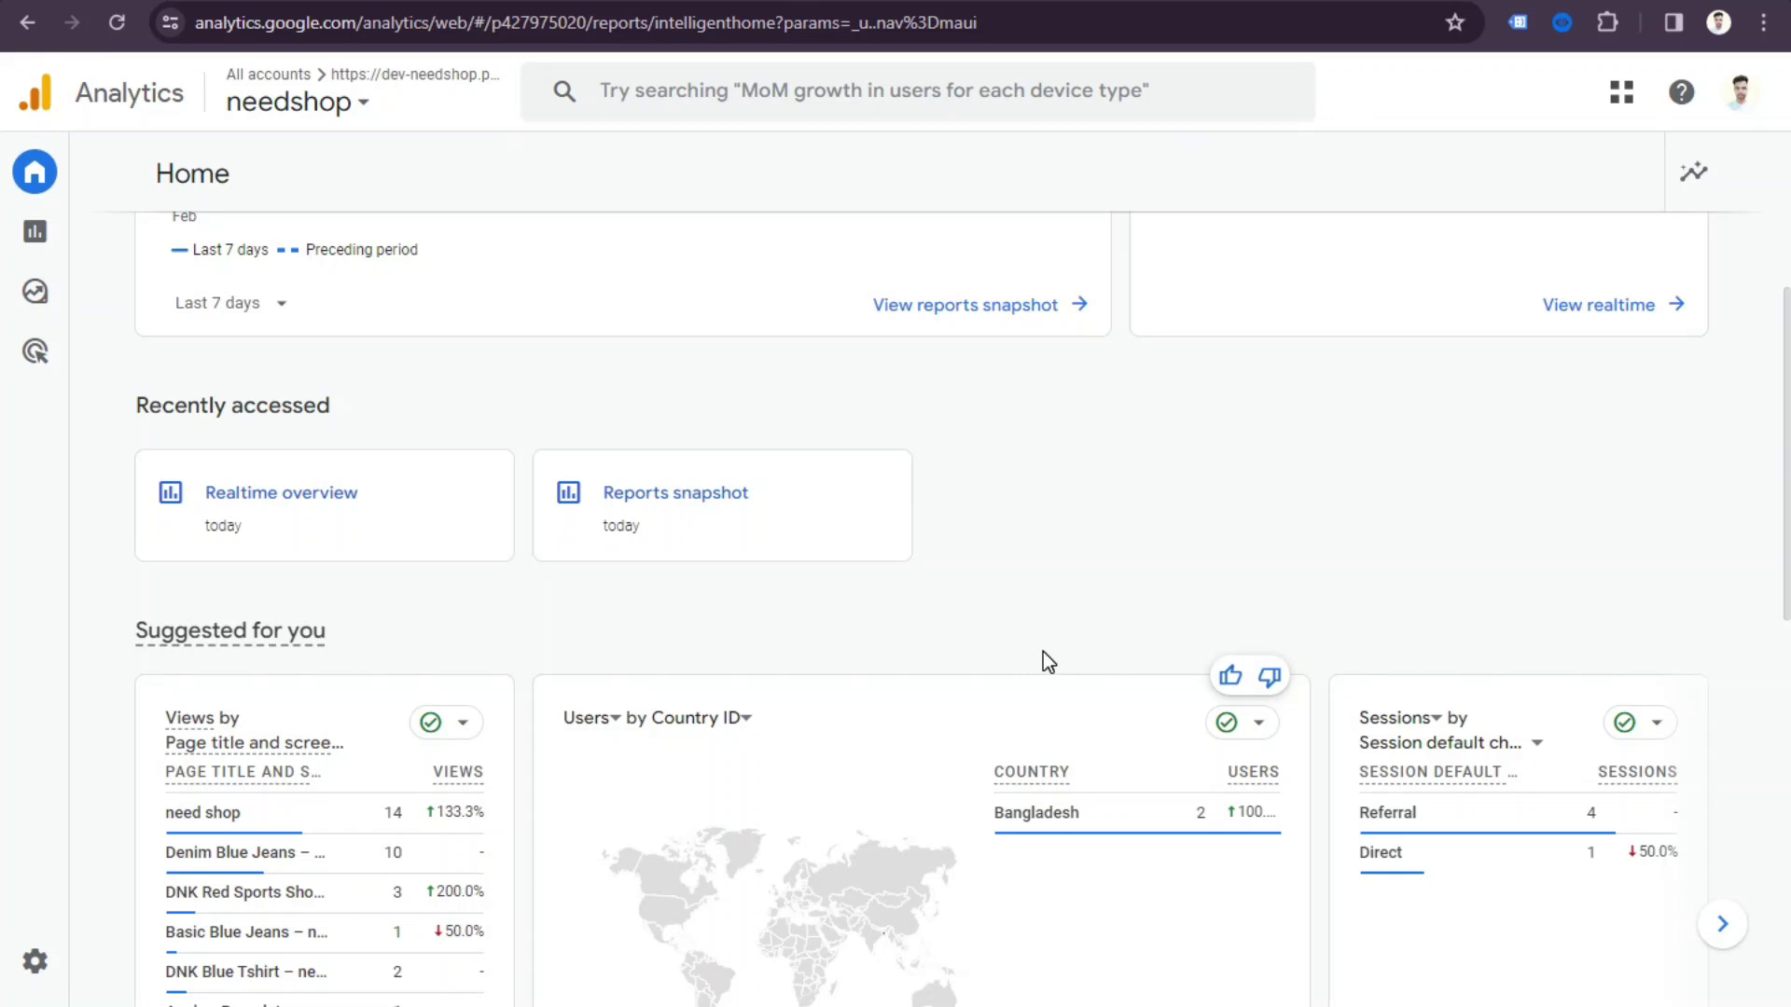
{"action": "scroll", "coordinate": [1044, 652], "scroll_direction": "up", "scroll_amount": 5}
{"action": "scroll", "coordinate": [937, 630], "scroll_direction": "down", "scroll_amount": 9}
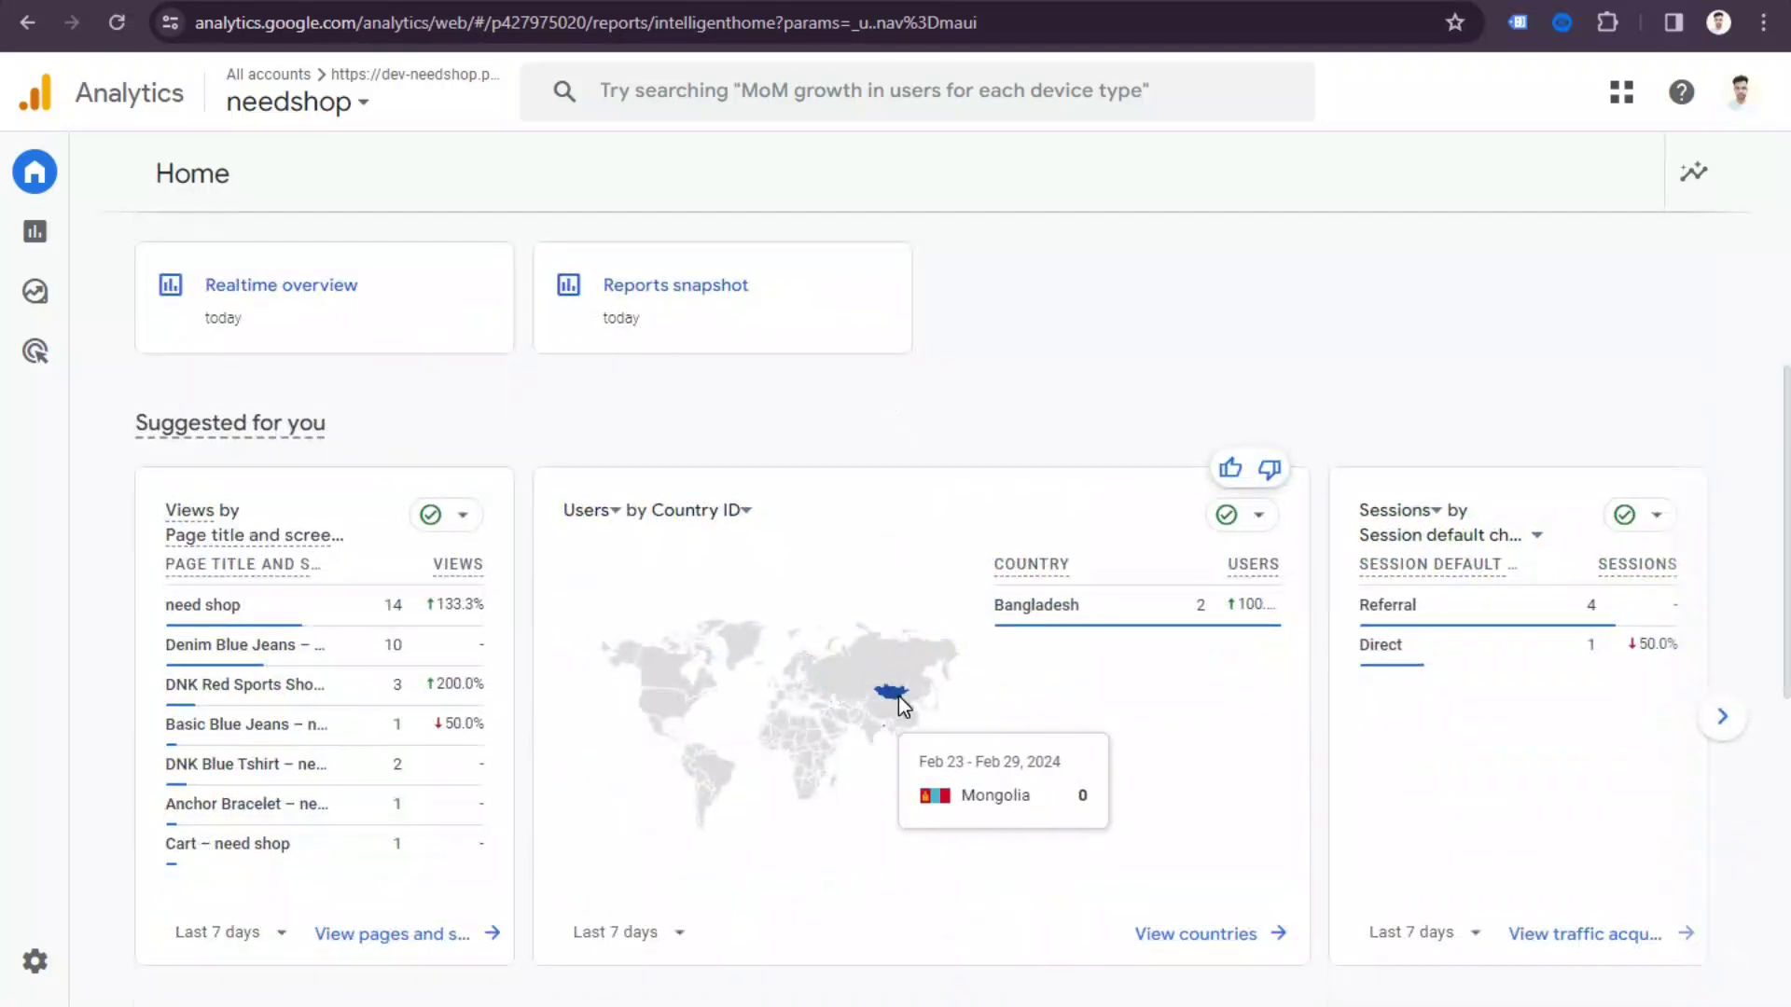
{"action": "scroll", "coordinate": [925, 698], "scroll_direction": "up", "scroll_amount": 9}
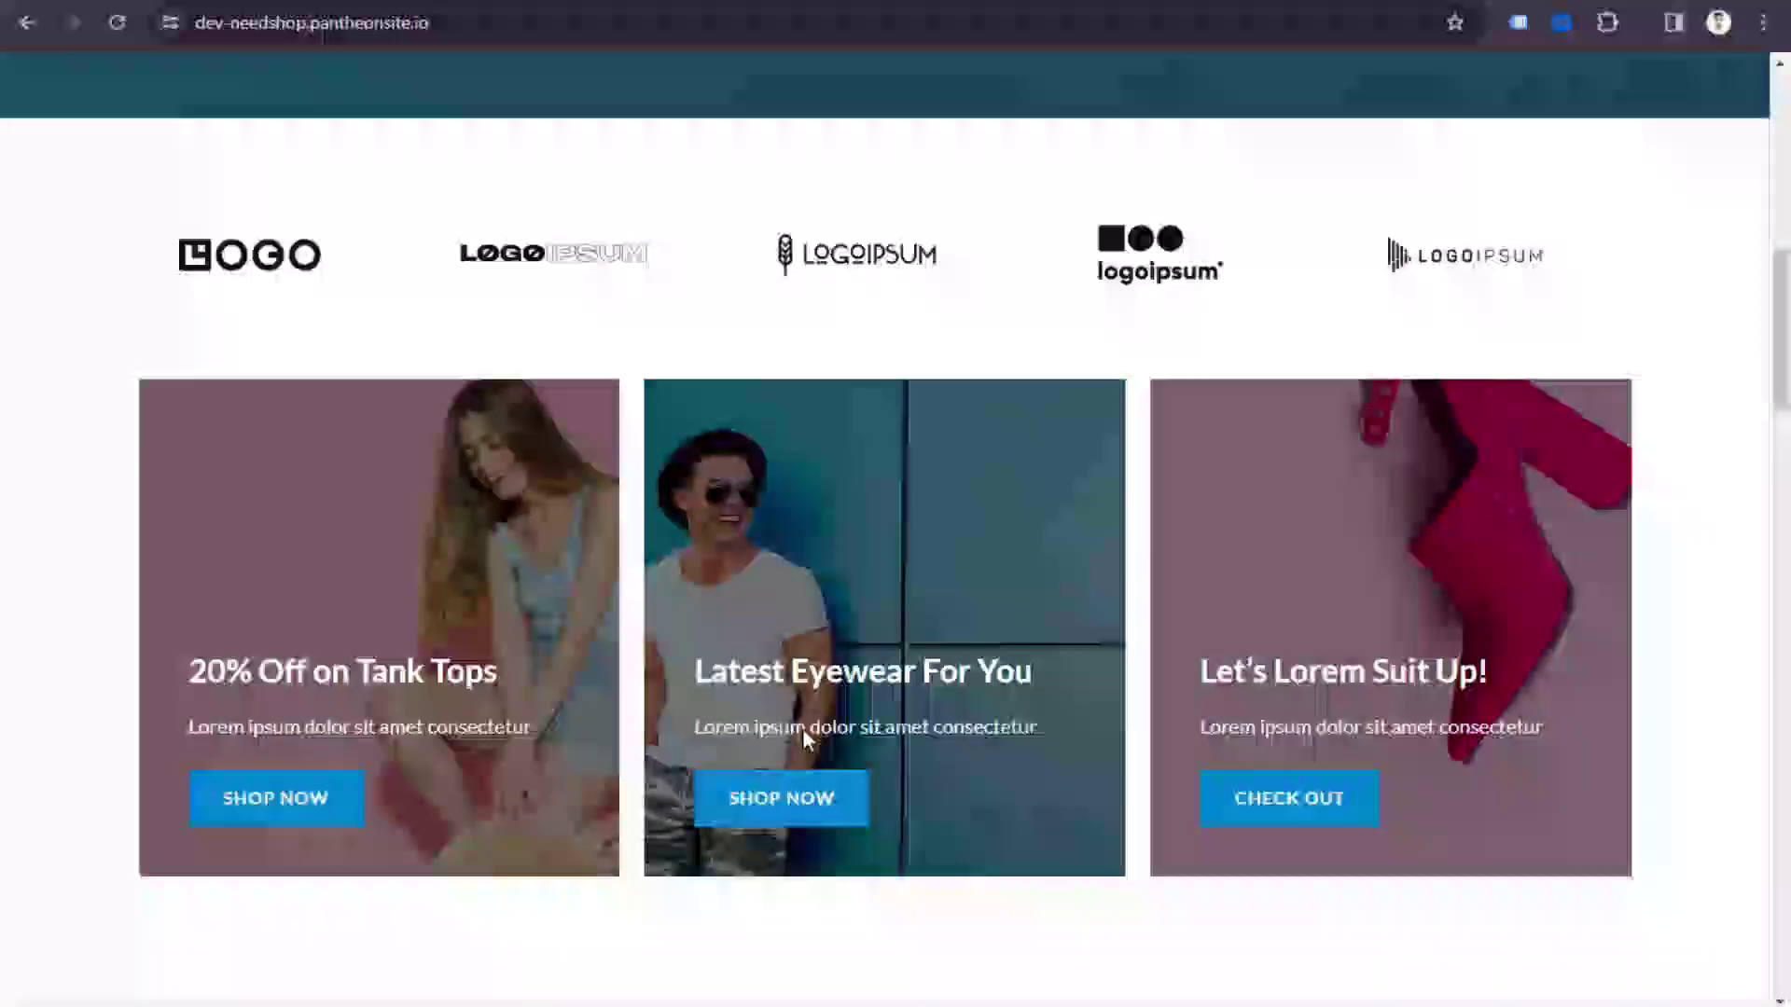
Switch to the needshop store's home page and look through its featured products and footer.
{"action": "scroll", "coordinate": [969, 614], "scroll_direction": "down", "scroll_amount": 6}
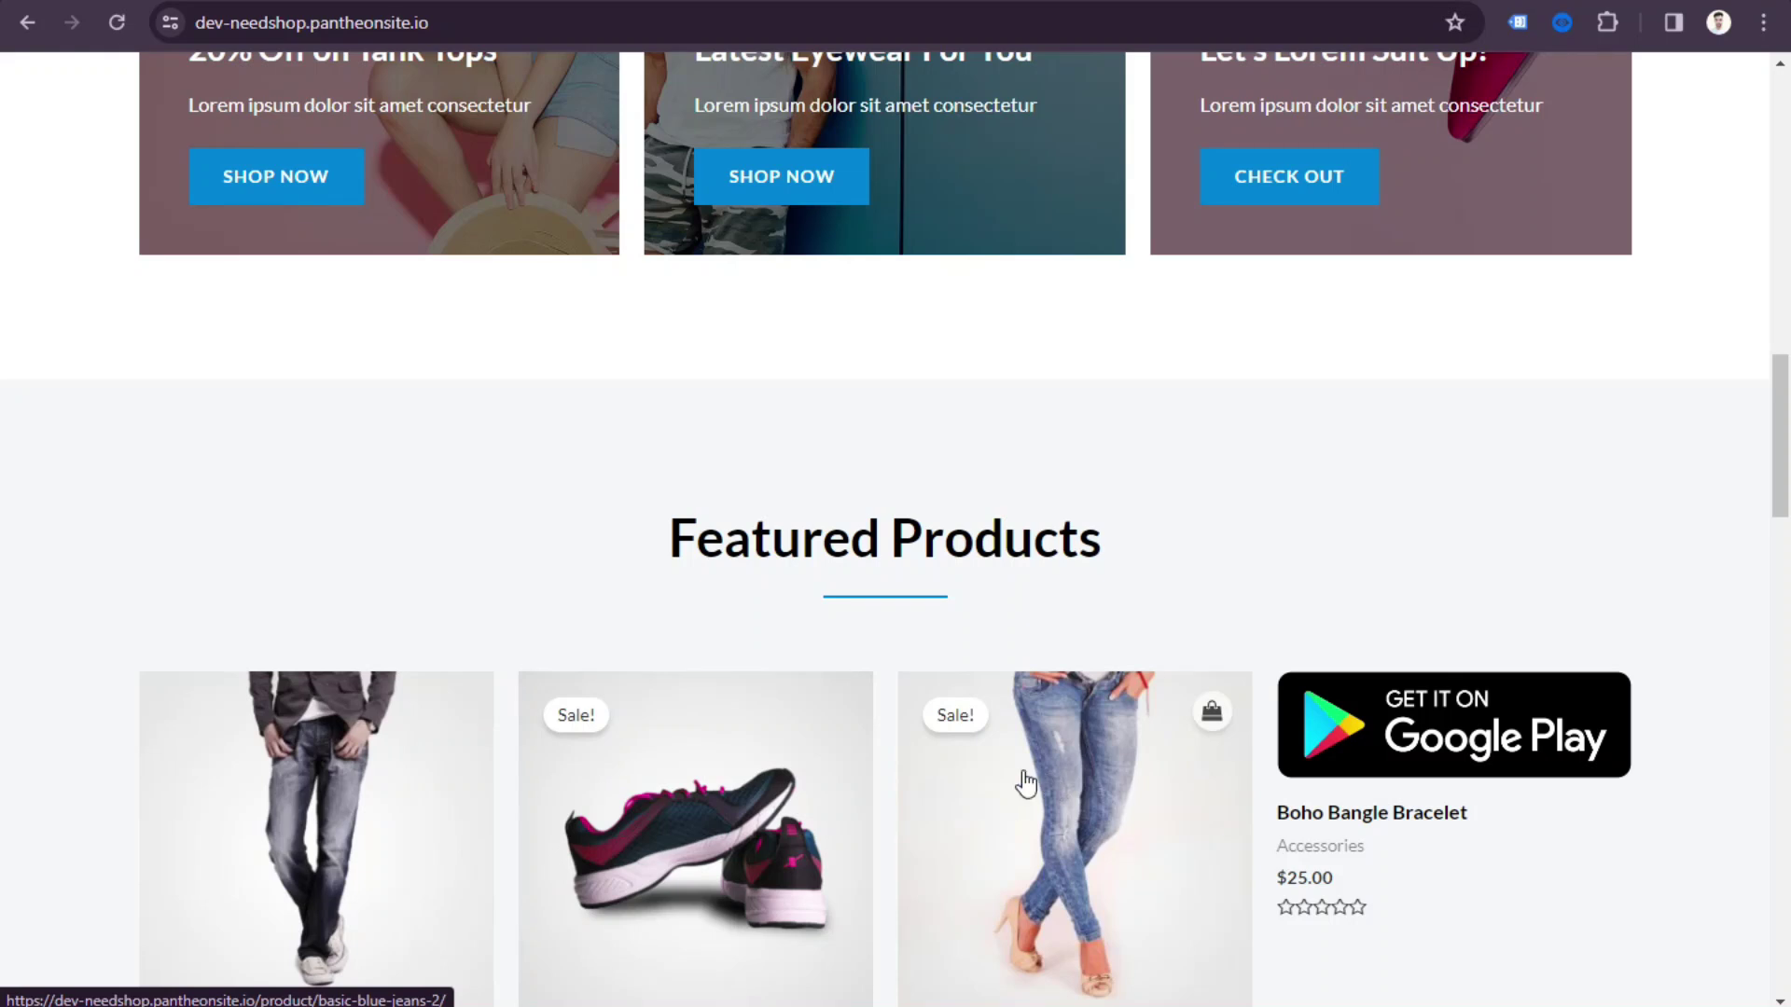
{"action": "scroll", "coordinate": [1027, 782], "scroll_direction": "down", "scroll_amount": 4}
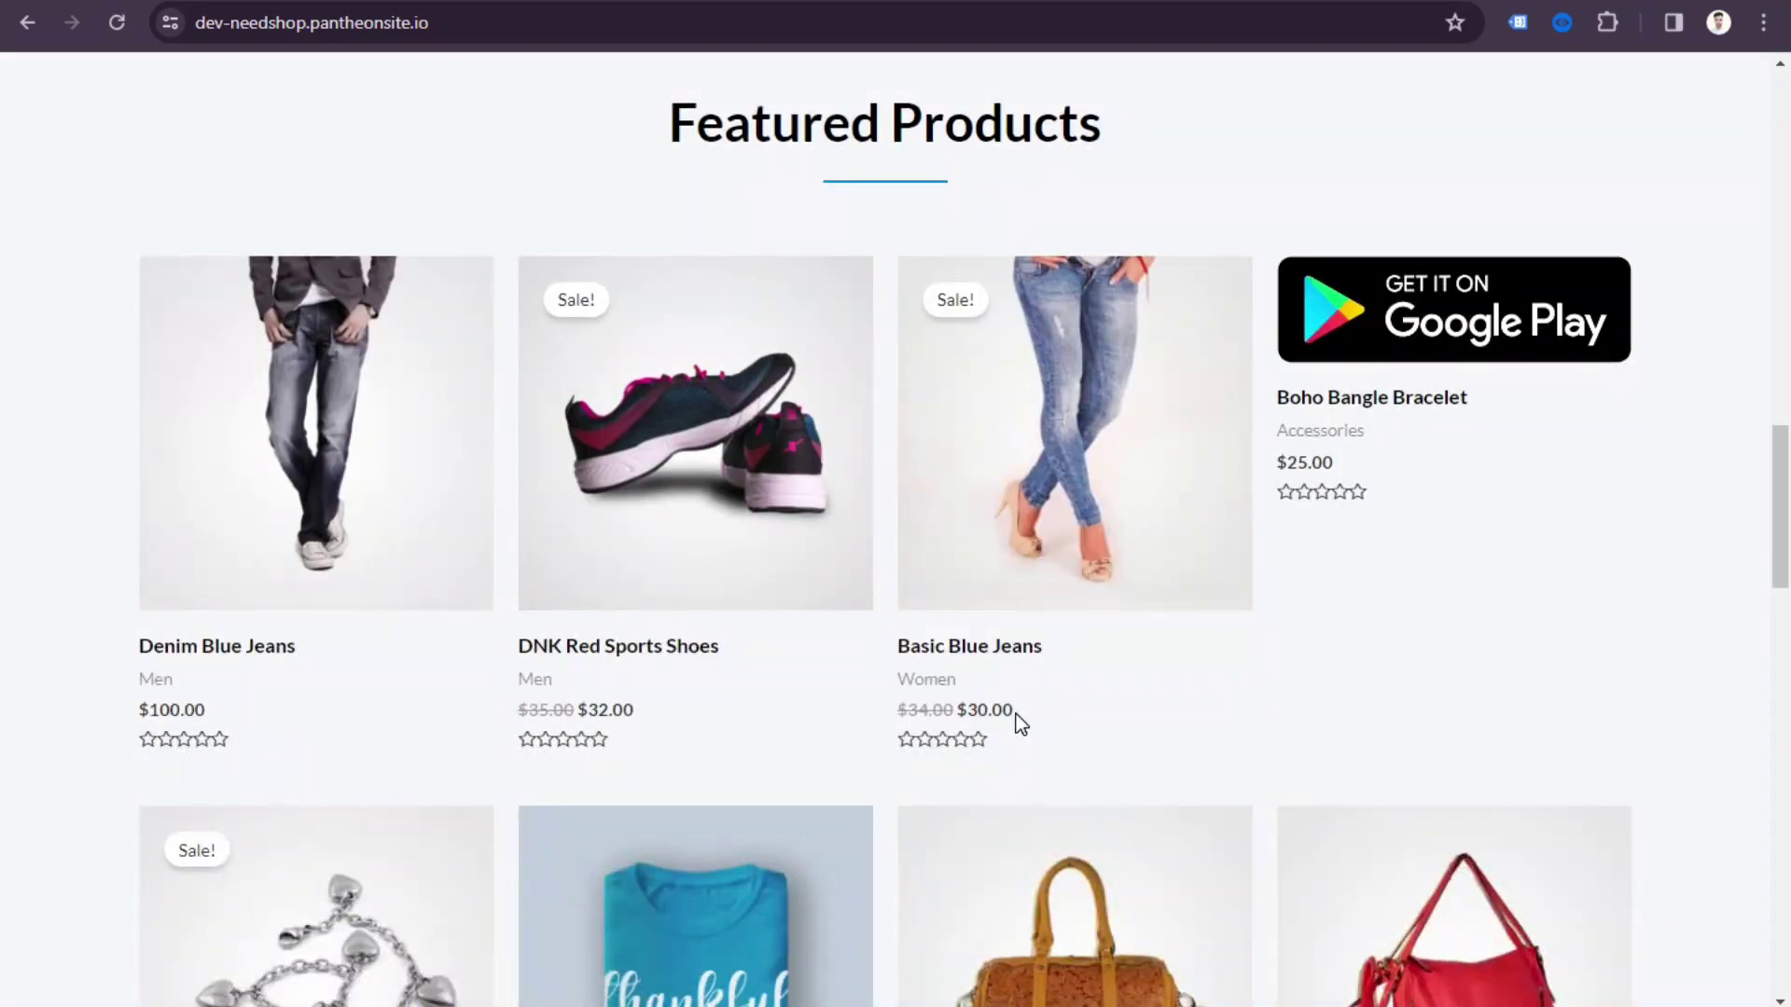
{"action": "scroll", "coordinate": [980, 774], "scroll_direction": "down", "scroll_amount": 15}
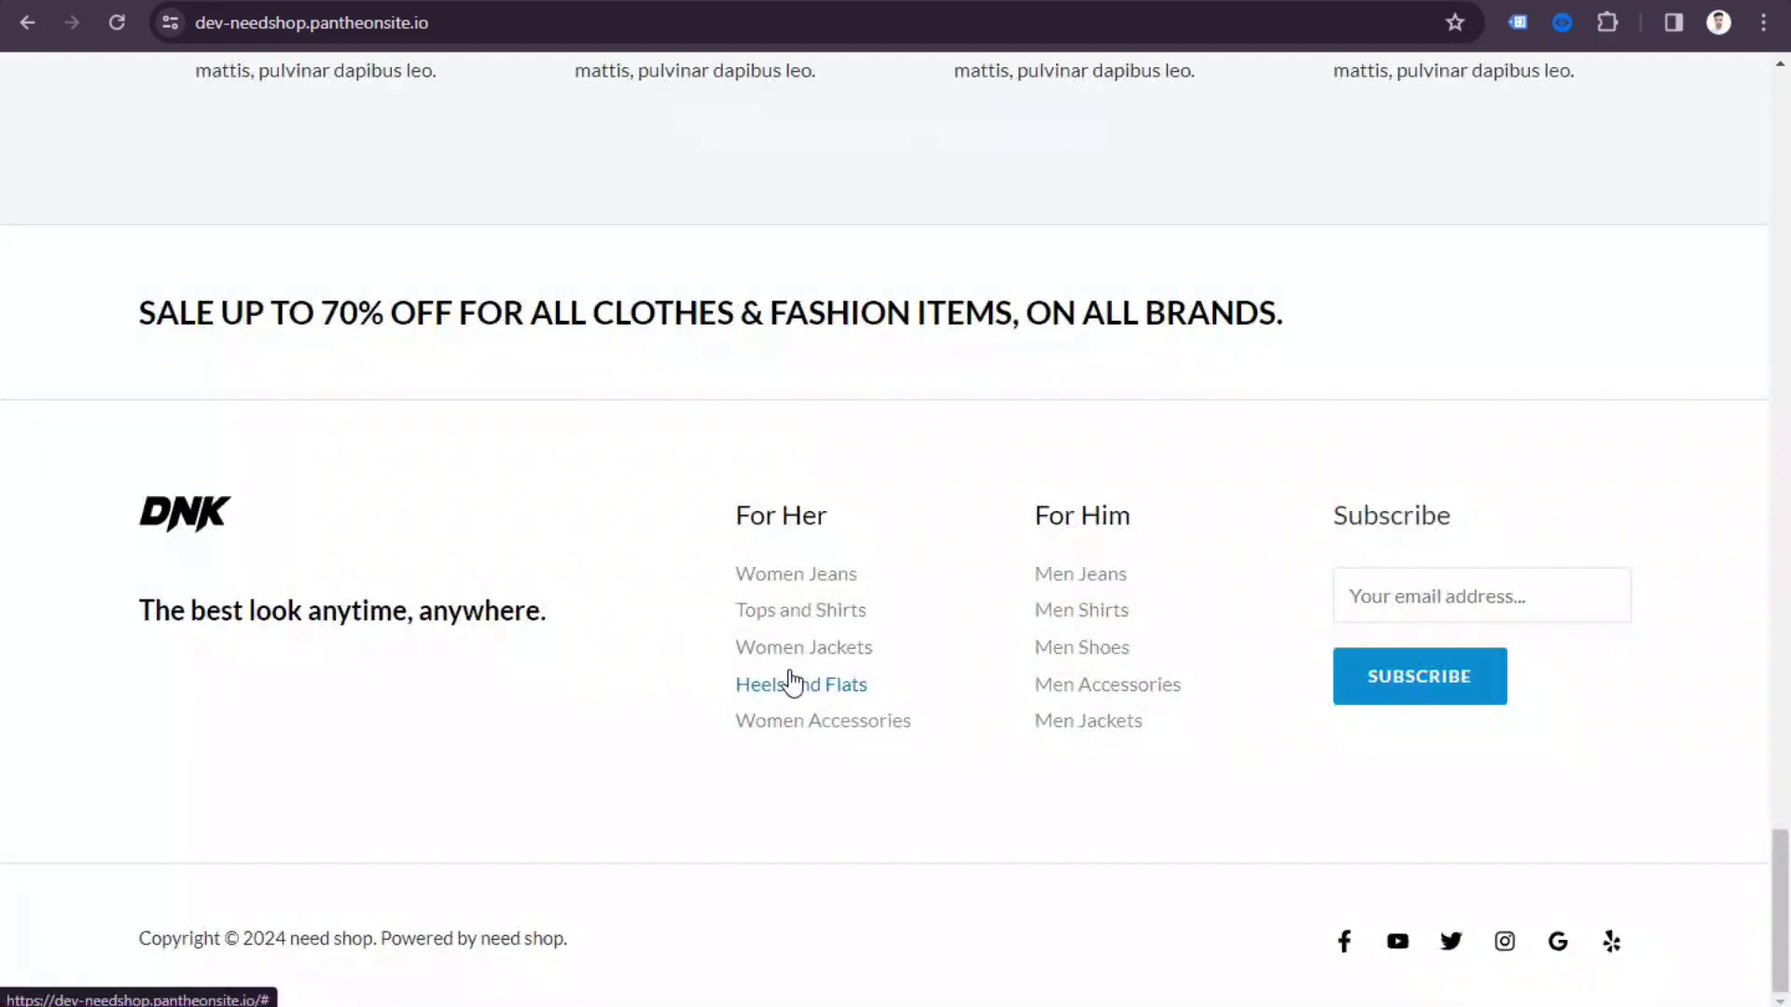
{"action": "scroll", "coordinate": [998, 769], "scroll_direction": "up", "scroll_amount": 10}
{"action": "scroll", "coordinate": [995, 767], "scroll_direction": "up", "scroll_amount": 6}
Switch to Google Tag Manager and open the list of tags in needshop's Default Workspace.
{"action": "left_click", "coordinate": [380, 231]}
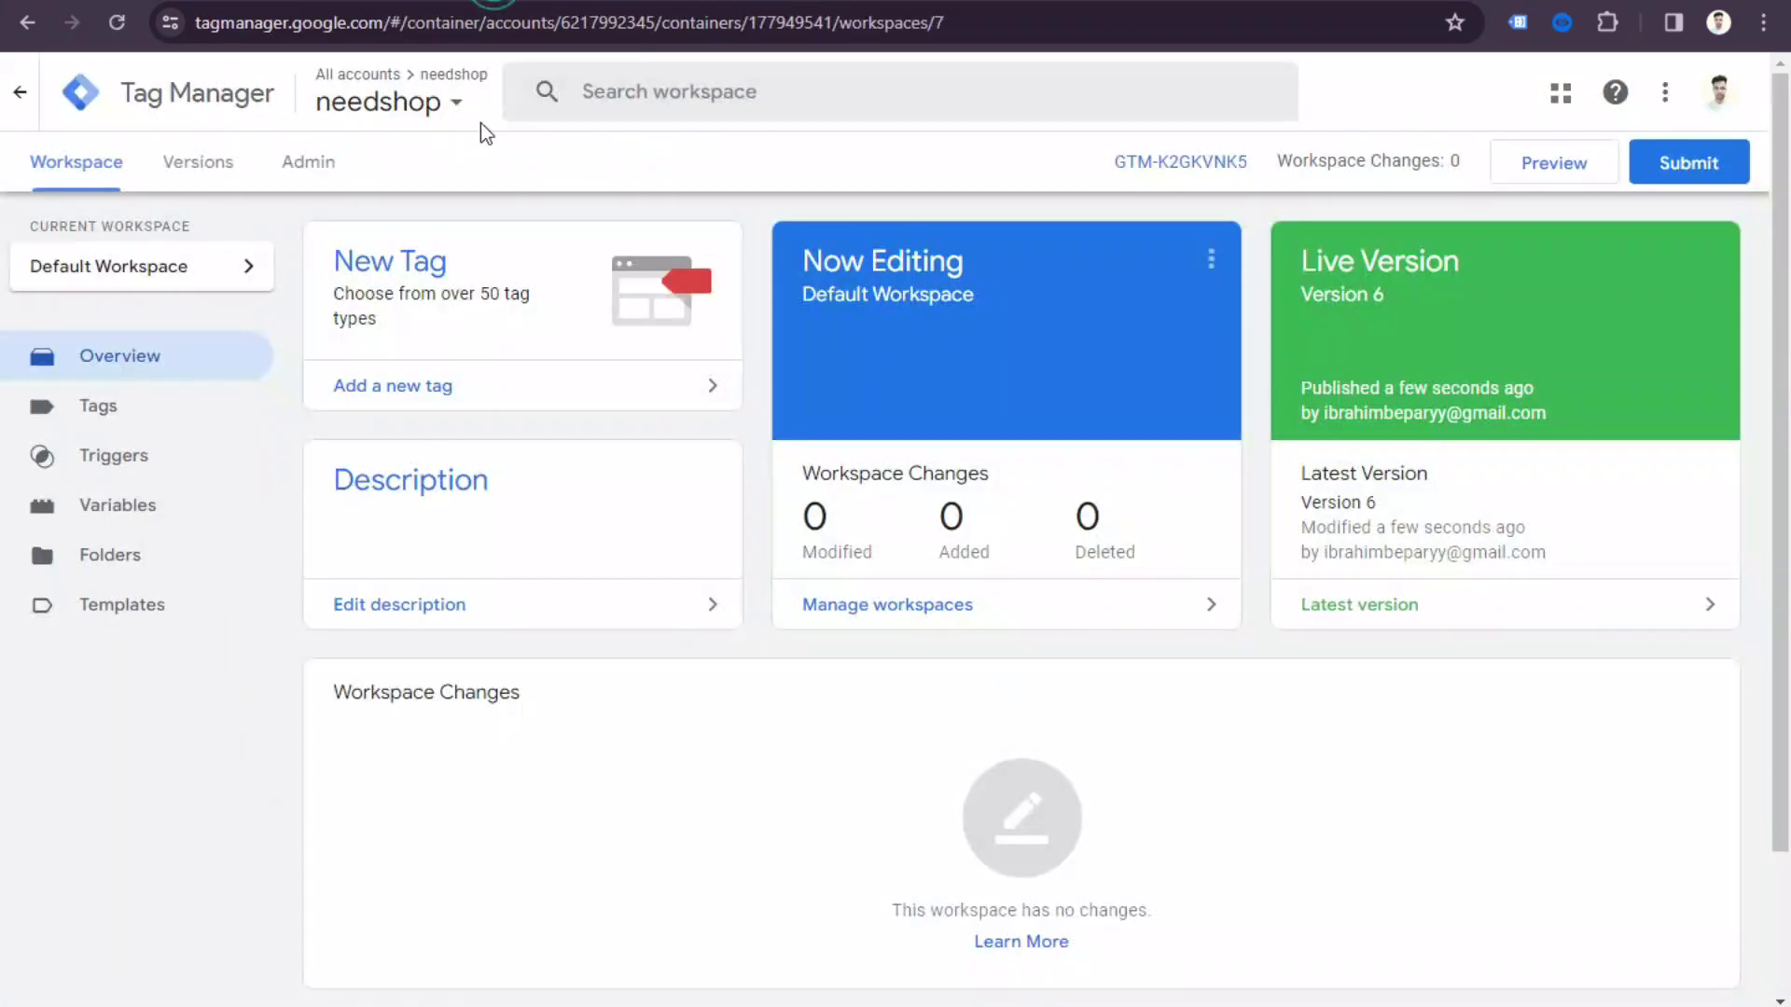
{"action": "left_click", "coordinate": [163, 417]}
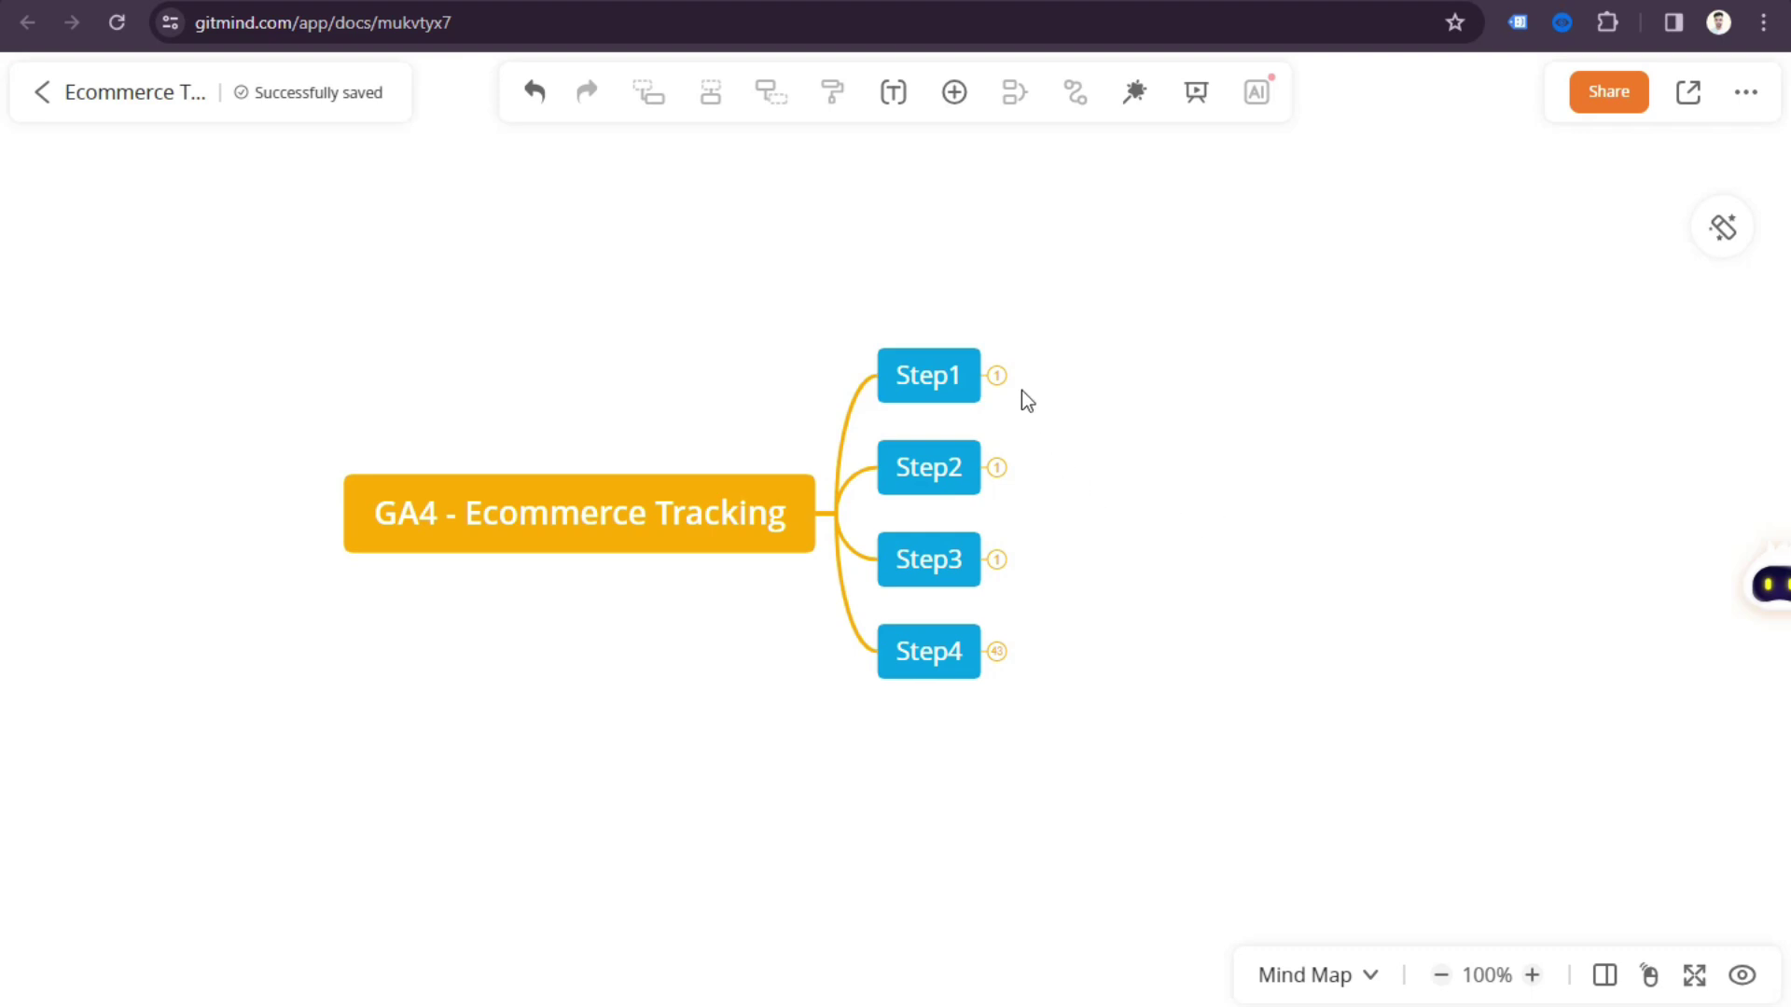
Switch to the GA4 - Ecommerce Tracking mind map in GitMind and expand the Step1, Step2, Step3 and Step4 branches.
{"action": "left_click", "coordinate": [996, 375]}
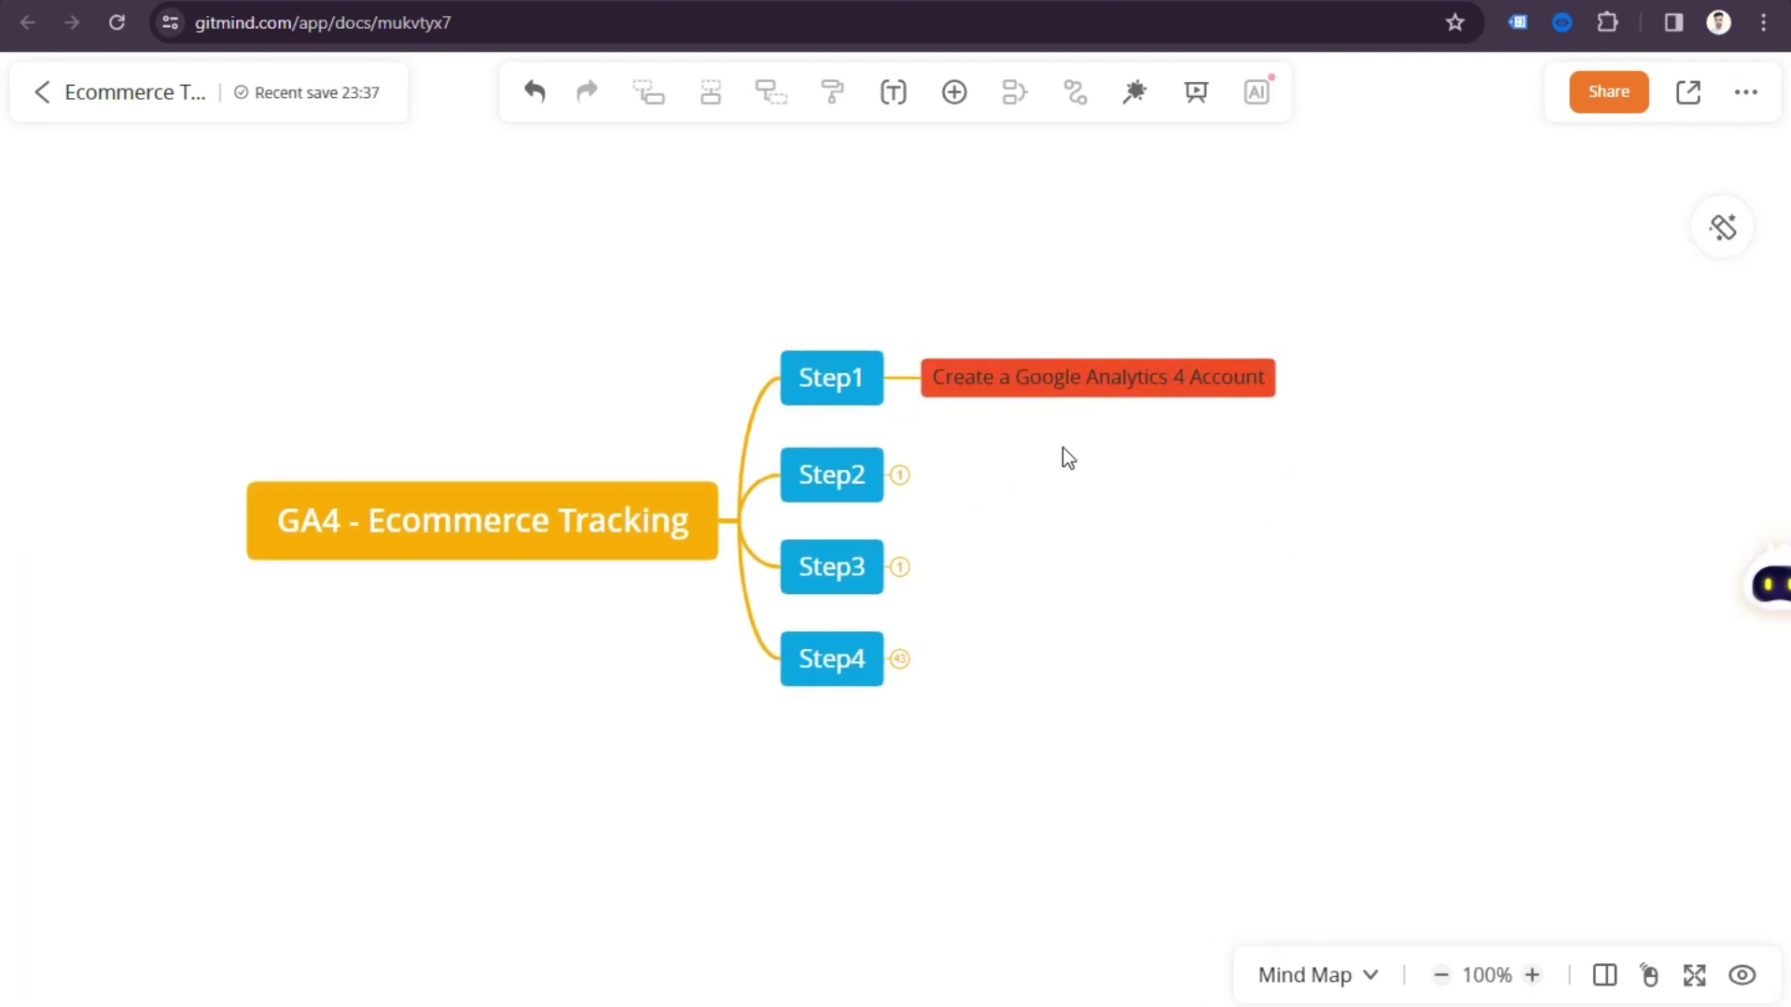
{"action": "left_click", "coordinate": [900, 480]}
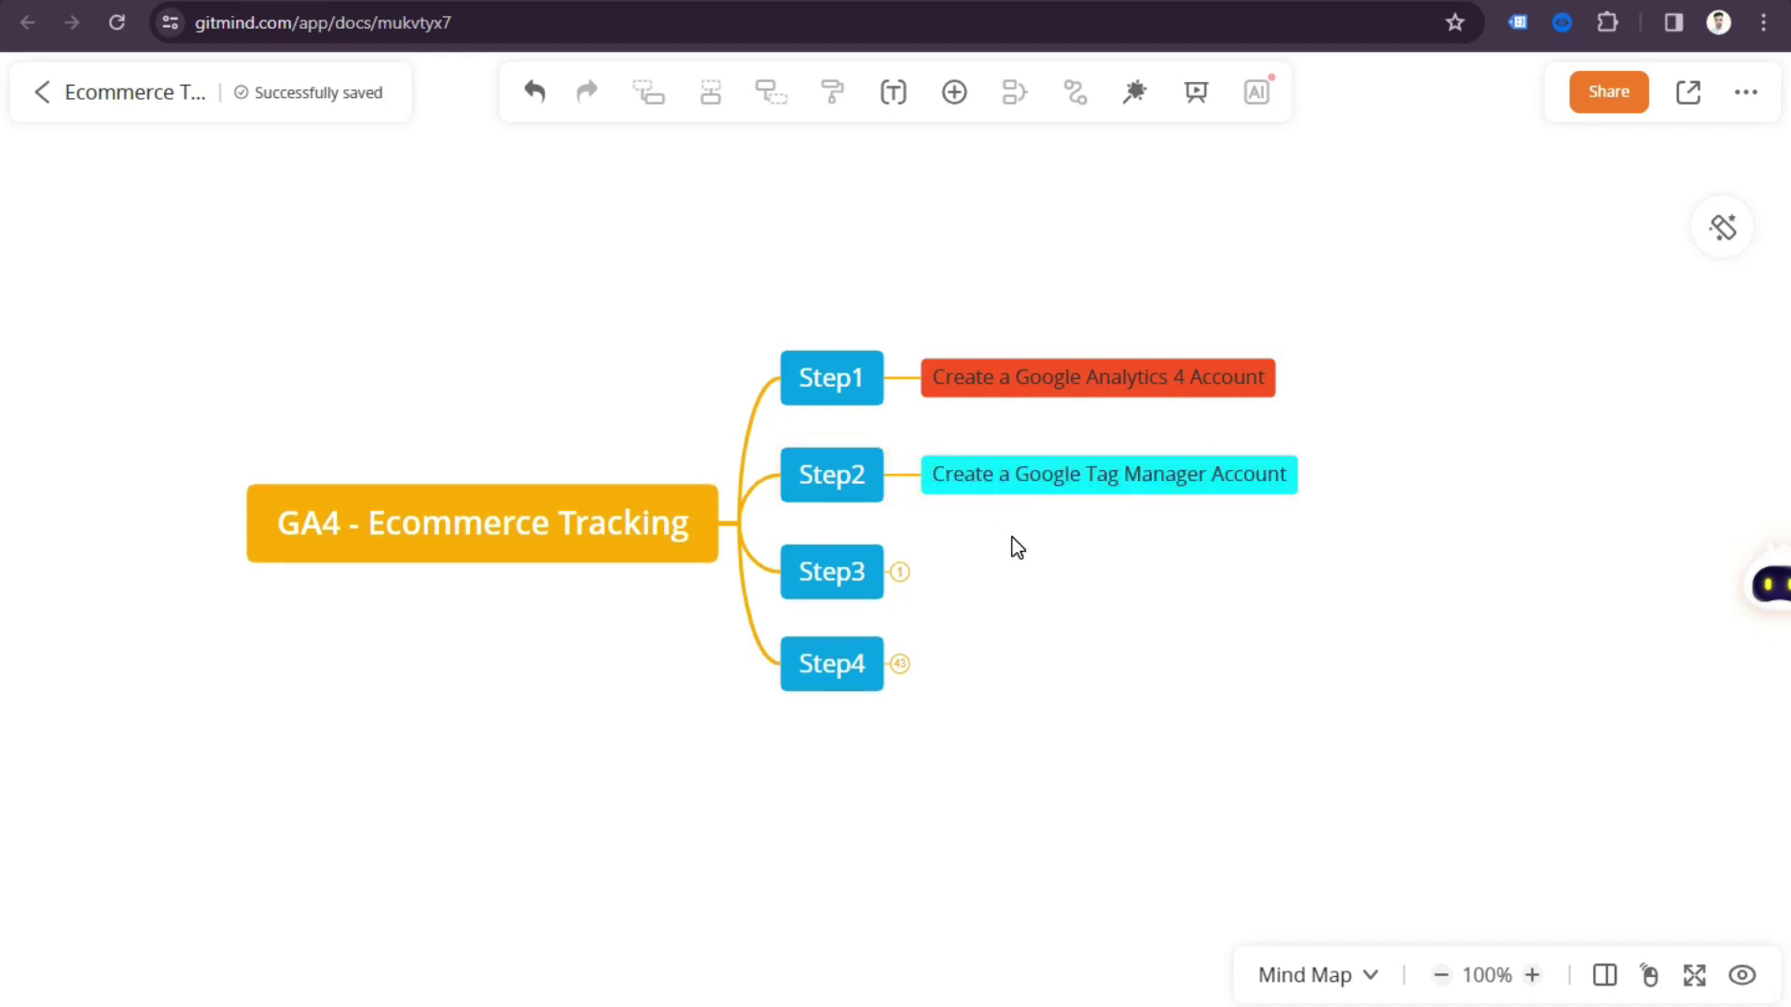
{"action": "left_click", "coordinate": [900, 572]}
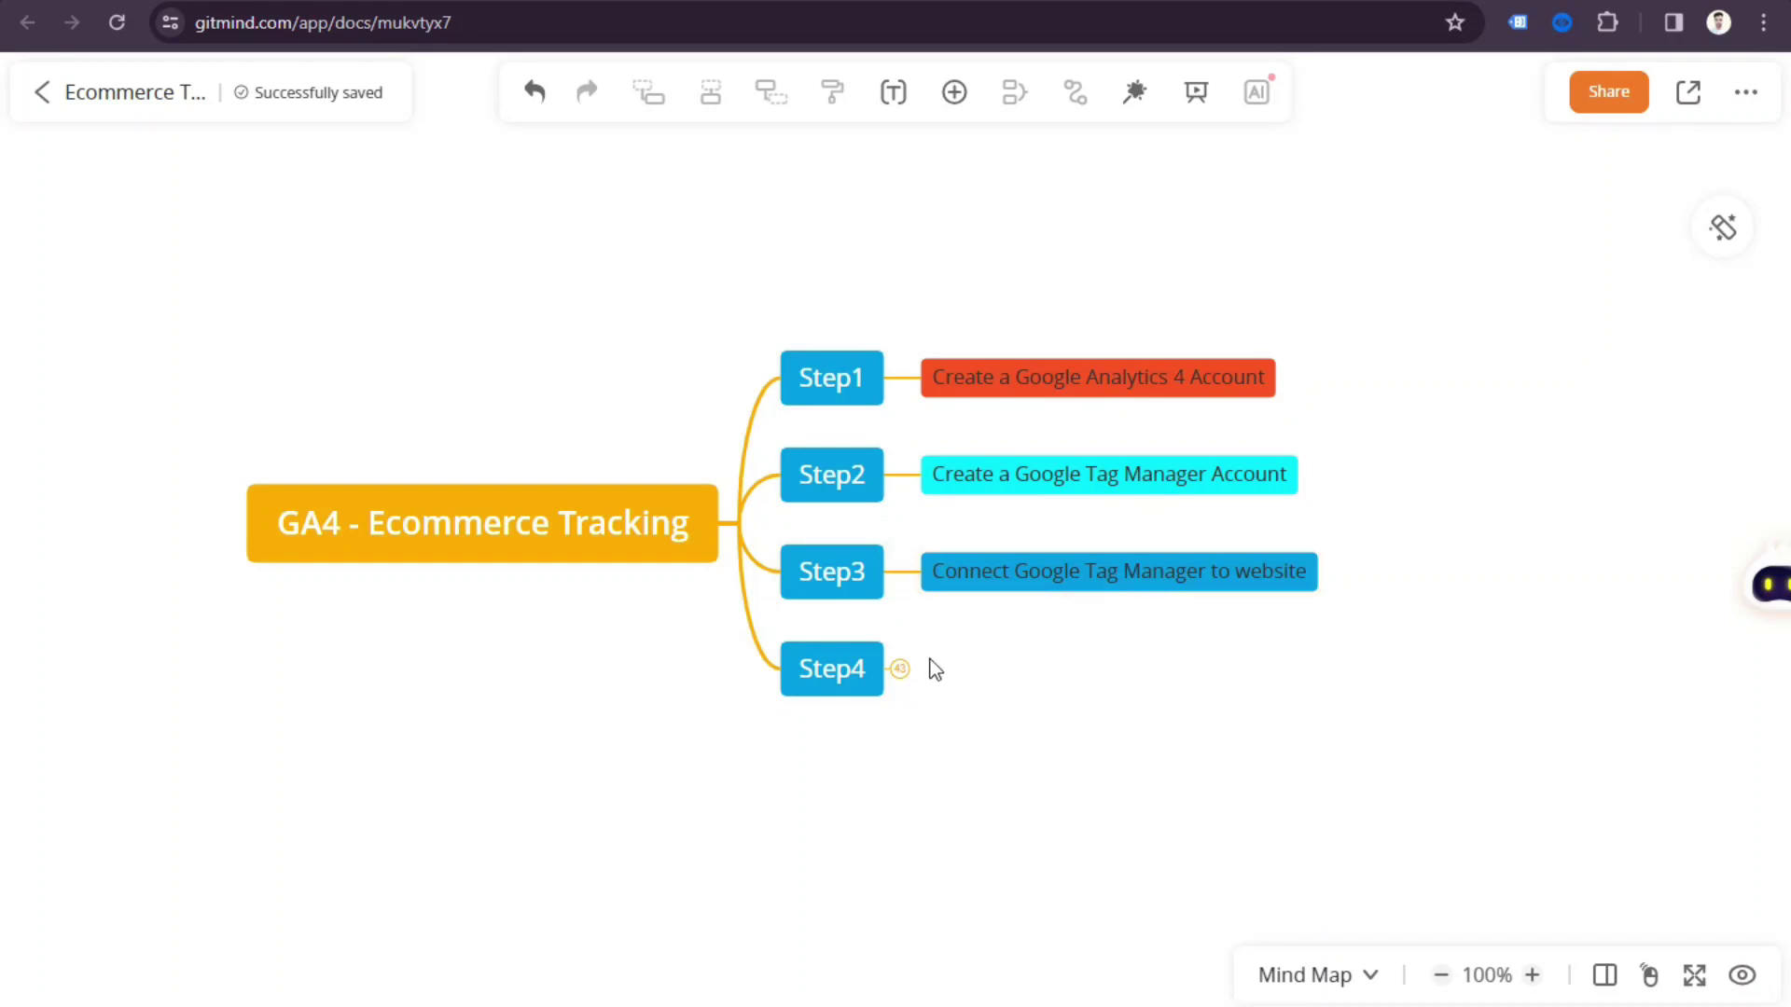
{"action": "left_click", "coordinate": [900, 669]}
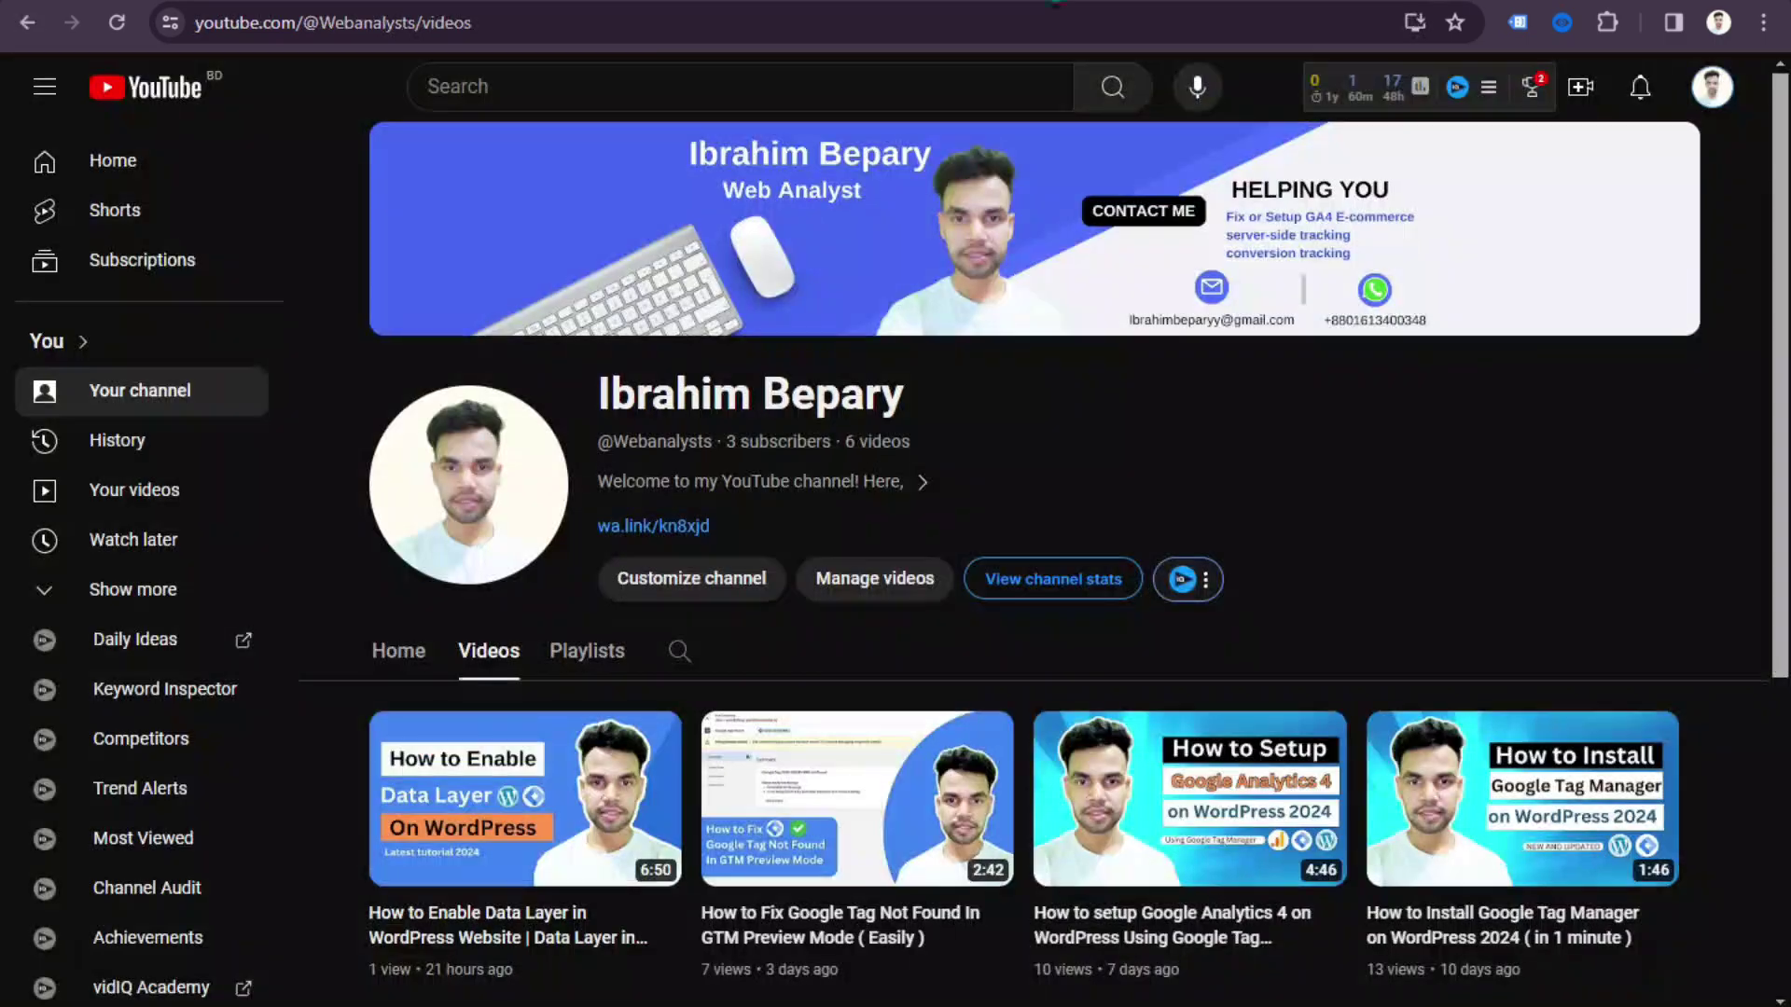
Switch to the YouTube channel's videos and look over the Google Analytics 4 and Google Tag Manager tutorials.
{"action": "scroll", "coordinate": [1271, 514], "scroll_direction": "down", "scroll_amount": 5}
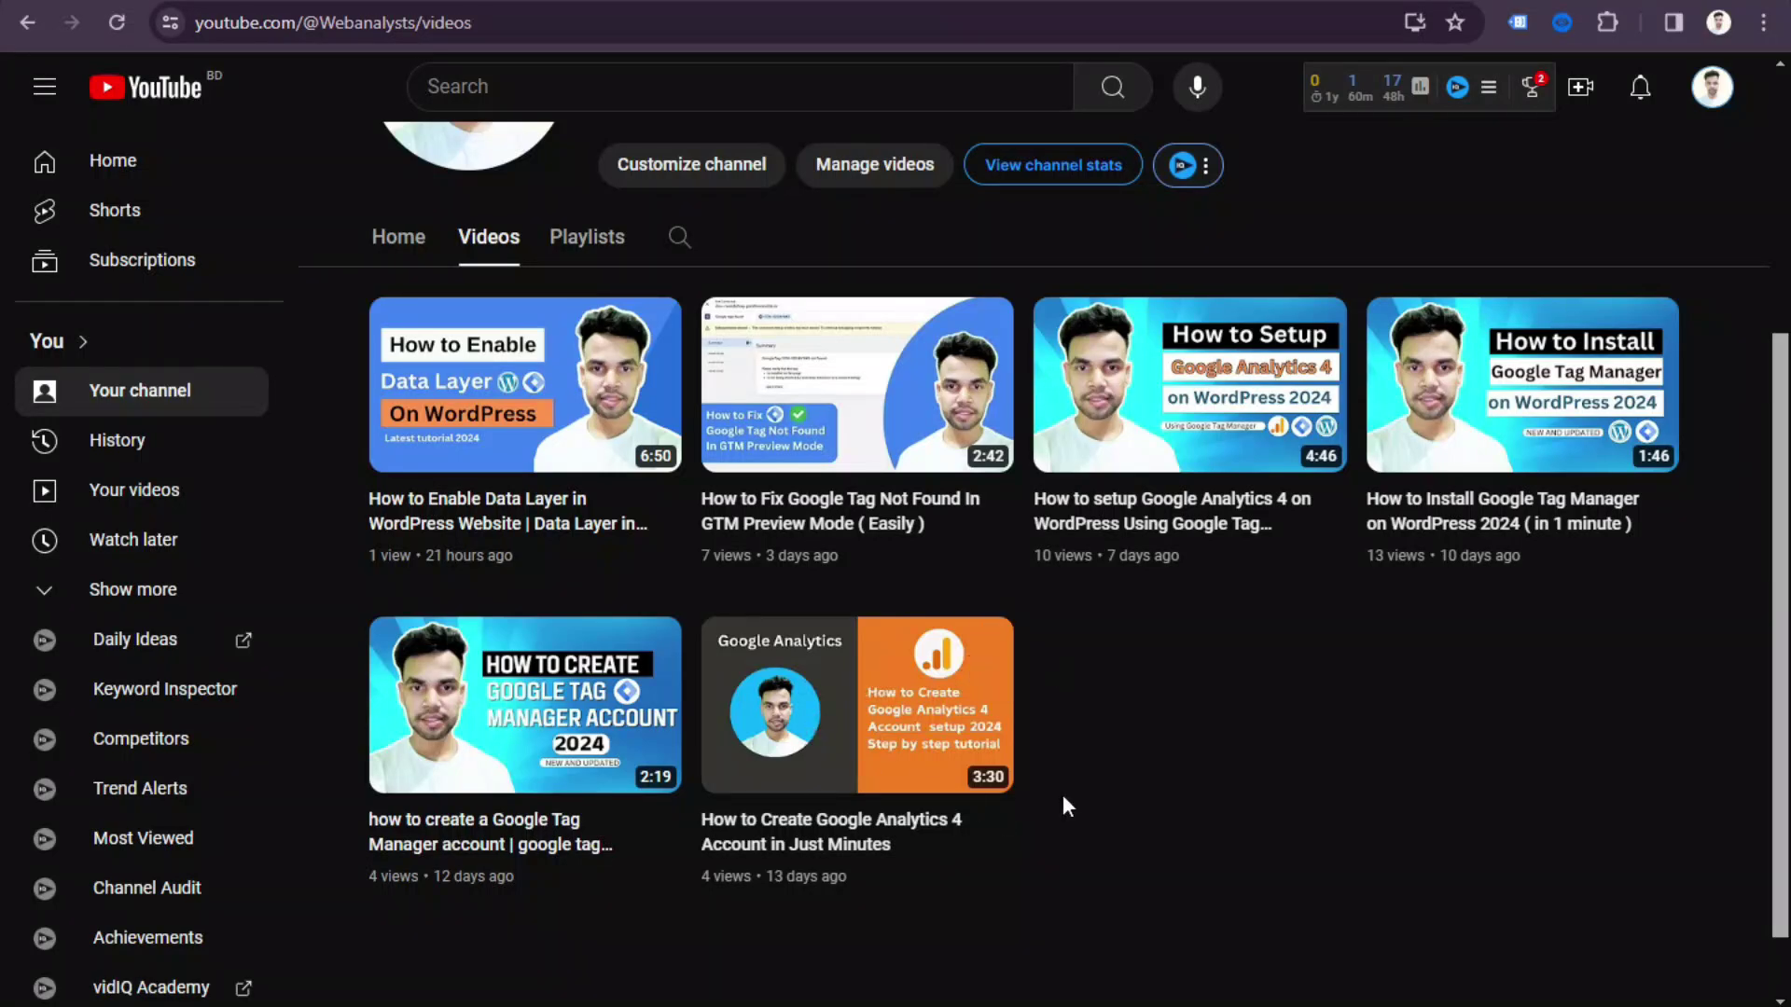
{"action": "mouse_move", "coordinate": [795, 859]}
{"action": "left_click_drag", "start_coordinate": [1283, 597], "coordinate": [1283, 666]}
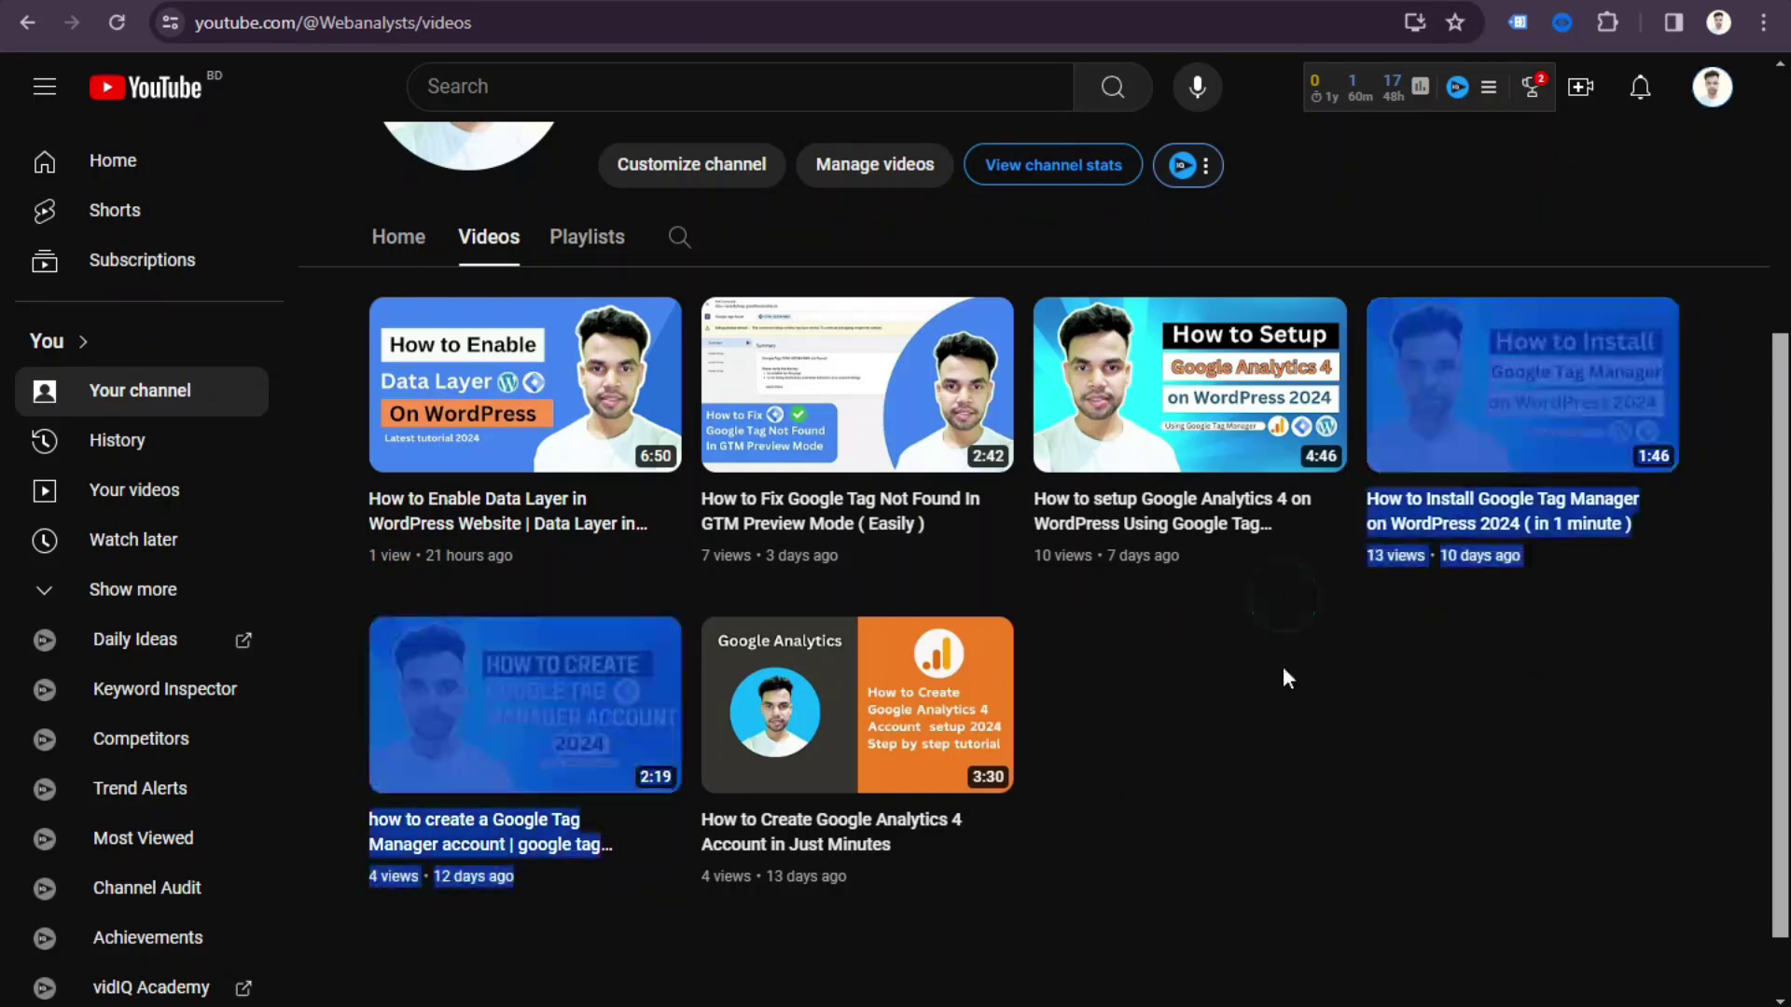
{"action": "left_click", "coordinate": [1241, 671]}
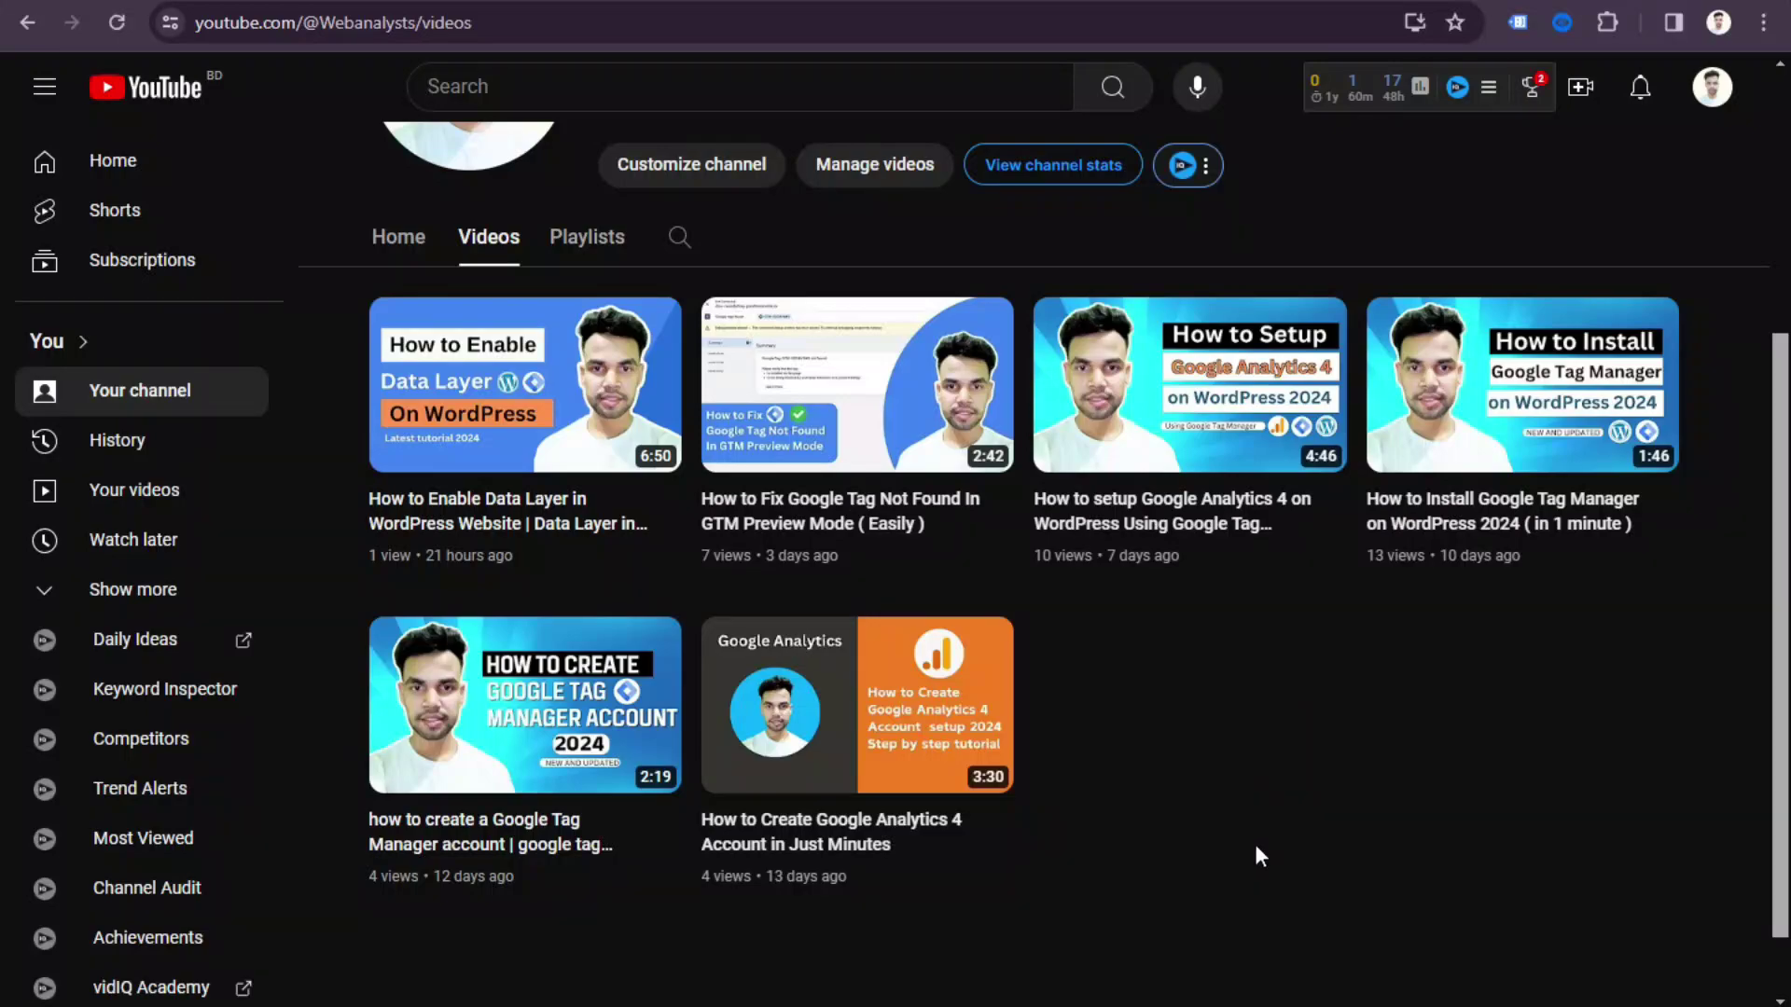
{"action": "scroll", "coordinate": [1256, 844], "scroll_direction": "up", "scroll_amount": 5}
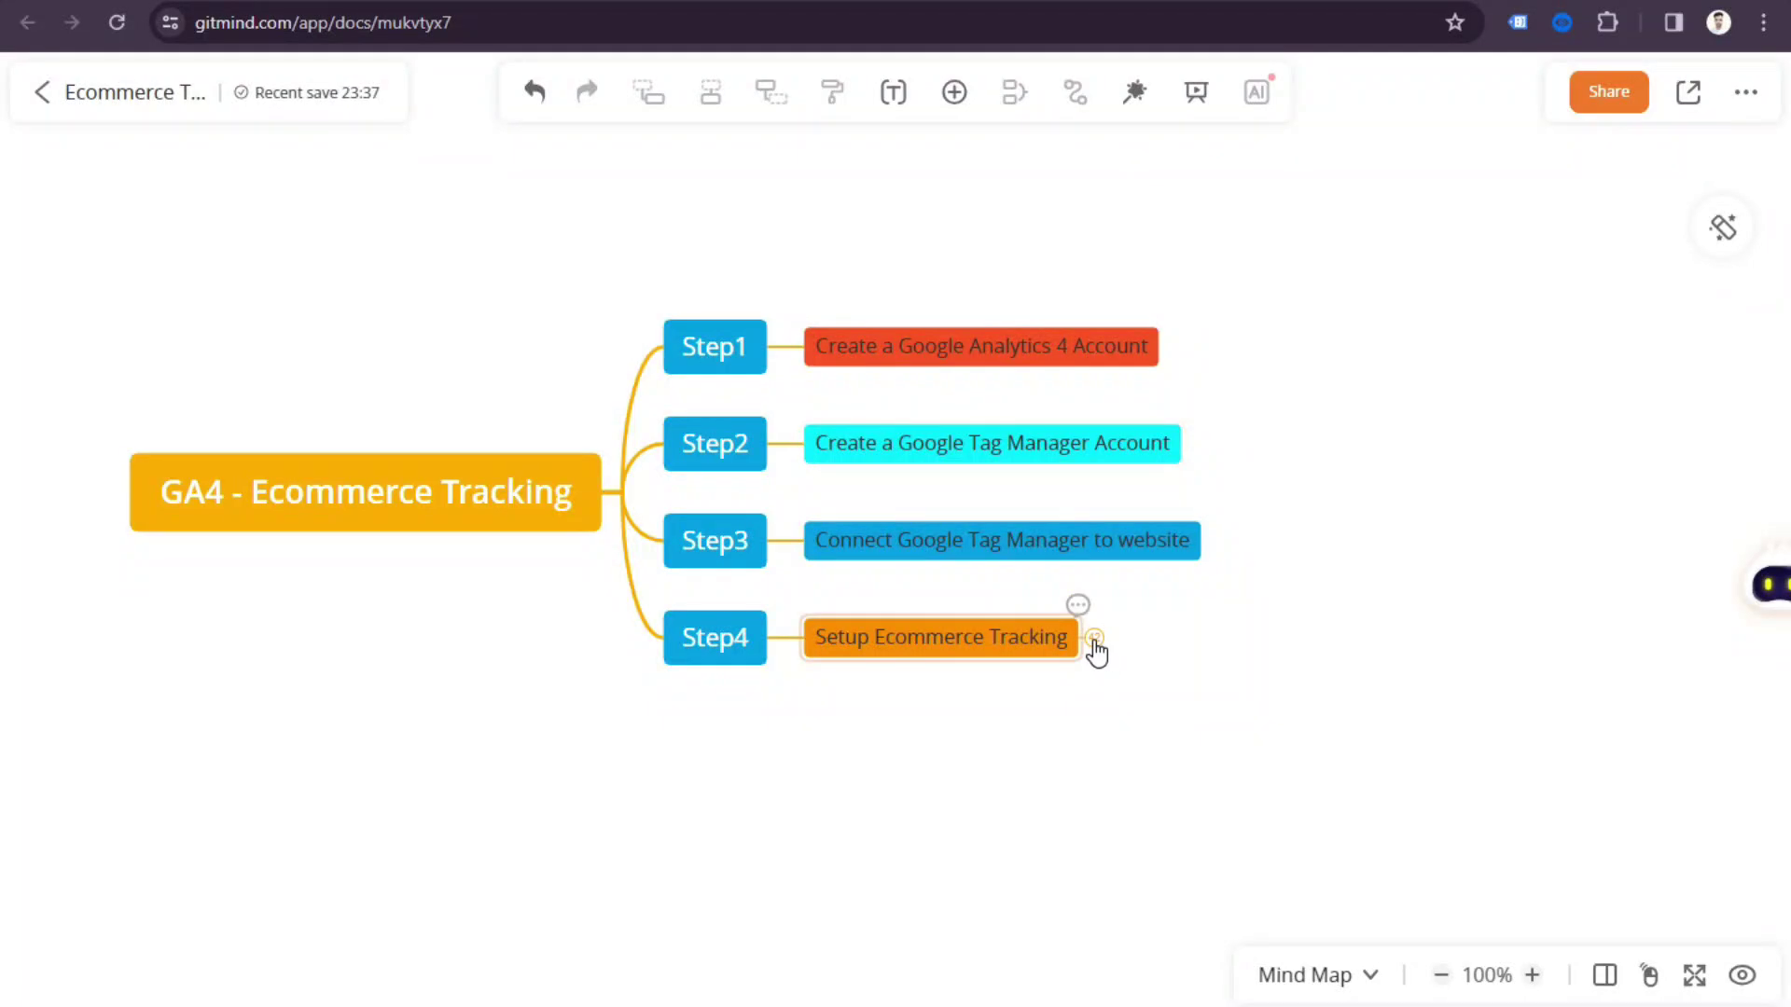
Switch back to the GitMind mind map and expand the Setup Ecommerce Tracking and How to setup? nodes under Step4.
{"action": "left_click", "coordinate": [1093, 639]}
{"action": "left_click_drag", "start_coordinate": [1199, 781], "coordinate": [968, 767]}
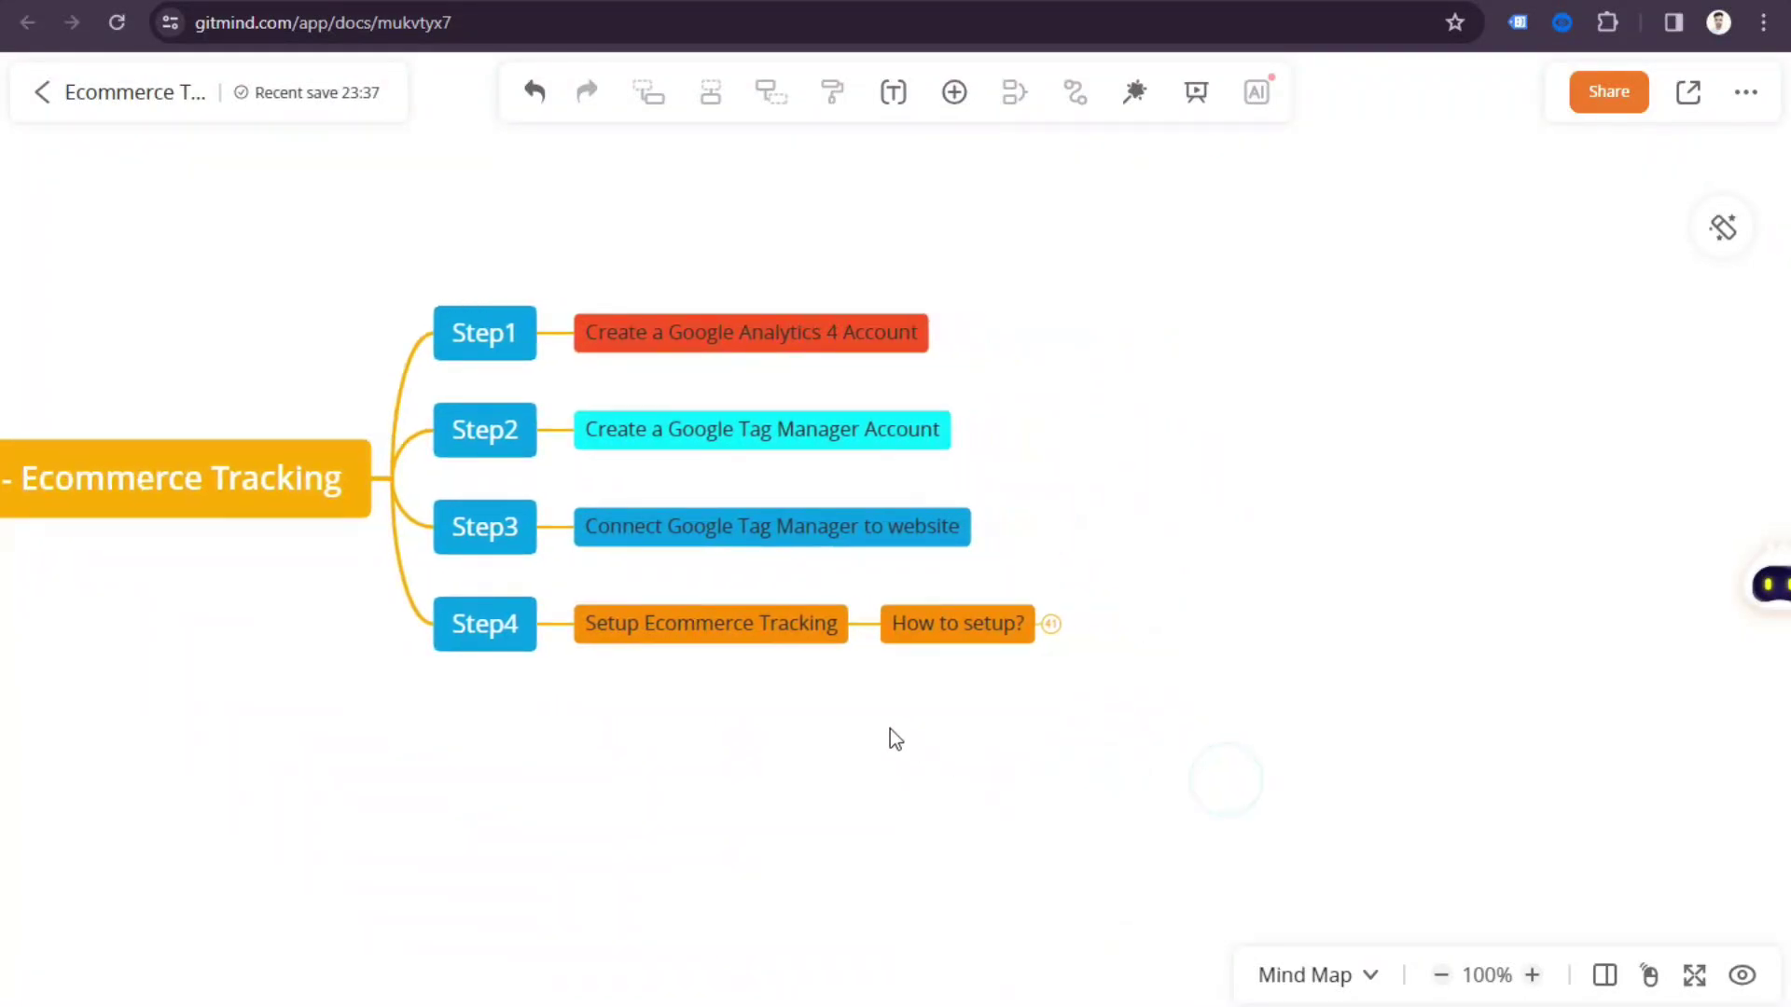
{"action": "left_click", "coordinate": [1050, 624]}
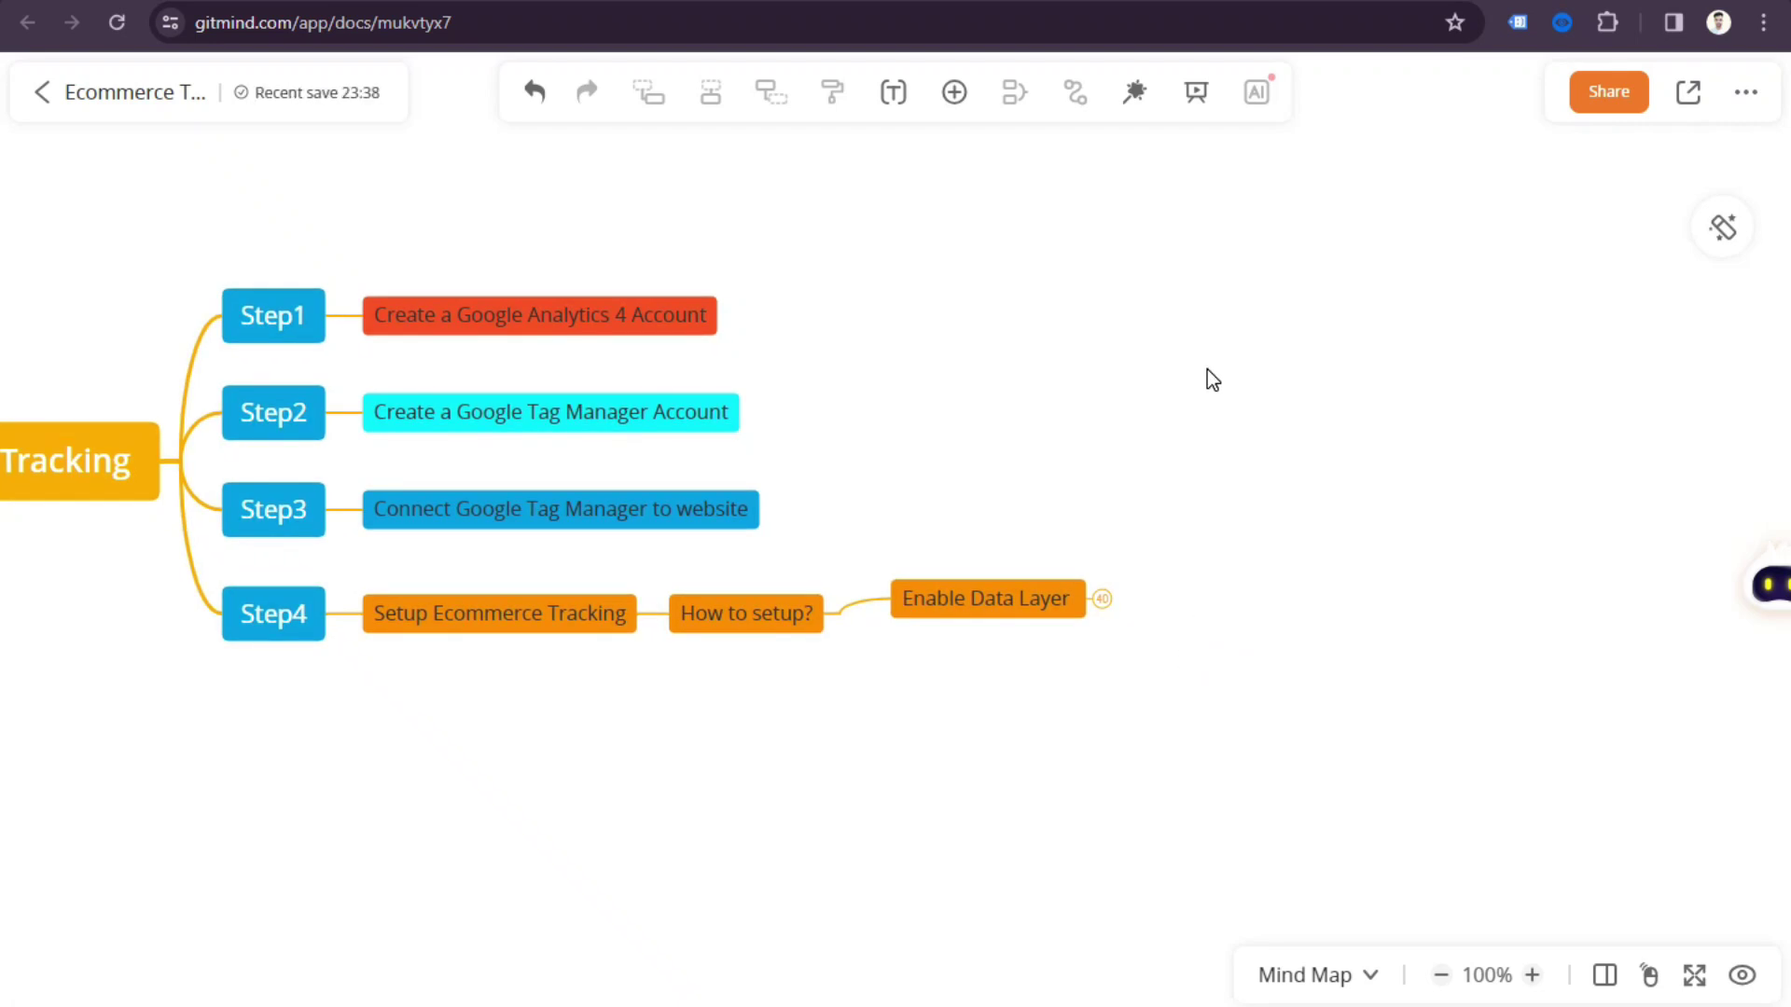
Return to the YouTube channel's videos and look at the tutorial on enabling the data layer in WordPress.
{"action": "key", "text": "ctrl+Tab"}
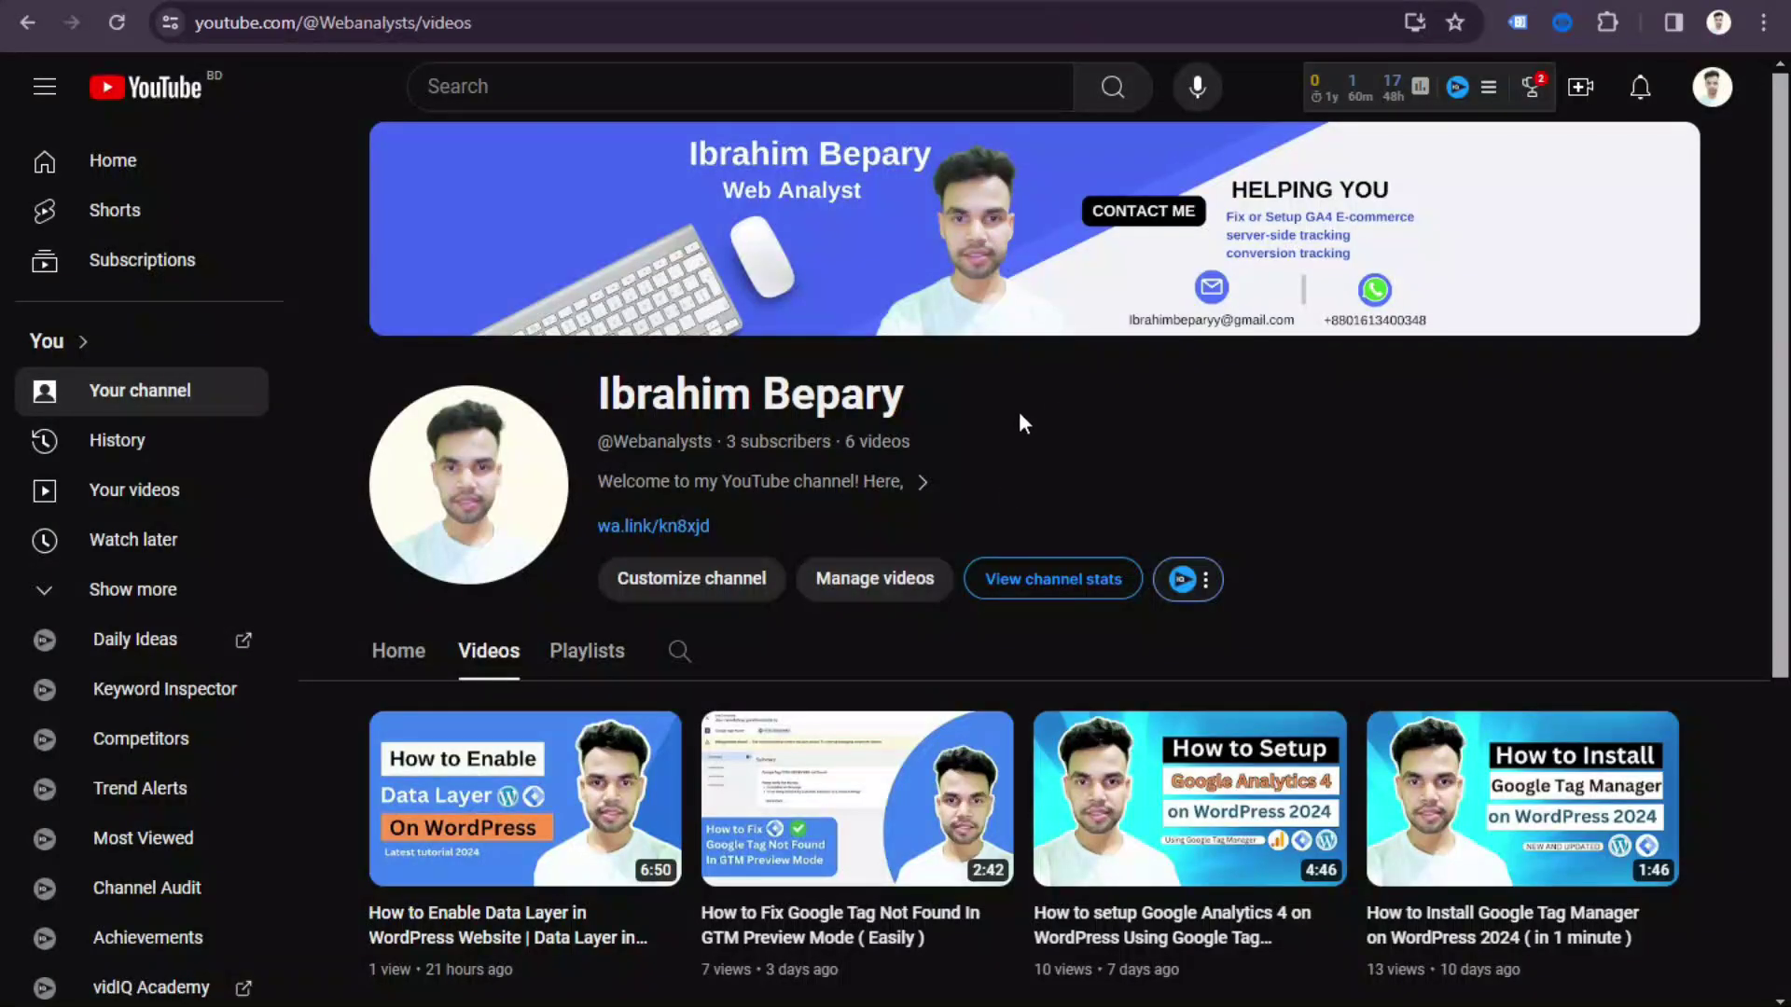
{"action": "scroll", "coordinate": [1019, 411], "scroll_direction": "down", "scroll_amount": 3}
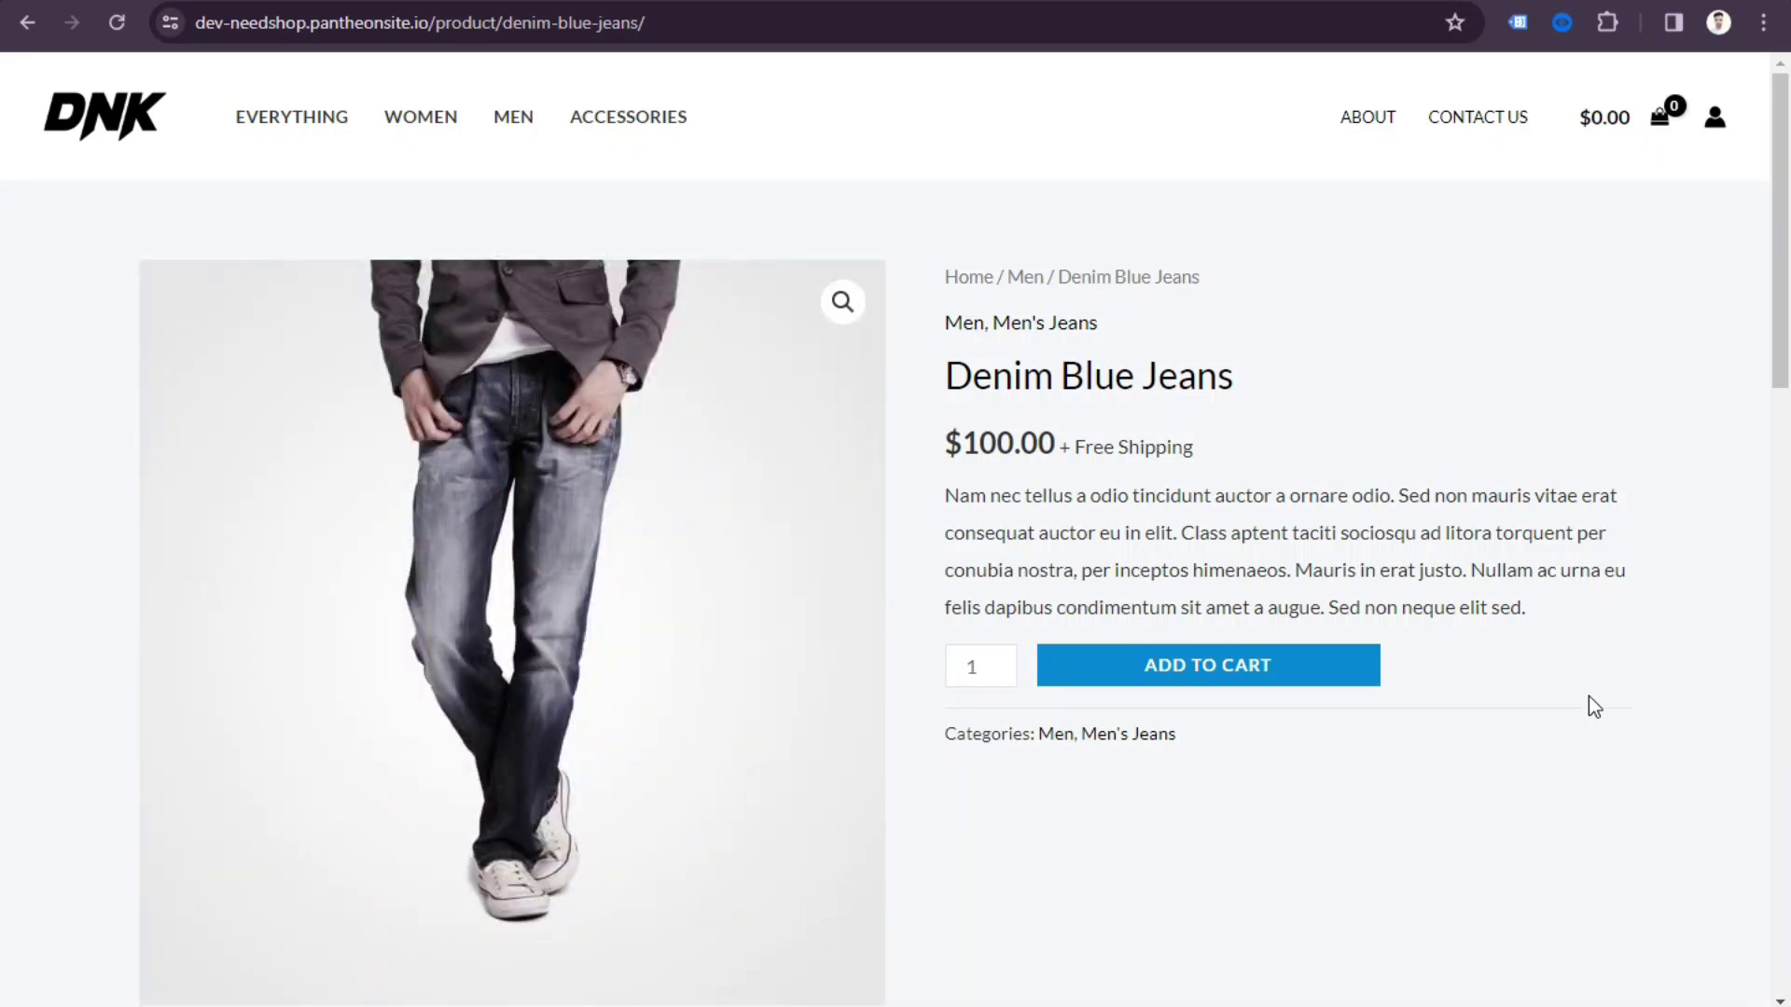
Add one Denim Blue Jeans to the cart from its product page in the needshop store.
{"action": "left_click", "coordinate": [1328, 670]}
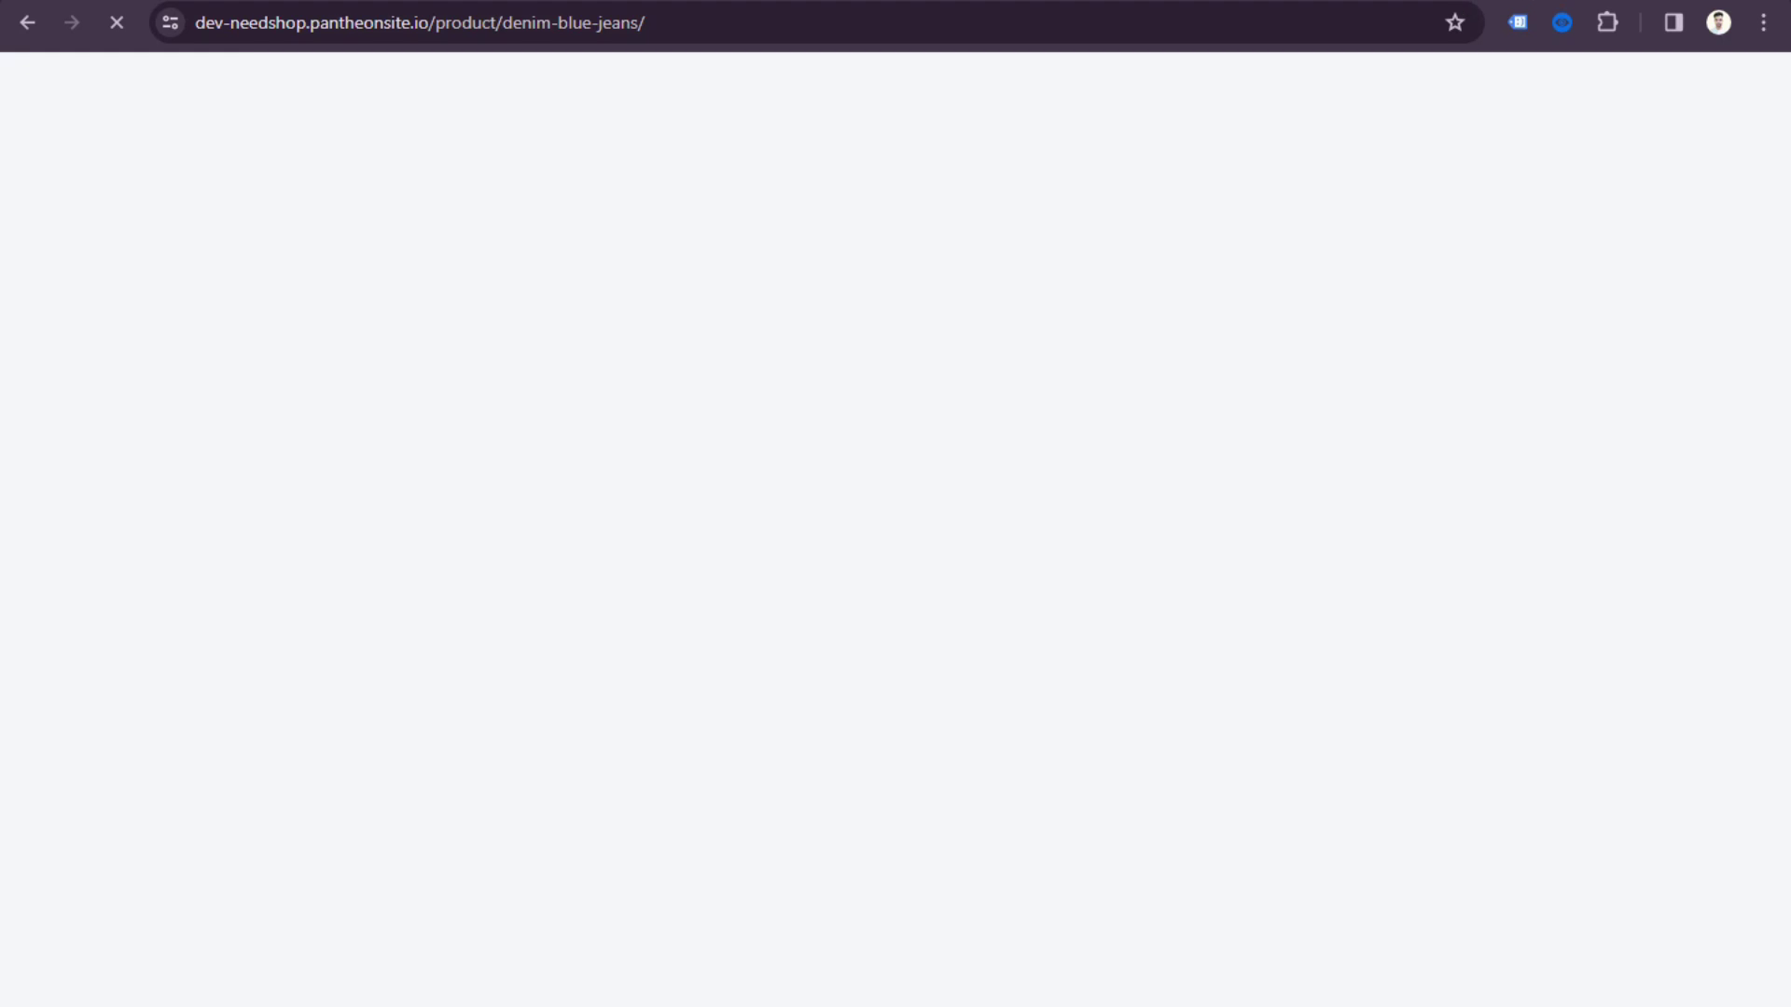
Search Google for "ga4 recommended events" in a new tab and open the Analytics Help article in a separate tab.
{"action": "key", "text": "ctrl+t"}
{"action": "type", "text": "ga4"}
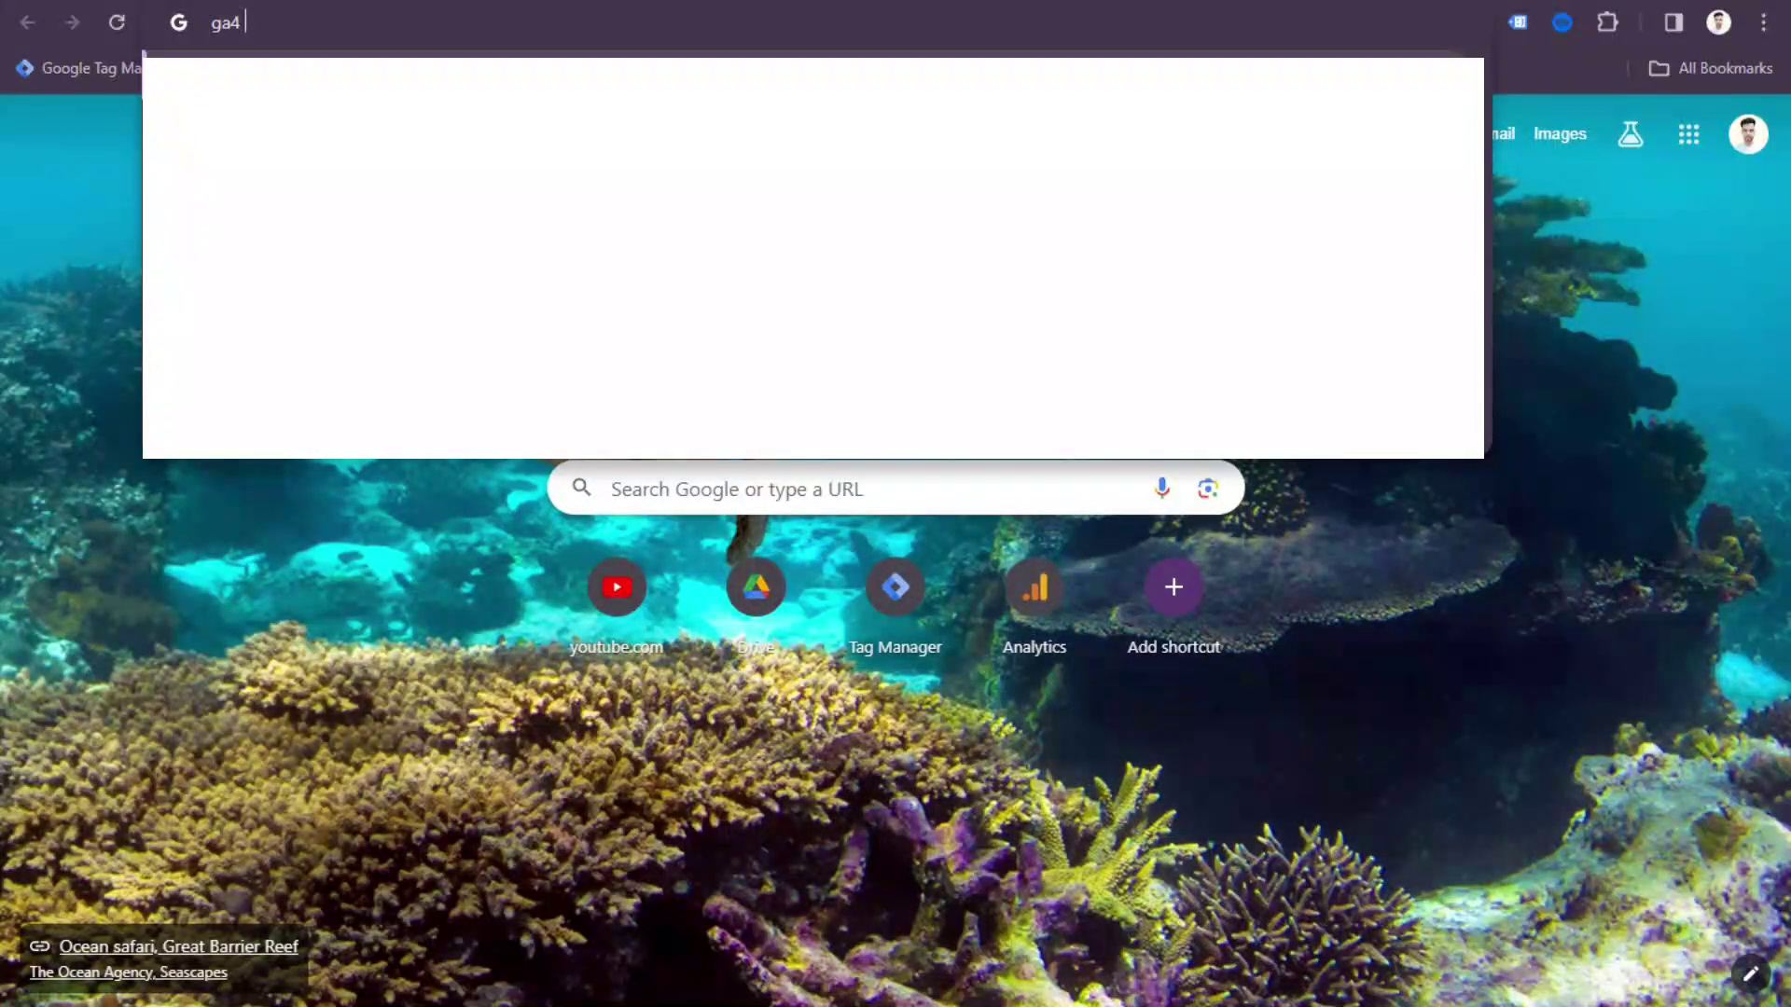
{"action": "left_click", "coordinate": [599, 374]}
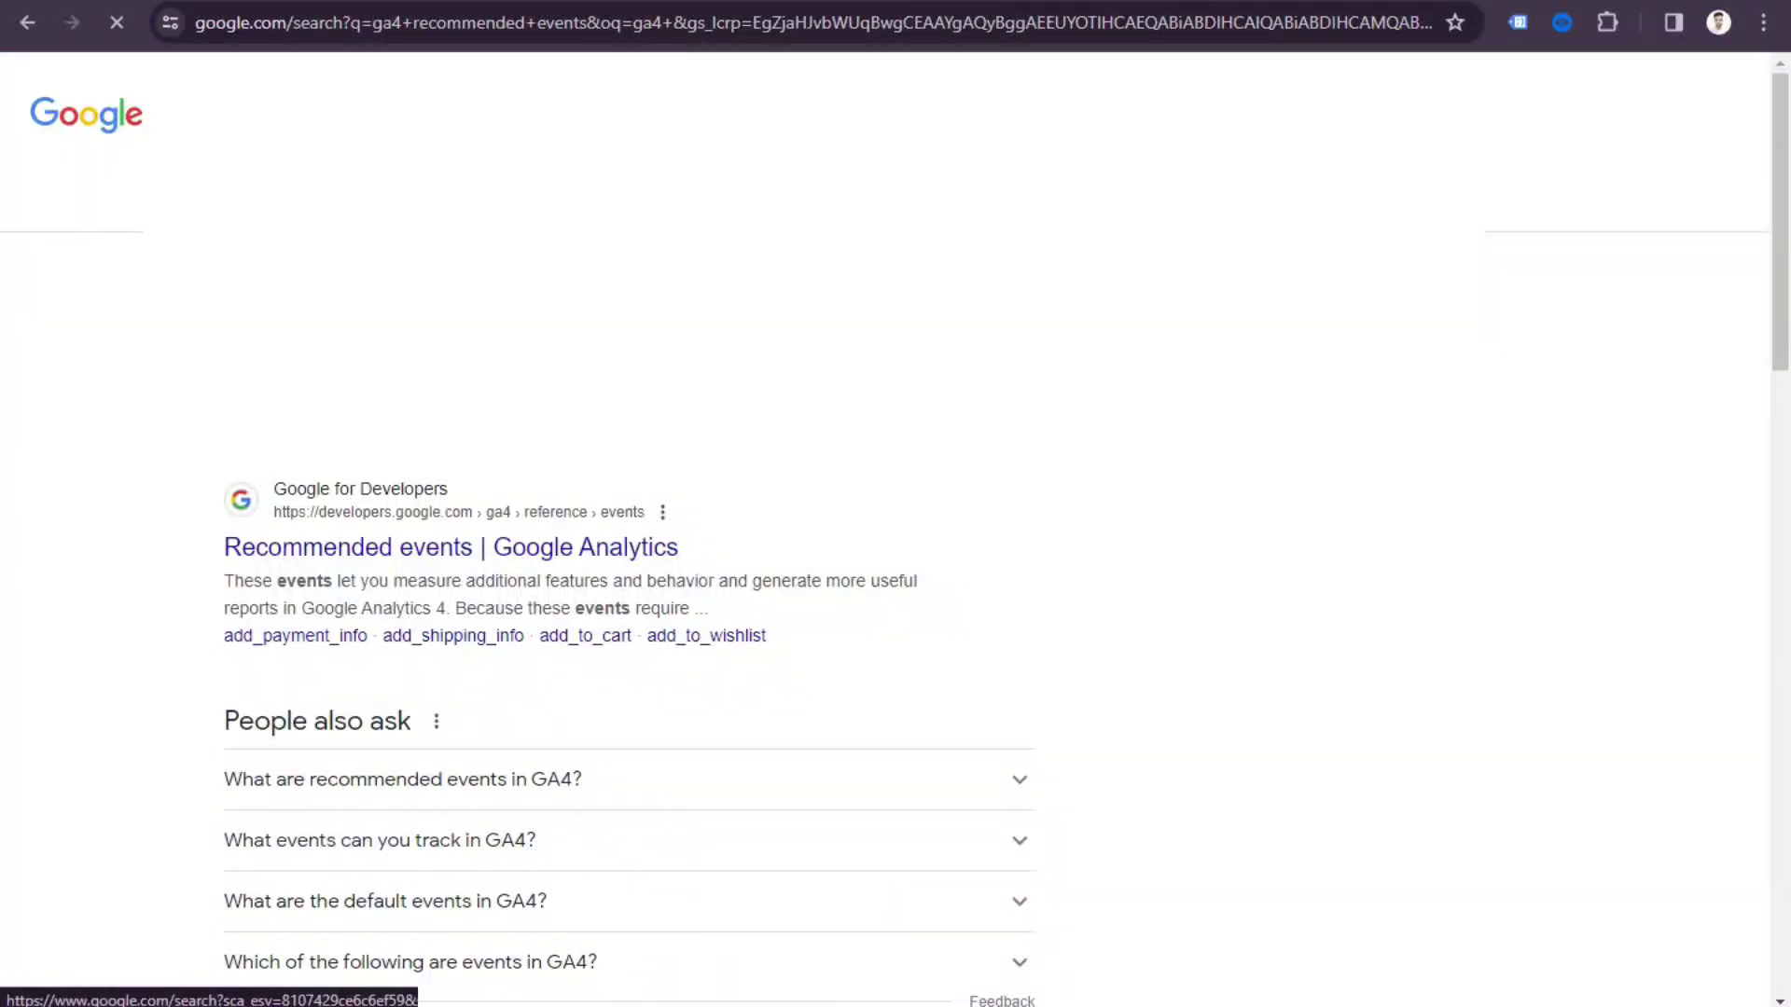
{"action": "right_click", "coordinate": [600, 373]}
{"action": "left_click", "coordinate": [668, 385]}
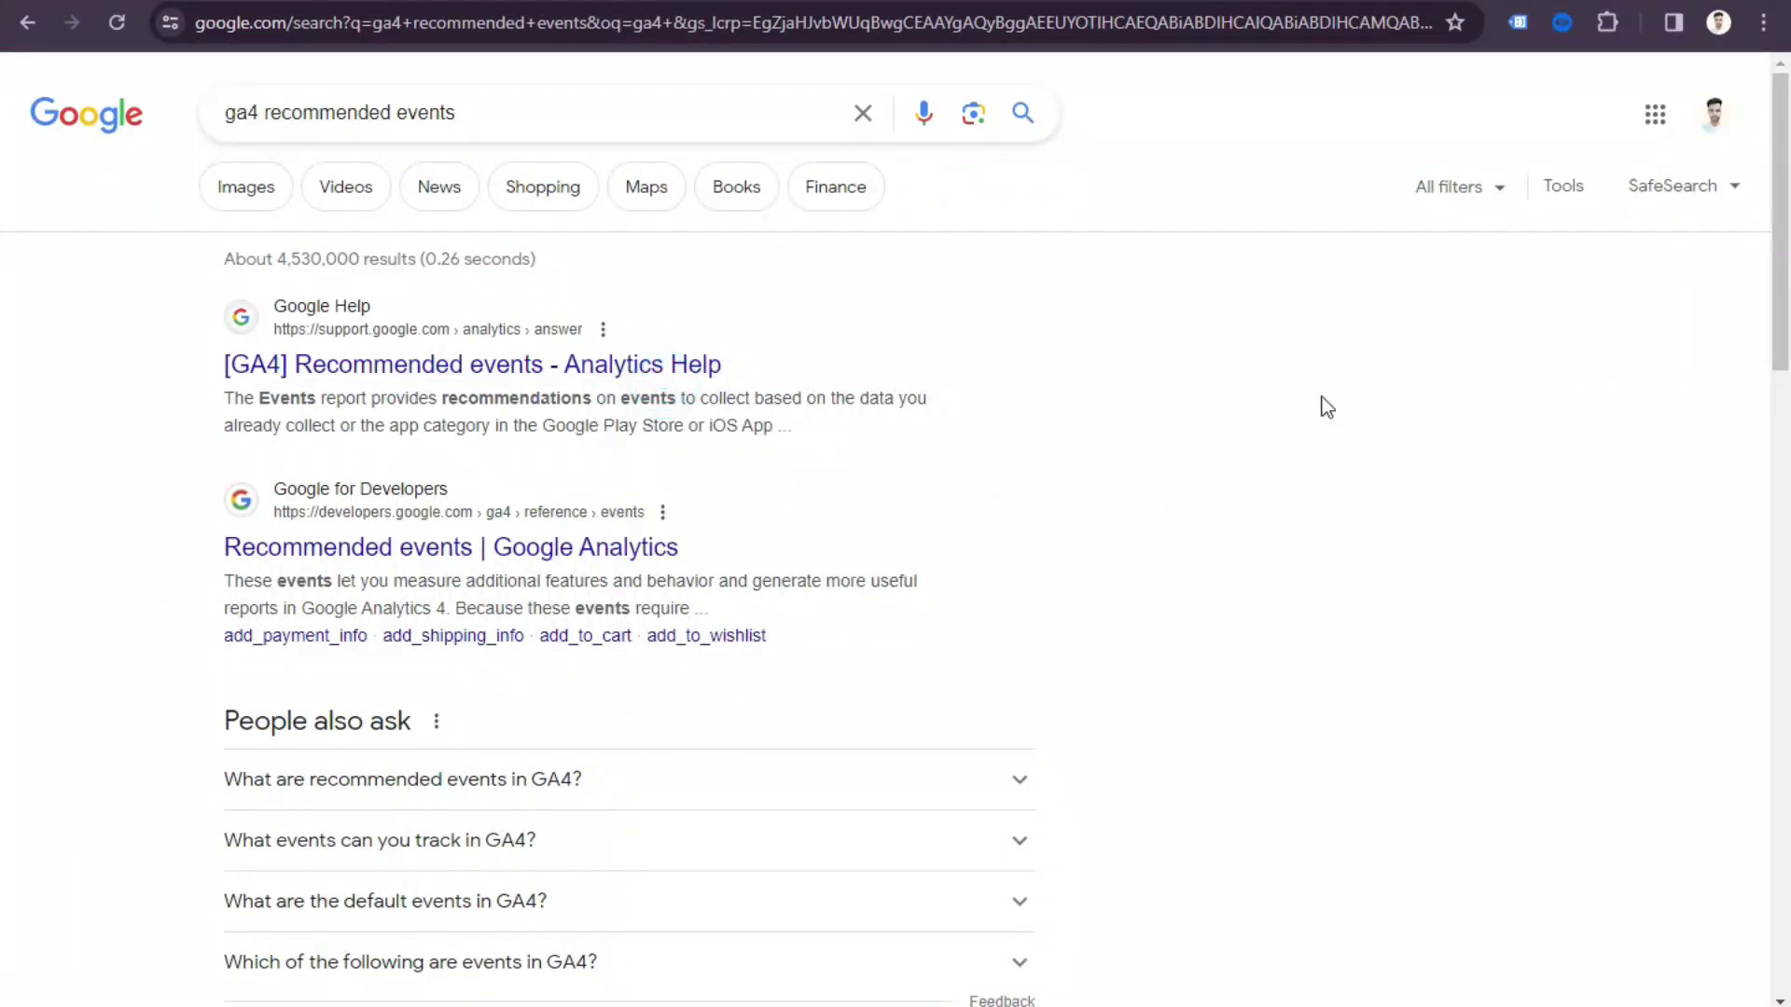
{"action": "key", "text": "ctrl+Tab"}
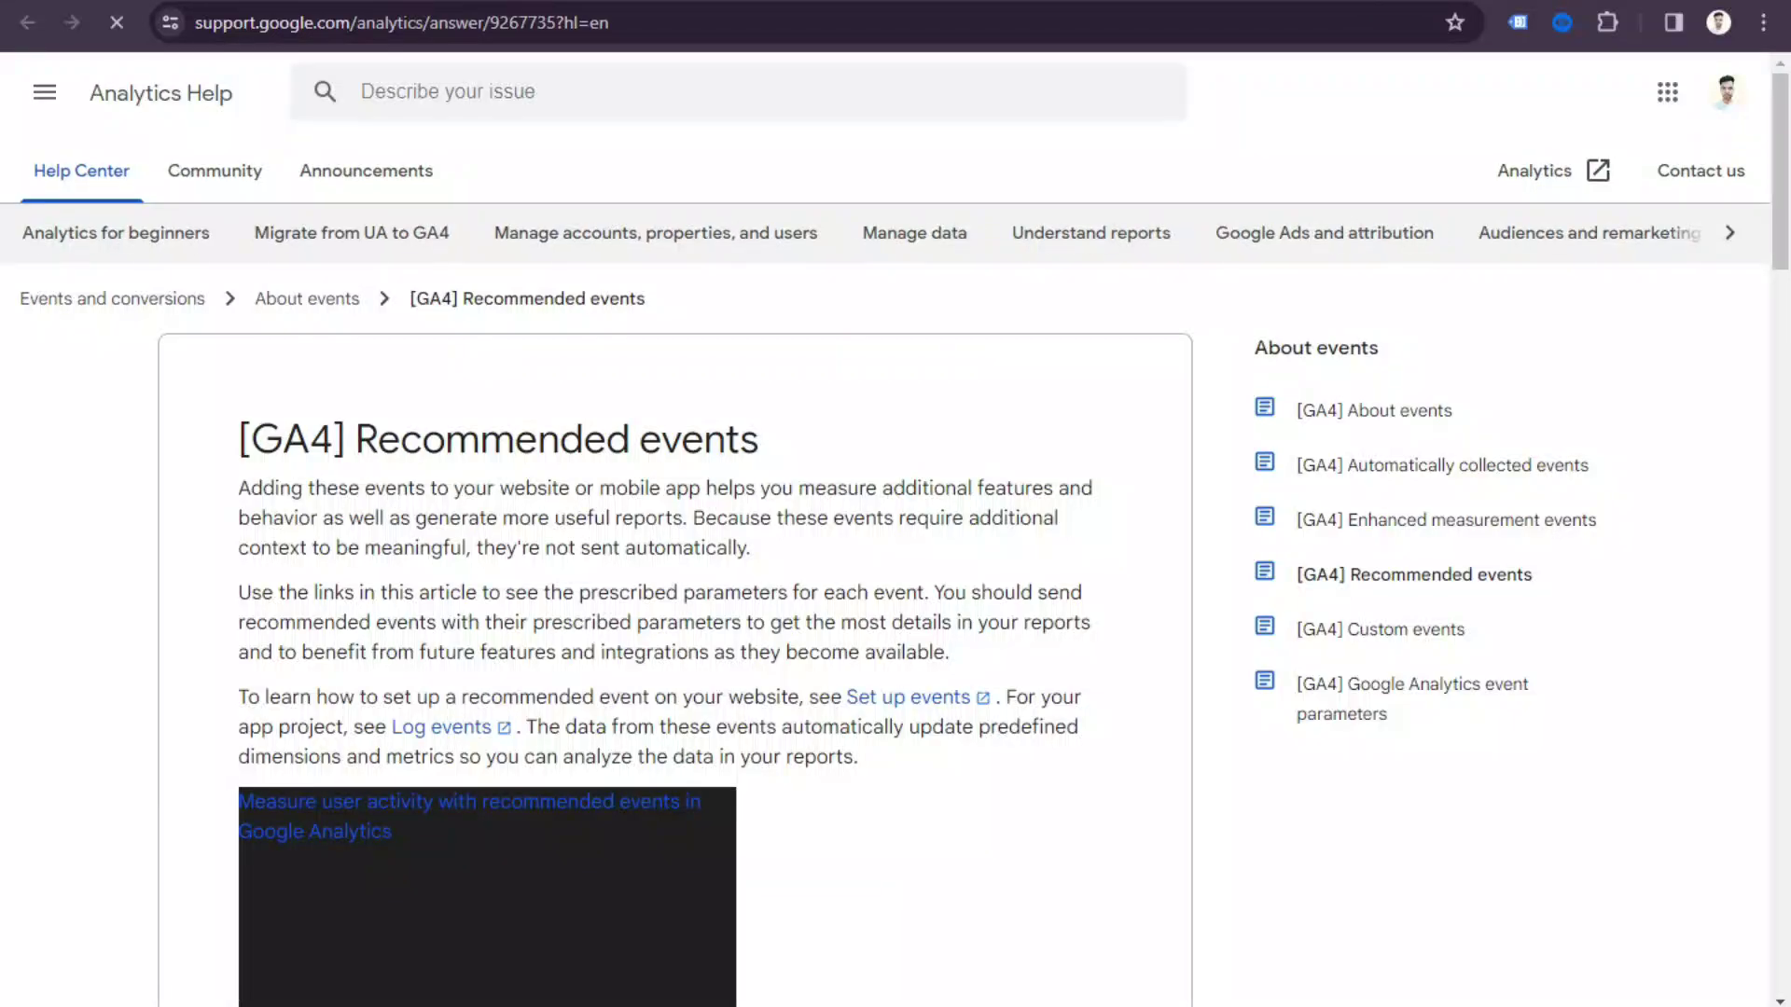
Open the purchase event's developer reference from the Help article's event table and choose the Tag Manager version.
{"action": "scroll", "coordinate": [914, 580], "scroll_direction": "down", "scroll_amount": 12}
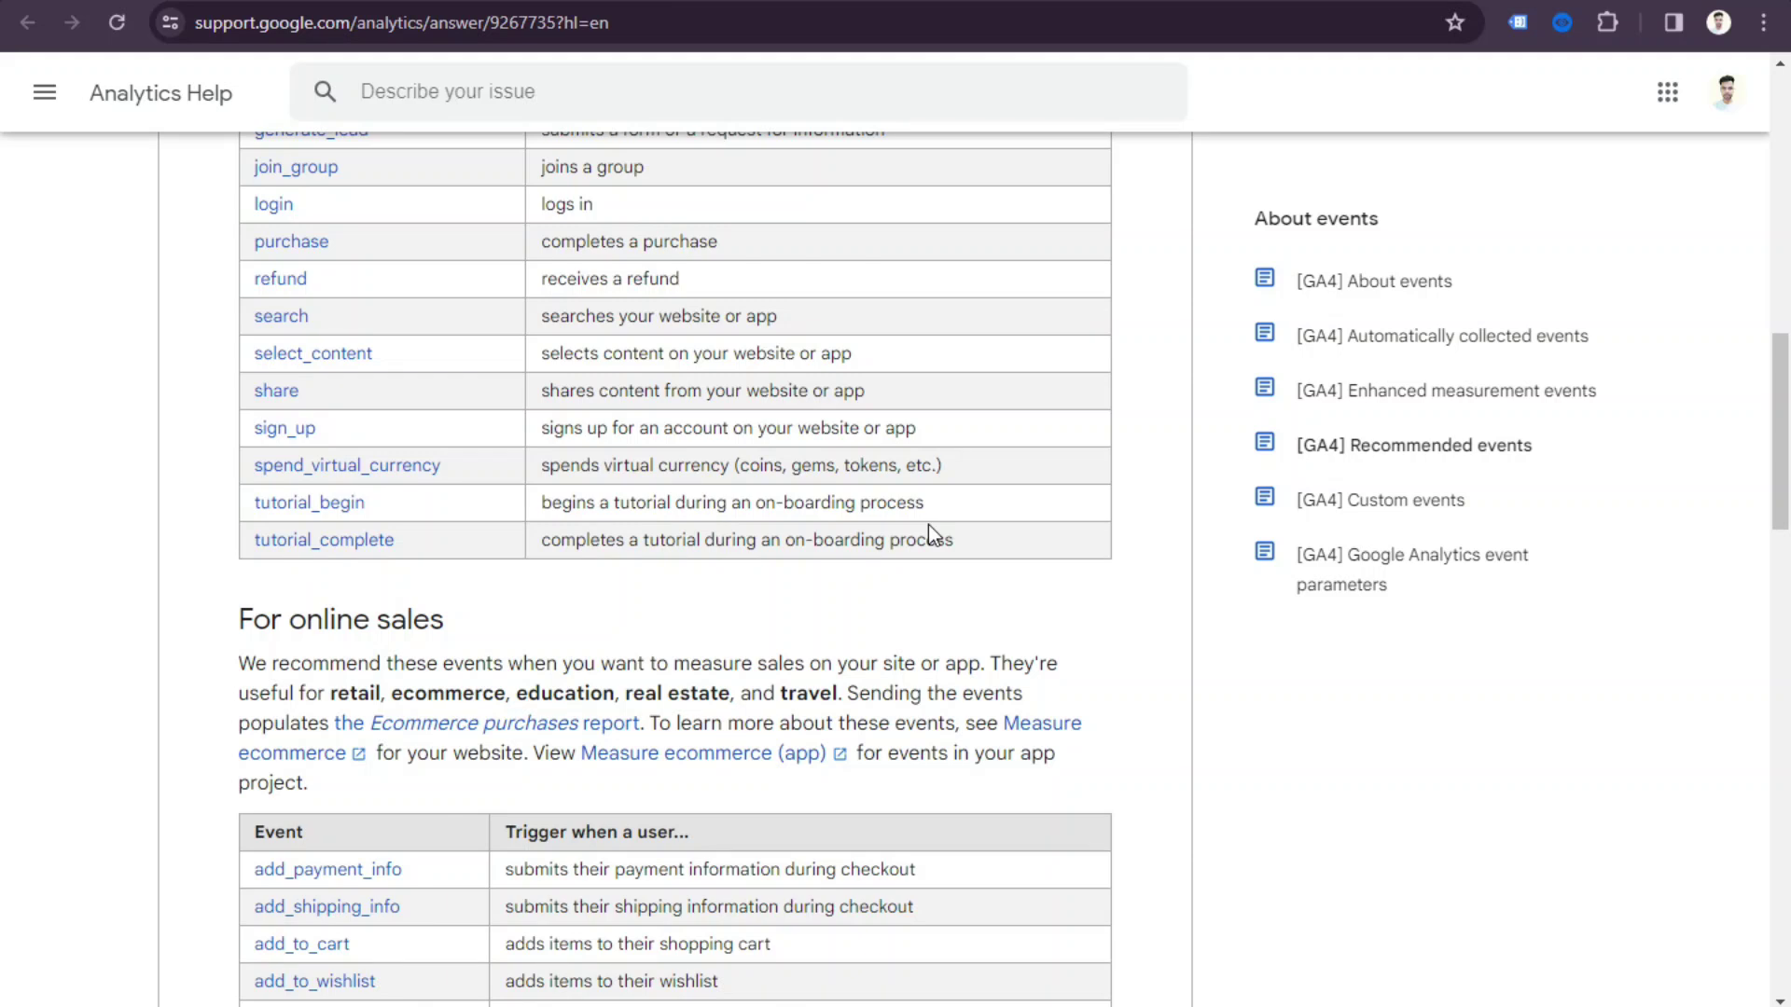
{"action": "scroll", "coordinate": [927, 528], "scroll_direction": "up", "scroll_amount": 2}
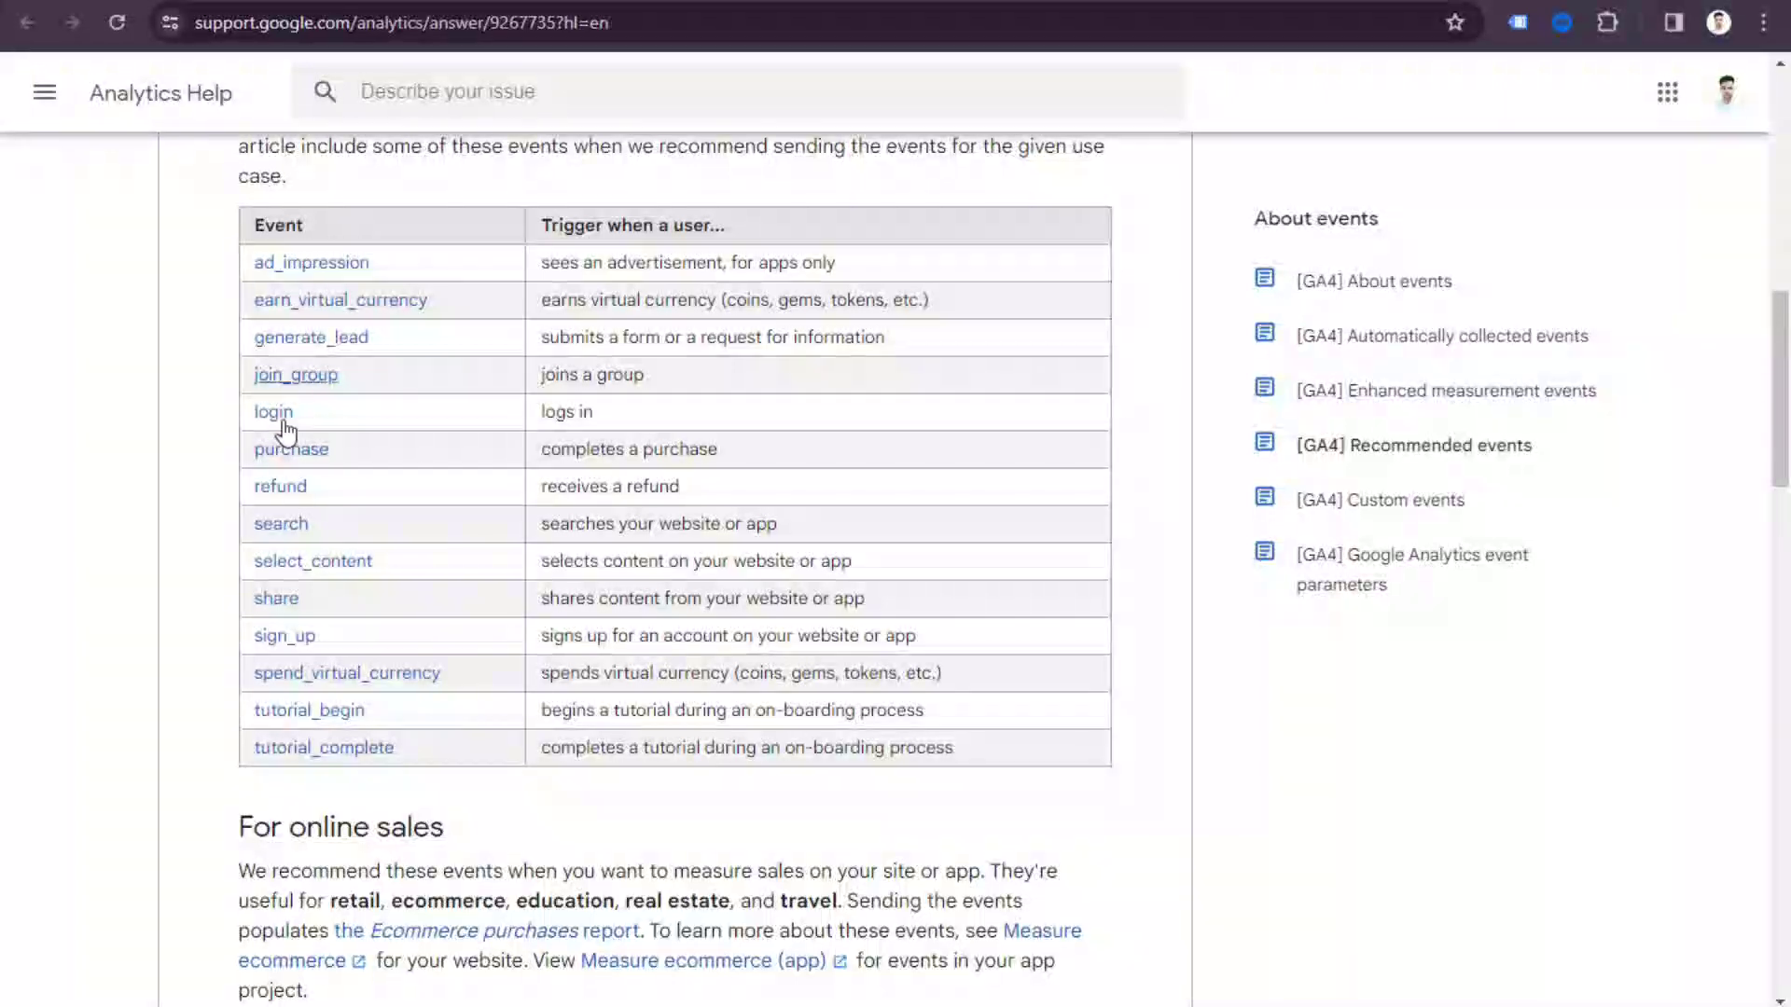
{"action": "left_click", "coordinate": [310, 453]}
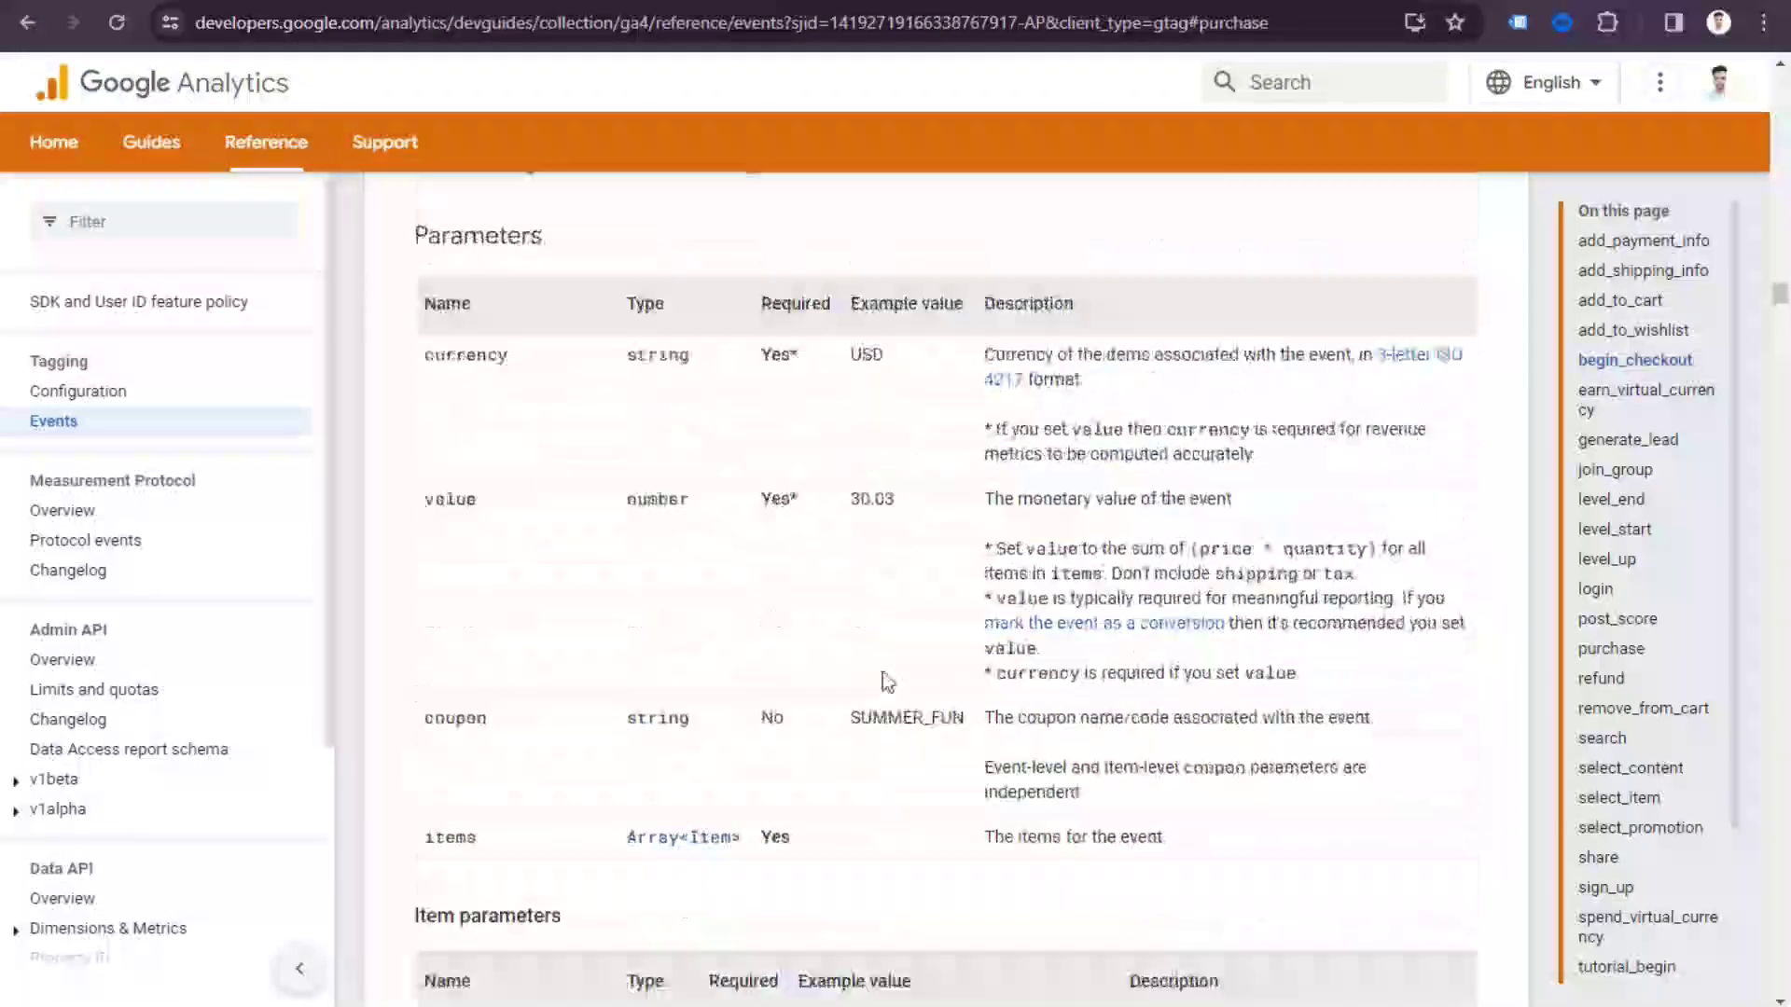
{"action": "scroll", "coordinate": [882, 672], "scroll_direction": "up", "scroll_amount": 20}
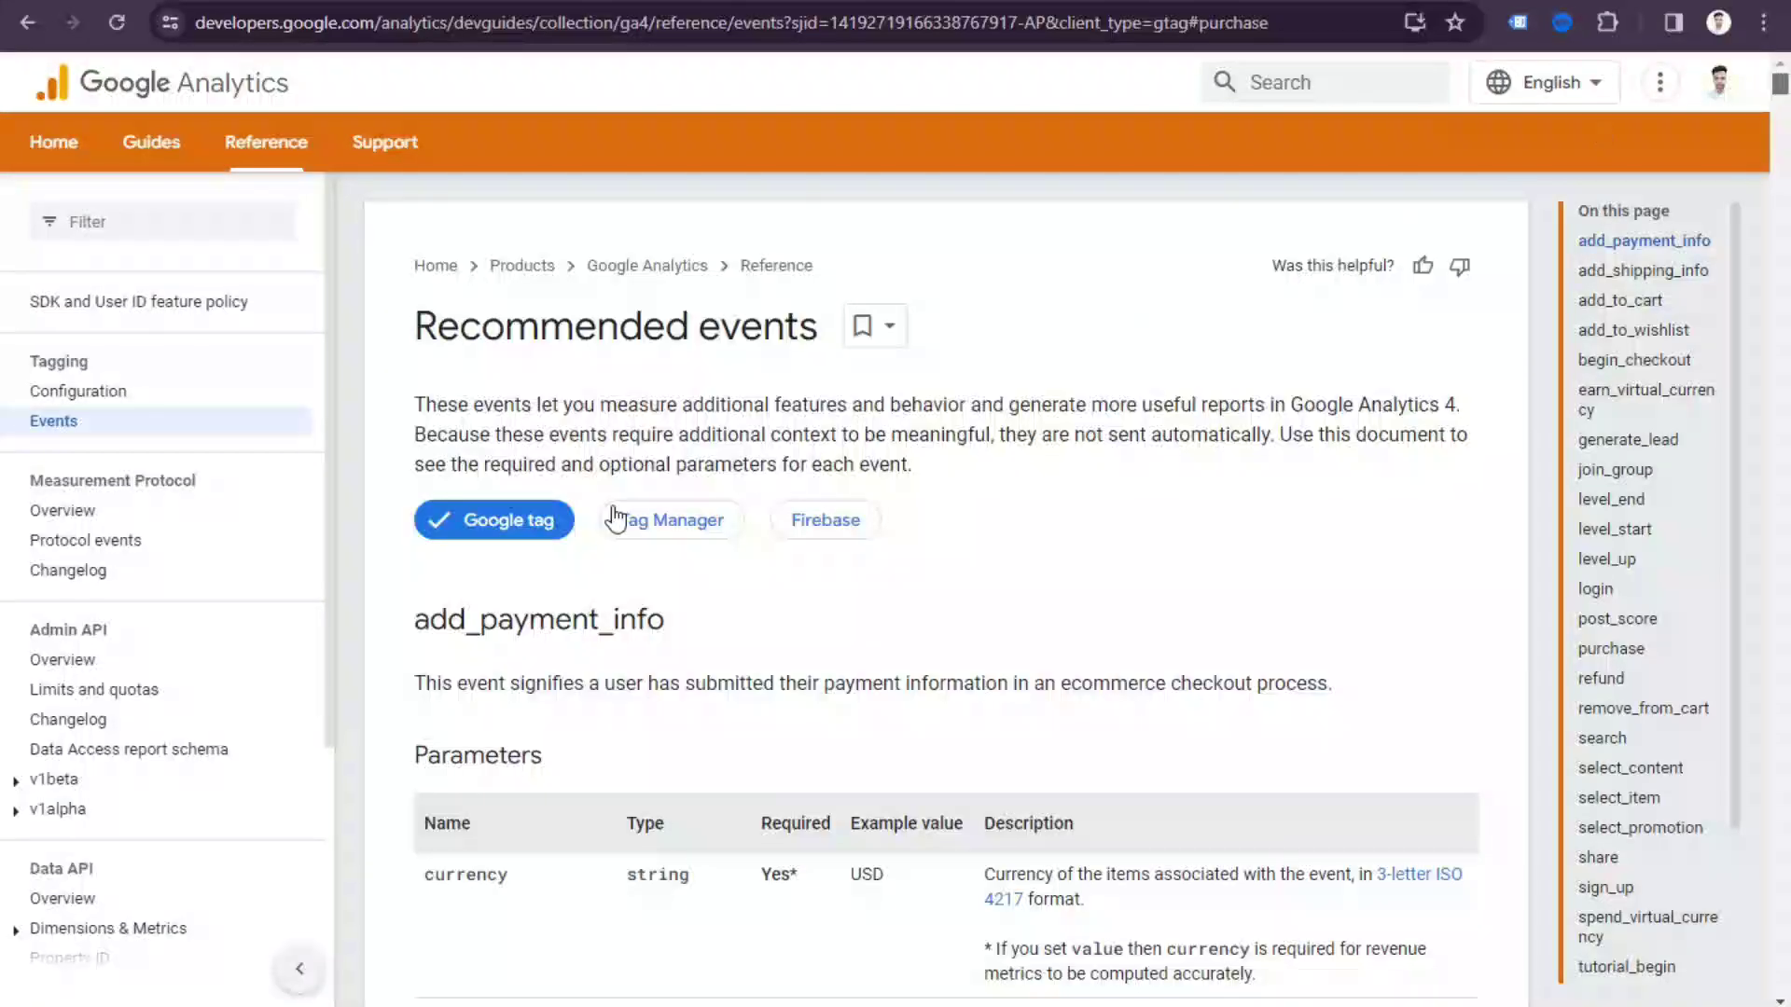
{"action": "left_click", "coordinate": [688, 530]}
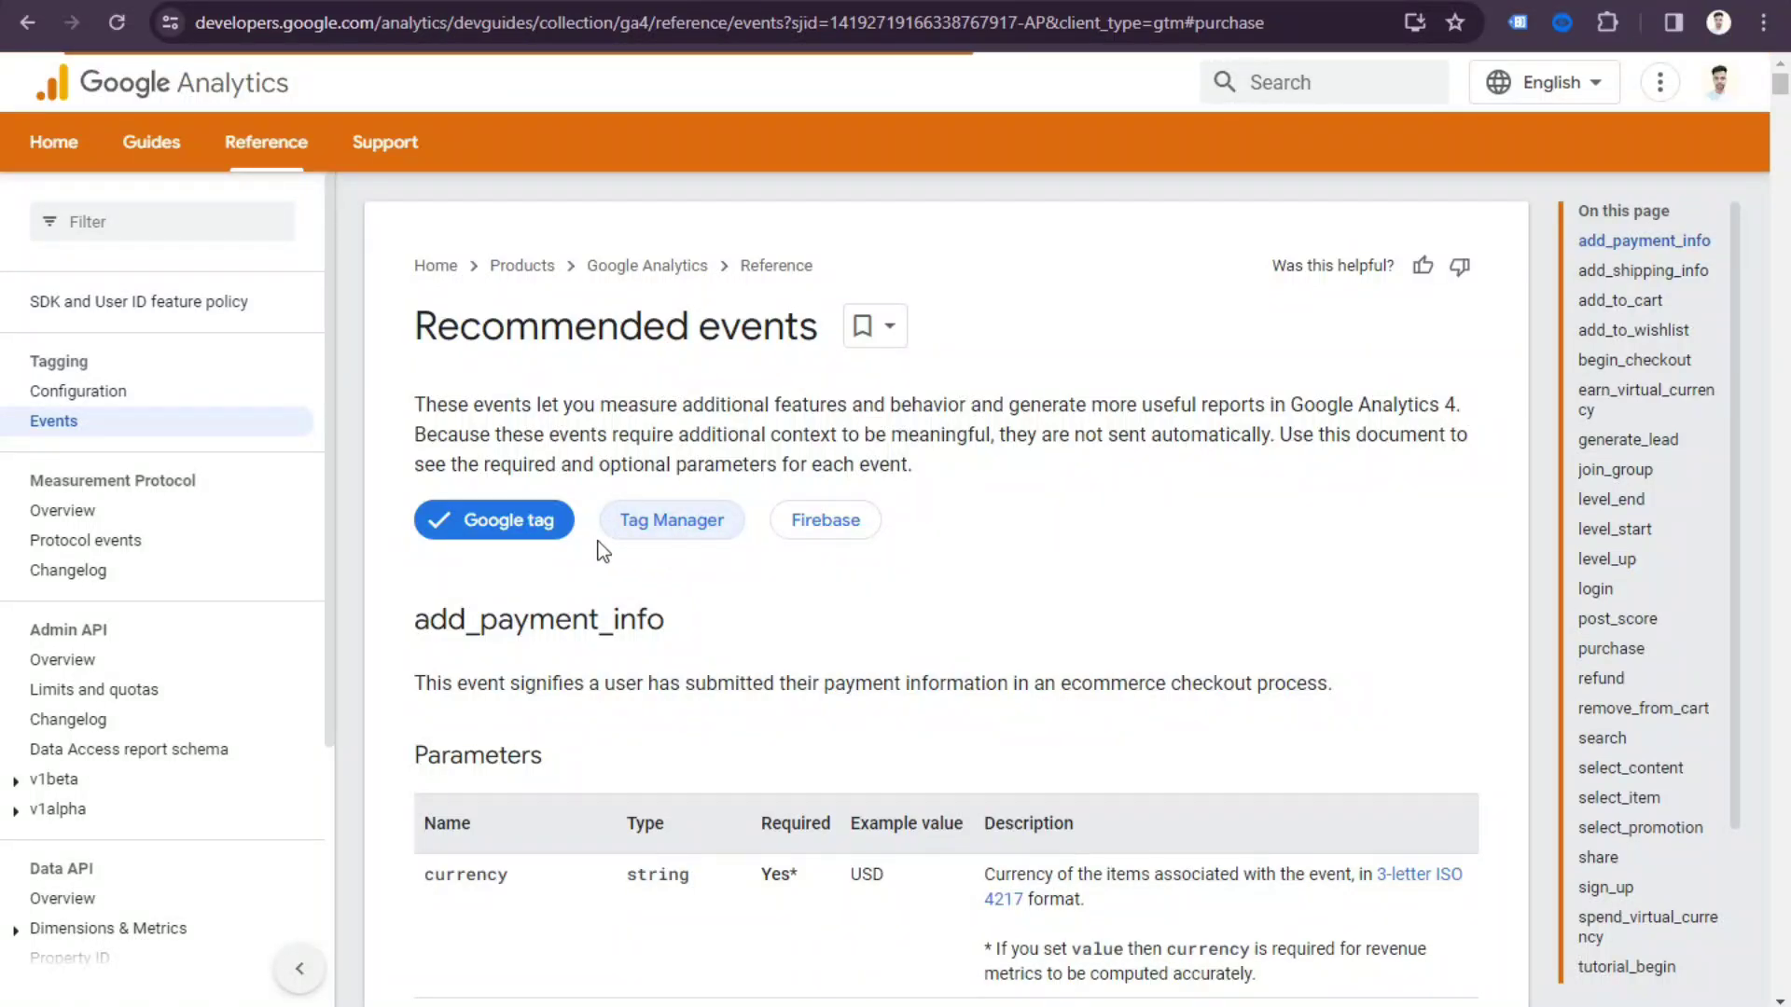
Go to the purchase event in the reference and expand the tag configuration example just above its heading.
{"action": "scroll", "coordinate": [709, 559], "scroll_direction": "down", "scroll_amount": 8}
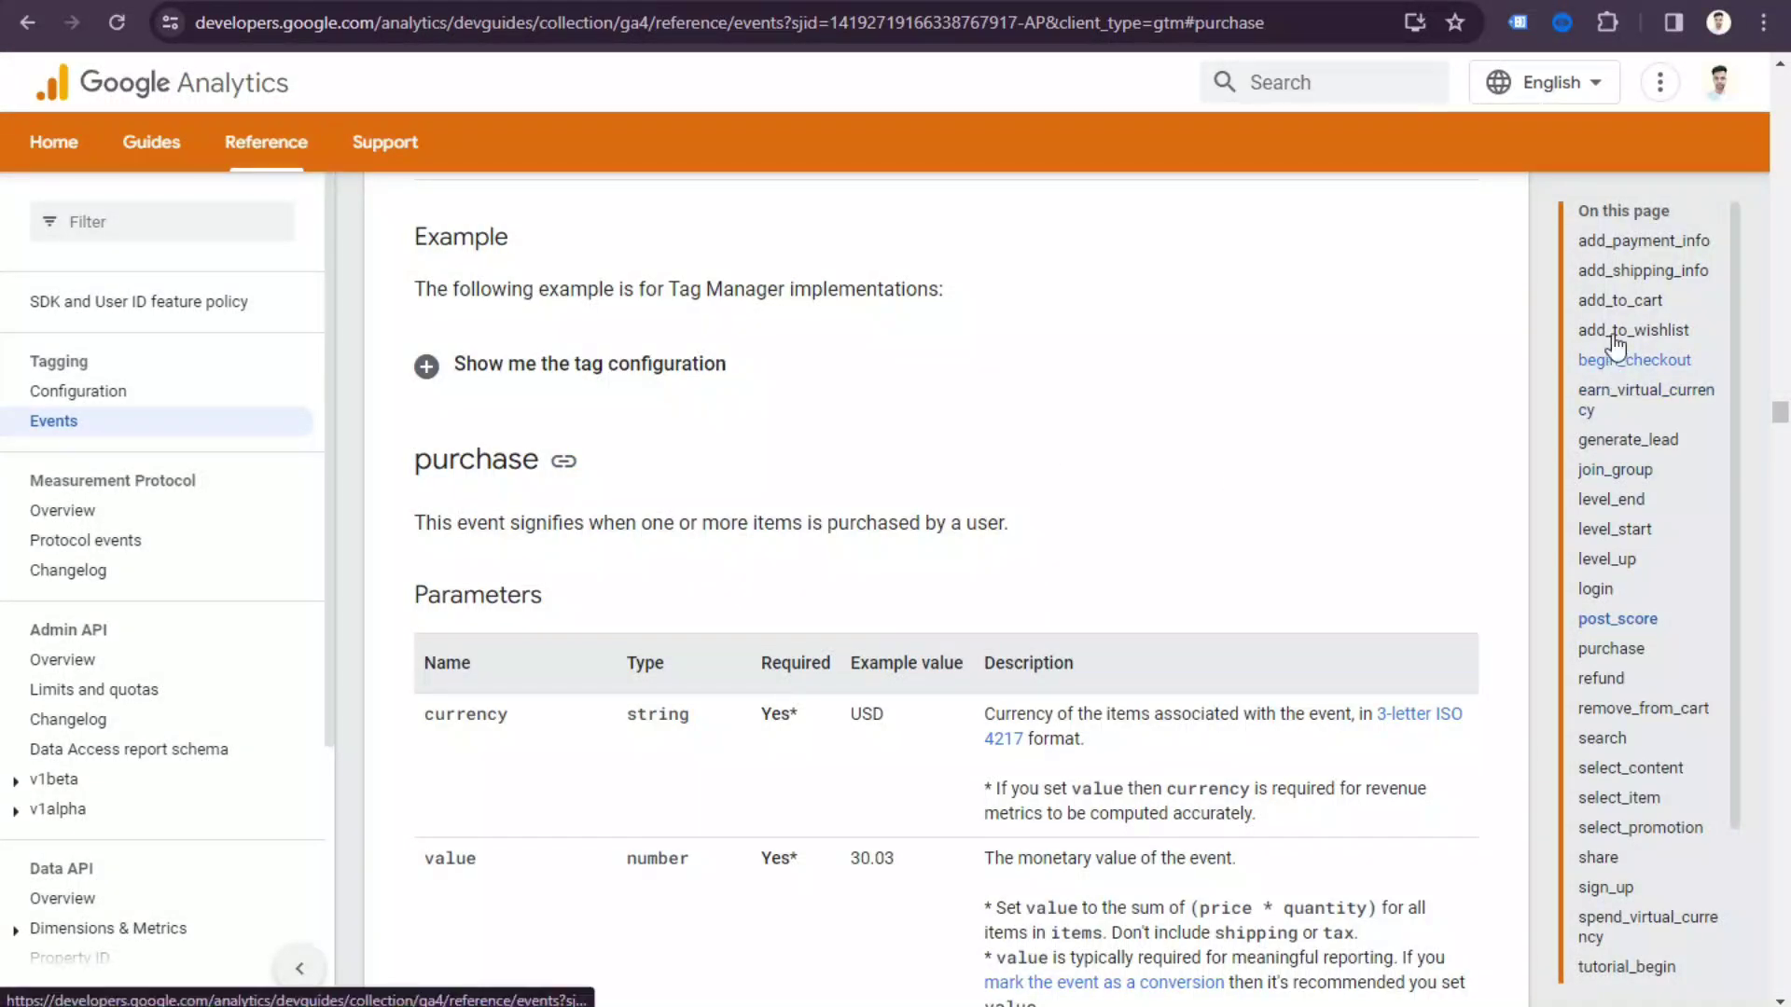
{"action": "left_click", "coordinate": [1638, 650]}
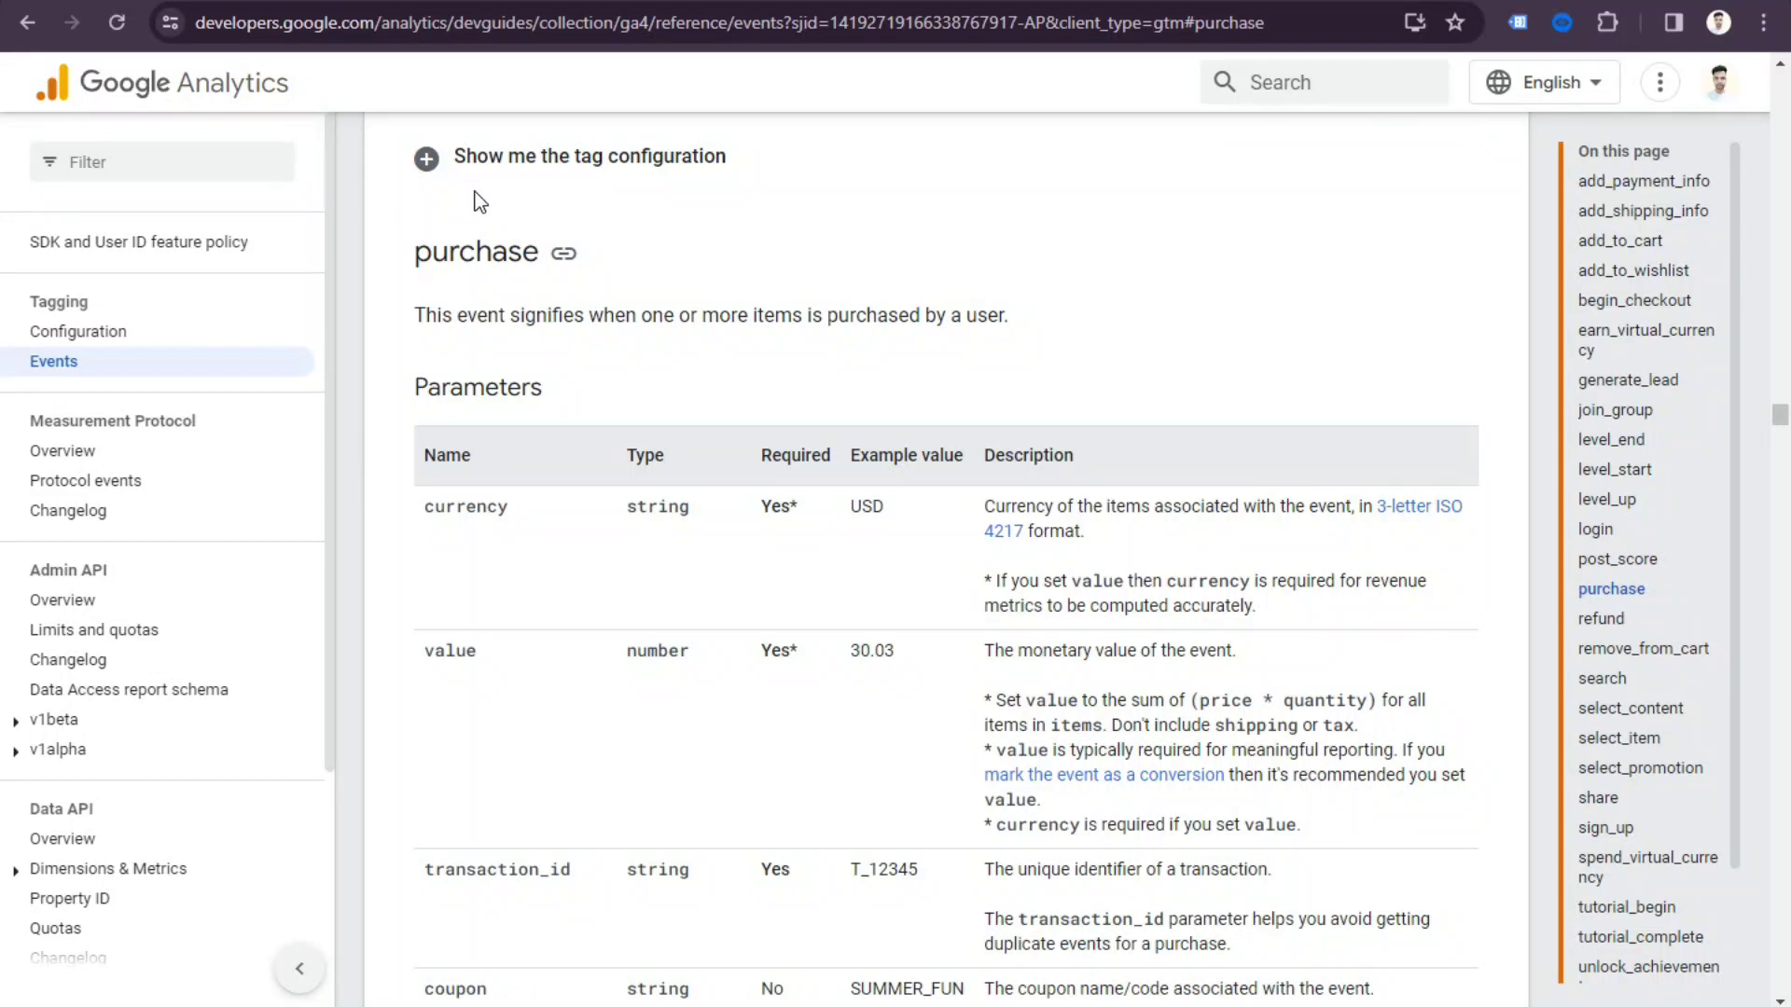
{"action": "left_click", "coordinate": [650, 166]}
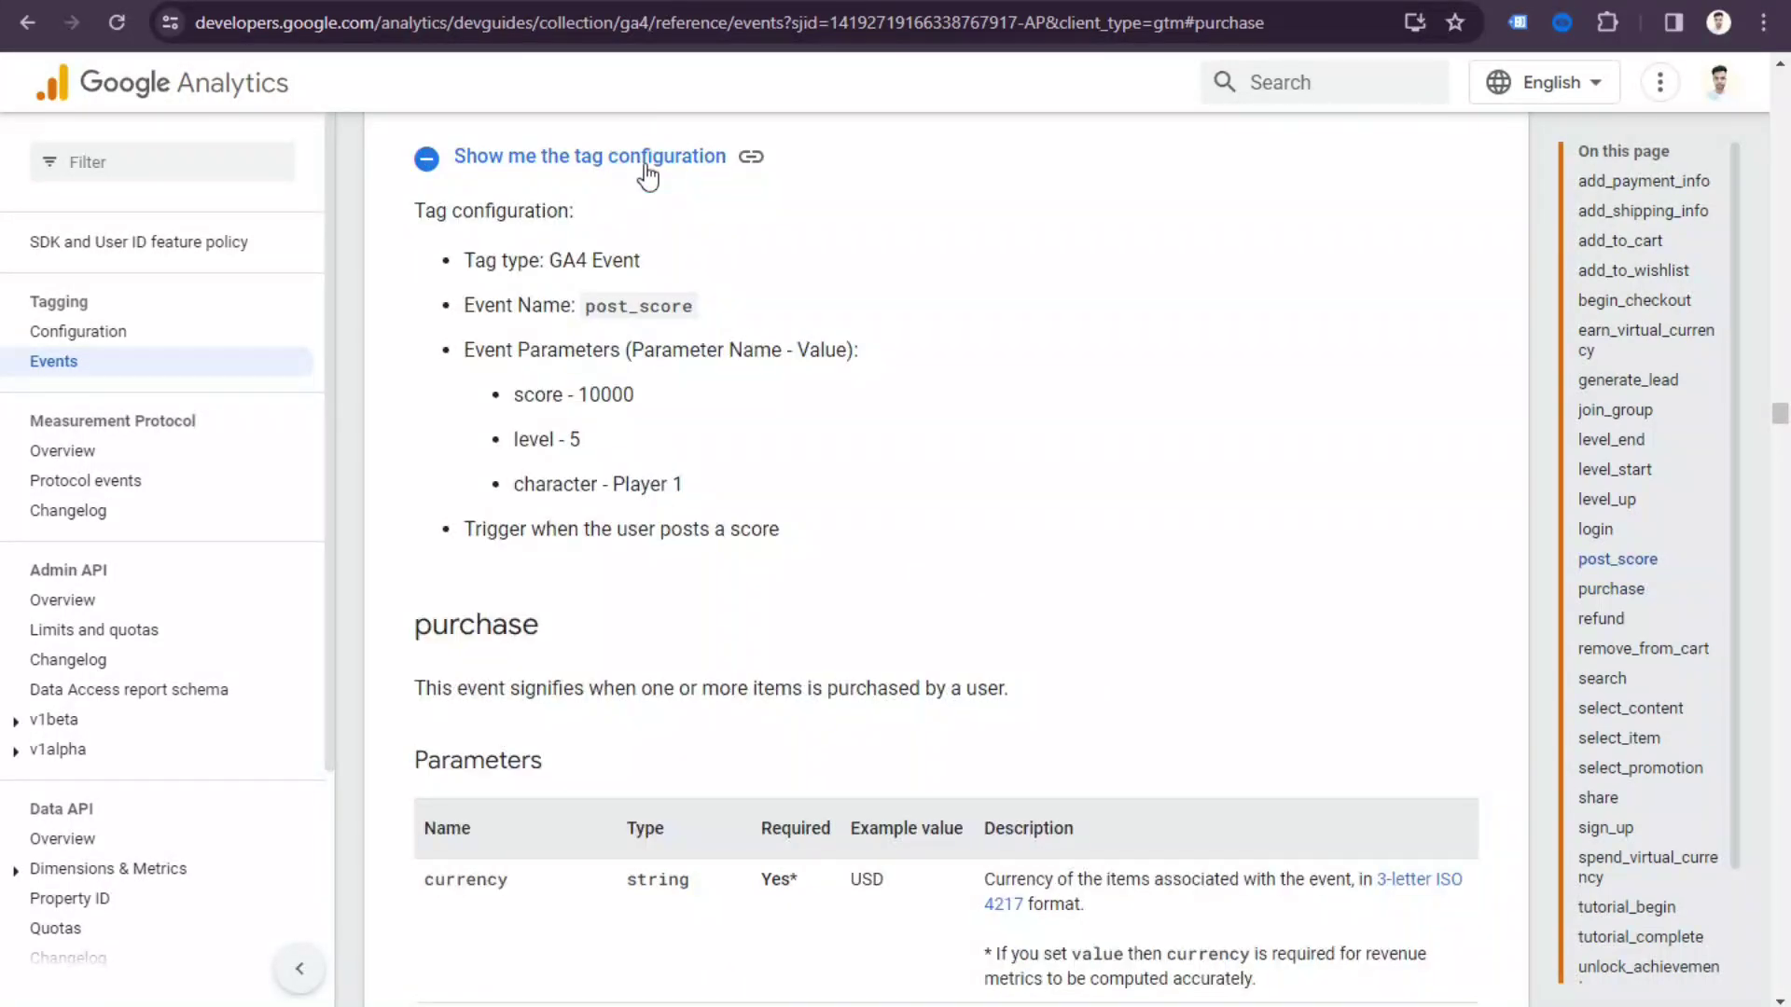
{"action": "scroll", "coordinate": [824, 403], "scroll_direction": "up", "scroll_amount": 2}
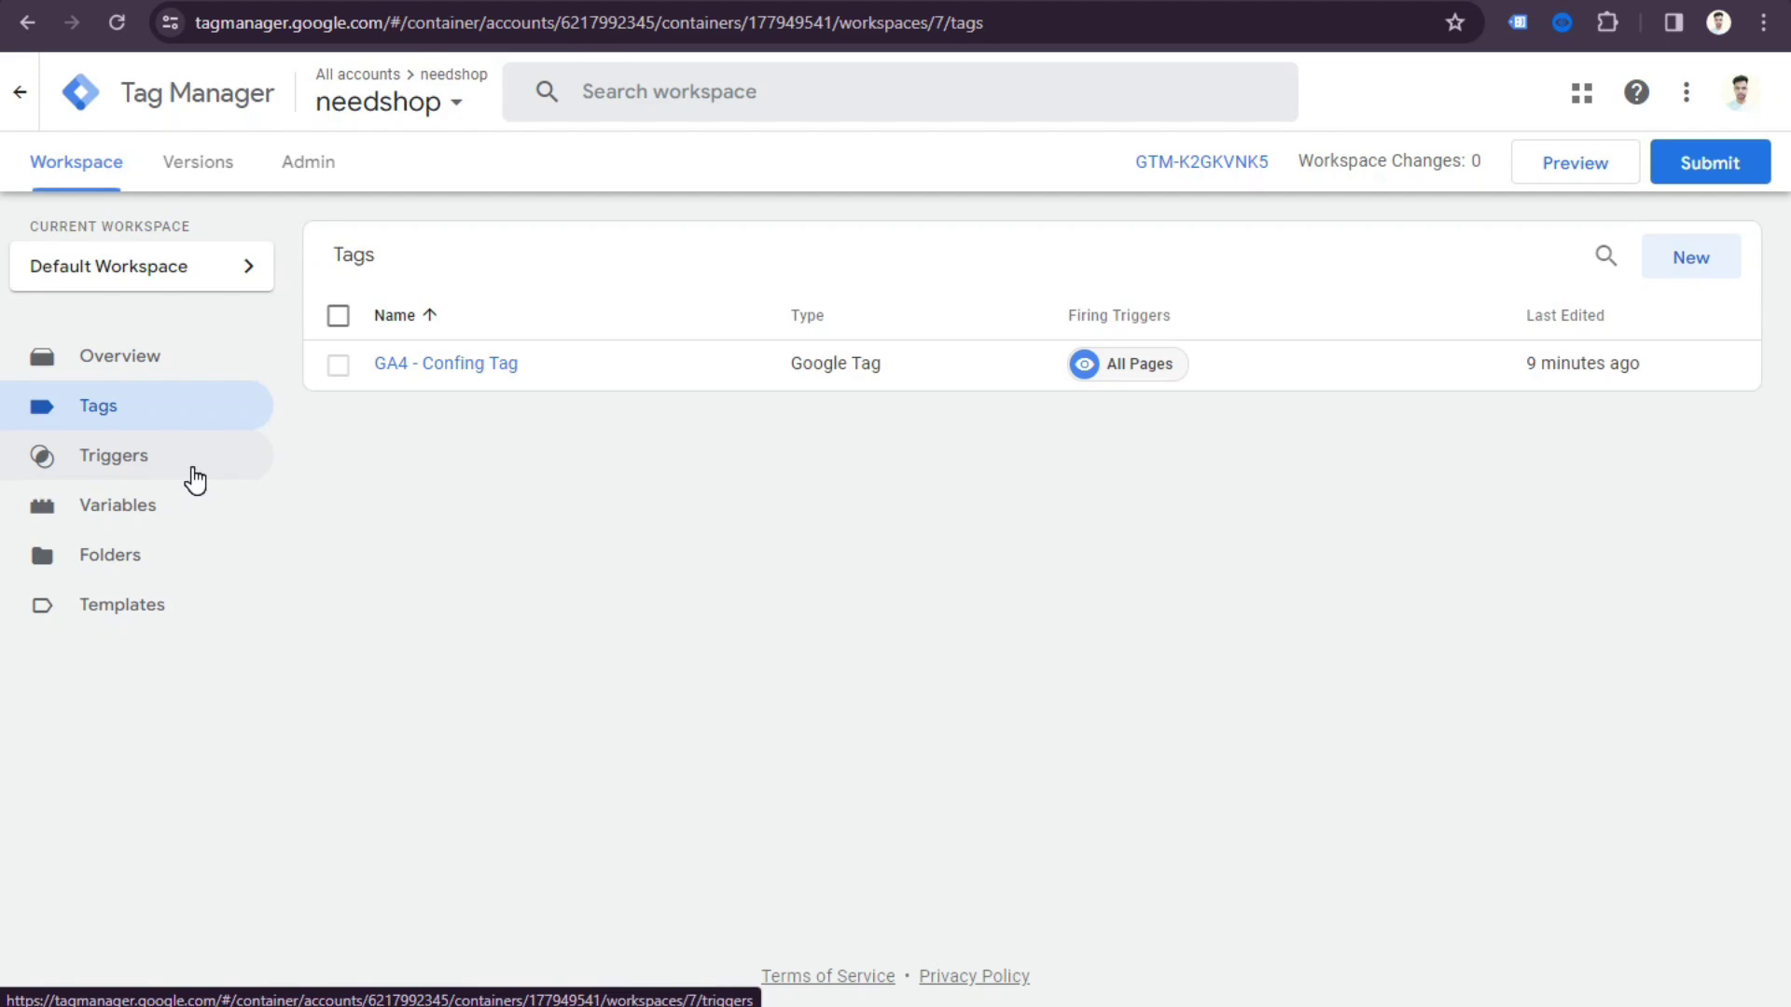
Start a new trigger in the needshop container and set its type to Custom Event.
{"action": "left_click", "coordinate": [195, 480]}
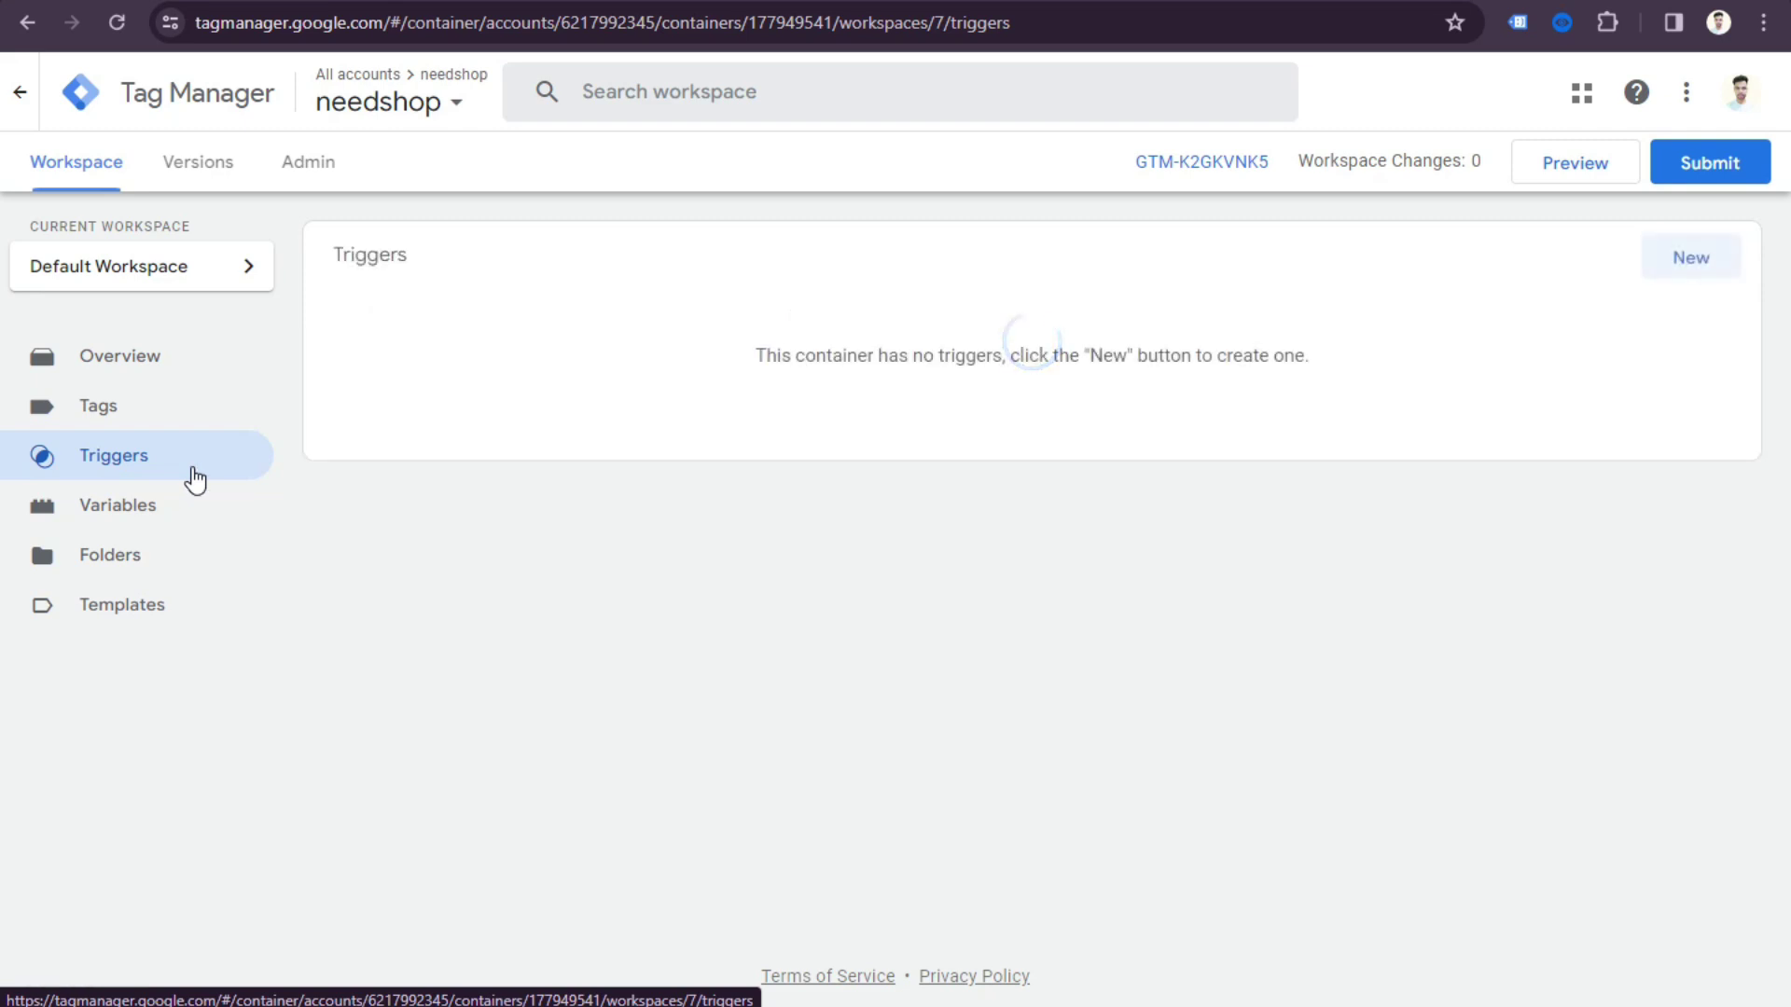
{"action": "left_click", "coordinate": [1717, 273]}
{"action": "left_click", "coordinate": [932, 308]}
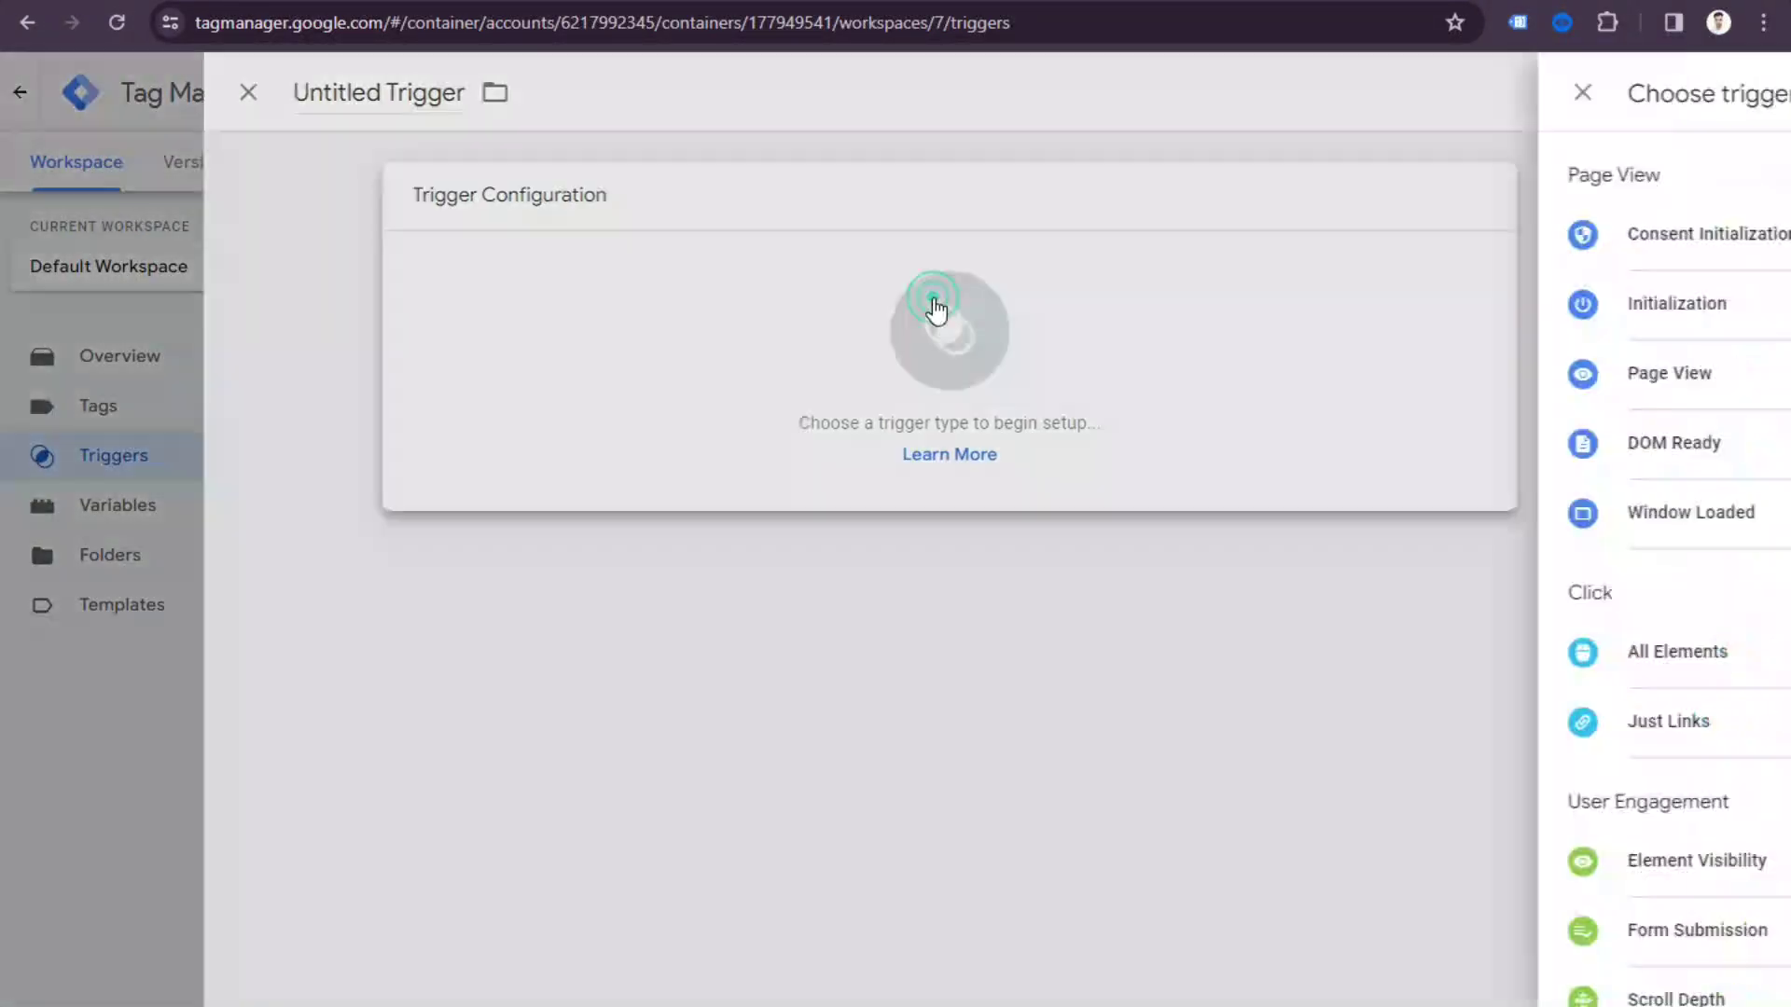
{"action": "scroll", "coordinate": [1357, 977], "scroll_direction": "down", "scroll_amount": 5}
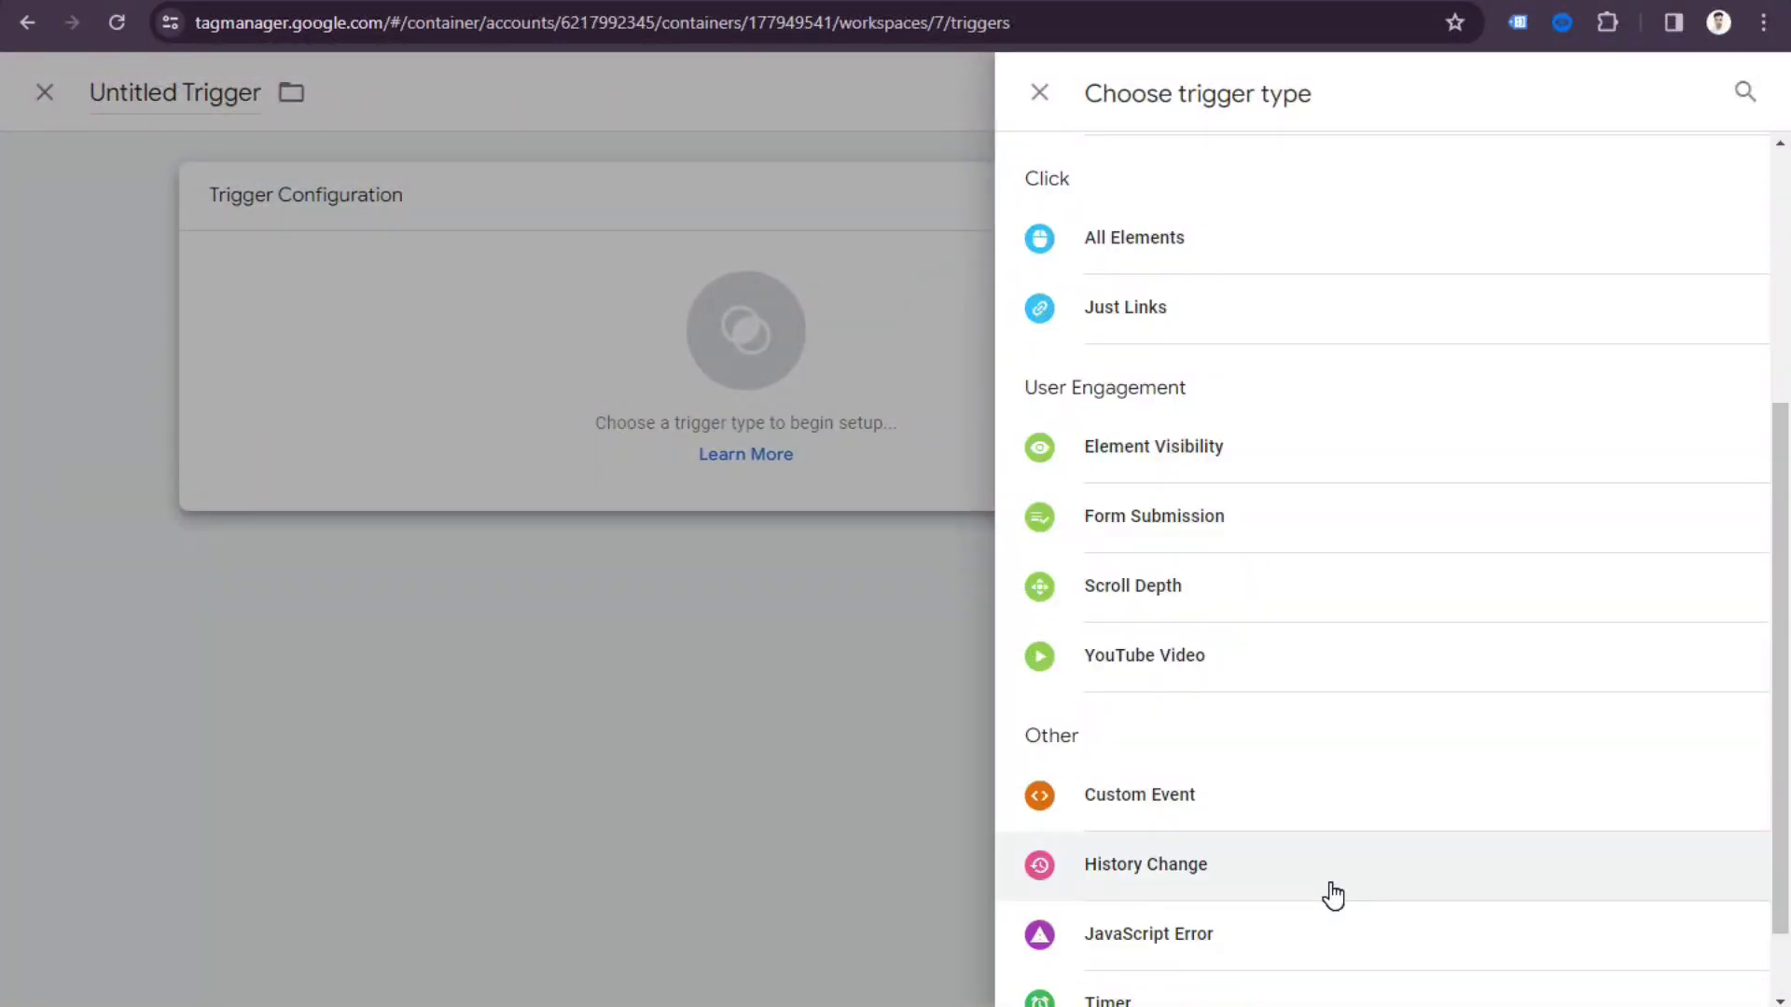
{"action": "left_click", "coordinate": [1151, 804]}
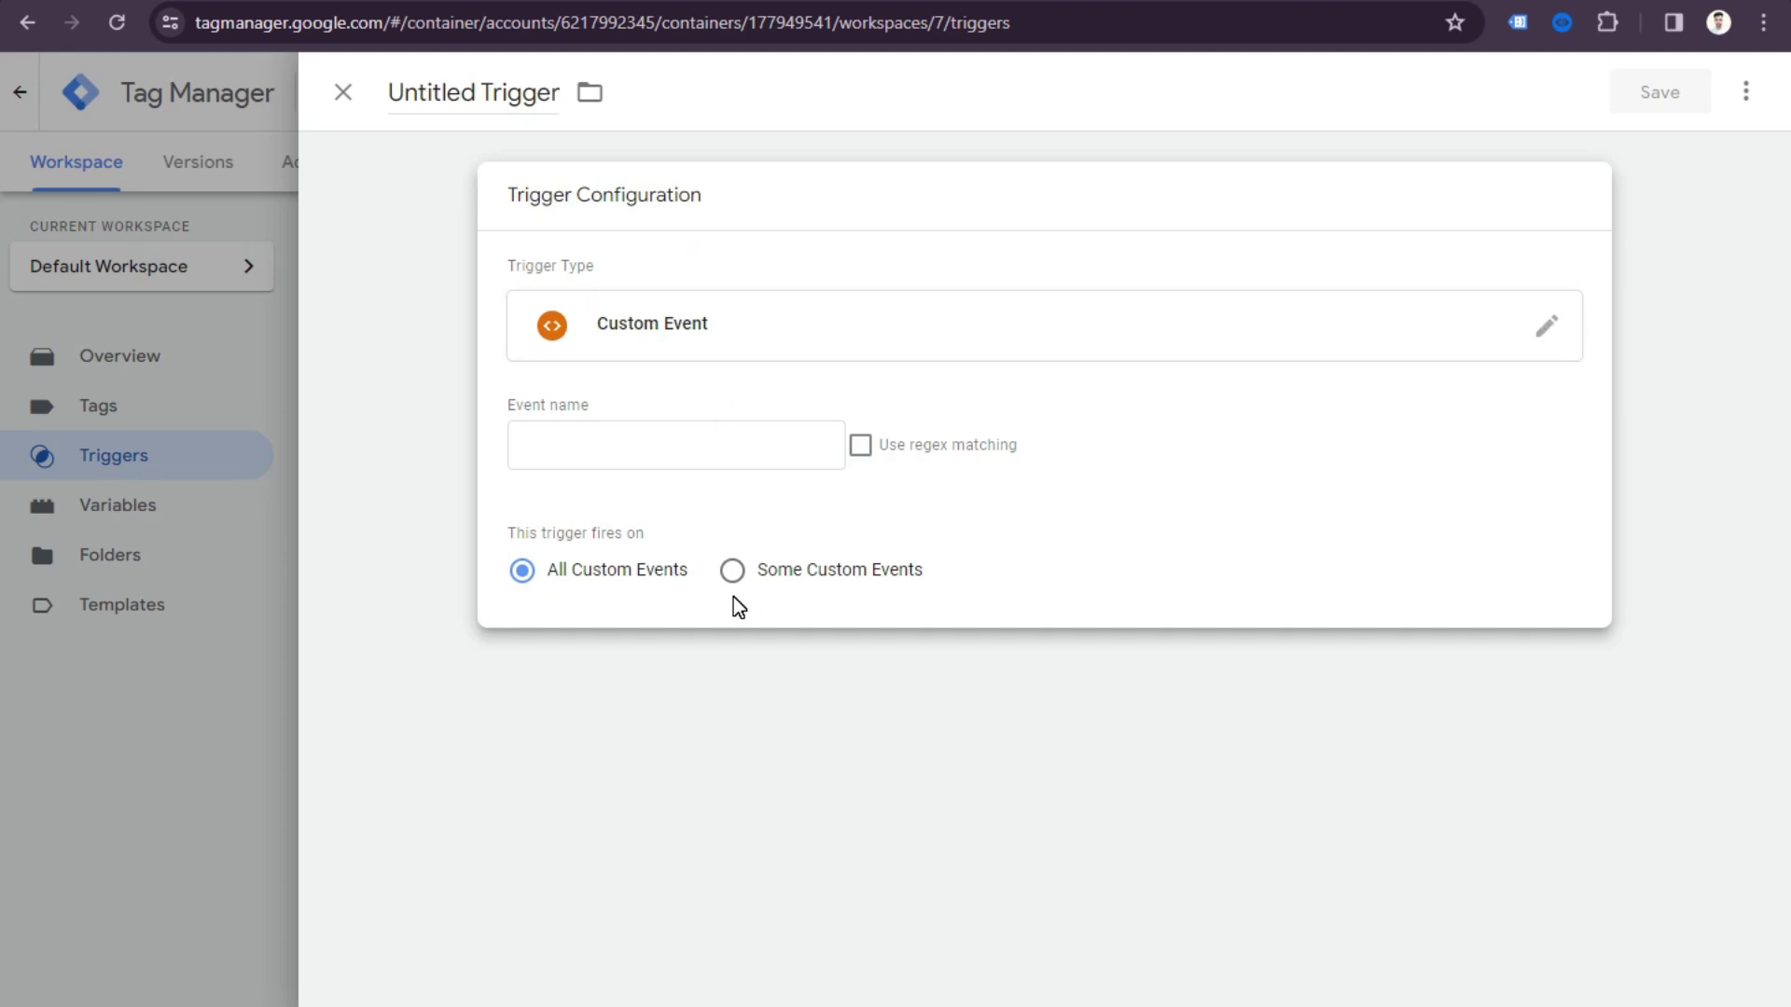
Switch to the GA4 event reference, go to the view_item event and expand its tag configuration example.
{"action": "left_click", "coordinate": [587, 1]}
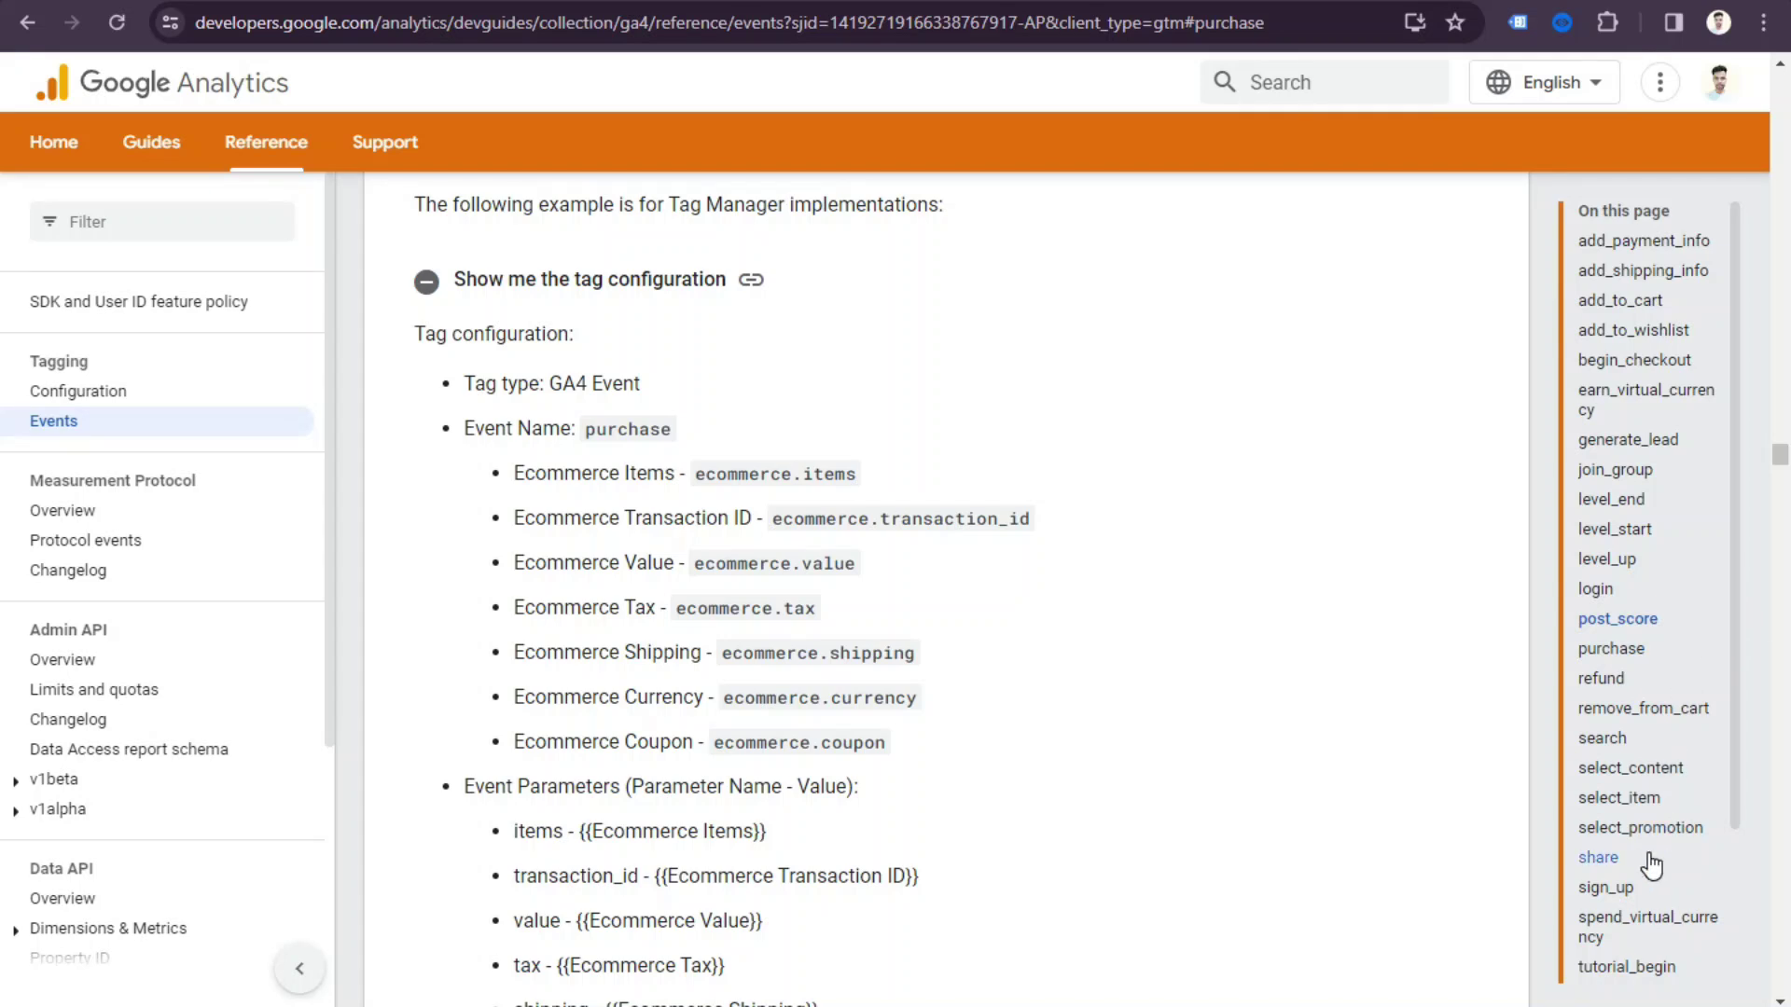
{"action": "scroll", "coordinate": [1665, 821], "scroll_direction": "down", "scroll_amount": 2}
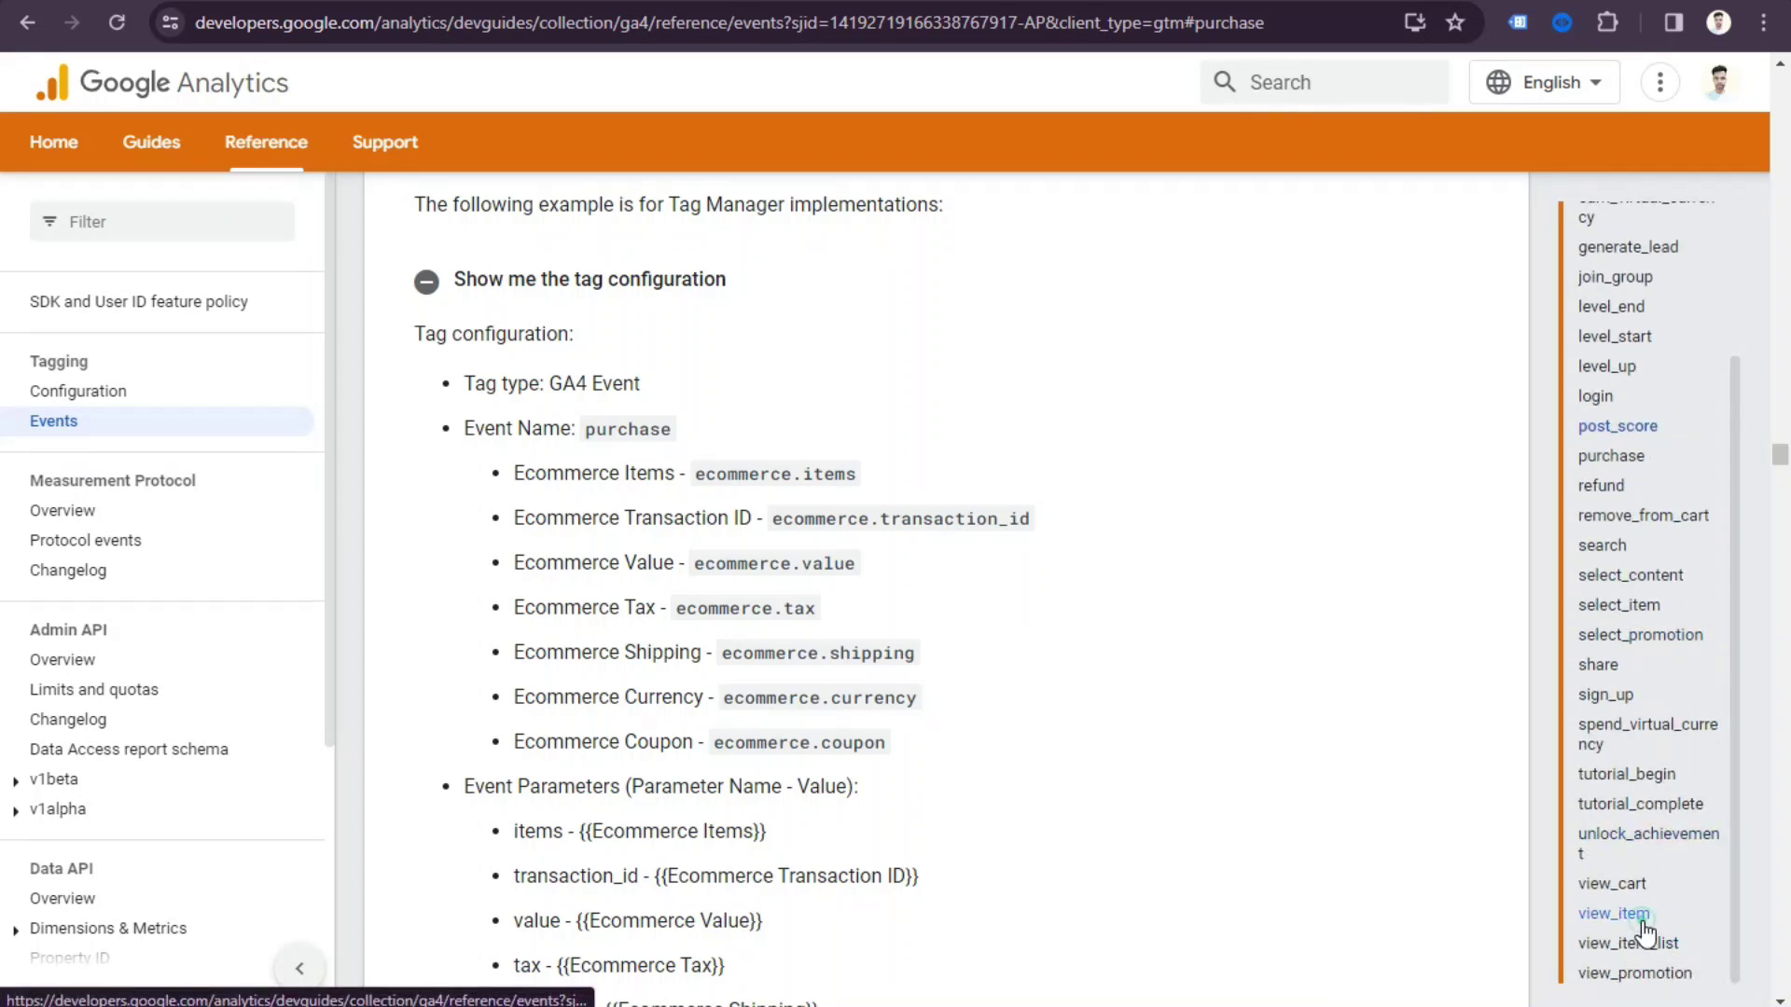
{"action": "left_click", "coordinate": [1640, 918]}
{"action": "scroll", "coordinate": [921, 506], "scroll_direction": "down", "scroll_amount": 20}
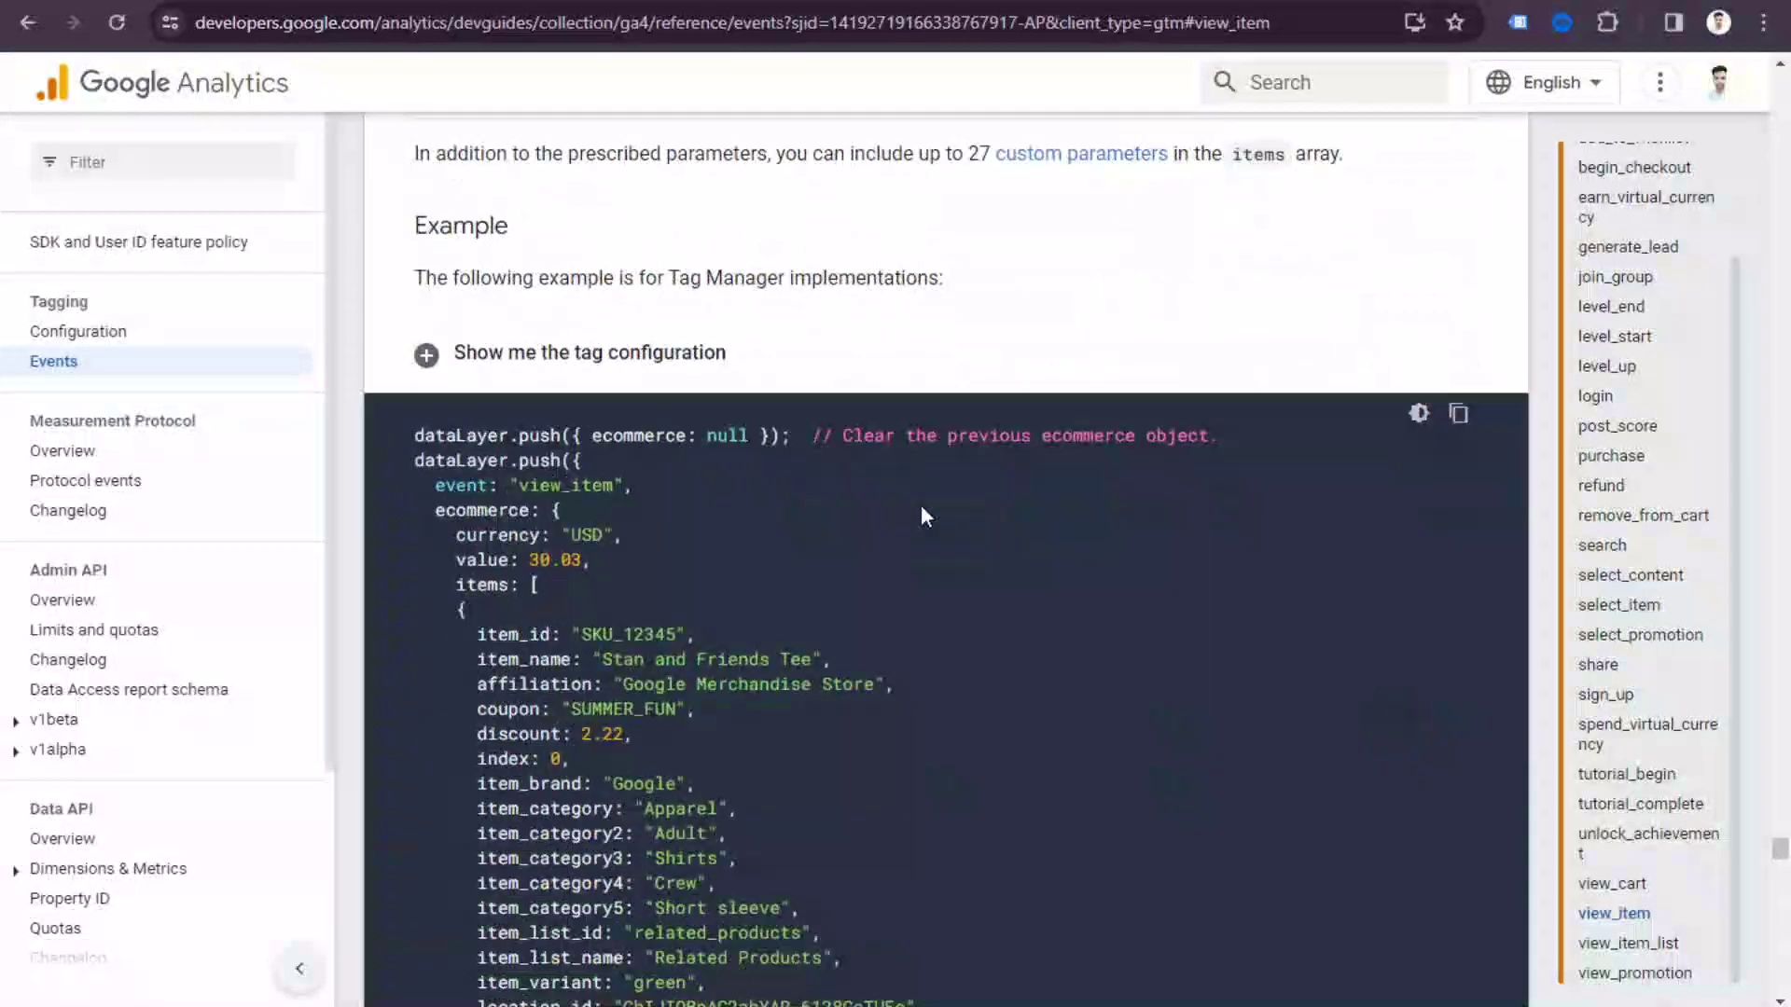
{"action": "left_click", "coordinate": [655, 354]}
{"action": "scroll", "coordinate": [753, 562], "scroll_direction": "down", "scroll_amount": 2}
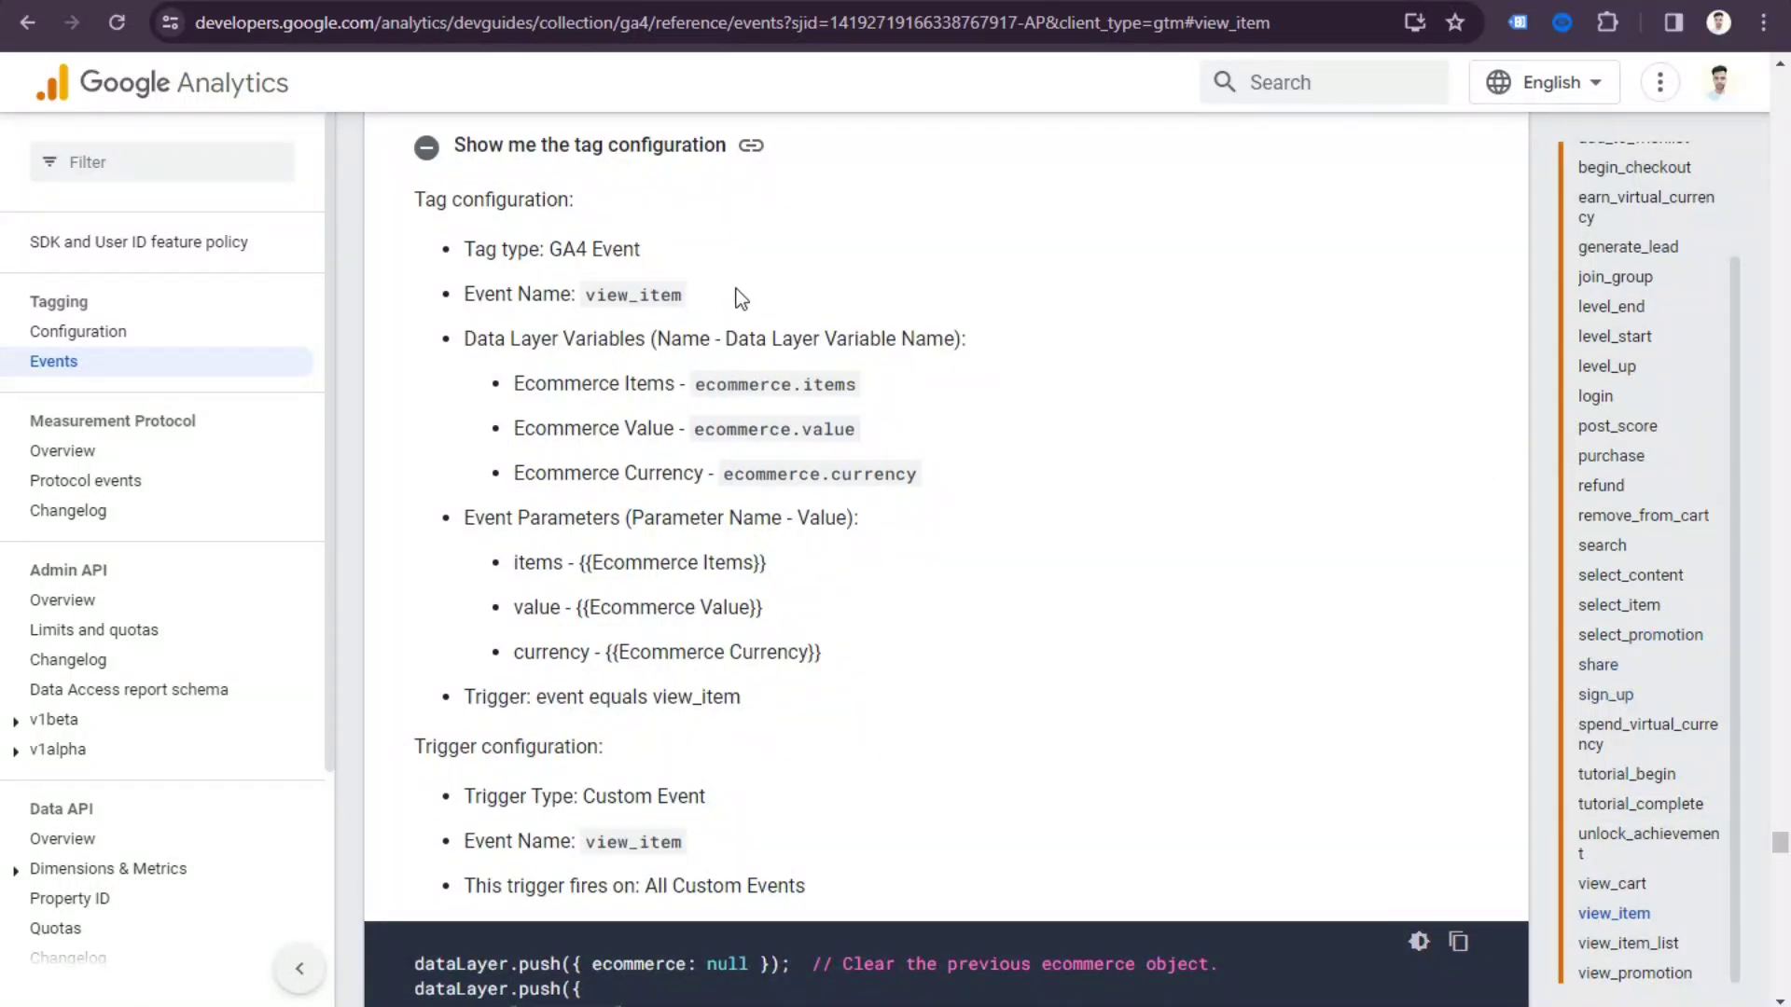
Copy the event name view_item from the tag configuration and enter it as the new Tag Manager trigger's event name.
{"action": "left_click_drag", "start_coordinate": [585, 294], "coordinate": [680, 297]}
{"action": "right_click", "coordinate": [680, 297]}
{"action": "left_click", "coordinate": [713, 322]}
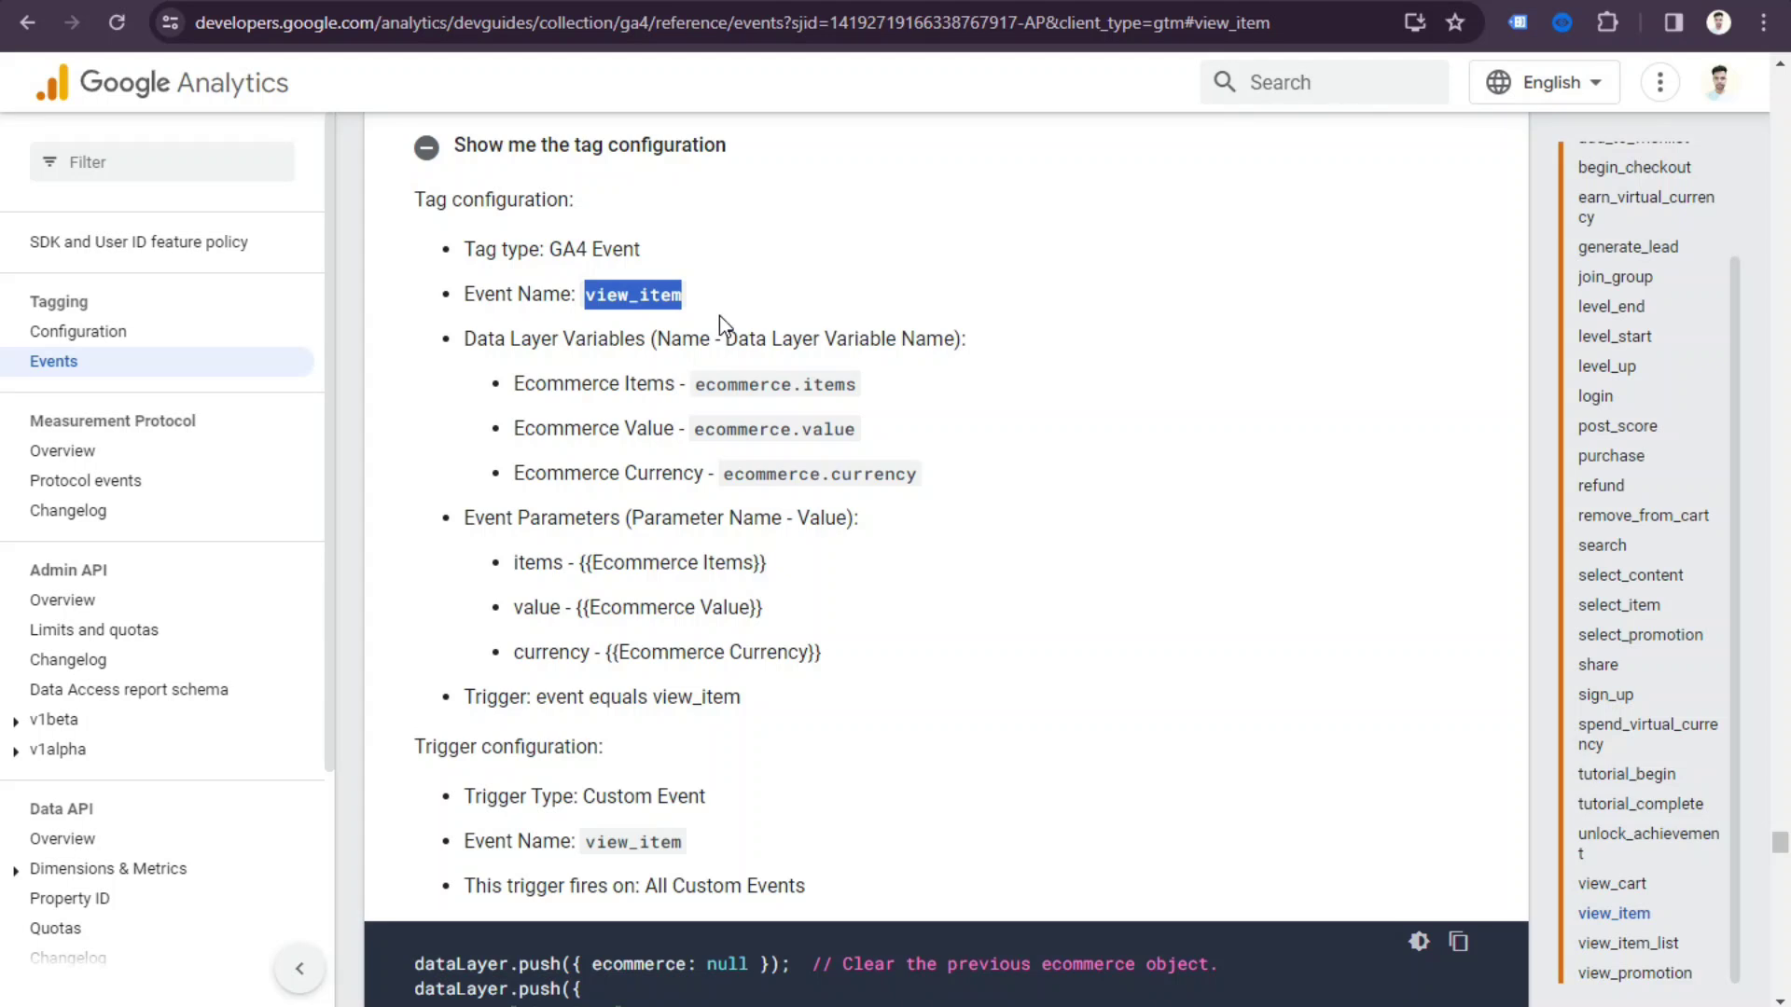
{"action": "right_click", "coordinate": [647, 291]}
{"action": "left_click", "coordinate": [694, 315]}
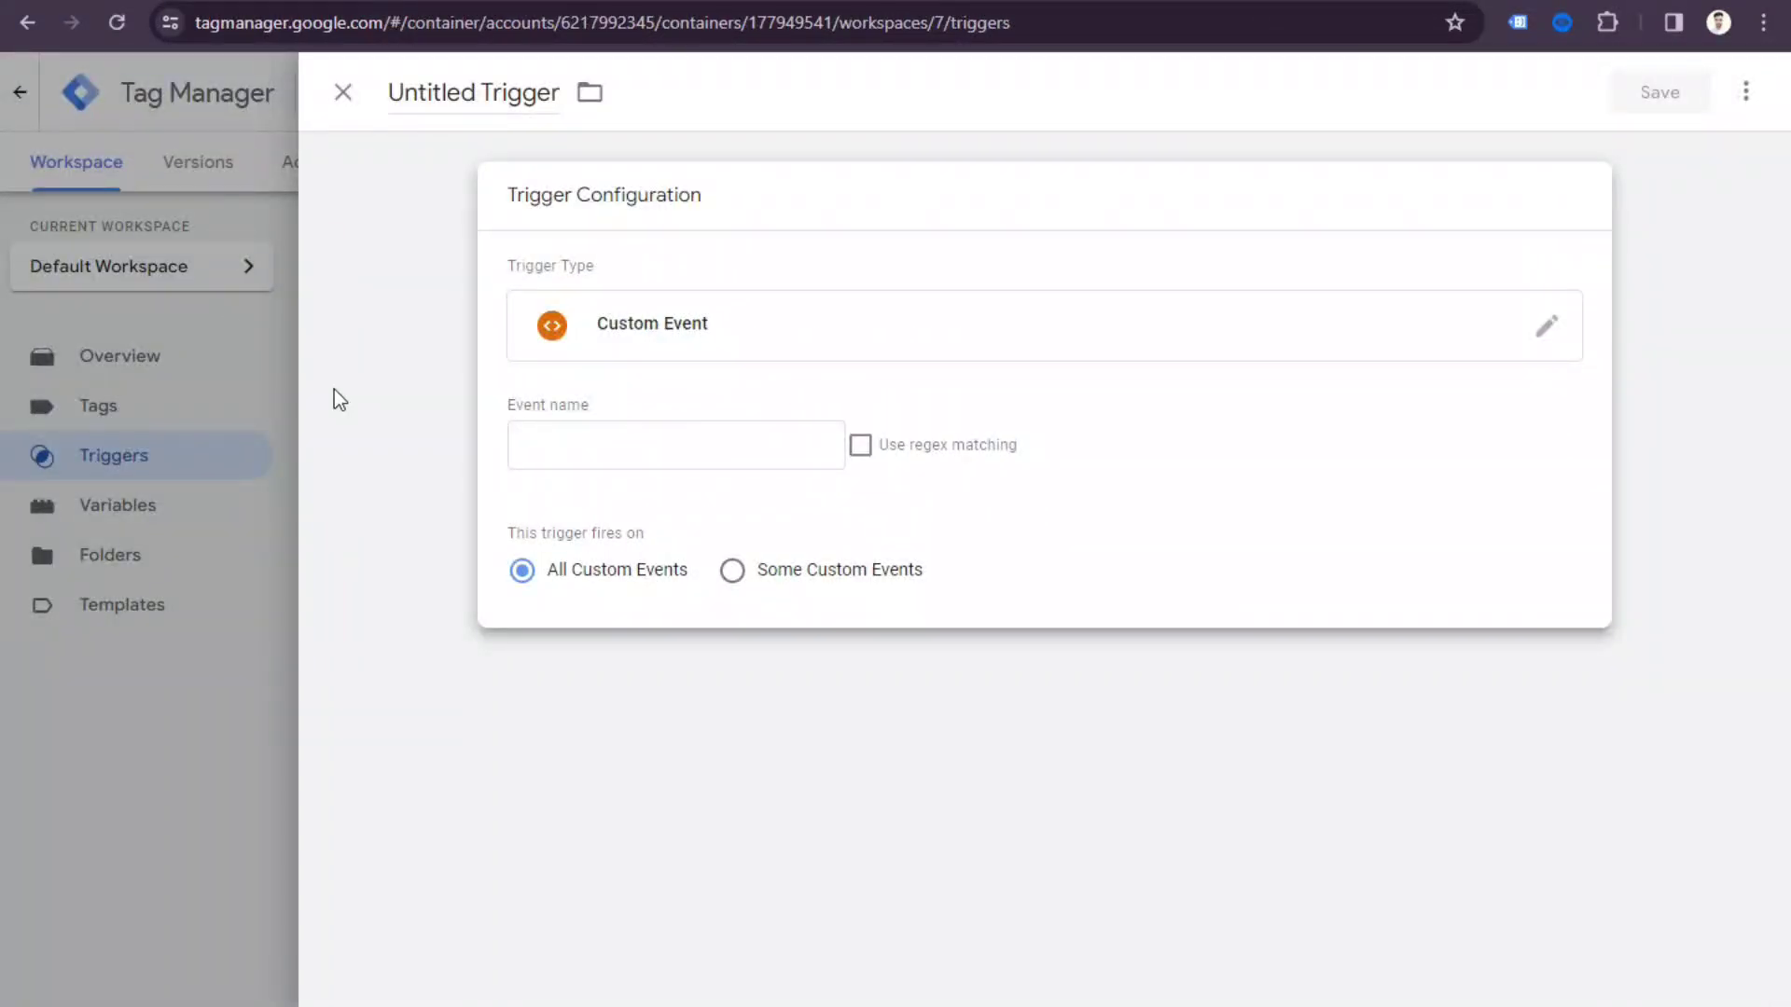
{"action": "left_click", "coordinate": [548, 444]}
{"action": "key", "text": "ctrl+v"}
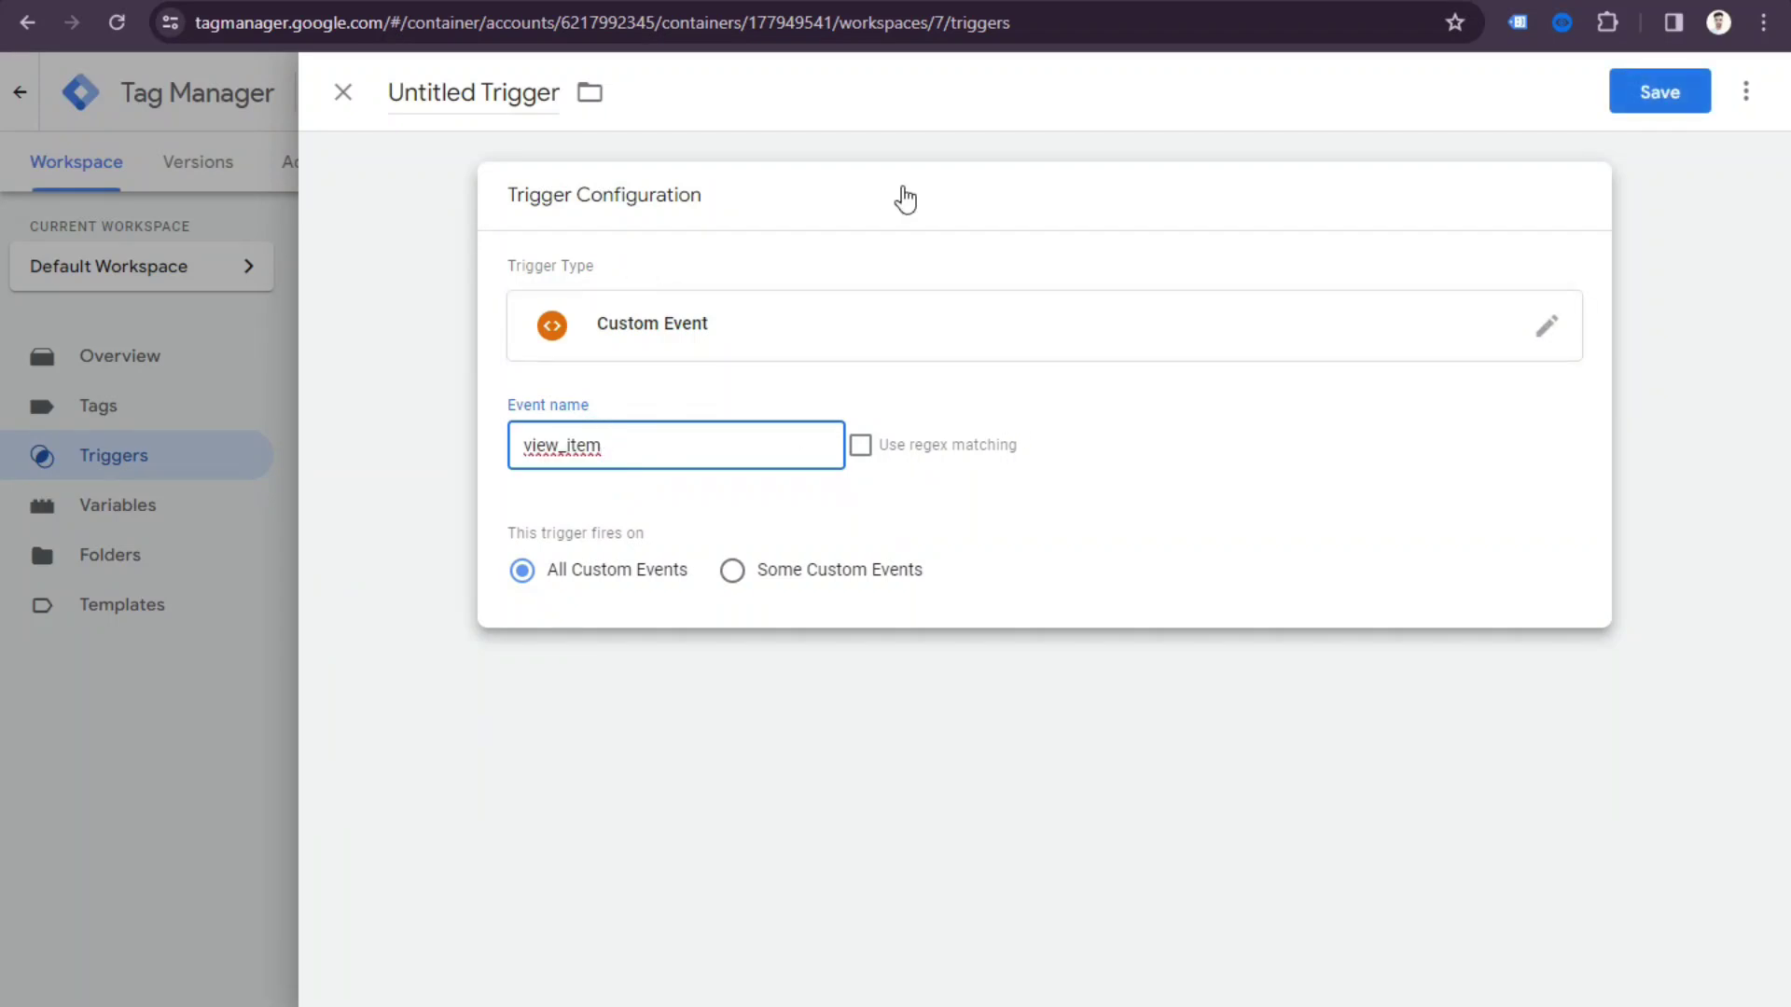
Save the view_item trigger under the name "GA4 - View Item - Trigger".
{"action": "left_click", "coordinate": [1672, 93]}
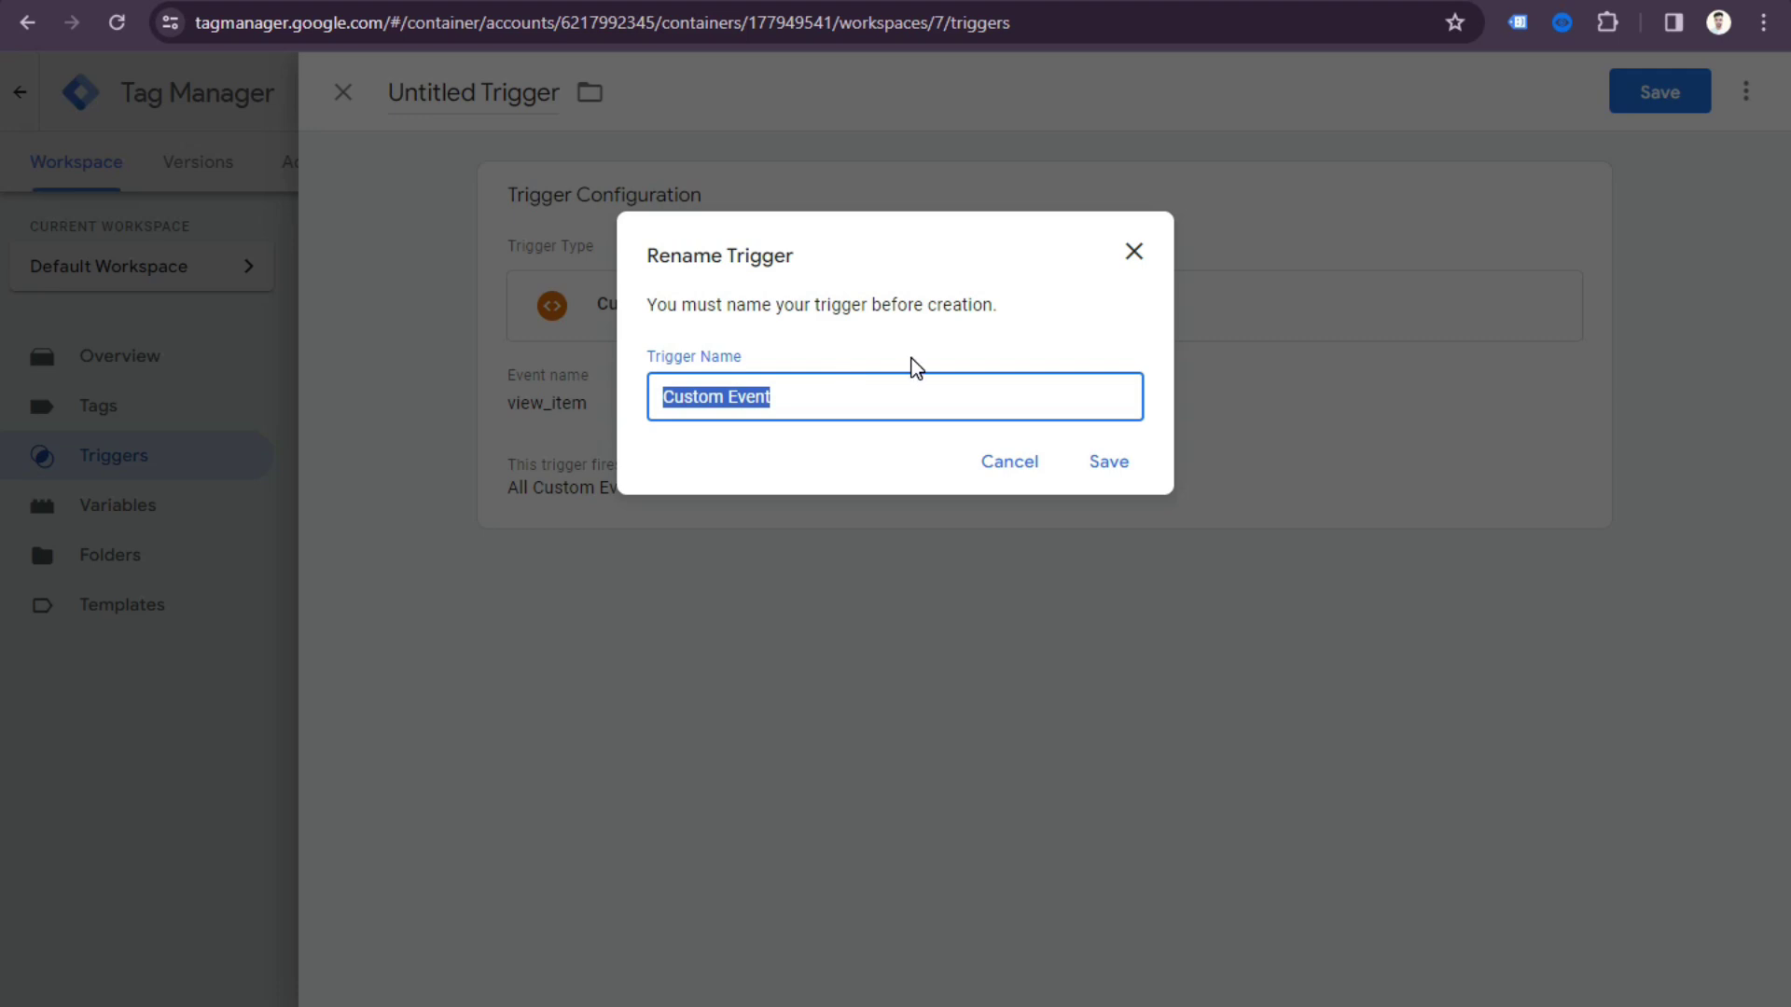
{"action": "type", "text": "GA4 - V"}
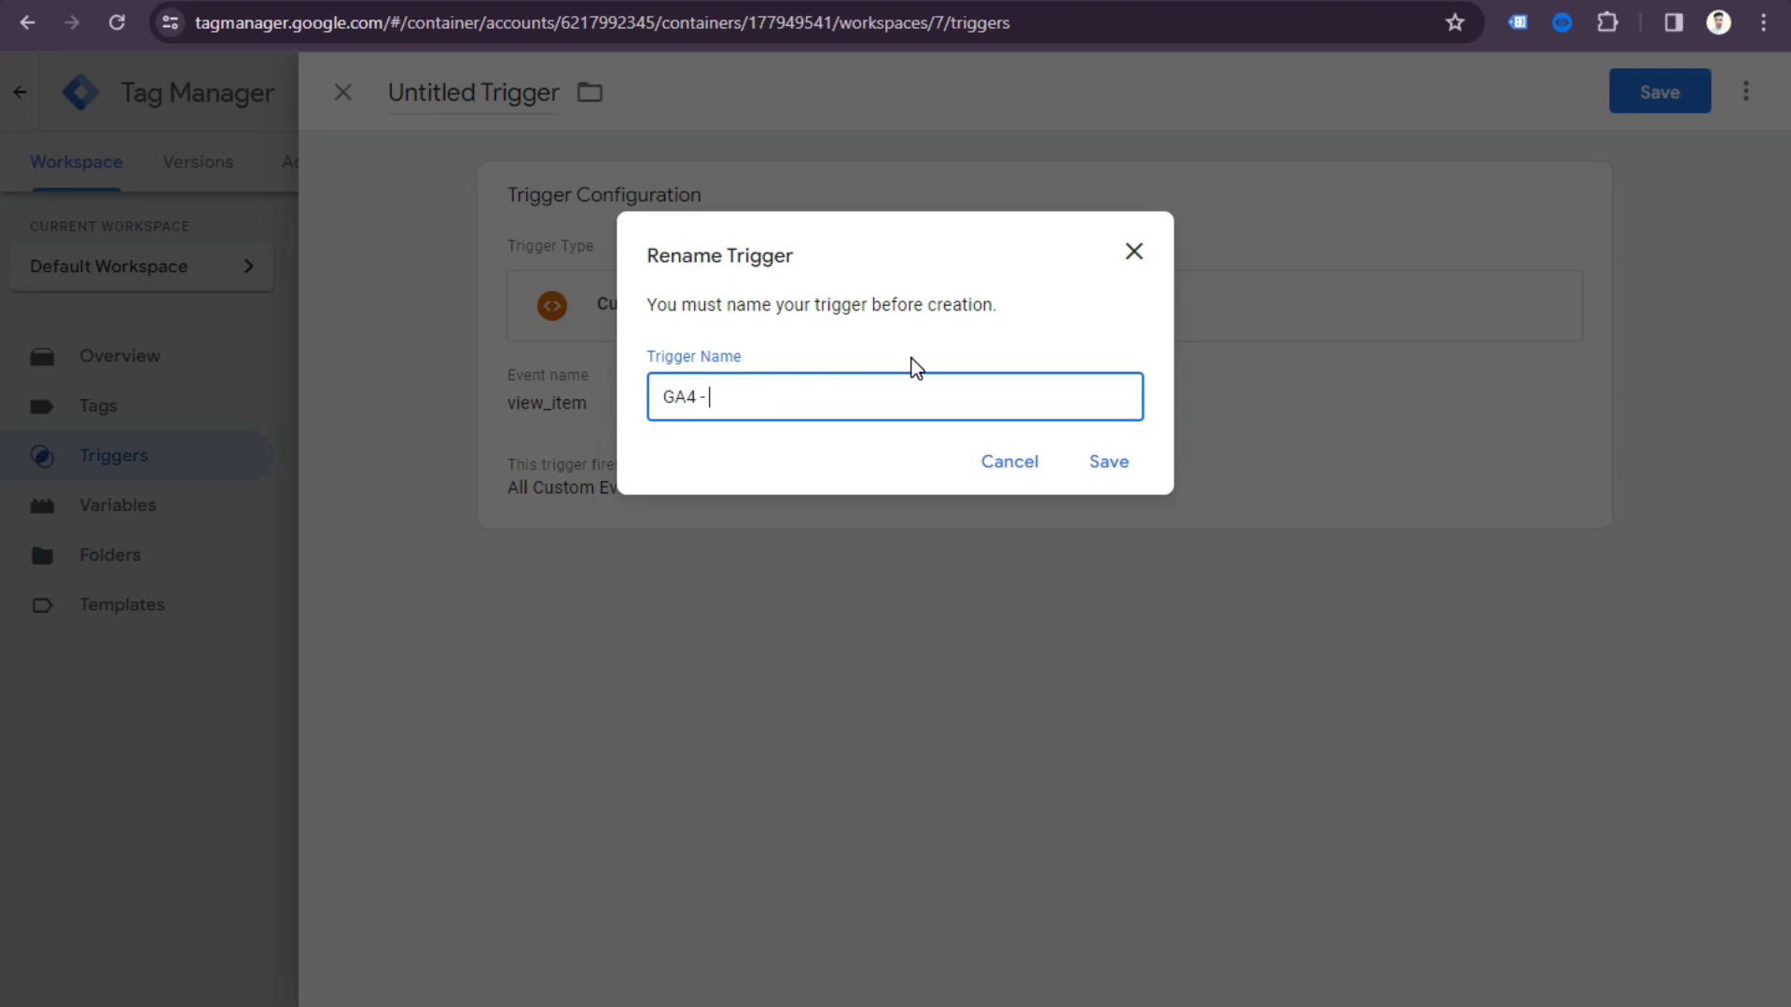
{"action": "type", "text": "iew Item"}
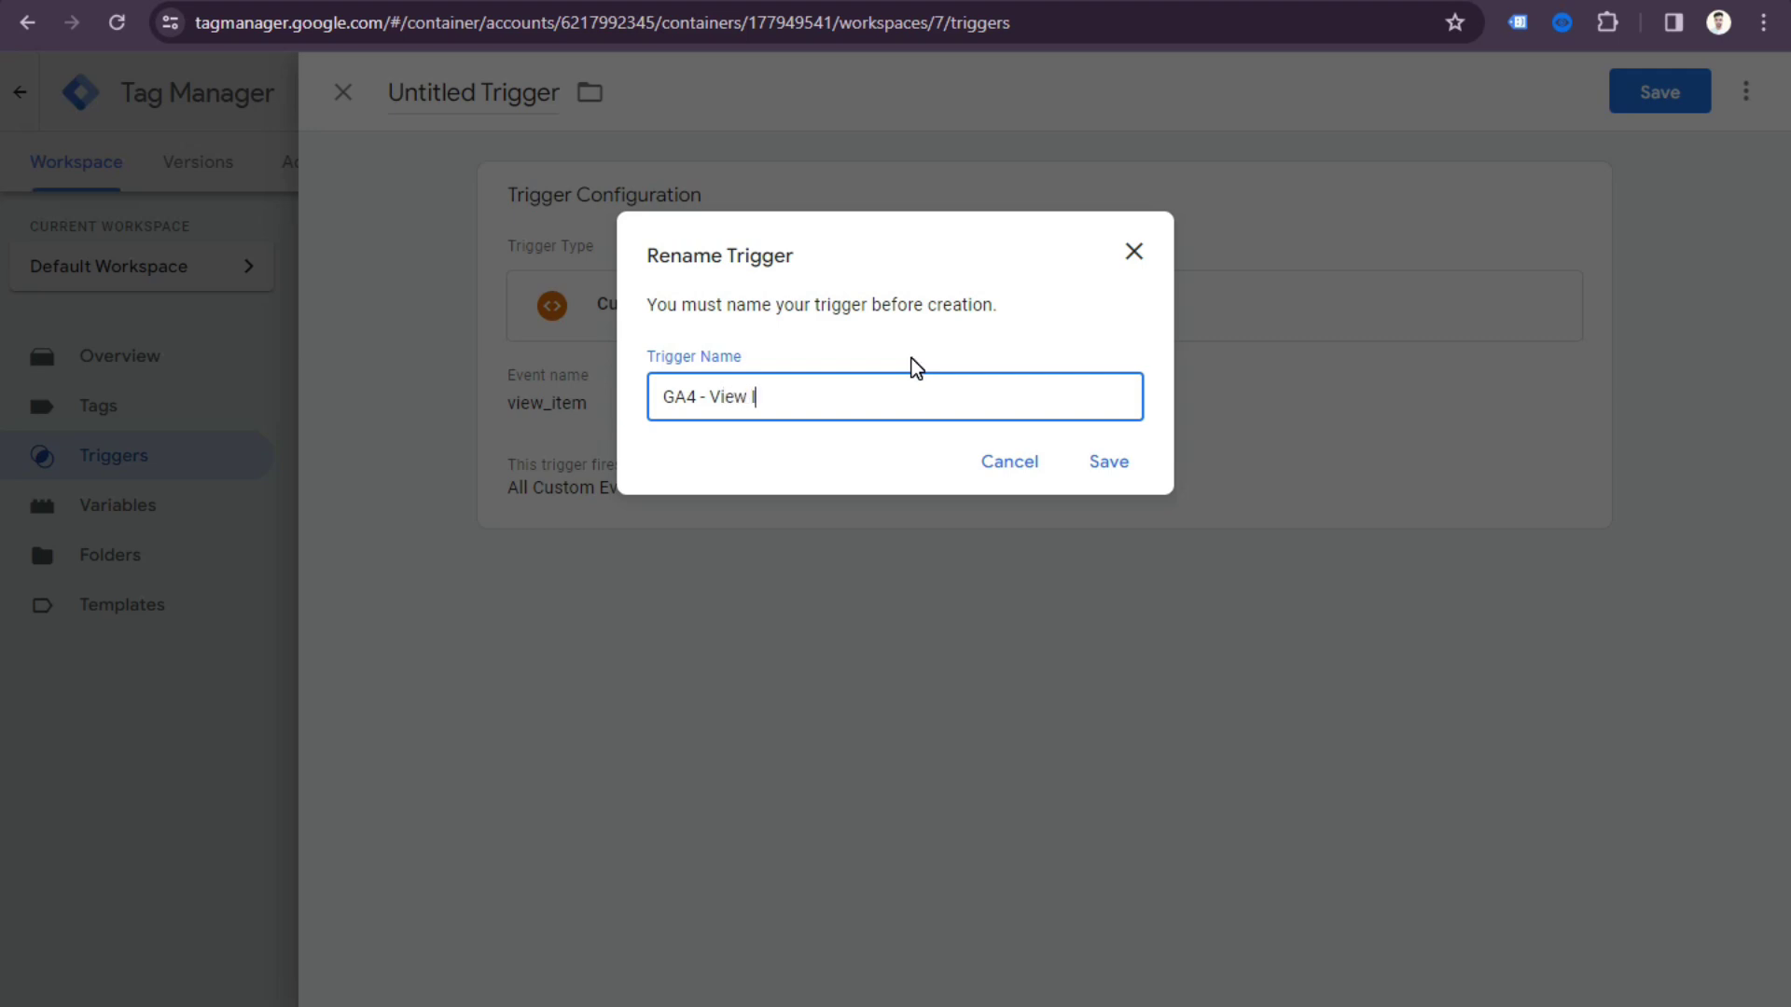
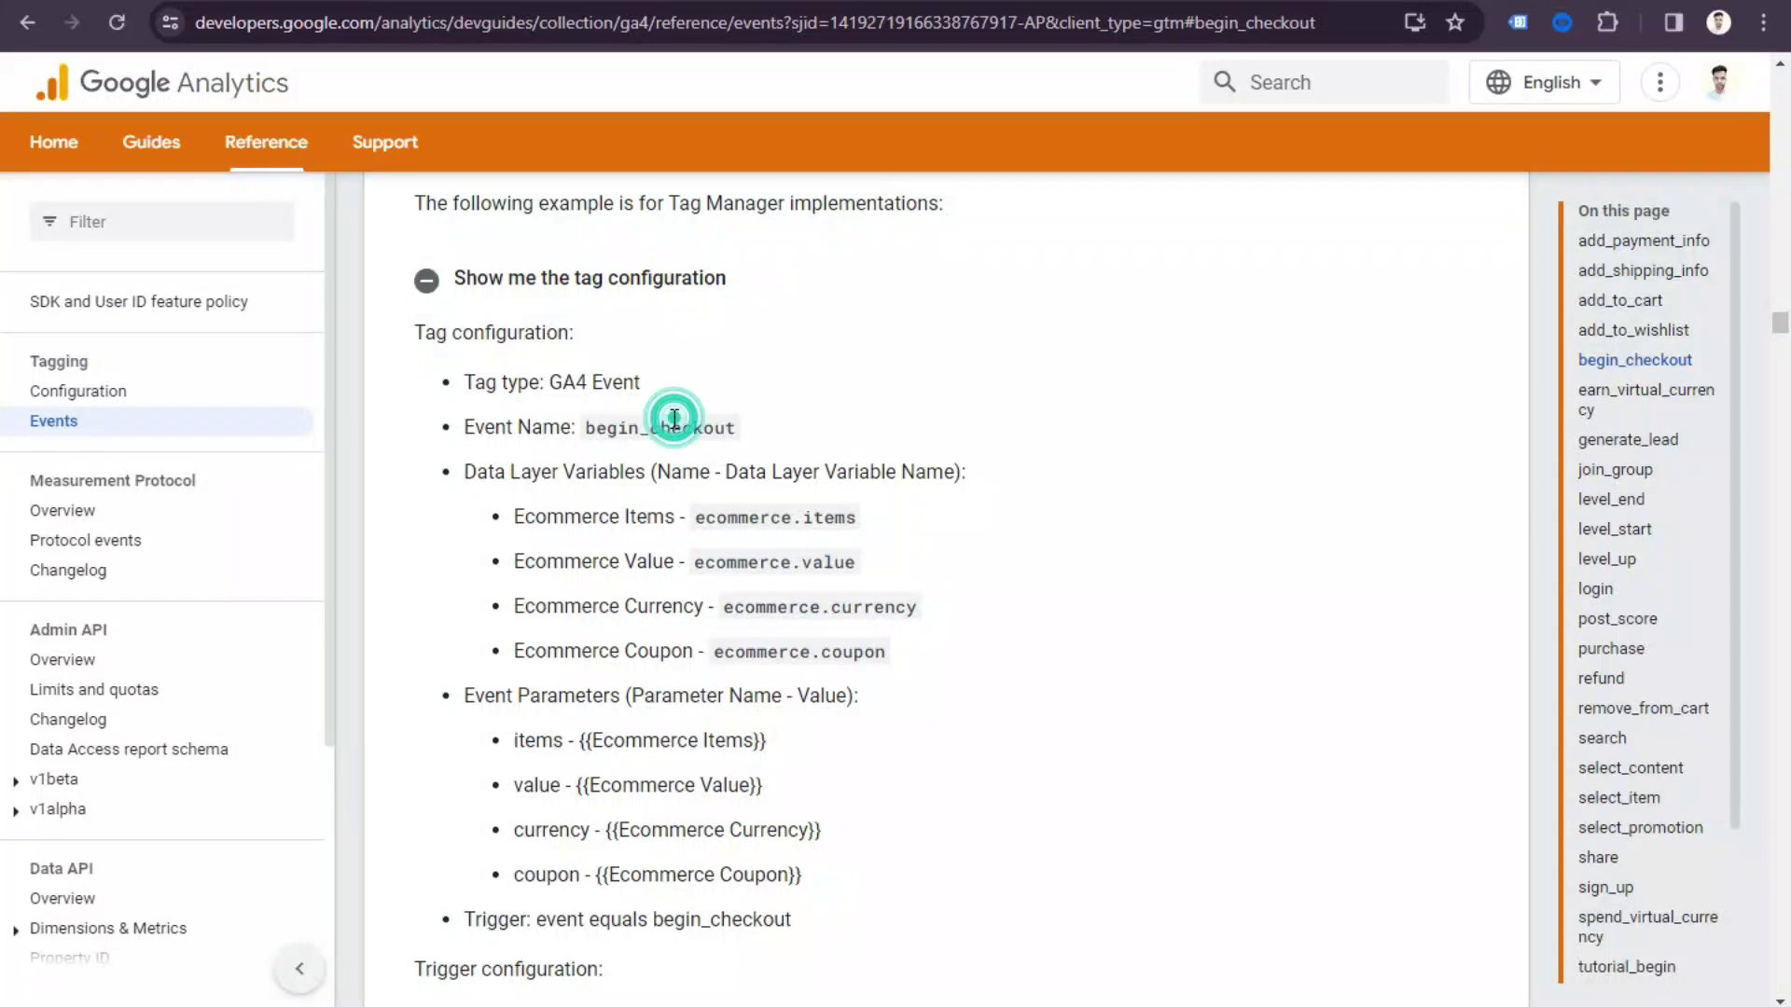
Copy the event name begin_checkout from its tag configuration in the reference and return to Tag Manager.
{"action": "right_click", "coordinate": [725, 427]}
{"action": "left_click", "coordinate": [737, 444]}
{"action": "key", "text": "alt+Tab"}
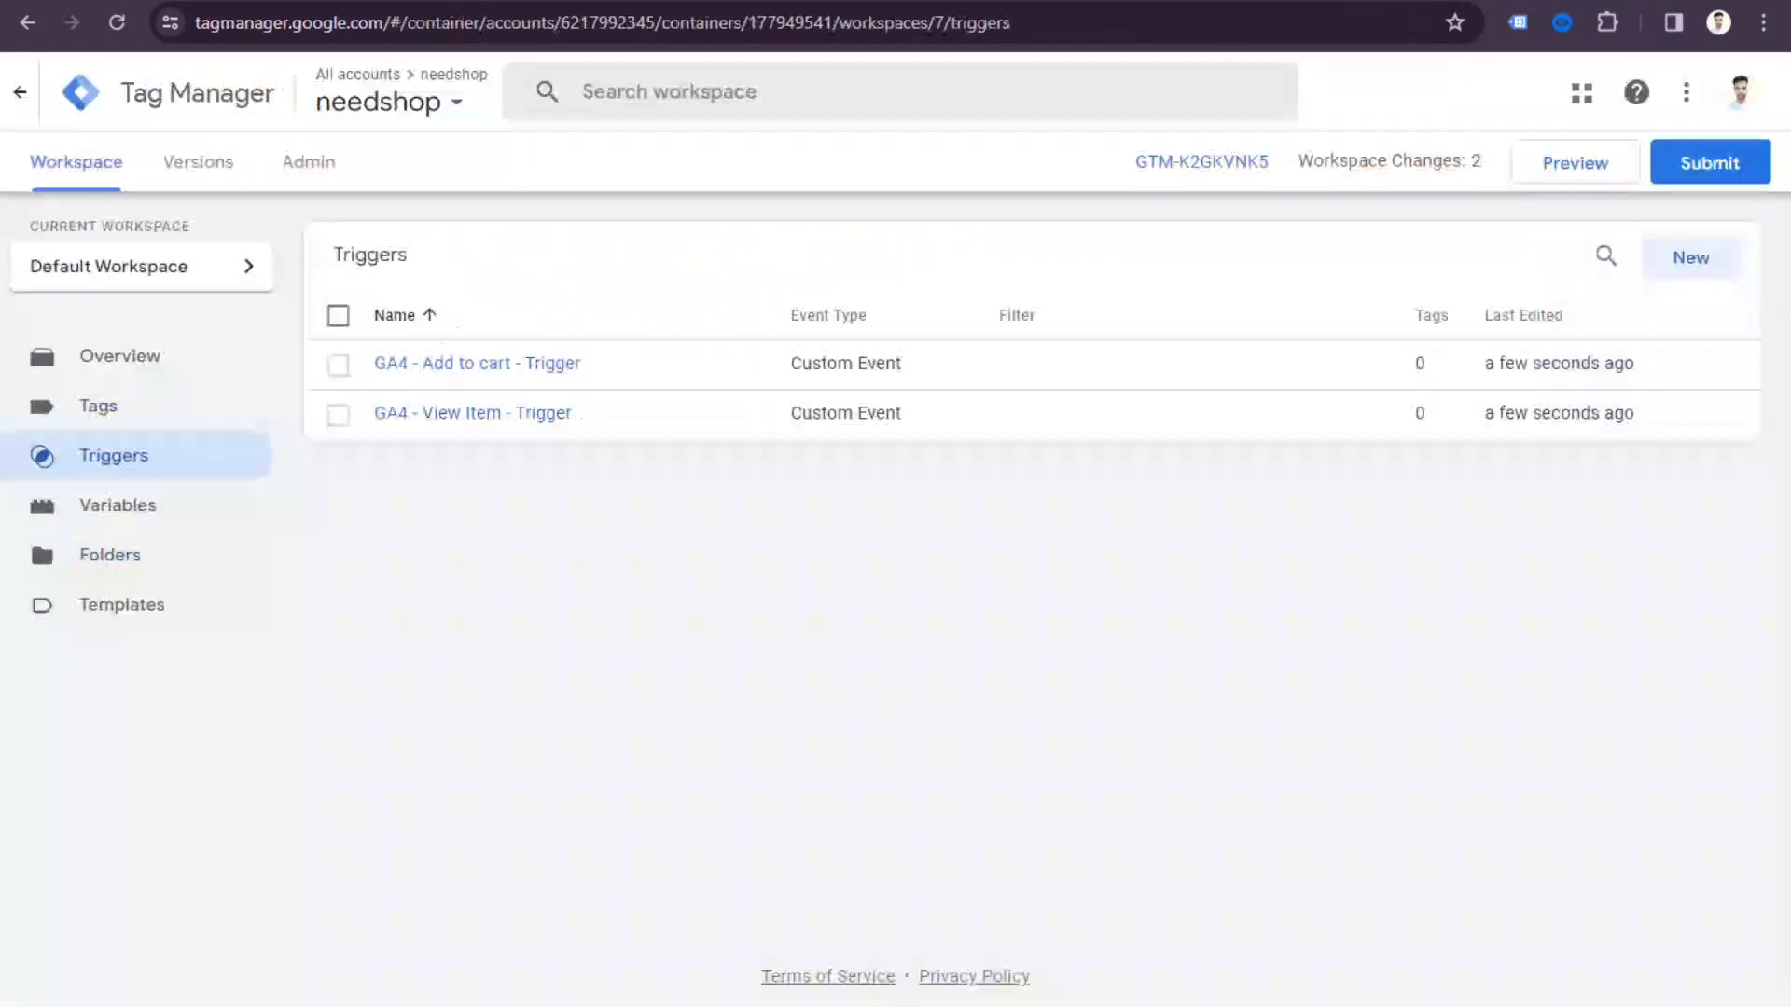
Create another Custom Event trigger with the event name begin_checkout.
{"action": "left_click", "coordinate": [1693, 256]}
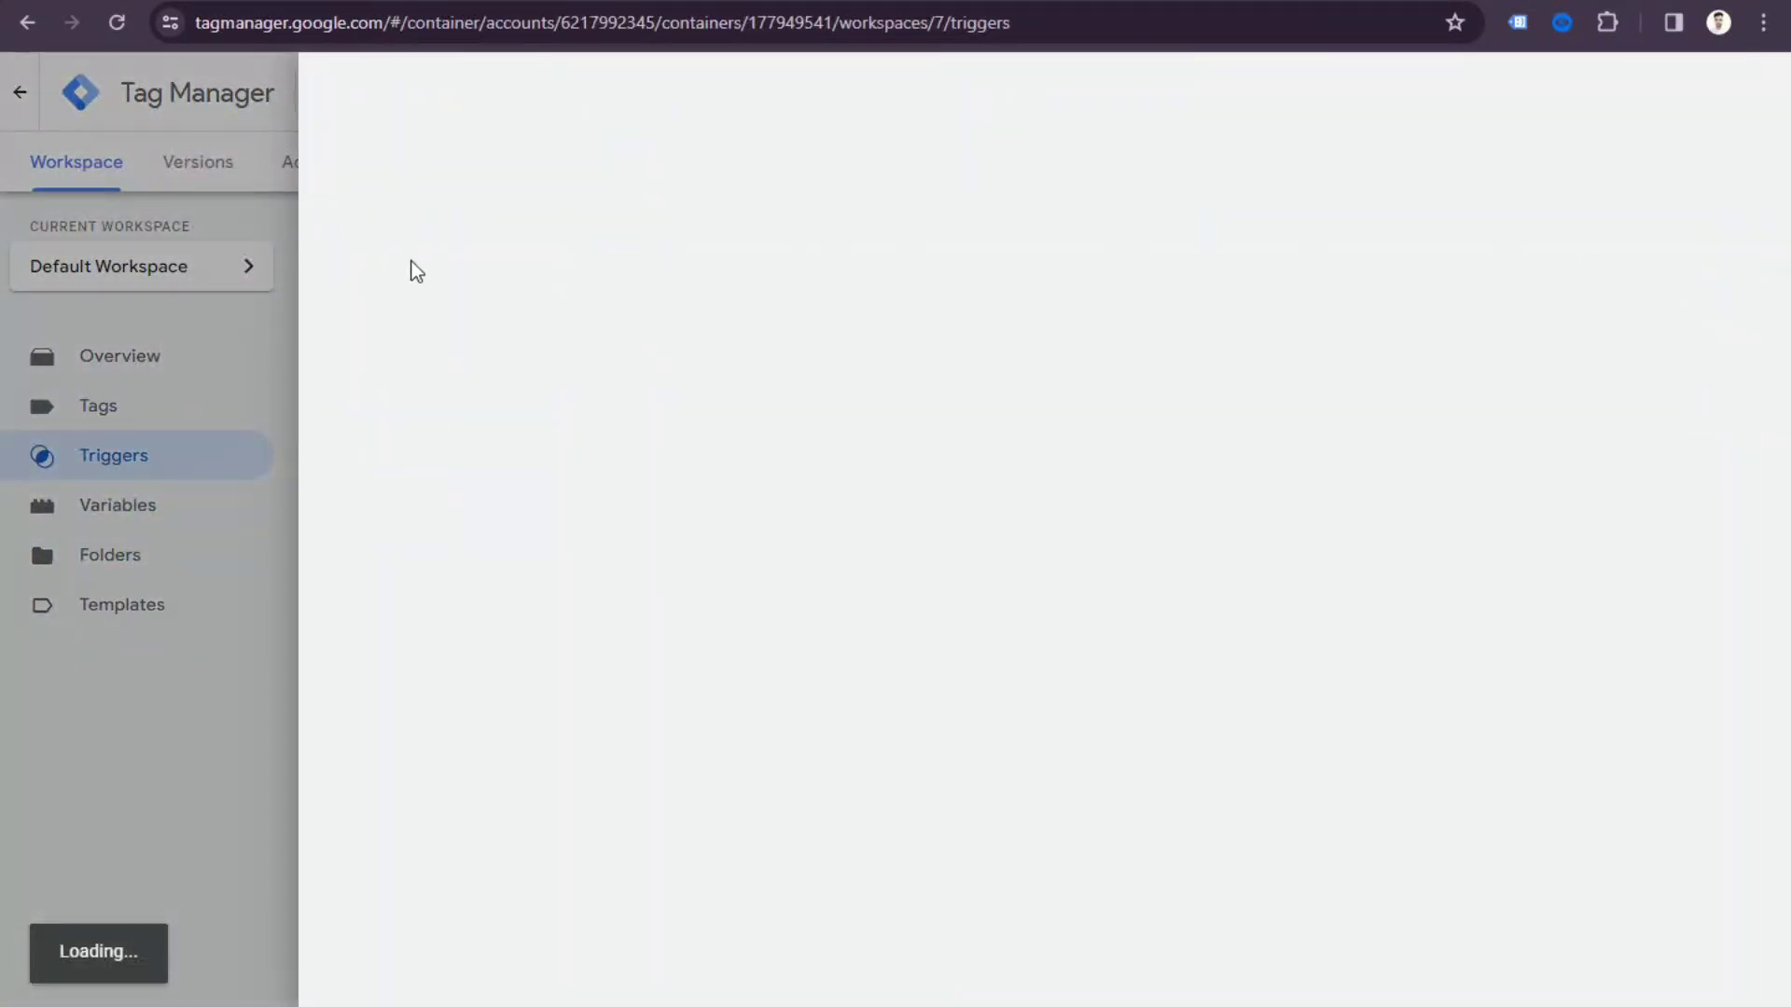
{"action": "left_click", "coordinate": [1176, 382]}
{"action": "scroll", "coordinate": [1190, 877], "scroll_direction": "down", "scroll_amount": 4}
{"action": "left_click", "coordinate": [1182, 794]}
{"action": "left_click", "coordinate": [660, 448]}
{"action": "key", "text": "ctrl+v"}
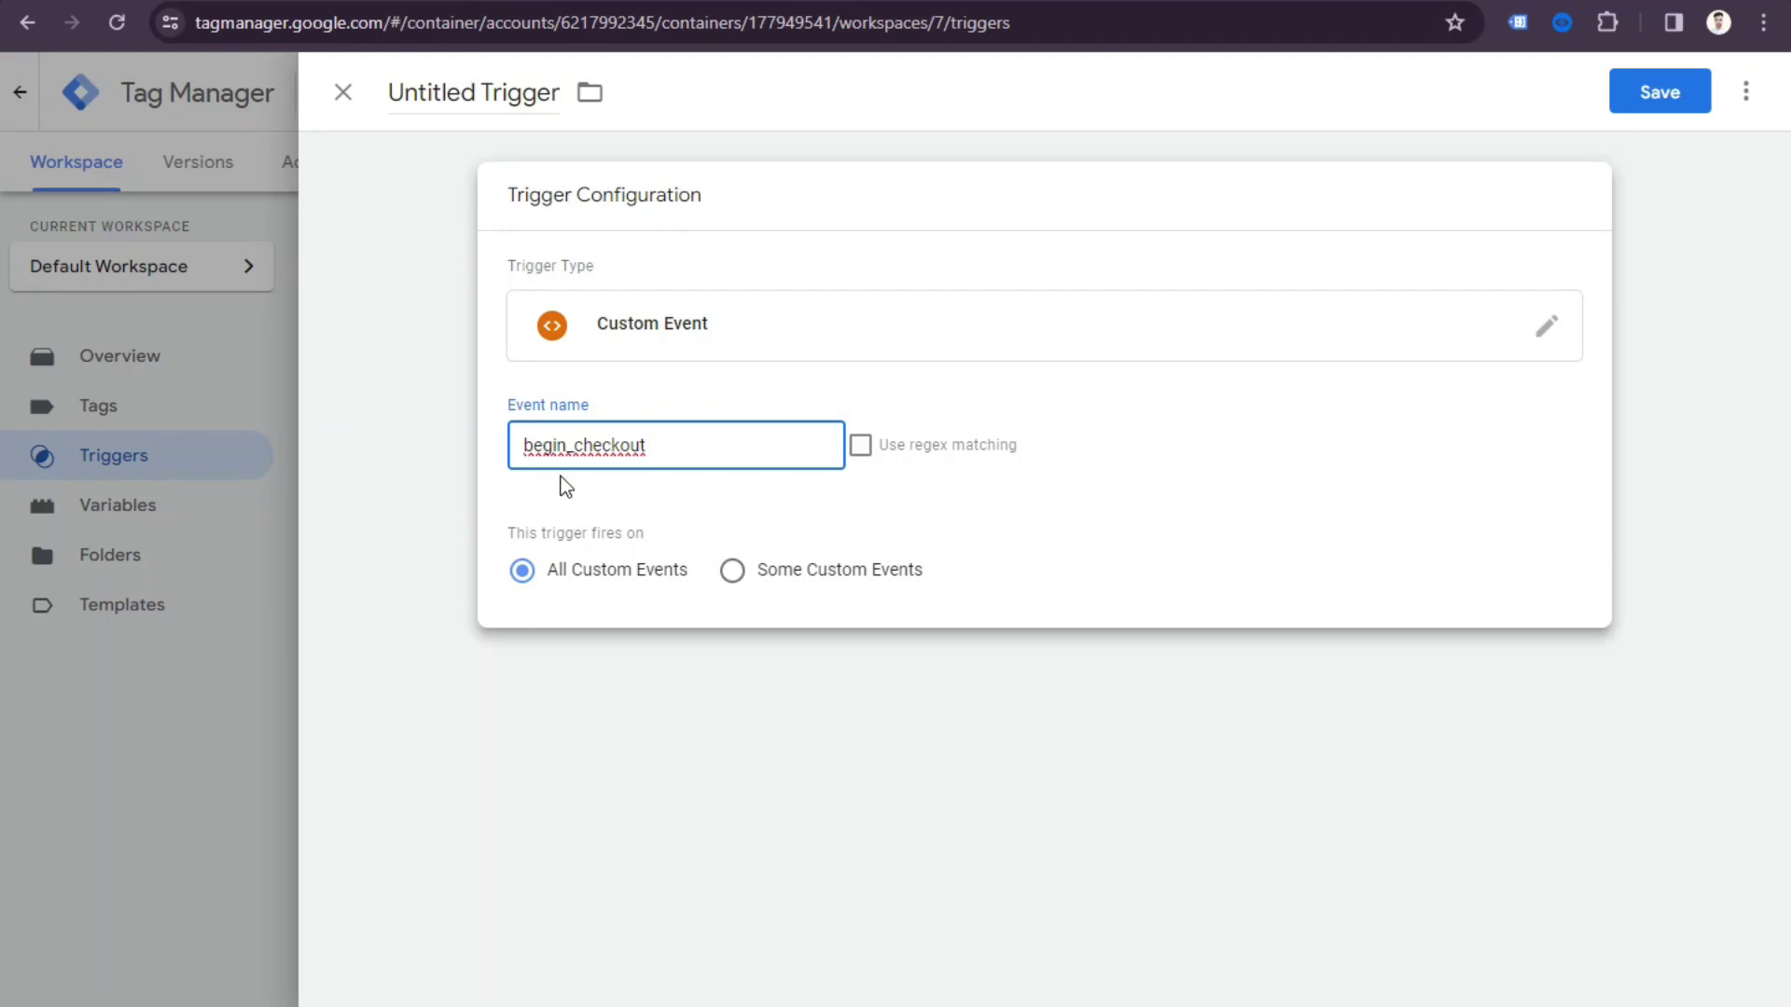
Save the begin_checkout trigger under the name "GA4 - Checkout - Trigger".
{"action": "left_click", "coordinate": [1678, 108]}
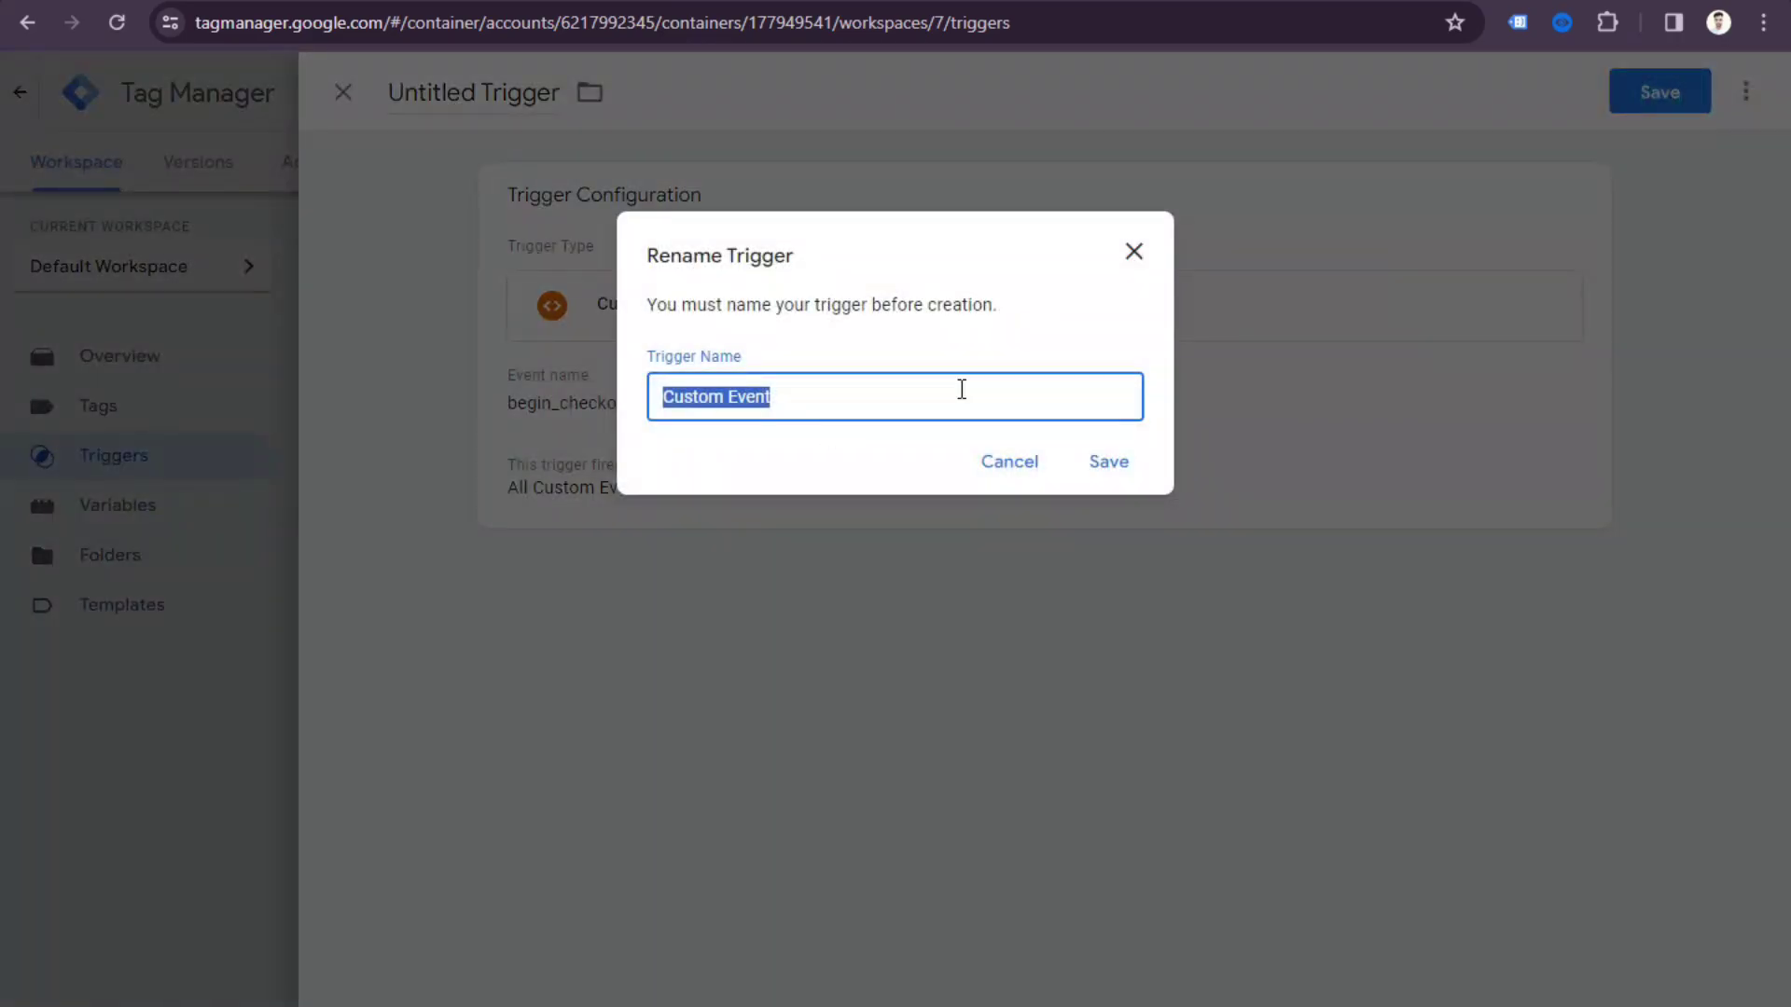
{"action": "type", "text": "GA4 -"}
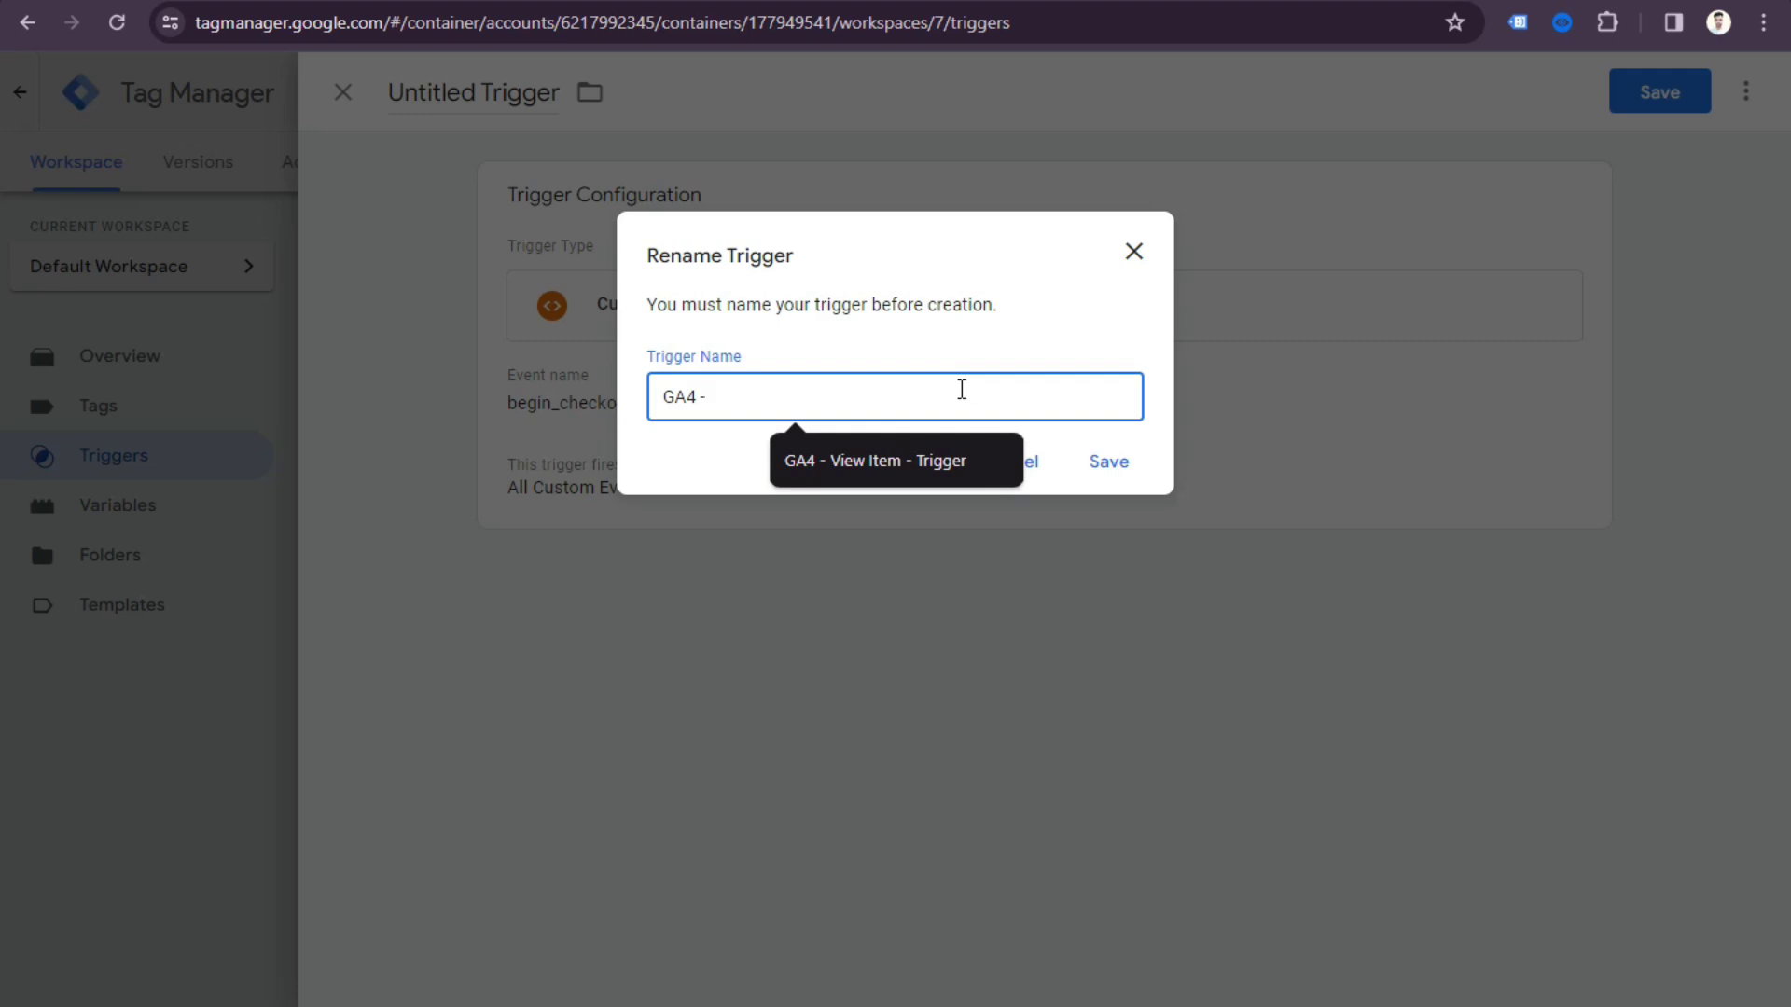
{"action": "type", "text": " Checkout -"}
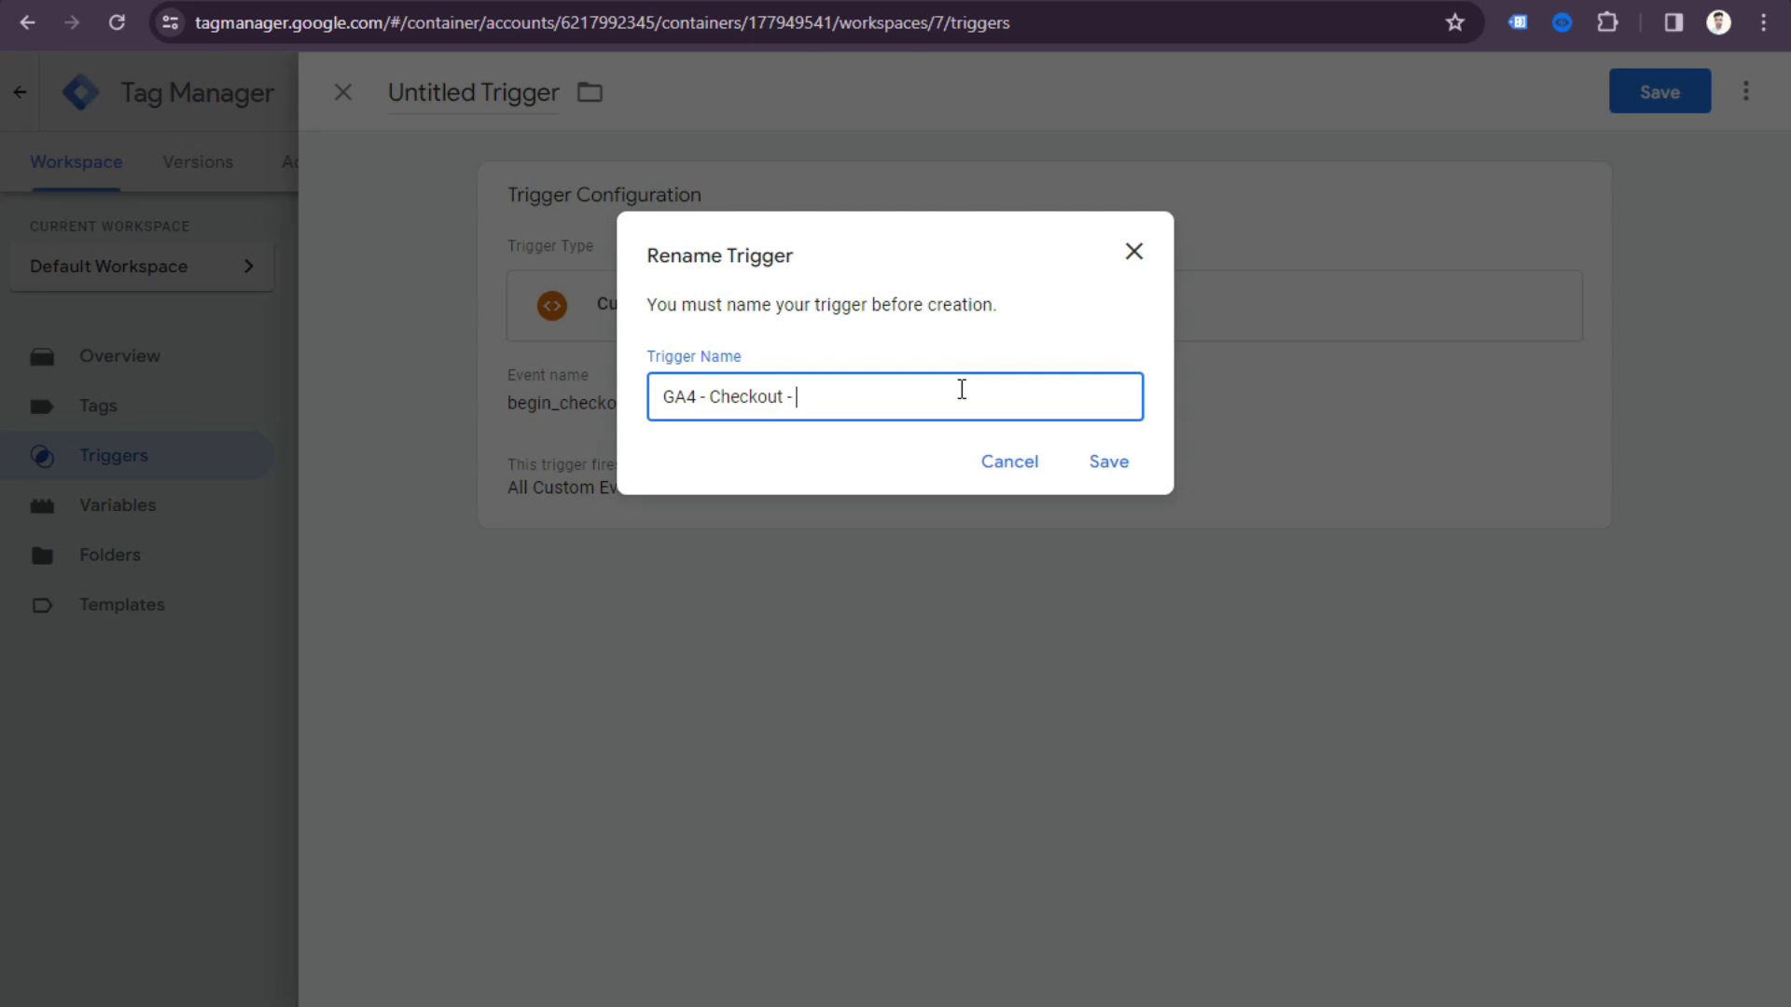
{"action": "left_click", "coordinate": [1119, 467]}
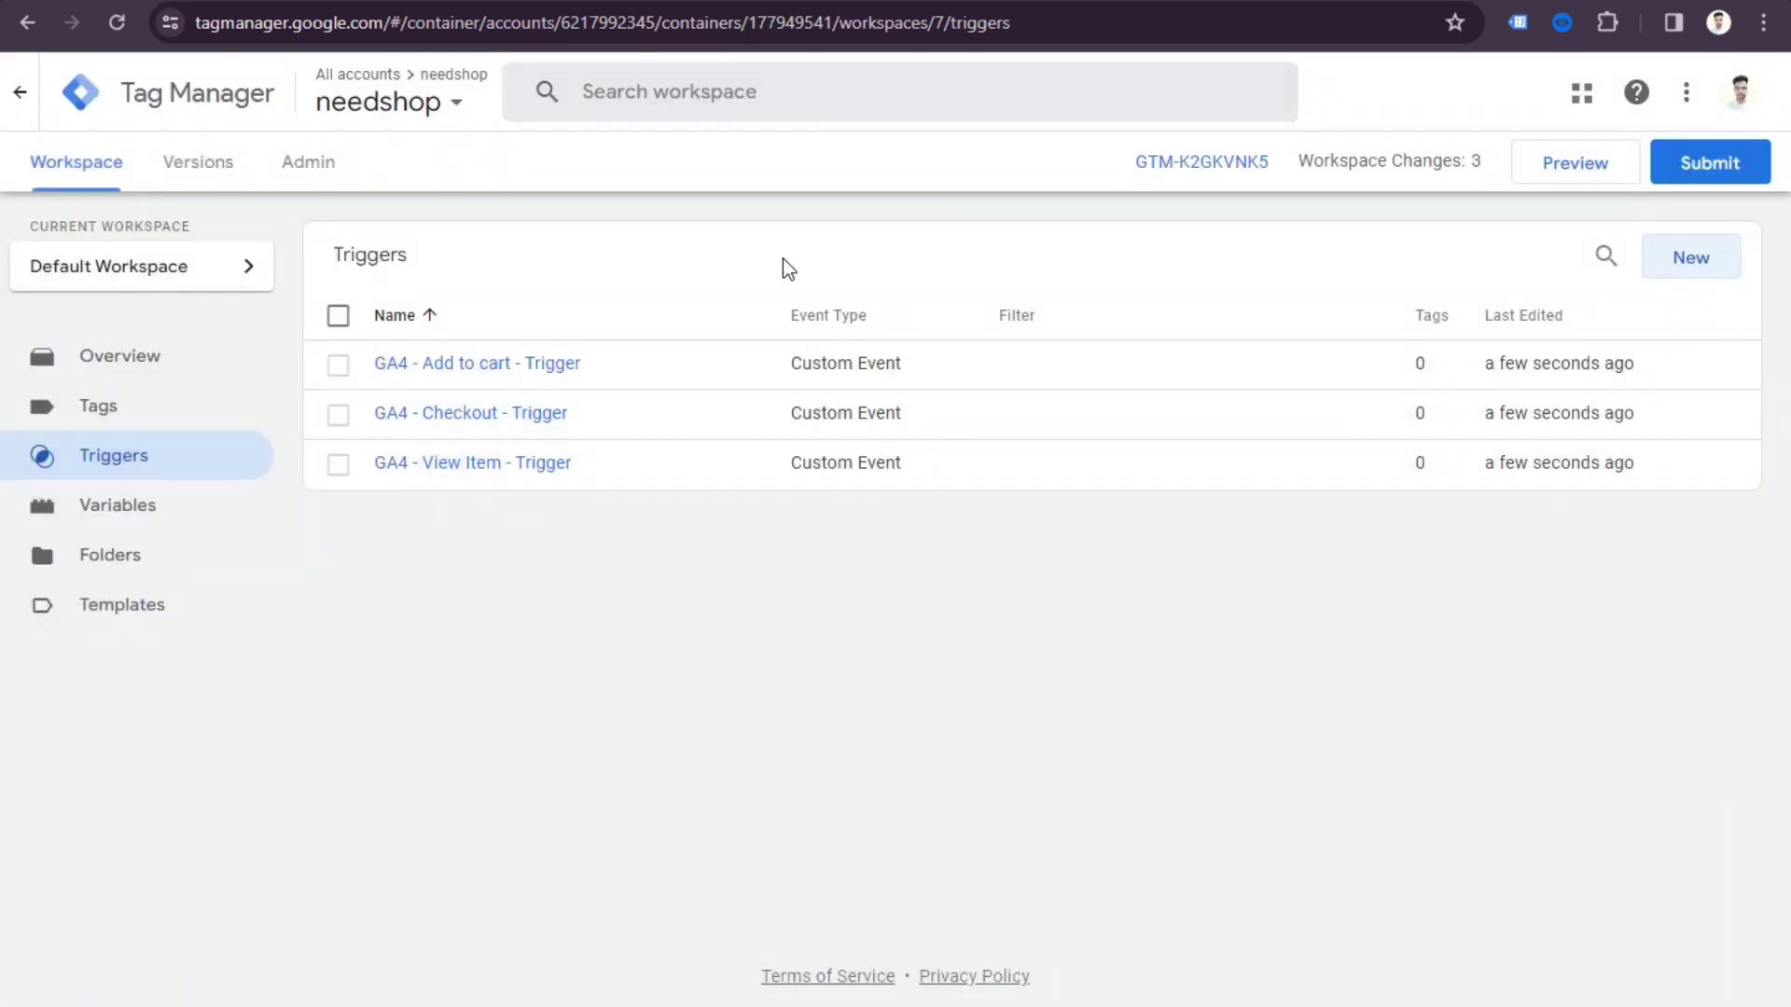
Go to the purchase event in the GA4 reference and copy the event name purchase from its tag configuration.
{"action": "key", "text": "alt+Tab"}
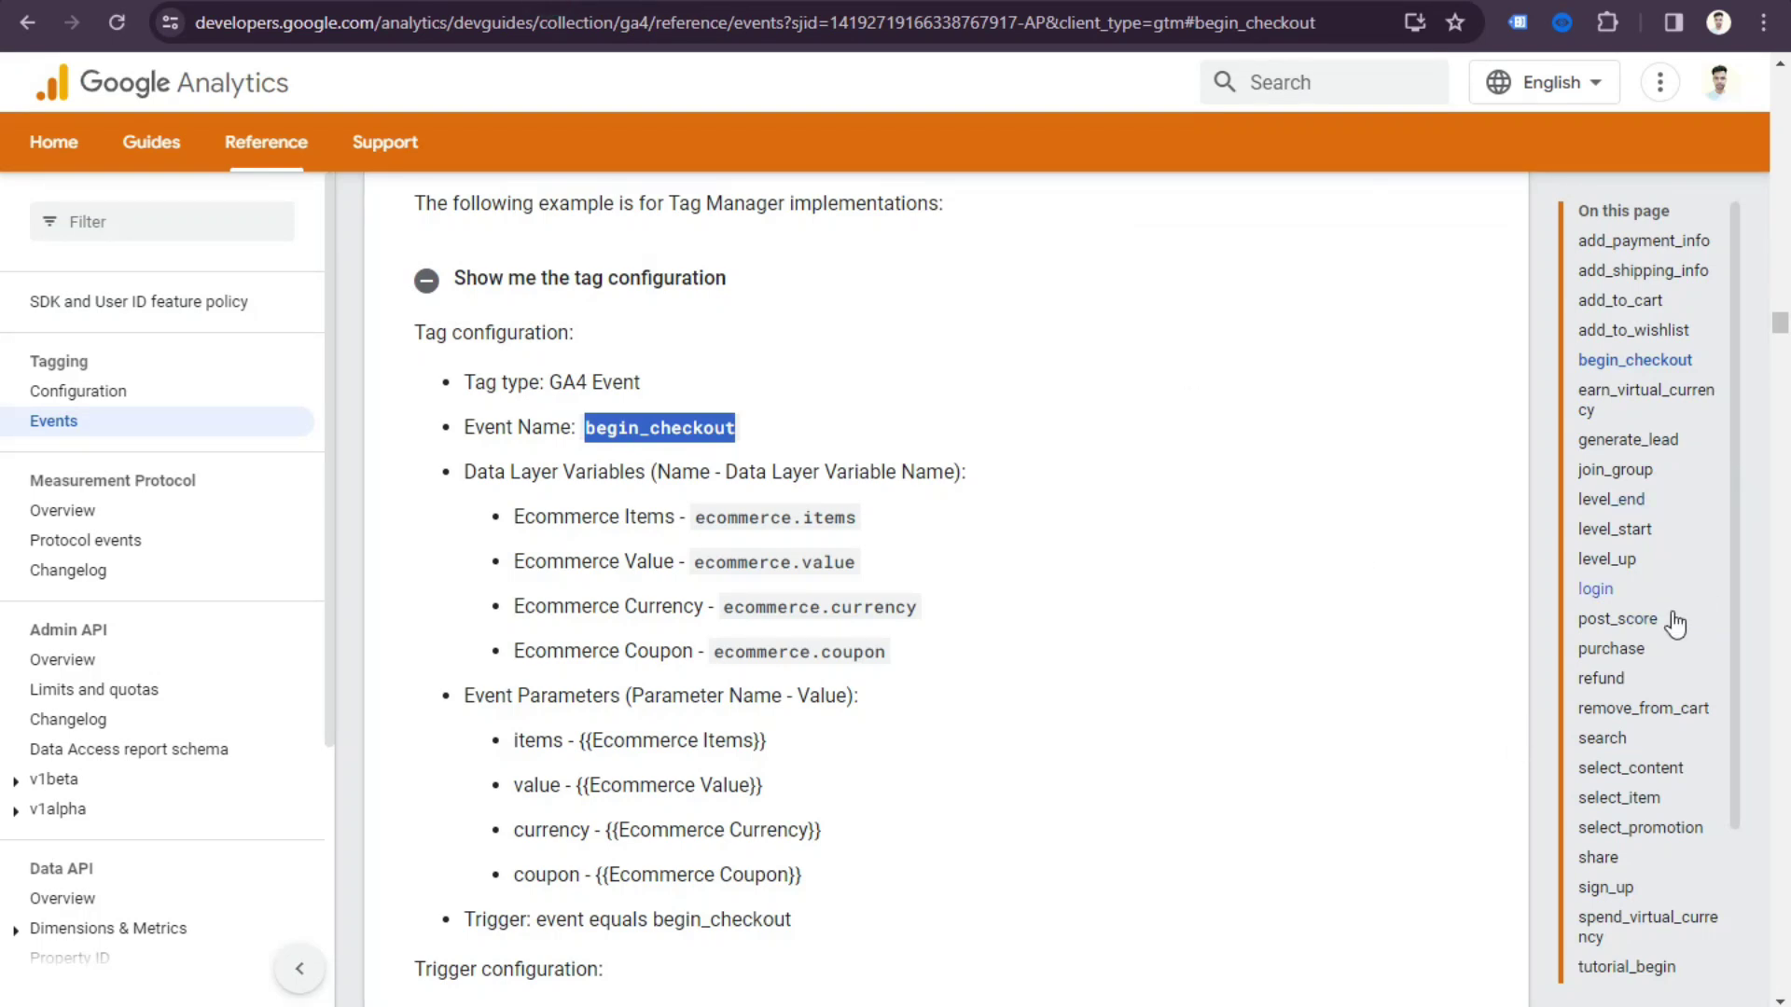
{"action": "left_click", "coordinate": [1611, 648]}
{"action": "scroll", "coordinate": [762, 816], "scroll_direction": "down", "scroll_amount": 20}
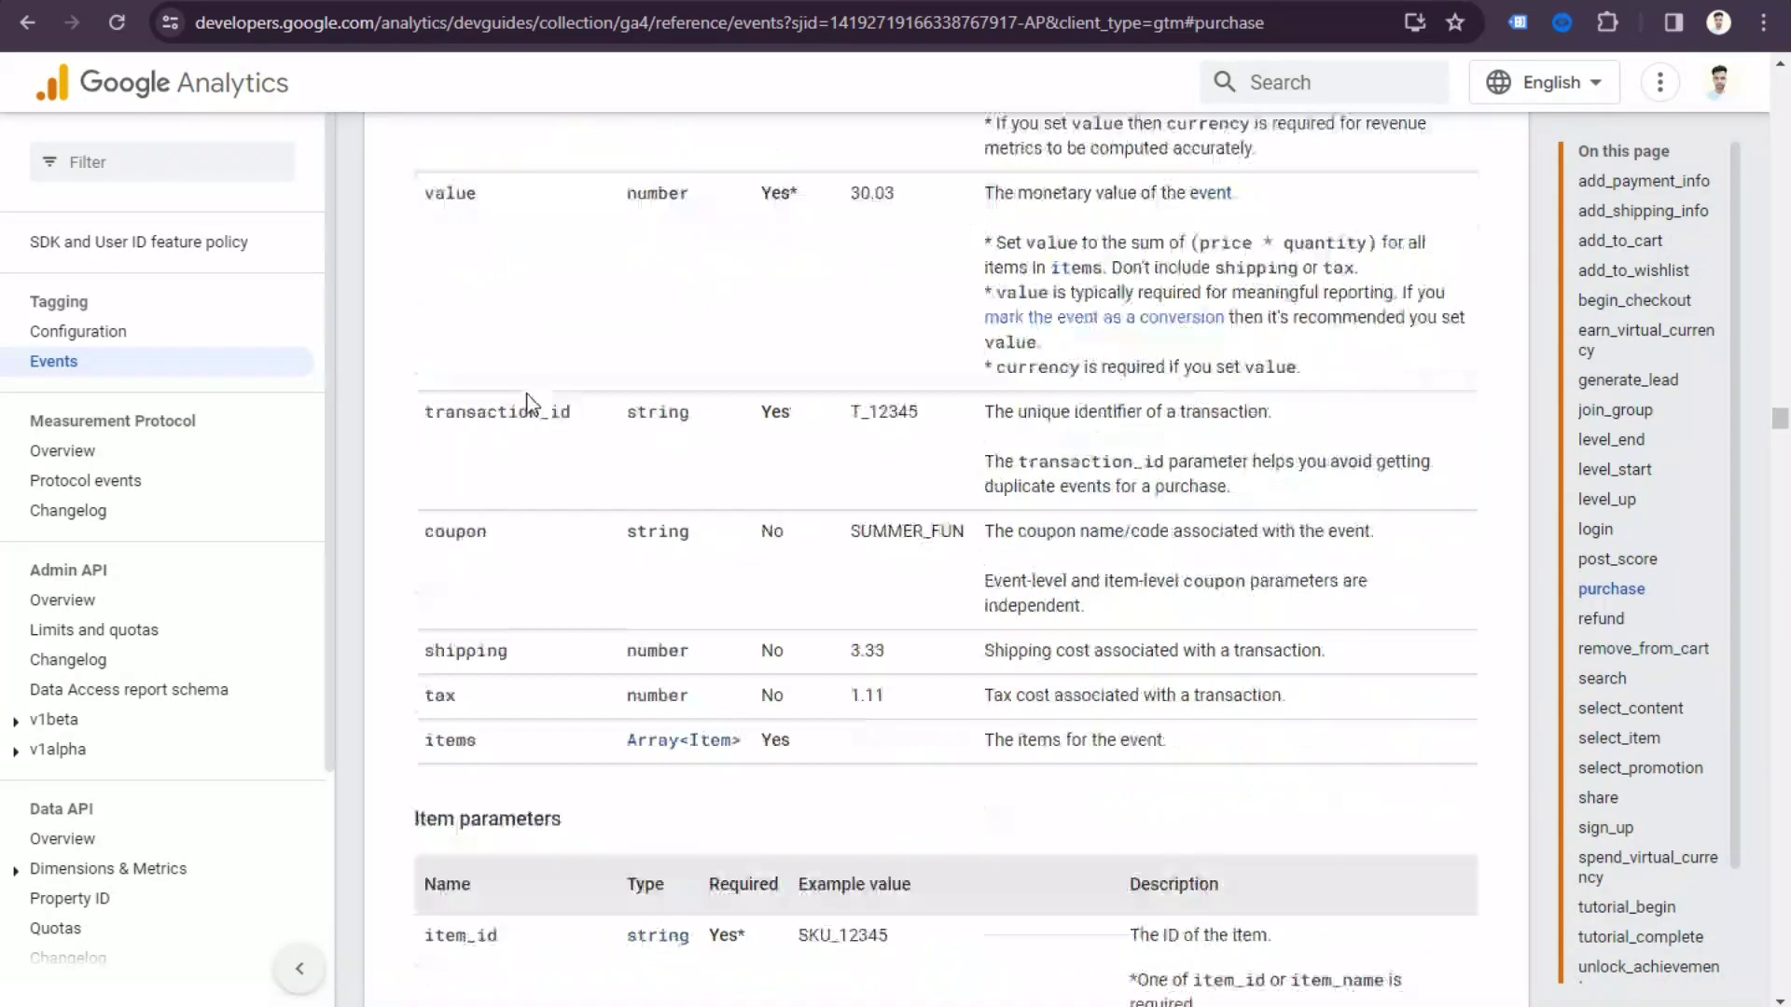
{"action": "scroll", "coordinate": [763, 820], "scroll_direction": "down", "scroll_amount": 1}
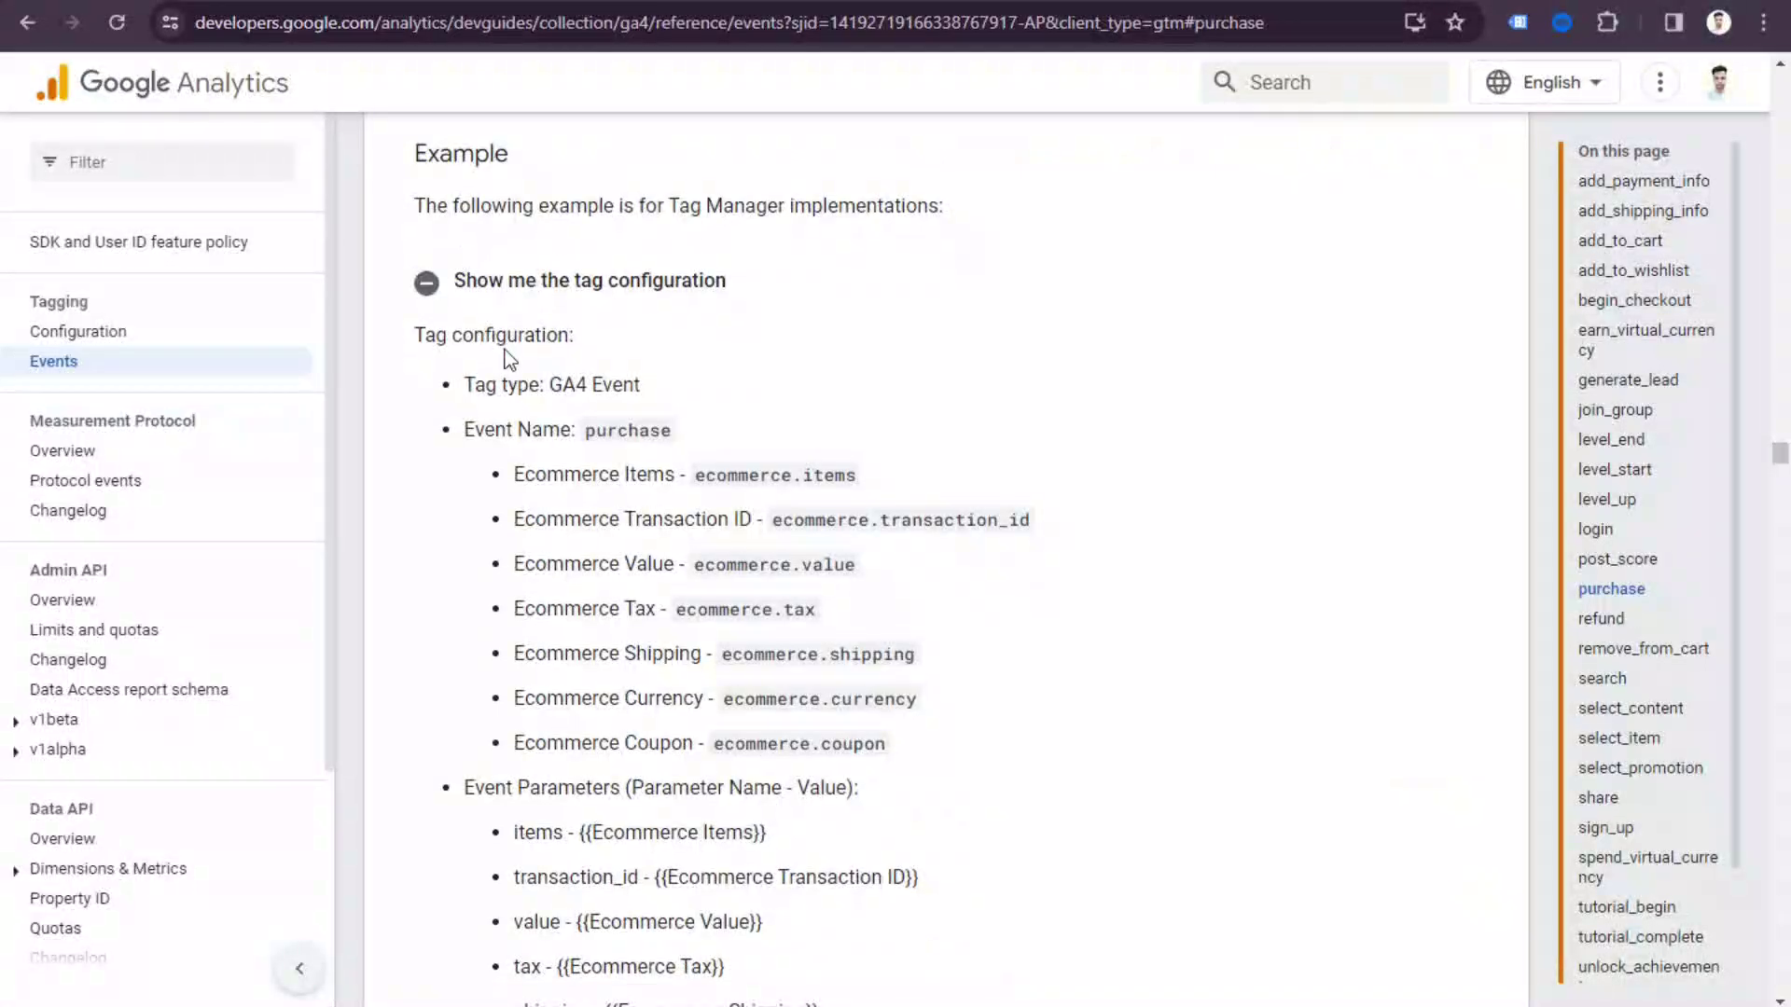
{"action": "double_click", "coordinate": [636, 430]}
{"action": "right_click", "coordinate": [640, 430]}
{"action": "left_click", "coordinate": [708, 456]}
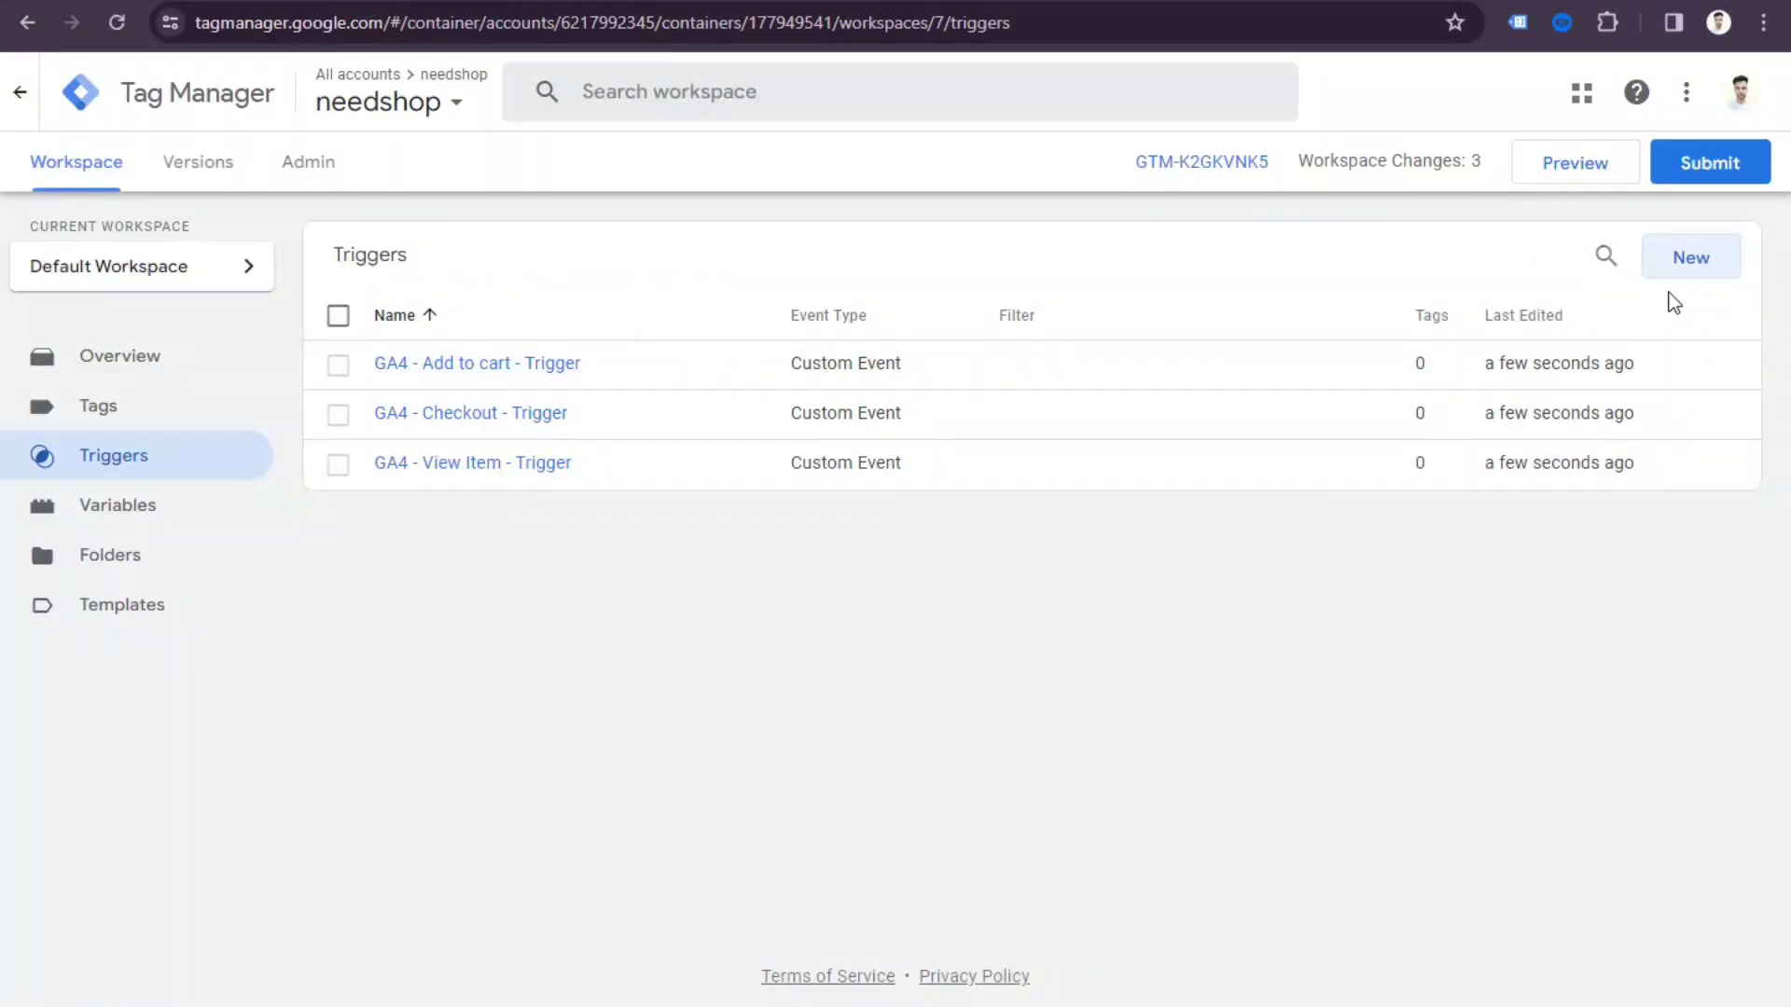
Create a new Custom Event trigger in Tag Manager with the event name purchase.
{"action": "left_click", "coordinate": [1683, 265]}
{"action": "left_click", "coordinate": [976, 324]}
{"action": "scroll", "coordinate": [1234, 800], "scroll_direction": "down", "scroll_amount": 2}
{"action": "left_click", "coordinate": [1239, 995]}
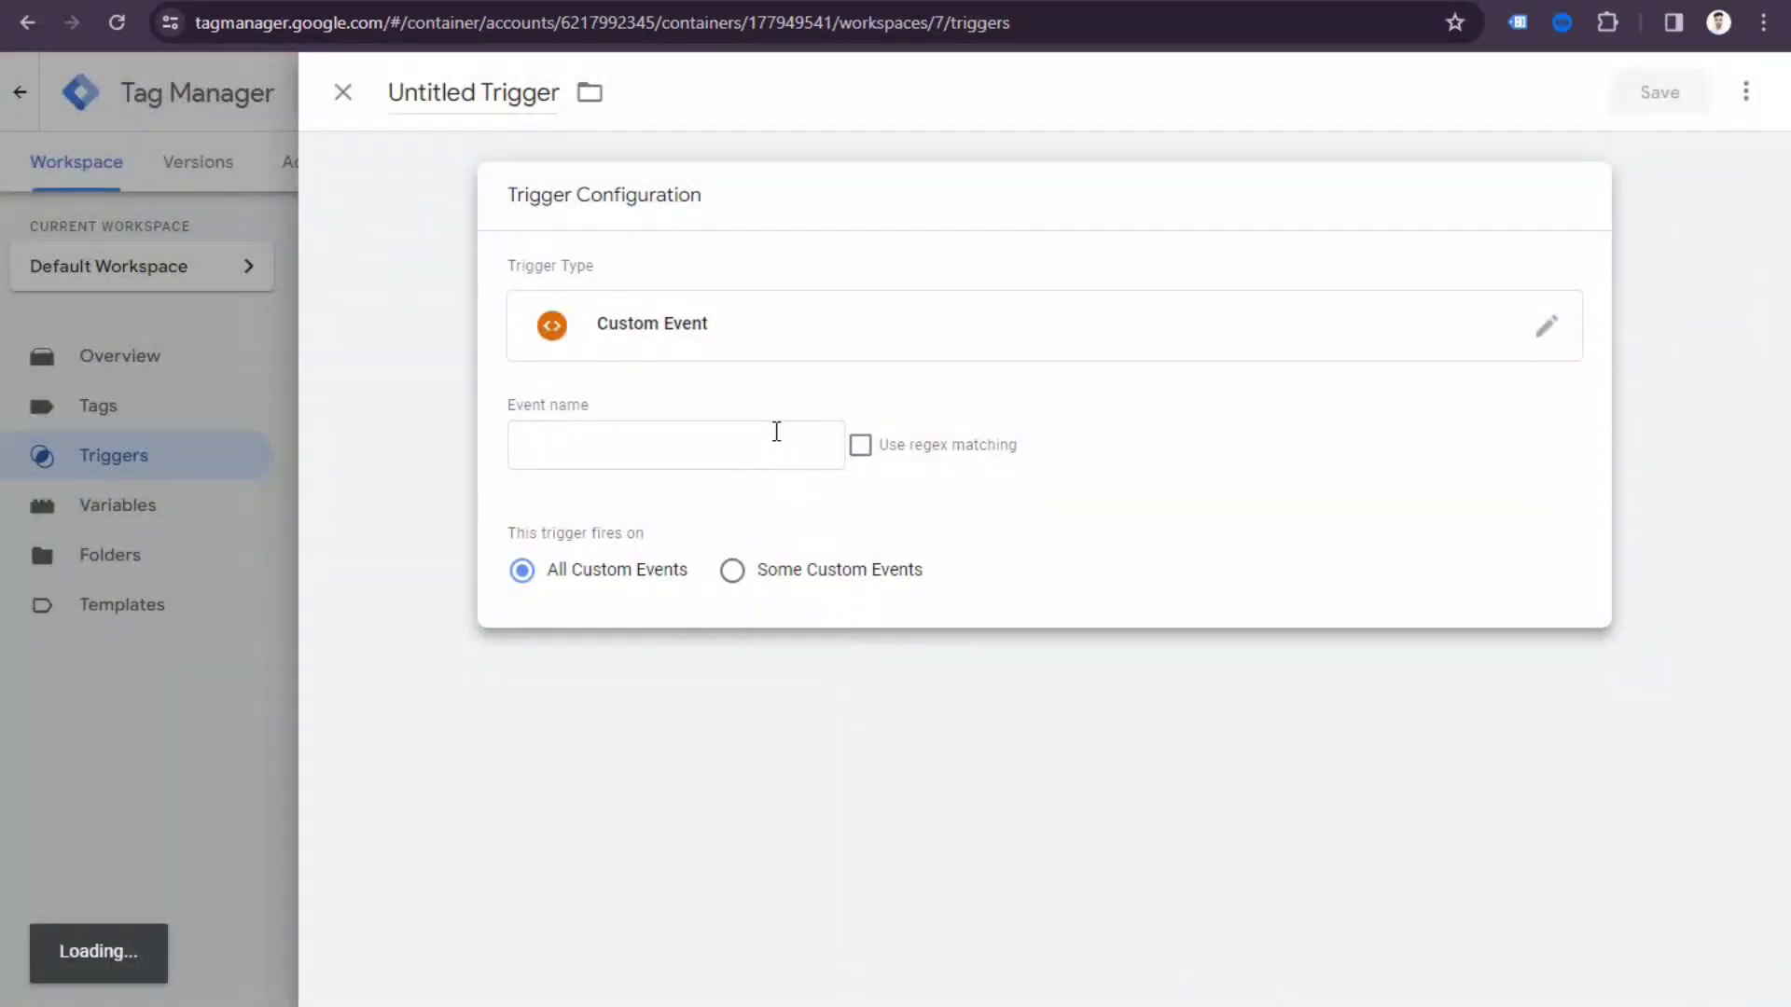
{"action": "left_click", "coordinate": [776, 430]}
{"action": "key", "text": "ctrl+v"}
Name the purchase trigger "GA4 - Purchase - Trigger" and save it.
{"action": "left_click", "coordinate": [522, 86]}
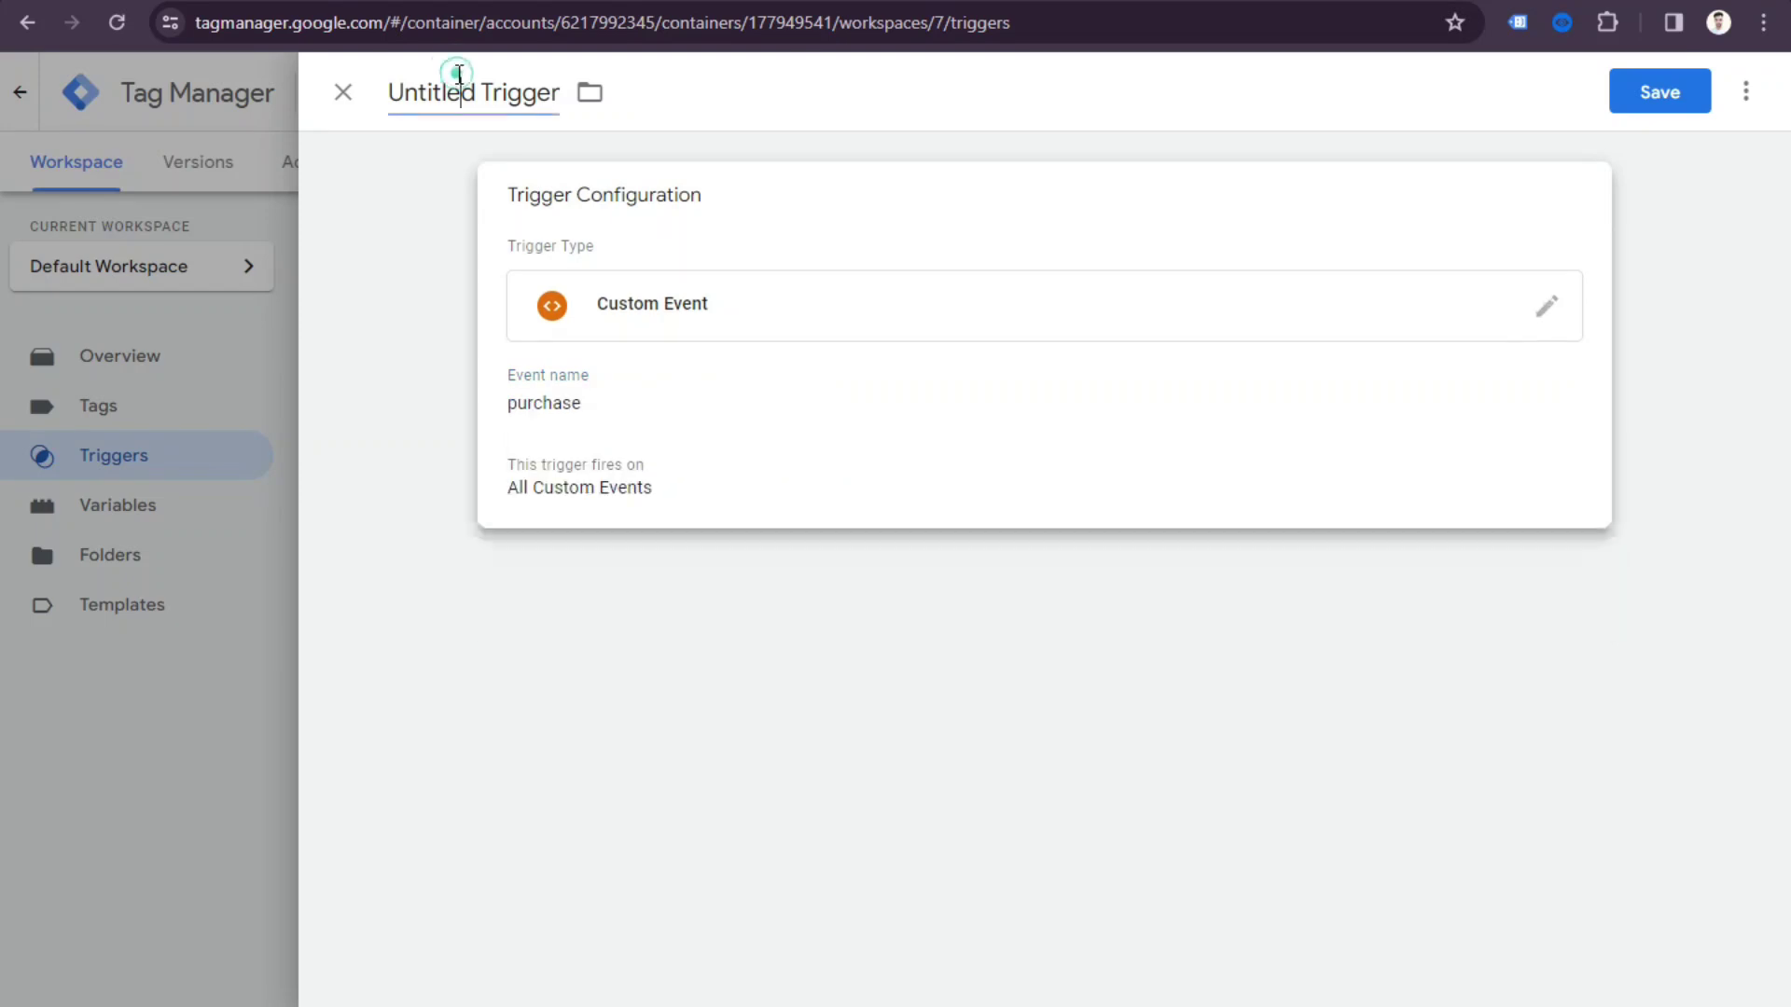
{"action": "type", "text": "GA4 -"}
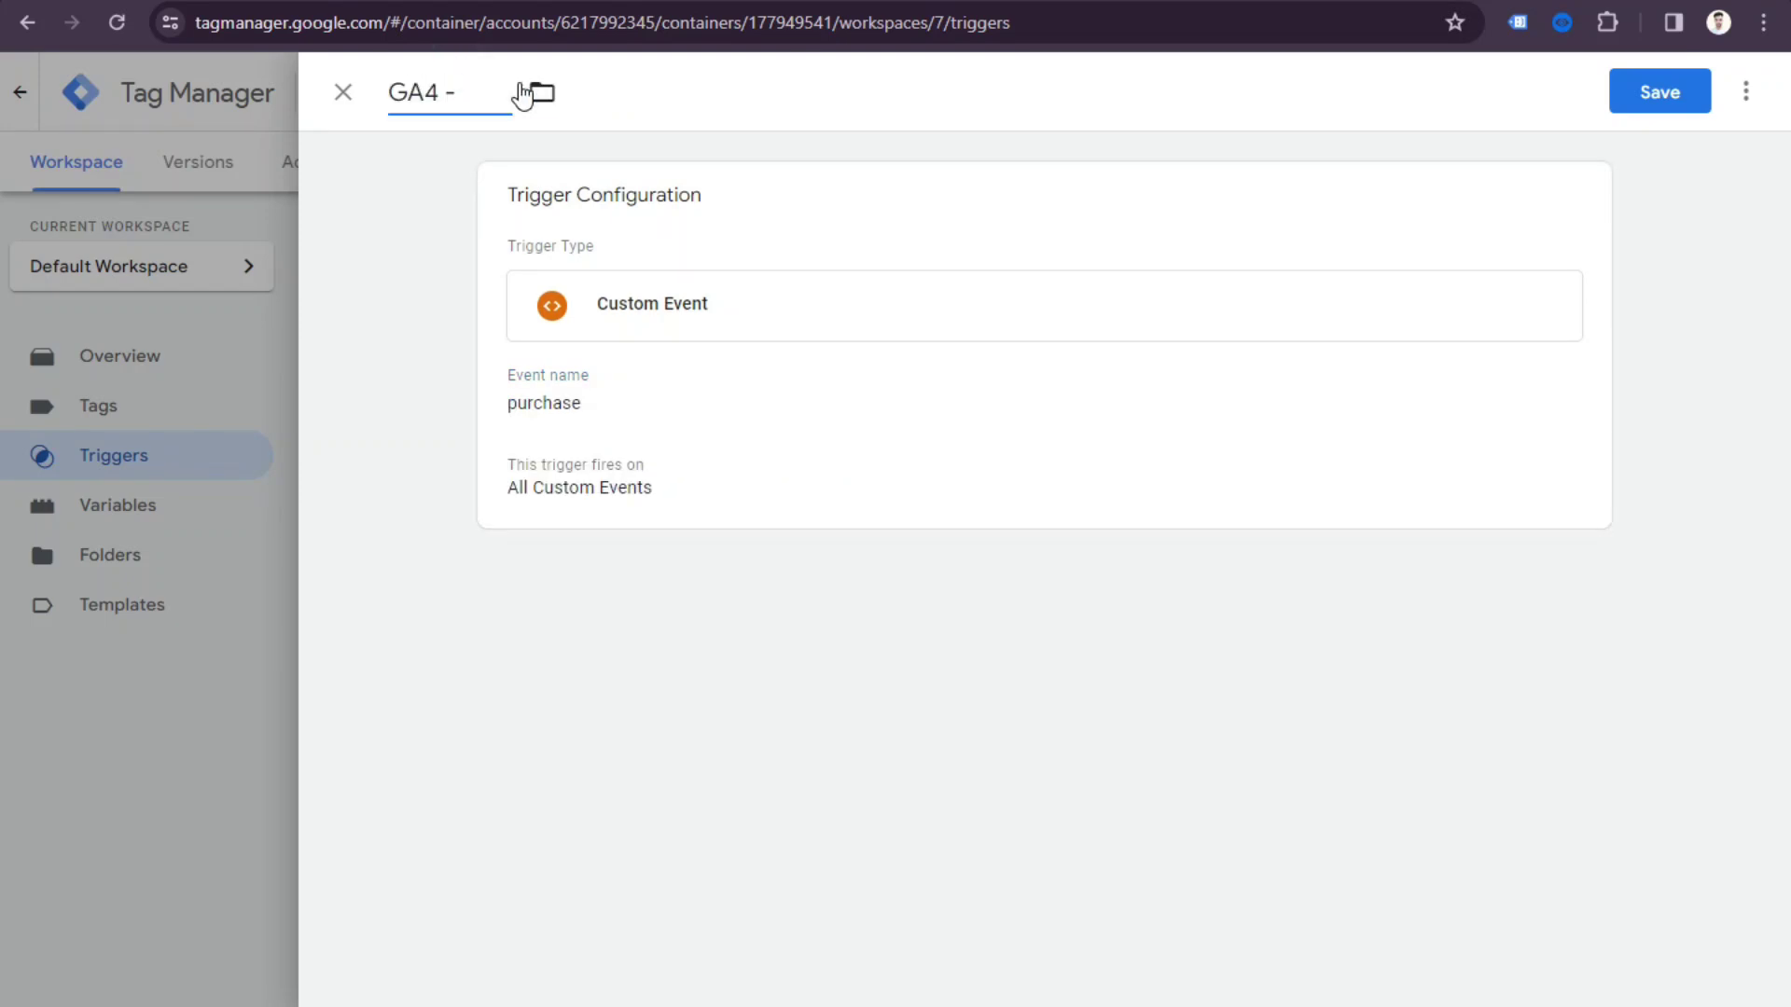
{"action": "type", "text": " Purchase - Trigger"}
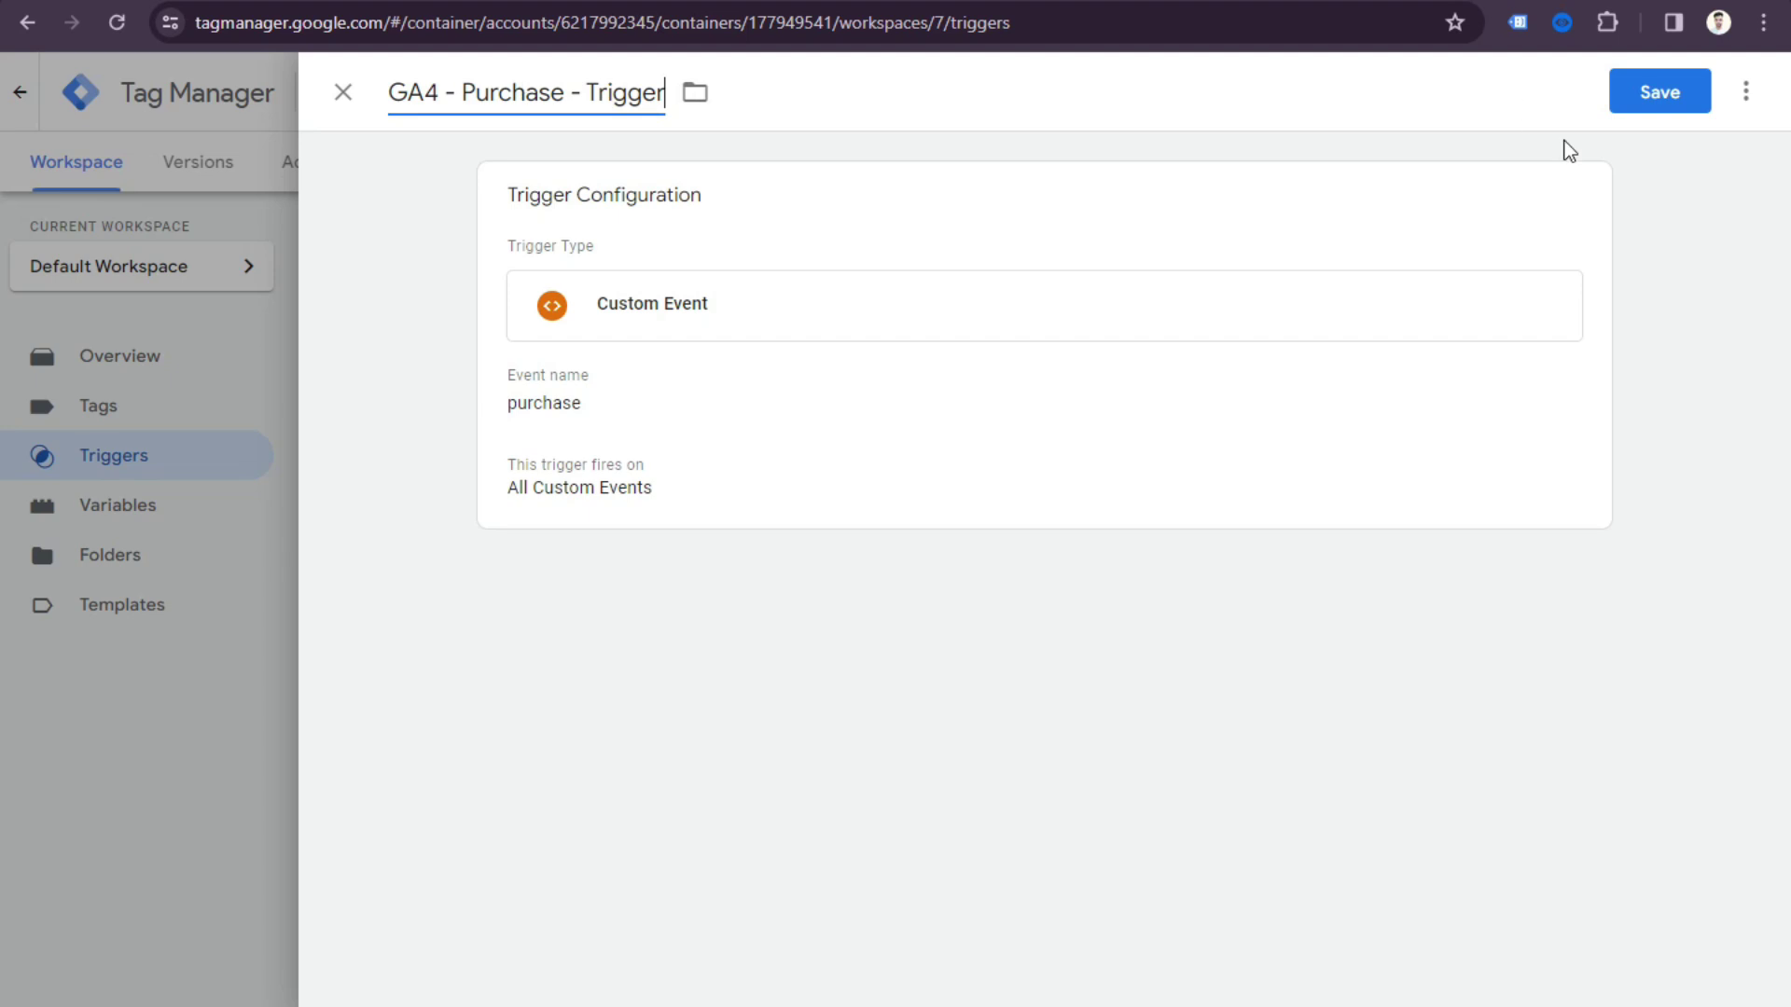
{"action": "left_click", "coordinate": [1653, 103]}
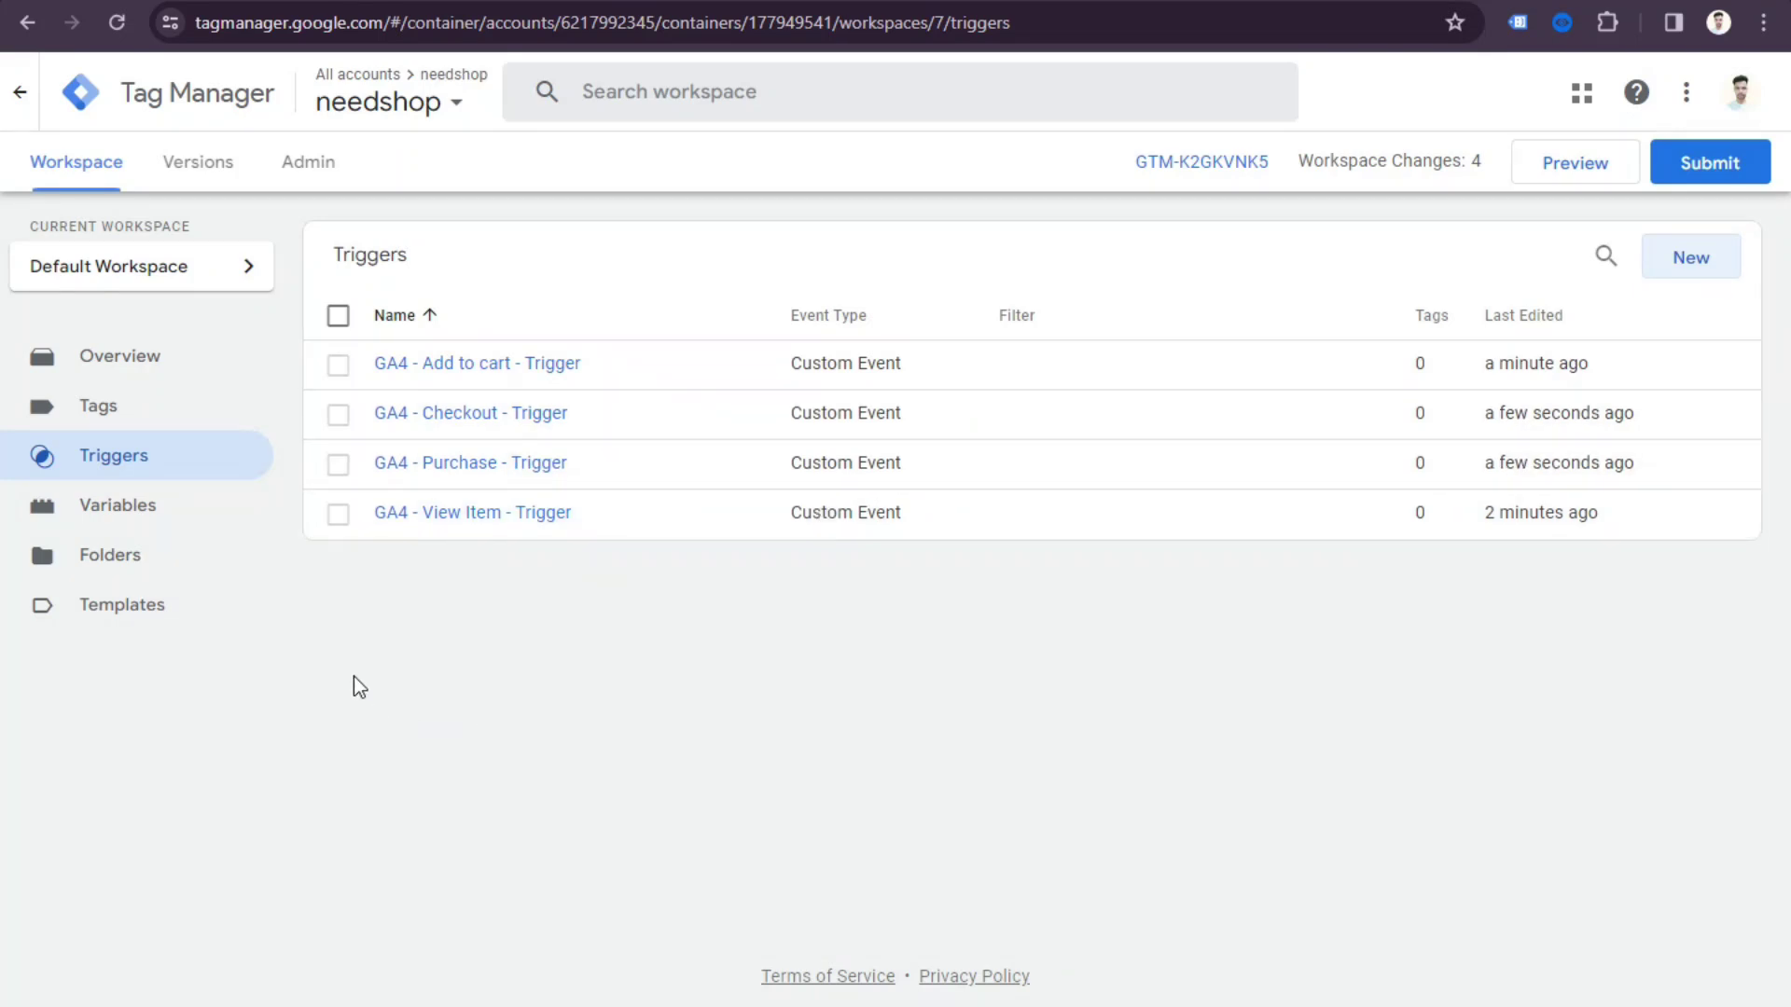
Open the workspace variables in Tag Manager and copy the name Ecommerce Items from the purchase tag configuration in the GA4 reference.
{"action": "left_click", "coordinate": [150, 508]}
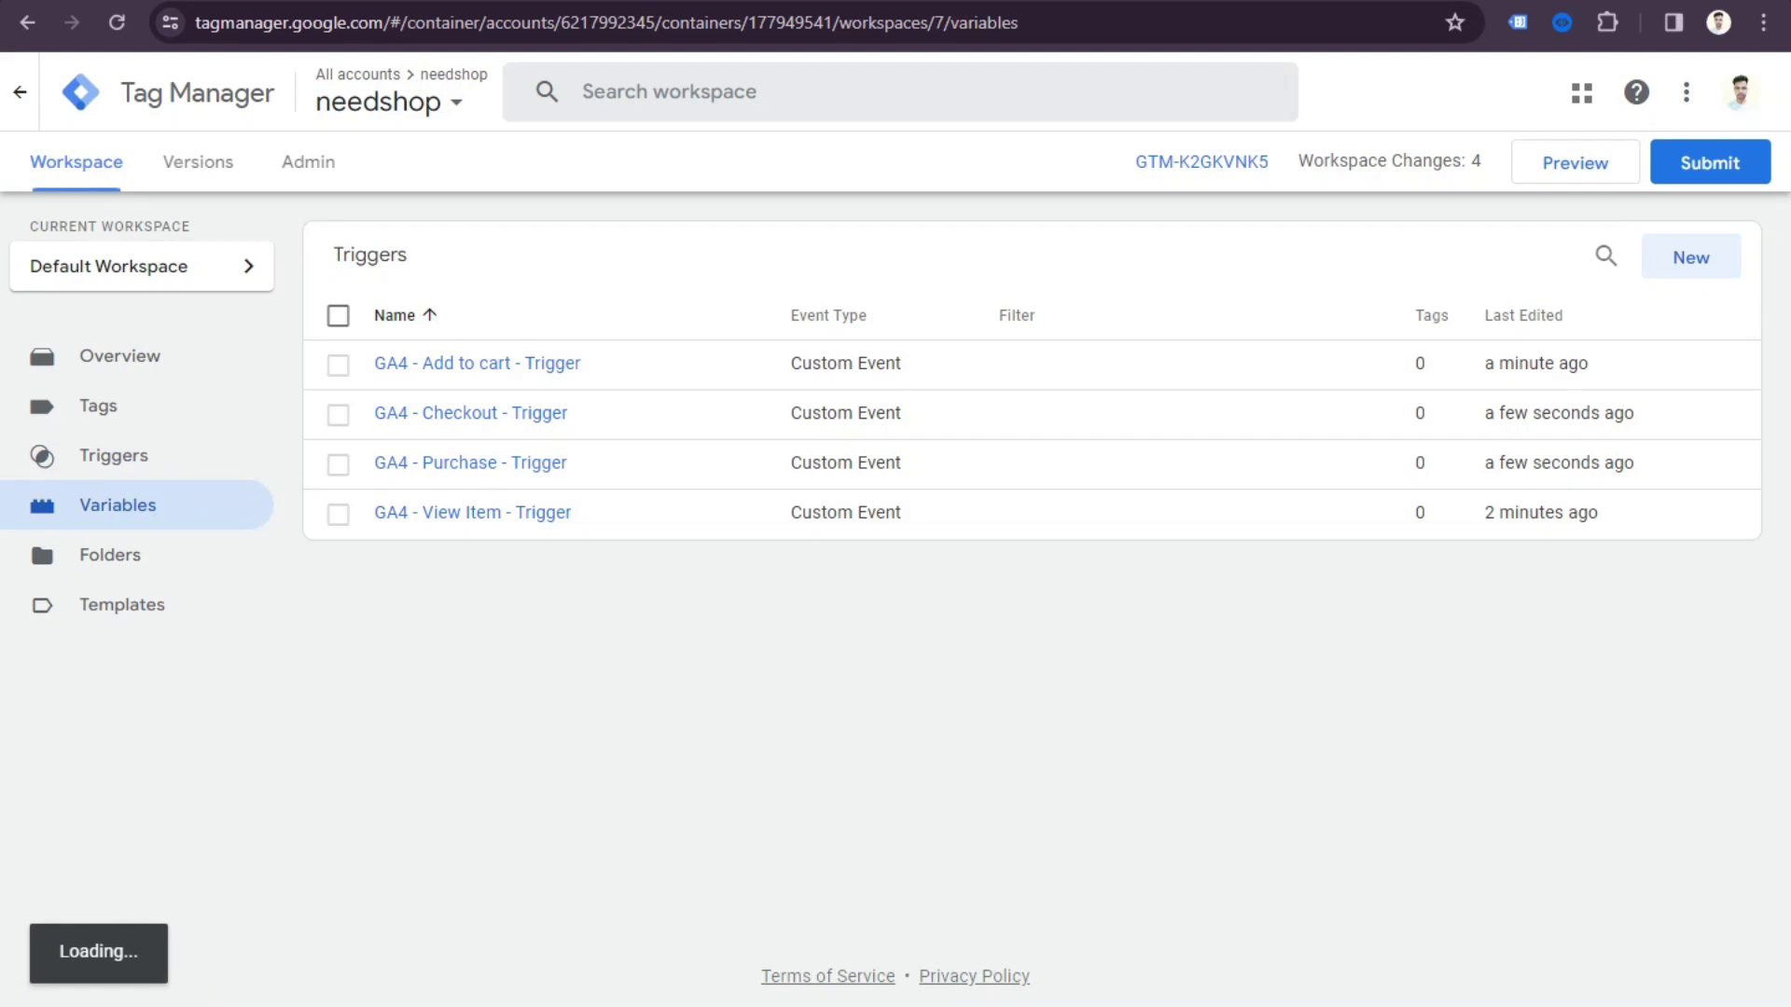
{"action": "key", "text": "alt+Tab"}
{"action": "left_click", "coordinate": [528, 503]}
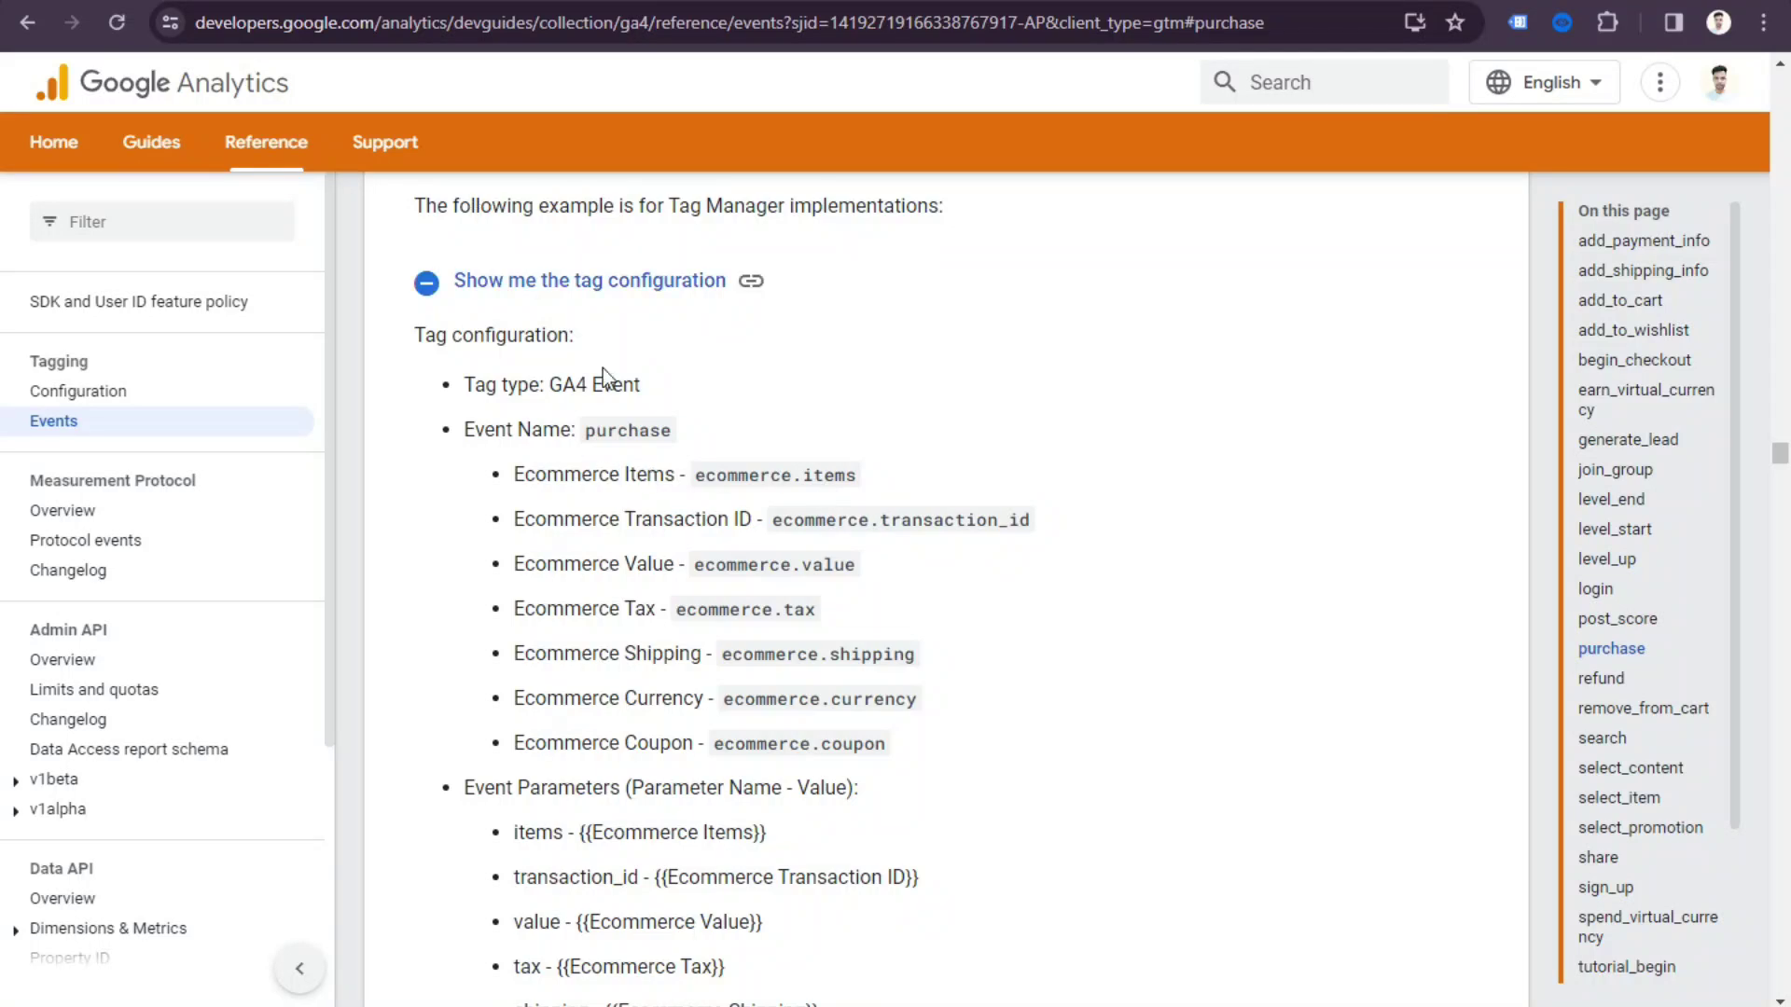
{"action": "left_click_drag", "start_coordinate": [513, 478], "coordinate": [673, 477]}
{"action": "right_click", "coordinate": [655, 479]}
{"action": "left_click", "coordinate": [698, 506]}
{"action": "key", "text": "ctrl+Tab"}
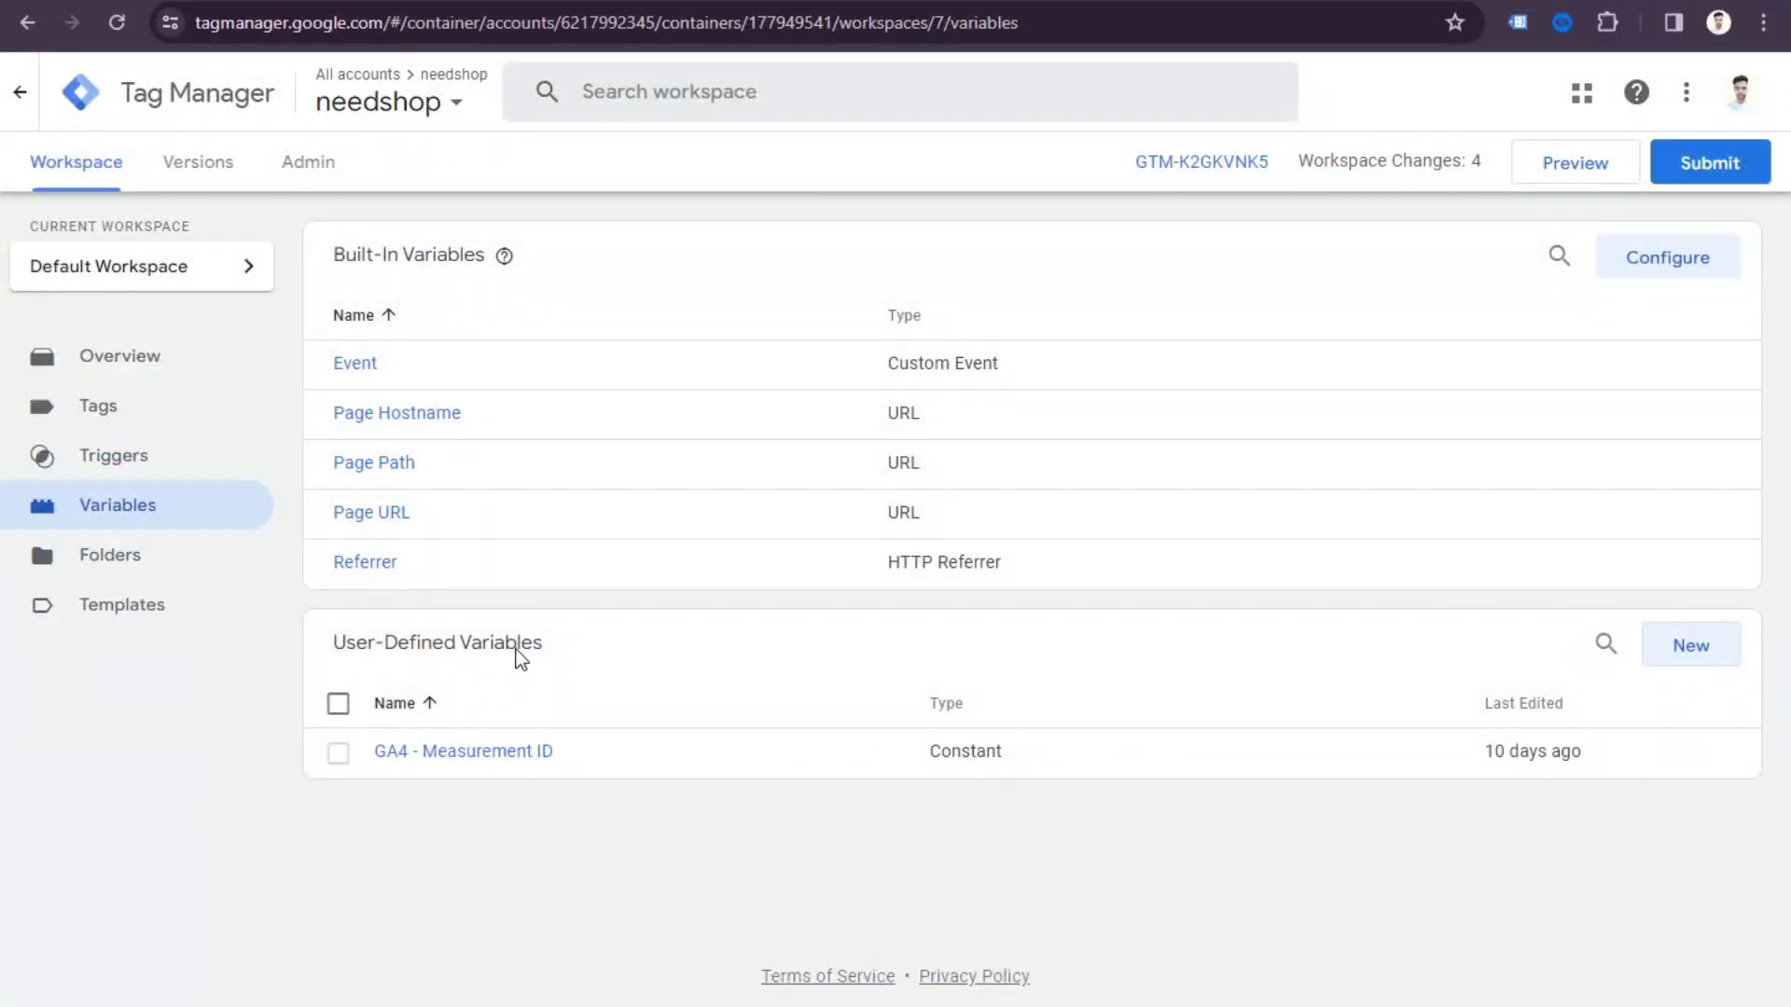
Create a new user-defined variable of type Data Layer Variable and name it "Ecommerce Items".
{"action": "left_click", "coordinate": [1686, 658]}
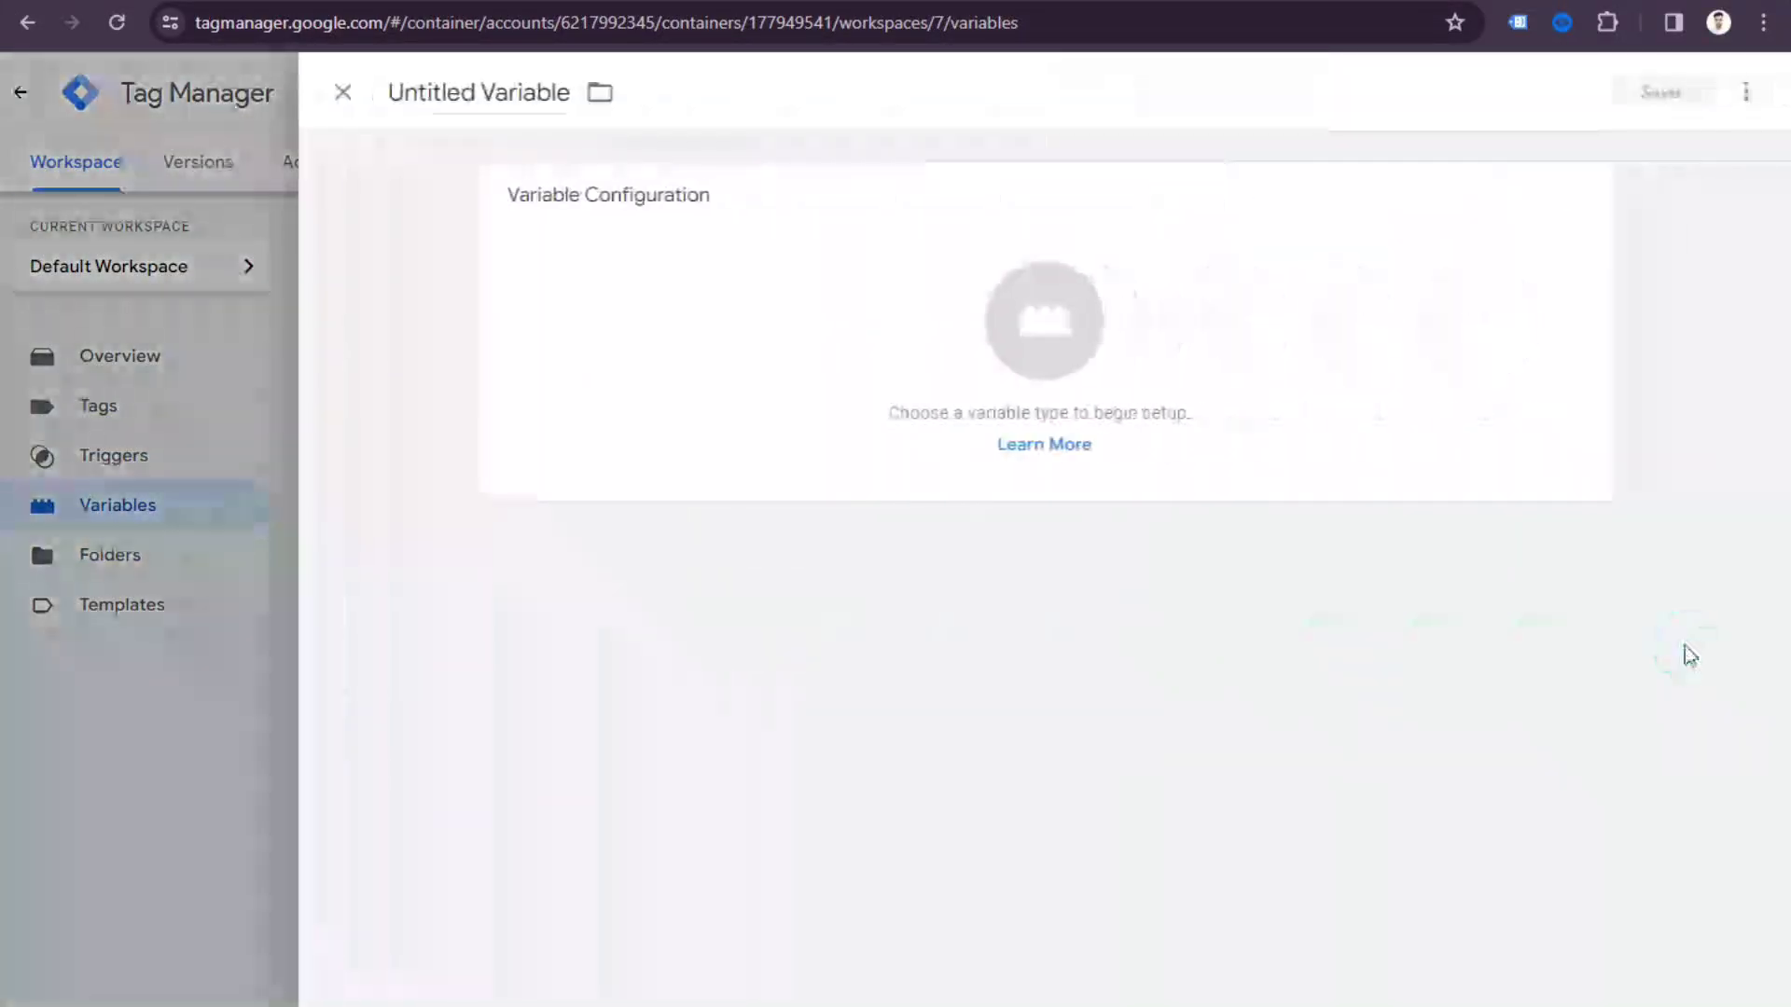
{"action": "left_click", "coordinate": [980, 358]}
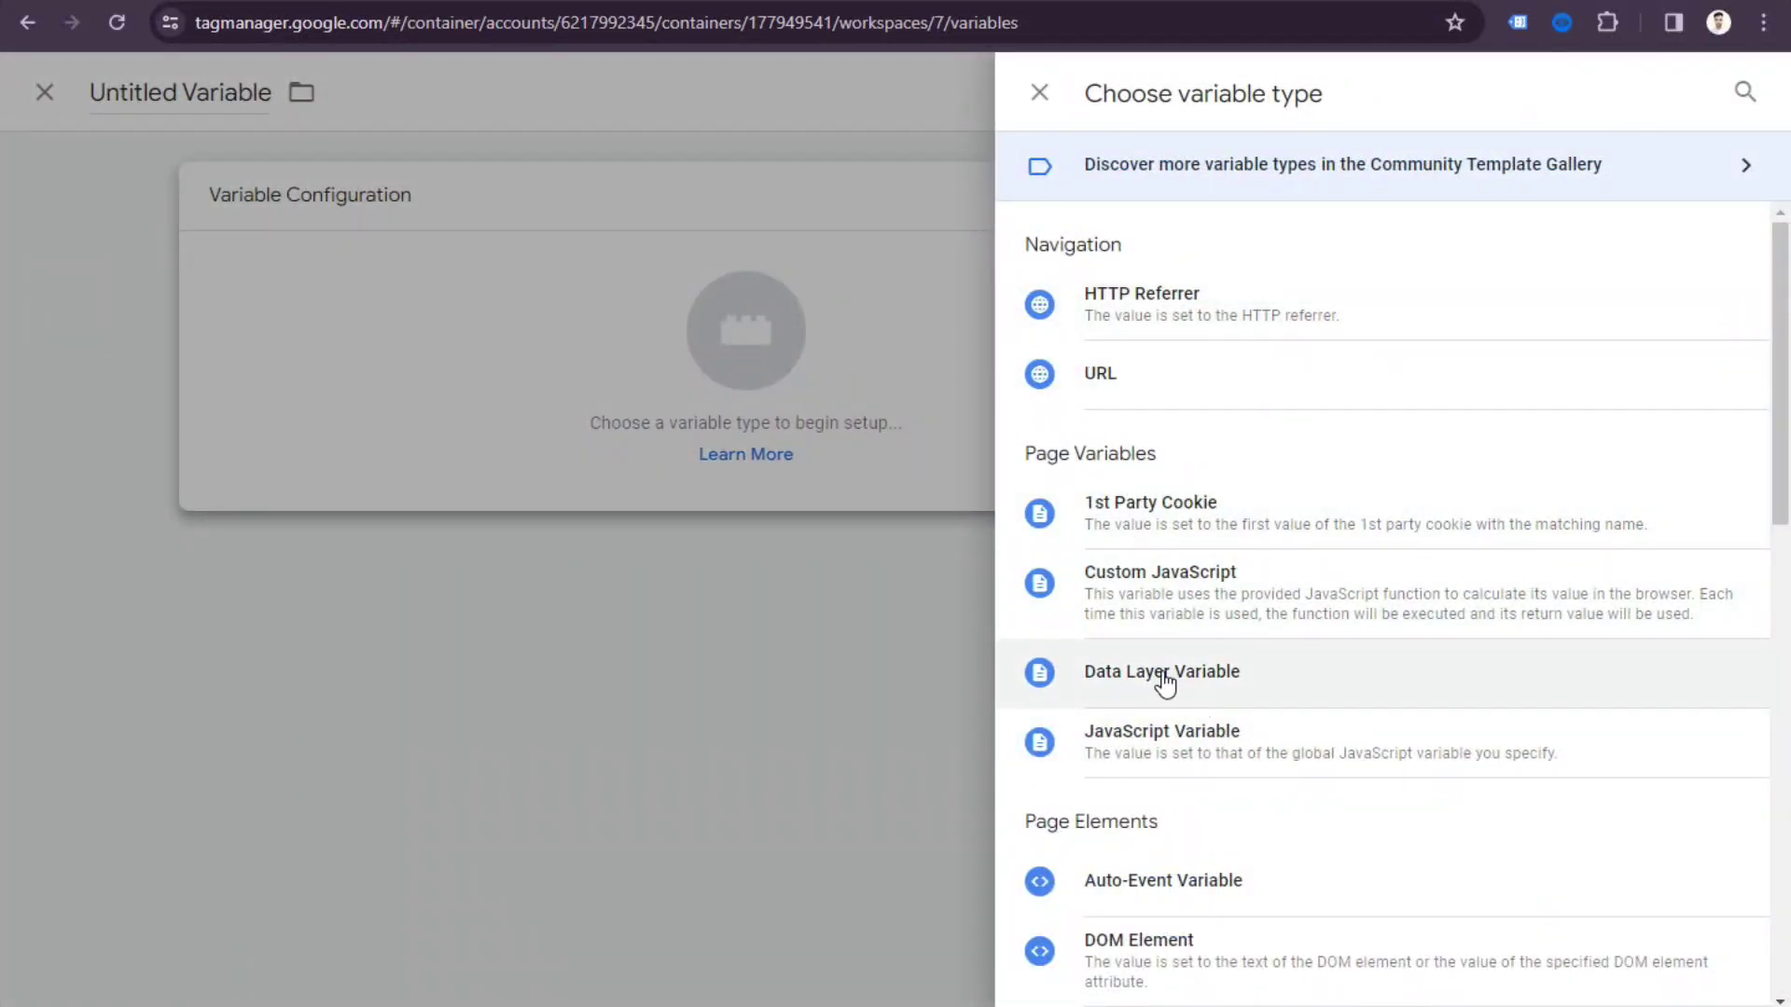
{"action": "left_click", "coordinate": [1269, 686]}
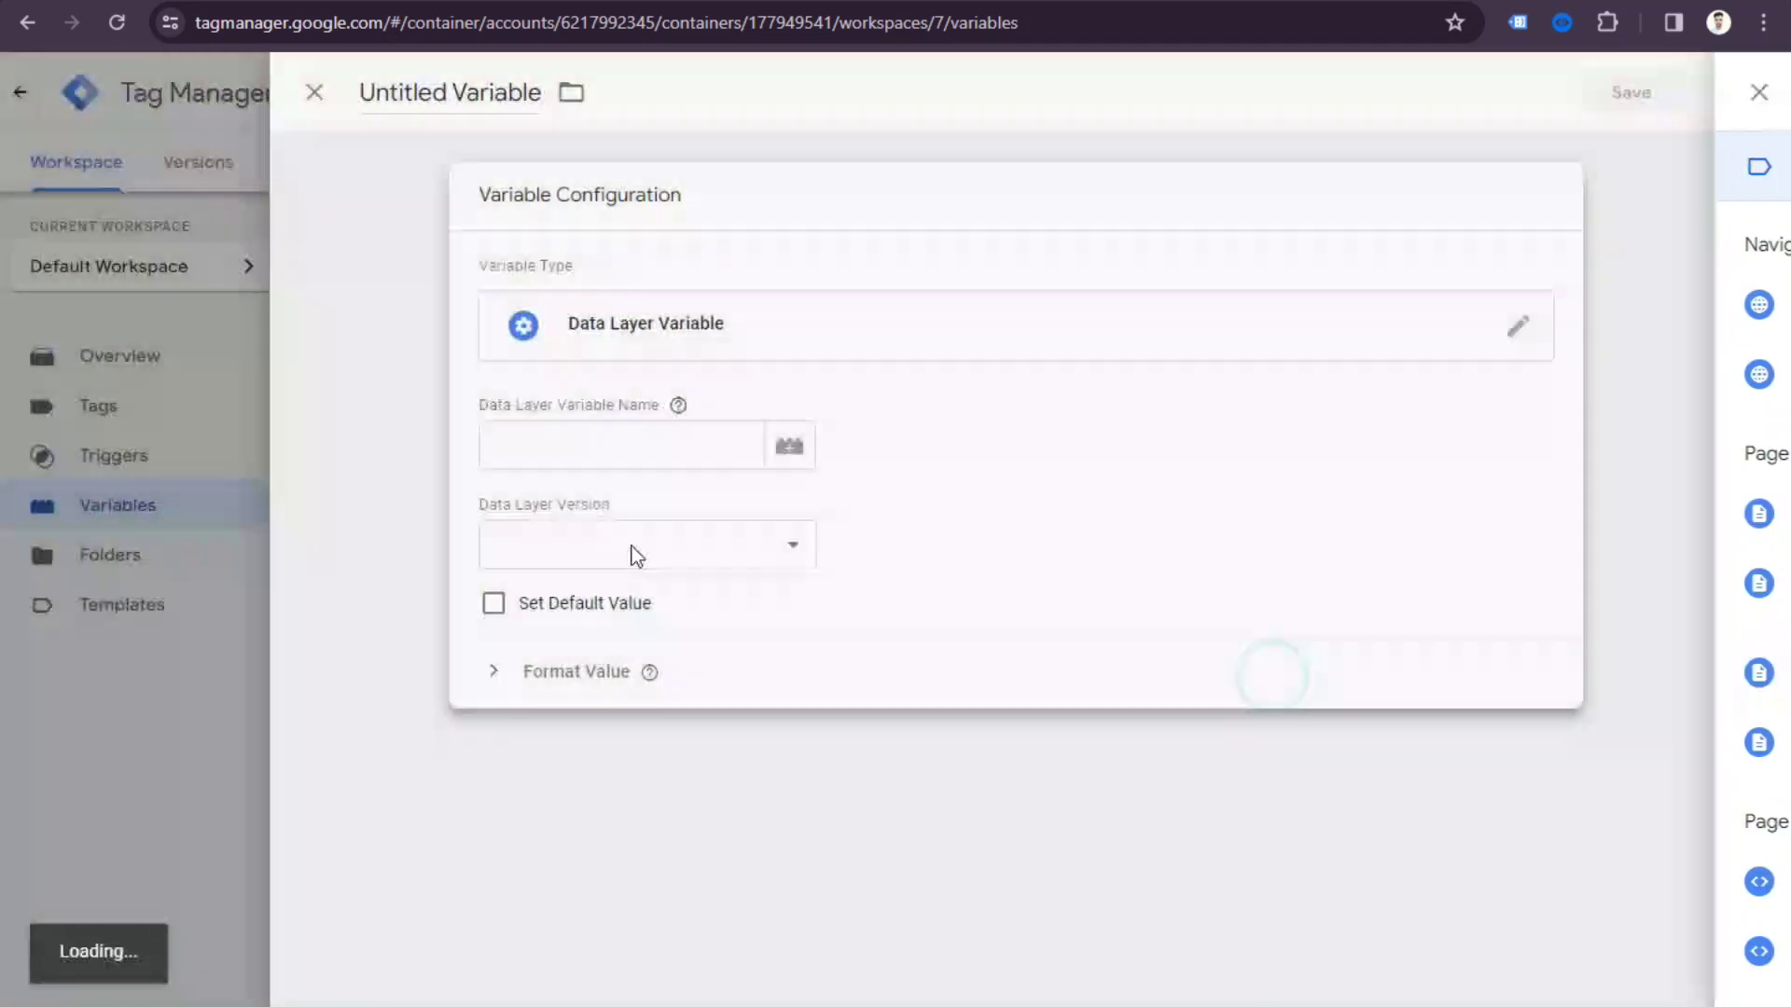
{"action": "left_click", "coordinate": [483, 84]}
{"action": "key", "text": "ctrl+a"}
{"action": "key", "text": "ctrl+v"}
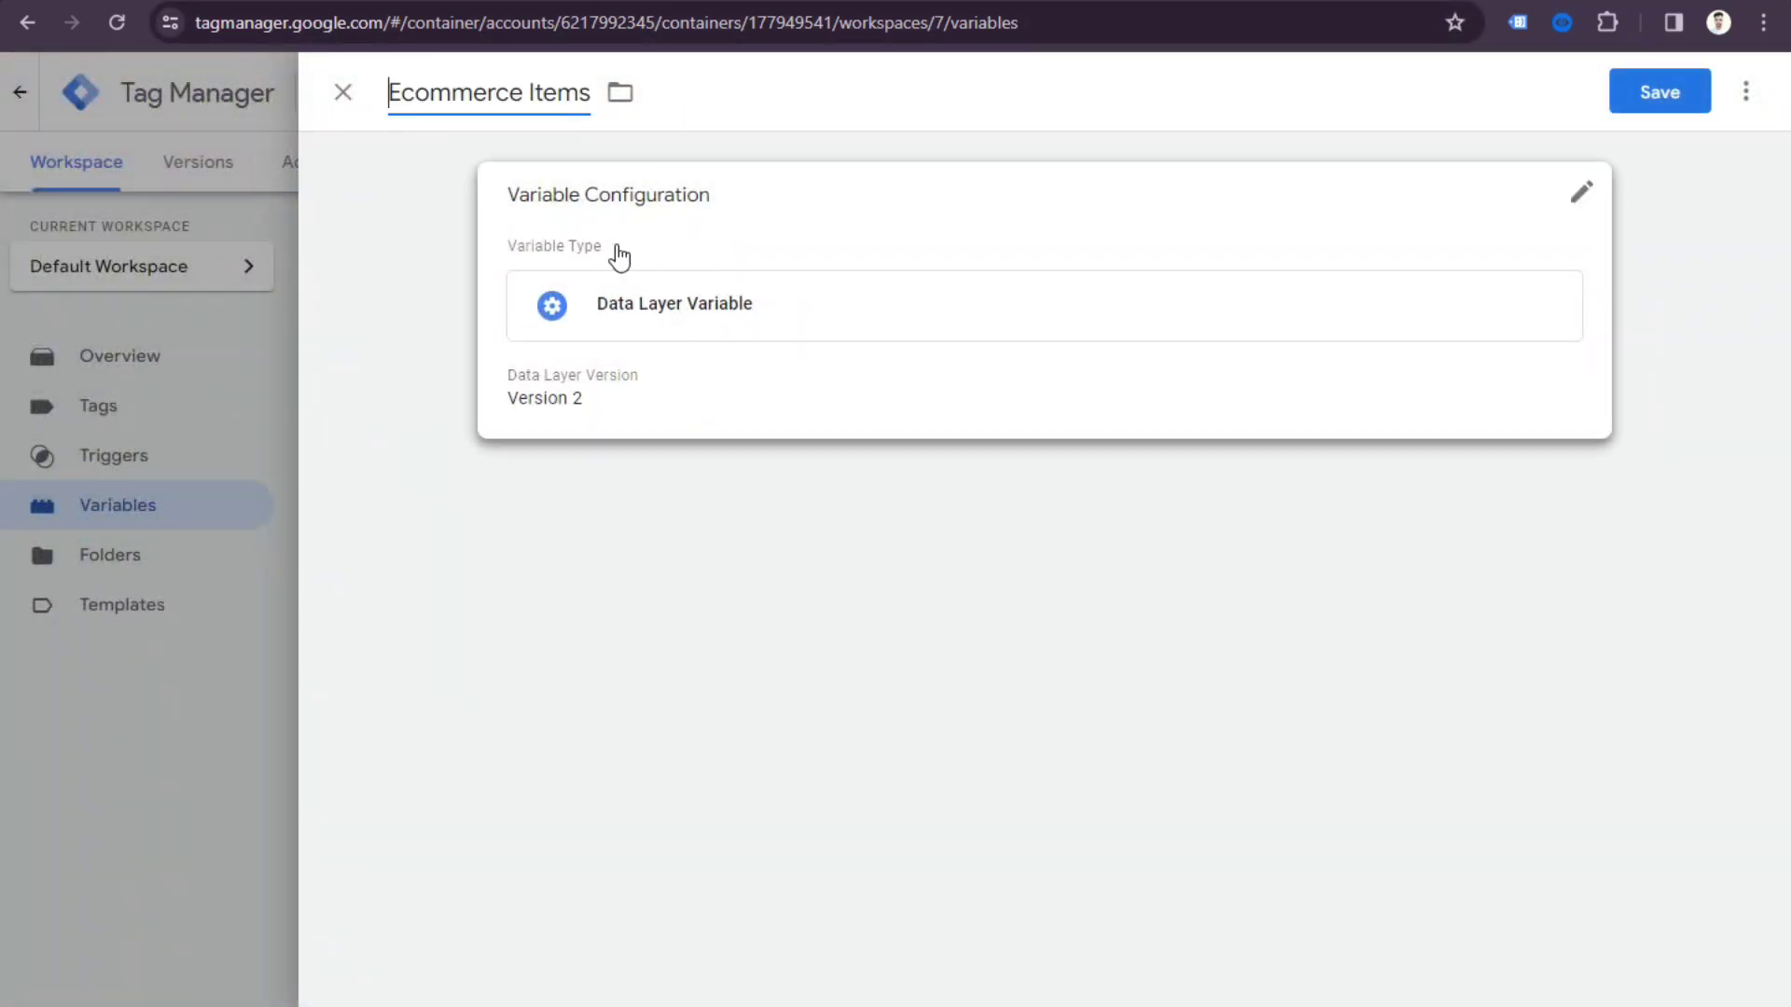
Set the Ecommerce Items data layer variable name to ecommerce.items, copied from the GA4 reference, and save the variable.
{"action": "left_click", "coordinate": [760, 301]}
{"action": "key", "text": "alt+Tab"}
{"action": "left_click_drag", "start_coordinate": [698, 477], "coordinate": [855, 476]}
{"action": "right_click", "coordinate": [843, 478]}
{"action": "left_click", "coordinate": [886, 506]}
{"action": "key", "text": "alt+Tab"}
{"action": "left_click", "coordinate": [681, 434]}
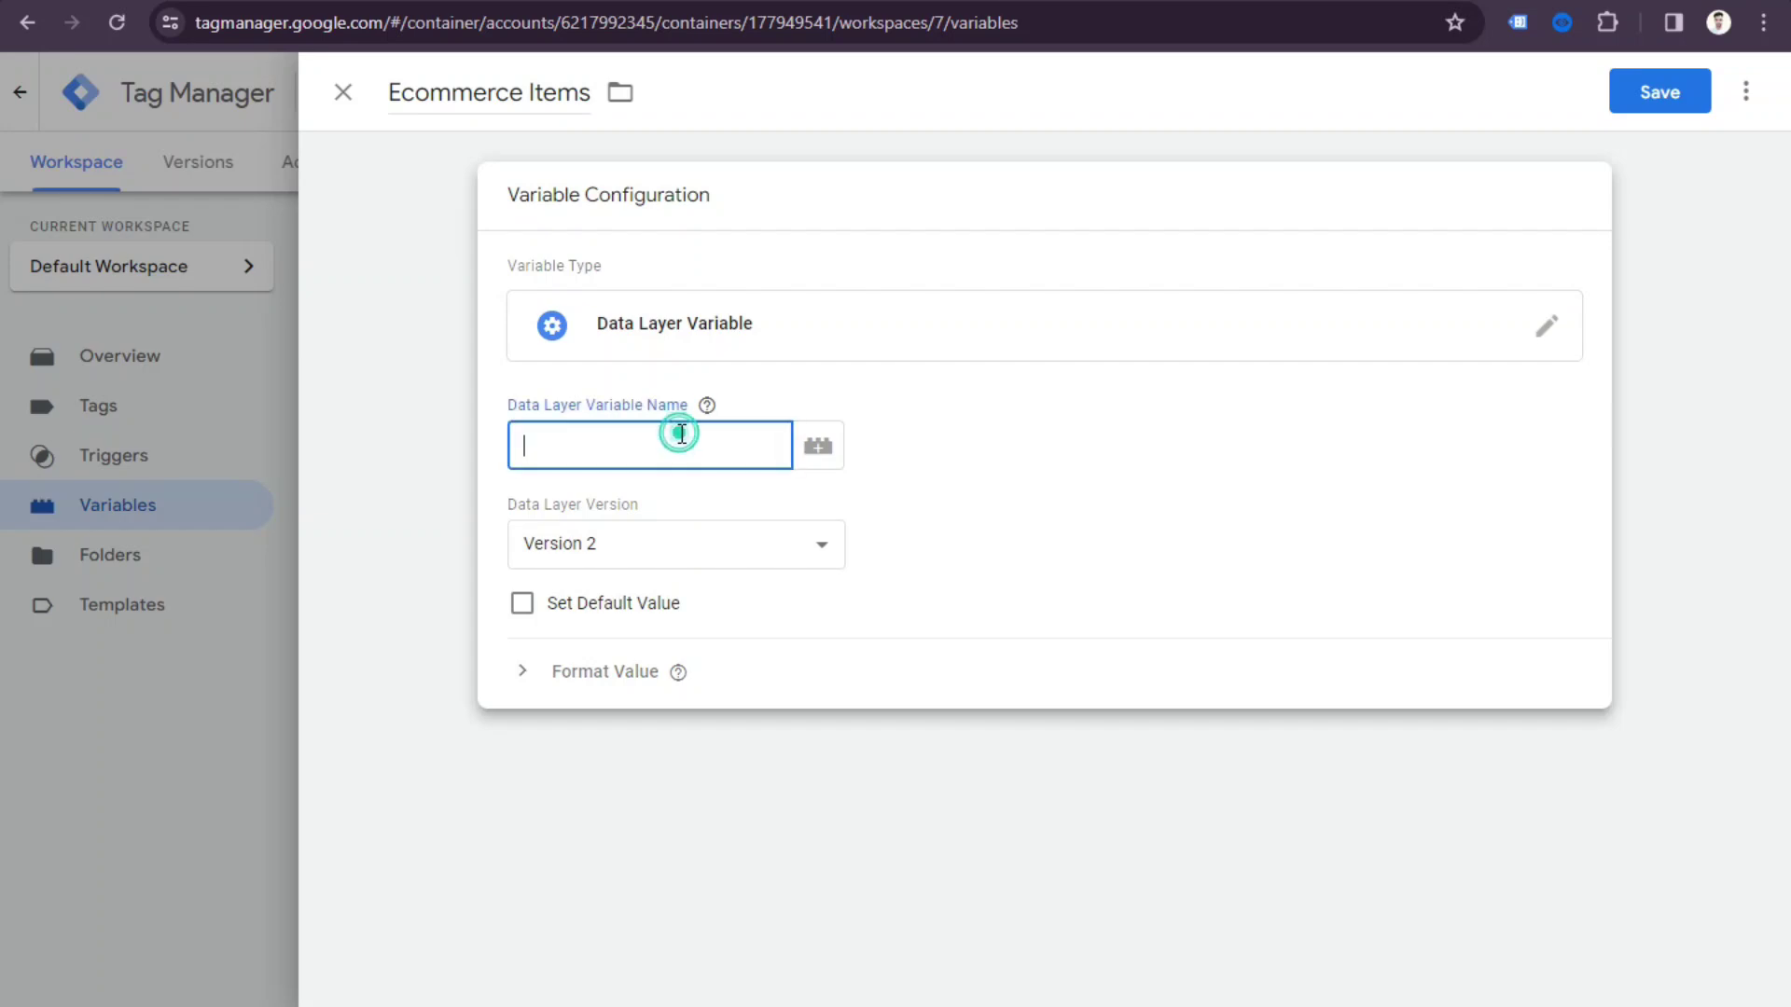
{"action": "key", "text": "ctrl+v"}
{"action": "left_click", "coordinate": [1684, 91]}
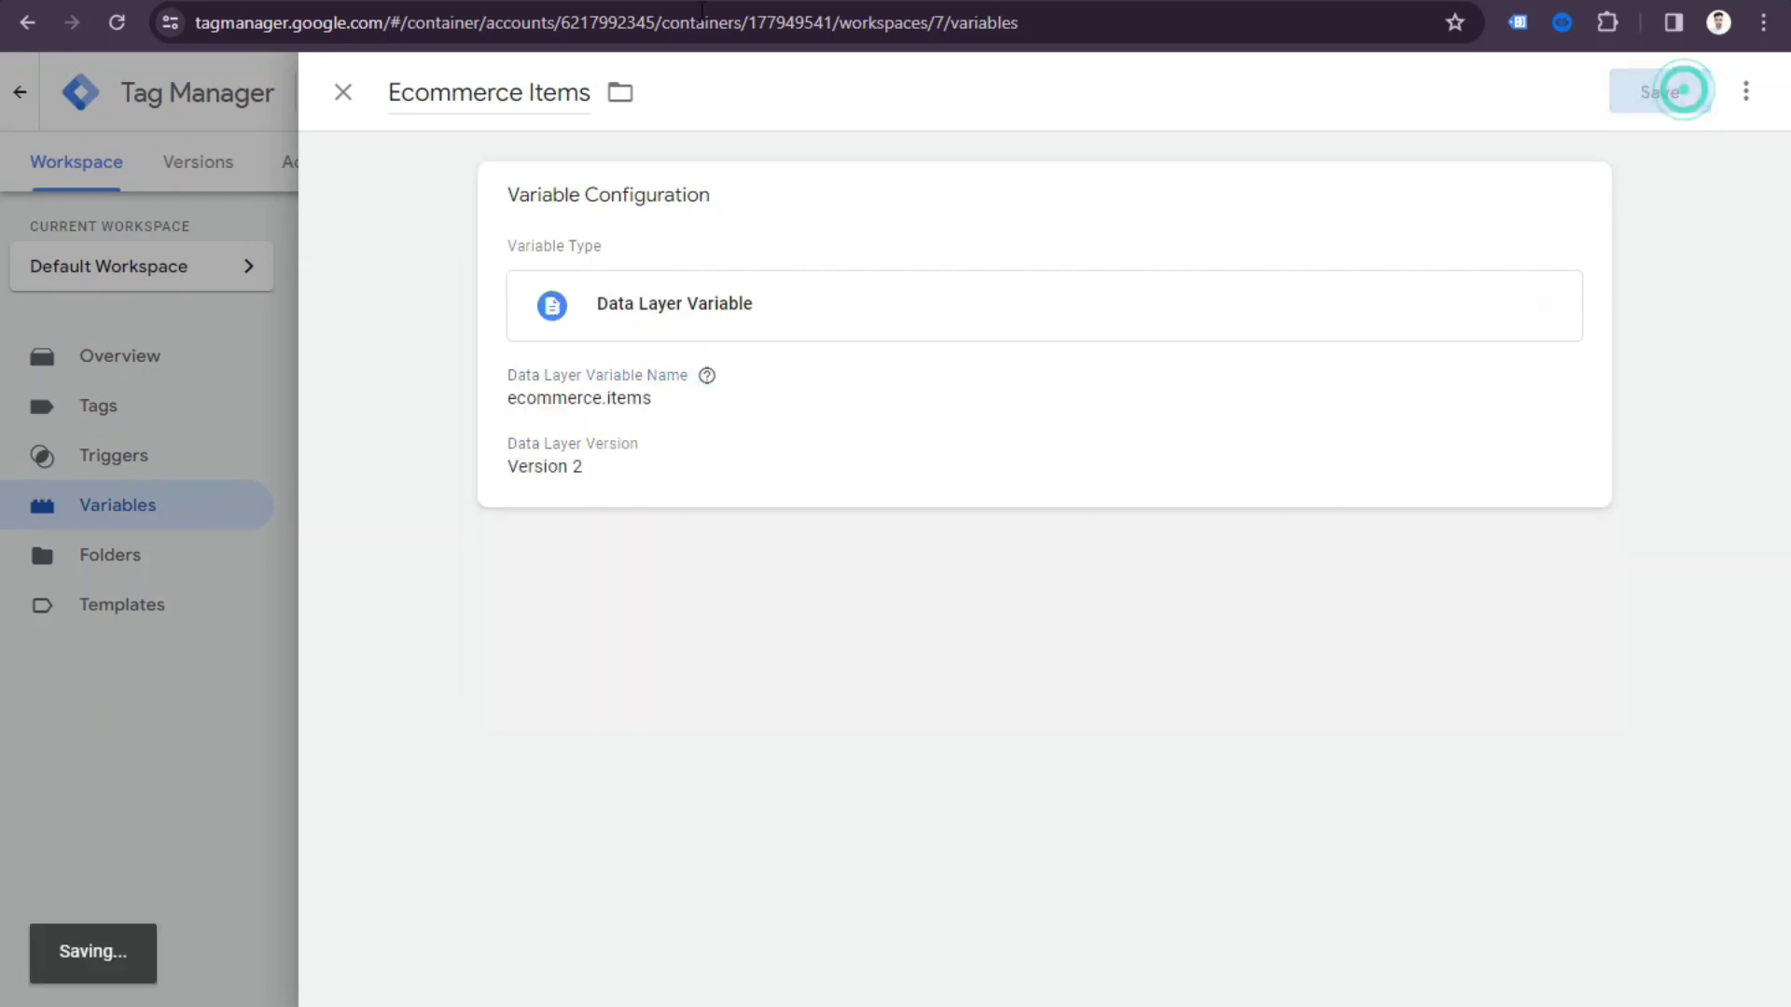
{"action": "key", "text": "alt+Tab"}
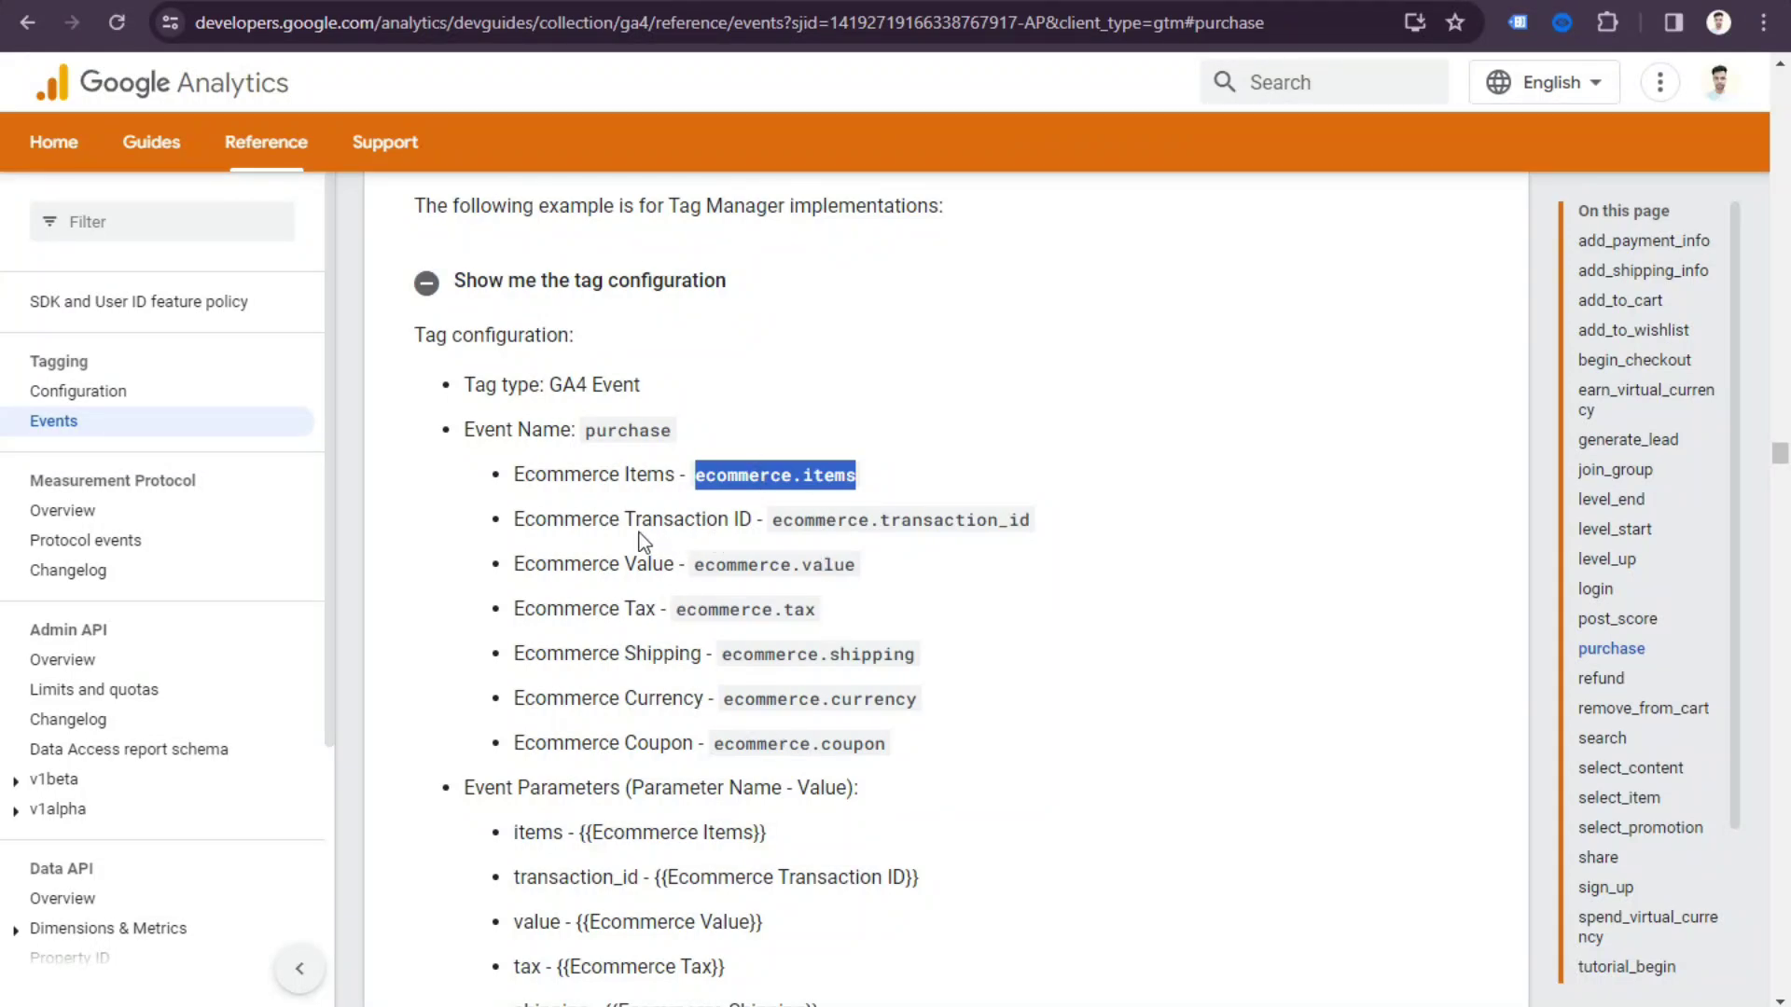
{"action": "left_click", "coordinate": [516, 520]}
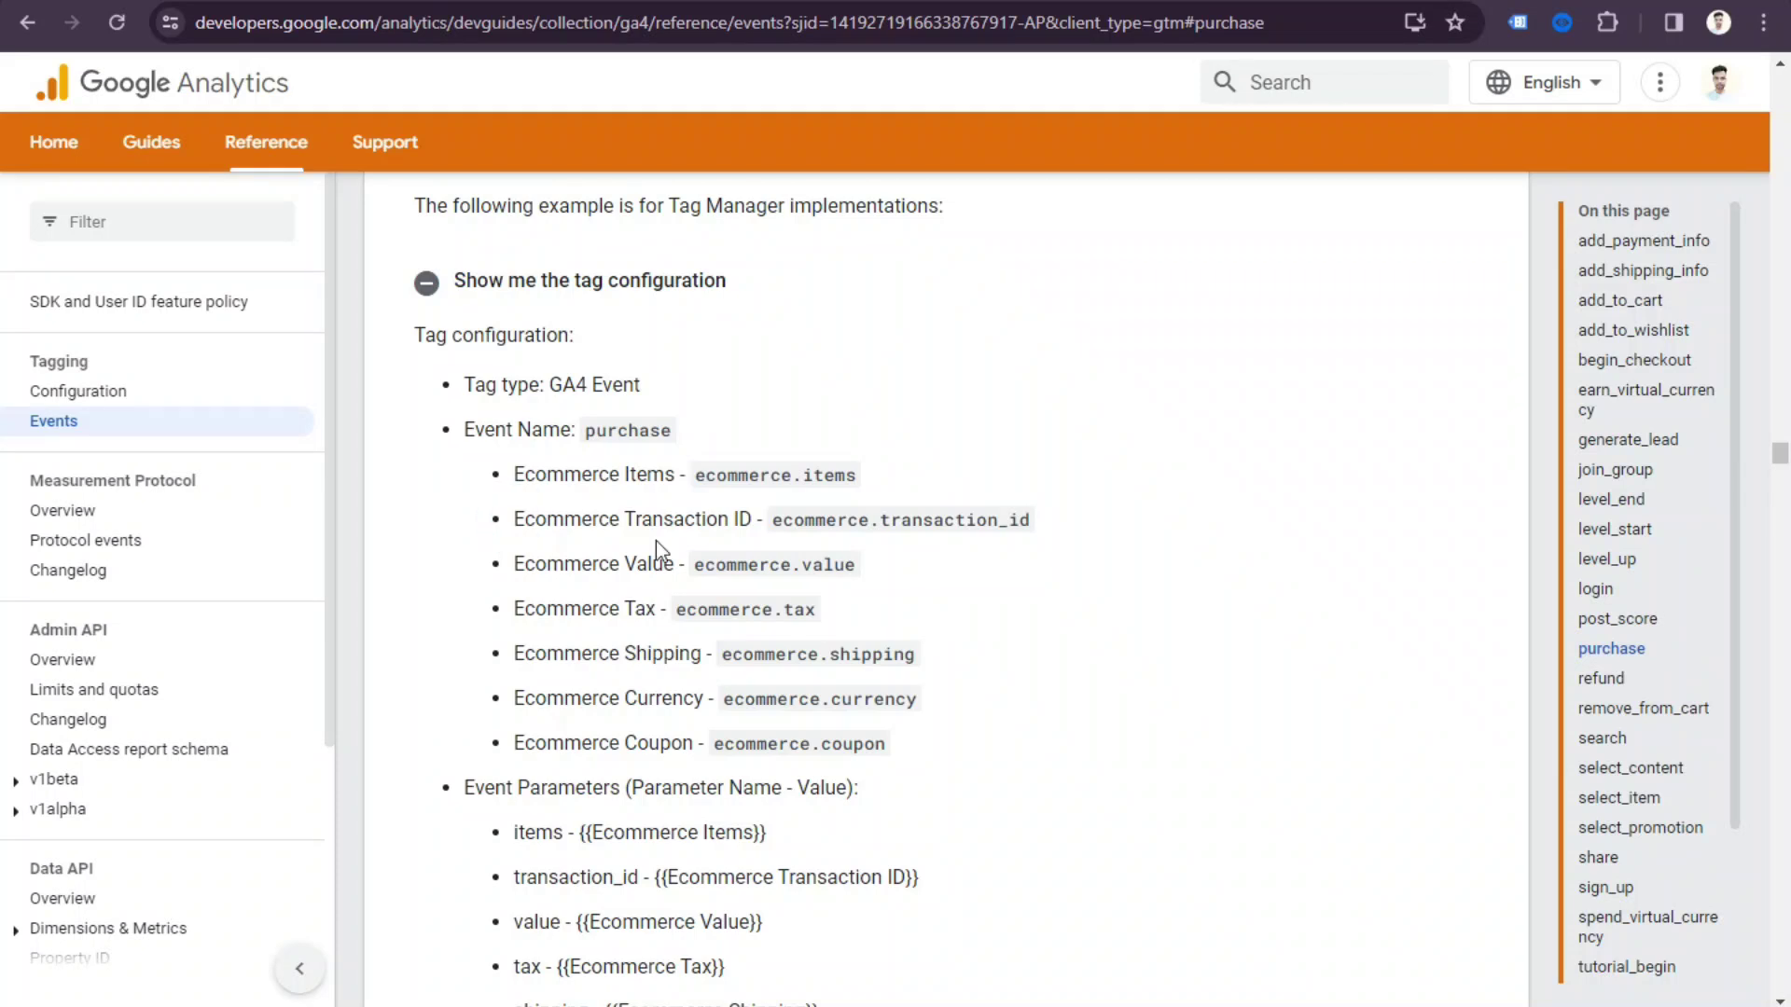
{"action": "key", "text": "alt+Tab"}
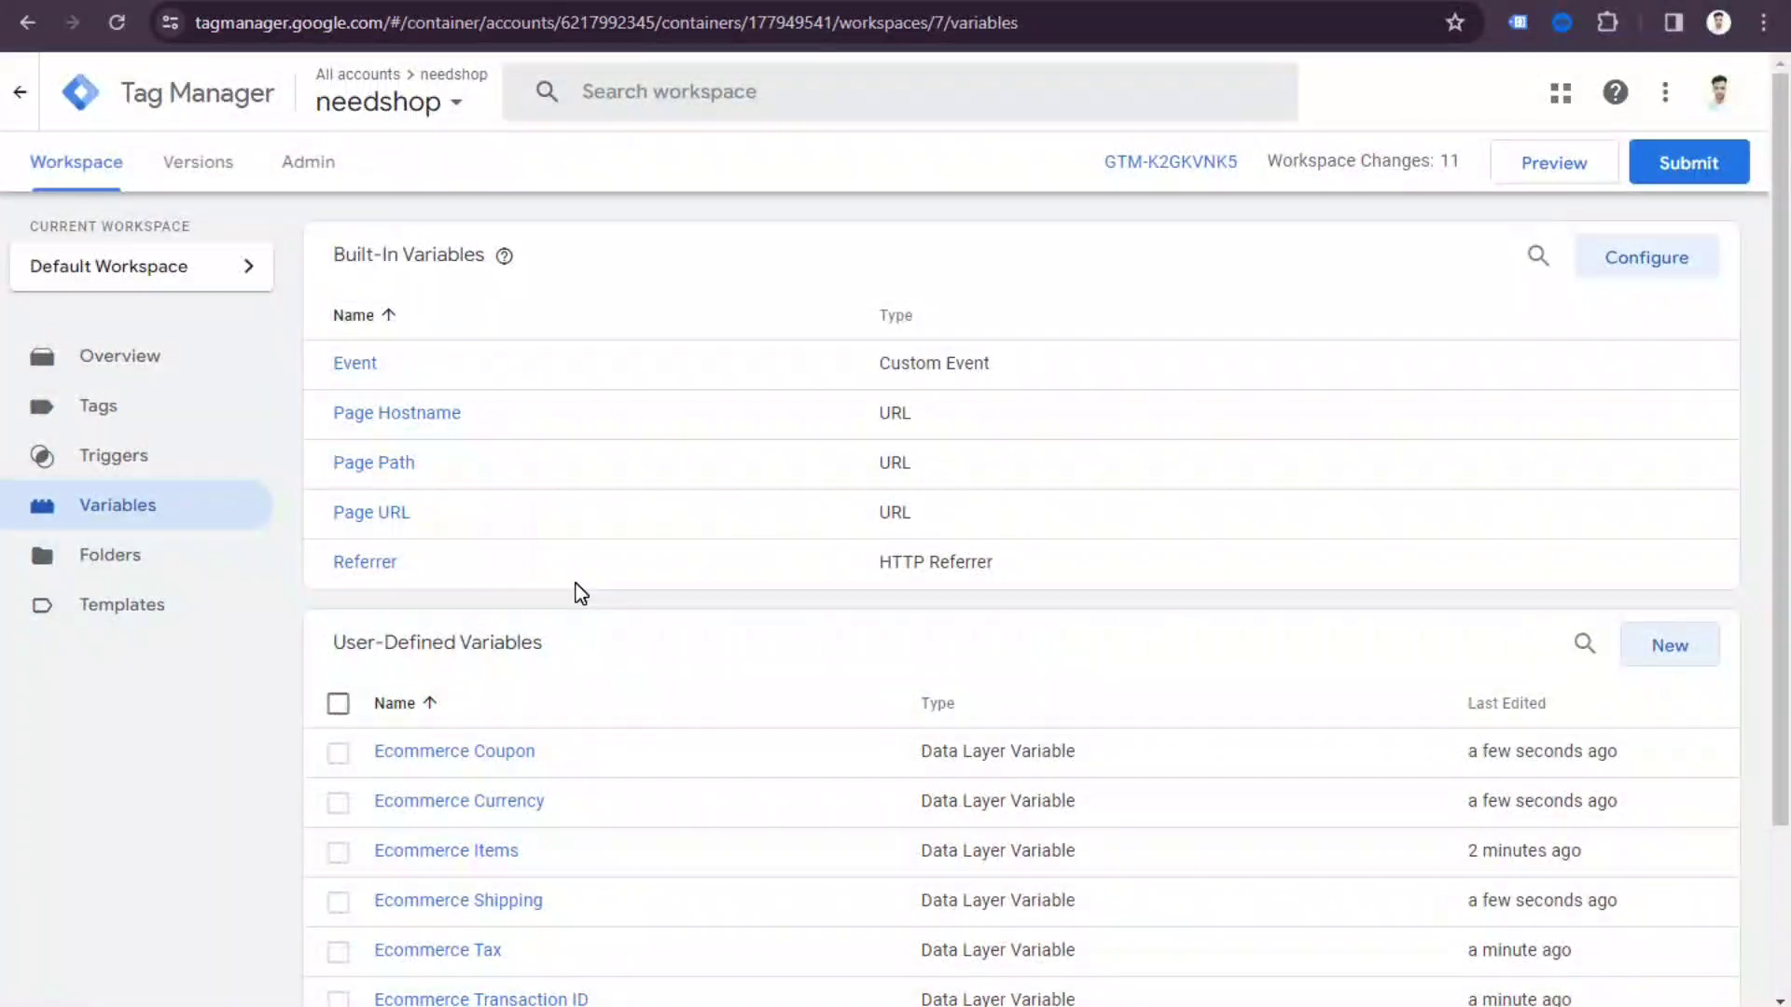
Create a new tag of type Google Analytics: GA4 Event in the needshop container.
{"action": "left_click", "coordinate": [185, 412]}
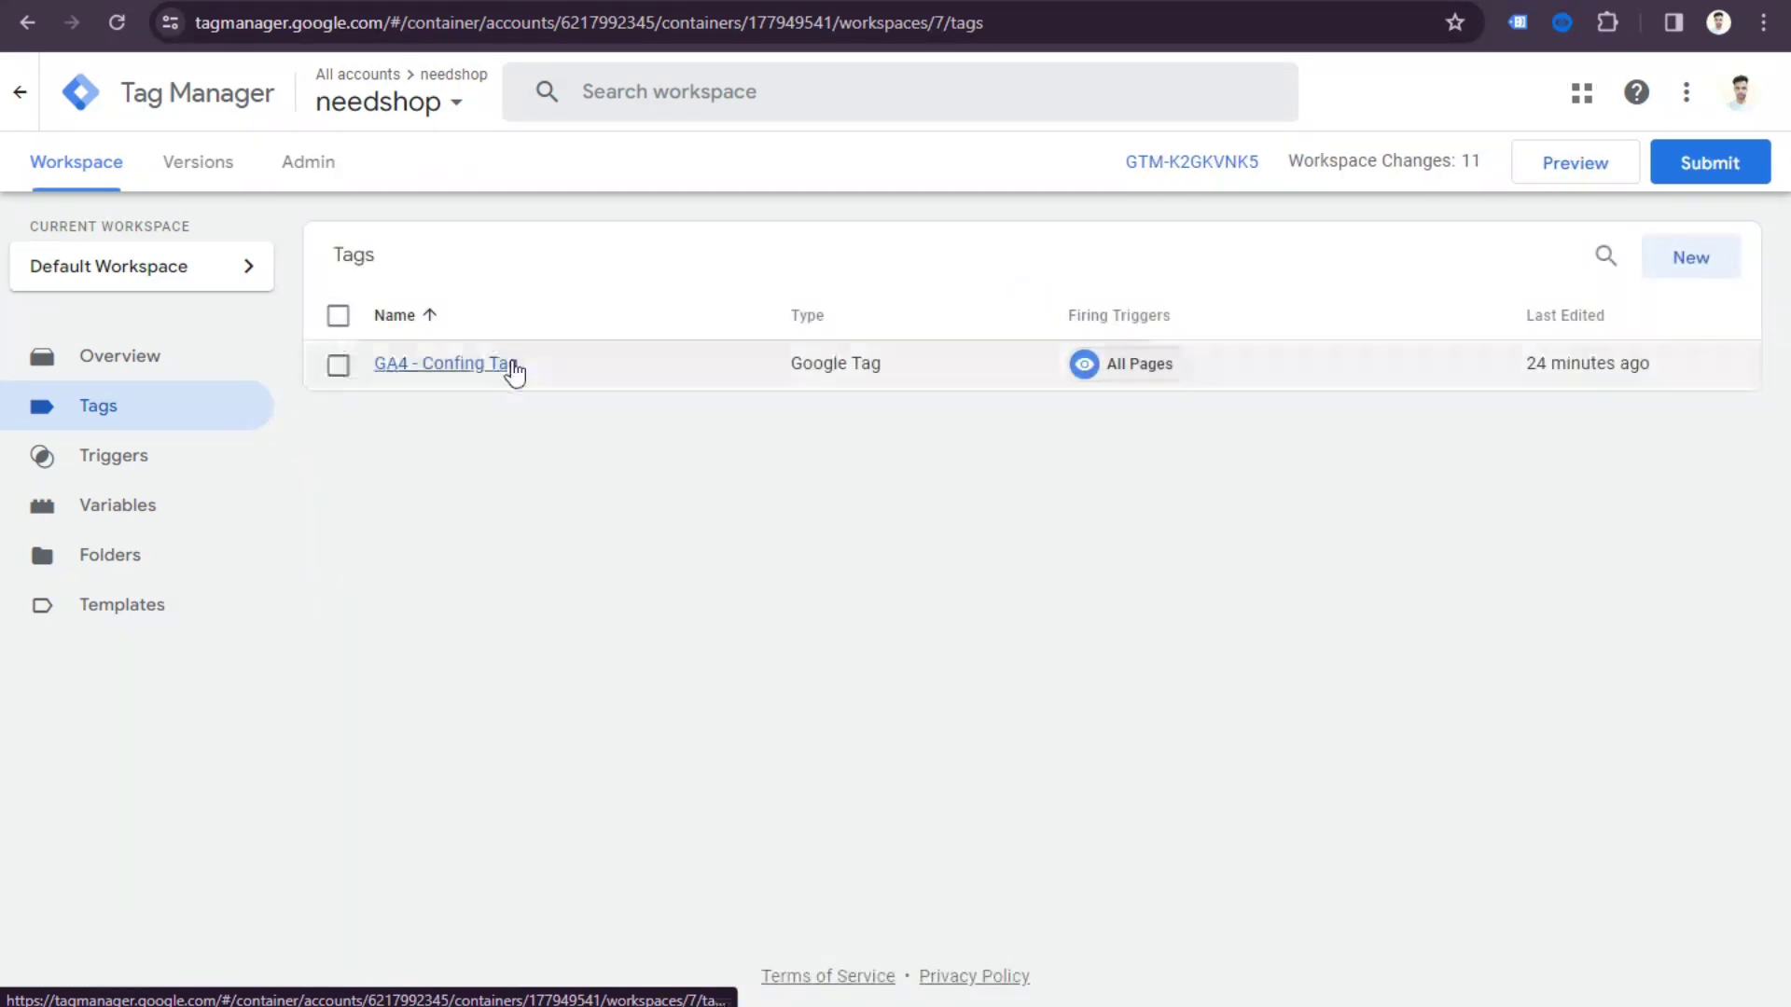
{"action": "left_click", "coordinate": [1719, 257]}
{"action": "left_click", "coordinate": [833, 249]}
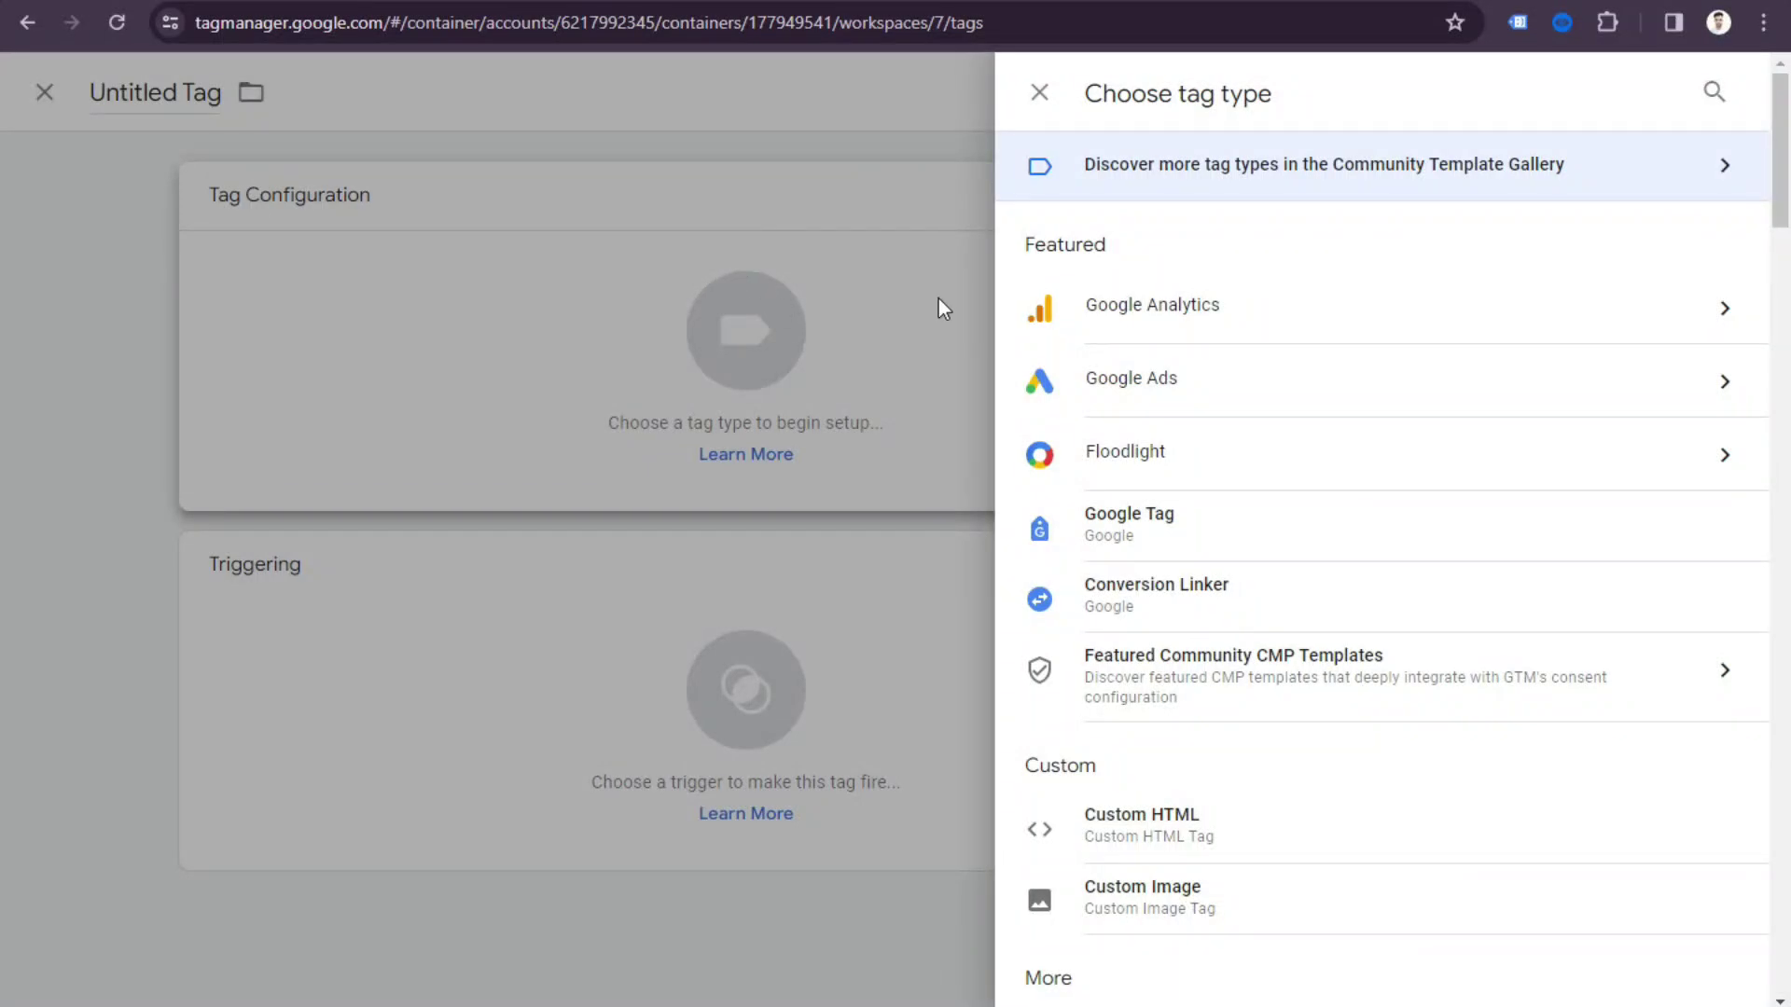
{"action": "left_click", "coordinate": [1203, 304]}
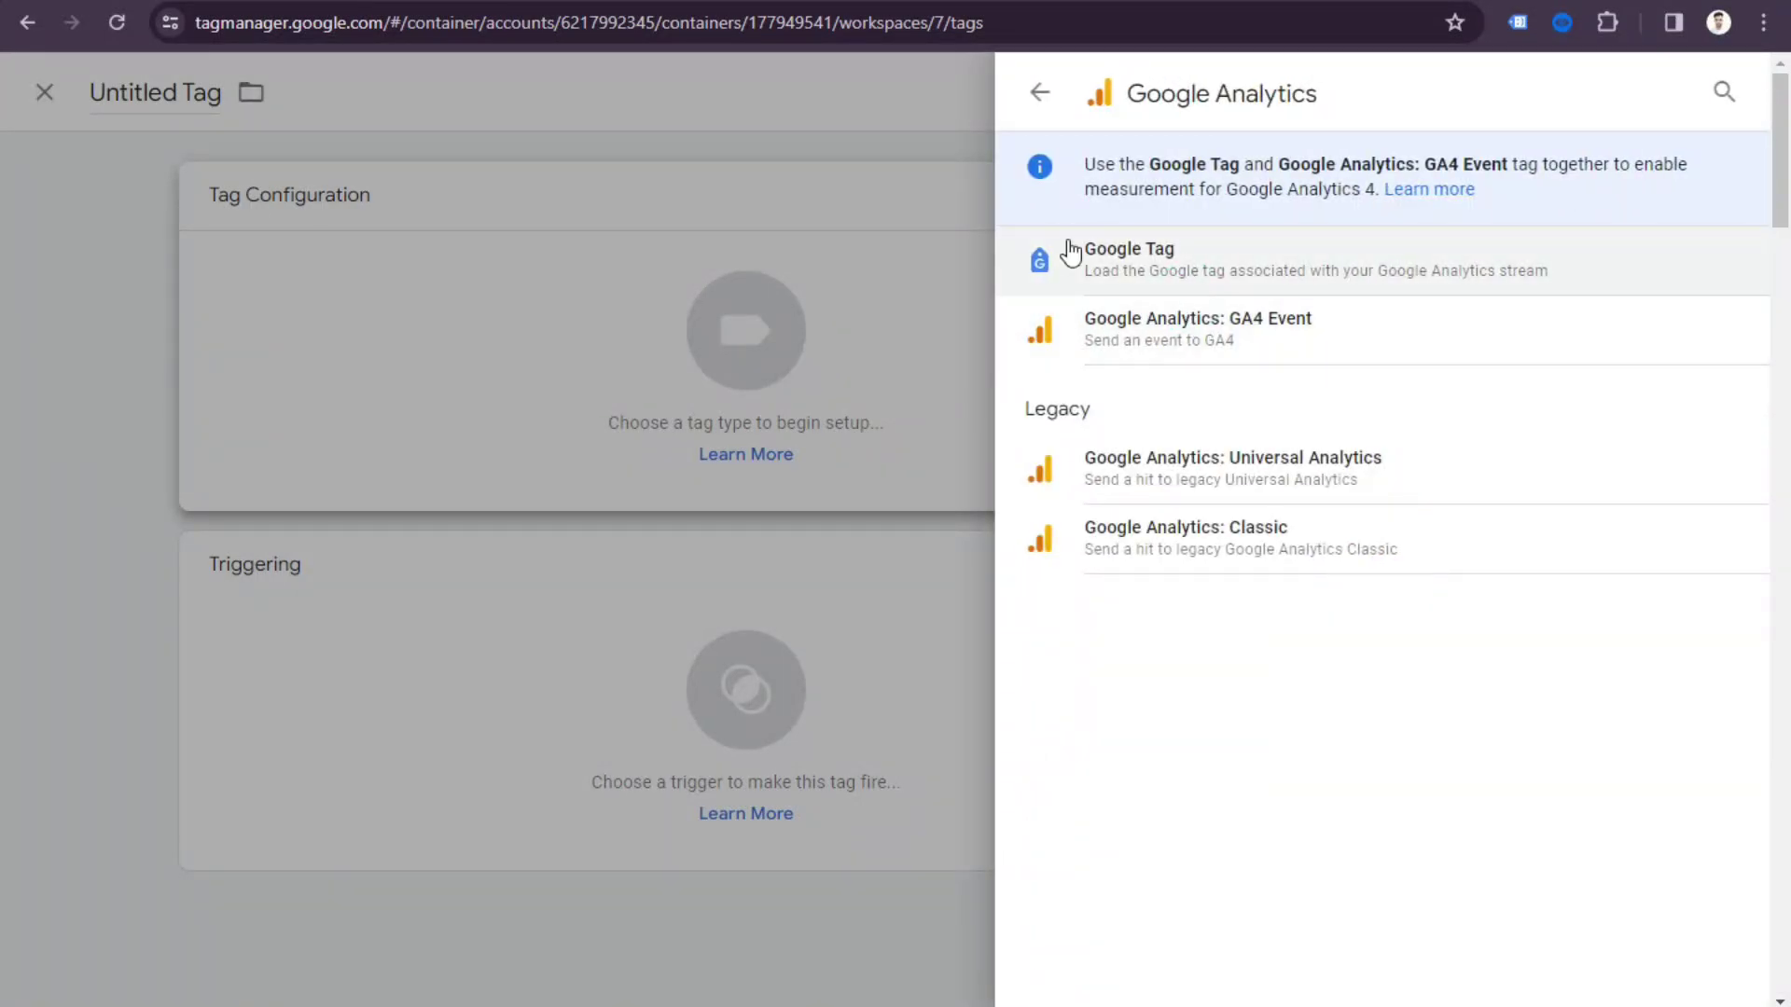
{"action": "left_click", "coordinate": [1346, 334]}
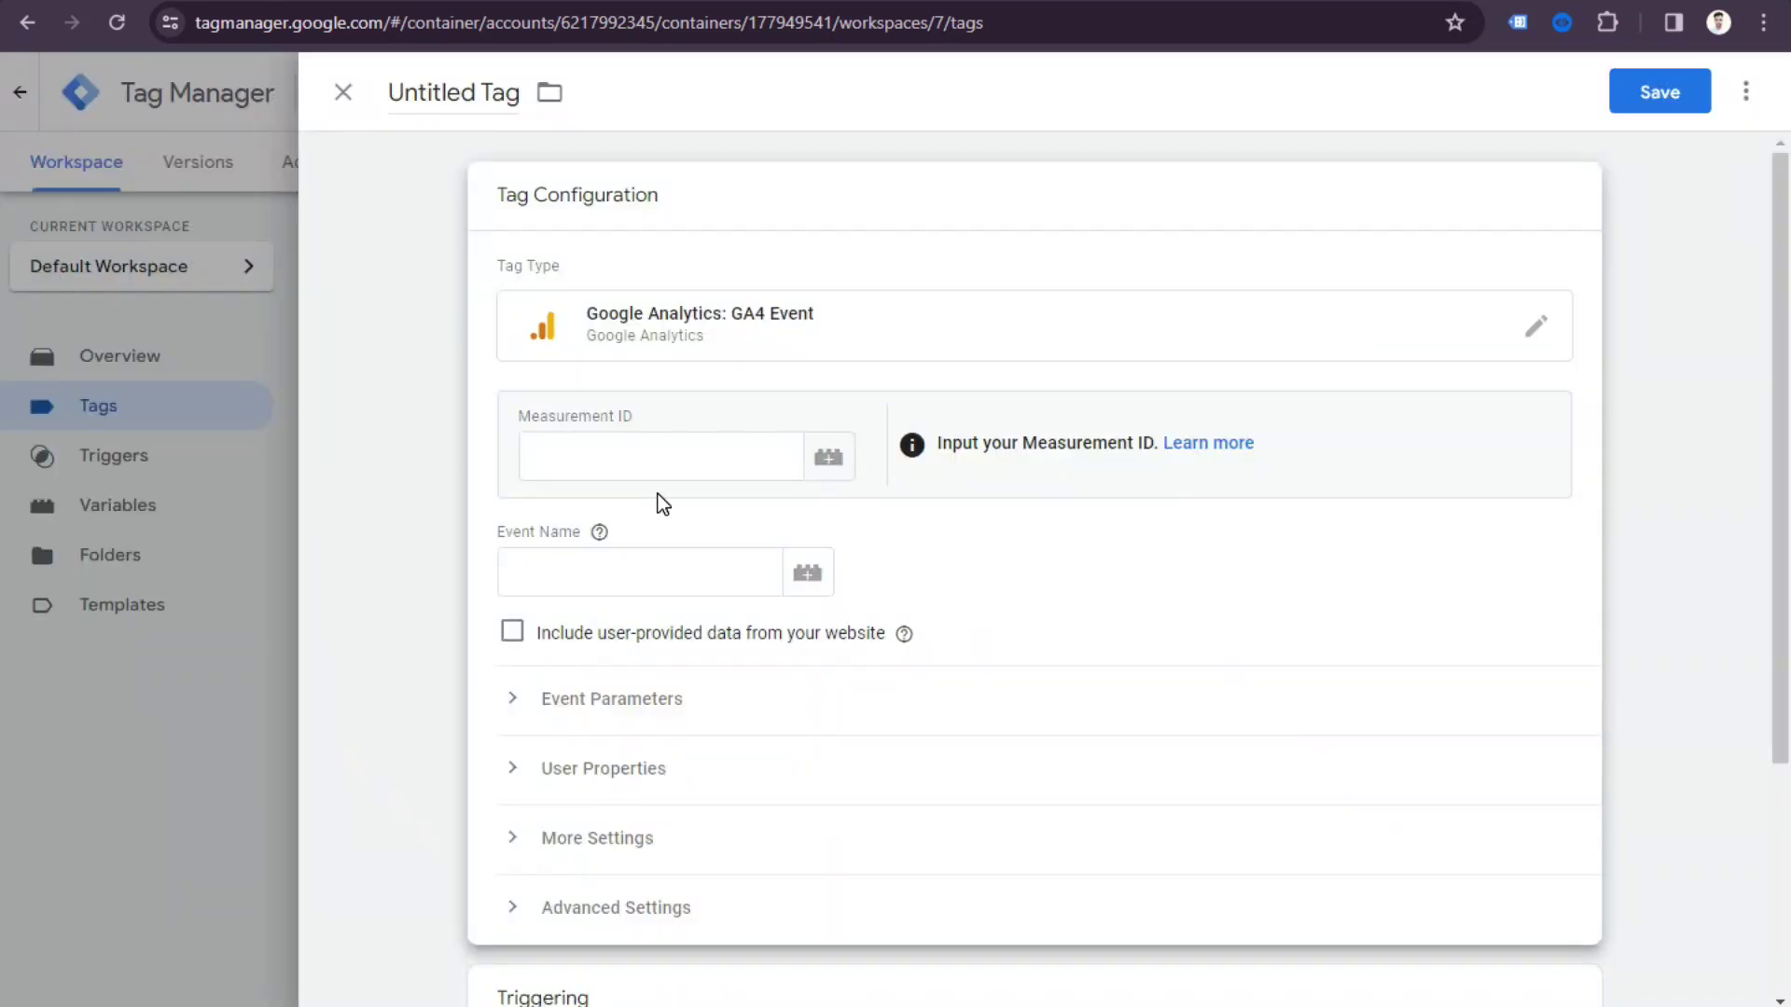
Set the new tag's Measurement ID to the variable GA4 - Measurement ID.
{"action": "left_click", "coordinate": [675, 464]}
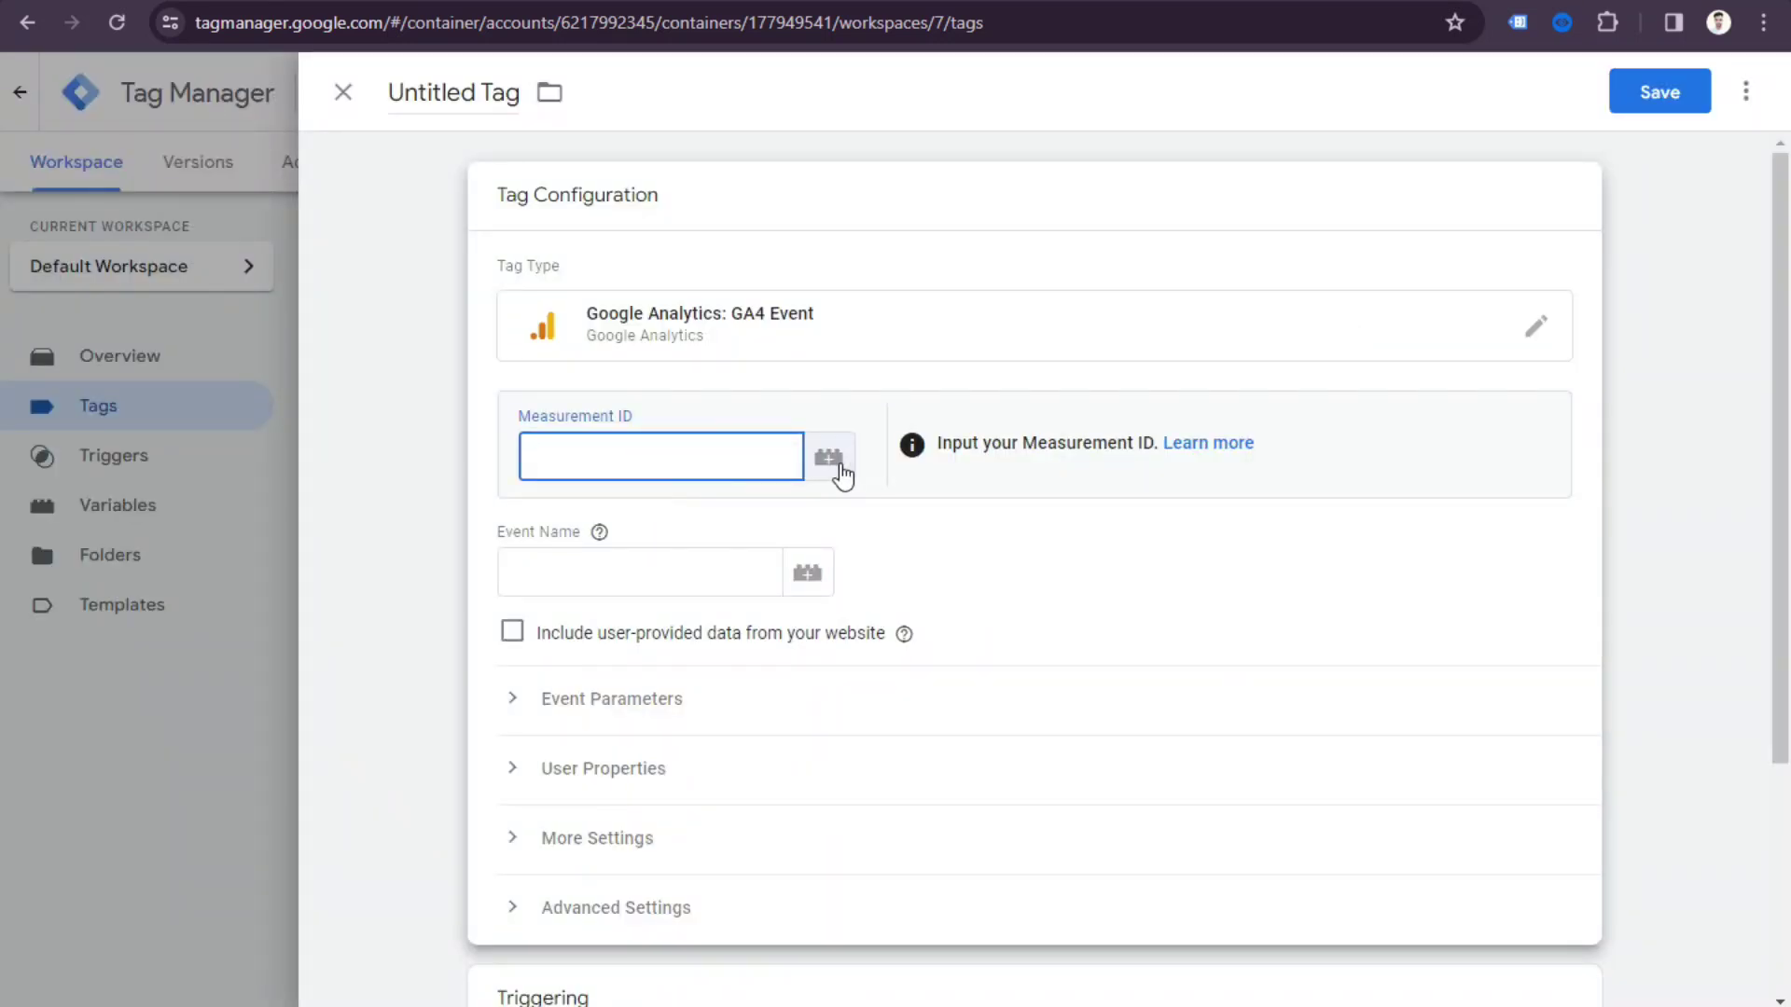
{"action": "left_click", "coordinate": [827, 460]}
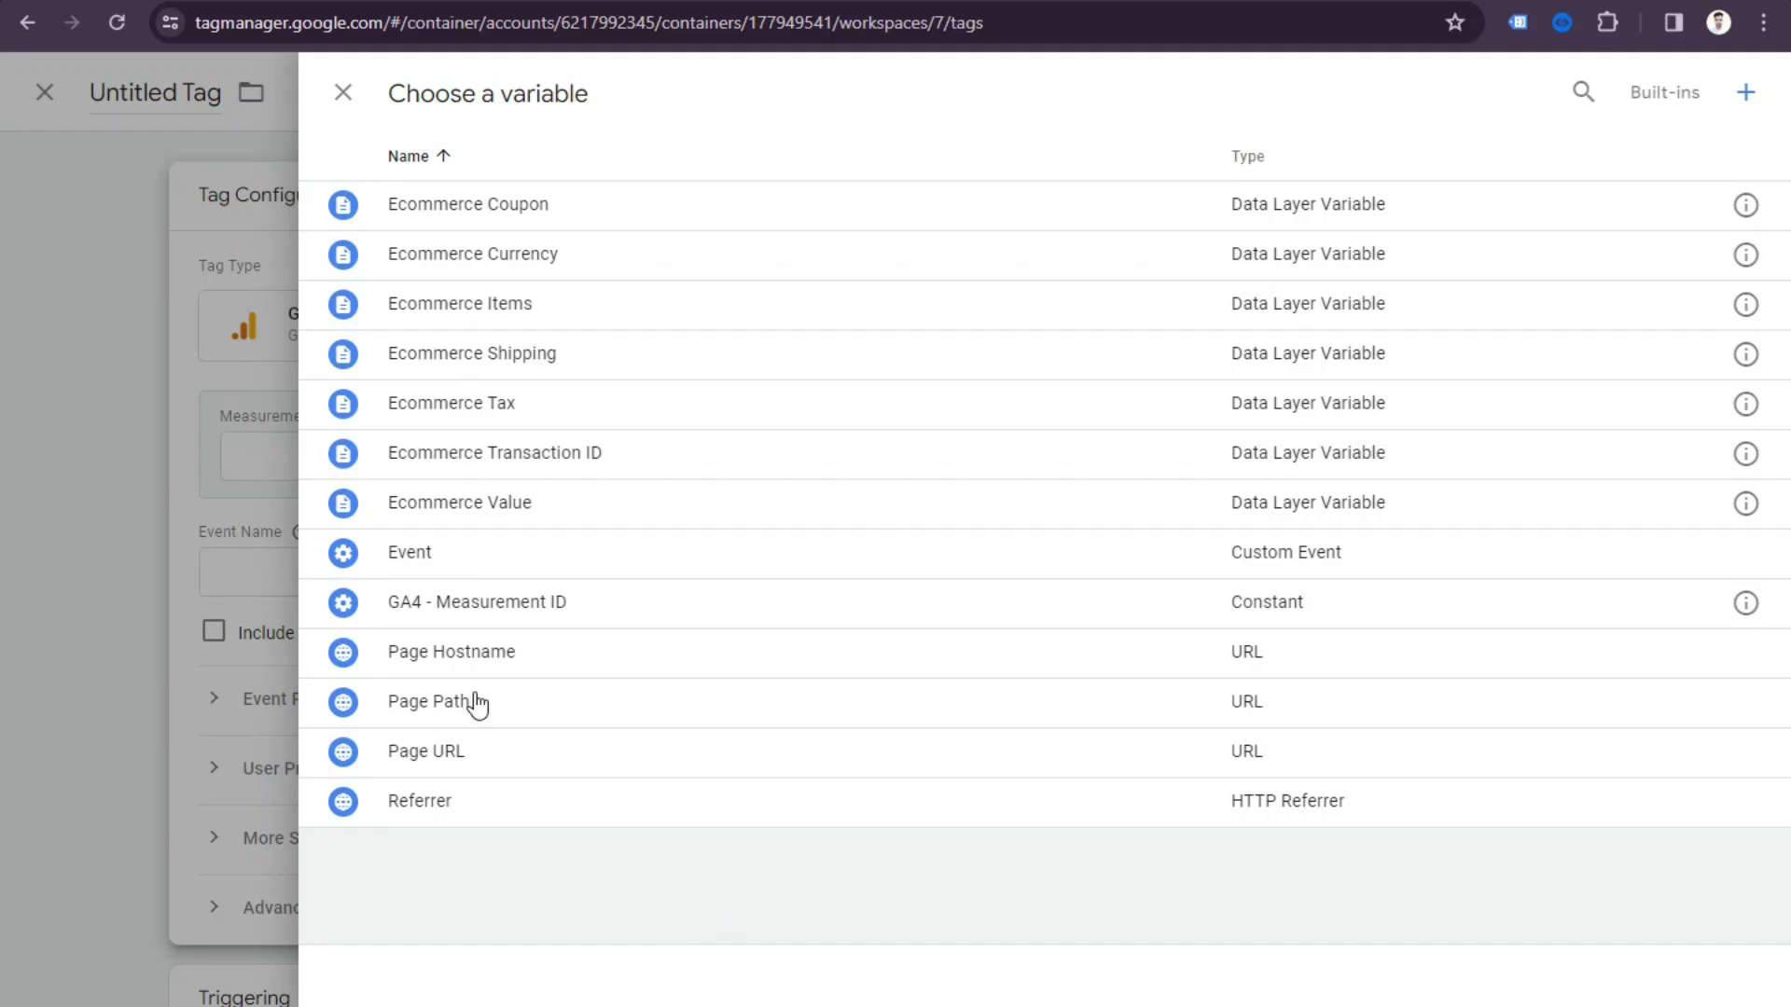
{"action": "left_click", "coordinate": [583, 627]}
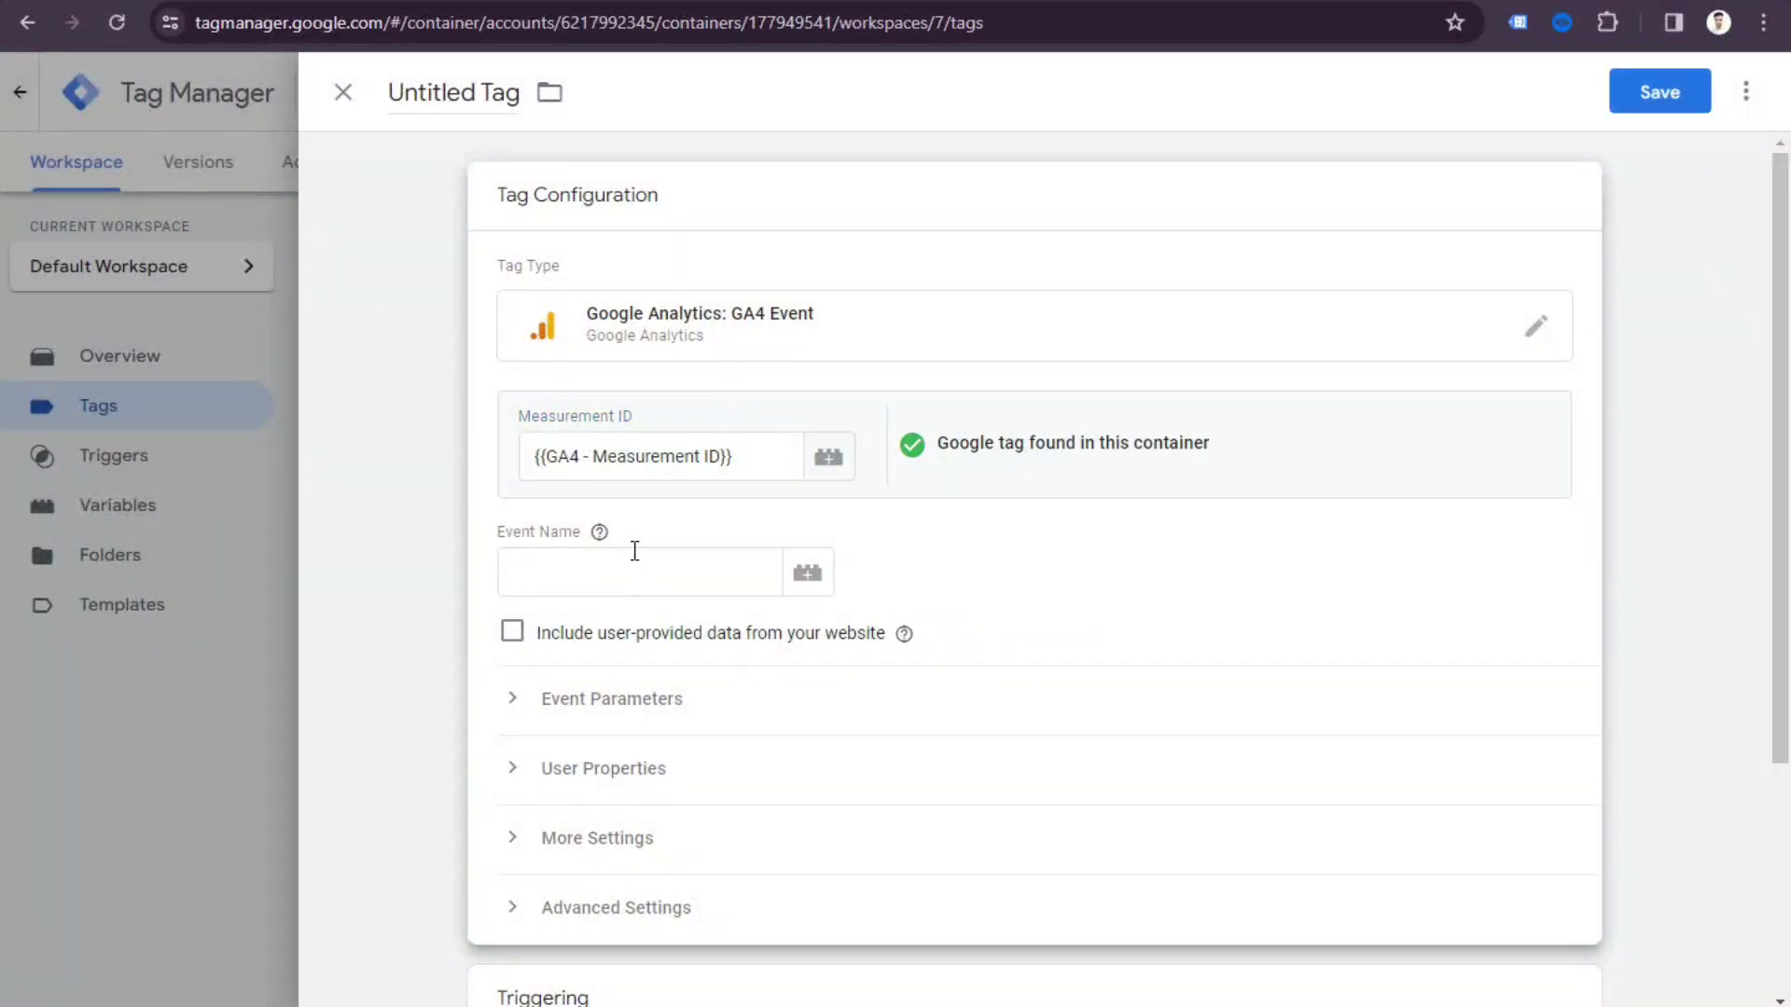
Copy the event name purchase from the GA4 reference and enter it as the tag's event name.
{"action": "key", "text": "ctrl+Tab"}
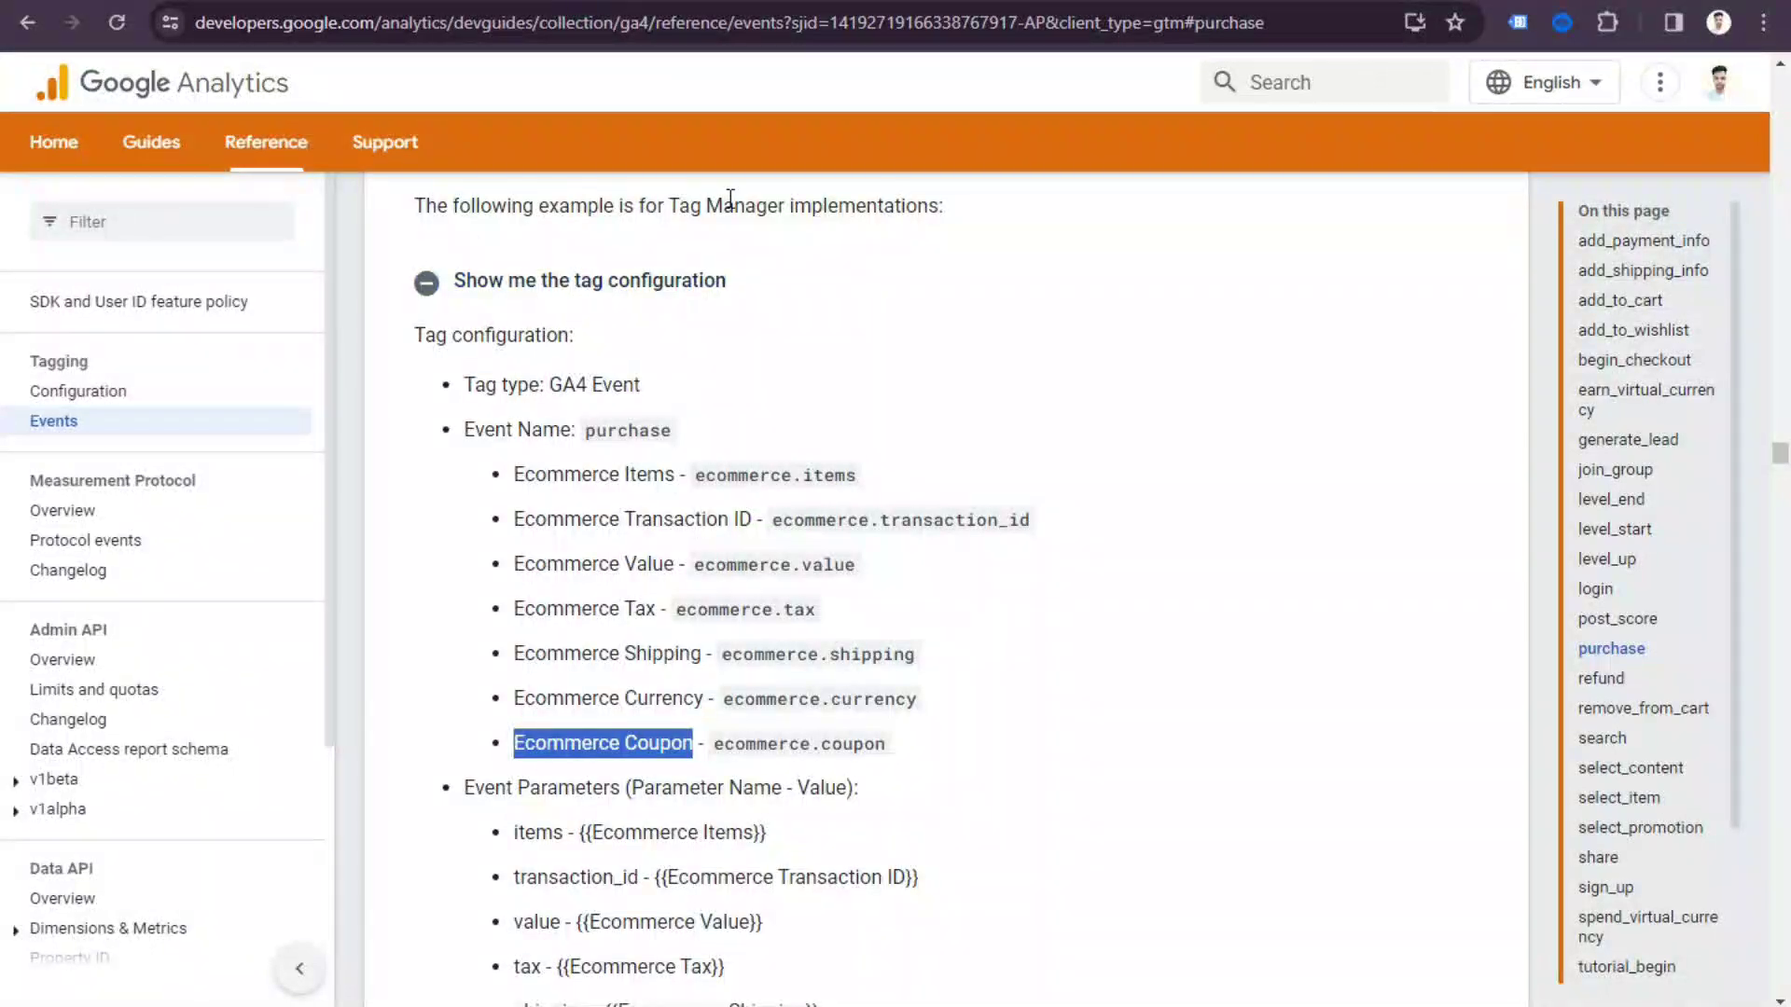
{"action": "left_click", "coordinate": [1098, 650]}
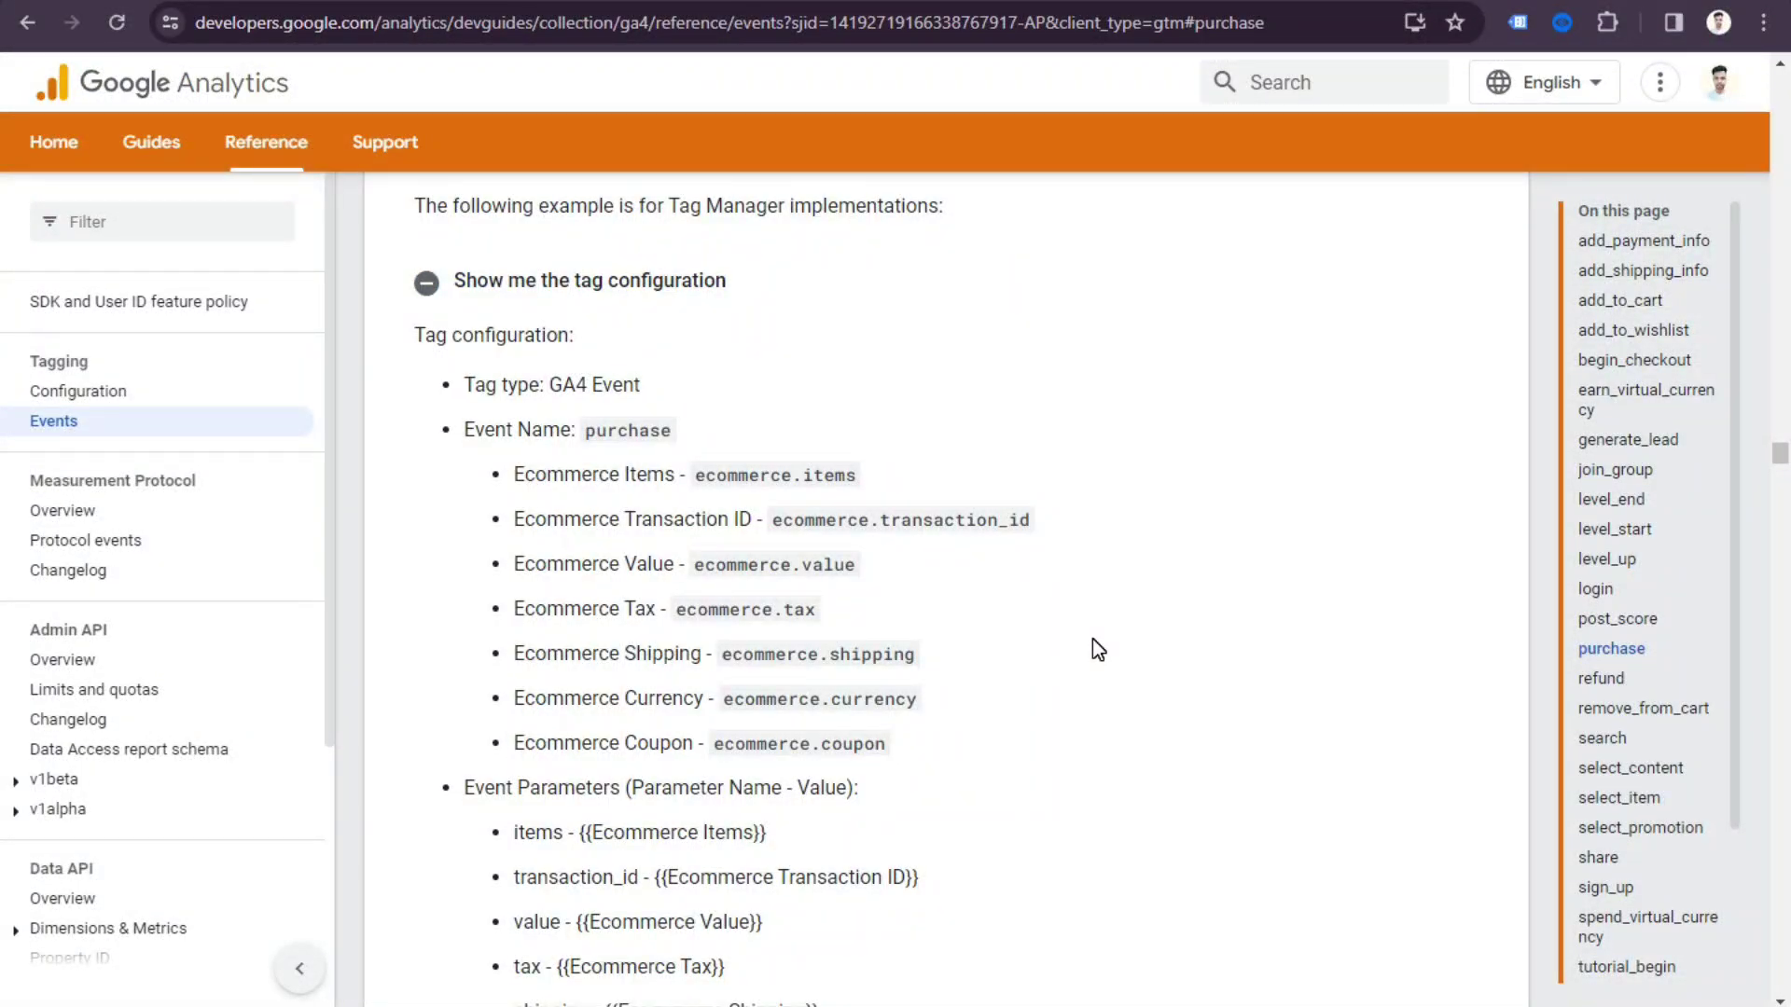
{"action": "double_click", "coordinate": [623, 427]}
{"action": "right_click", "coordinate": [627, 430]}
{"action": "left_click", "coordinate": [690, 452]}
{"action": "key", "text": "ctrl+shift+Tab"}
{"action": "left_click", "coordinate": [648, 573]}
{"action": "key", "text": "ctrl+v"}
{"action": "left_click", "coordinate": [1047, 564]}
Expand the tag's event parameters and add seven empty rows for the purchase parameters listed in the GA4 reference.
{"action": "scroll", "coordinate": [601, 803], "scroll_direction": "down", "scroll_amount": 3}
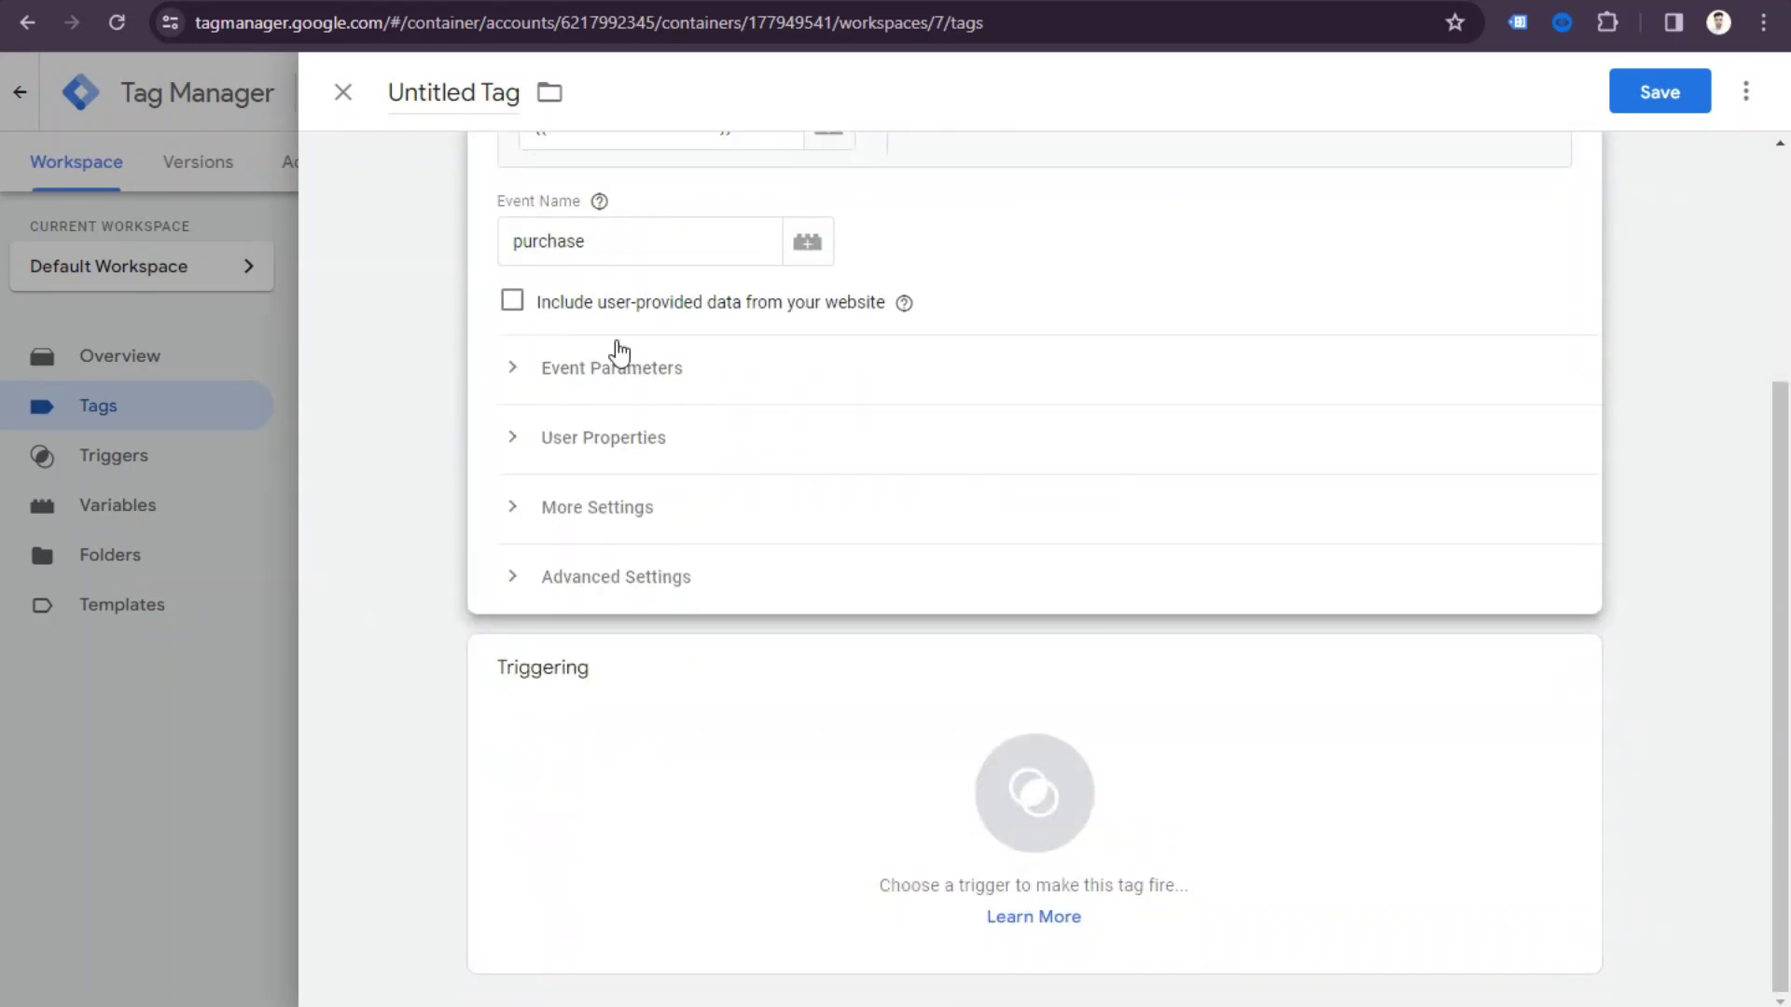
{"action": "key", "text": "ctrl+Tab"}
{"action": "scroll", "coordinate": [547, 602], "scroll_direction": "down", "scroll_amount": 2}
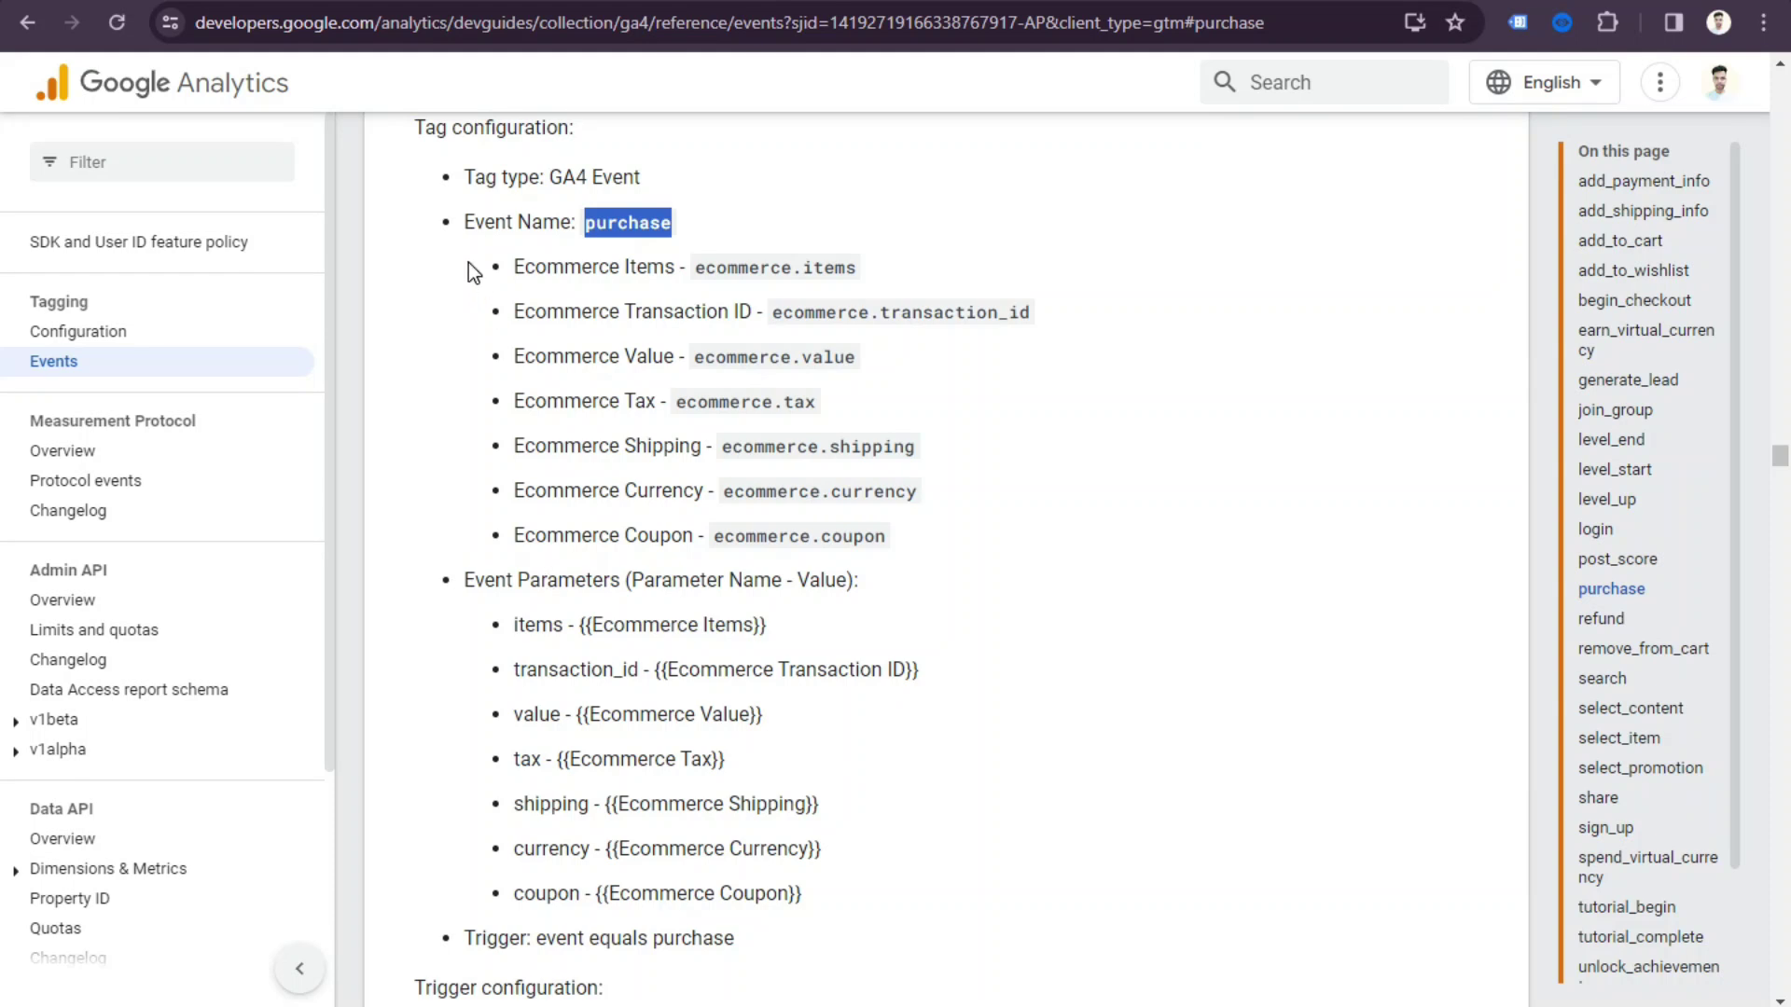
{"action": "key", "text": "ctrl+Tab"}
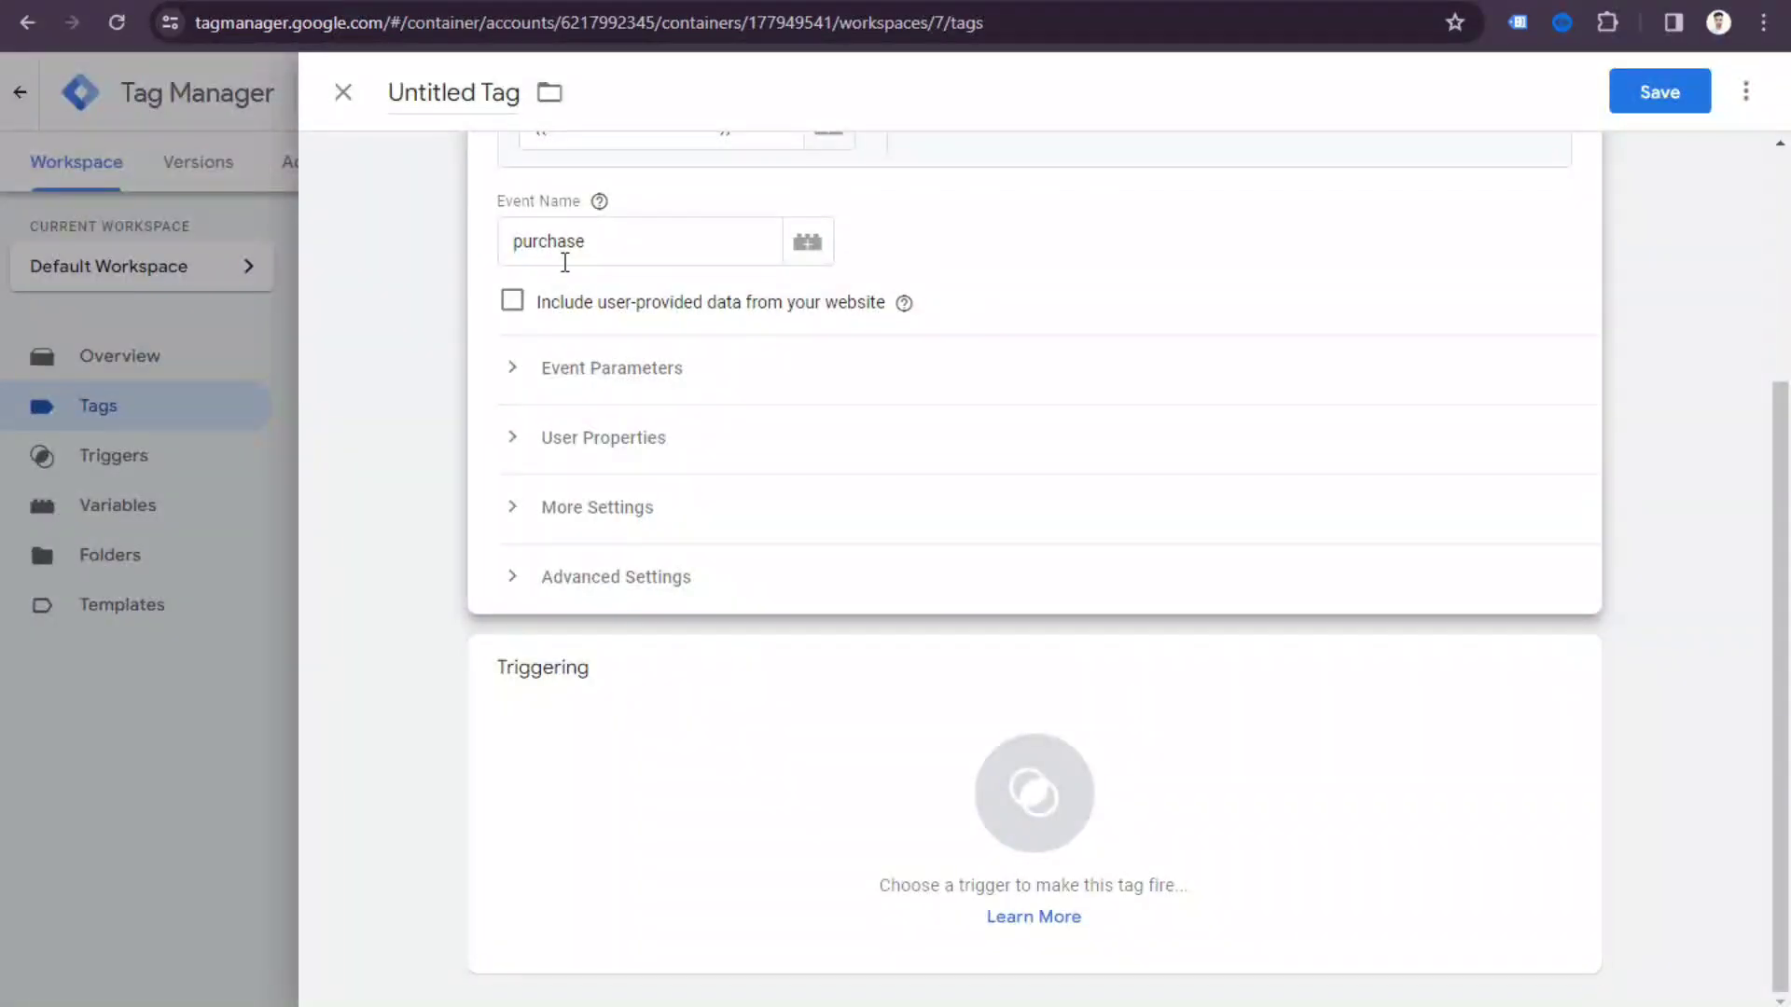
{"action": "left_click", "coordinate": [634, 372]}
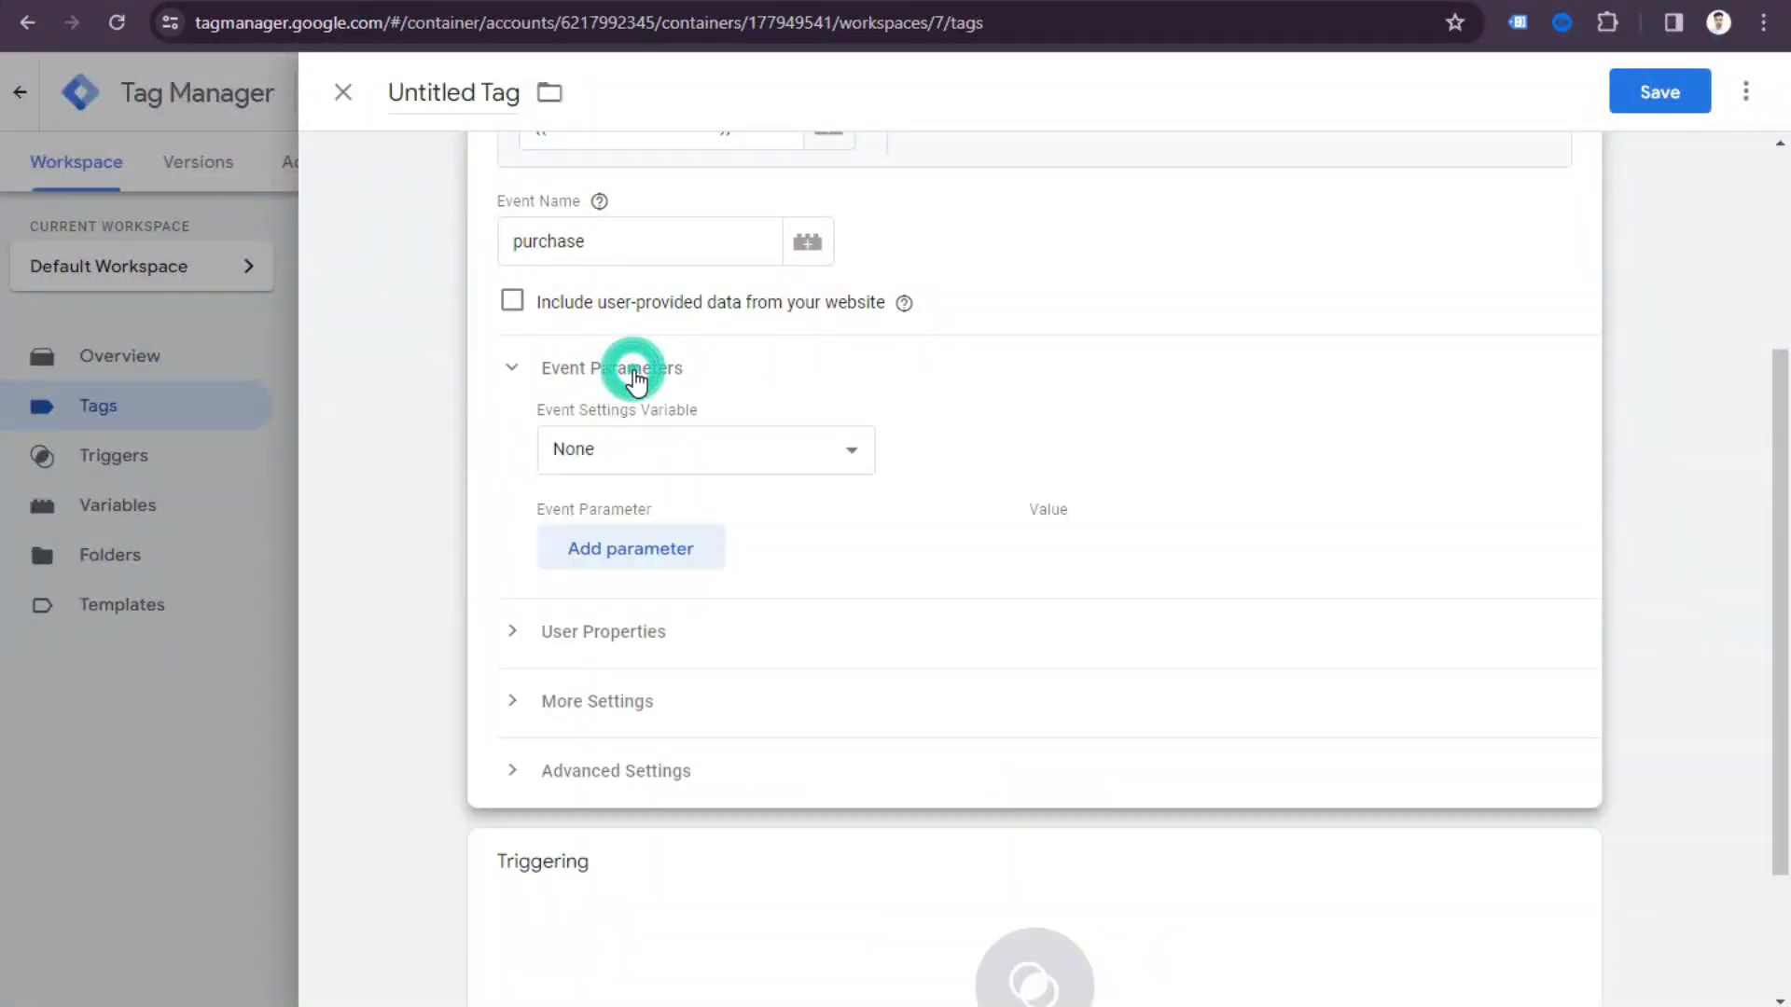
{"action": "left_click", "coordinate": [681, 560]}
{"action": "scroll", "coordinate": [765, 629], "scroll_direction": "down", "scroll_amount": 2}
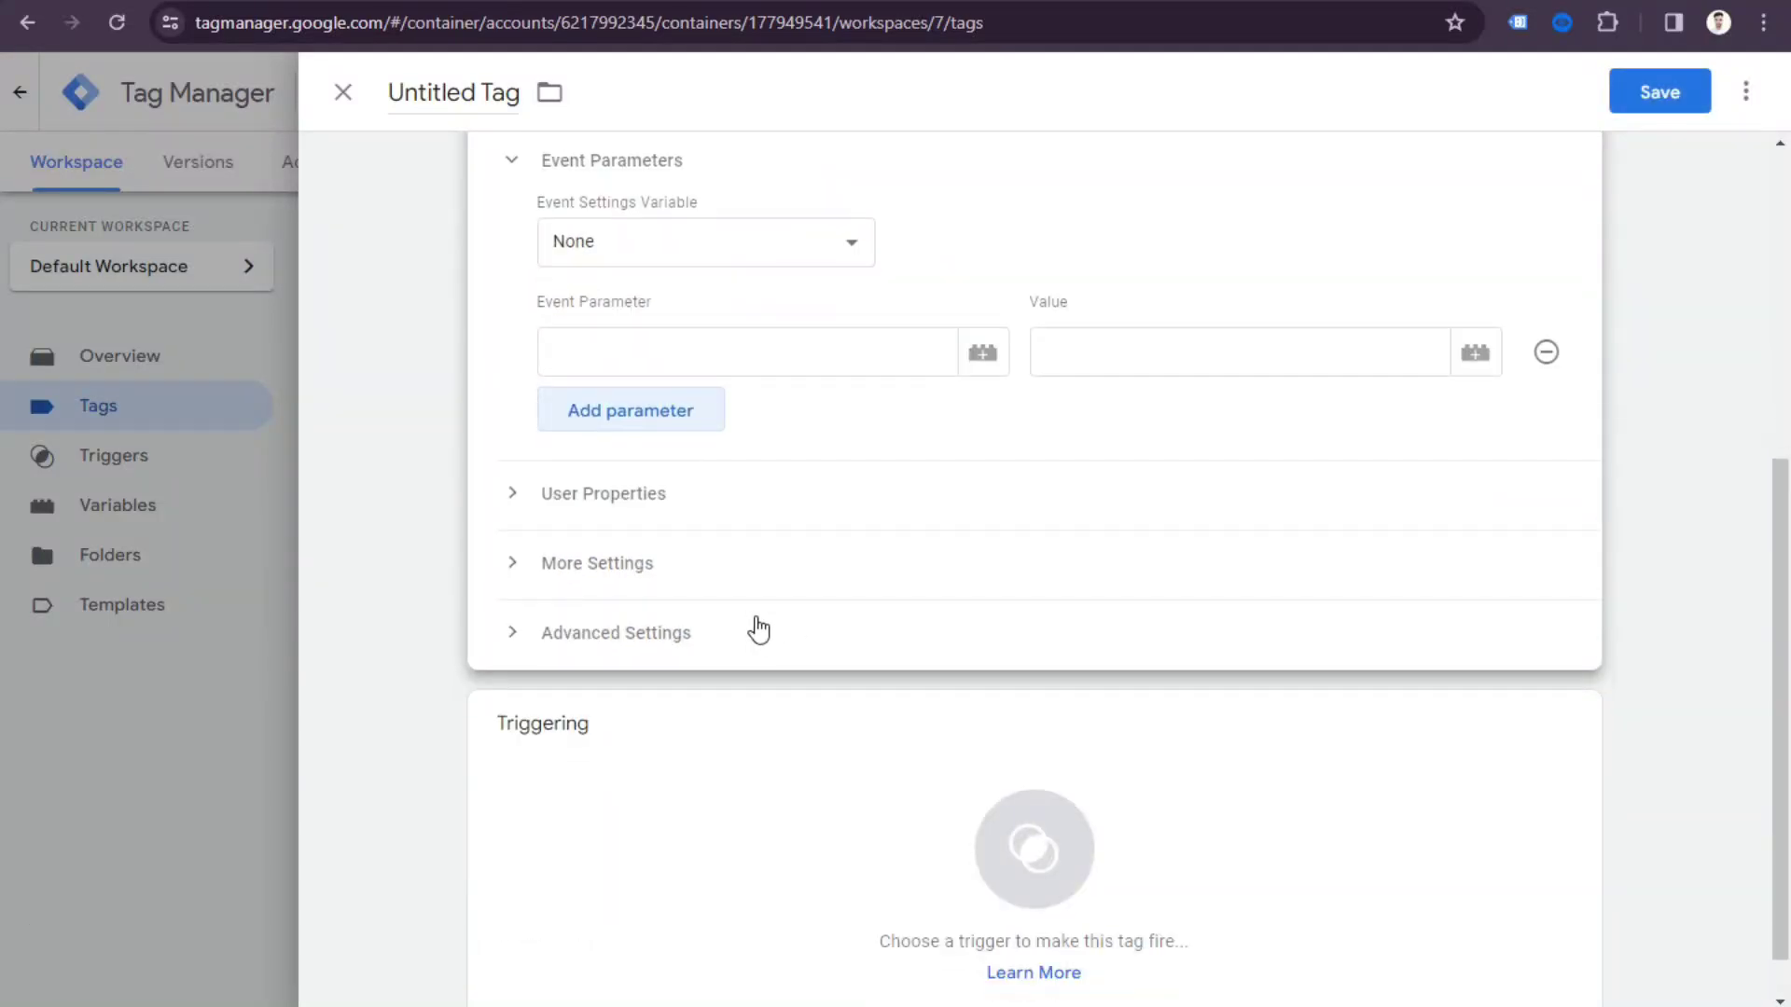
{"action": "key", "text": "ctrl+Tab"}
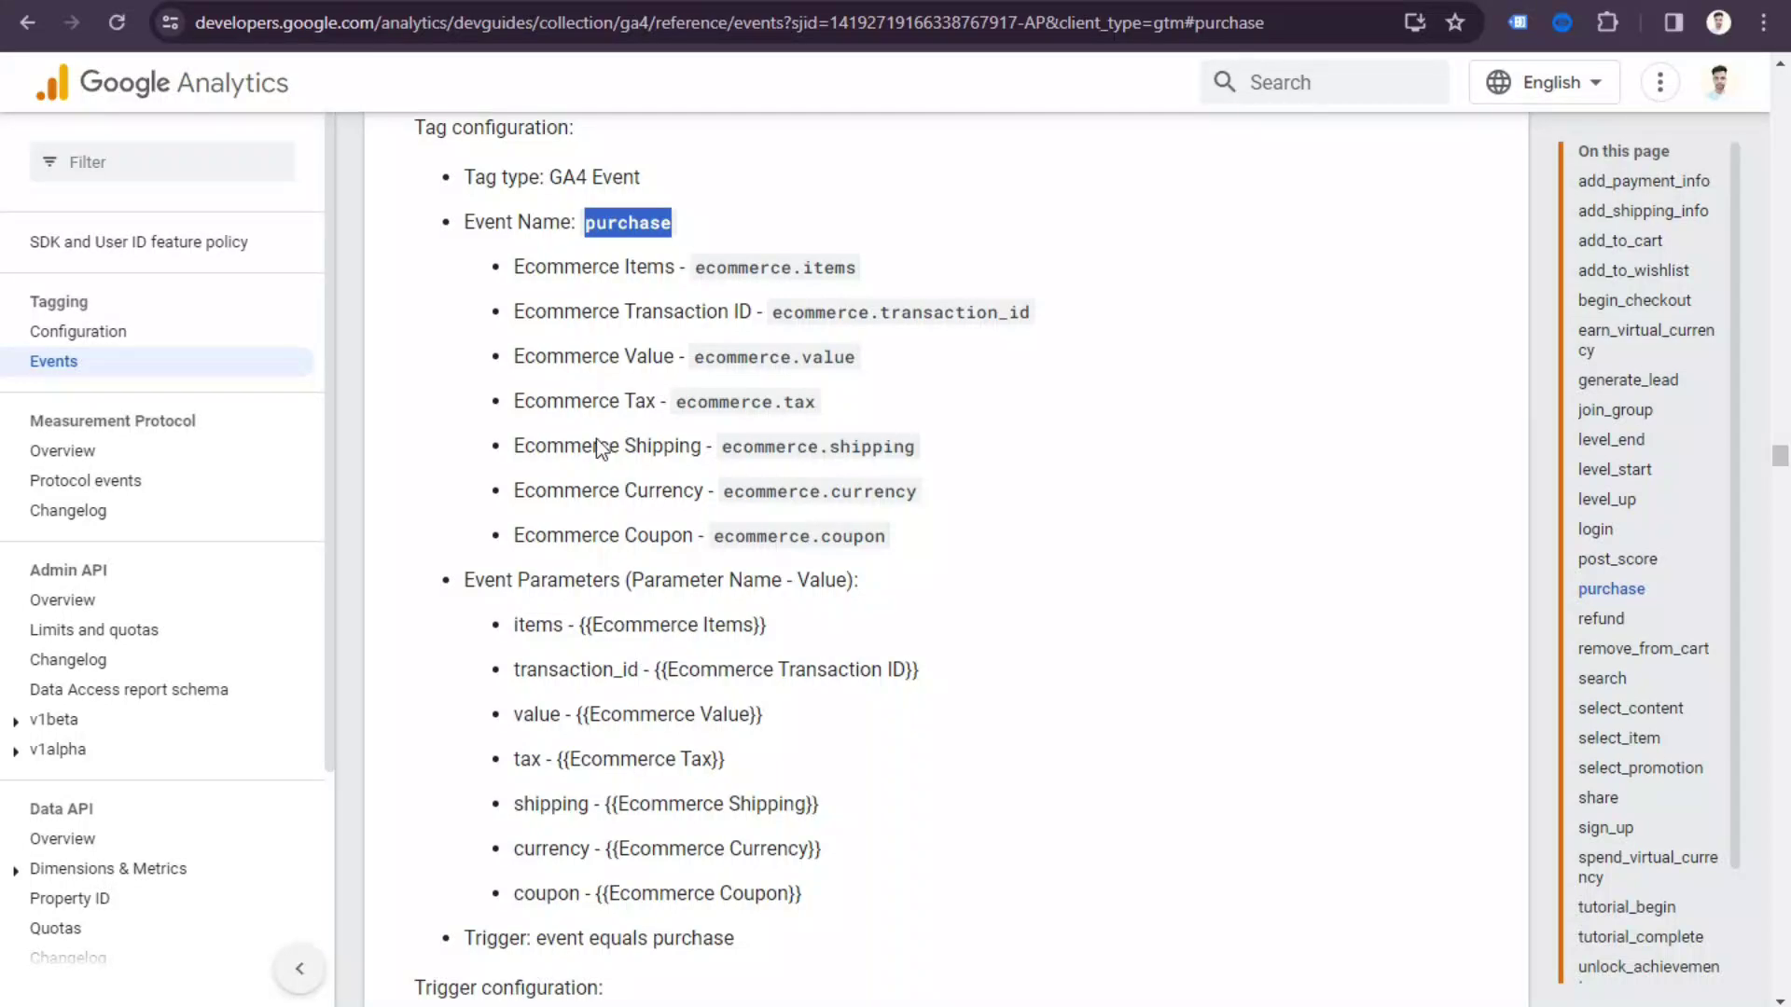
{"action": "key", "text": "ctrl+shift+Tab"}
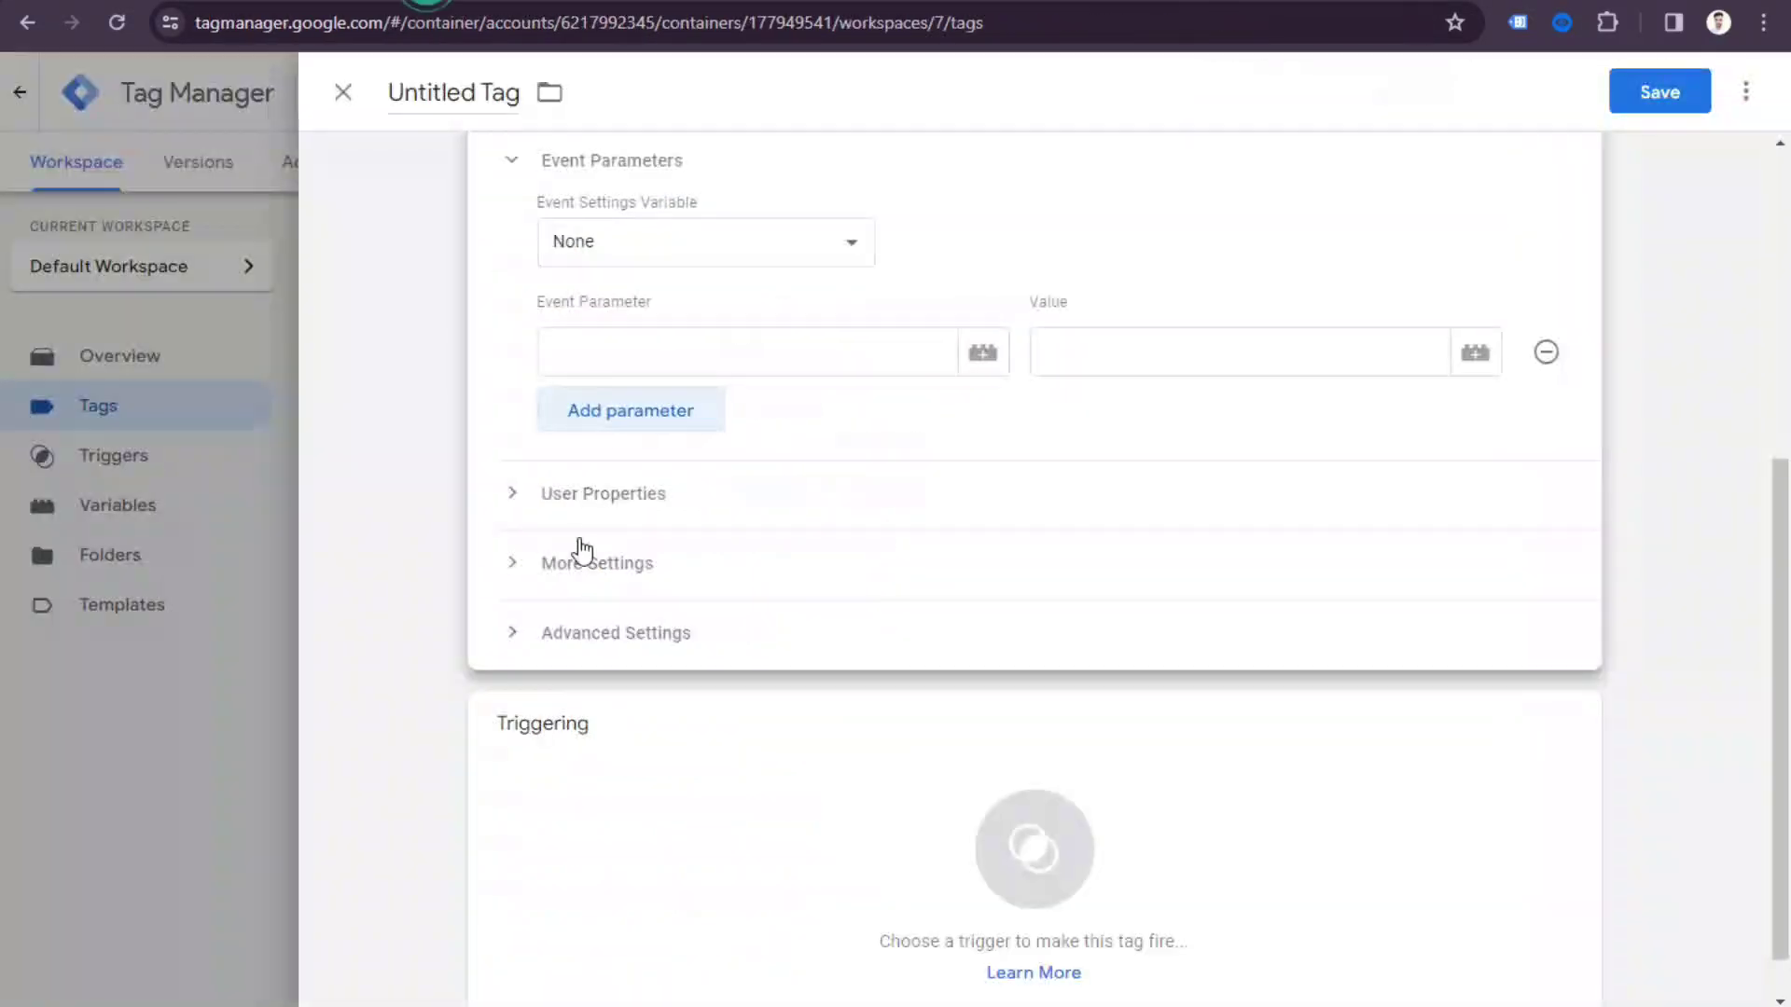
{"action": "left_click", "coordinate": [640, 429]}
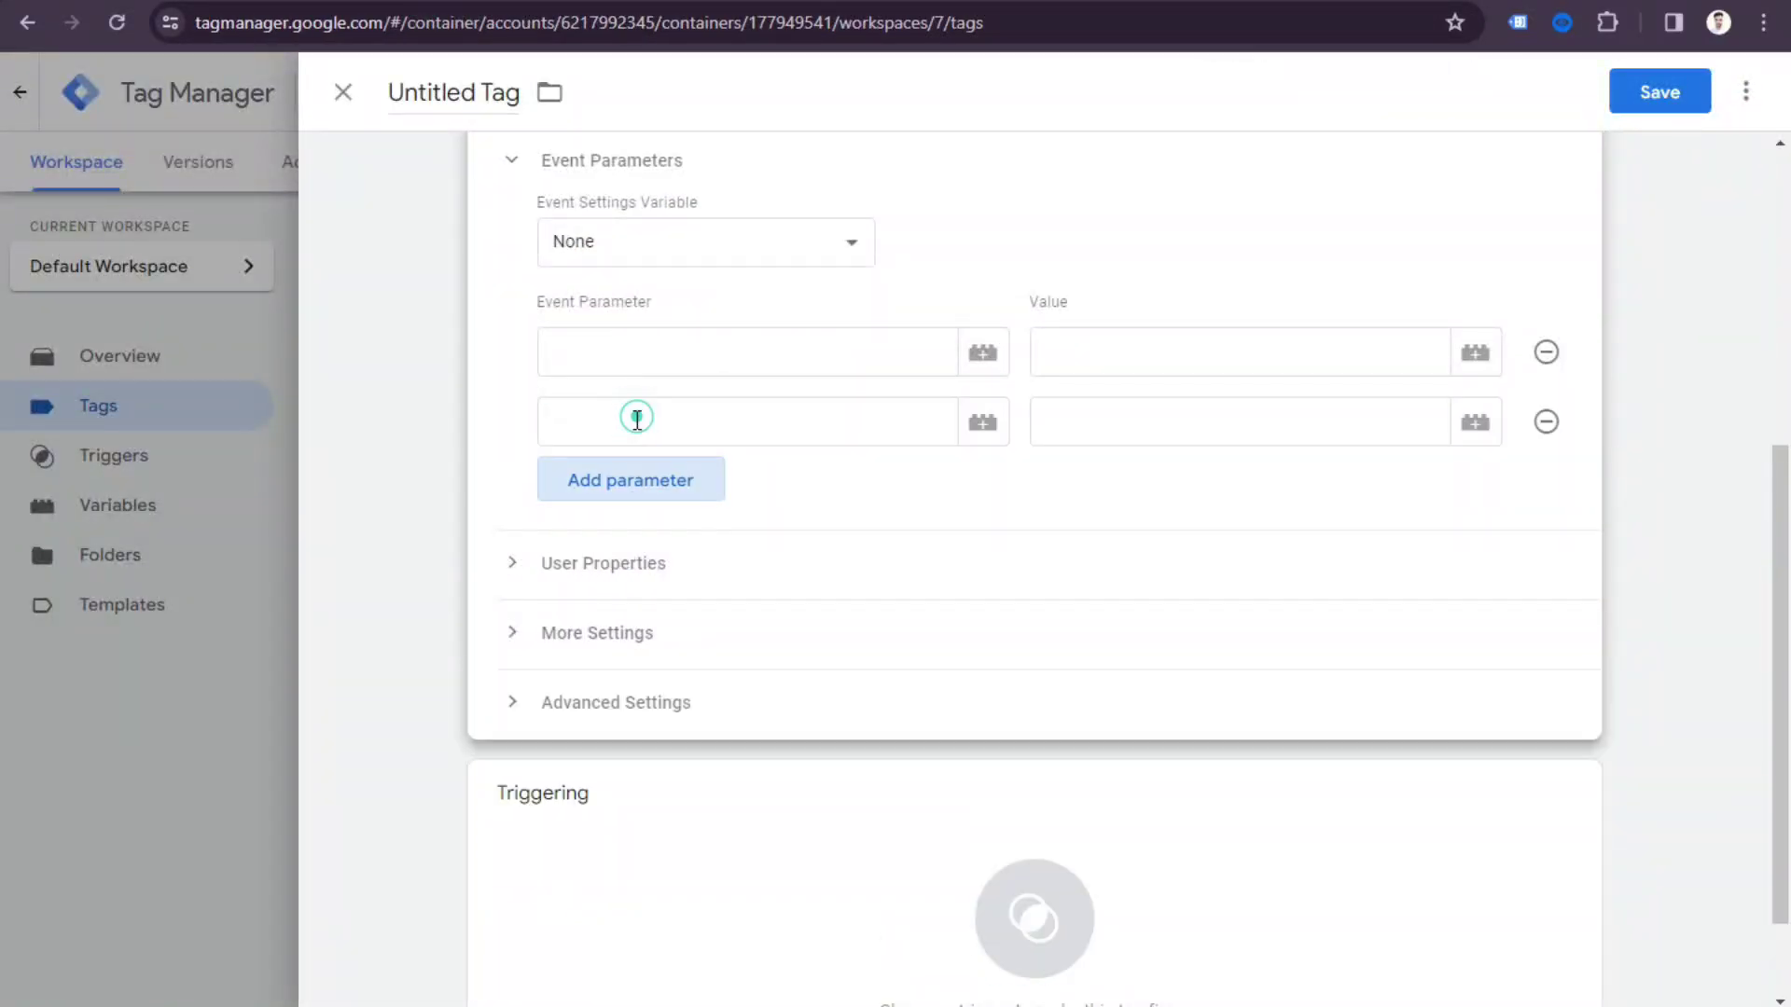
{"action": "left_click", "coordinate": [640, 483]}
{"action": "left_click", "coordinate": [650, 550]}
{"action": "left_click", "coordinate": [665, 617]}
{"action": "left_click", "coordinate": [672, 688]}
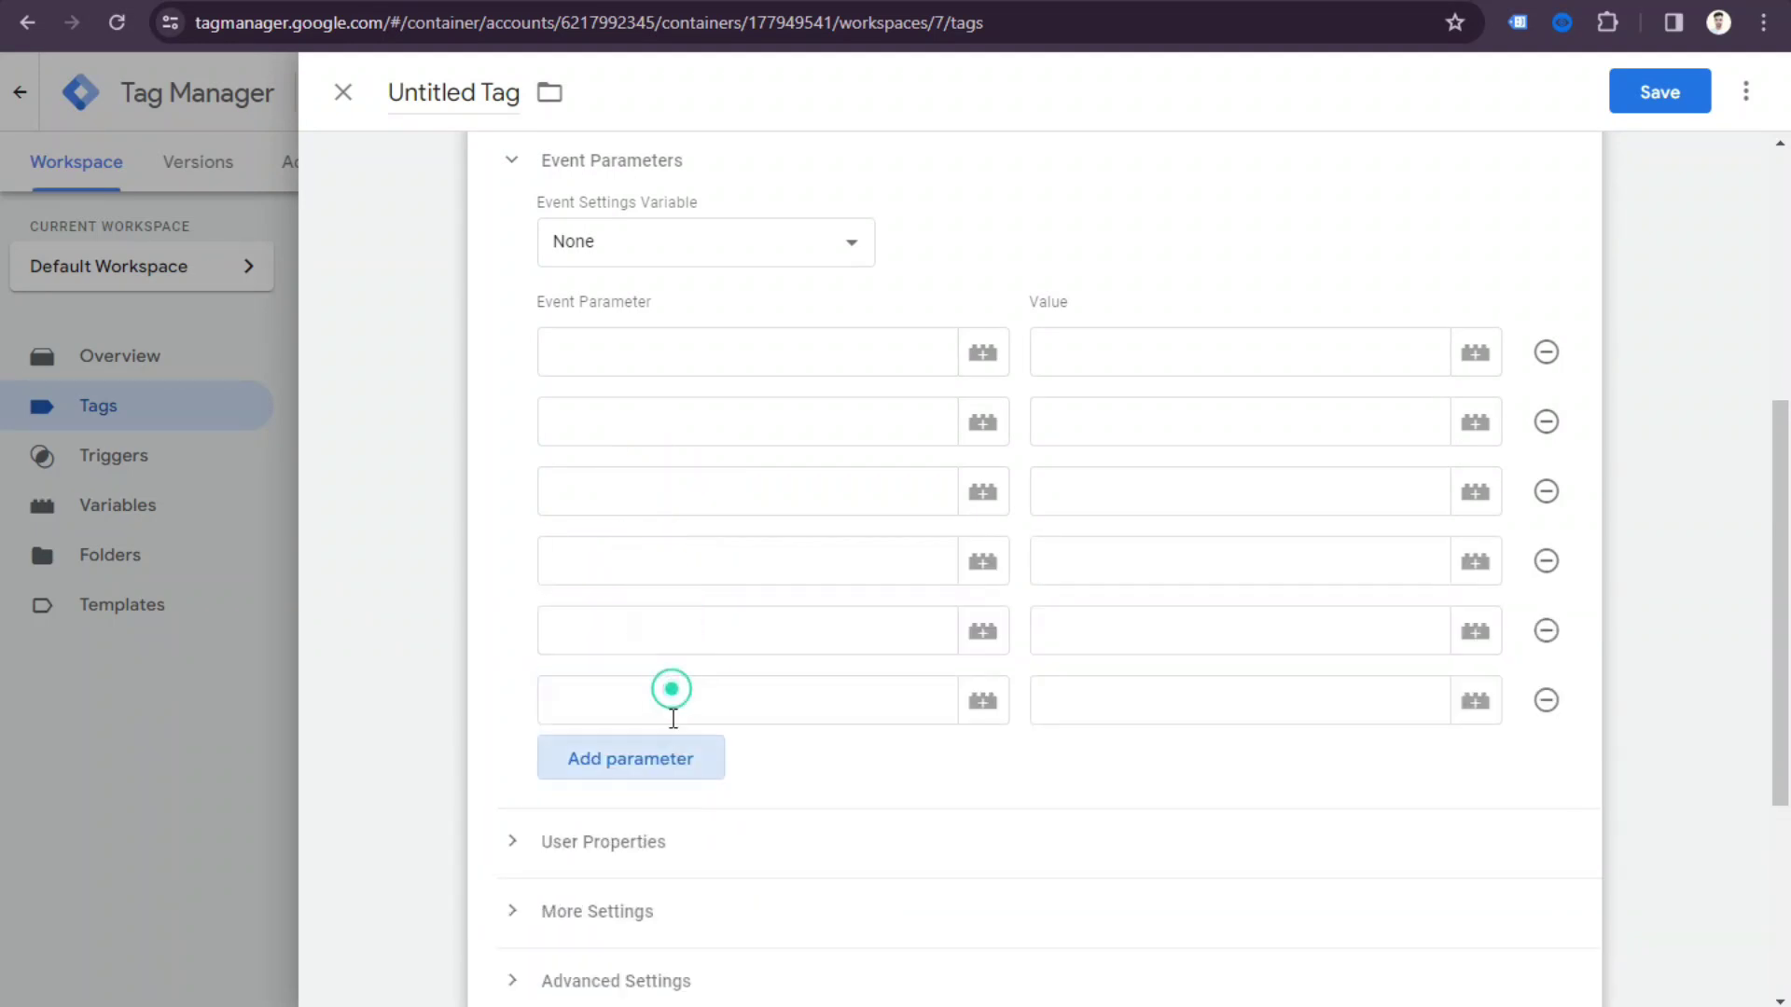
Copy the parameter name items from the GA4 reference into the first event parameter row.
{"action": "key", "text": "ctrl+Tab"}
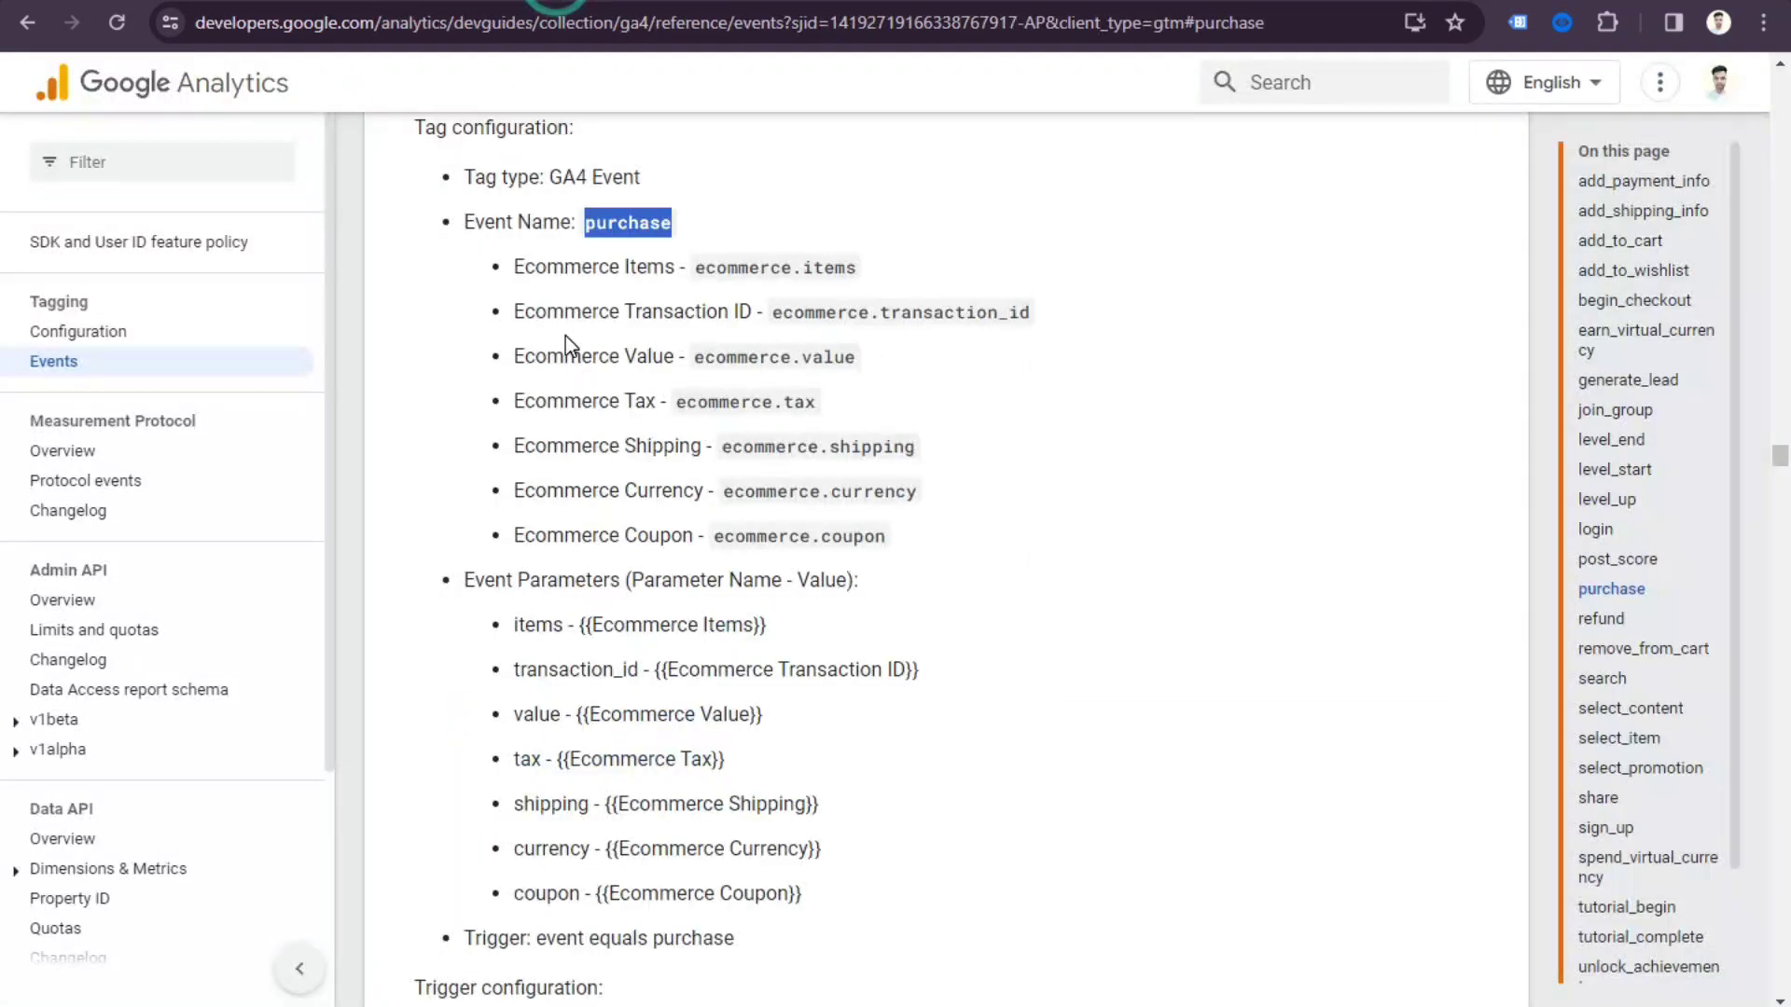
{"action": "left_click", "coordinate": [602, 584]}
{"action": "scroll", "coordinate": [597, 644], "scroll_direction": "down", "scroll_amount": 2}
{"action": "double_click", "coordinate": [537, 417]}
{"action": "right_click", "coordinate": [541, 421]}
{"action": "left_click", "coordinate": [569, 434]}
{"action": "key", "text": "ctrl+Tab"}
{"action": "left_click", "coordinate": [656, 352]}
{"action": "key", "text": "ctrl+v"}
Copy the parameter name transaction_id from the GA4 reference into the second event parameter row.
{"action": "key", "text": "ctrl+Tab"}
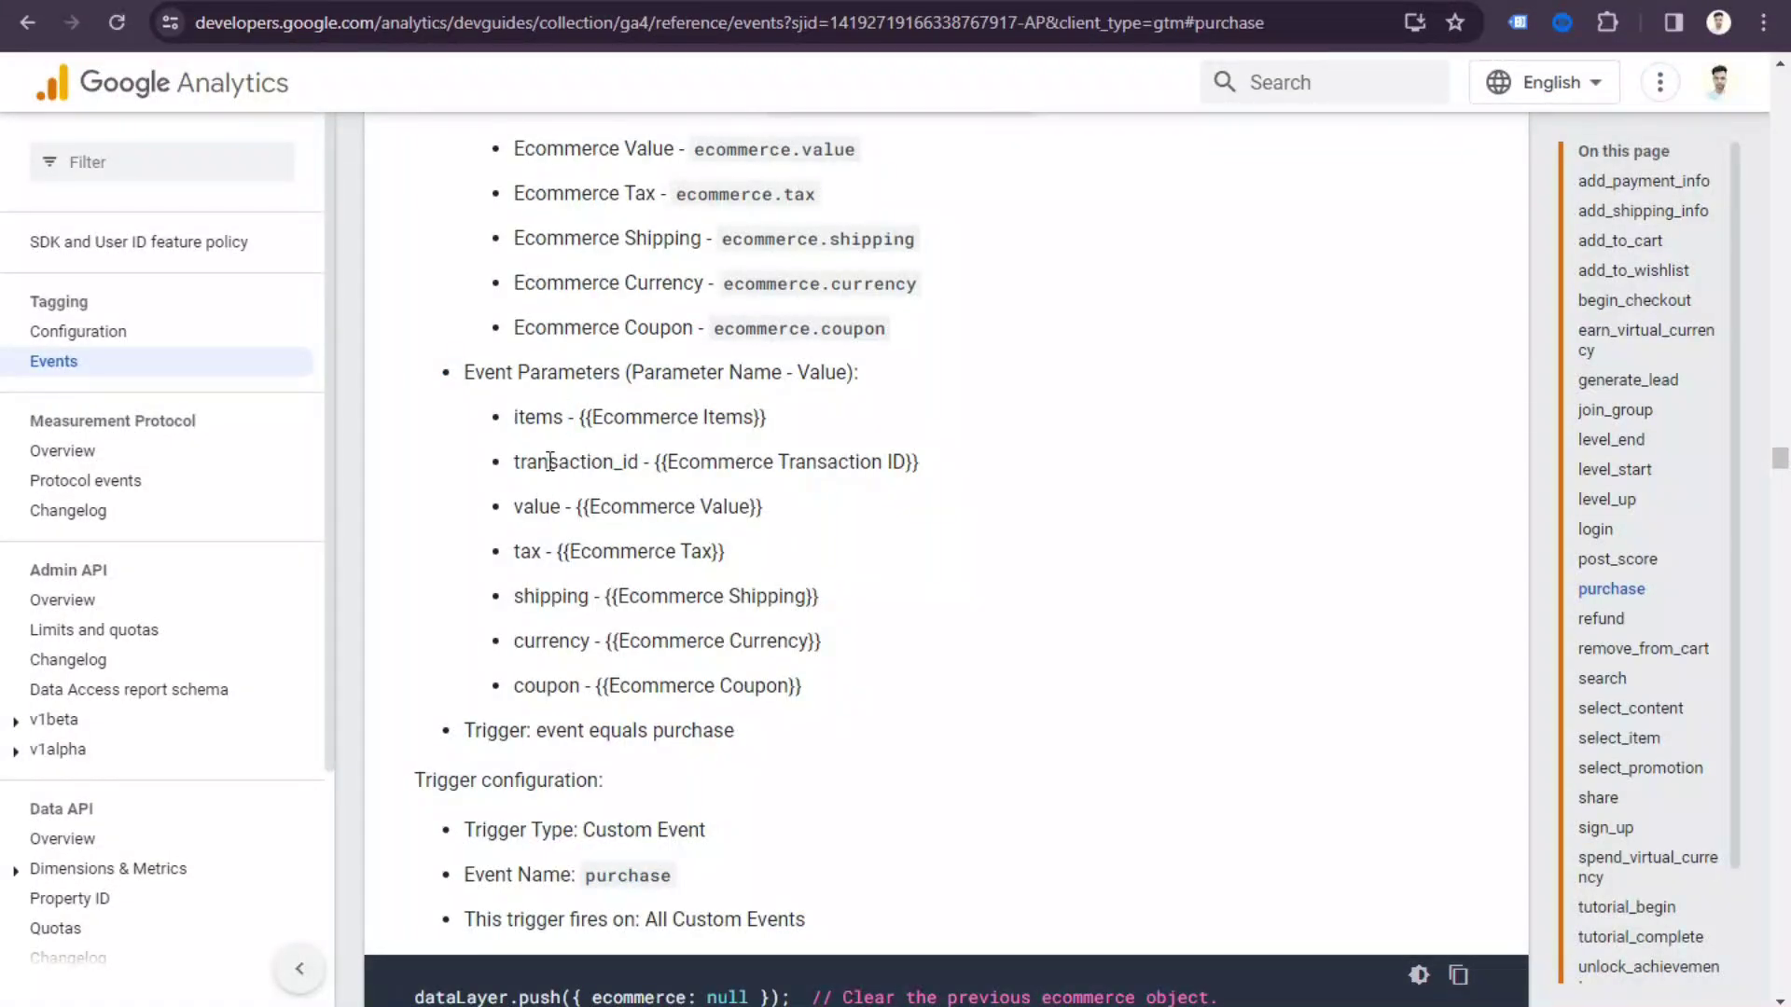
{"action": "double_click", "coordinate": [542, 464]}
{"action": "right_click", "coordinate": [539, 458]}
{"action": "left_click", "coordinate": [595, 485]}
{"action": "key", "text": "ctrl+Tab"}
{"action": "left_click", "coordinate": [596, 416]}
{"action": "key", "text": "ctrl+v"}
Copy the parameter name value from the GA4 reference into the third event parameter row.
{"action": "key", "text": "ctrl+Tab"}
{"action": "left_click", "coordinate": [530, 506]}
{"action": "double_click", "coordinate": [530, 507]}
{"action": "right_click", "coordinate": [530, 506]}
{"action": "left_click", "coordinate": [573, 523]}
{"action": "key", "text": "ctrl+Tab"}
{"action": "key", "text": "ctrl+v"}
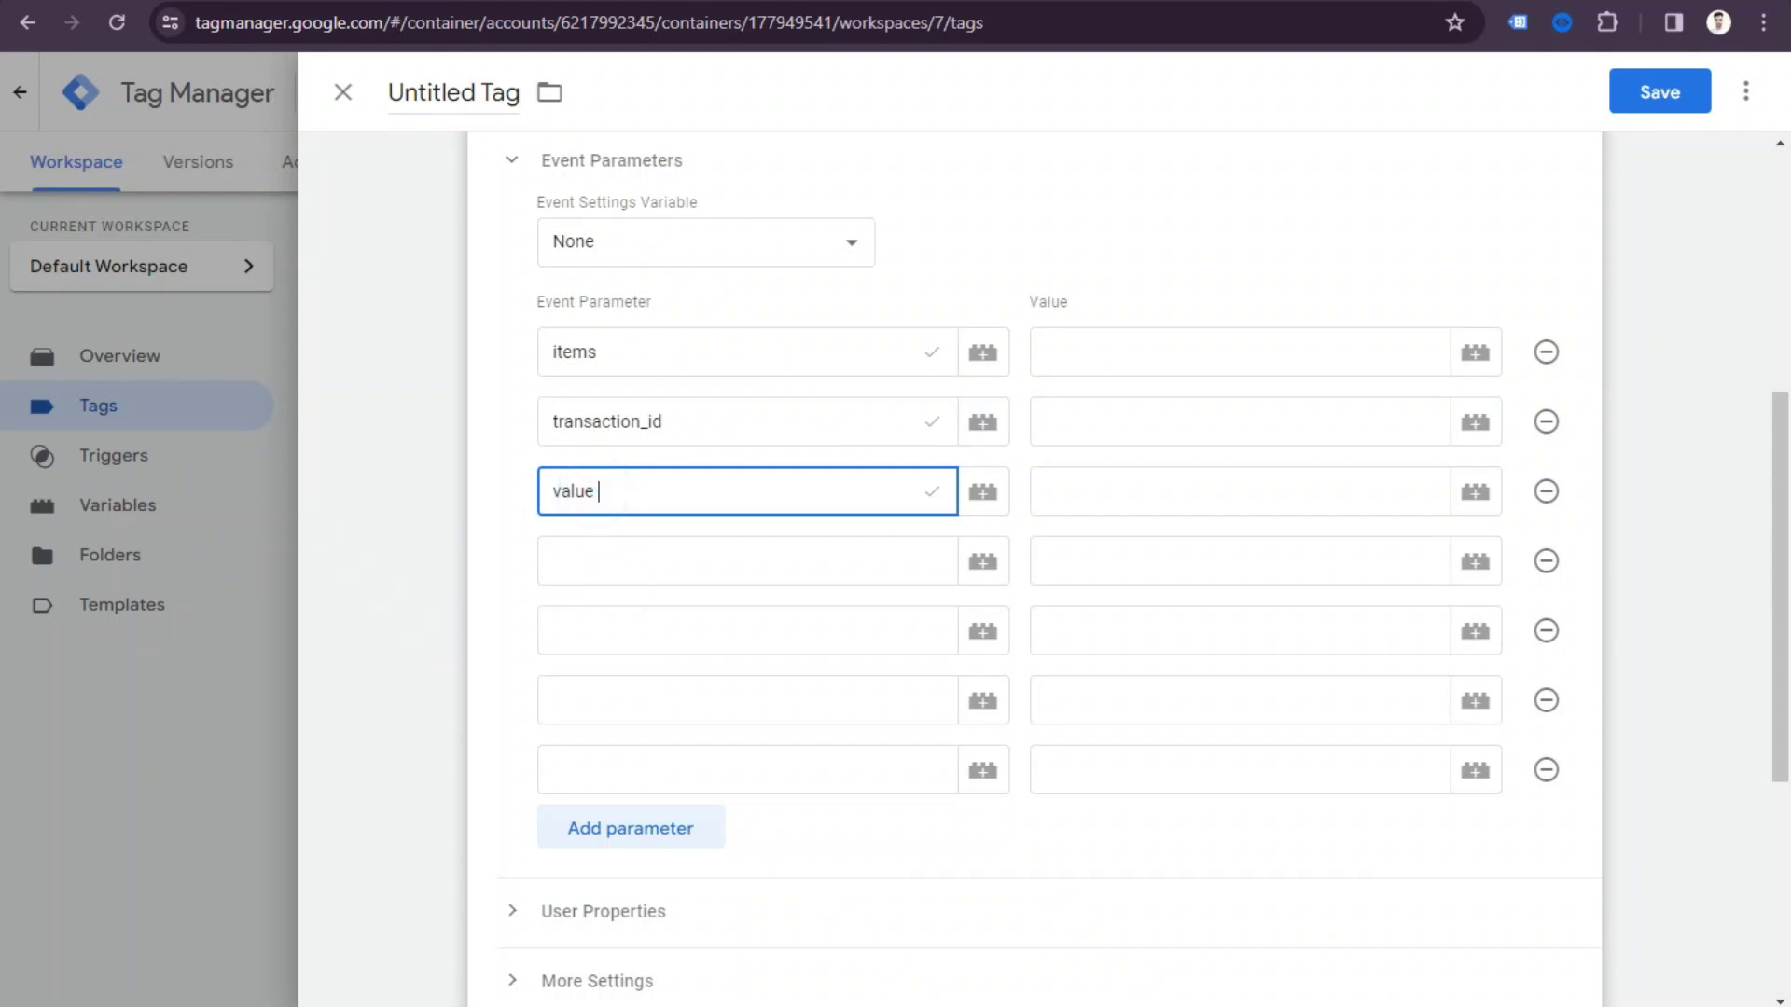
Copy the parameter name tax from the GA4 reference into the fourth event parameter row.
{"action": "key", "text": "alt+Tab"}
{"action": "right_click", "coordinate": [529, 560]}
{"action": "double_click", "coordinate": [527, 552]}
{"action": "right_click", "coordinate": [528, 553]}
{"action": "left_click", "coordinate": [575, 577]}
{"action": "key", "text": "alt+Tab"}
{"action": "left_click", "coordinate": [583, 560]}
{"action": "key", "text": "ctrl+v"}
Copy the parameter name shipping from the GA4 reference into the fifth event parameter row.
{"action": "key", "text": "alt+Tab"}
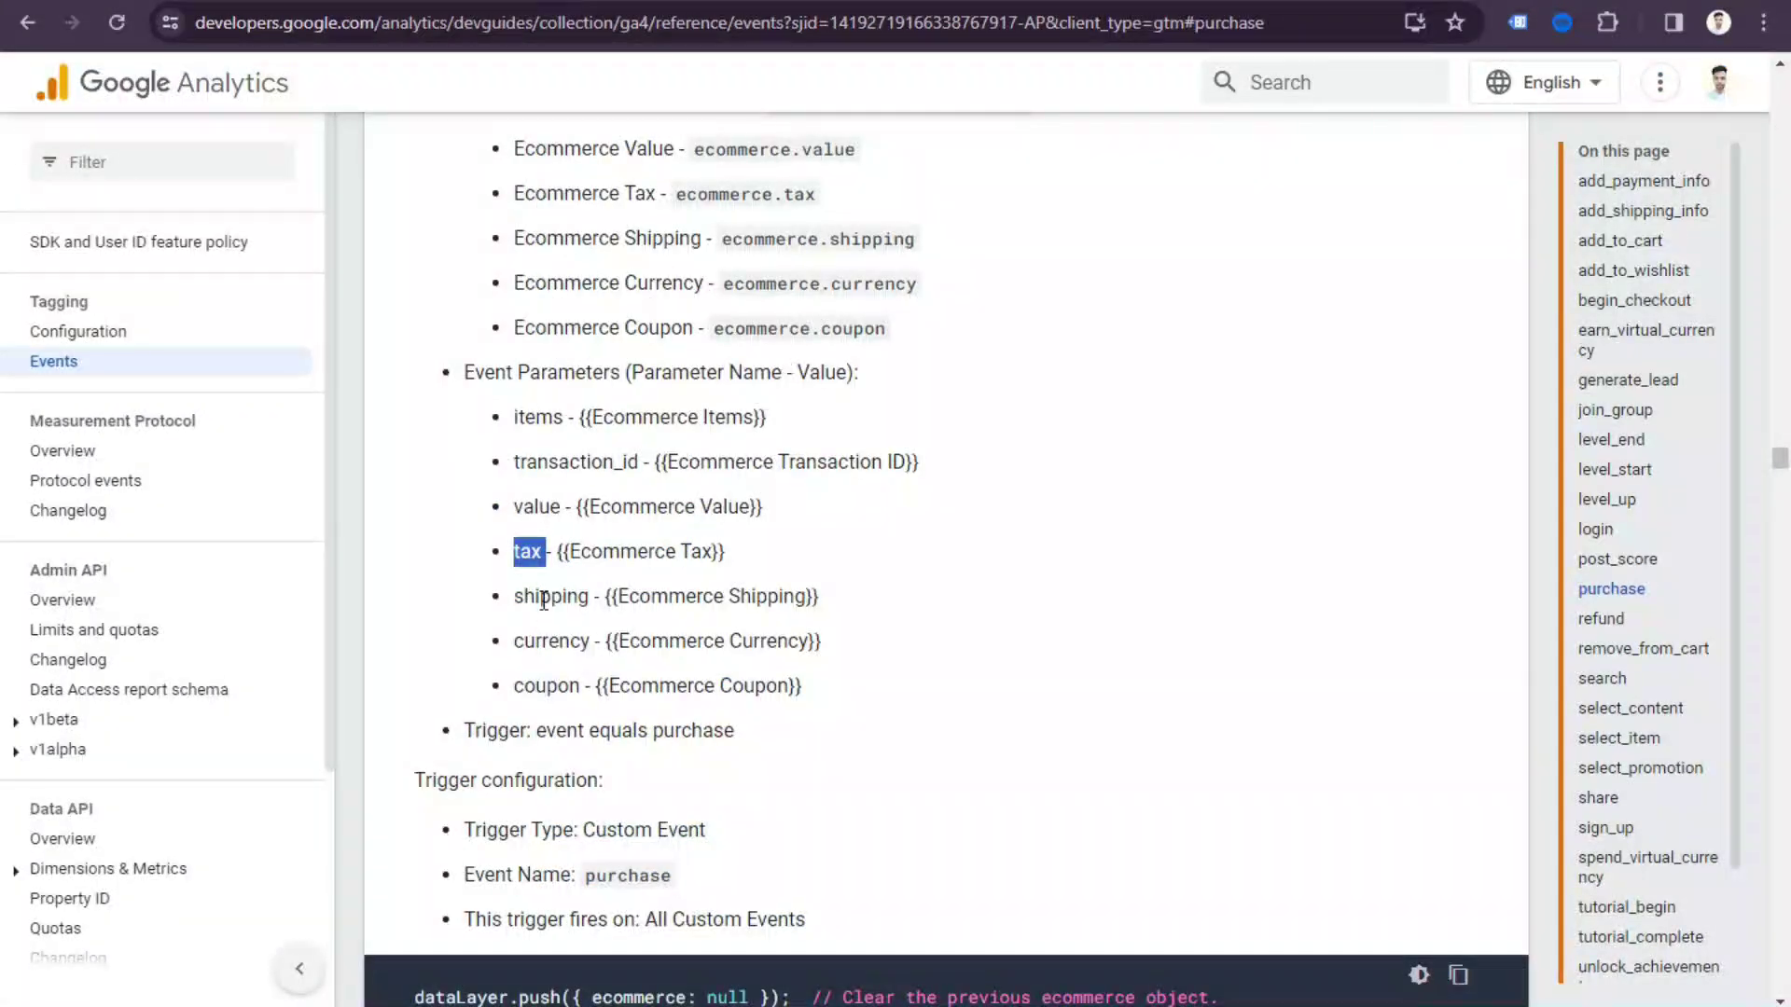
{"action": "double_click", "coordinate": [541, 597]}
{"action": "right_click", "coordinate": [540, 600]}
{"action": "left_click", "coordinate": [590, 618]}
{"action": "key", "text": "alt+Tab"}
{"action": "left_click", "coordinate": [660, 627]}
{"action": "key", "text": "ctrl+v"}
Copy the parameter name currency from the GA4 reference into the sixth event parameter row.
{"action": "key", "text": "alt+Tab"}
{"action": "right_click", "coordinate": [552, 643]}
{"action": "double_click", "coordinate": [552, 644]}
{"action": "right_click", "coordinate": [558, 652]}
{"action": "left_click", "coordinate": [597, 666]}
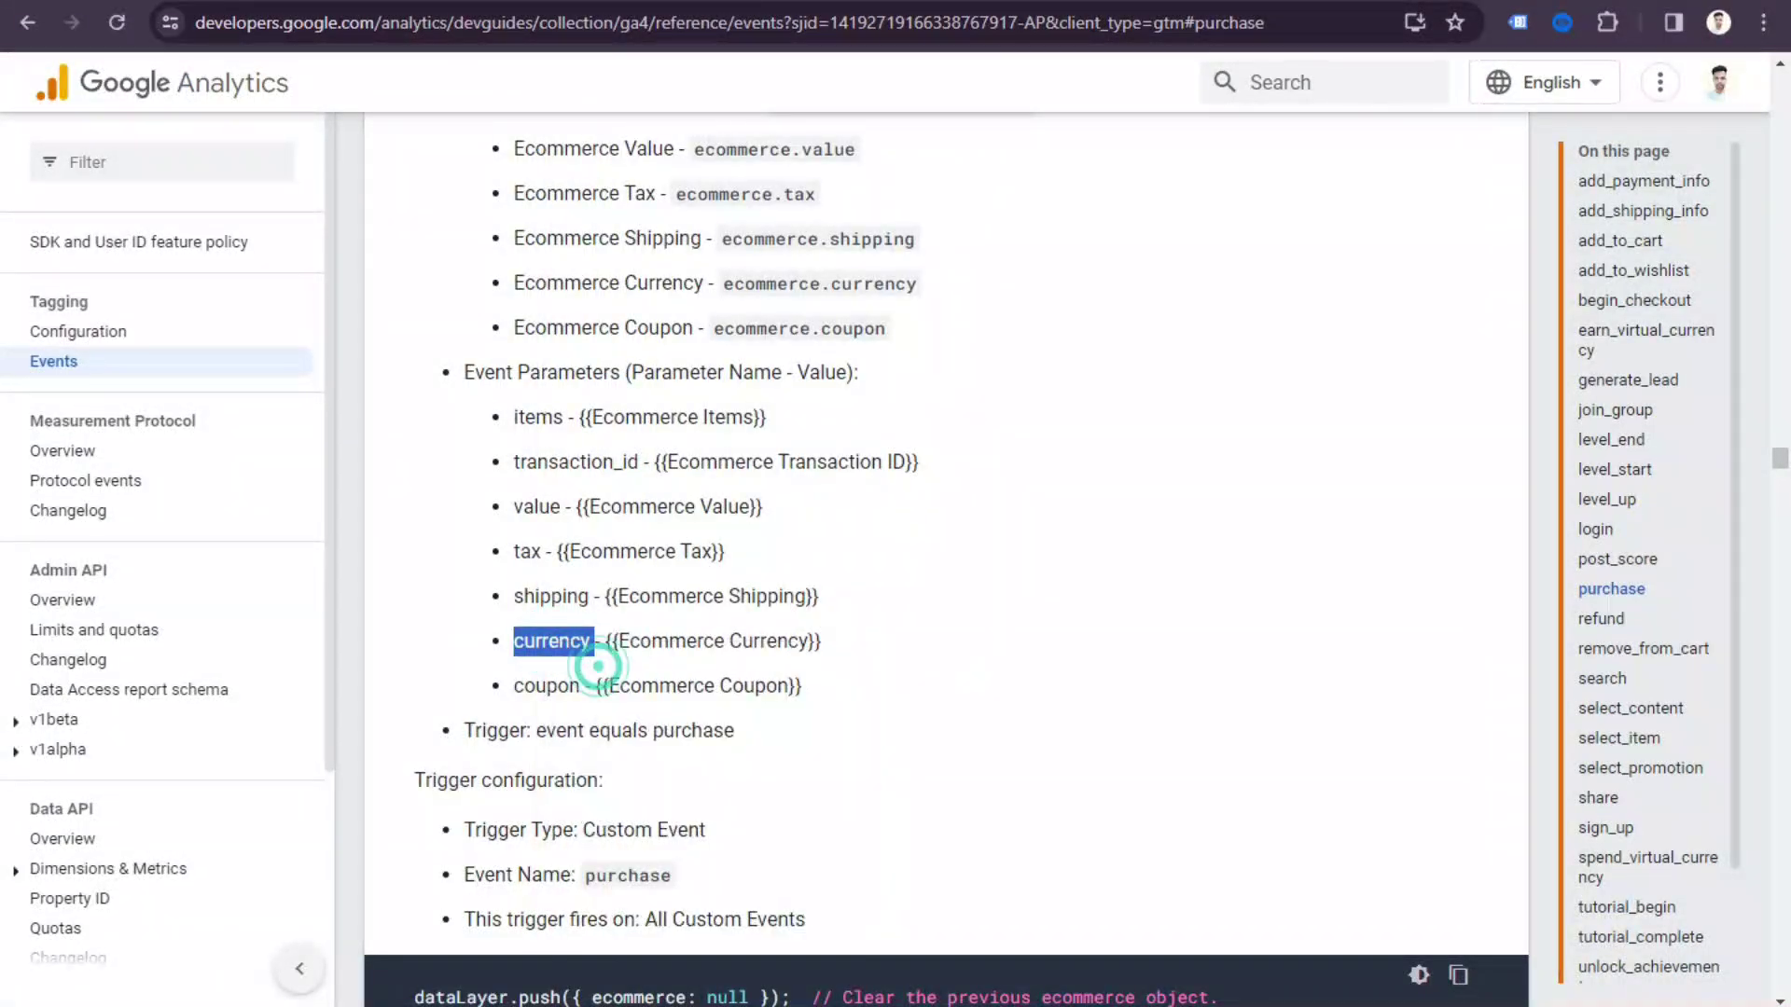
{"action": "key", "text": "alt+Tab"}
{"action": "left_click", "coordinate": [686, 589]}
{"action": "left_click", "coordinate": [668, 695]}
{"action": "key", "text": "ctrl+v"}
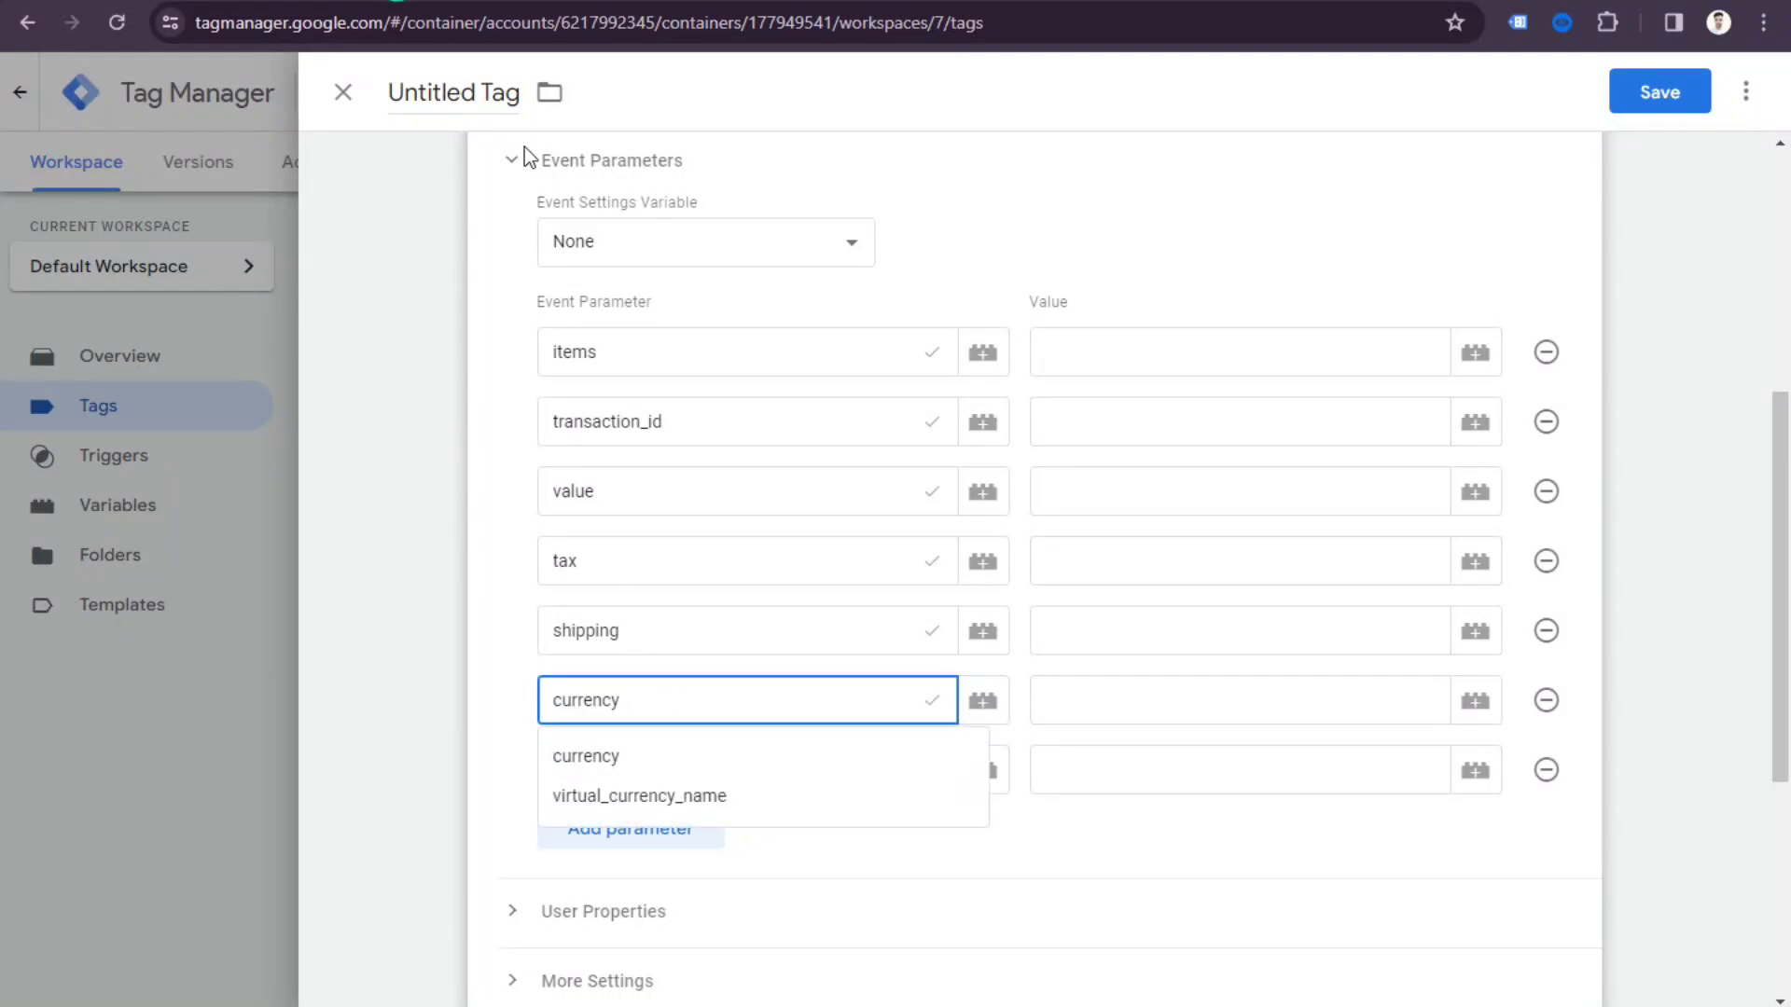
{"action": "left_click", "coordinate": [650, 560]}
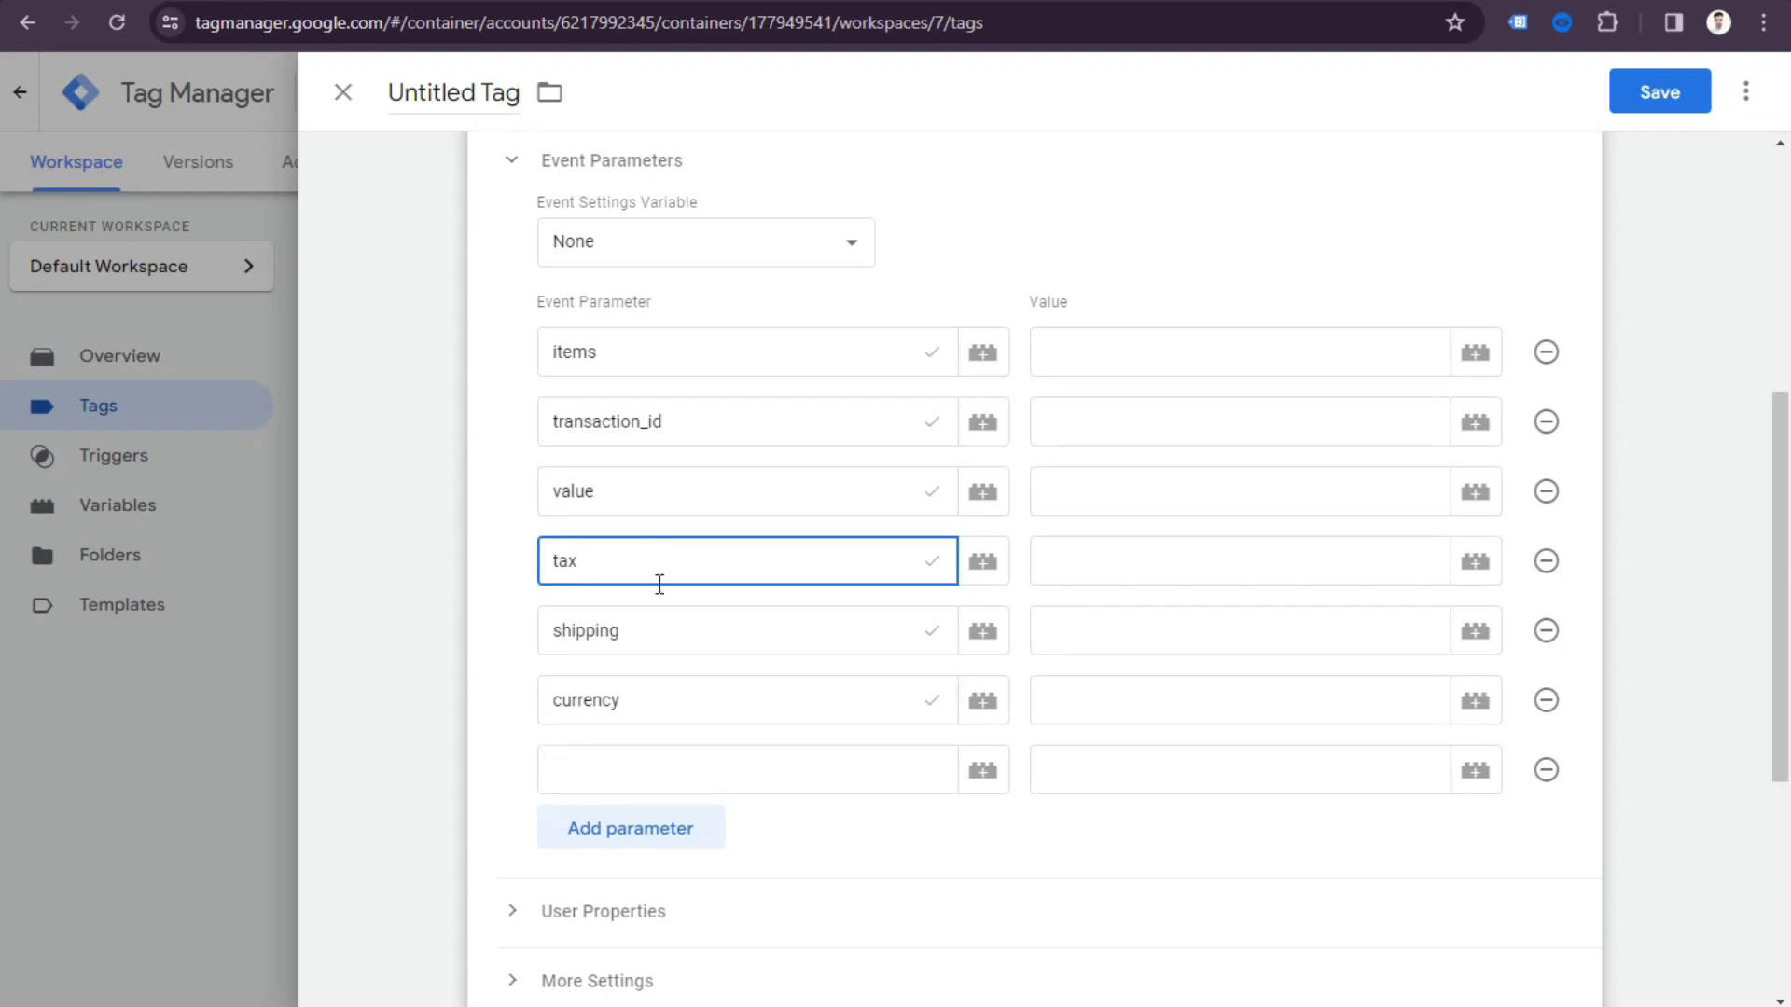
Copy the parameter name coupon from the GA4 reference into the seventh event parameter row.
{"action": "key", "text": "alt+Tab"}
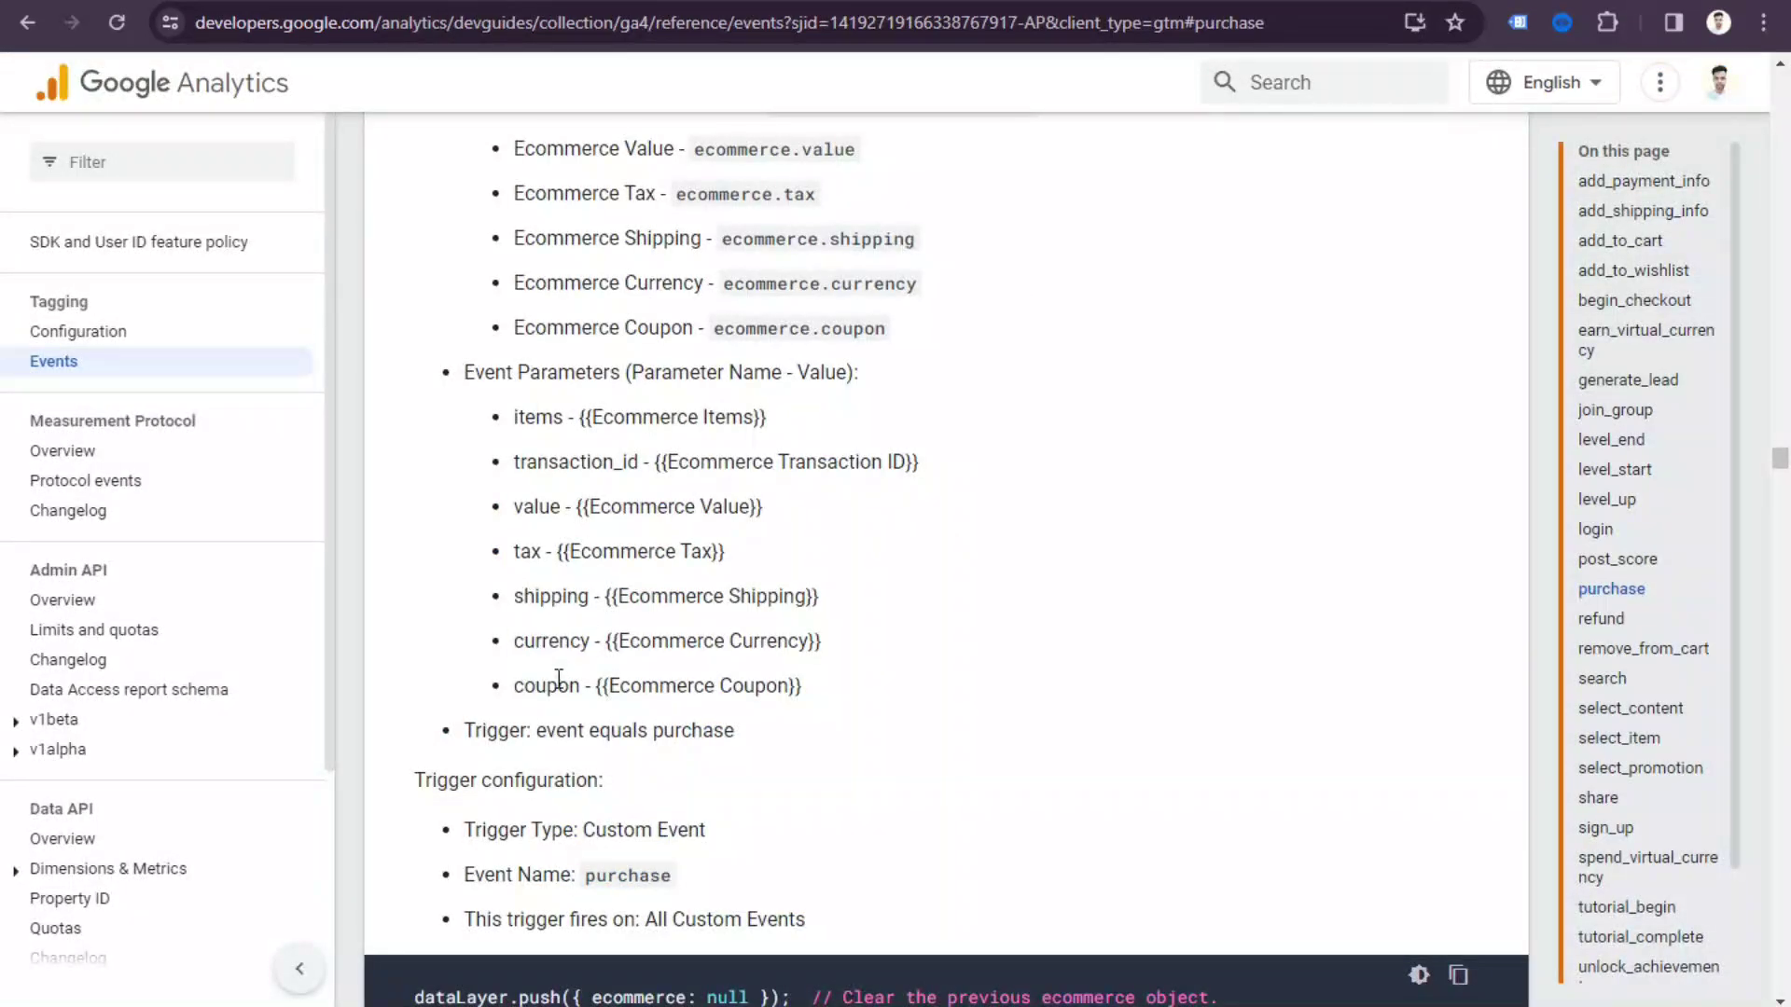
{"action": "double_click", "coordinate": [536, 687]}
{"action": "right_click", "coordinate": [573, 688]}
{"action": "left_click", "coordinate": [589, 707]}
{"action": "key", "text": "alt+Tab"}
{"action": "left_click", "coordinate": [640, 752]}
{"action": "key", "text": "ctrl+v"}
{"action": "left_click", "coordinate": [1112, 895]}
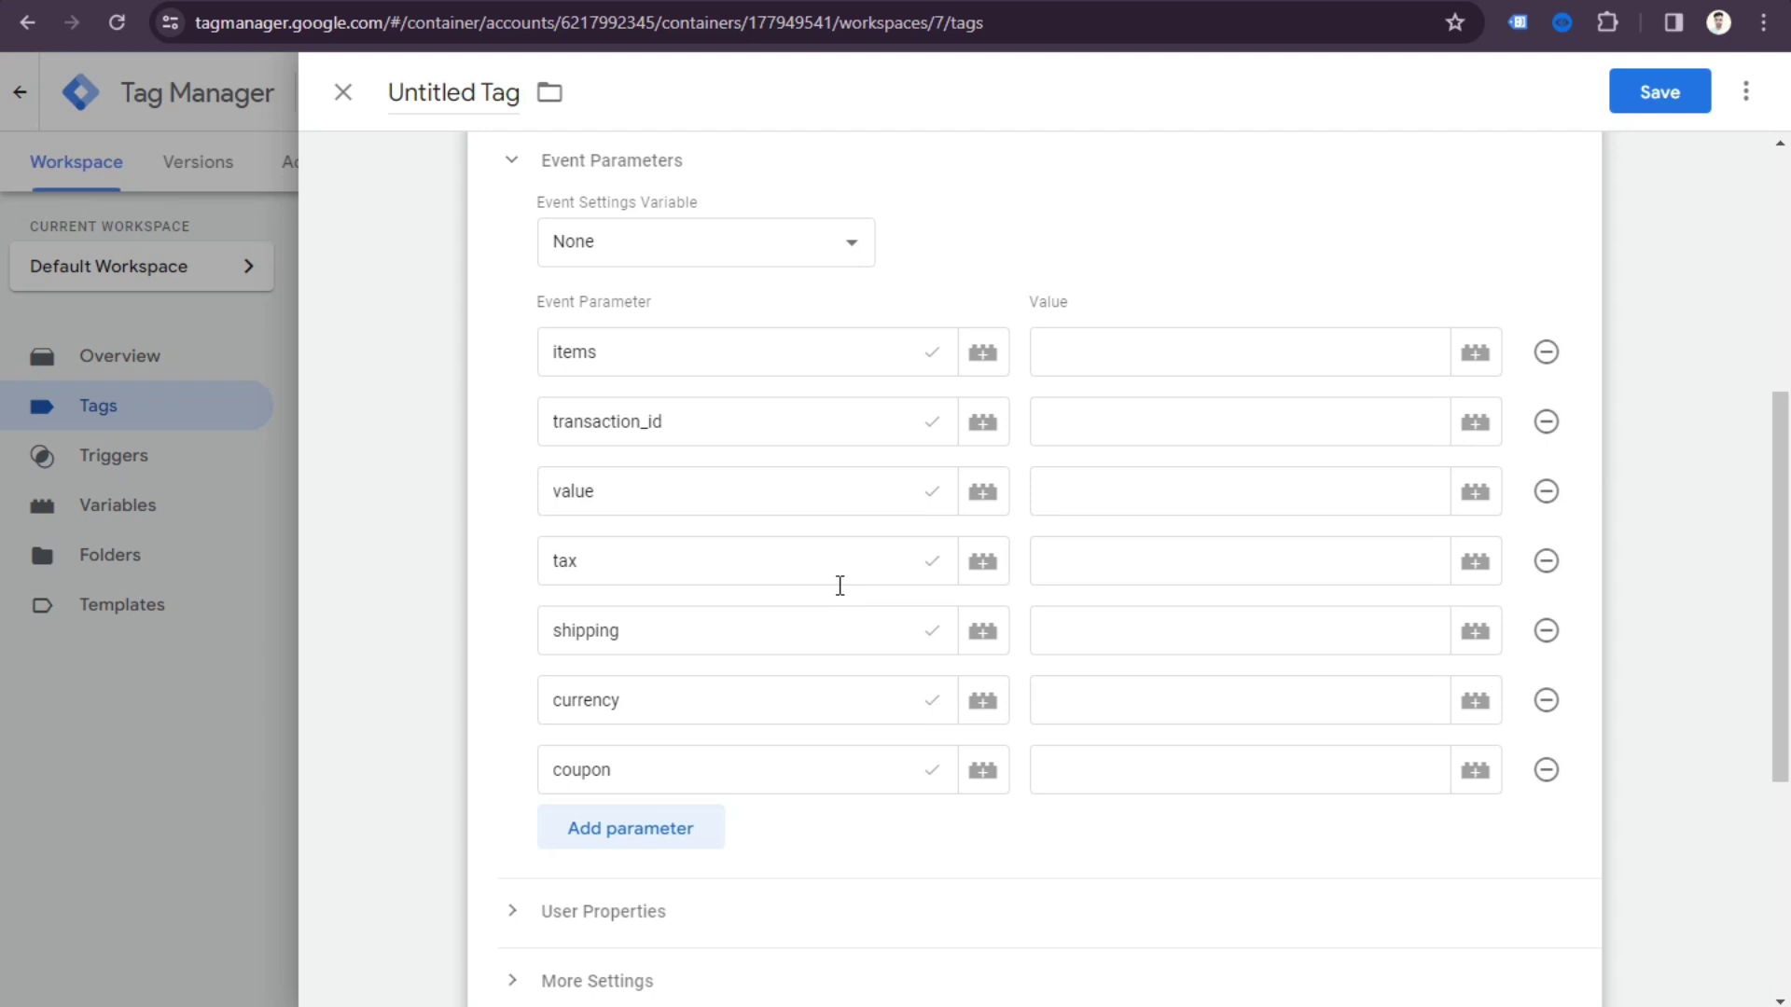
Check the parameter-to-variable pairs in the GA4 reference and set the items parameter's value to the Ecommerce Items variable.
{"action": "key", "text": "alt+Tab"}
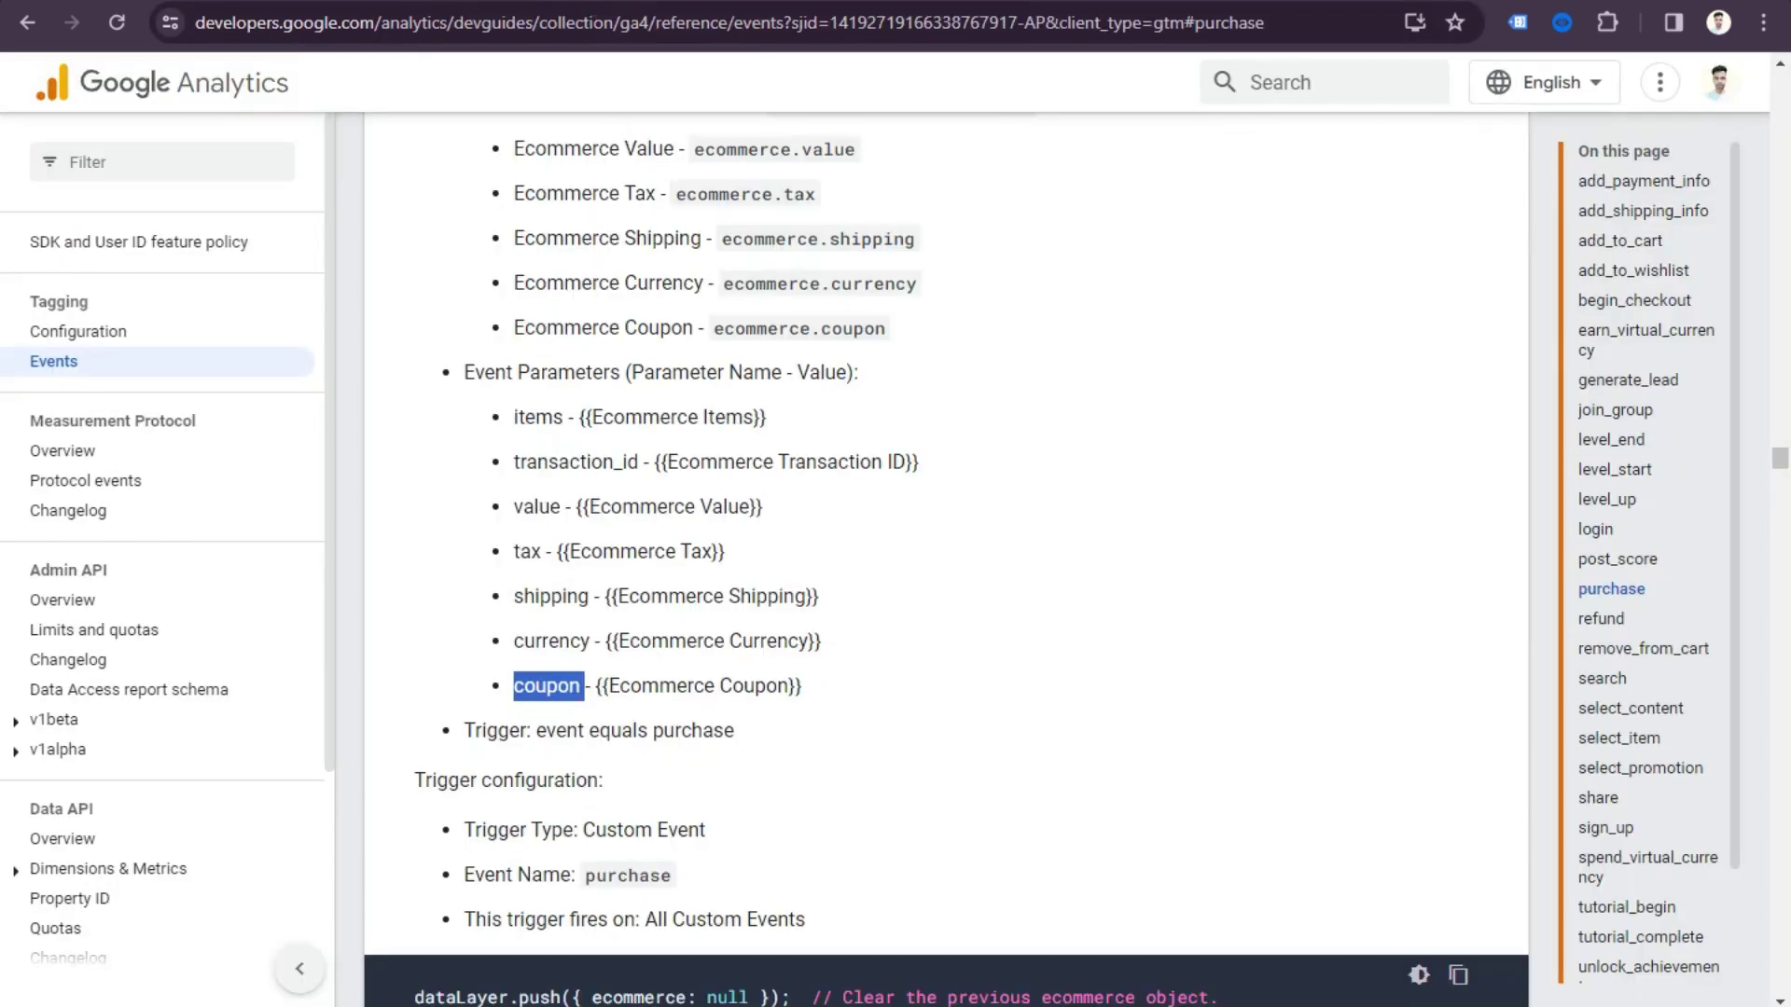
{"action": "key", "text": "alt+Tab"}
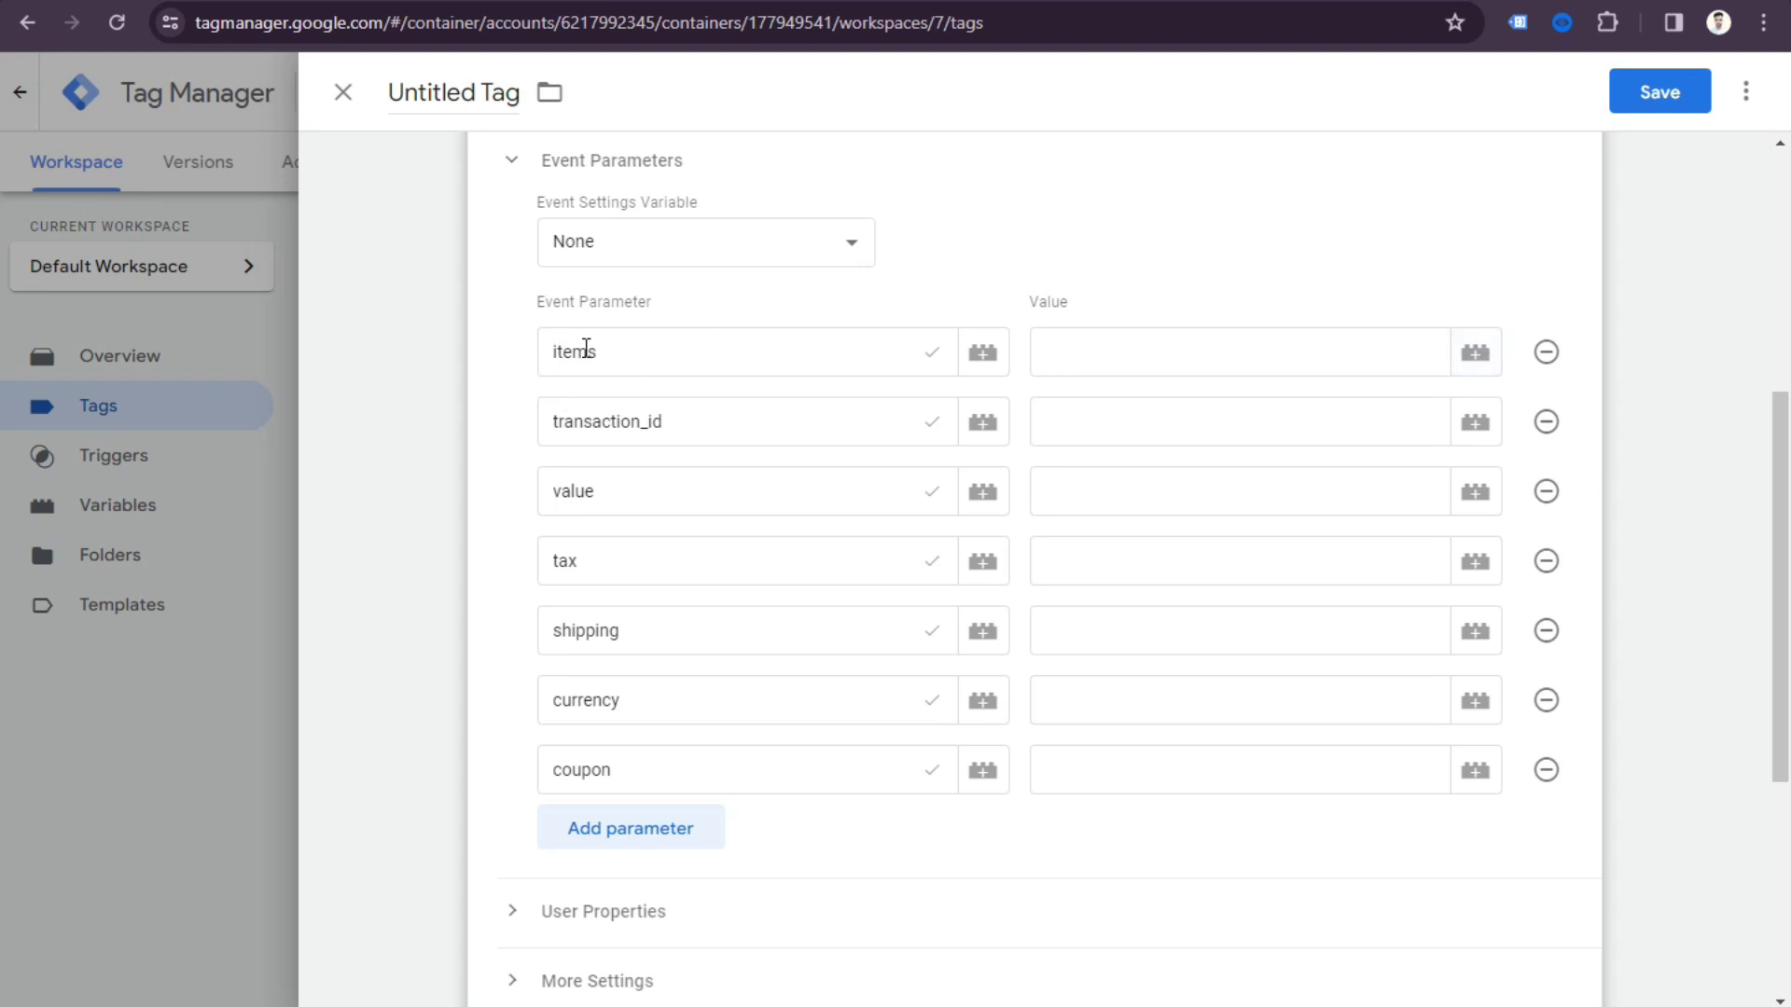
{"action": "key", "text": "alt+Tab"}
{"action": "scroll", "coordinate": [625, 578], "scroll_direction": "up", "scroll_amount": 2}
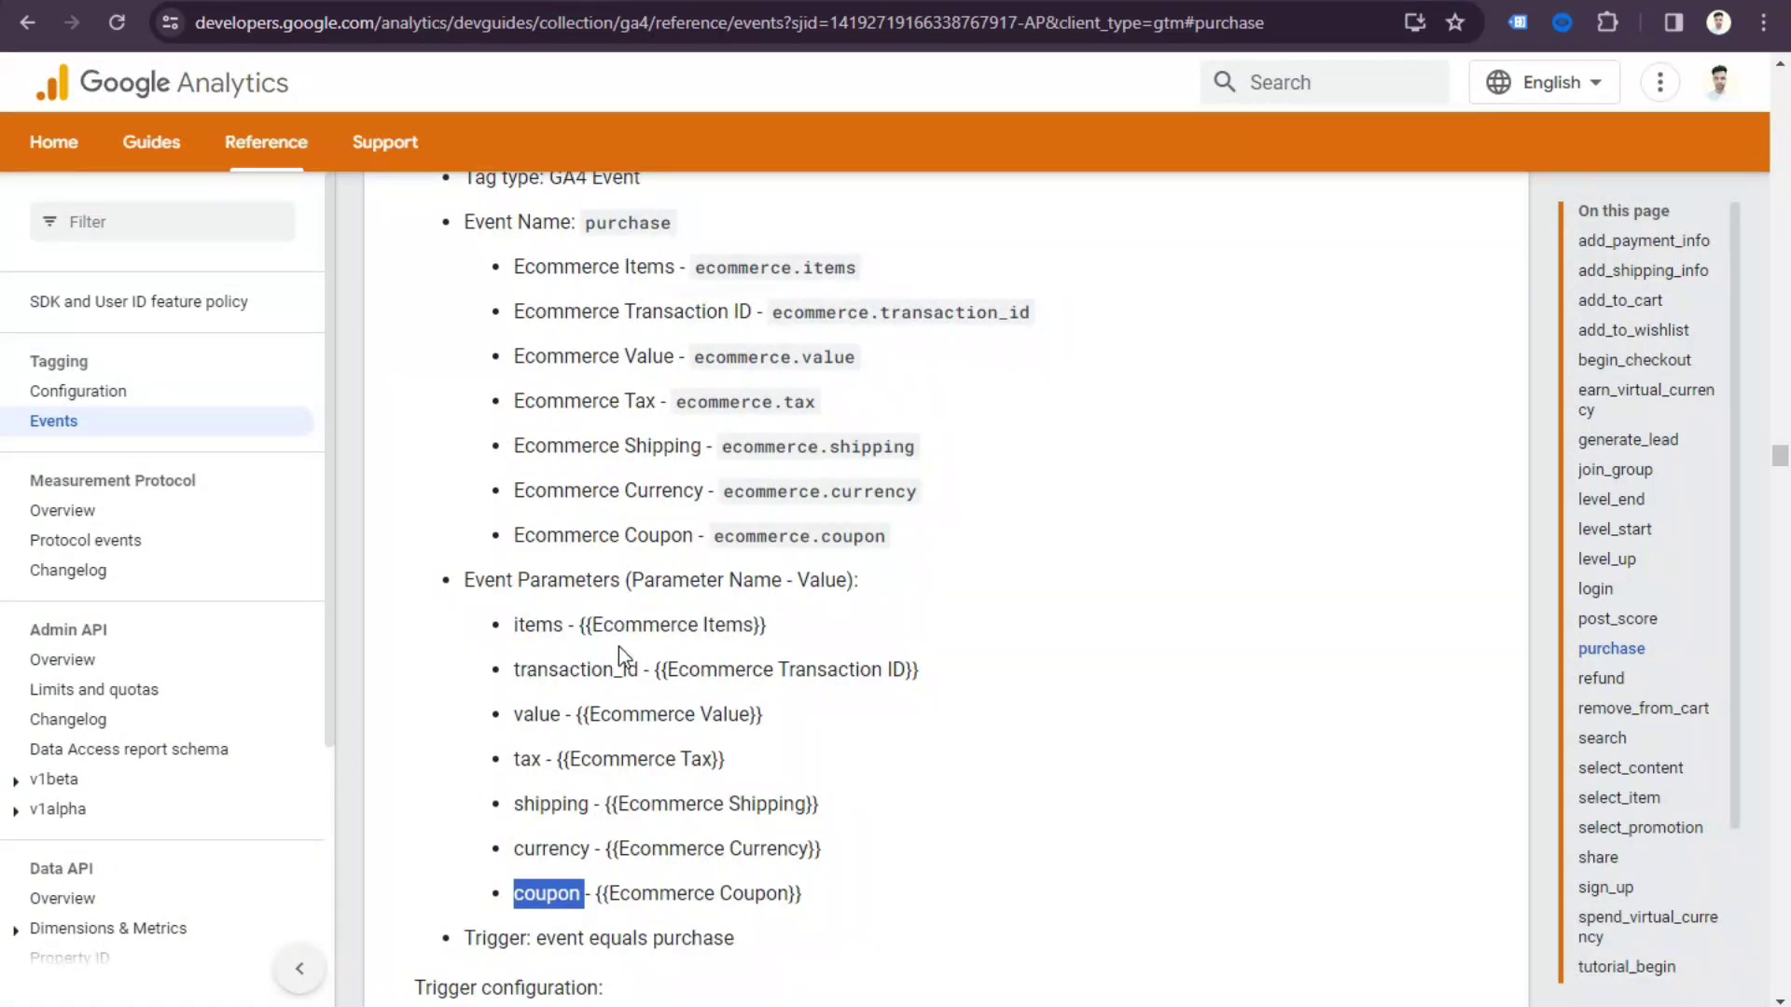
{"action": "left_click", "coordinate": [651, 642]}
{"action": "key", "text": "alt+Tab"}
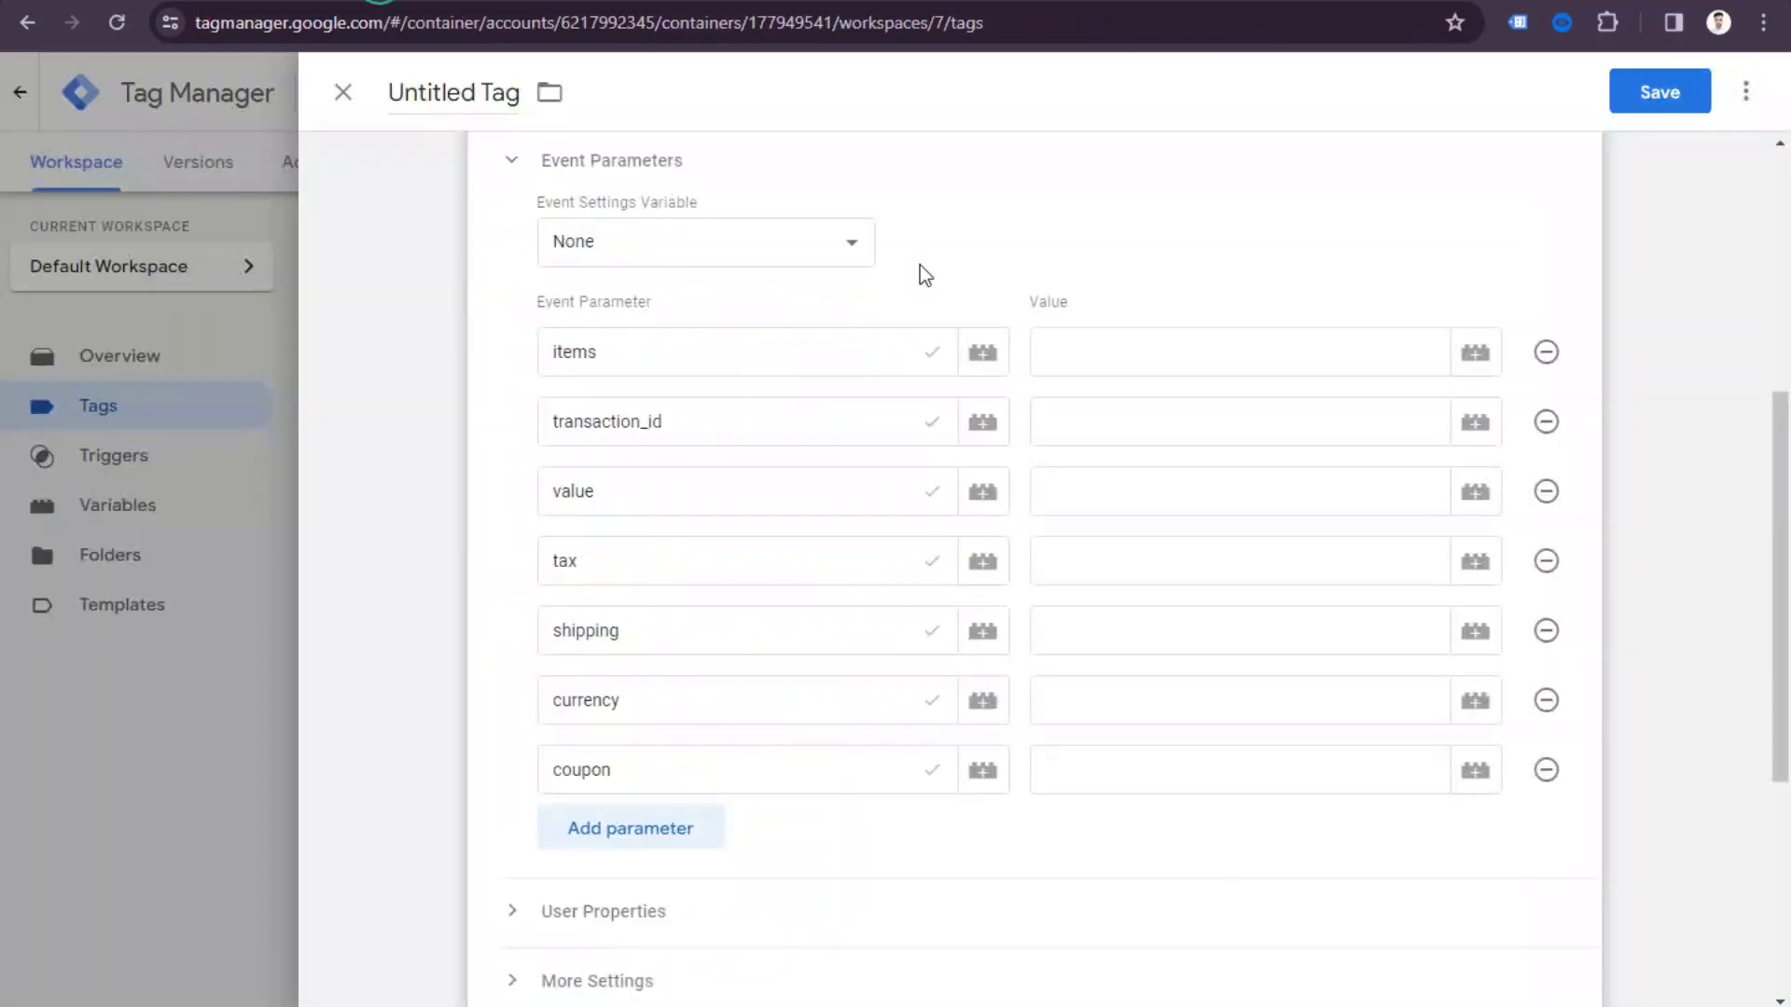
{"action": "key", "text": "alt+Tab"}
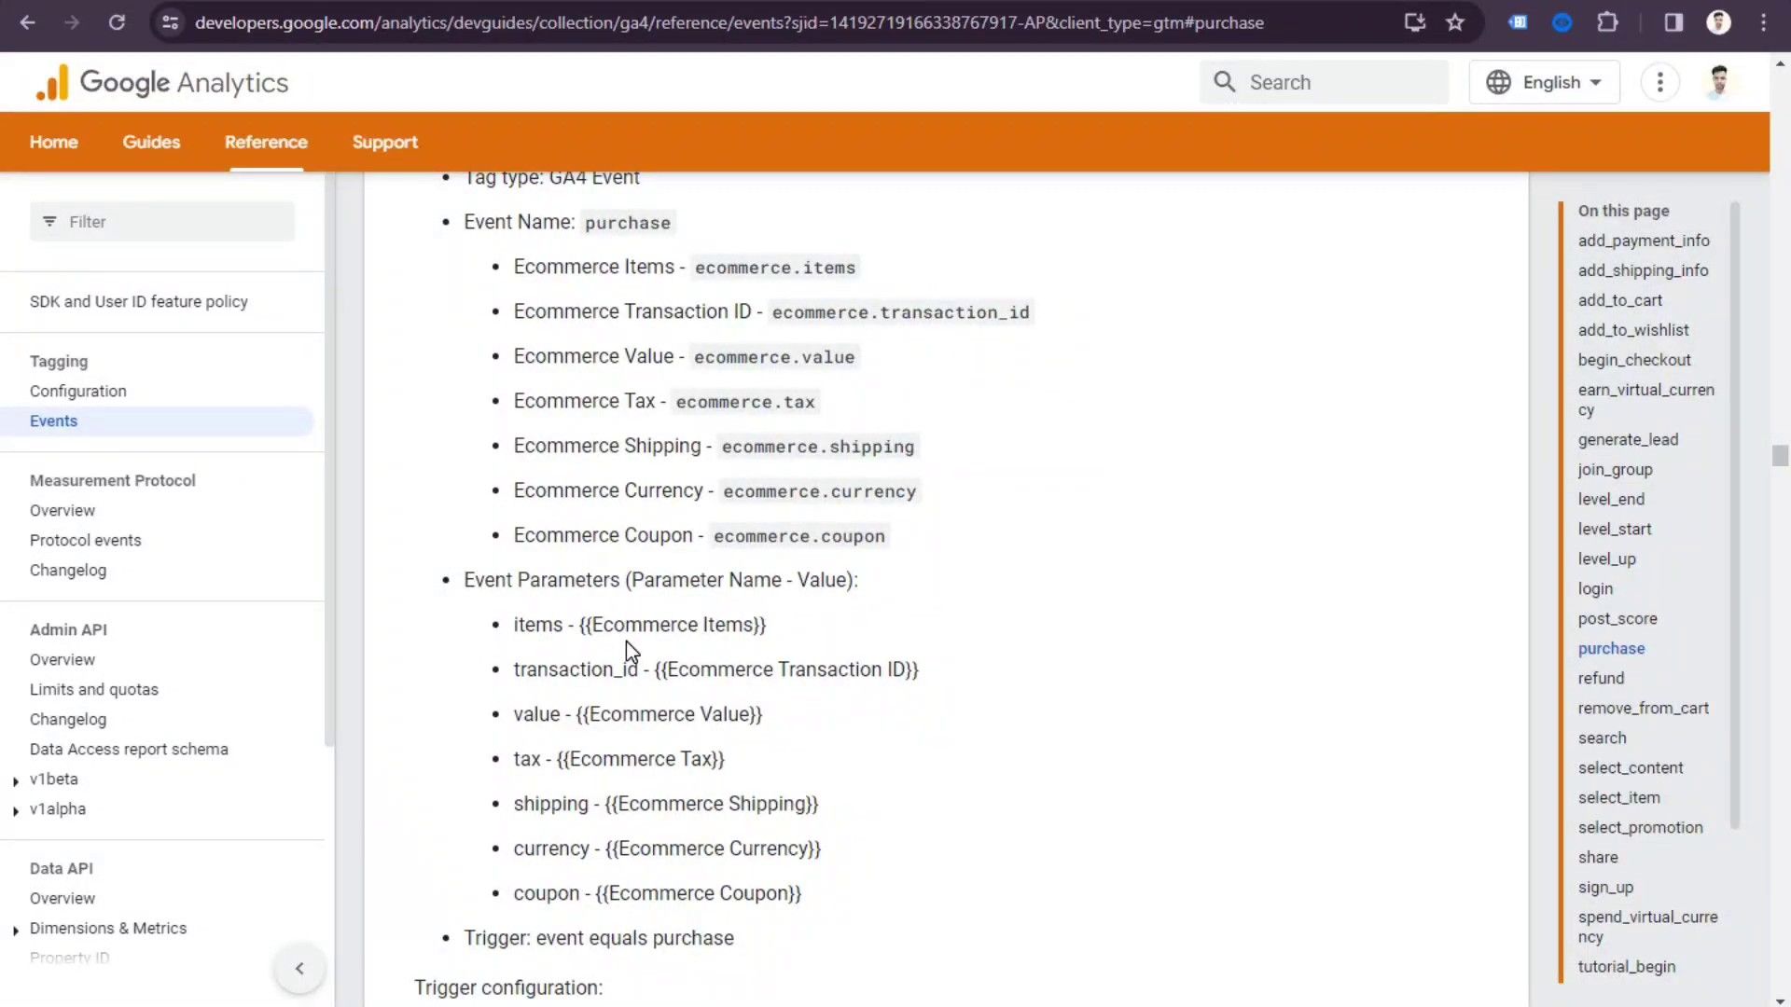
{"action": "key", "text": "alt+Tab"}
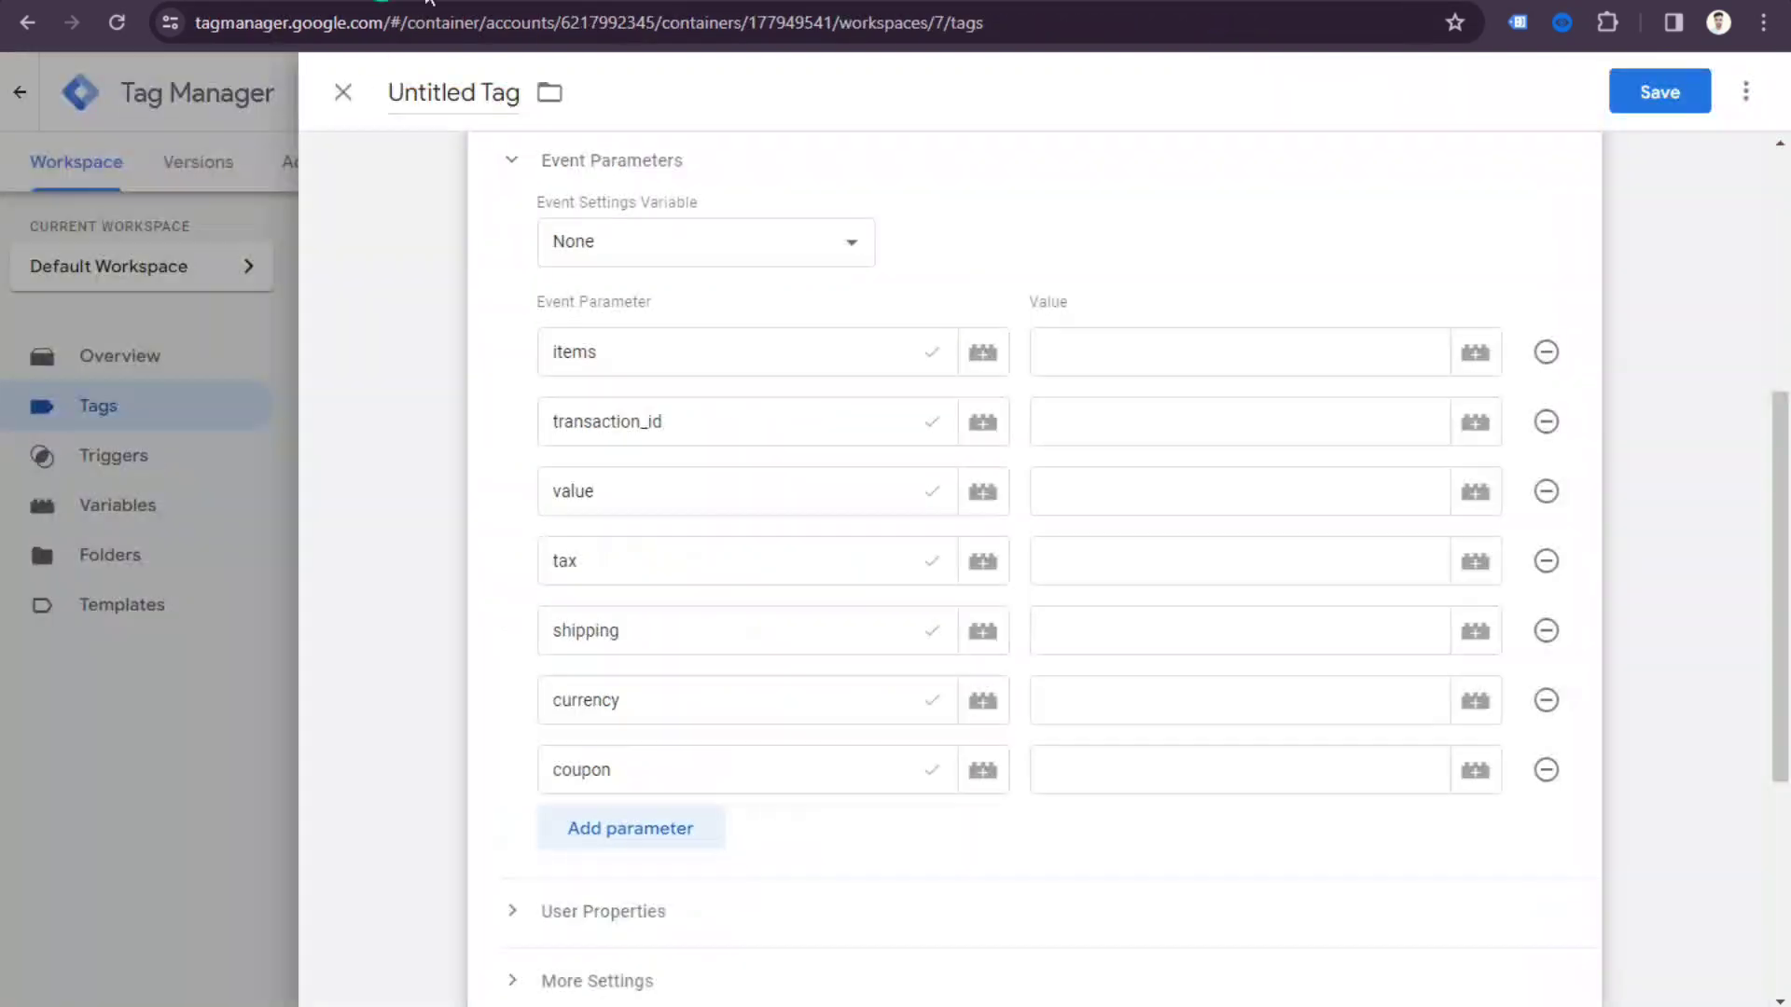
{"action": "left_click", "coordinate": [1257, 363]}
{"action": "left_click", "coordinate": [1474, 353]}
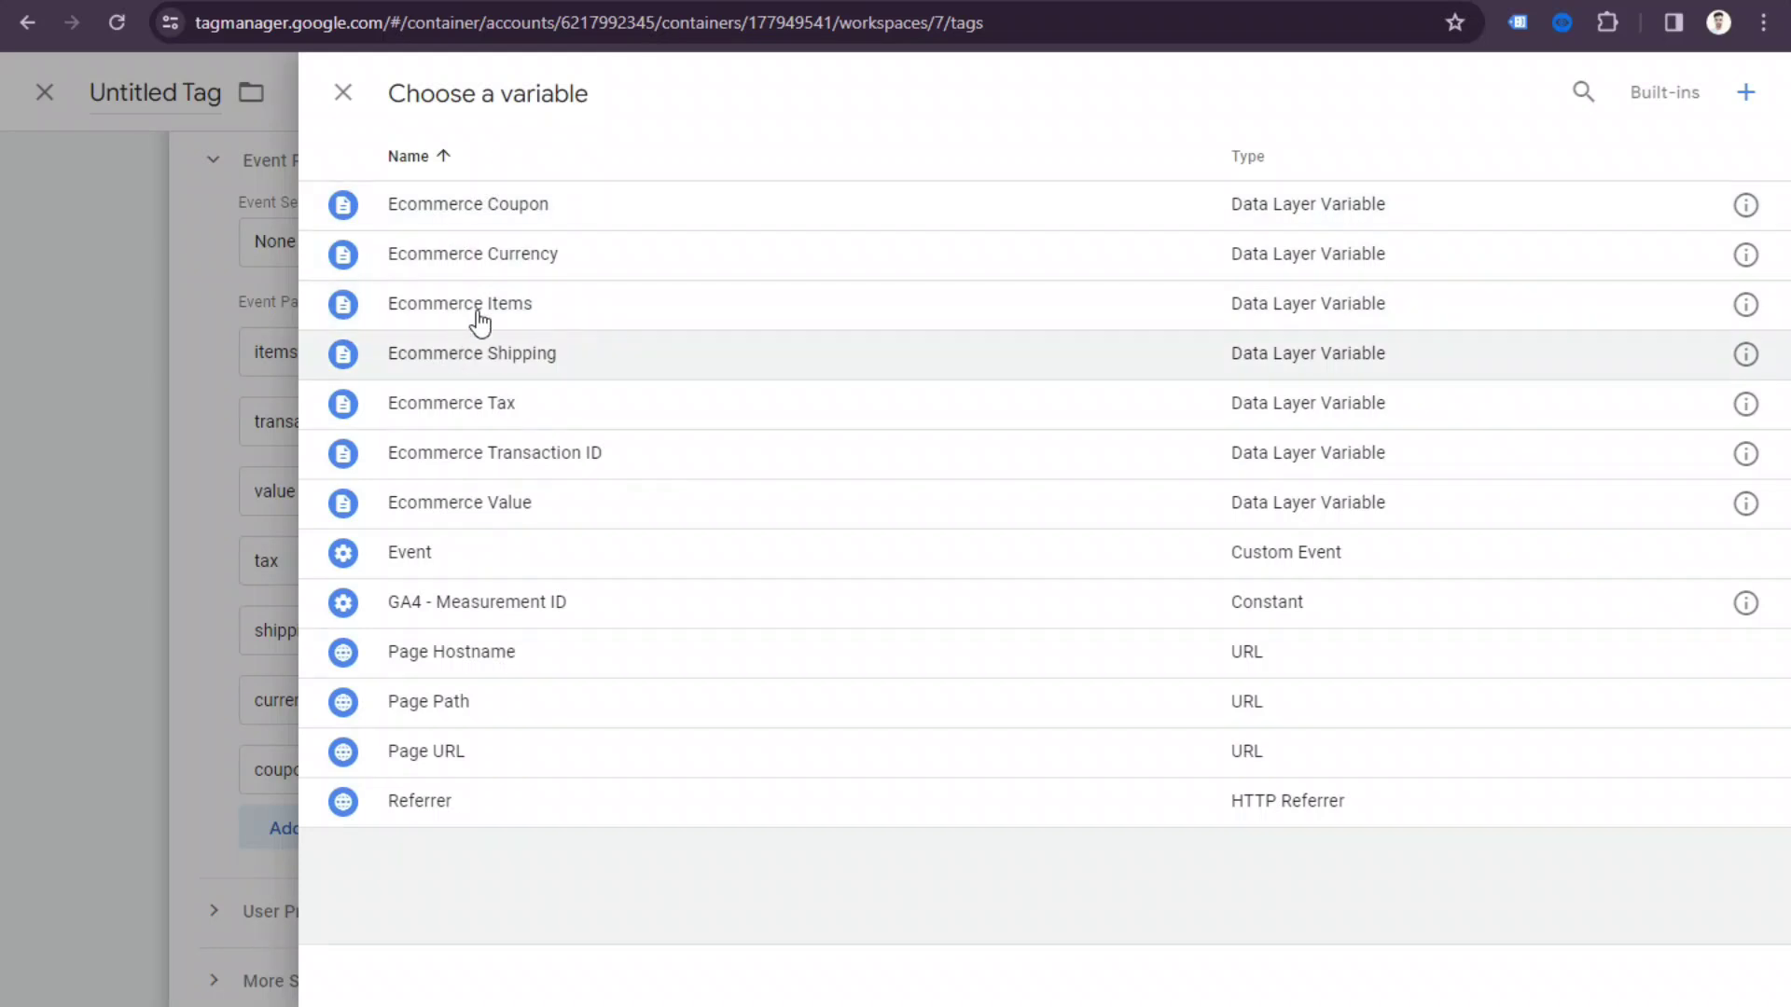
{"action": "left_click", "coordinate": [524, 327]}
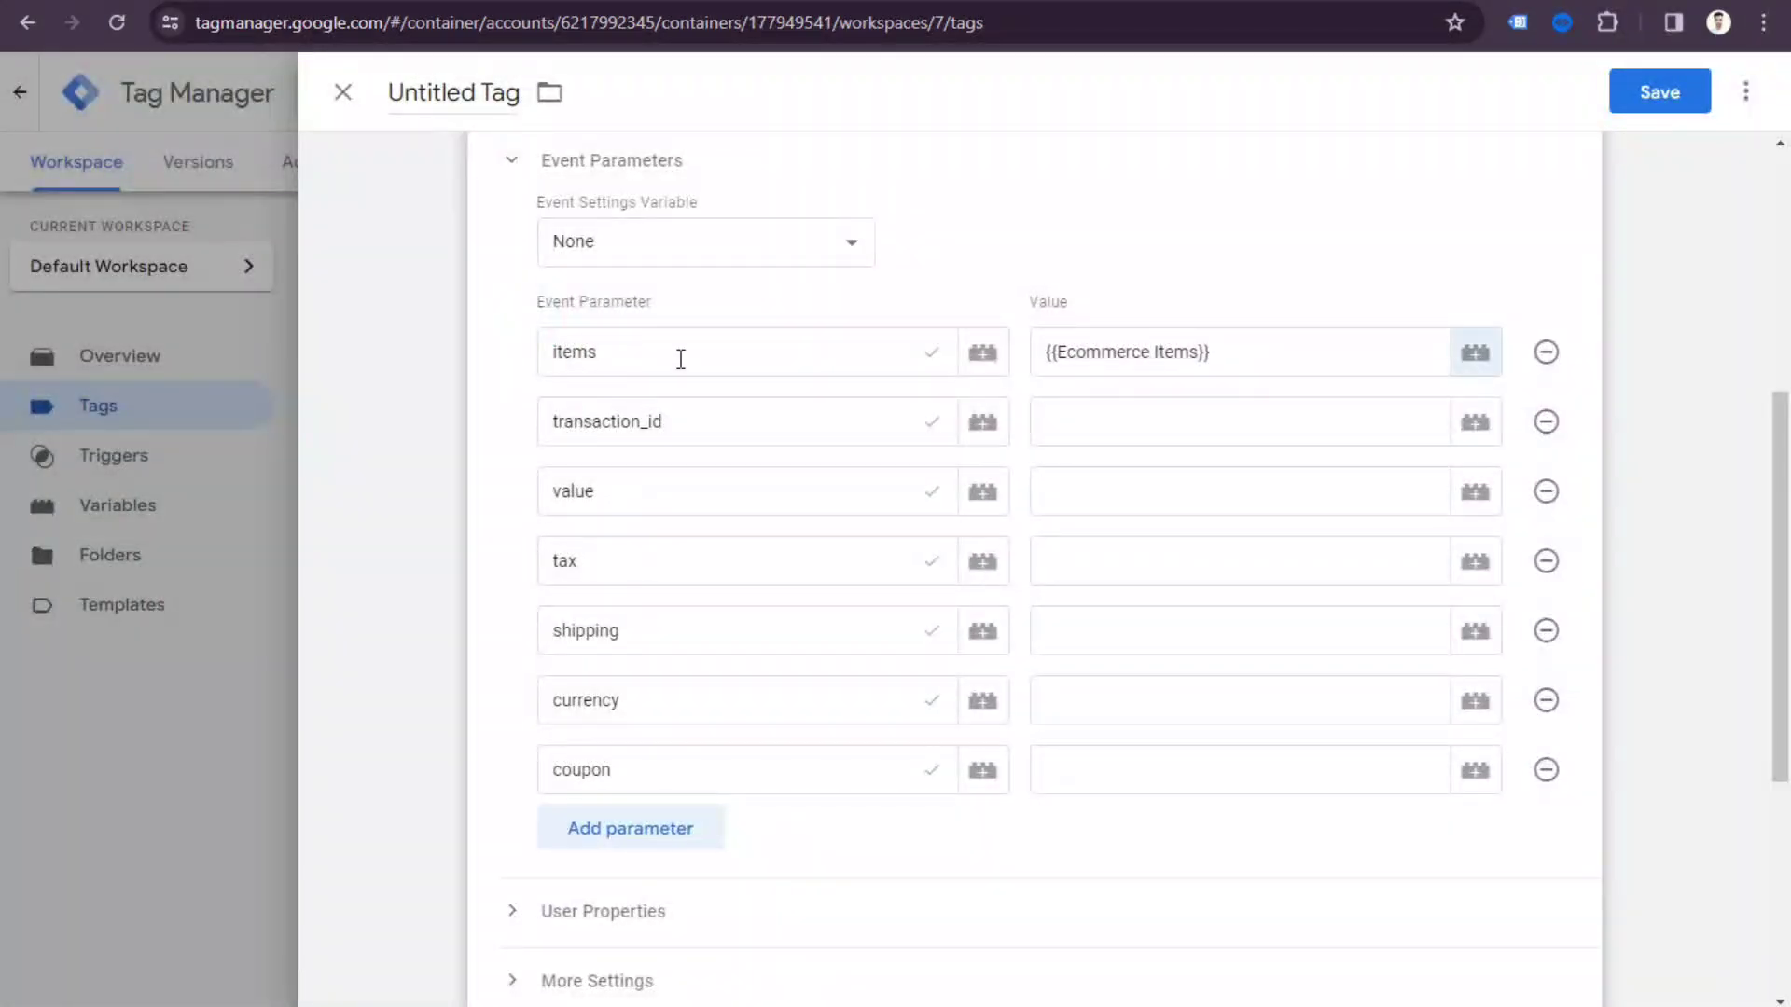
Assign the Ecommerce Transaction ID variable to the transaction_id parameter and Ecommerce Value to the value parameter.
{"action": "key", "text": "ctrl+Tab"}
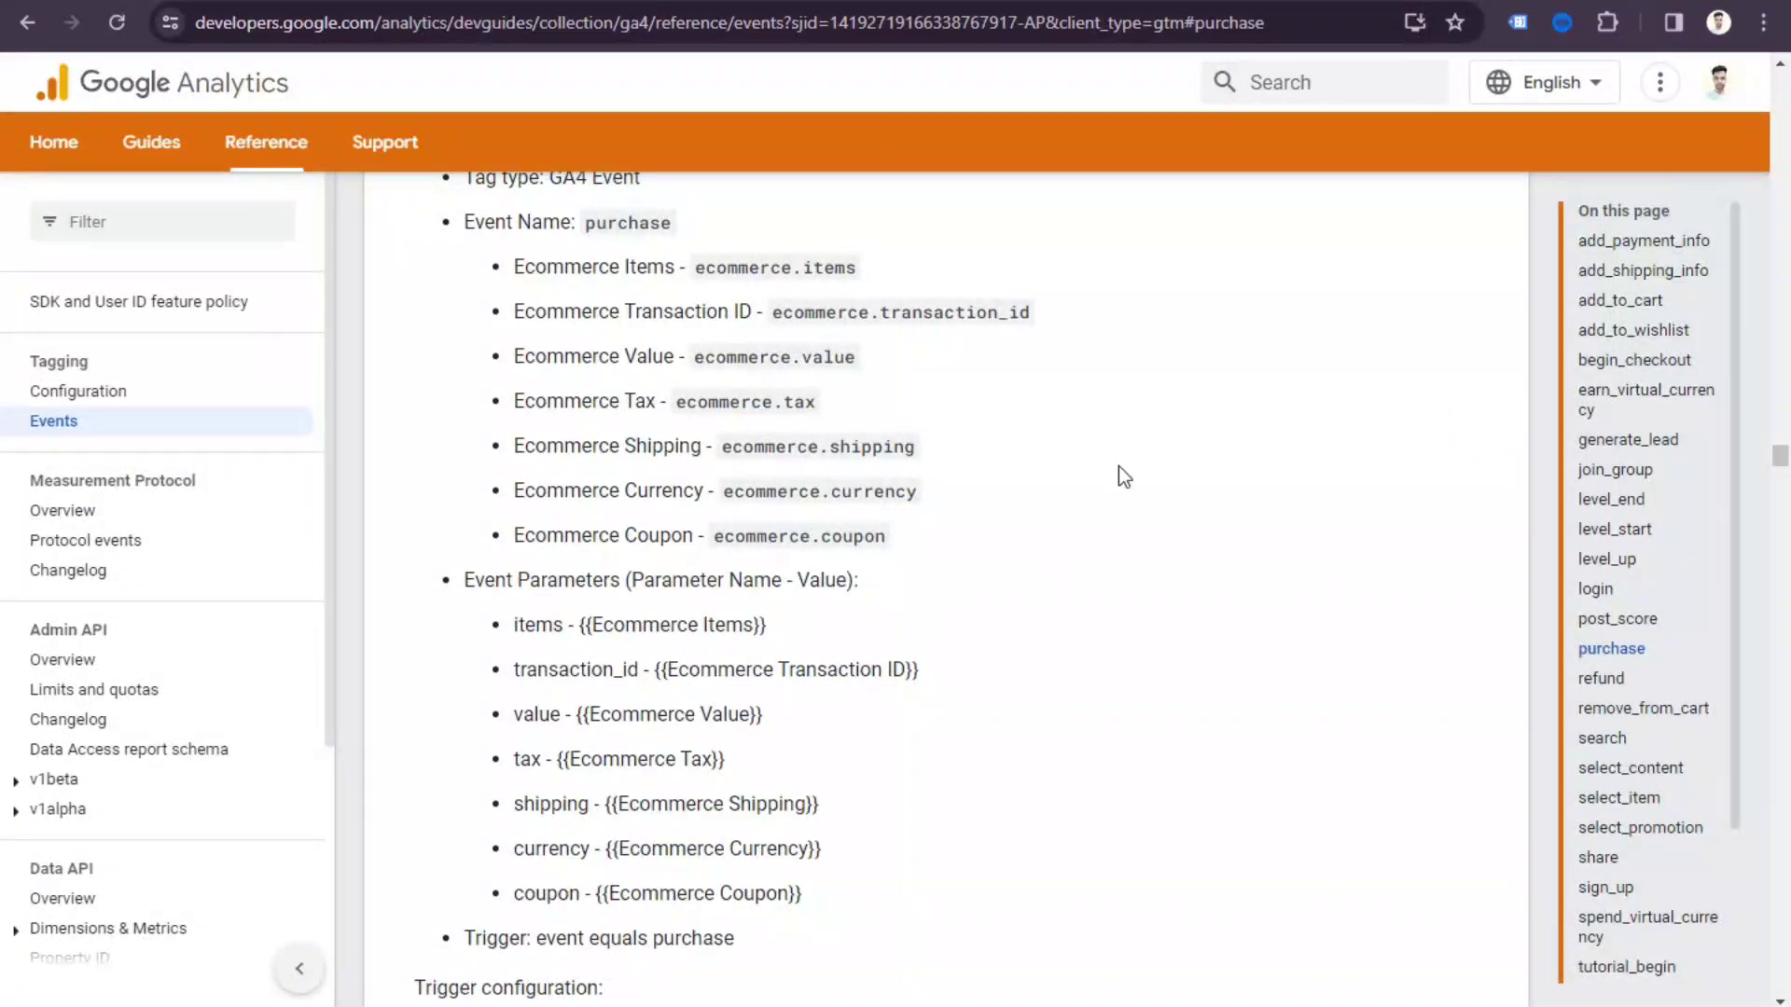
{"action": "key", "text": "ctrl+shift+Tab"}
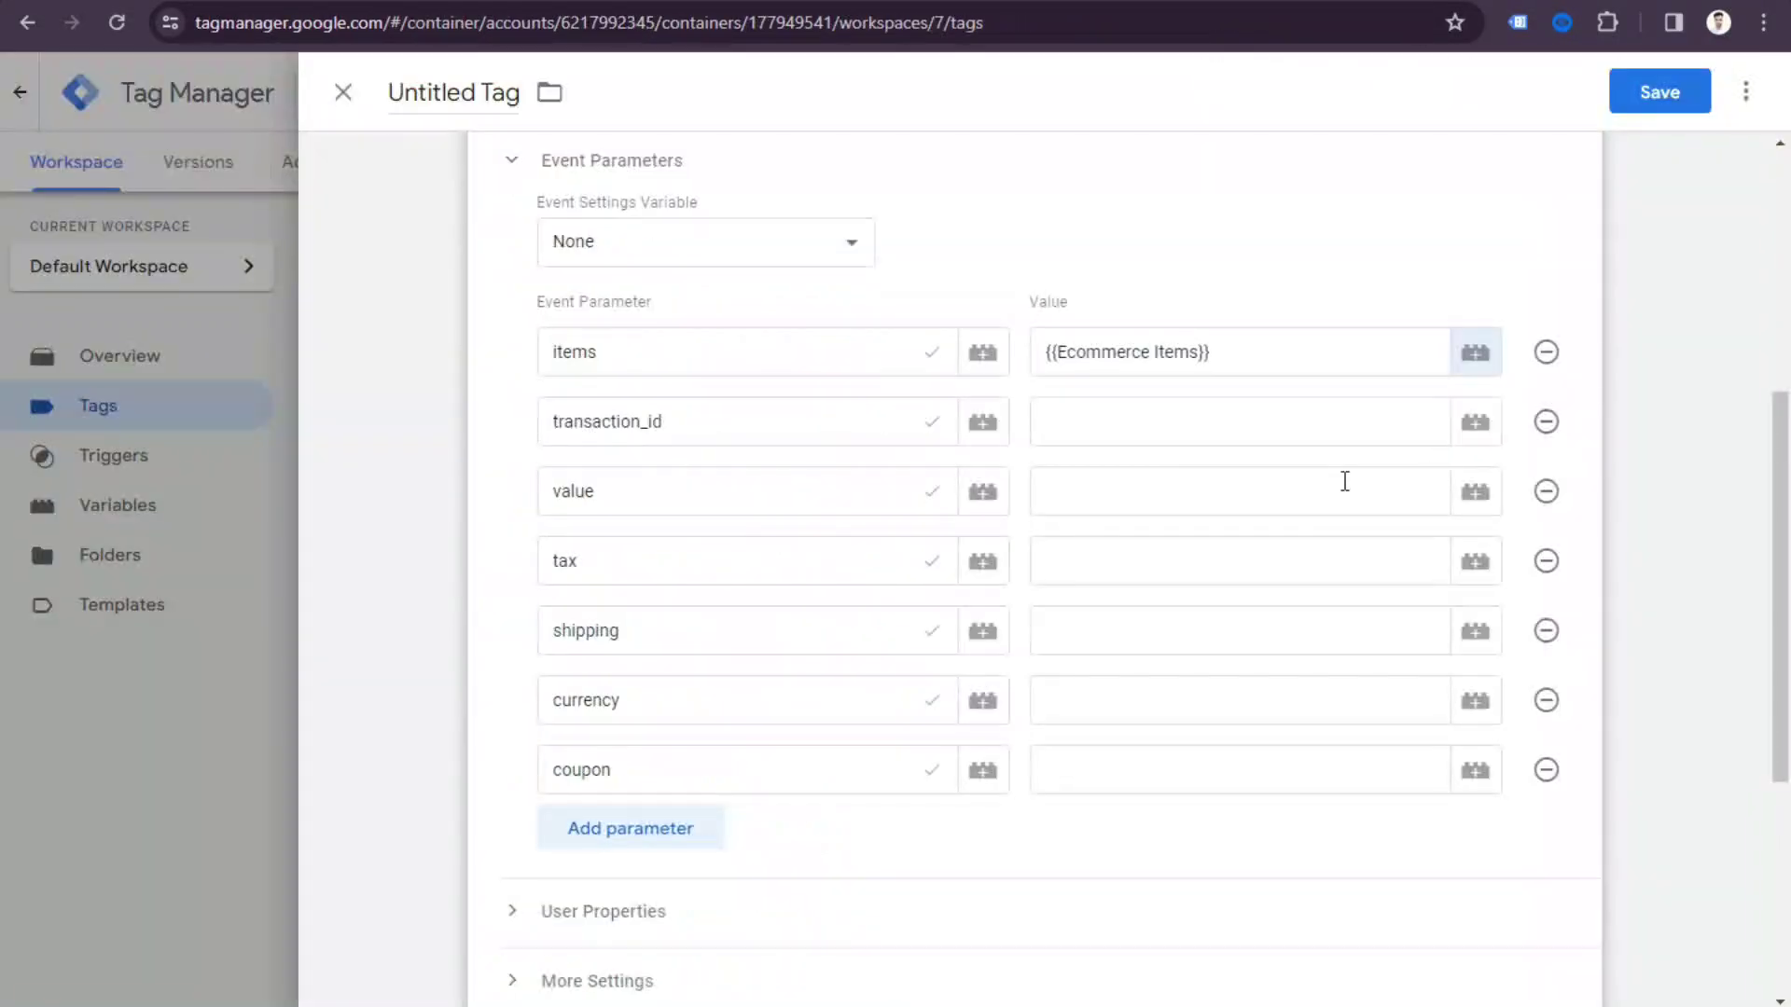
{"action": "left_click", "coordinate": [1474, 433]}
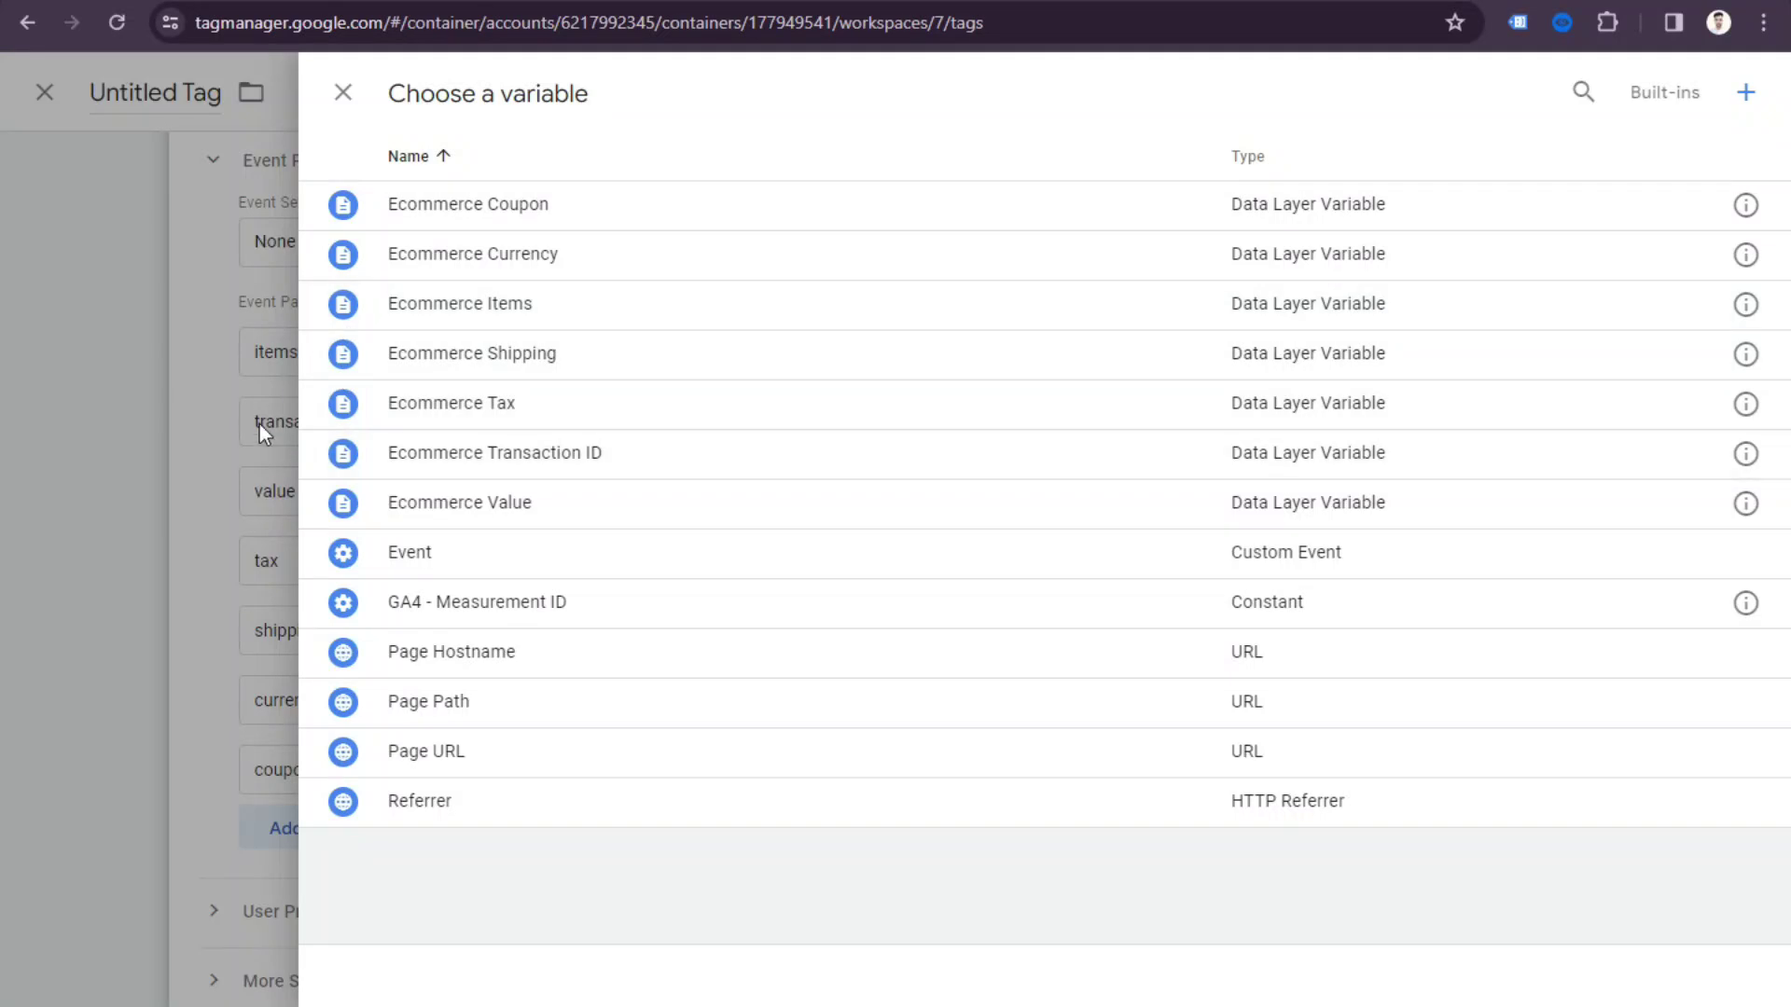
{"action": "left_click", "coordinate": [493, 457]}
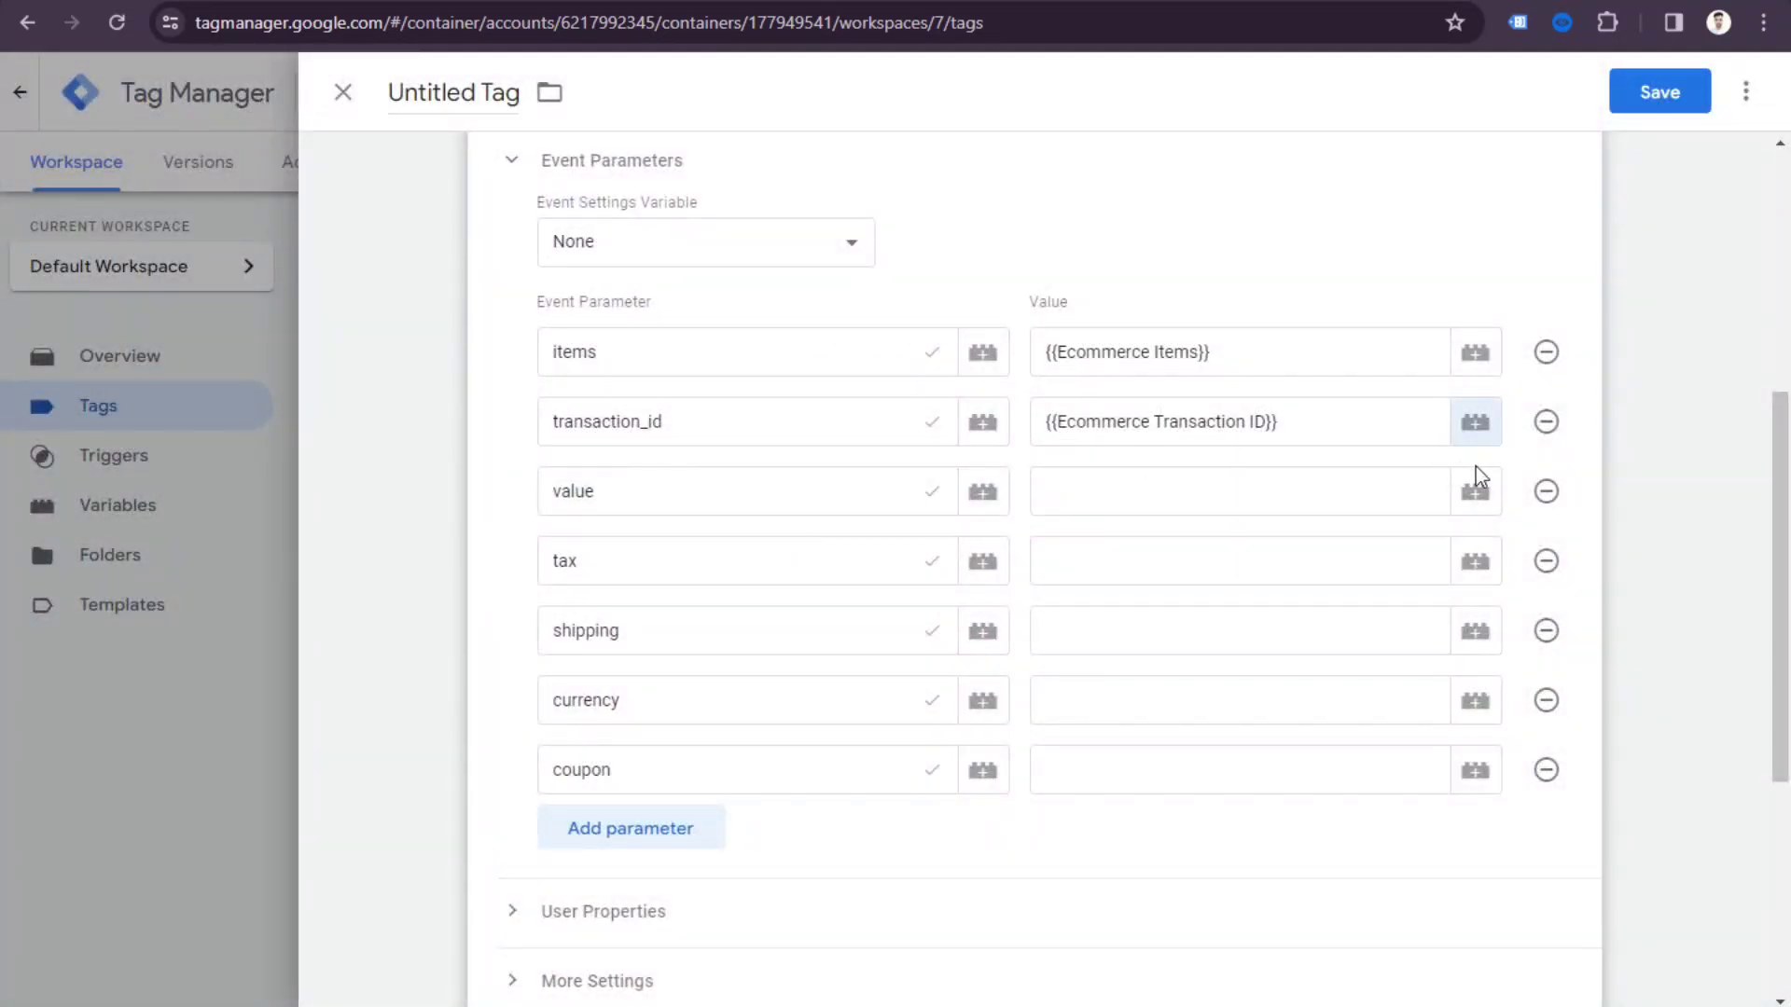
{"action": "left_click", "coordinate": [1474, 487]}
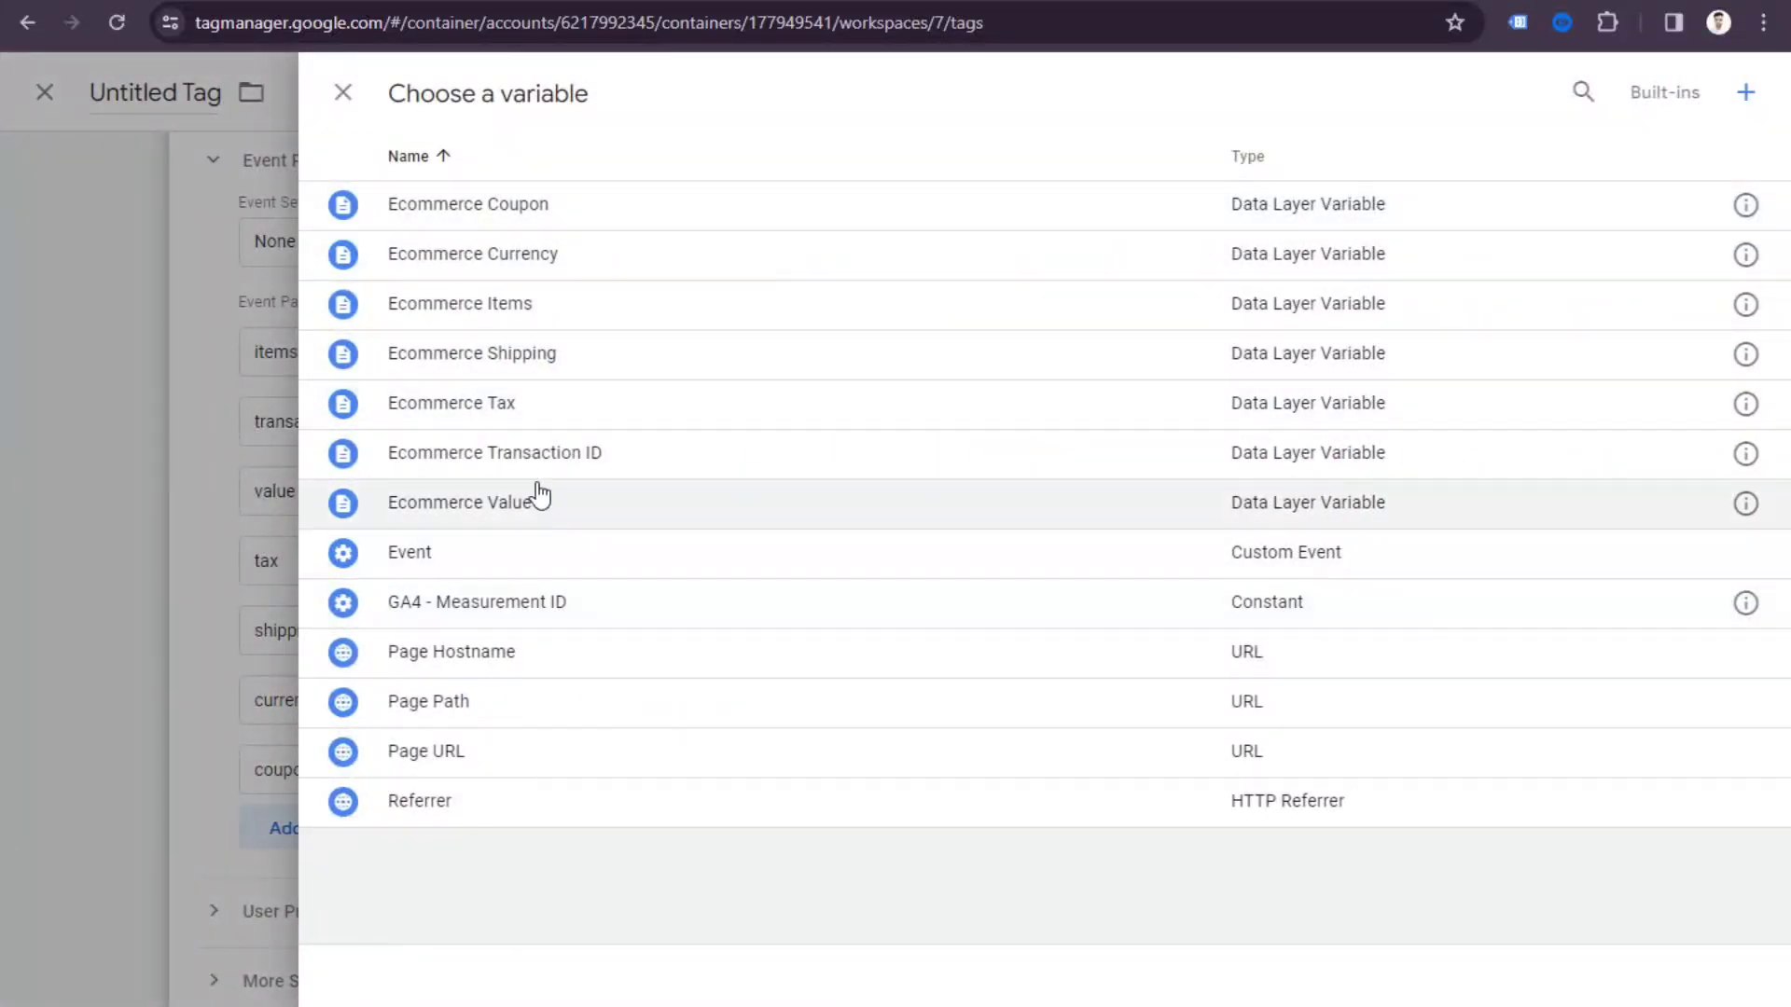
{"action": "left_click", "coordinate": [528, 518]}
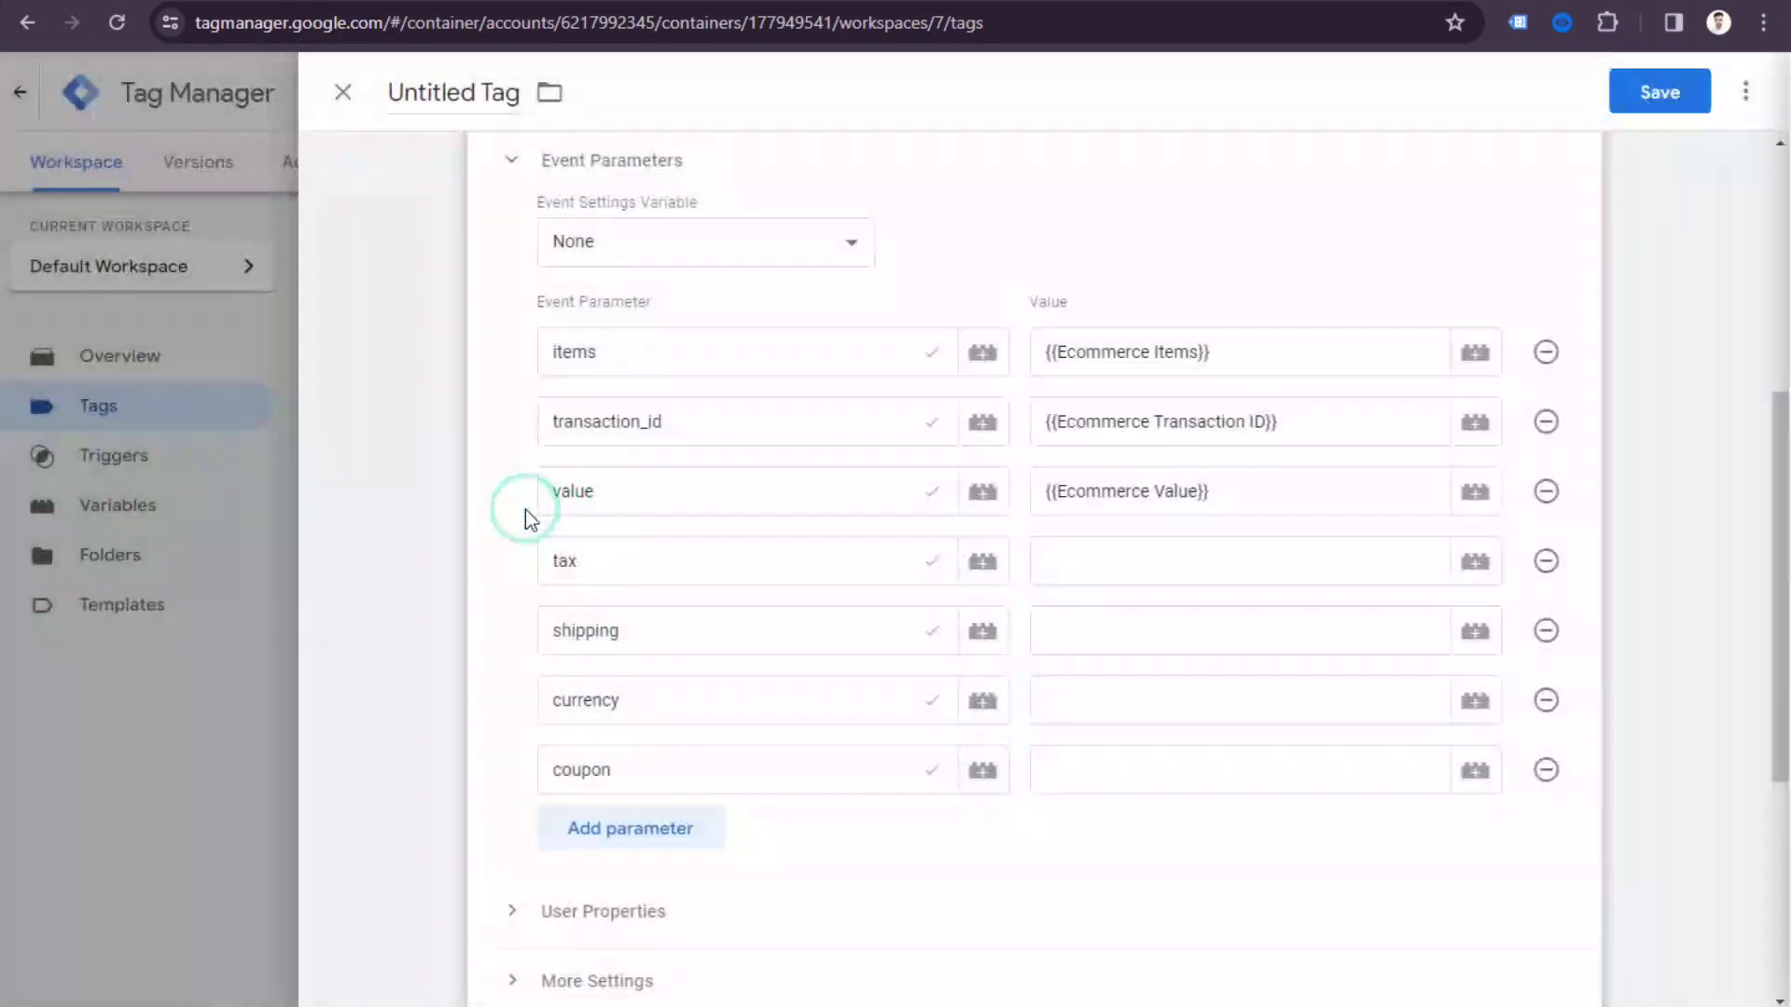
Assign the Ecommerce Tax variable to the tax parameter and Ecommerce Shipping to the shipping parameter.
{"action": "left_click", "coordinate": [1488, 578]}
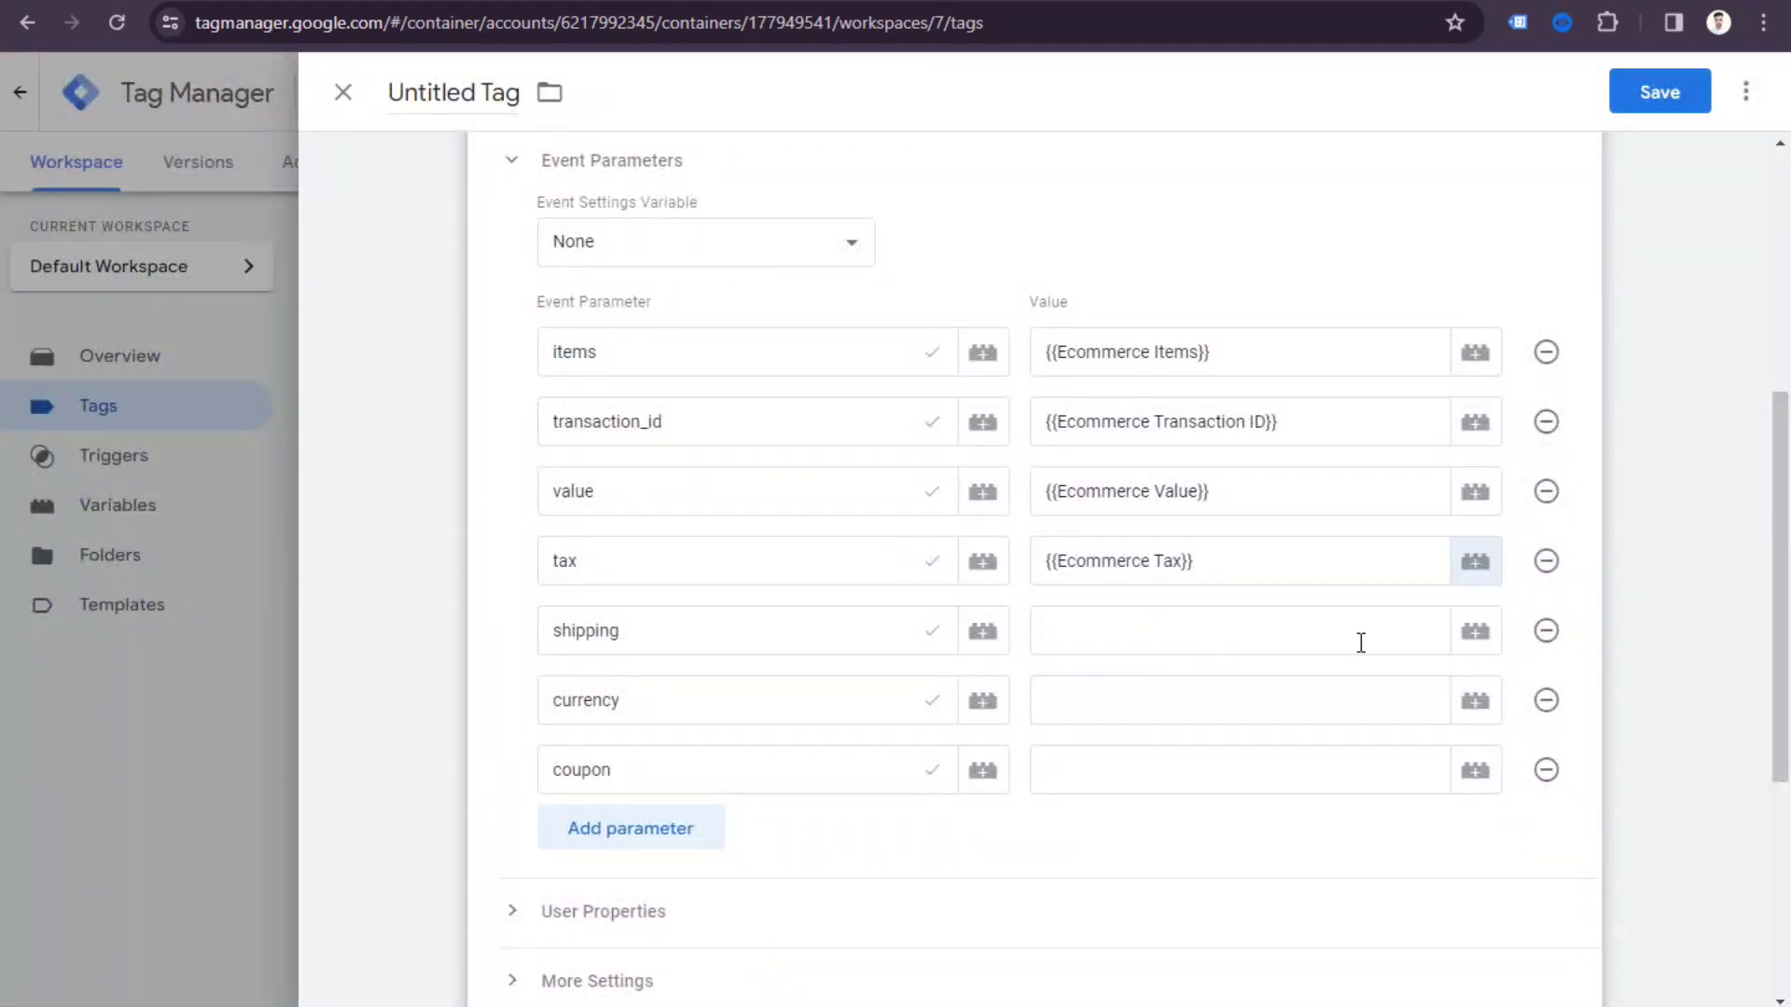
{"action": "left_click", "coordinate": [1475, 640]}
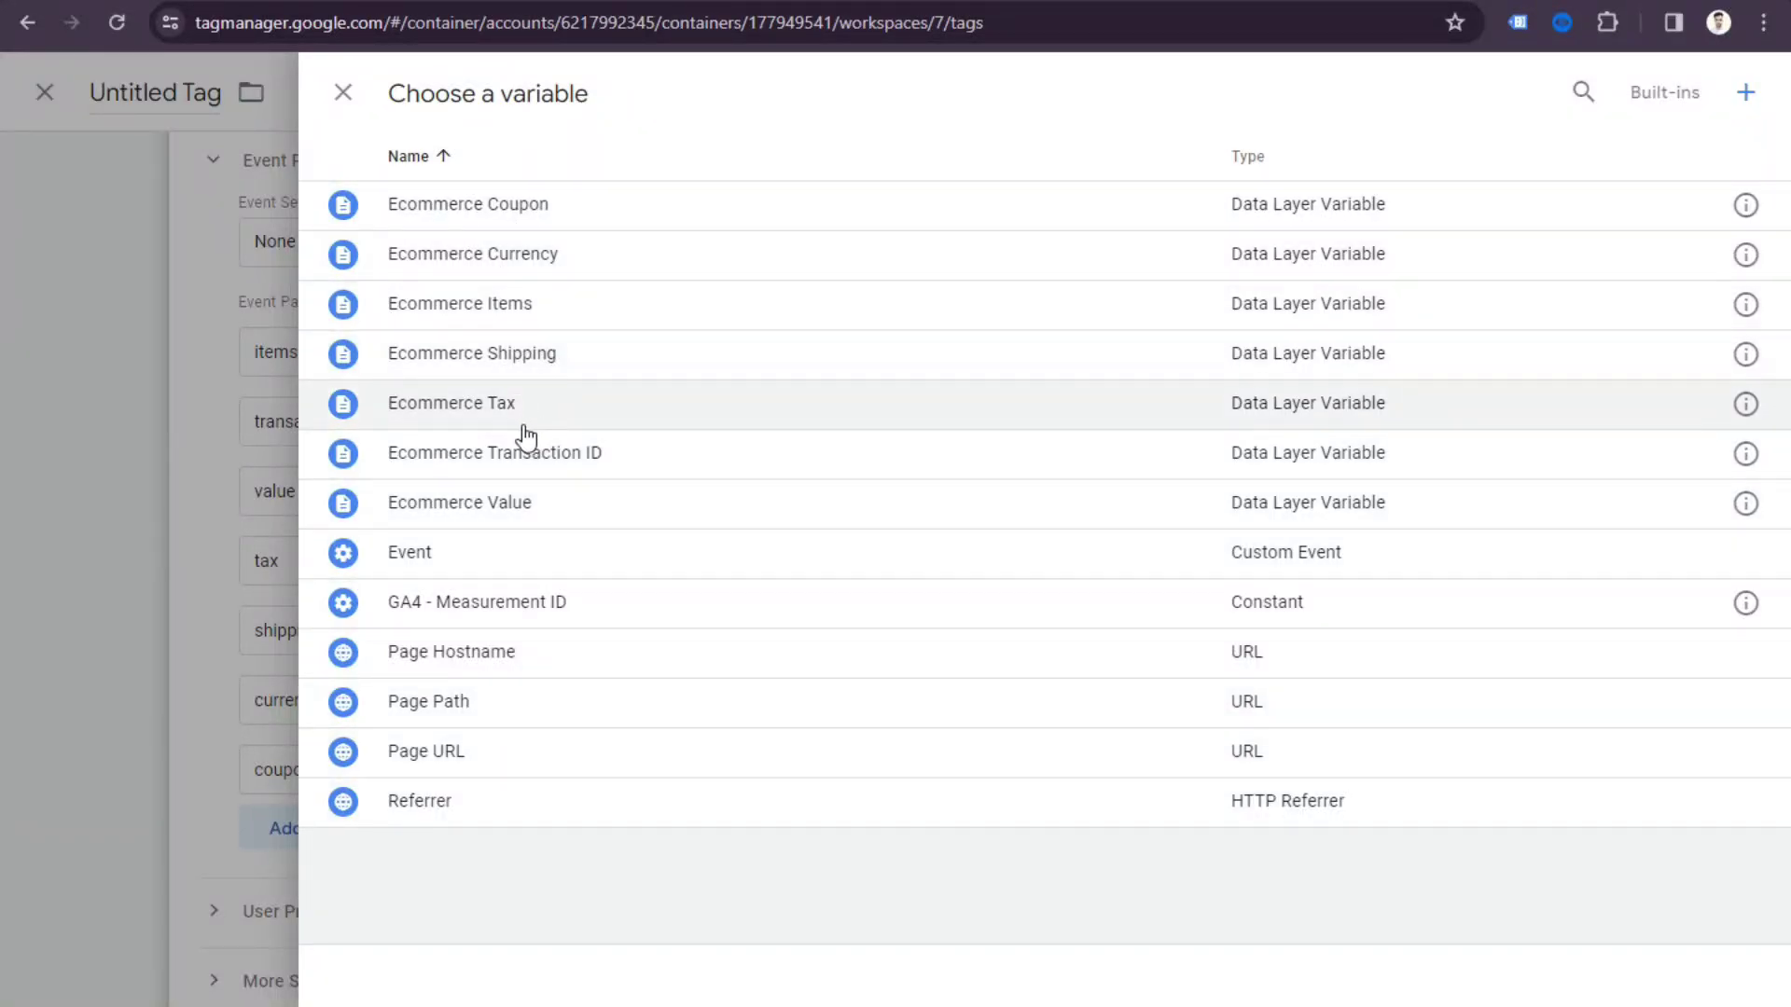
{"action": "left_click", "coordinate": [562, 361]}
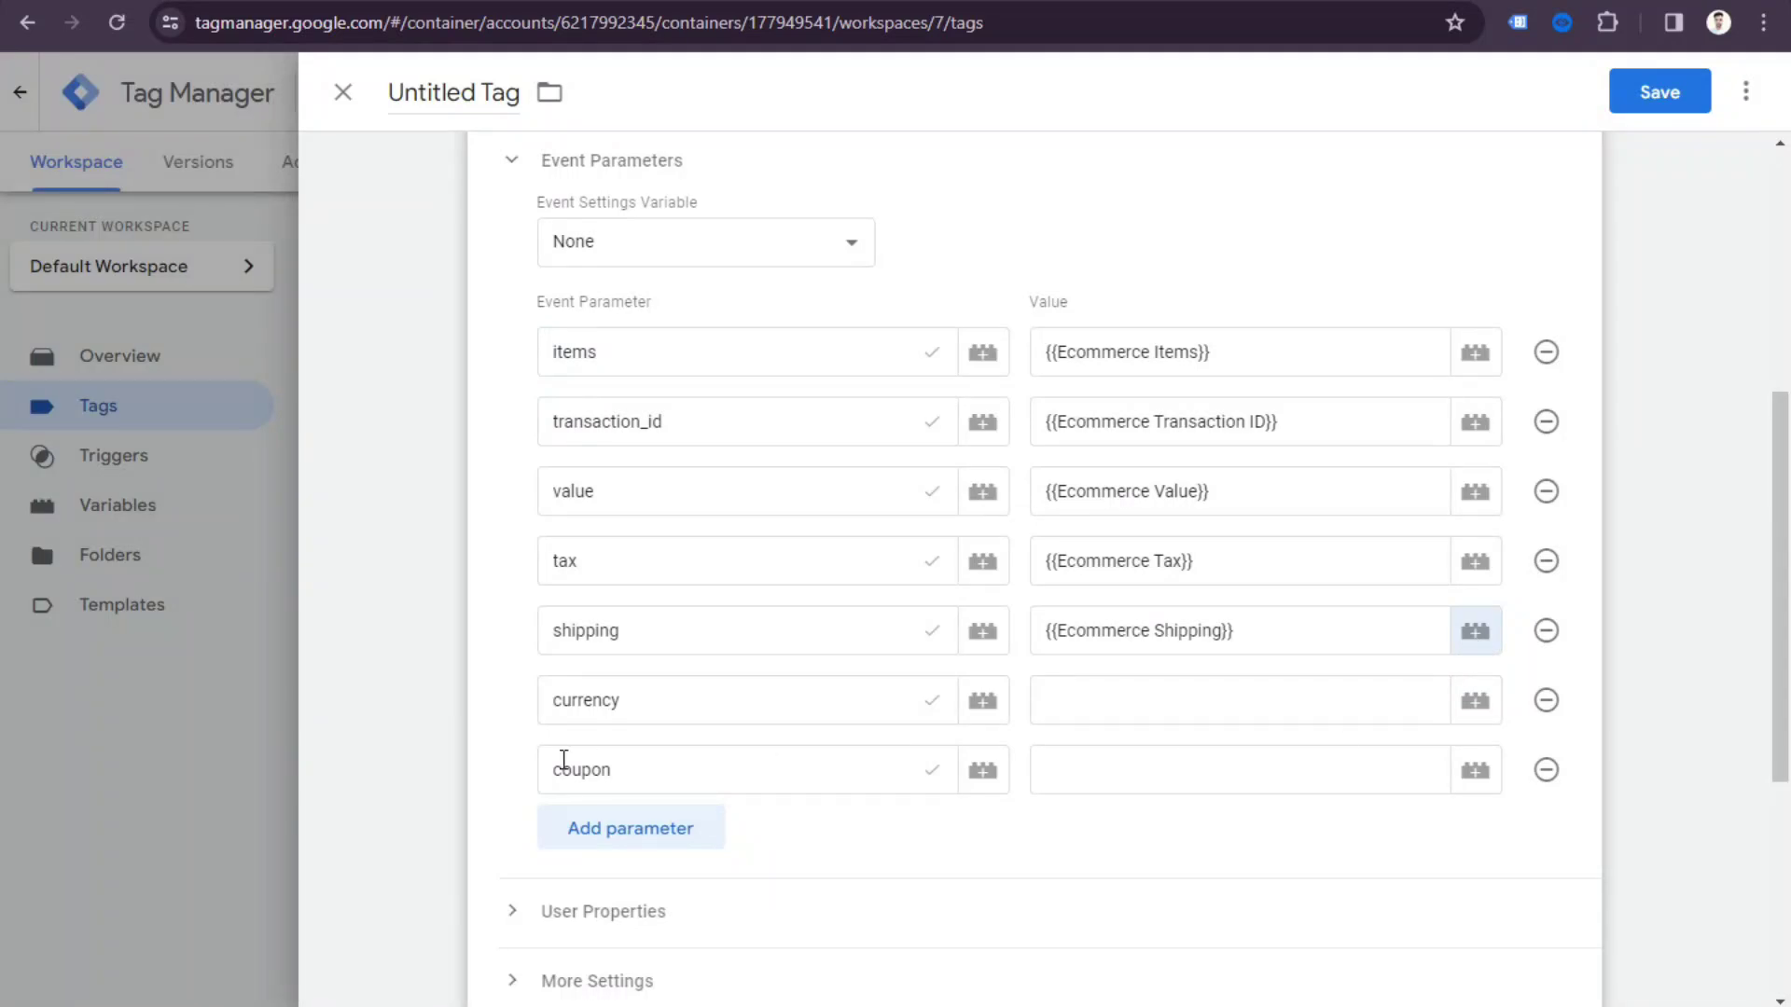
Assign the Ecommerce Currency variable to the currency parameter and Ecommerce Coupon to the coupon parameter.
{"action": "left_click", "coordinate": [1479, 714]}
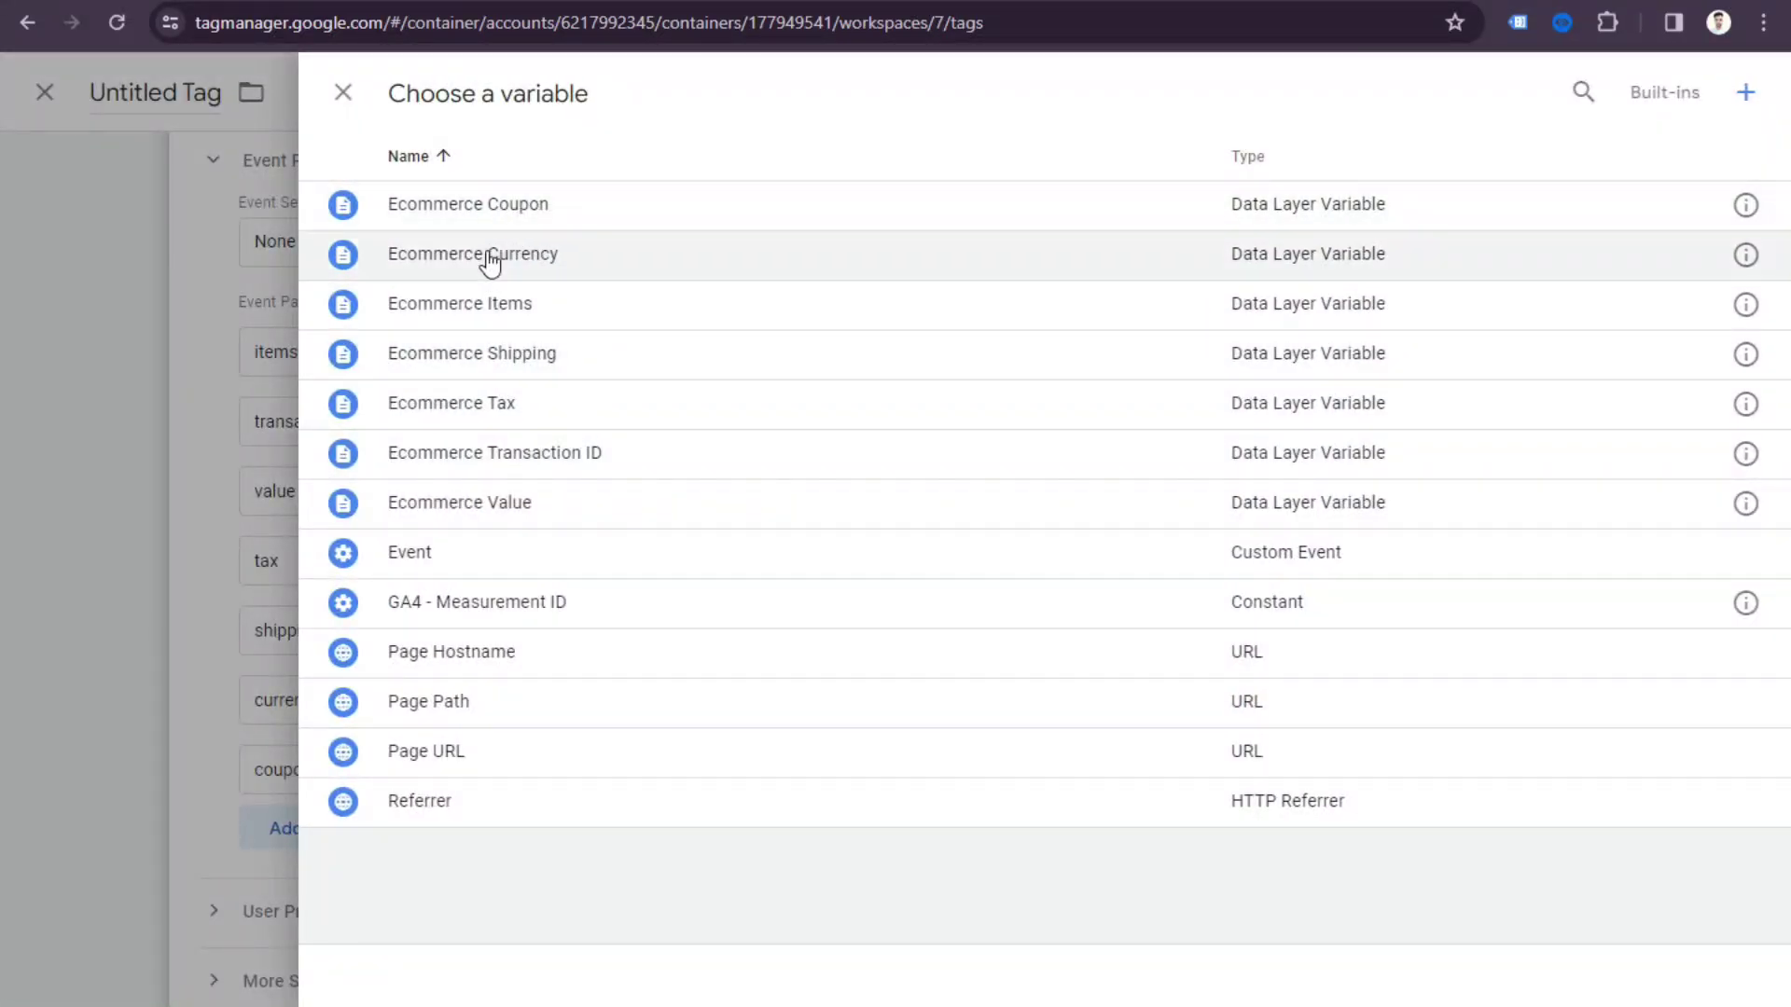
{"action": "left_click", "coordinate": [551, 255]}
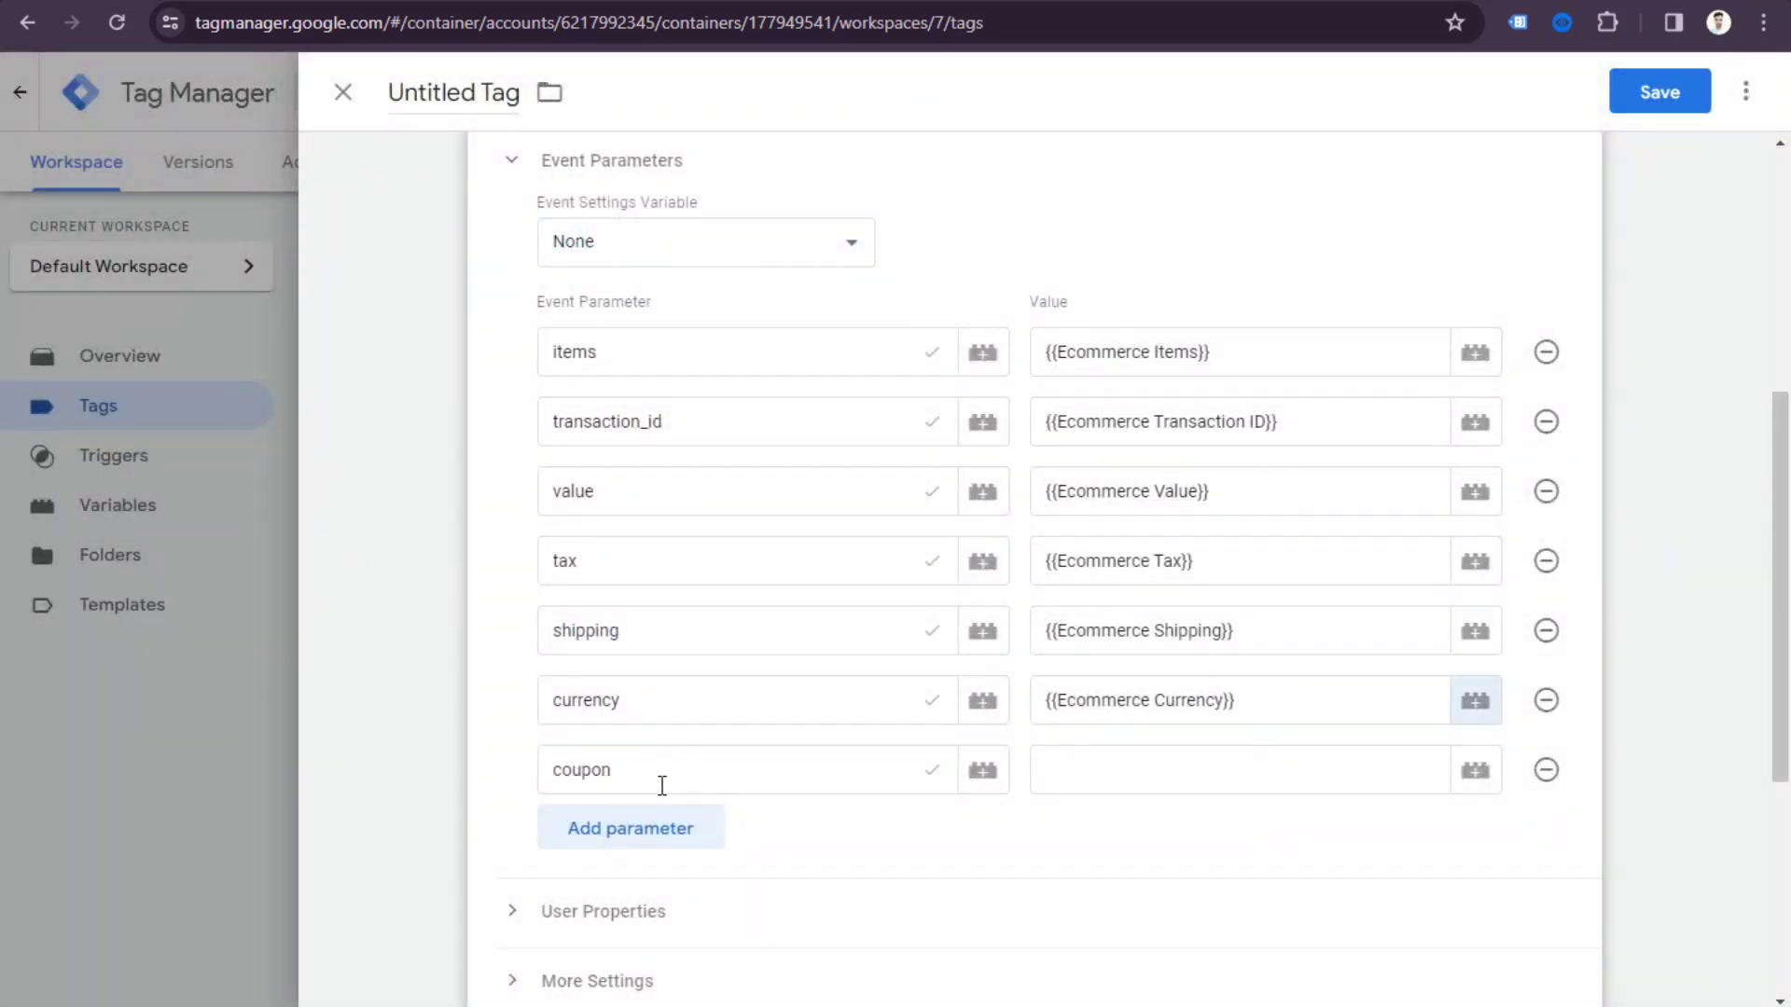
{"action": "left_click", "coordinate": [1473, 775]}
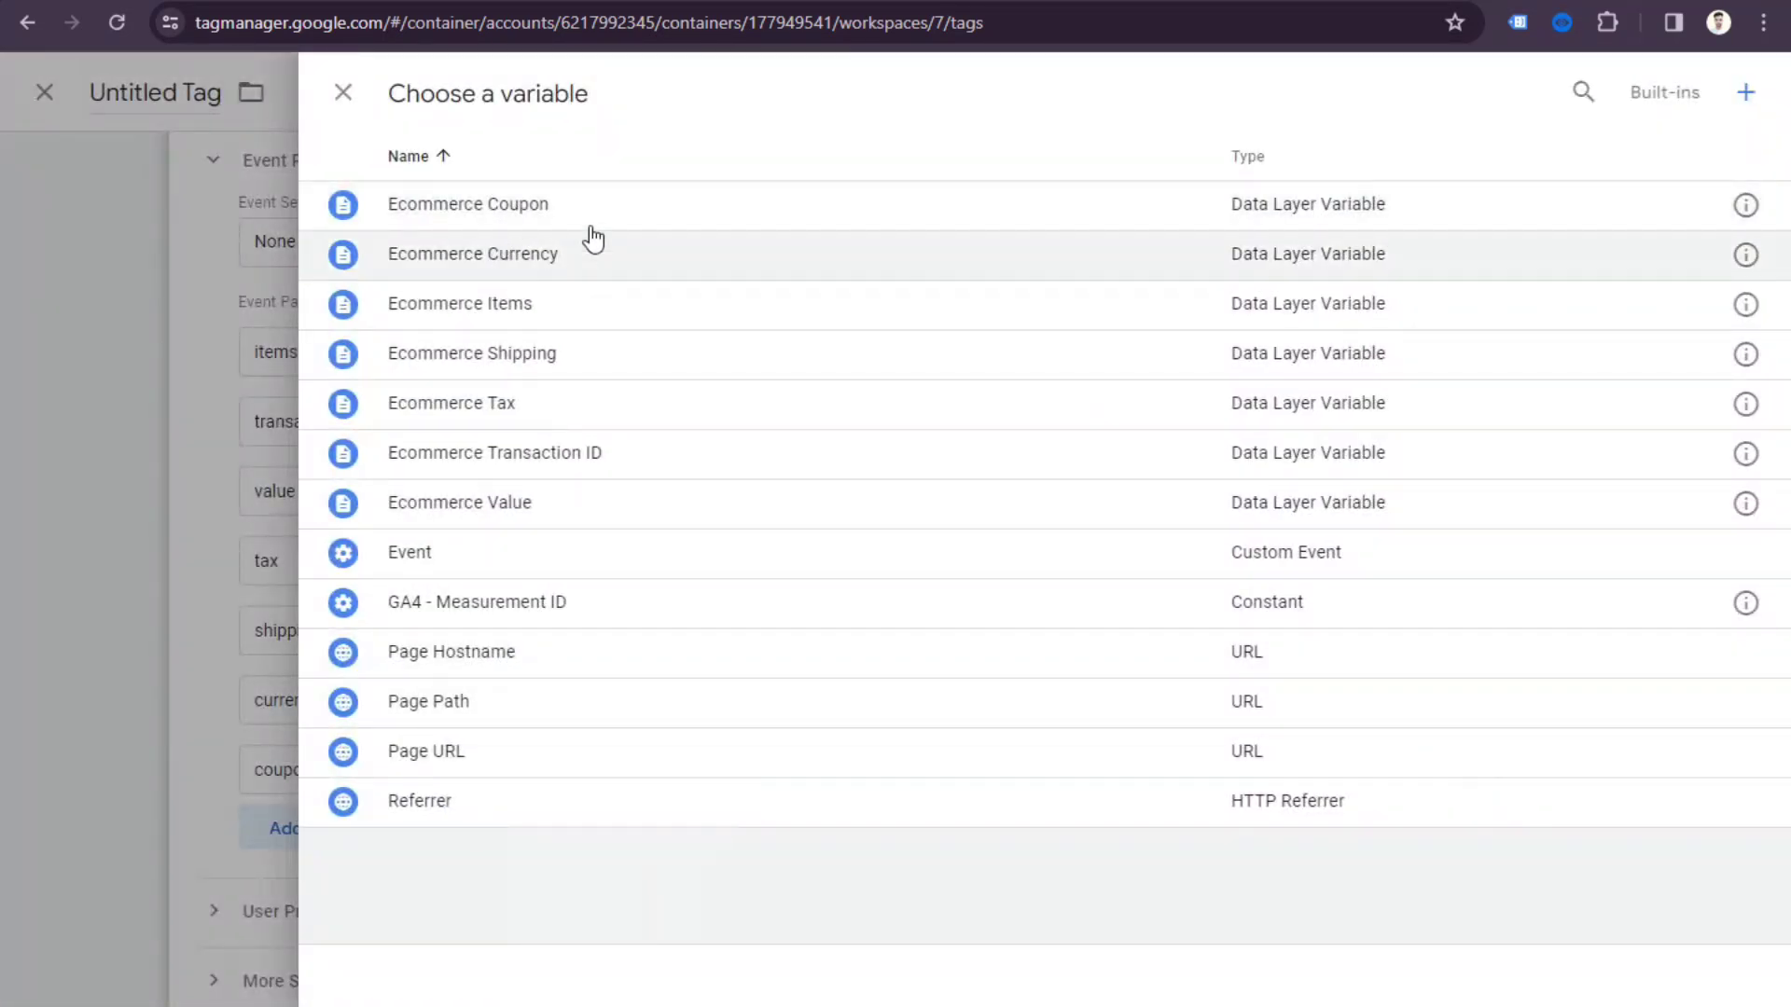
{"action": "left_click", "coordinate": [598, 202]}
Set GA4 - Purchase - Trigger as the firing trigger of the purchase event tag.
{"action": "scroll", "coordinate": [1156, 784], "scroll_direction": "down", "scroll_amount": 5}
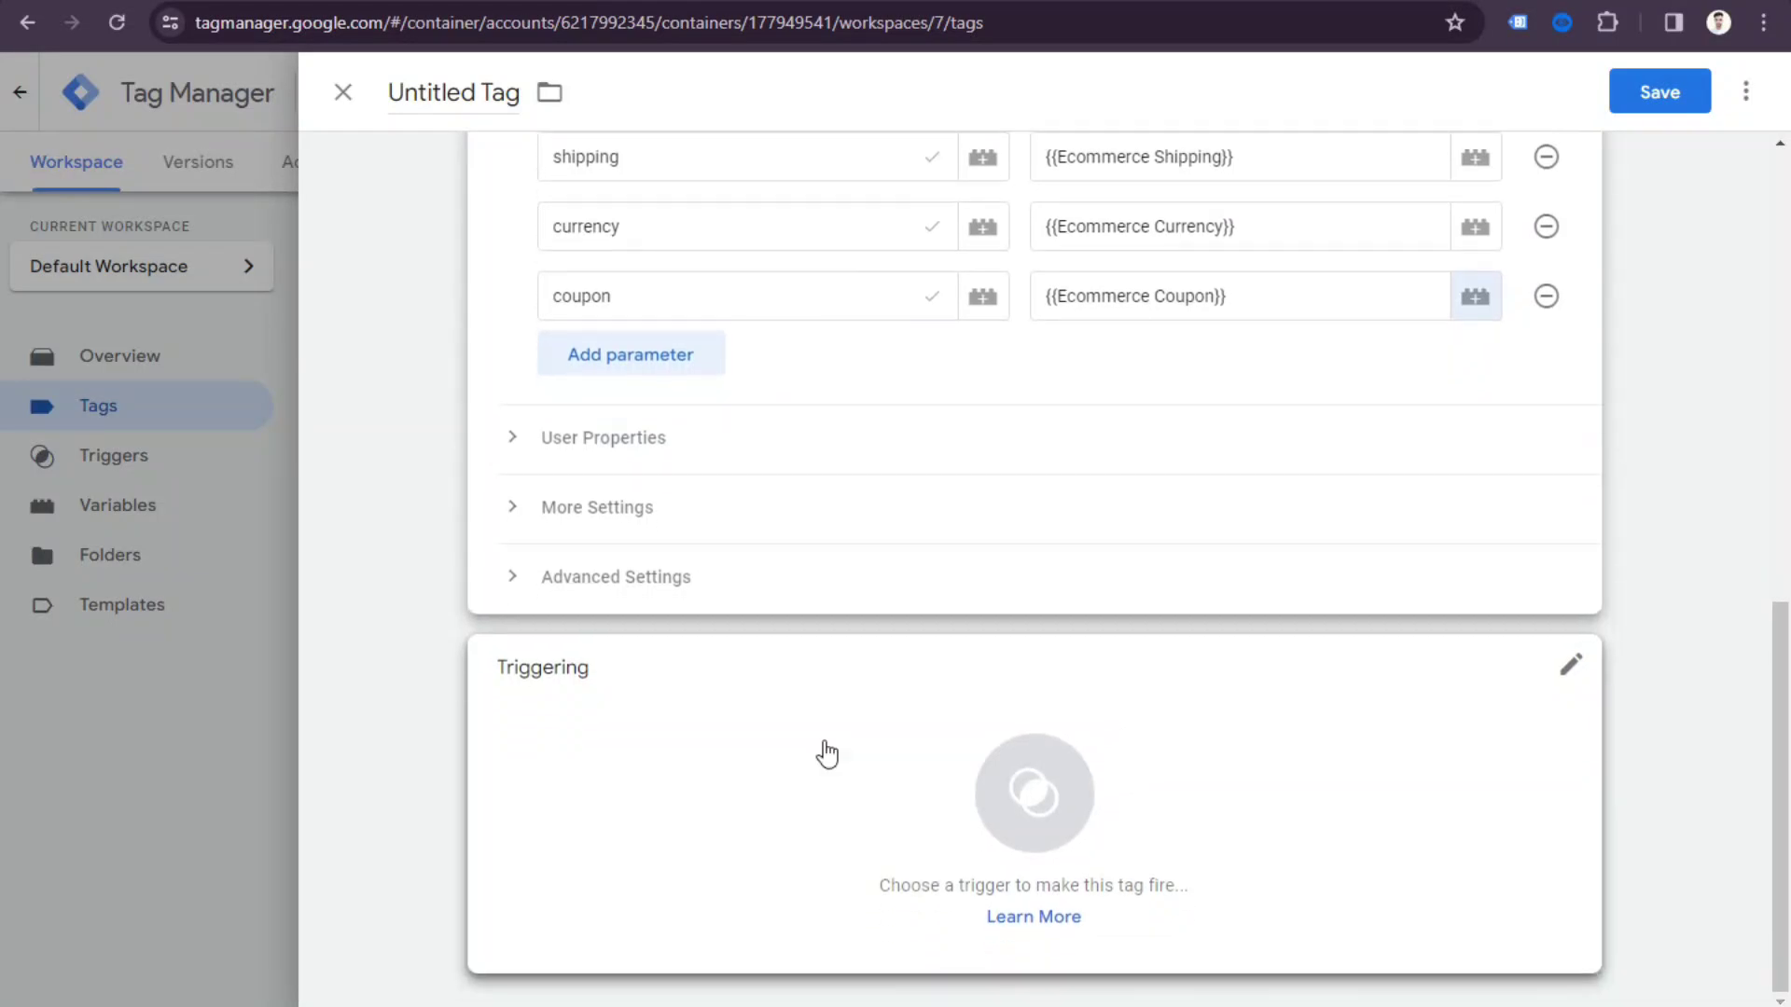
{"action": "left_click", "coordinate": [1304, 791]}
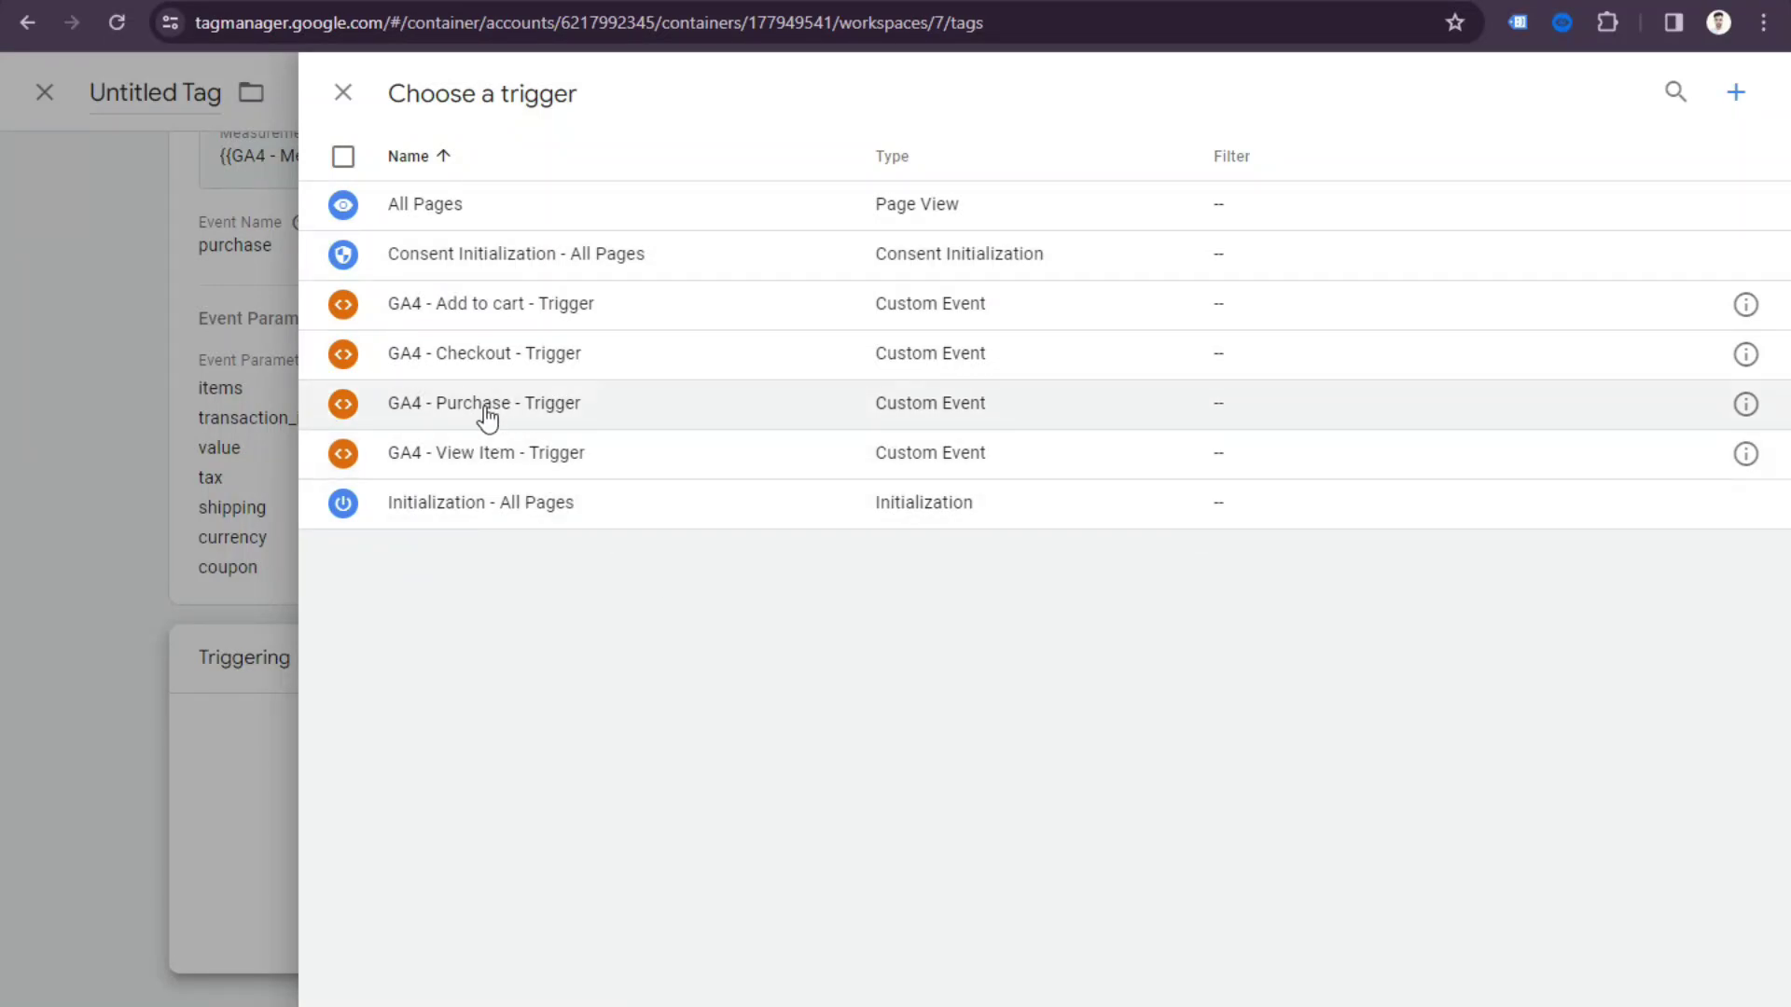
{"action": "left_click", "coordinate": [640, 407]}
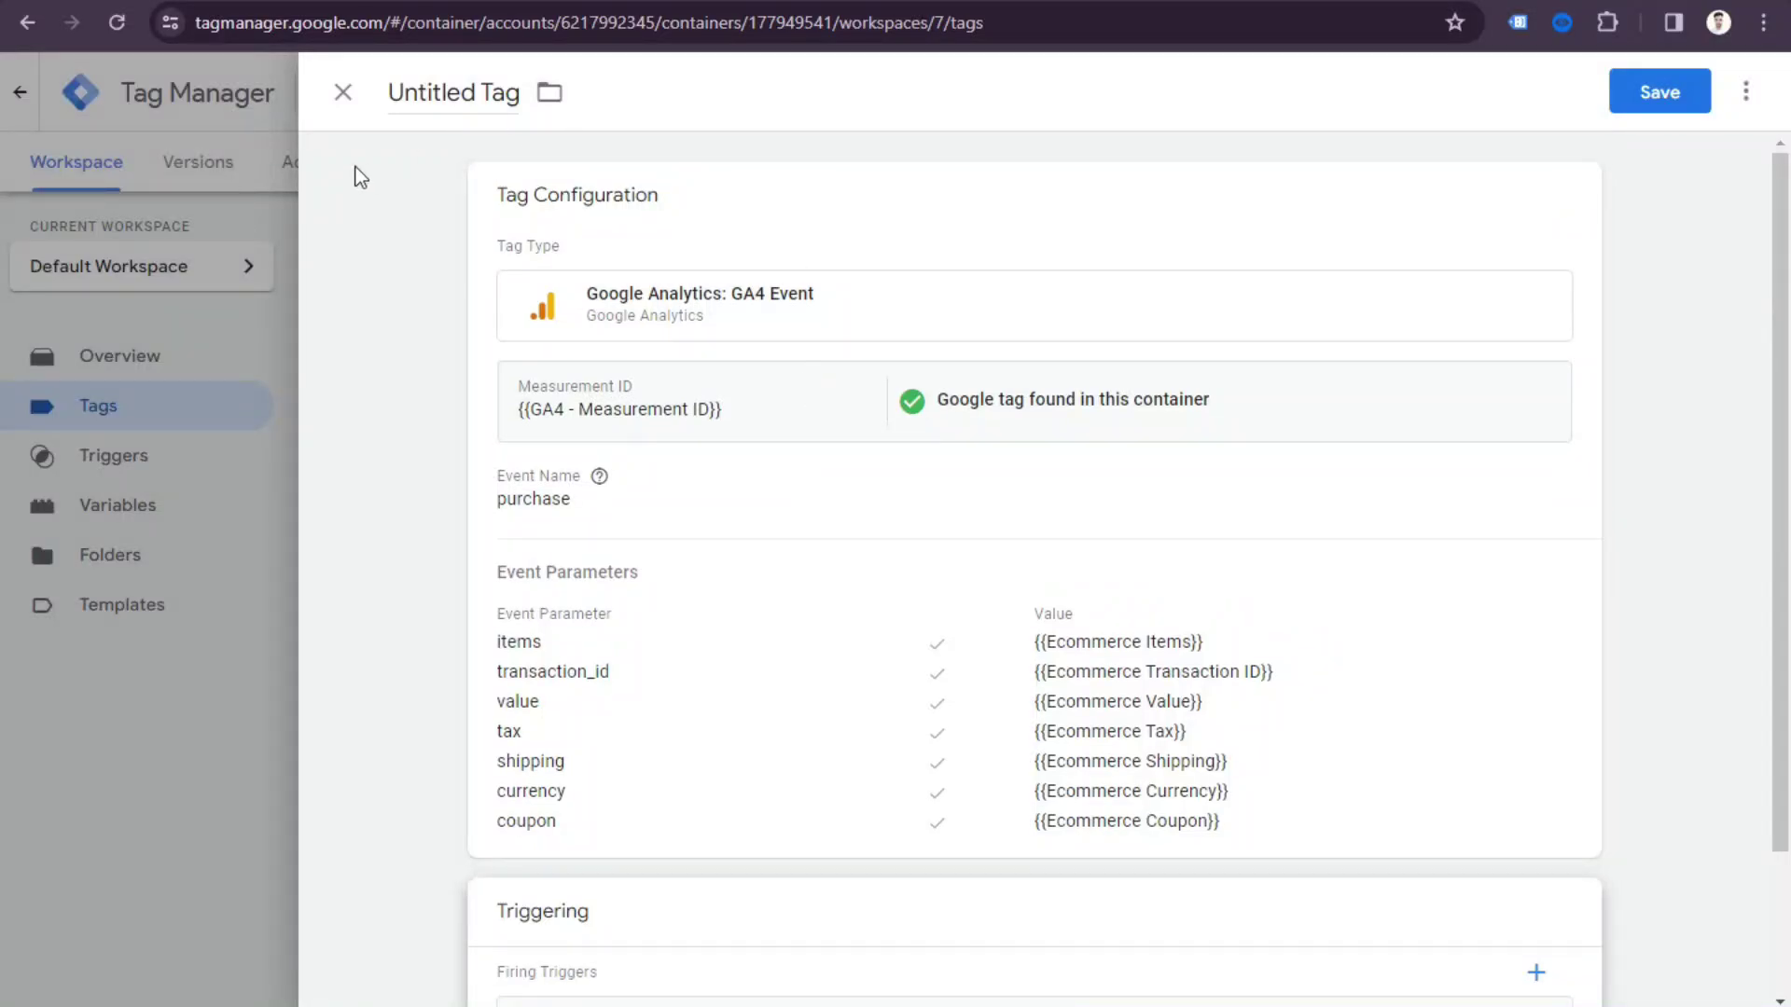
Save the purchase event tag under the name GA4 - Purchase - Tag.
{"action": "scroll", "coordinate": [1088, 566], "scroll_direction": "down", "scroll_amount": 2}
{"action": "left_click", "coordinate": [1656, 92]}
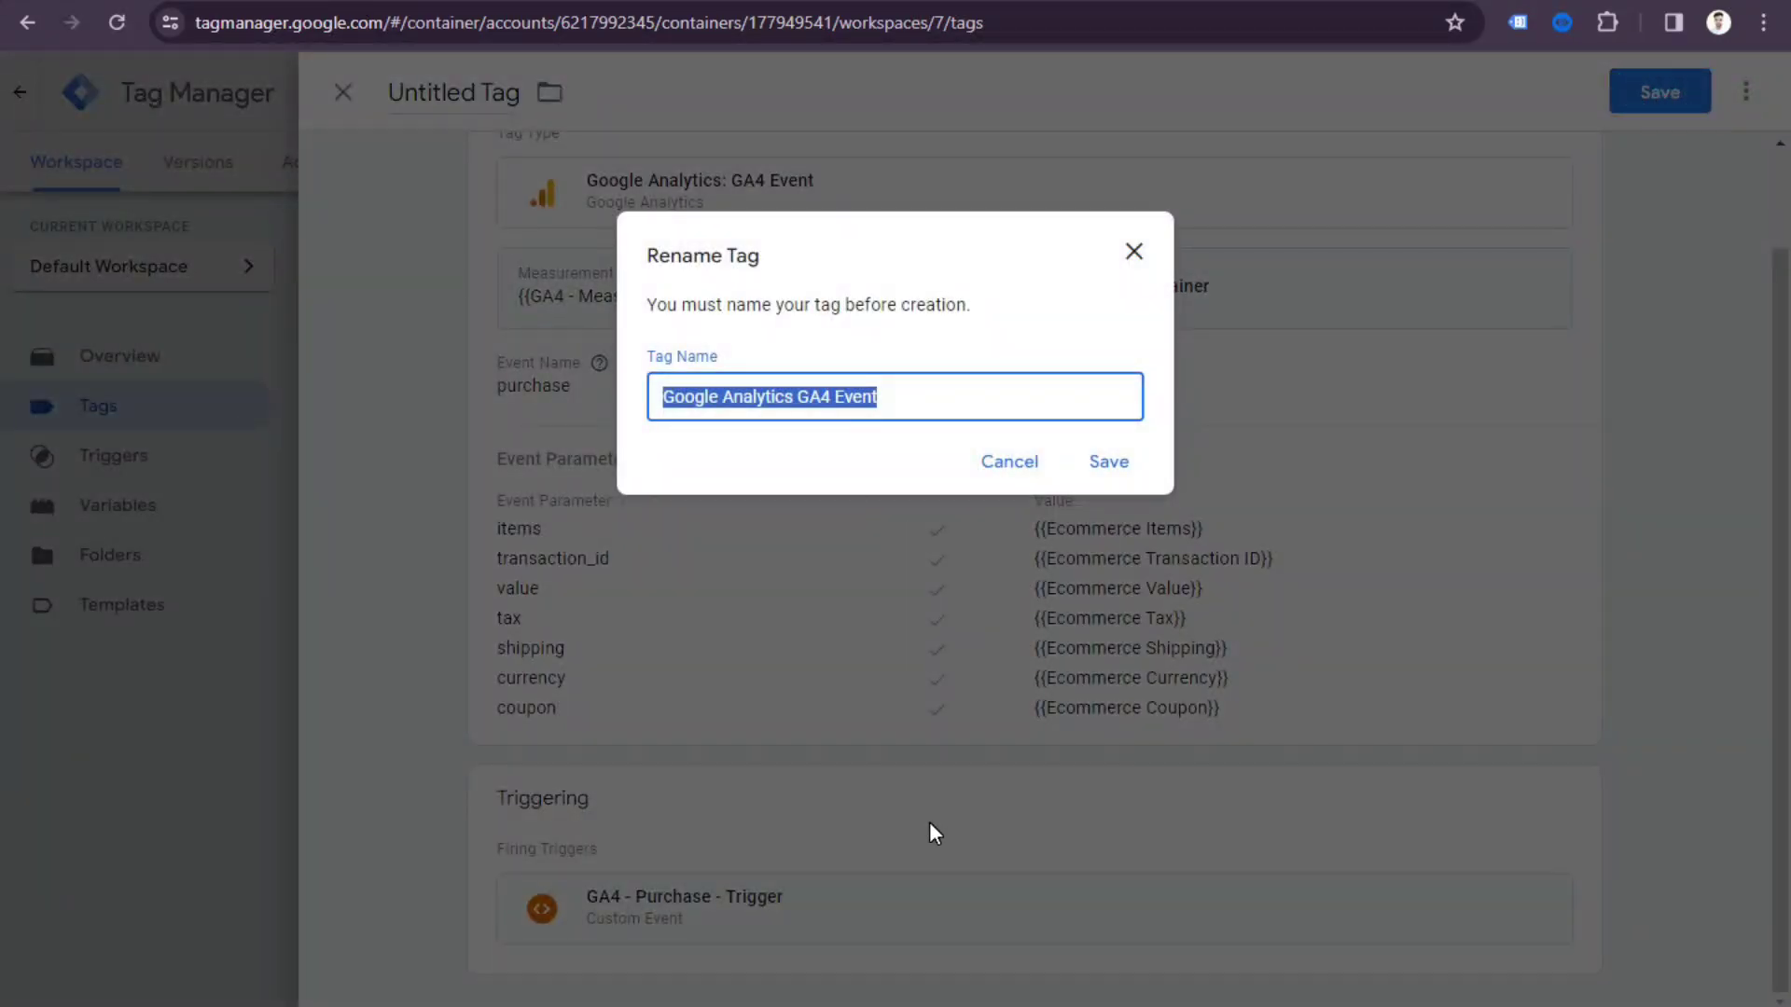
{"action": "type", "text": "GA"}
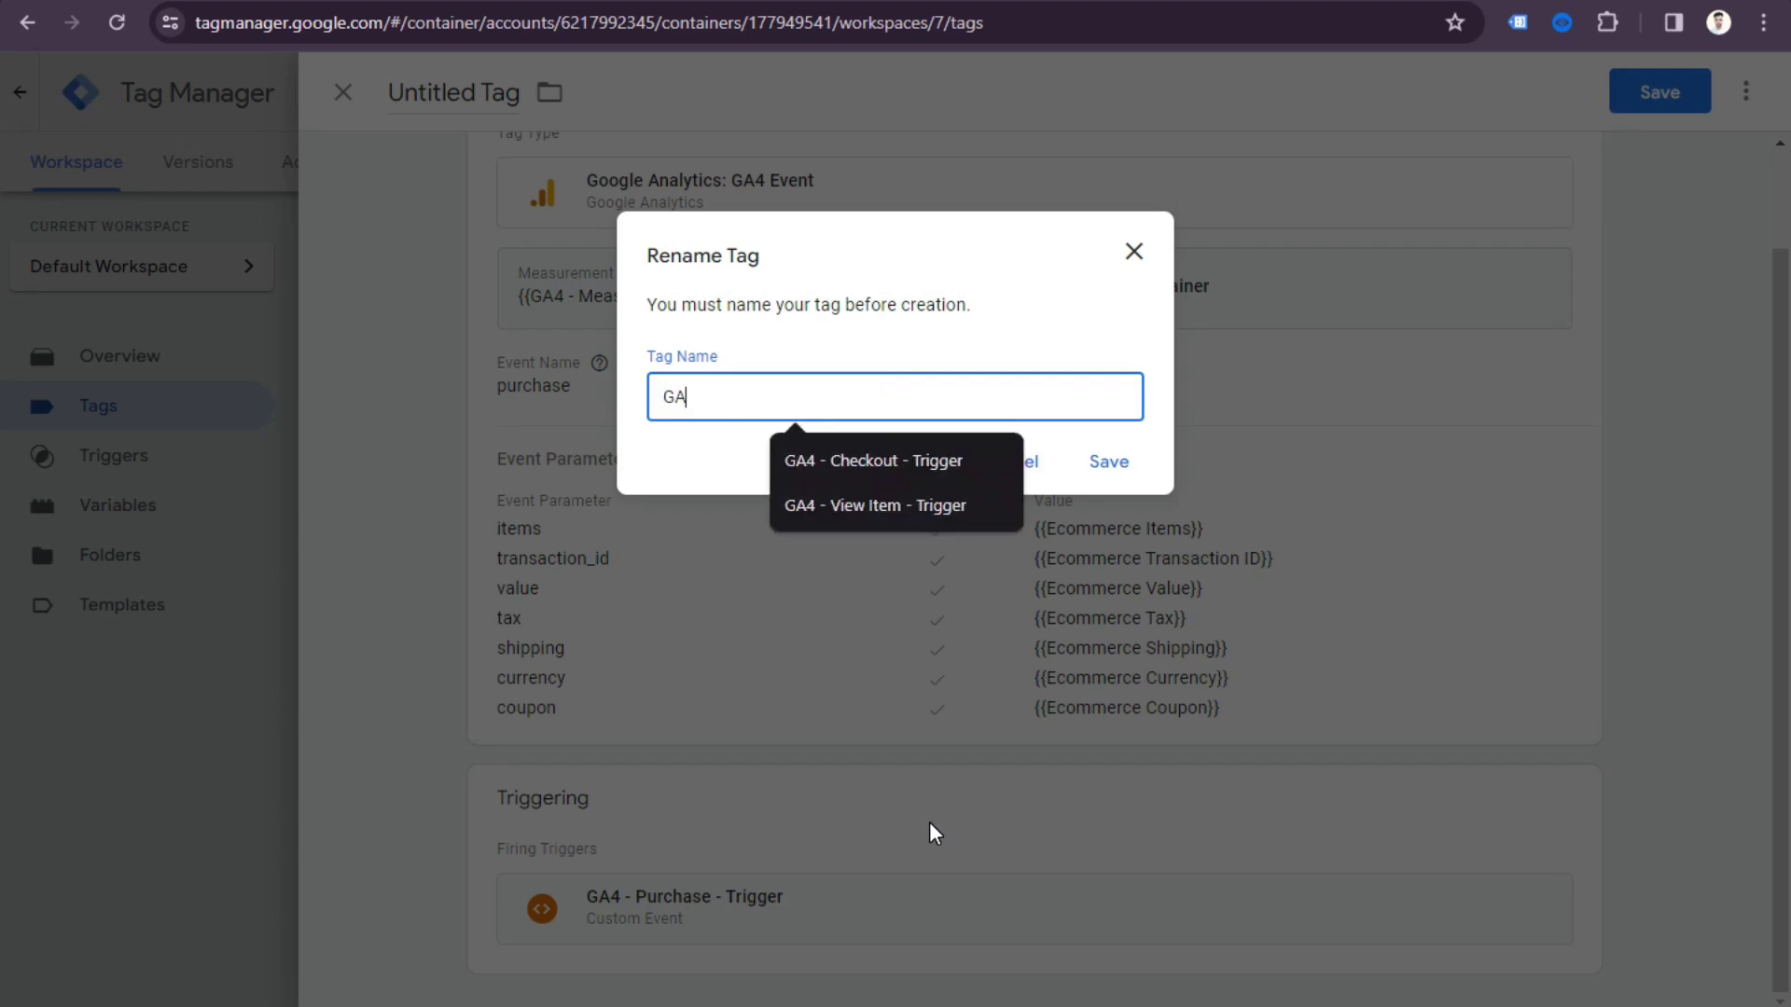
{"action": "type", "text": "4 - Purchase - Tag"}
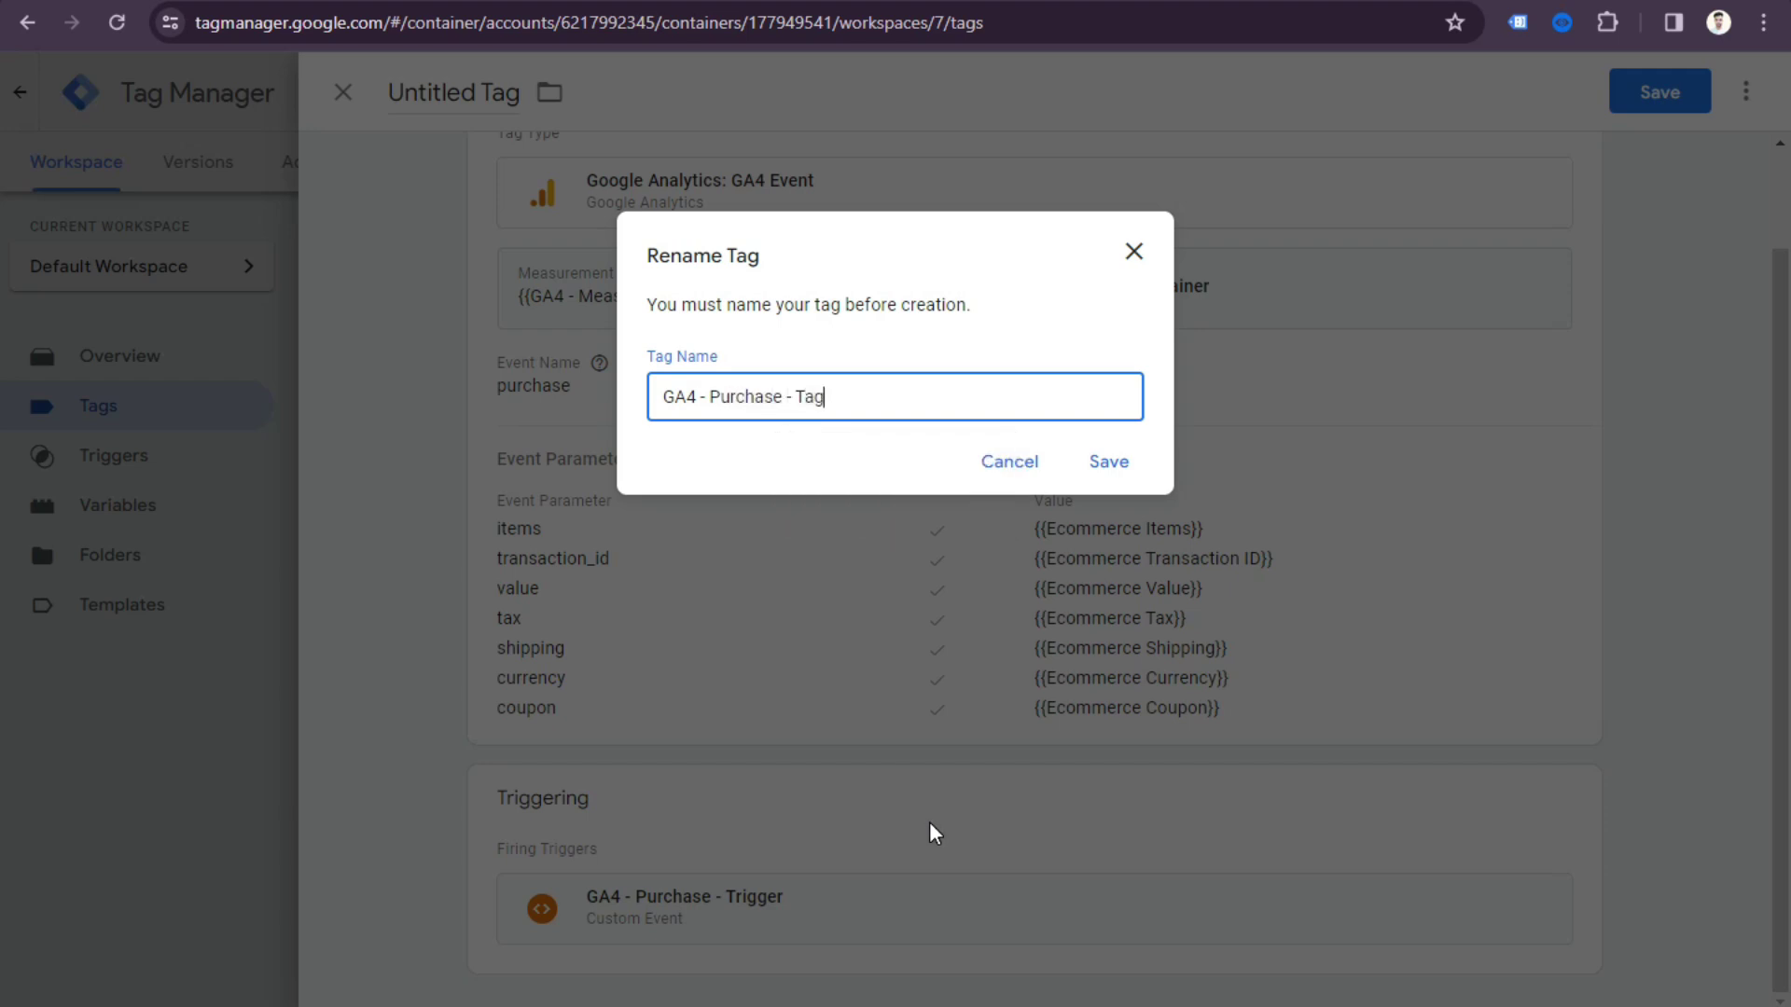
{"action": "left_click", "coordinate": [1110, 460]}
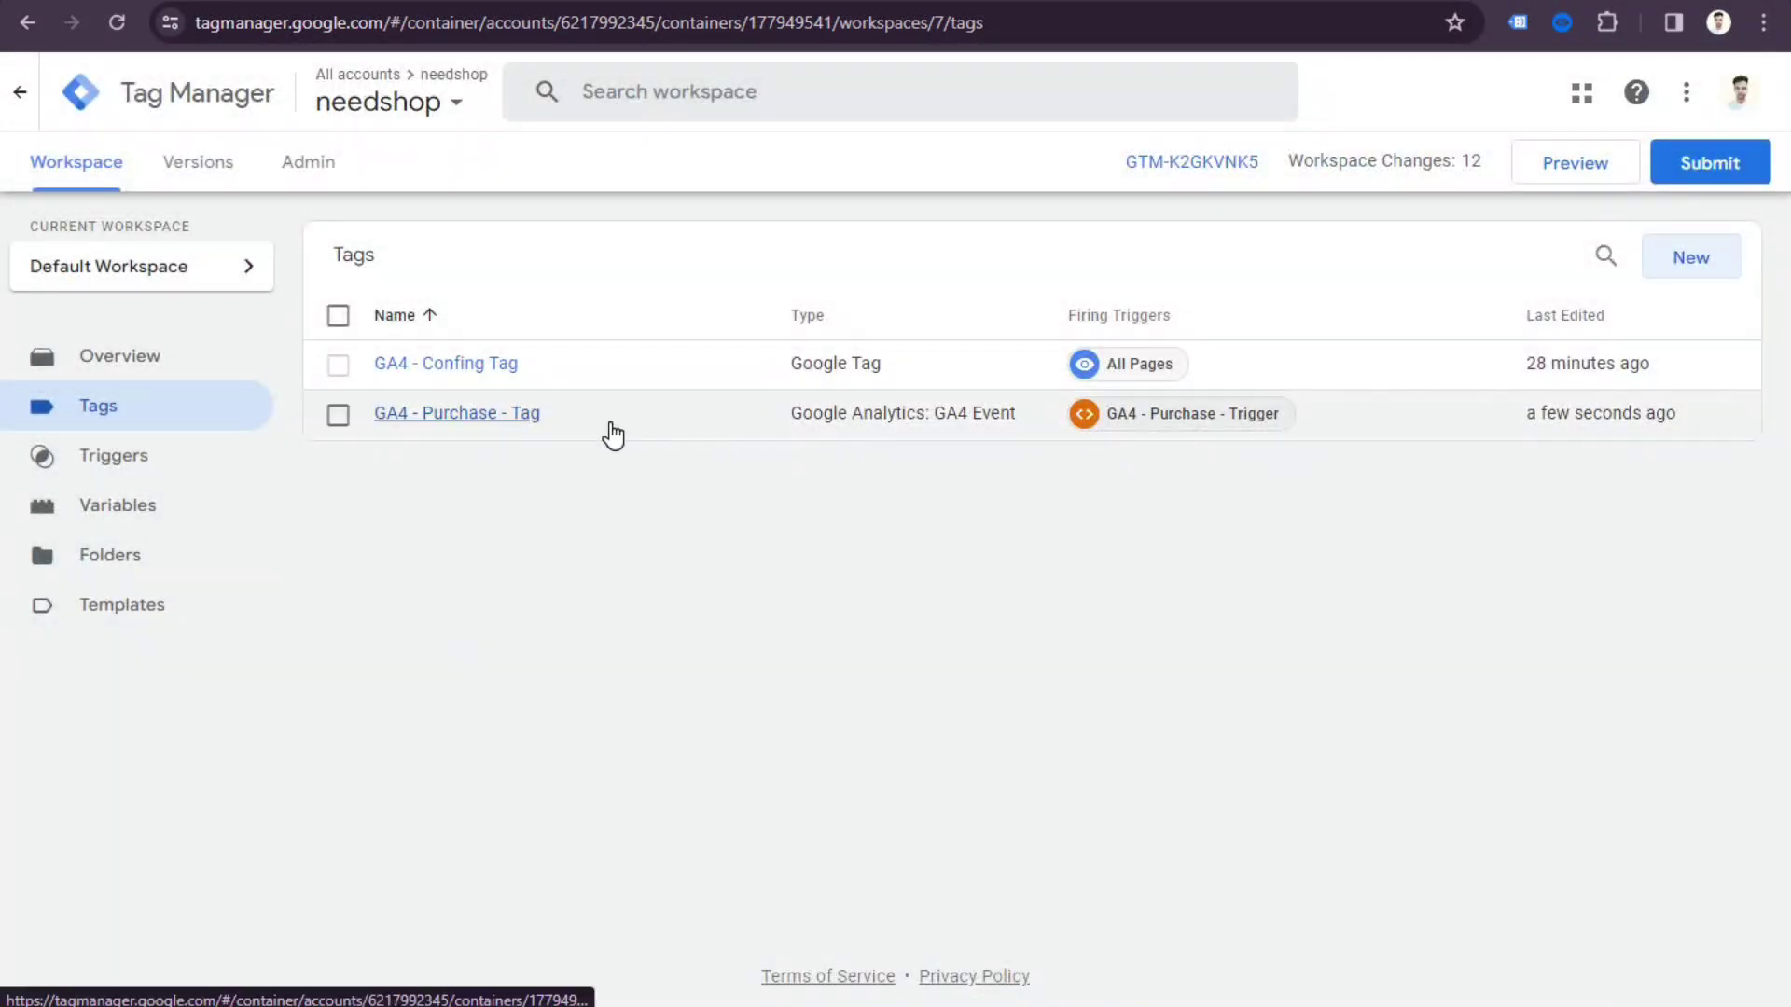
Create a new Google Analytics: GA4 Event tag using the GA4 - Measurement ID variable as its measurement ID.
{"action": "left_click", "coordinate": [1696, 266]}
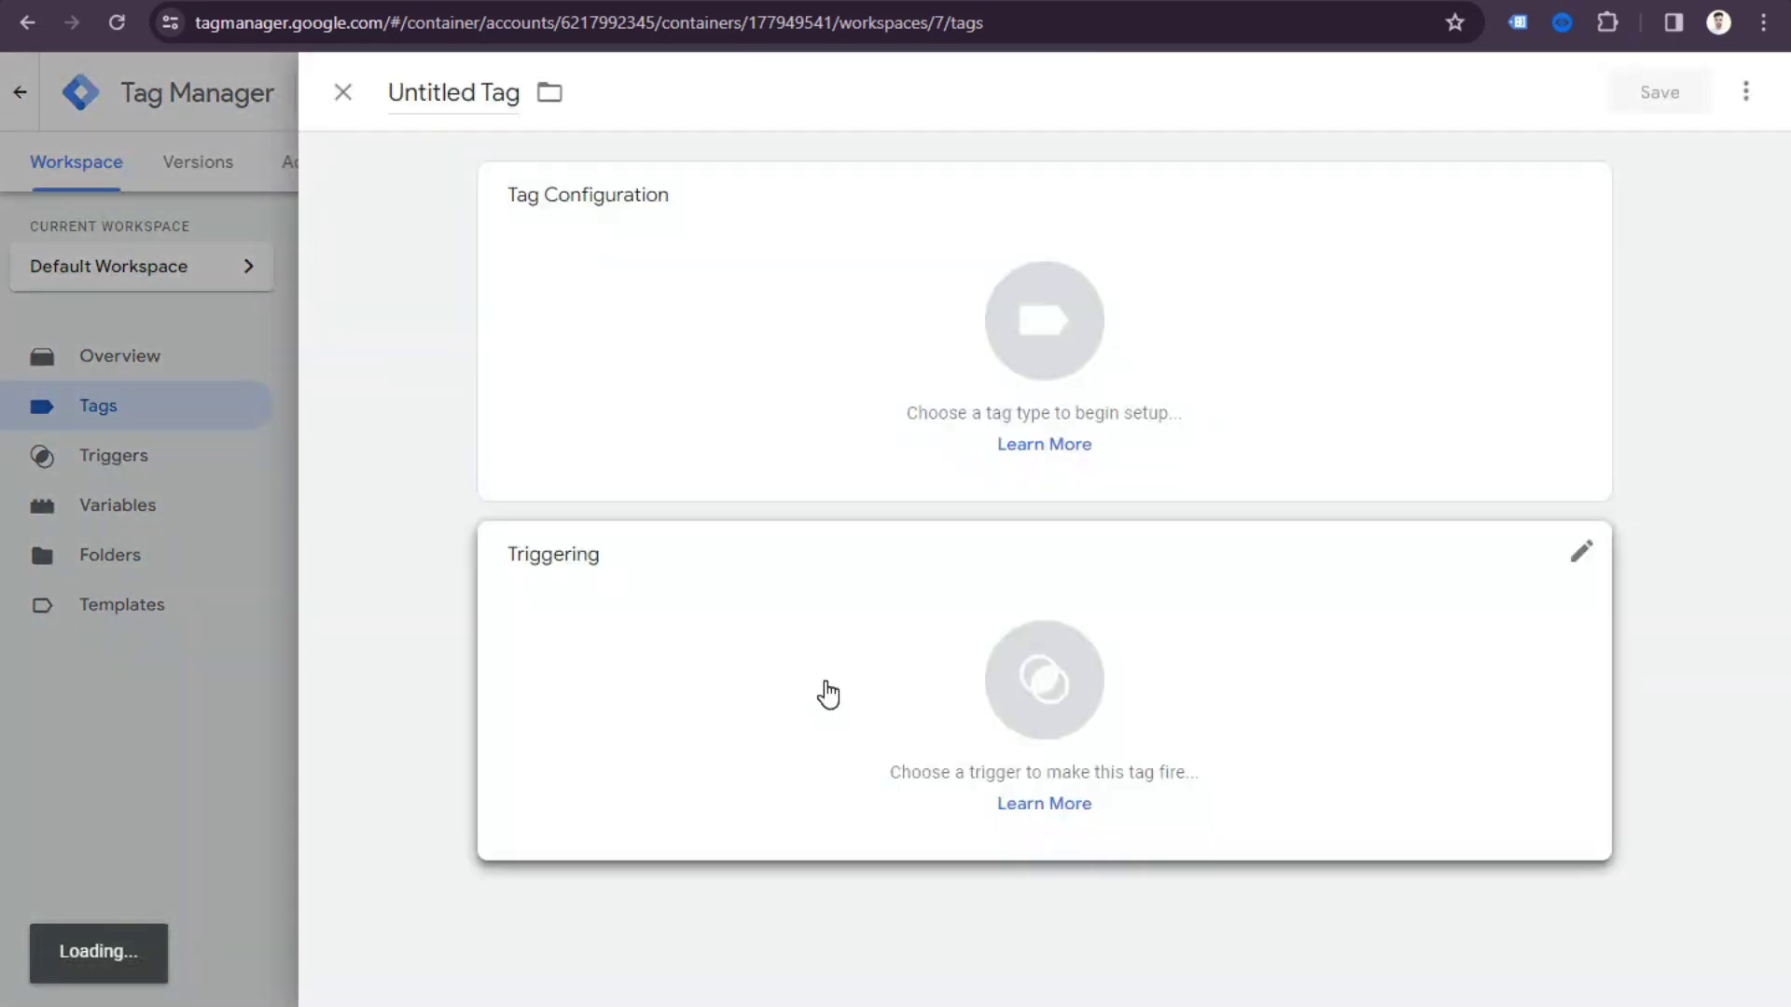
{"action": "left_click", "coordinate": [1082, 289]}
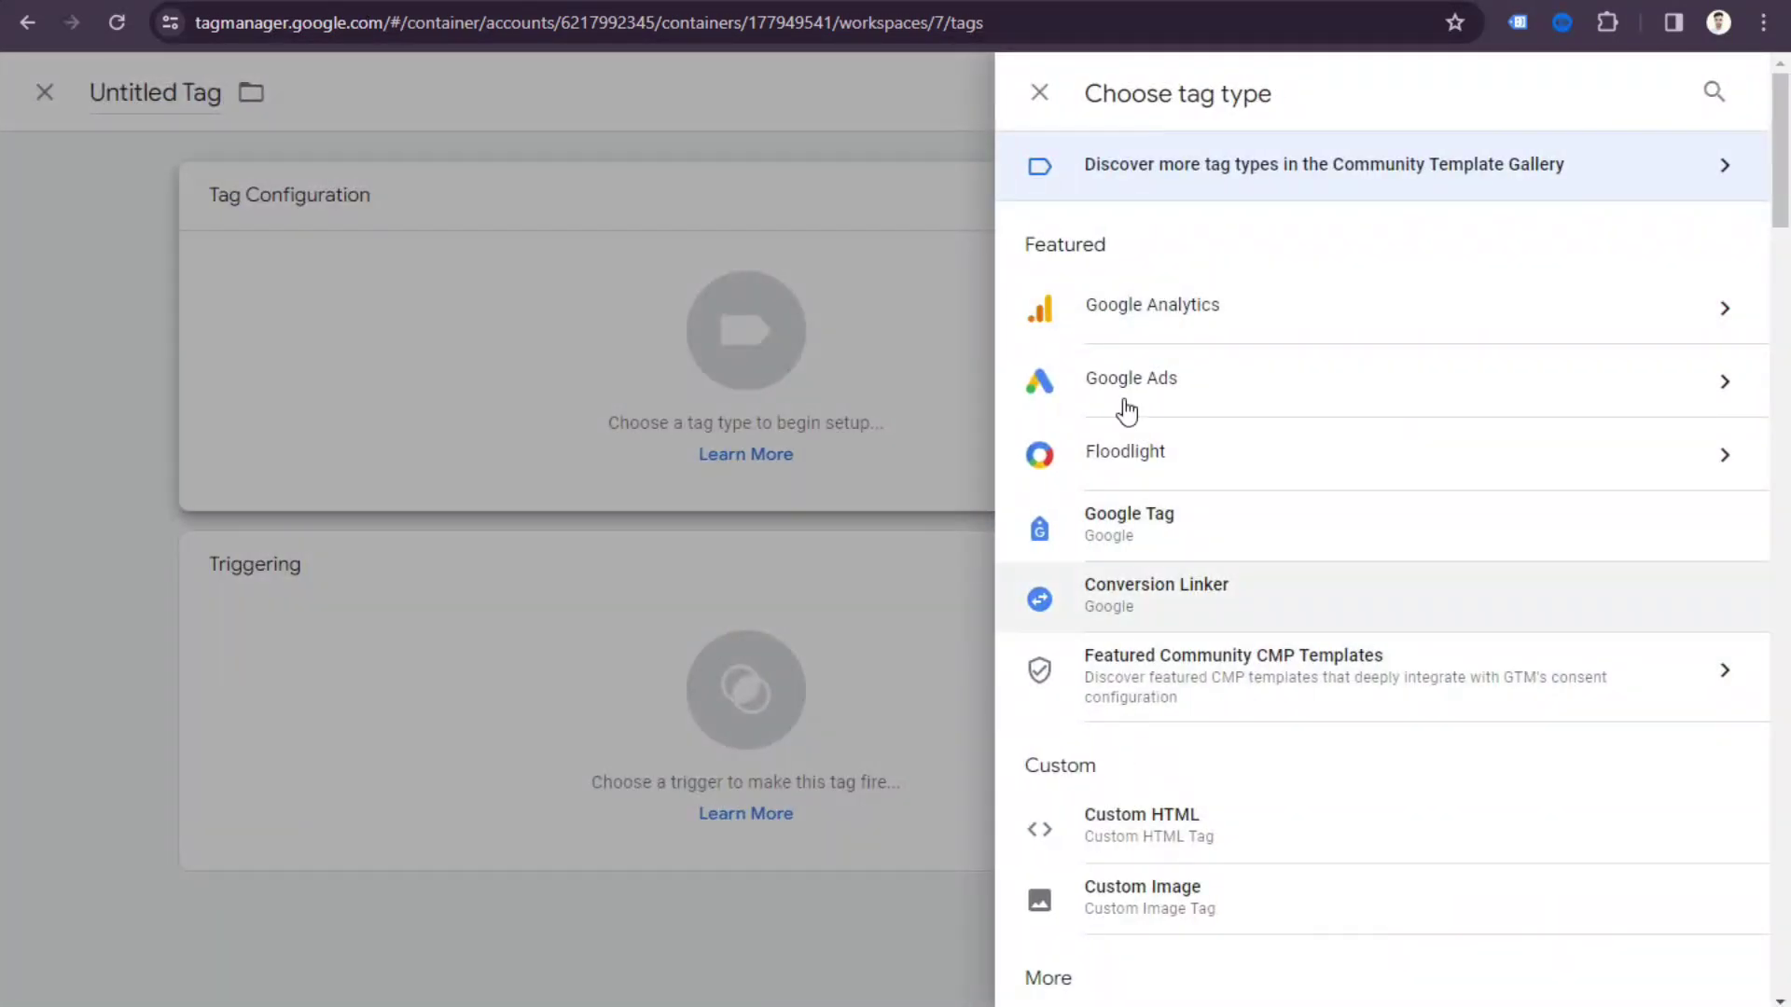
{"action": "left_click", "coordinate": [1199, 316]}
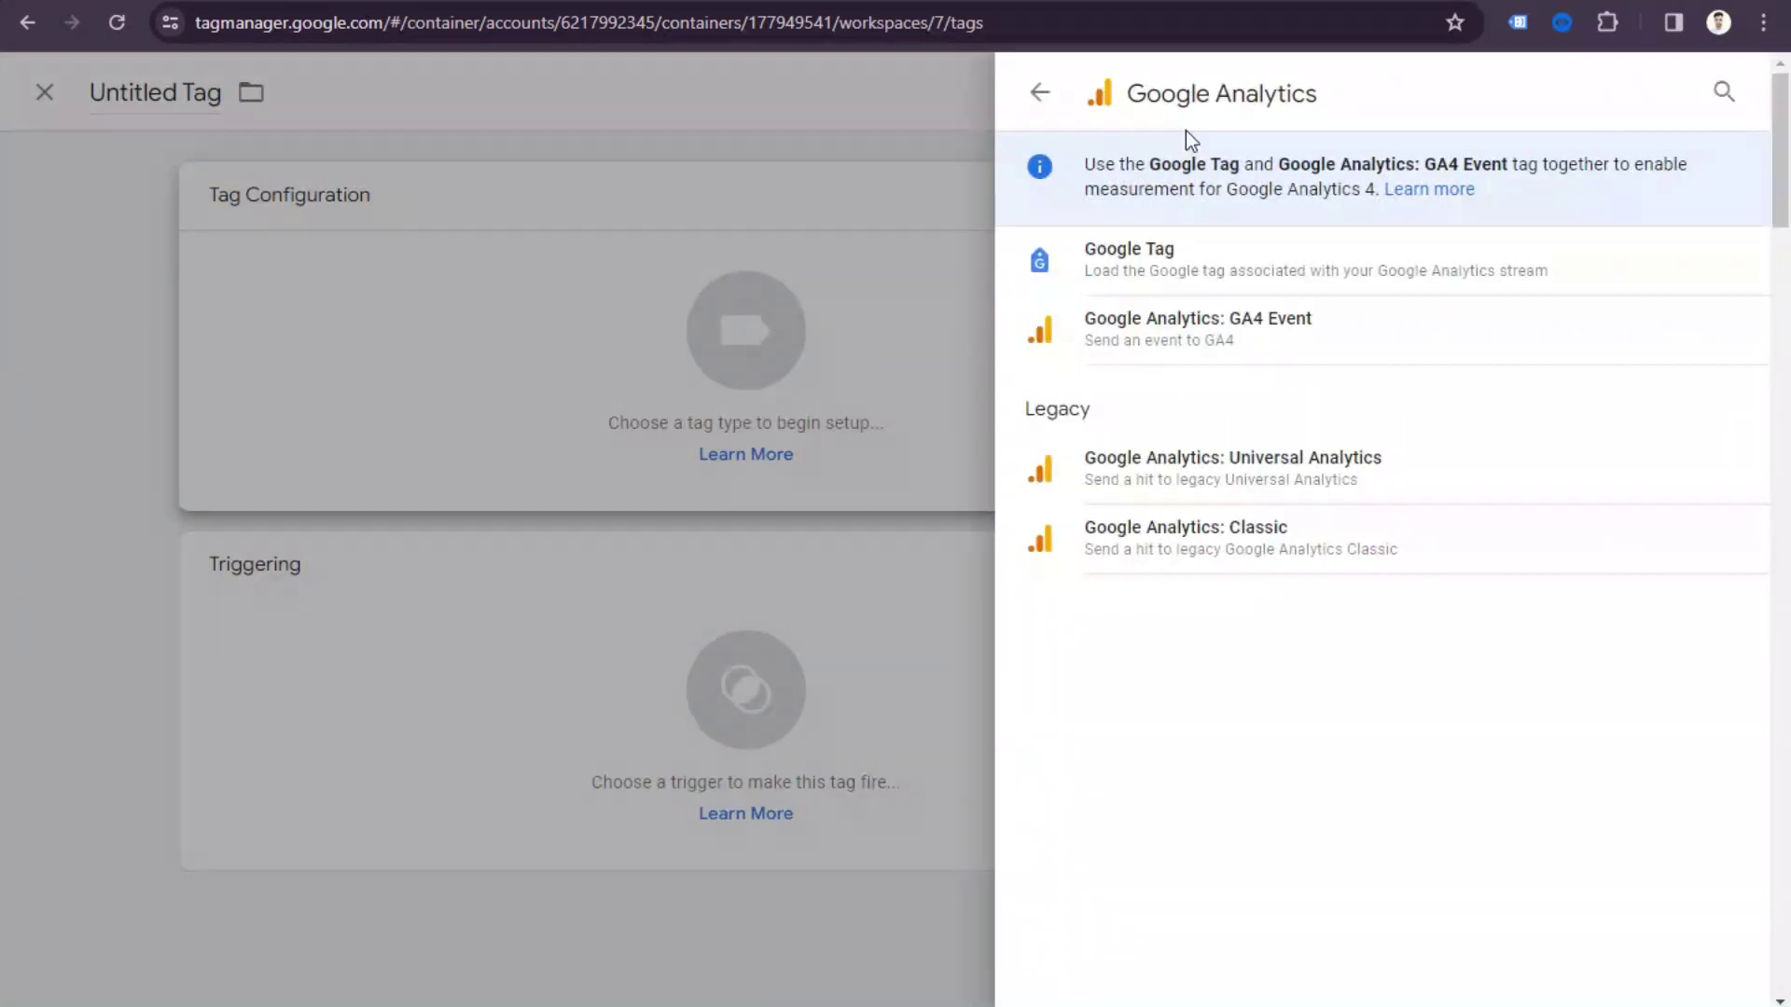
{"action": "left_click", "coordinate": [1237, 352]}
{"action": "left_click", "coordinate": [668, 462]}
{"action": "left_click", "coordinate": [823, 461]}
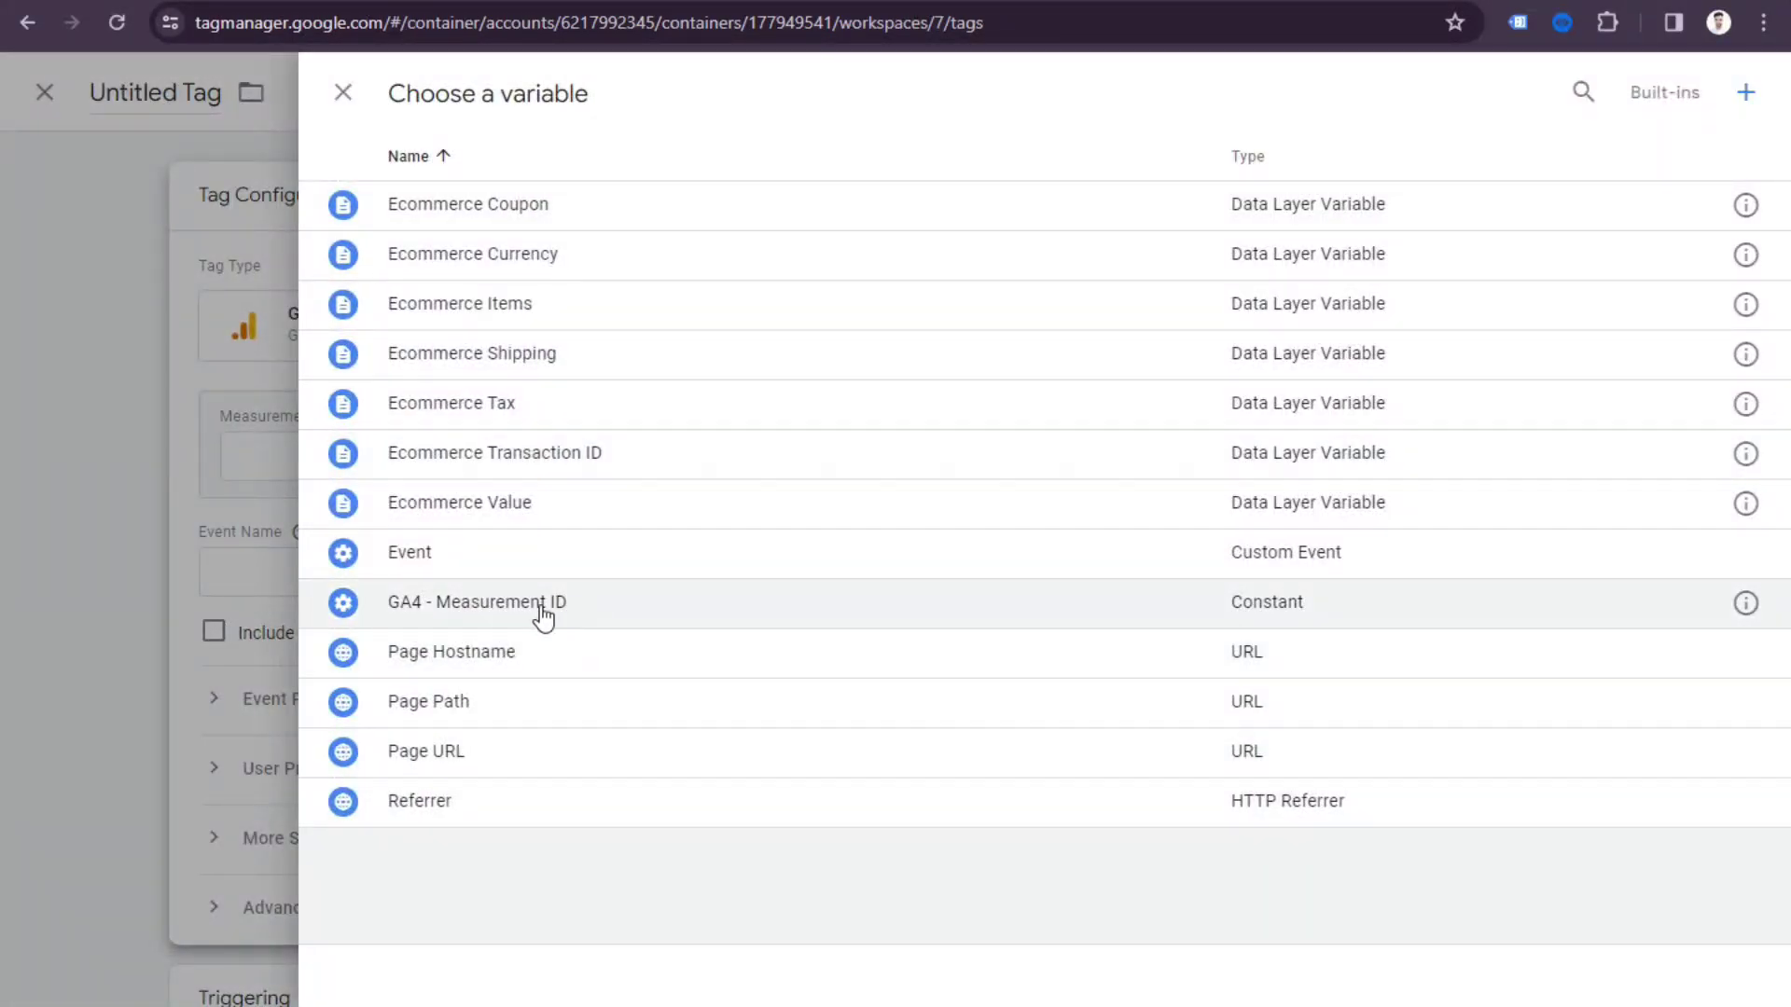
{"action": "left_click", "coordinate": [513, 614]}
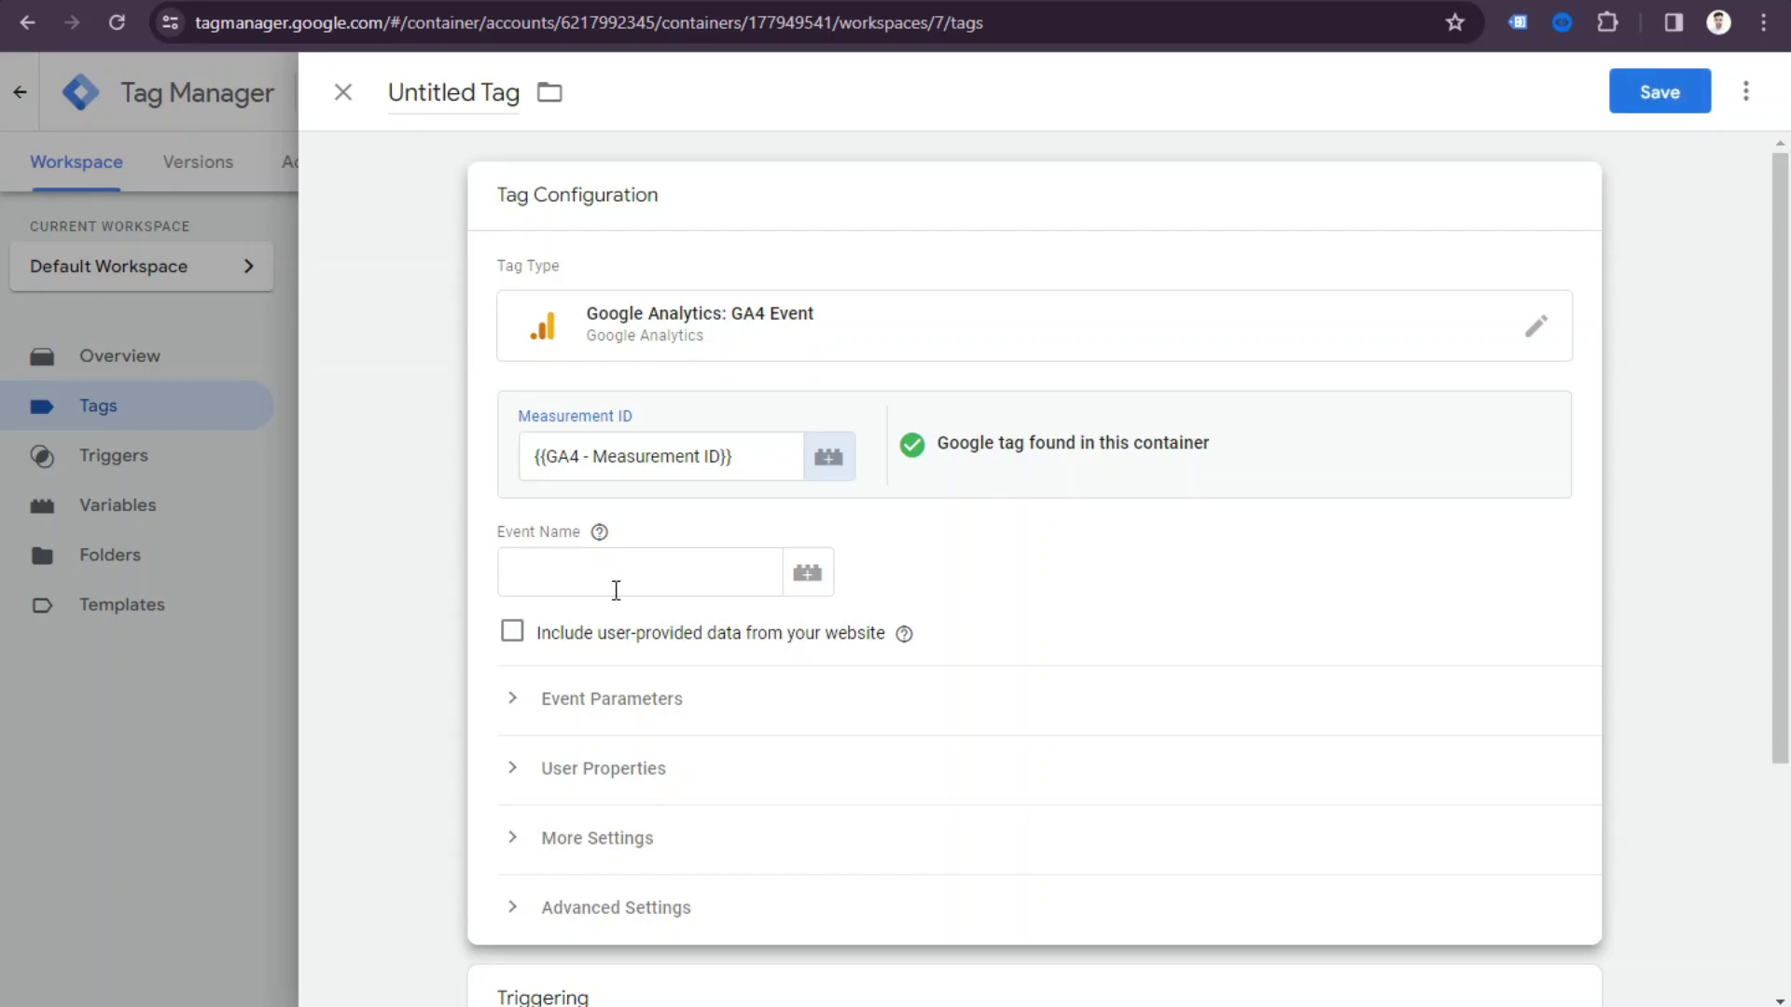
Switch to the Google Analytics events reference and open the tag configuration example for add_to_cart.
{"action": "left_click", "coordinate": [588, 580]}
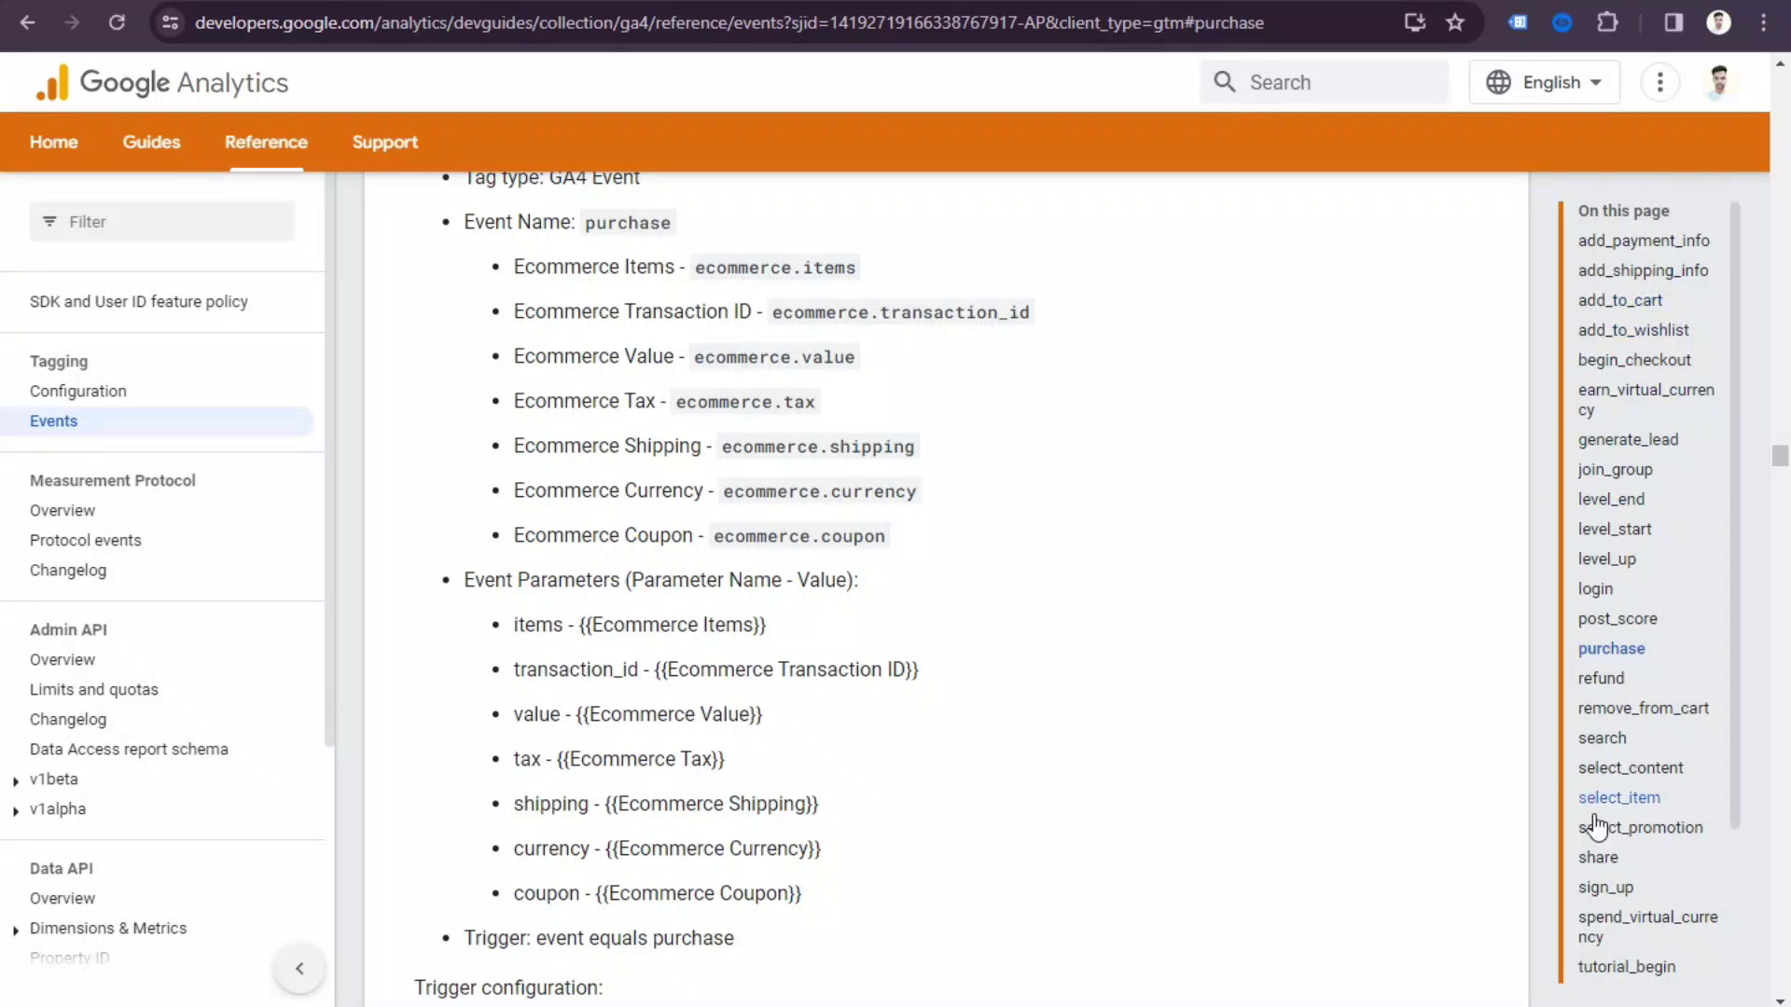
{"action": "scroll", "coordinate": [1684, 961], "scroll_direction": "down", "scroll_amount": 2}
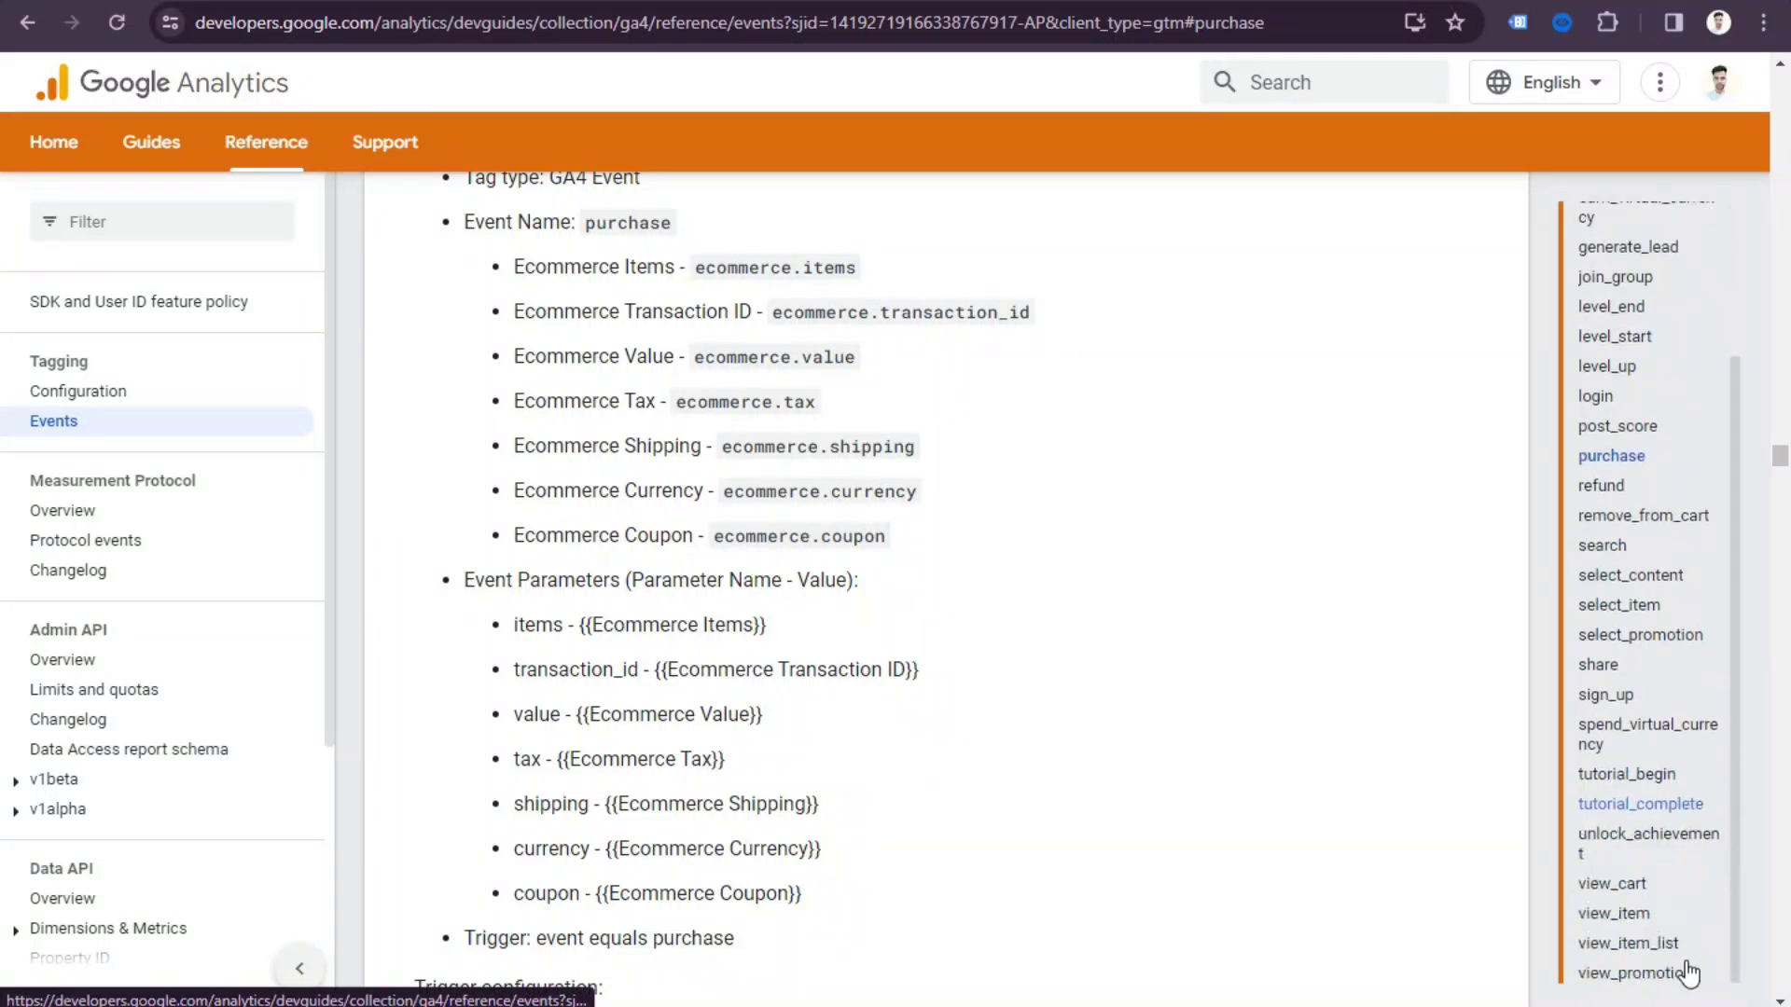
{"action": "scroll", "coordinate": [1666, 825], "scroll_direction": "up", "scroll_amount": 2}
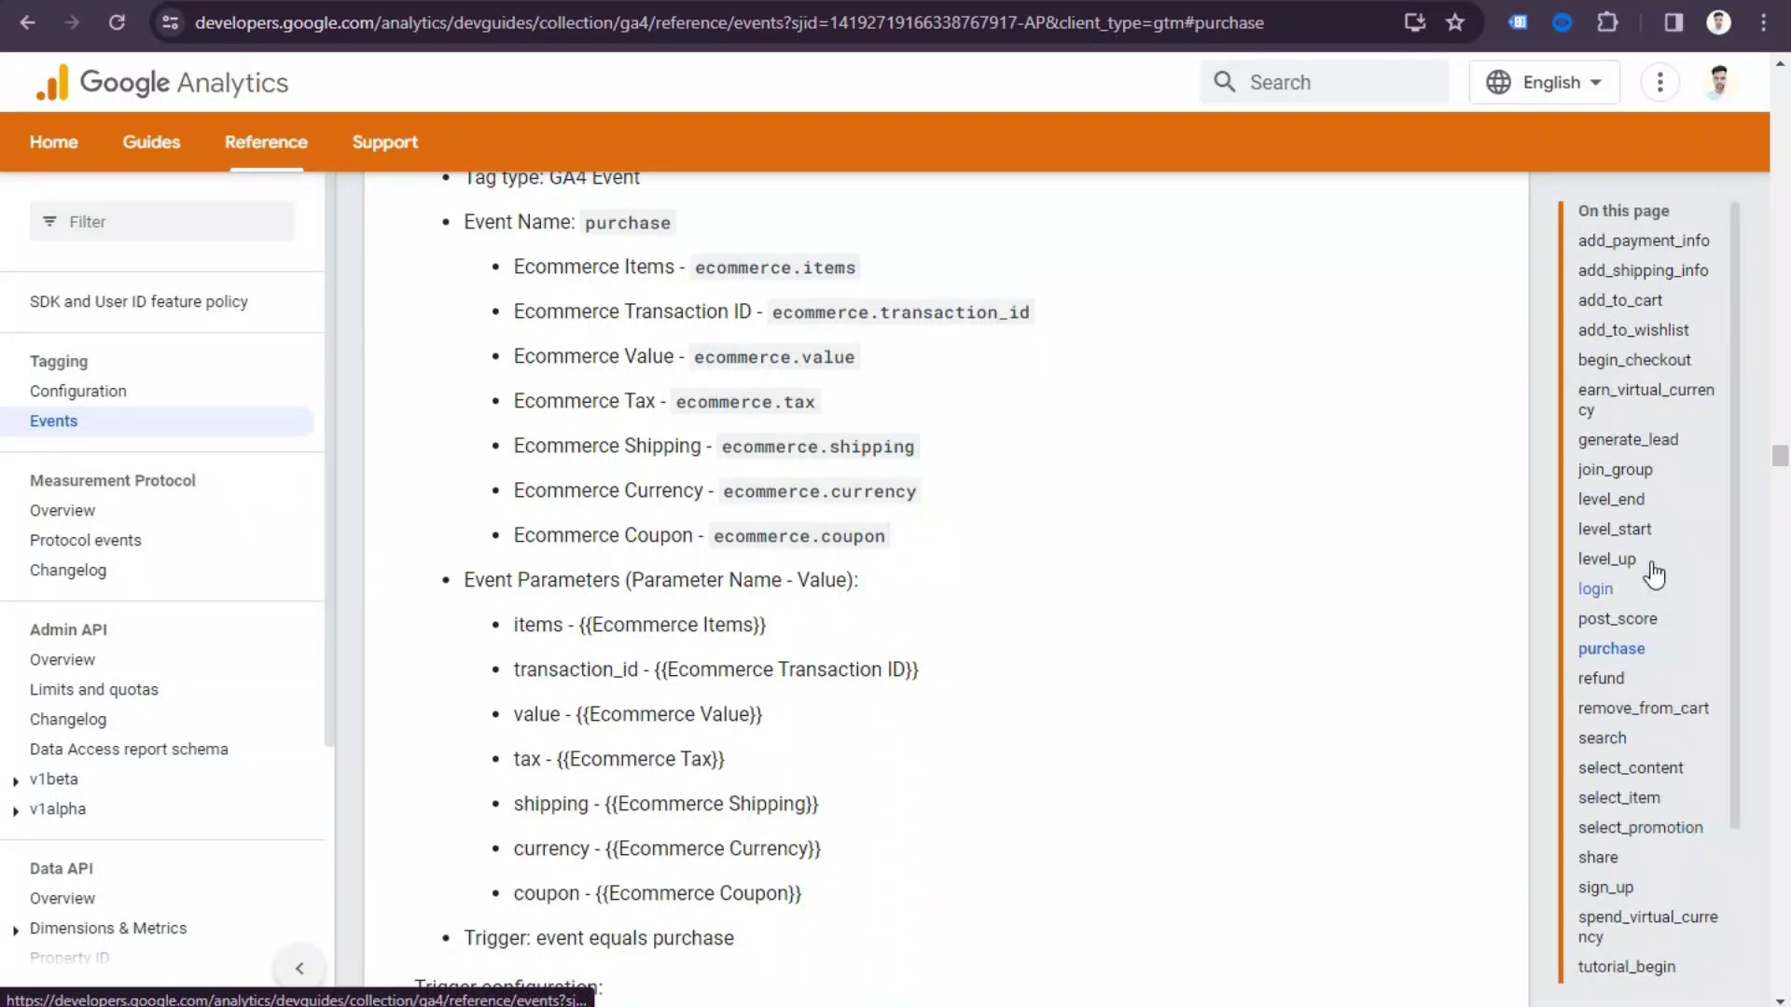
{"action": "left_click", "coordinate": [1621, 300]}
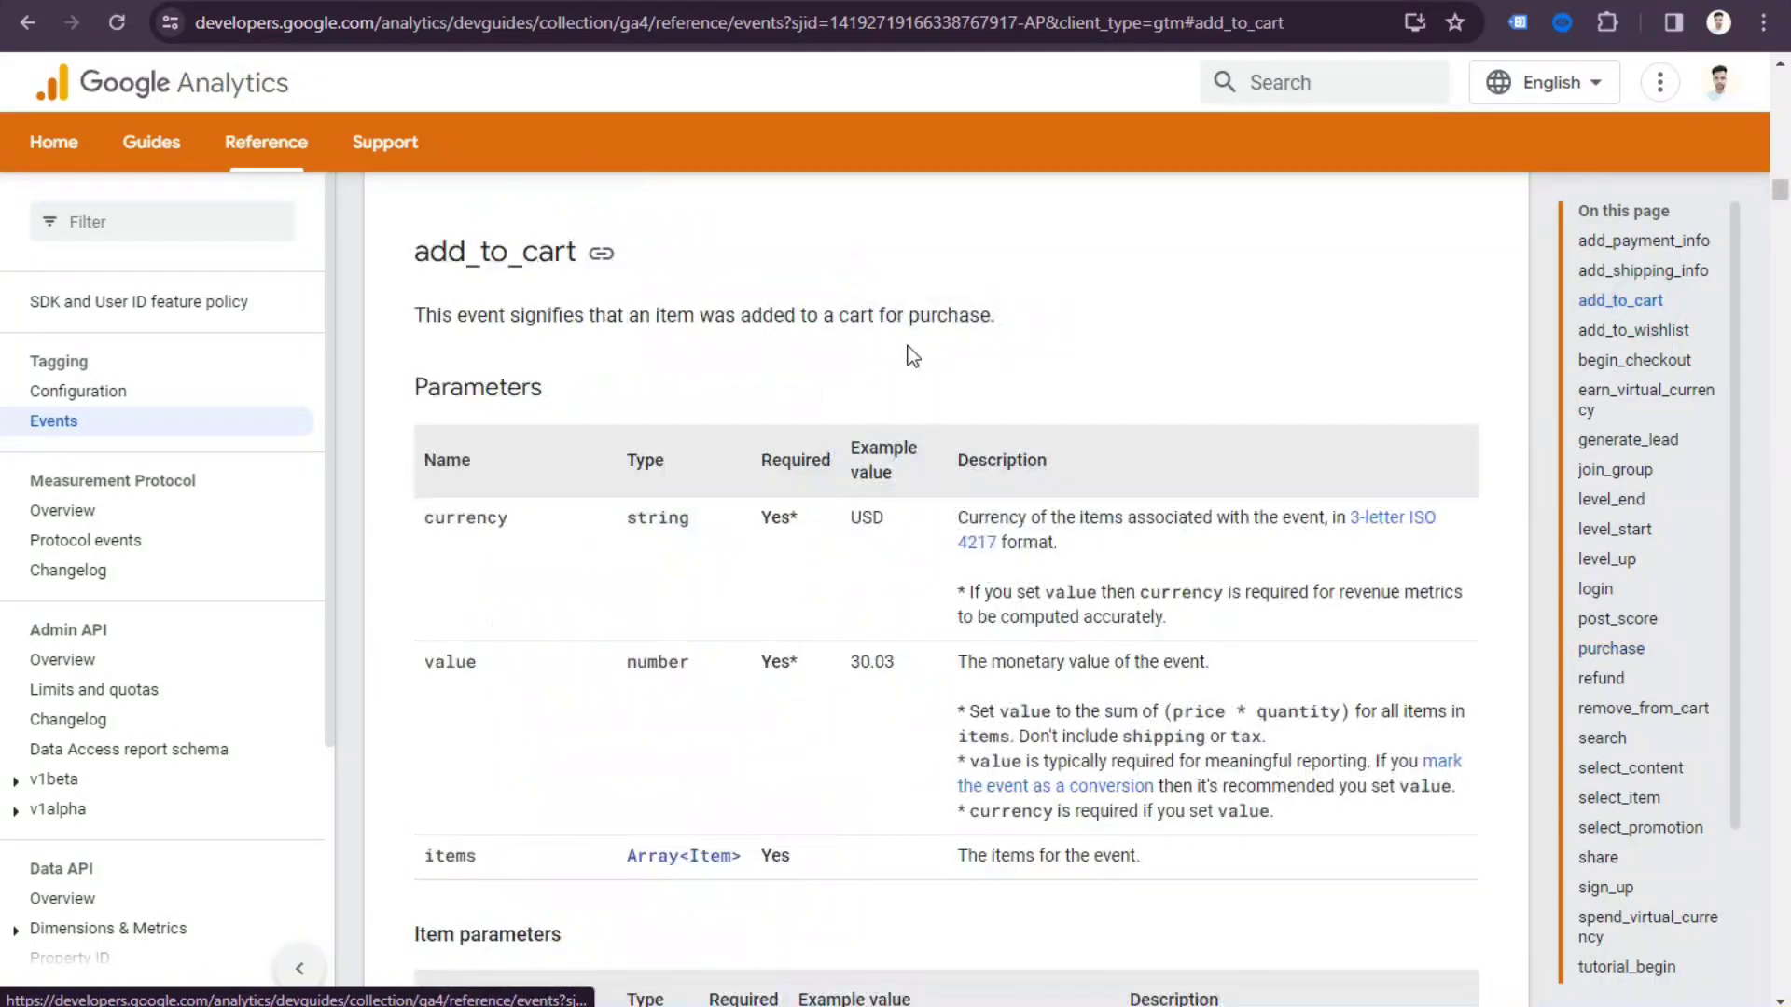
{"action": "scroll", "coordinate": [666, 847], "scroll_direction": "down", "scroll_amount": 15}
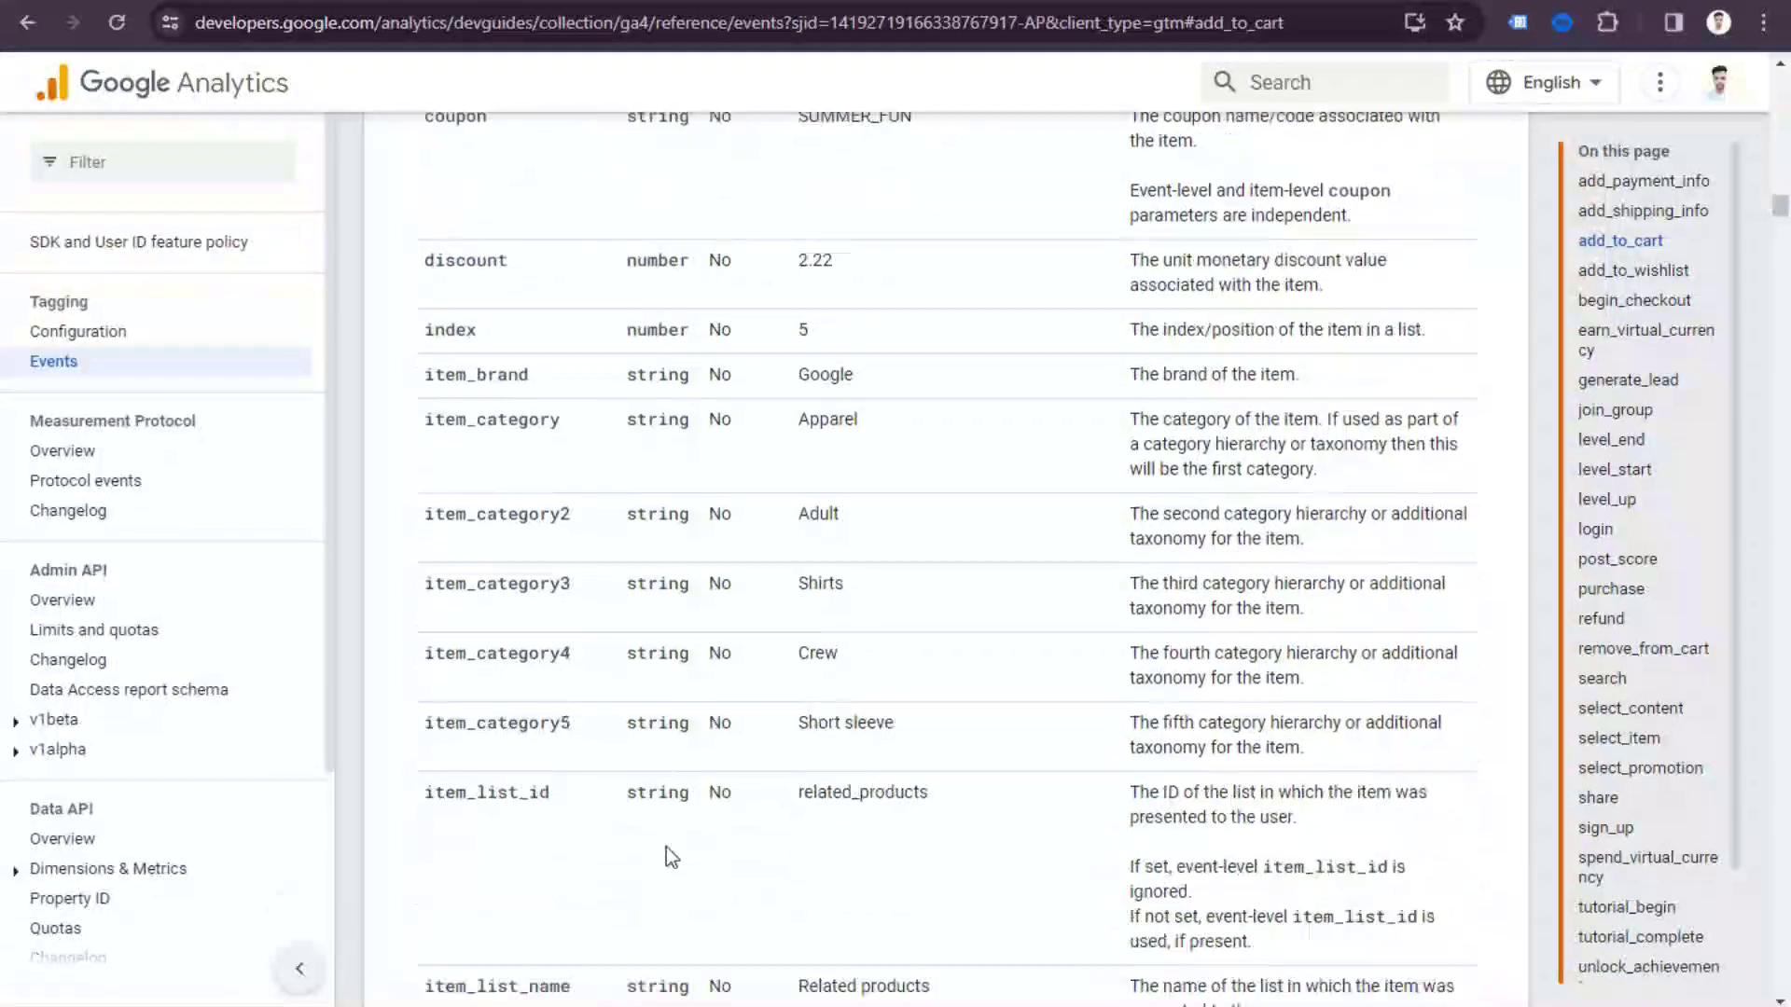
{"action": "scroll", "coordinate": [668, 847], "scroll_direction": "down", "scroll_amount": 6}
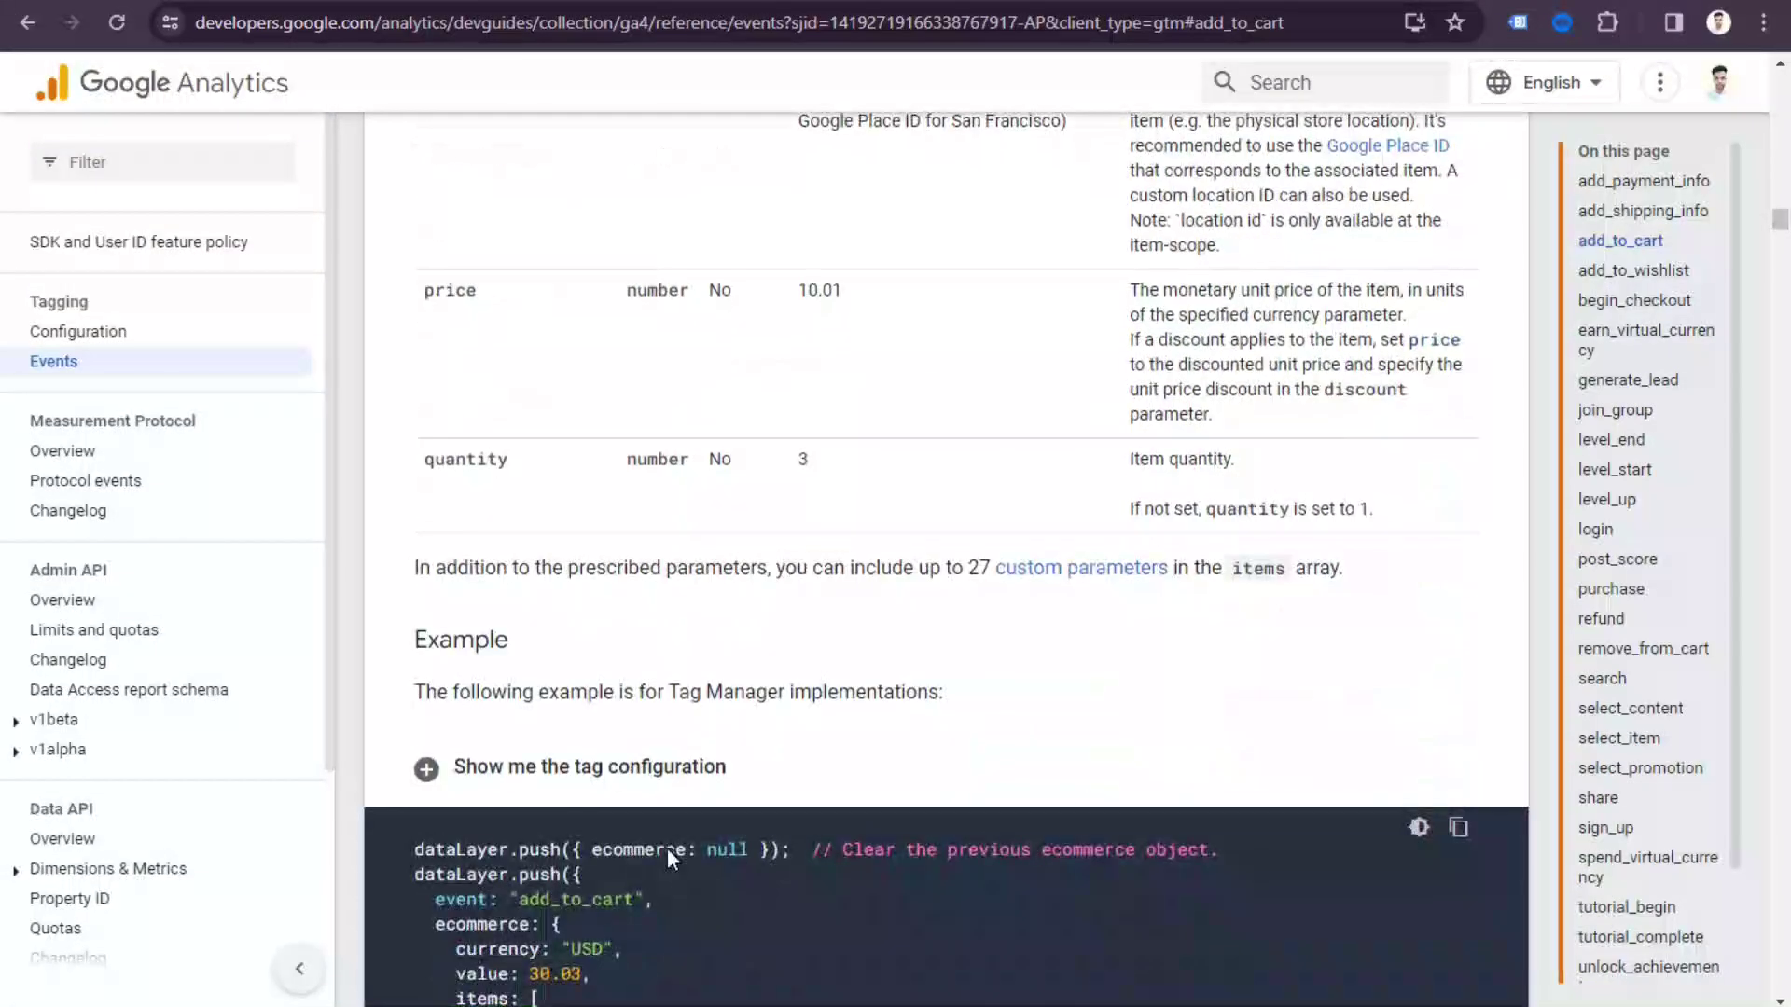
{"action": "left_click", "coordinate": [641, 767]}
{"action": "scroll", "coordinate": [702, 753], "scroll_direction": "down", "scroll_amount": 4}
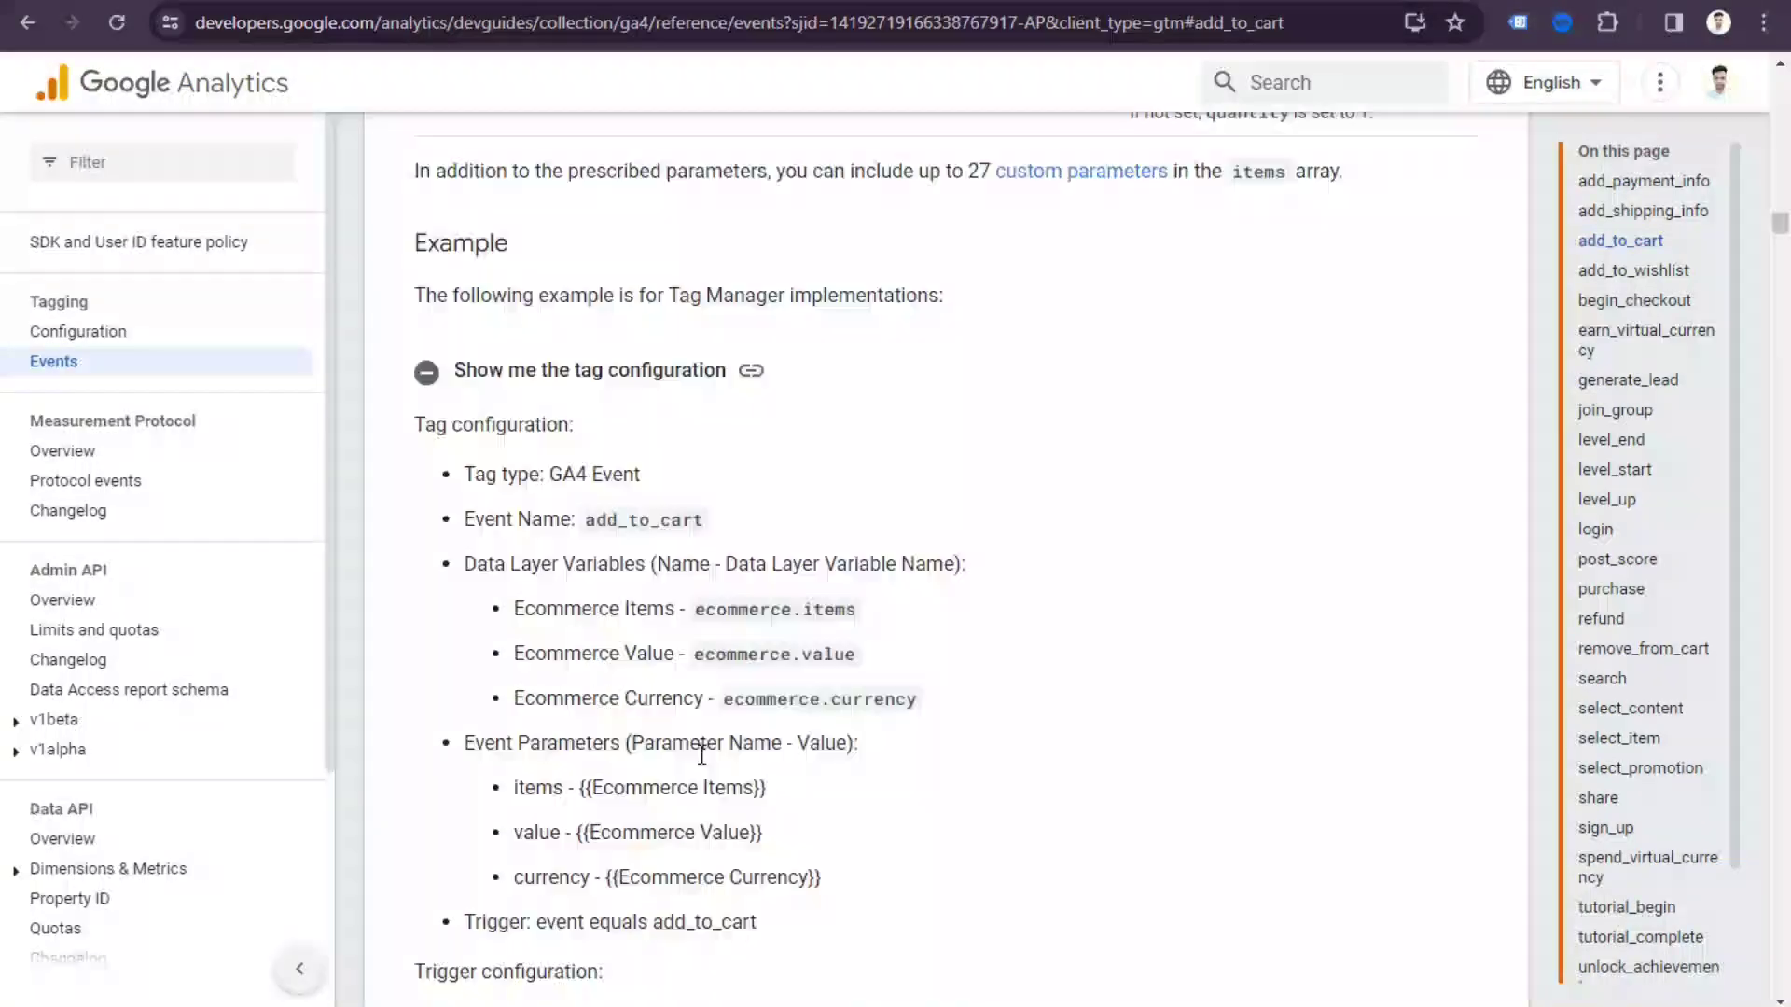
Copy the event name add_to_cart from the reference into the new tag's event name.
{"action": "double_click", "coordinate": [666, 504]}
{"action": "right_click", "coordinate": [666, 505]}
{"action": "left_click", "coordinate": [718, 520]}
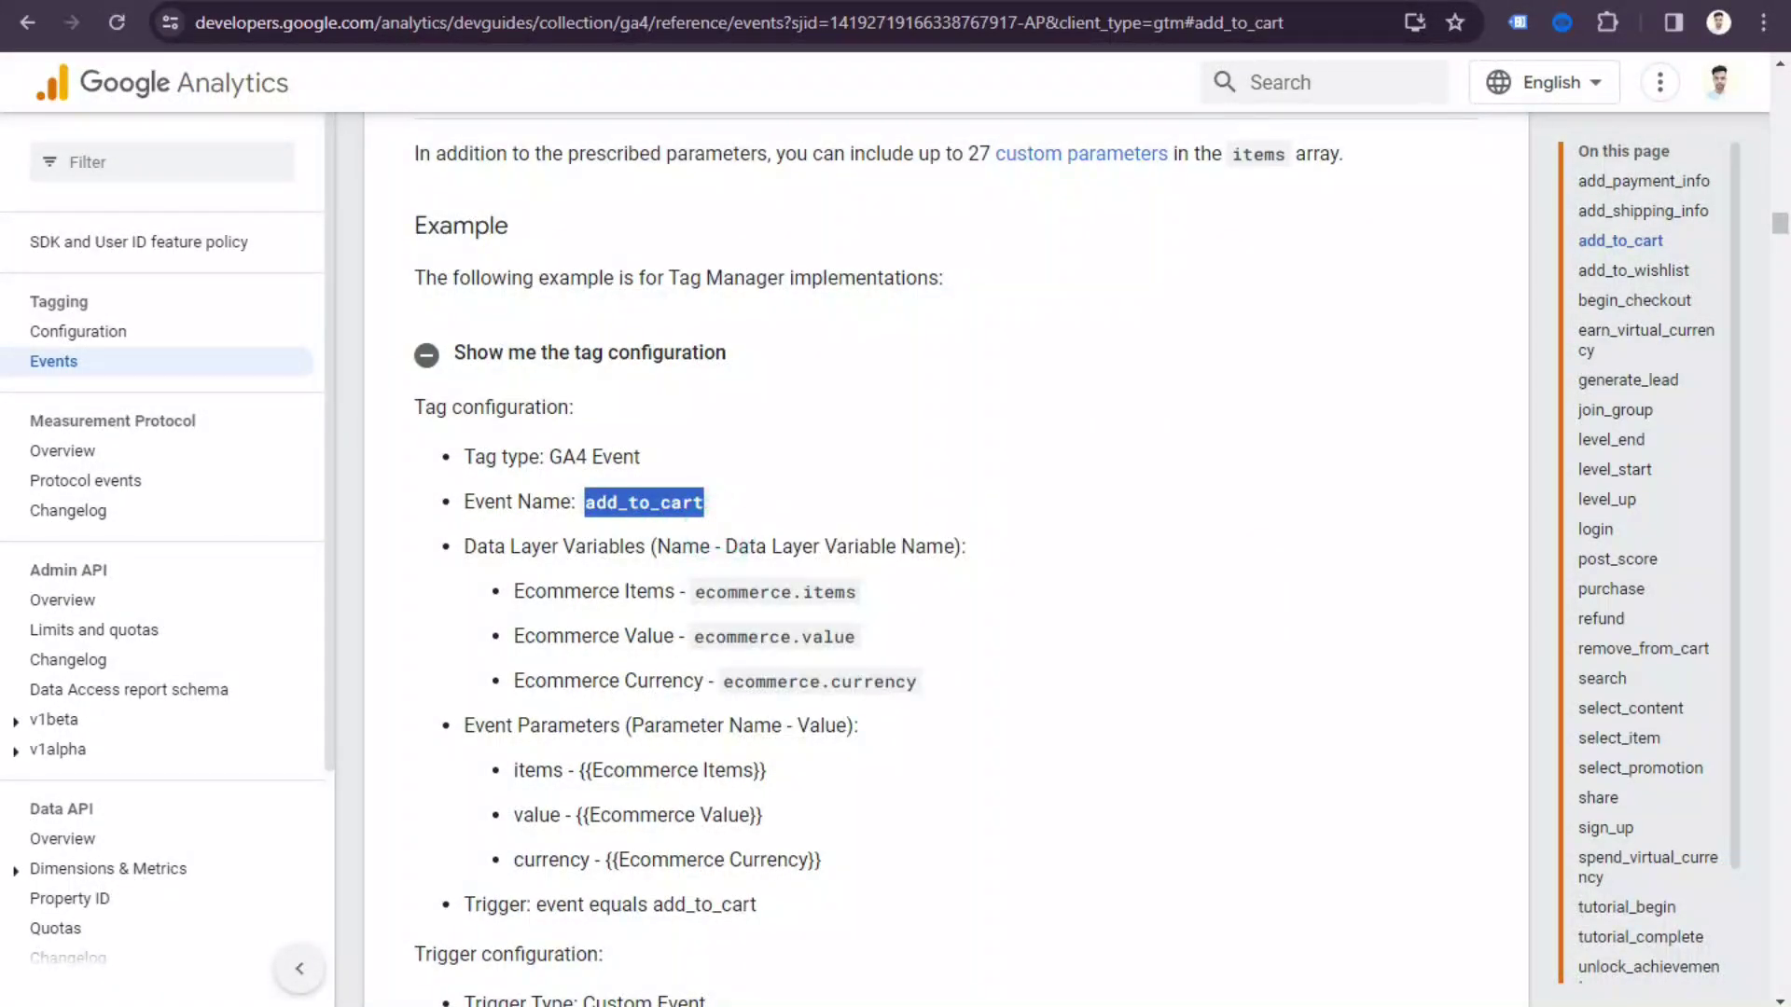
{"action": "key", "text": "alt+Tab"}
{"action": "key", "text": "ctrl+v"}
Add three event parameter rows to the add_to_cart tag and name the first one items, as in the reference.
{"action": "scroll", "coordinate": [678, 800], "scroll_direction": "down", "scroll_amount": 3}
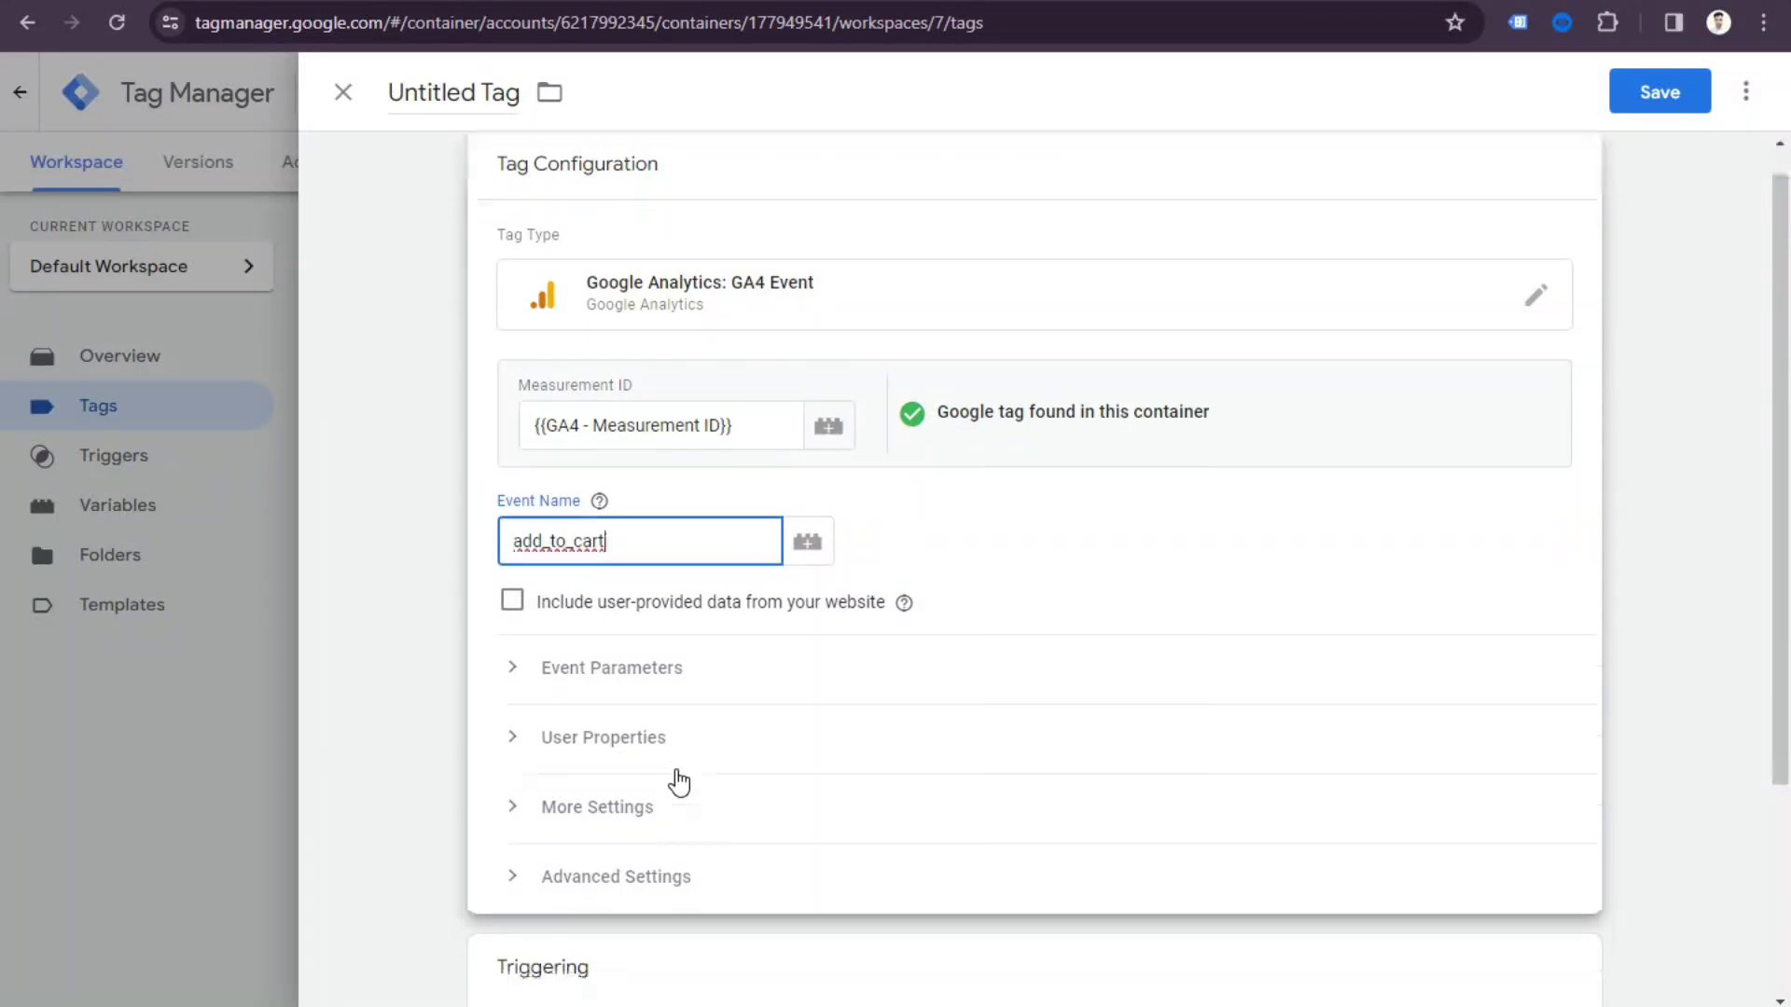
{"action": "key", "text": "alt+Tab"}
{"action": "scroll", "coordinate": [623, 567], "scroll_direction": "down", "scroll_amount": 2}
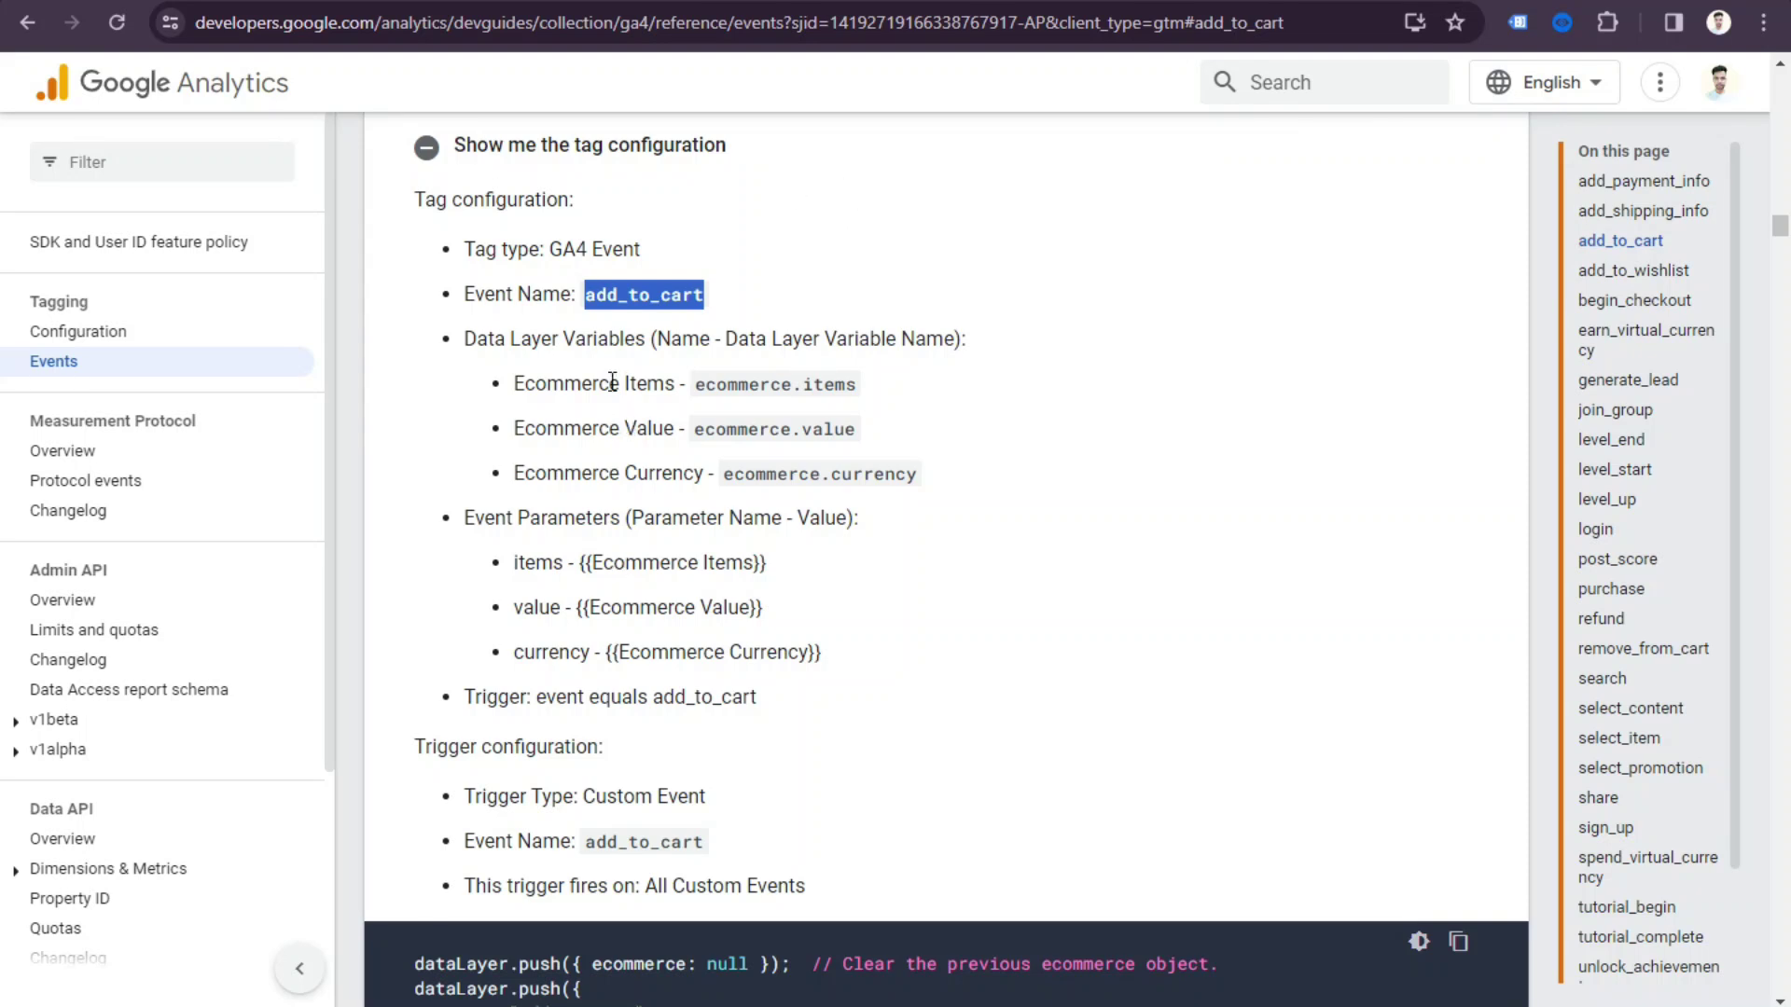
{"action": "double_click", "coordinate": [522, 583]}
{"action": "right_click", "coordinate": [523, 571]}
{"action": "left_click", "coordinate": [596, 589]}
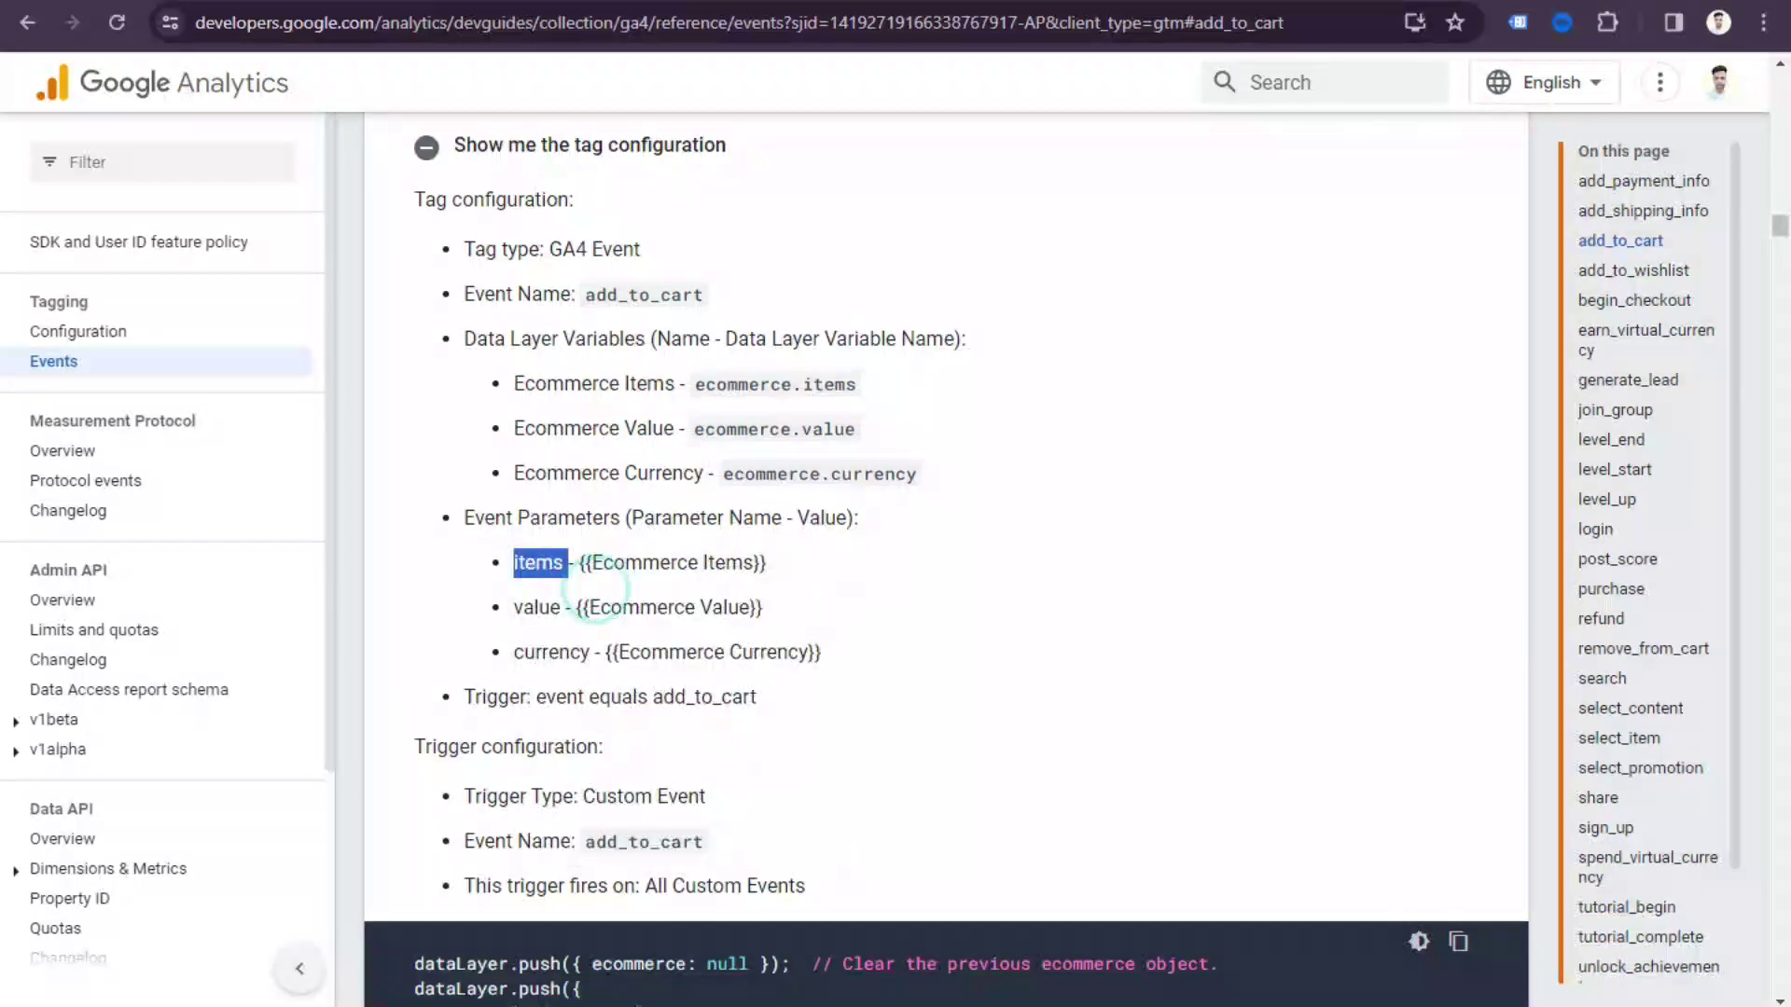
{"action": "key", "text": "alt+Tab"}
{"action": "left_click", "coordinate": [624, 502]}
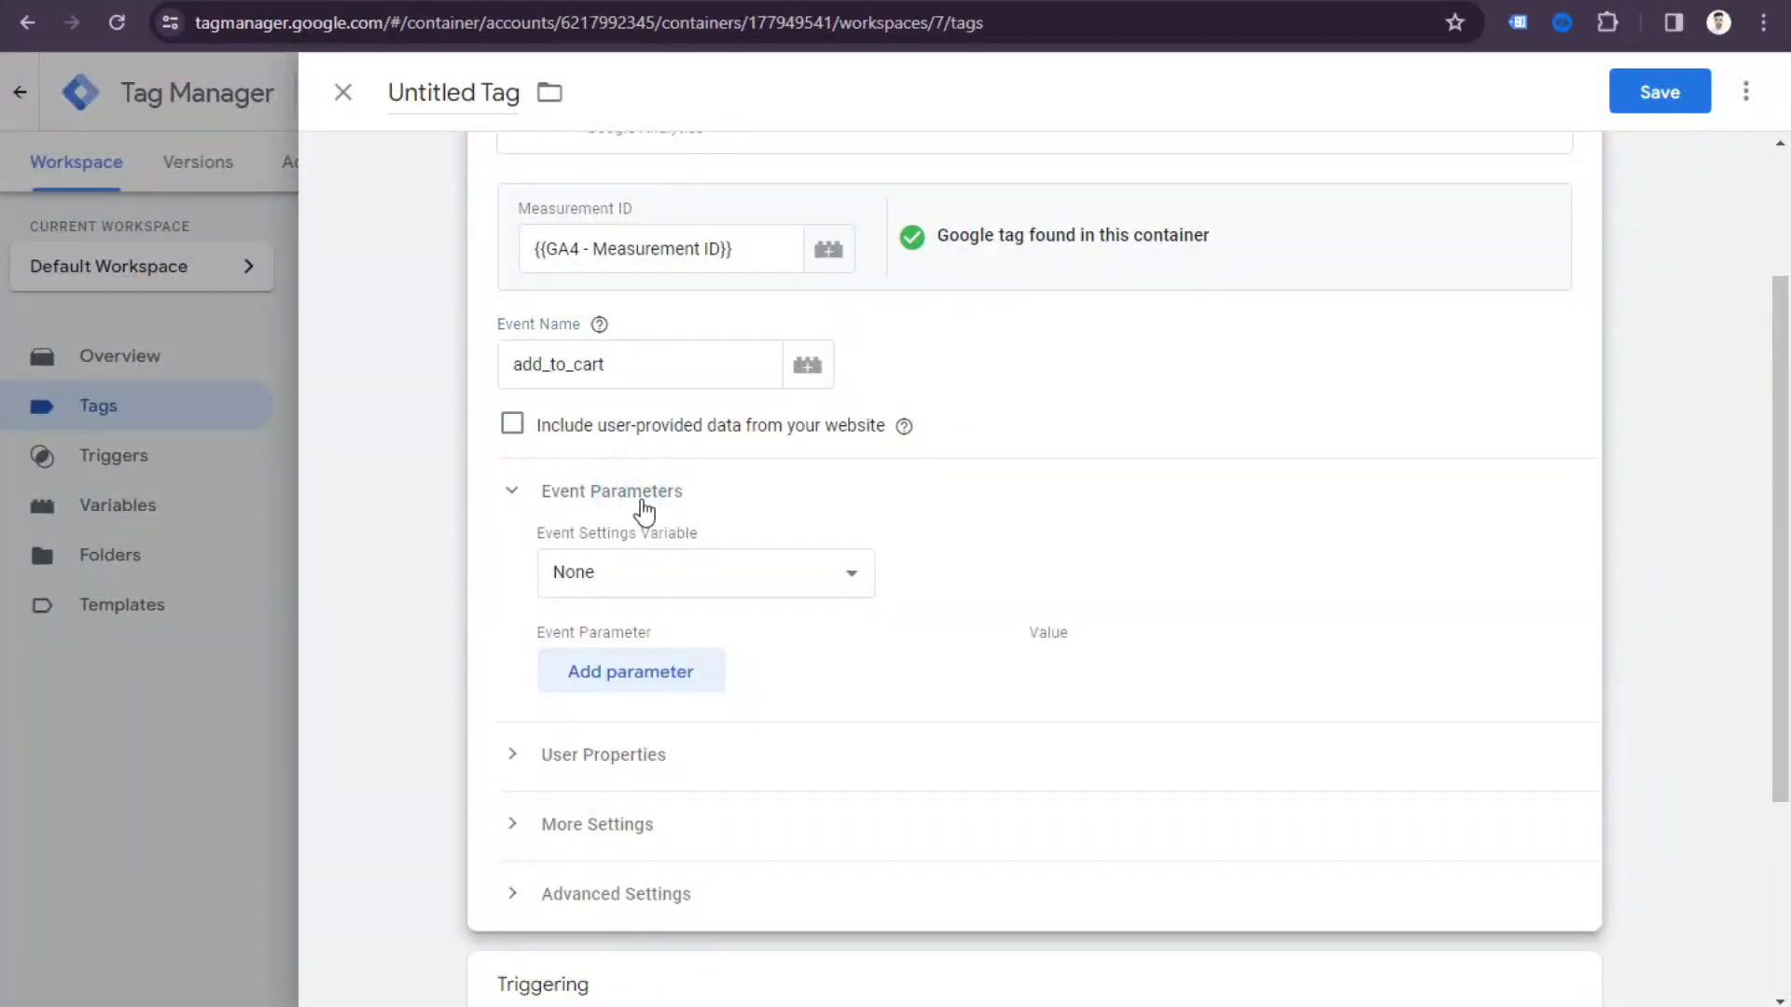
{"action": "left_click", "coordinate": [606, 673]}
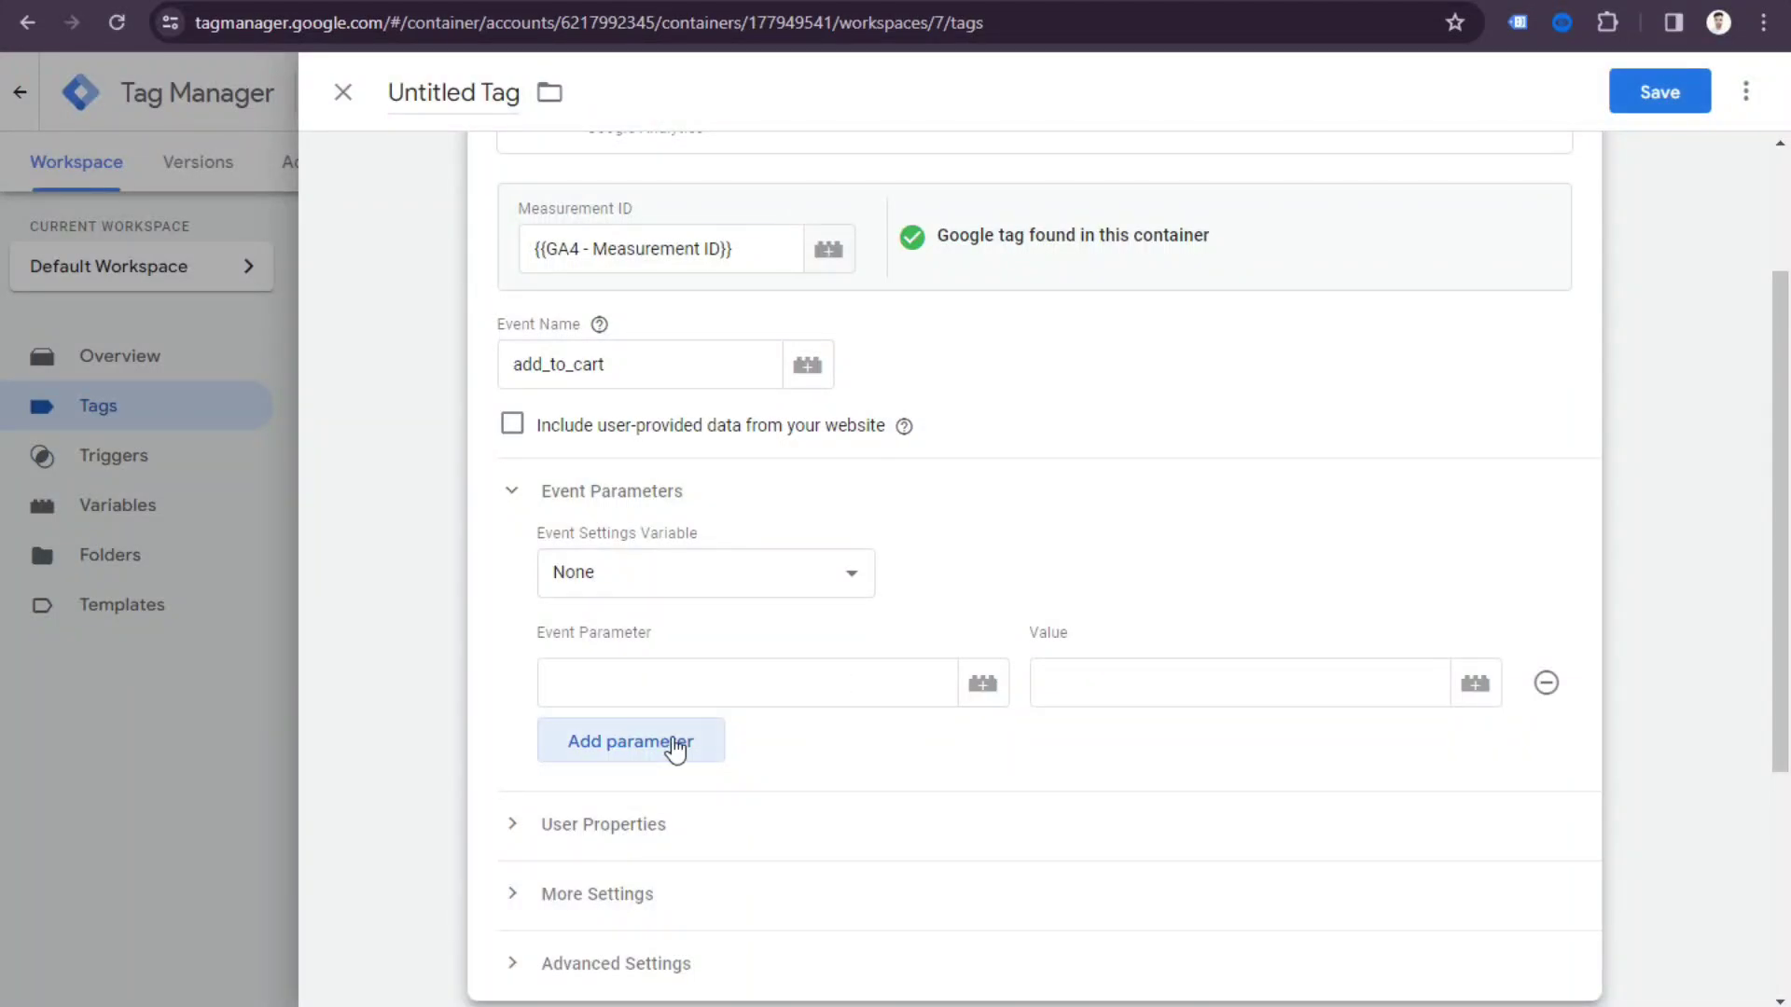
{"action": "left_click", "coordinate": [673, 744]}
{"action": "left_click", "coordinate": [651, 834]}
{"action": "left_click", "coordinate": [672, 684]}
{"action": "type", "text": "items"}
Copy the parameter name value from the reference into the tag's second event parameter.
{"action": "left_click", "coordinate": [522, 3]}
{"action": "left_click", "coordinate": [534, 601]}
{"action": "right_click", "coordinate": [534, 605]}
{"action": "double_click", "coordinate": [537, 607]}
{"action": "right_click", "coordinate": [537, 607]}
{"action": "left_click", "coordinate": [578, 627]}
{"action": "left_click", "coordinate": [435, 6]}
{"action": "left_click", "coordinate": [616, 769]}
{"action": "key", "text": "ctrl+v"}
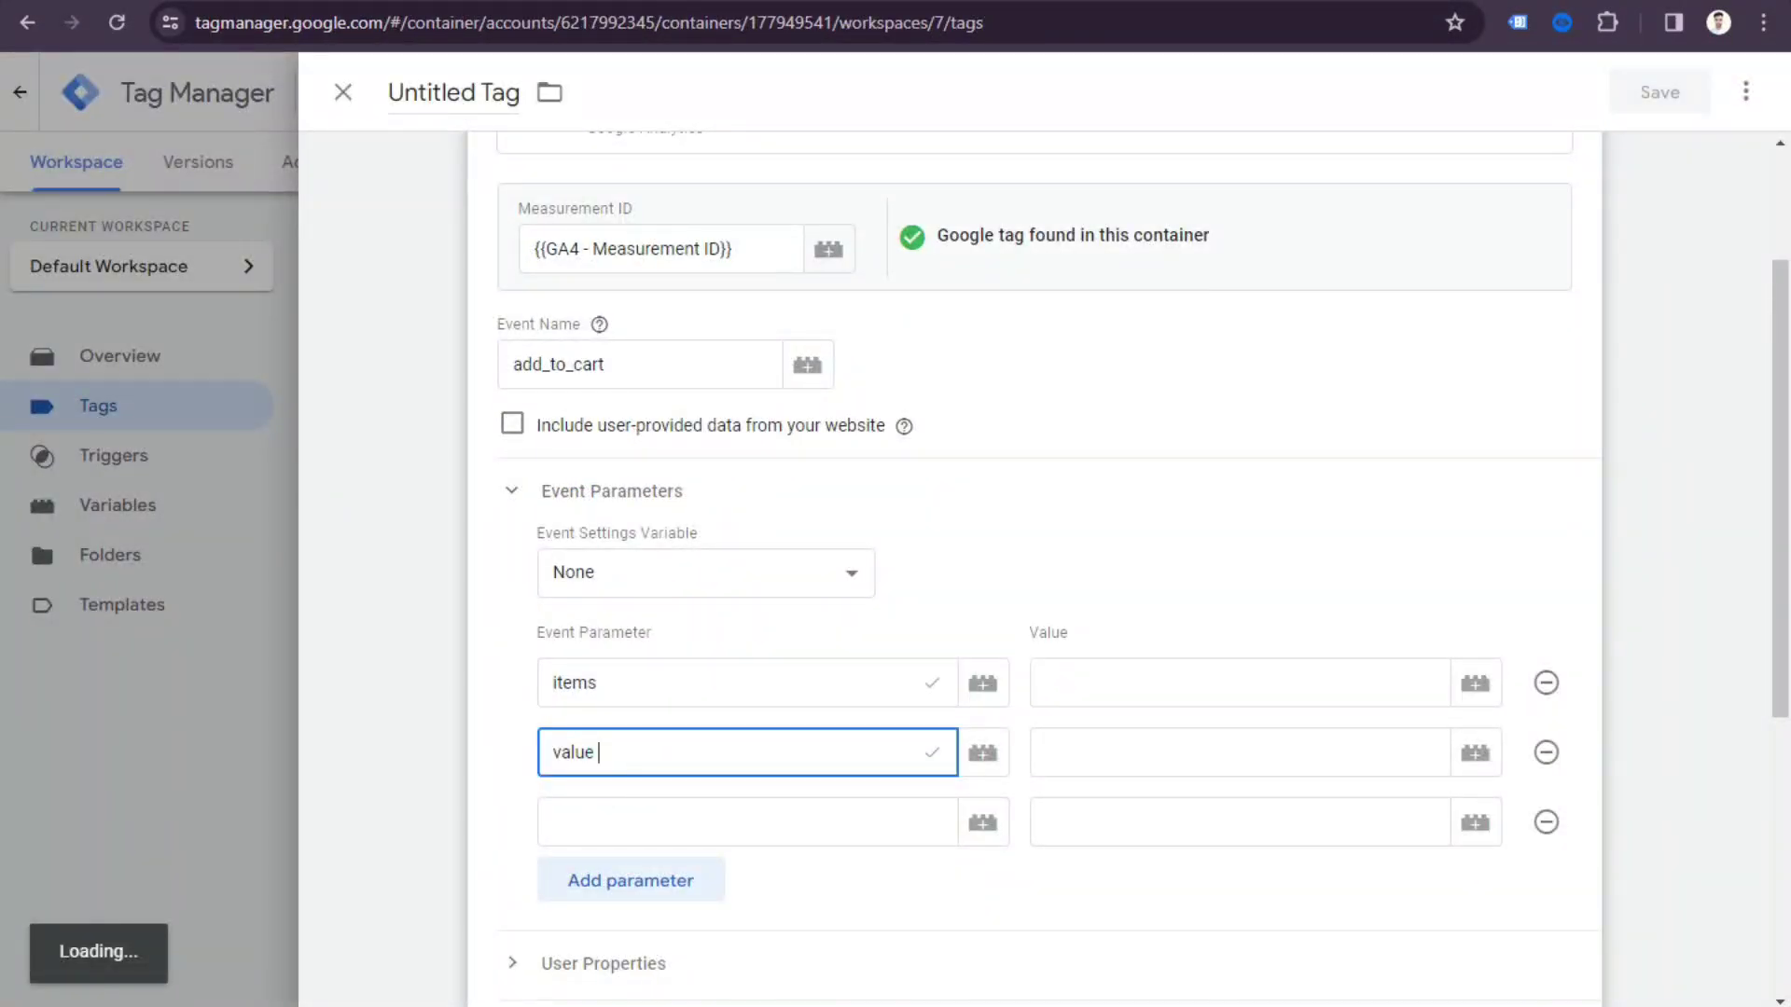
Copy the parameter name currency from the reference into the tag's third event parameter.
{"action": "left_click", "coordinate": [522, 5]}
{"action": "left_click", "coordinate": [550, 652]}
{"action": "double_click", "coordinate": [550, 653]}
{"action": "right_click", "coordinate": [548, 658]}
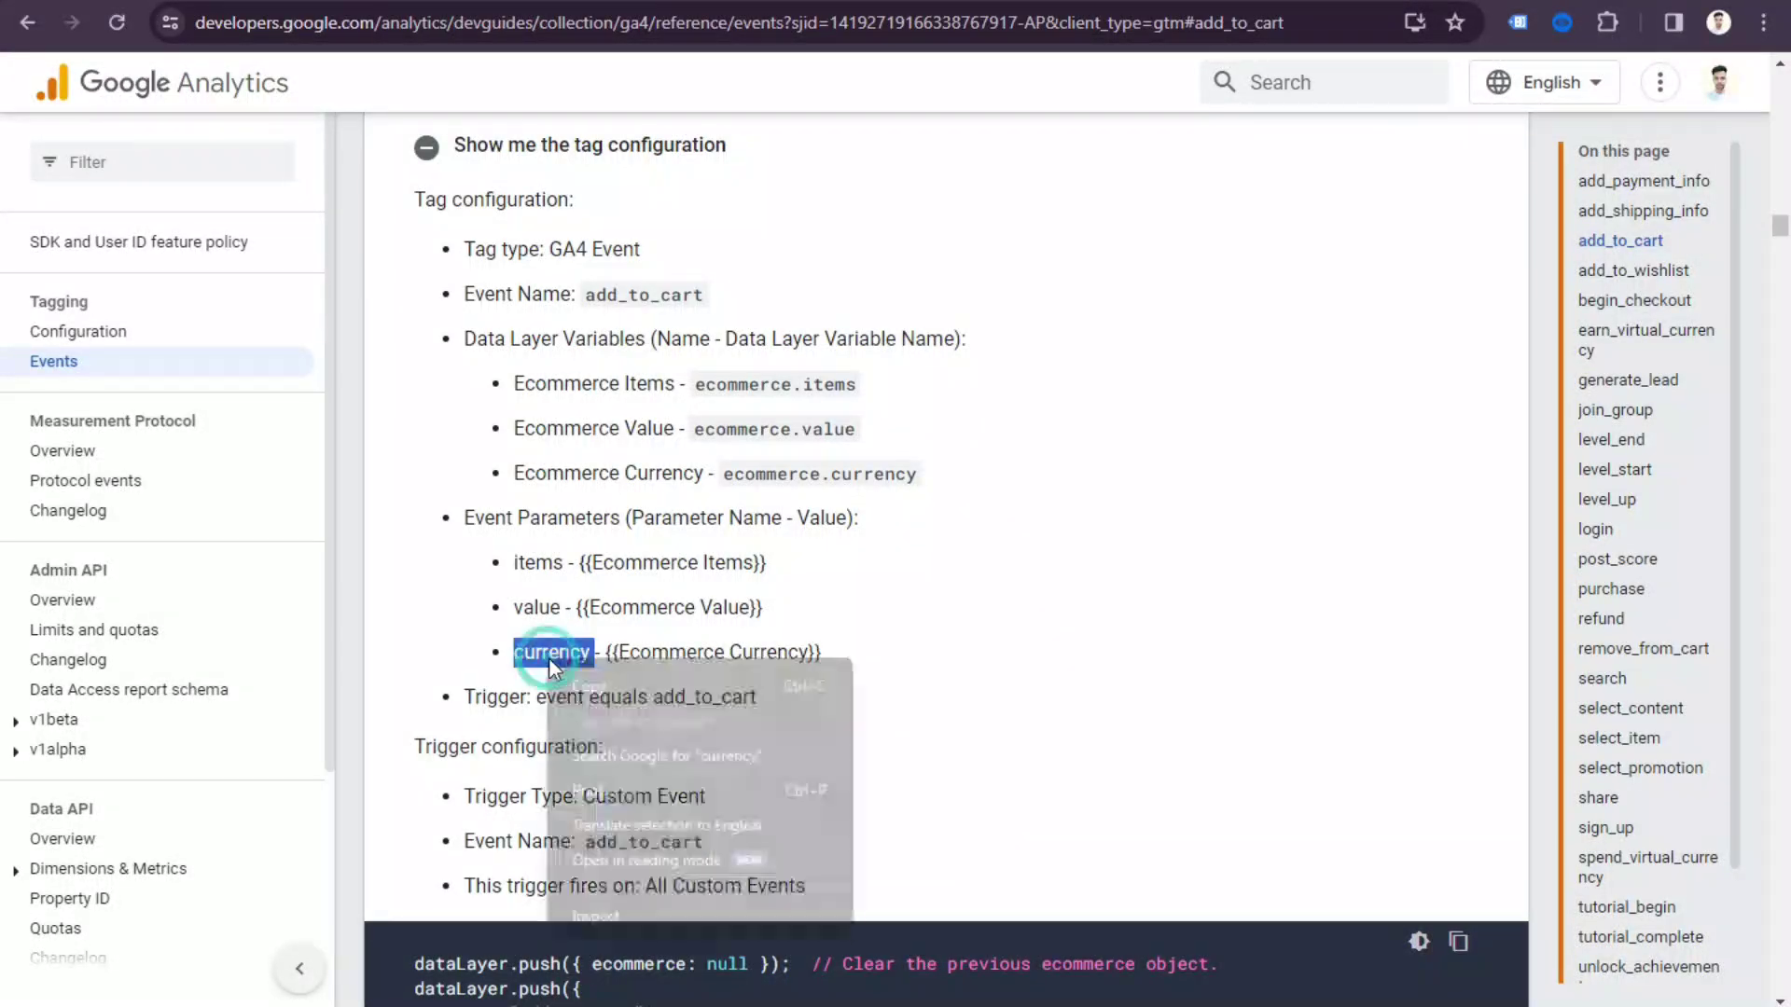
{"action": "left_click", "coordinate": [586, 683]}
{"action": "left_click", "coordinate": [435, 6]}
{"action": "left_click", "coordinate": [684, 823]}
{"action": "key", "text": "ctrl+v"}
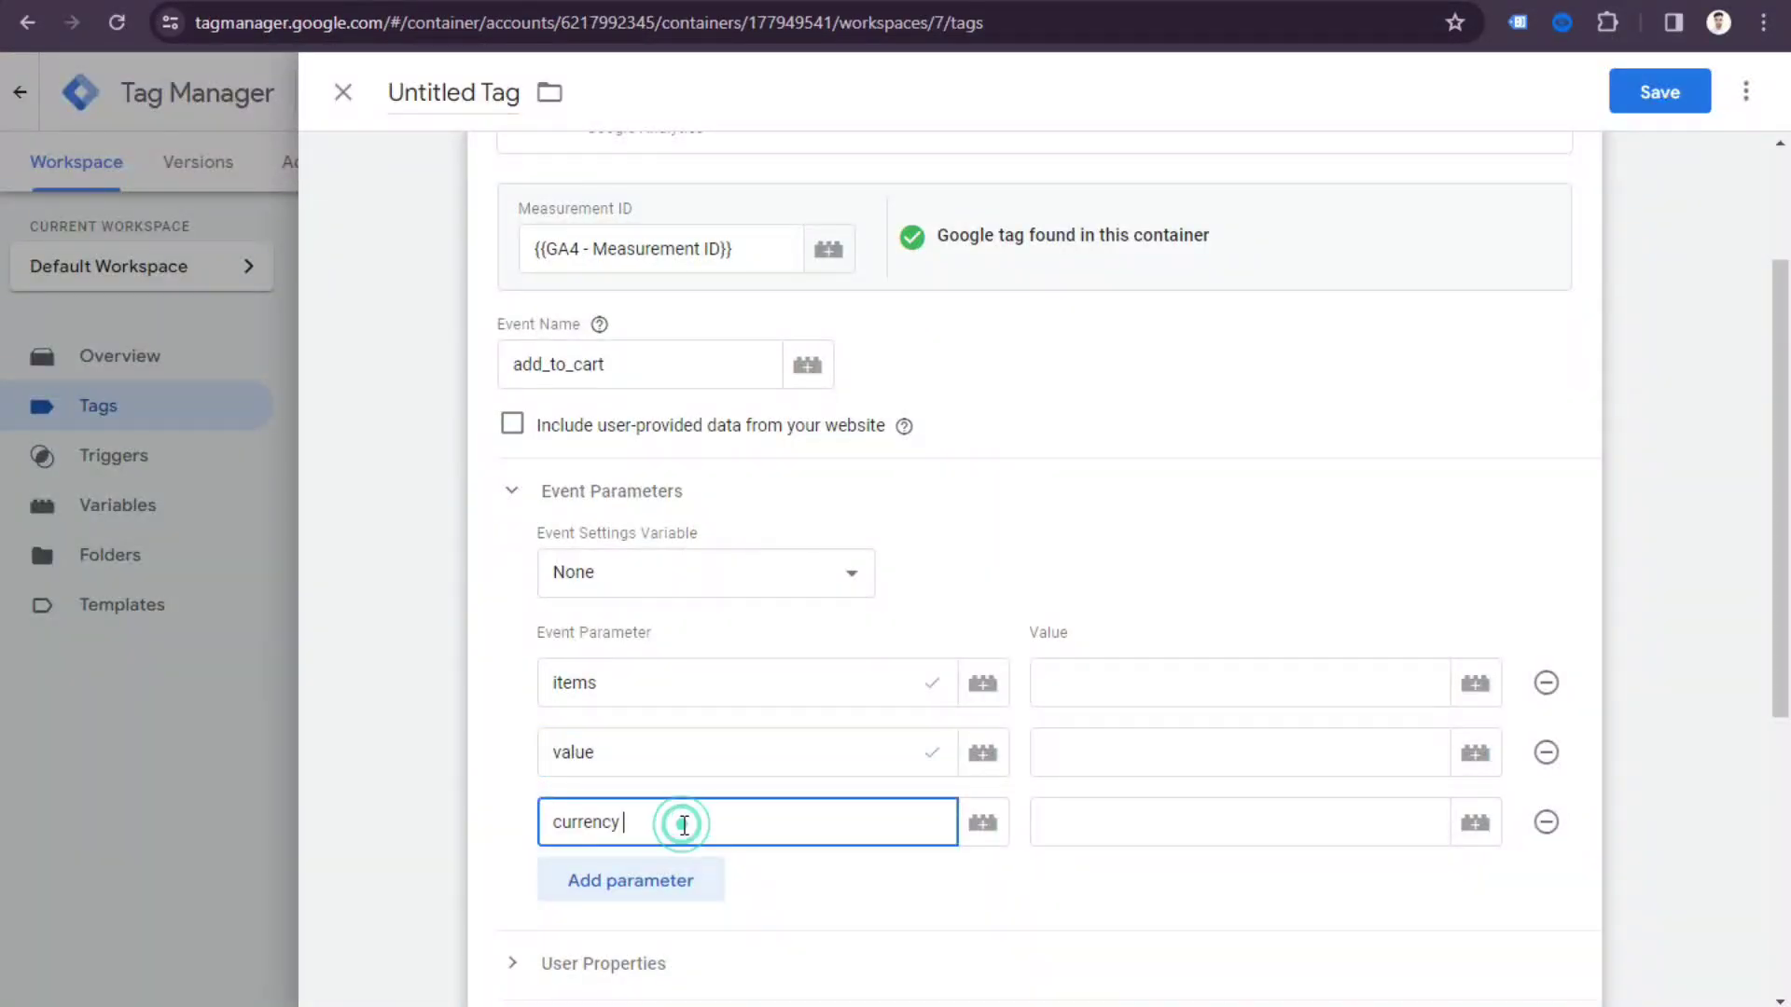
Assign the Ecommerce Items variable to the items parameter and Ecommerce Value to the value and currency parameters.
{"action": "left_click", "coordinate": [1475, 685]}
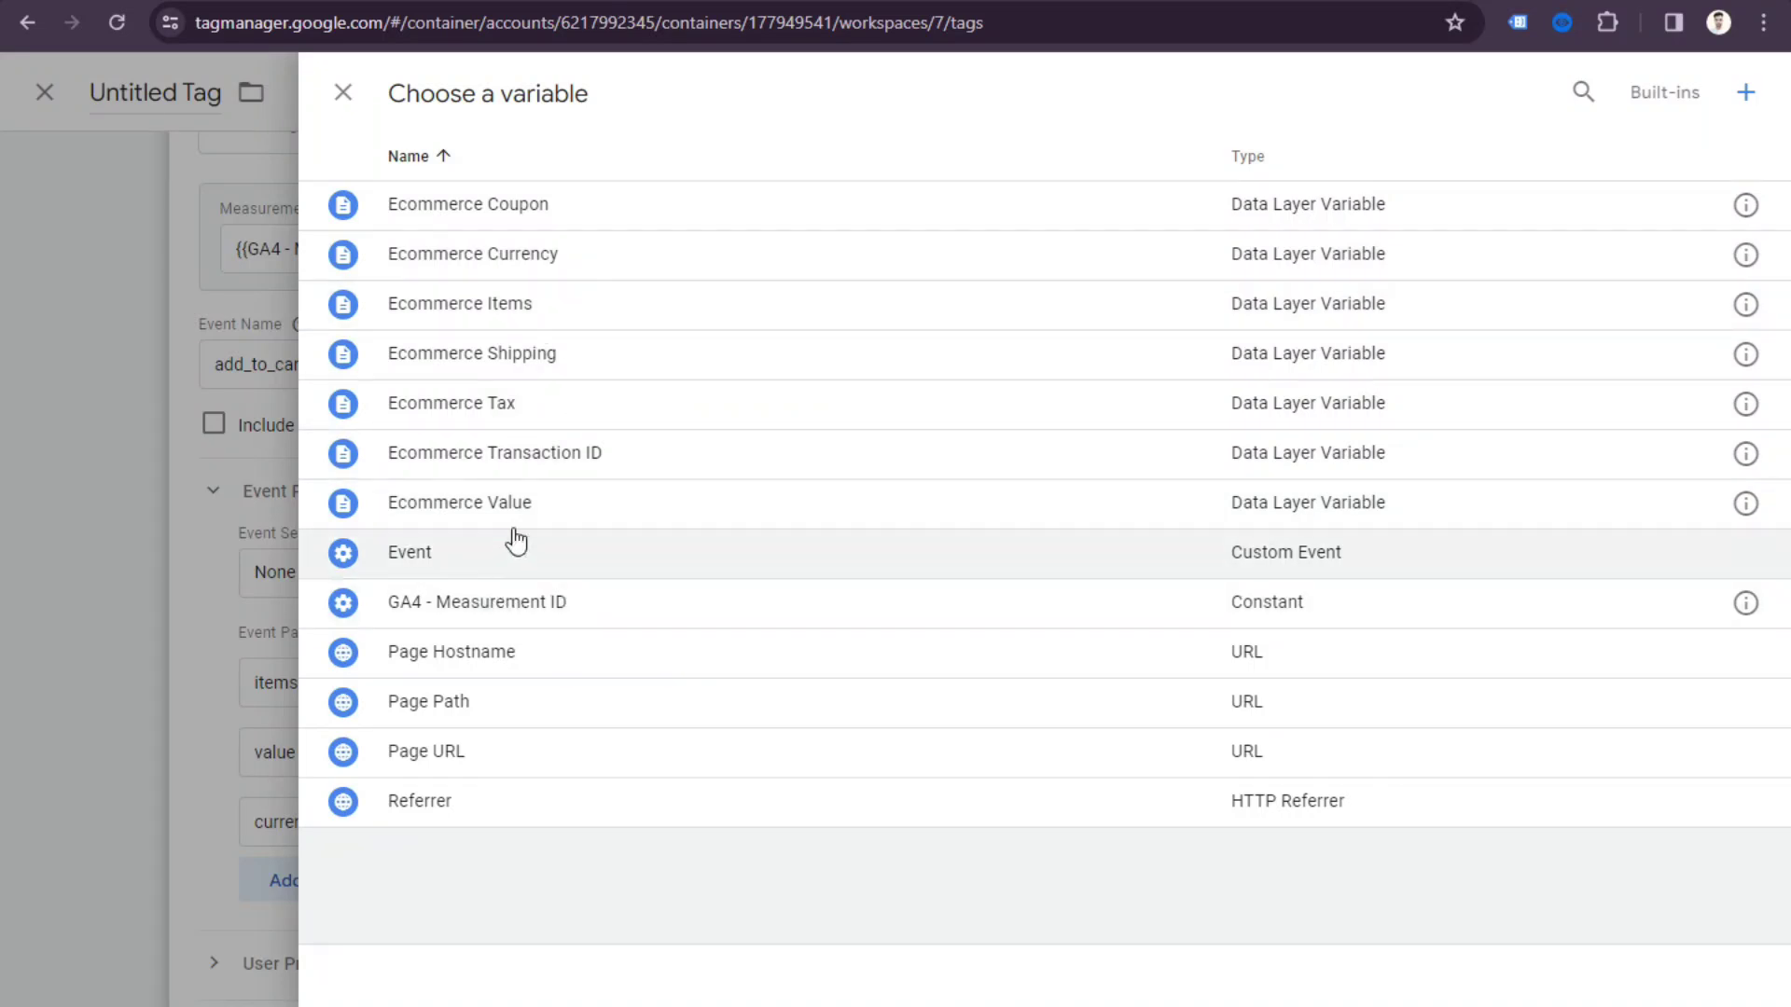
{"action": "left_click", "coordinate": [541, 307]}
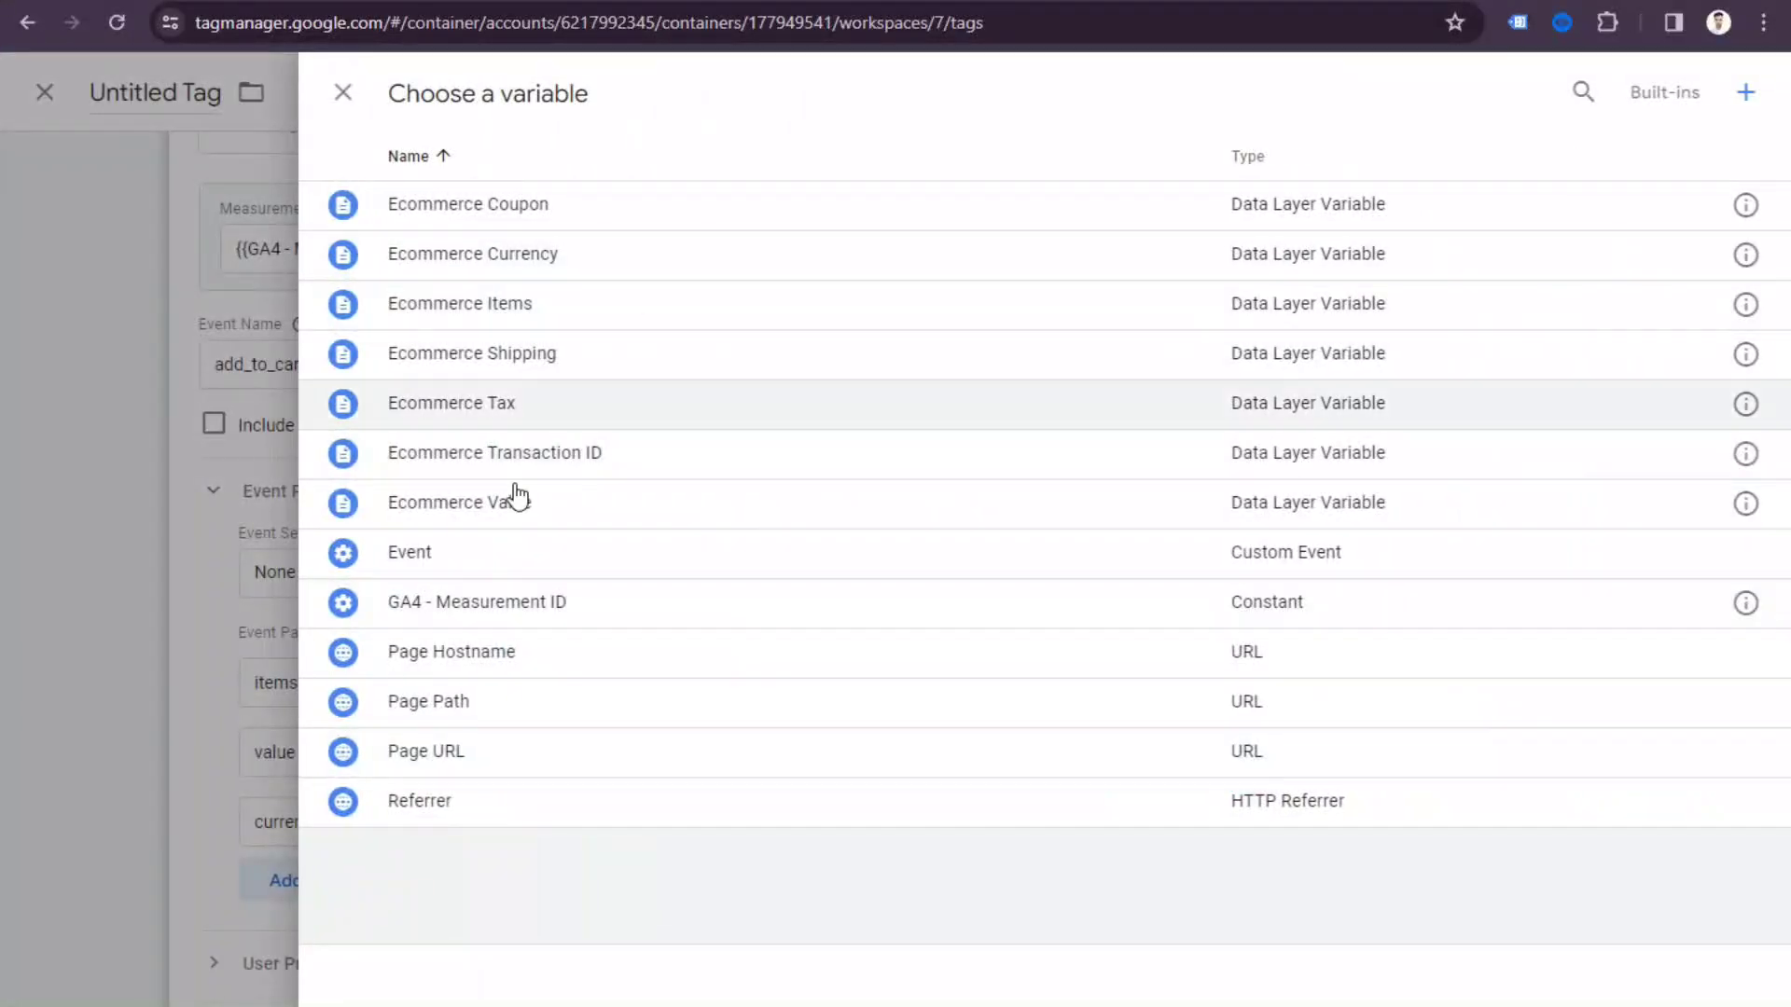
{"action": "left_click", "coordinate": [597, 513]}
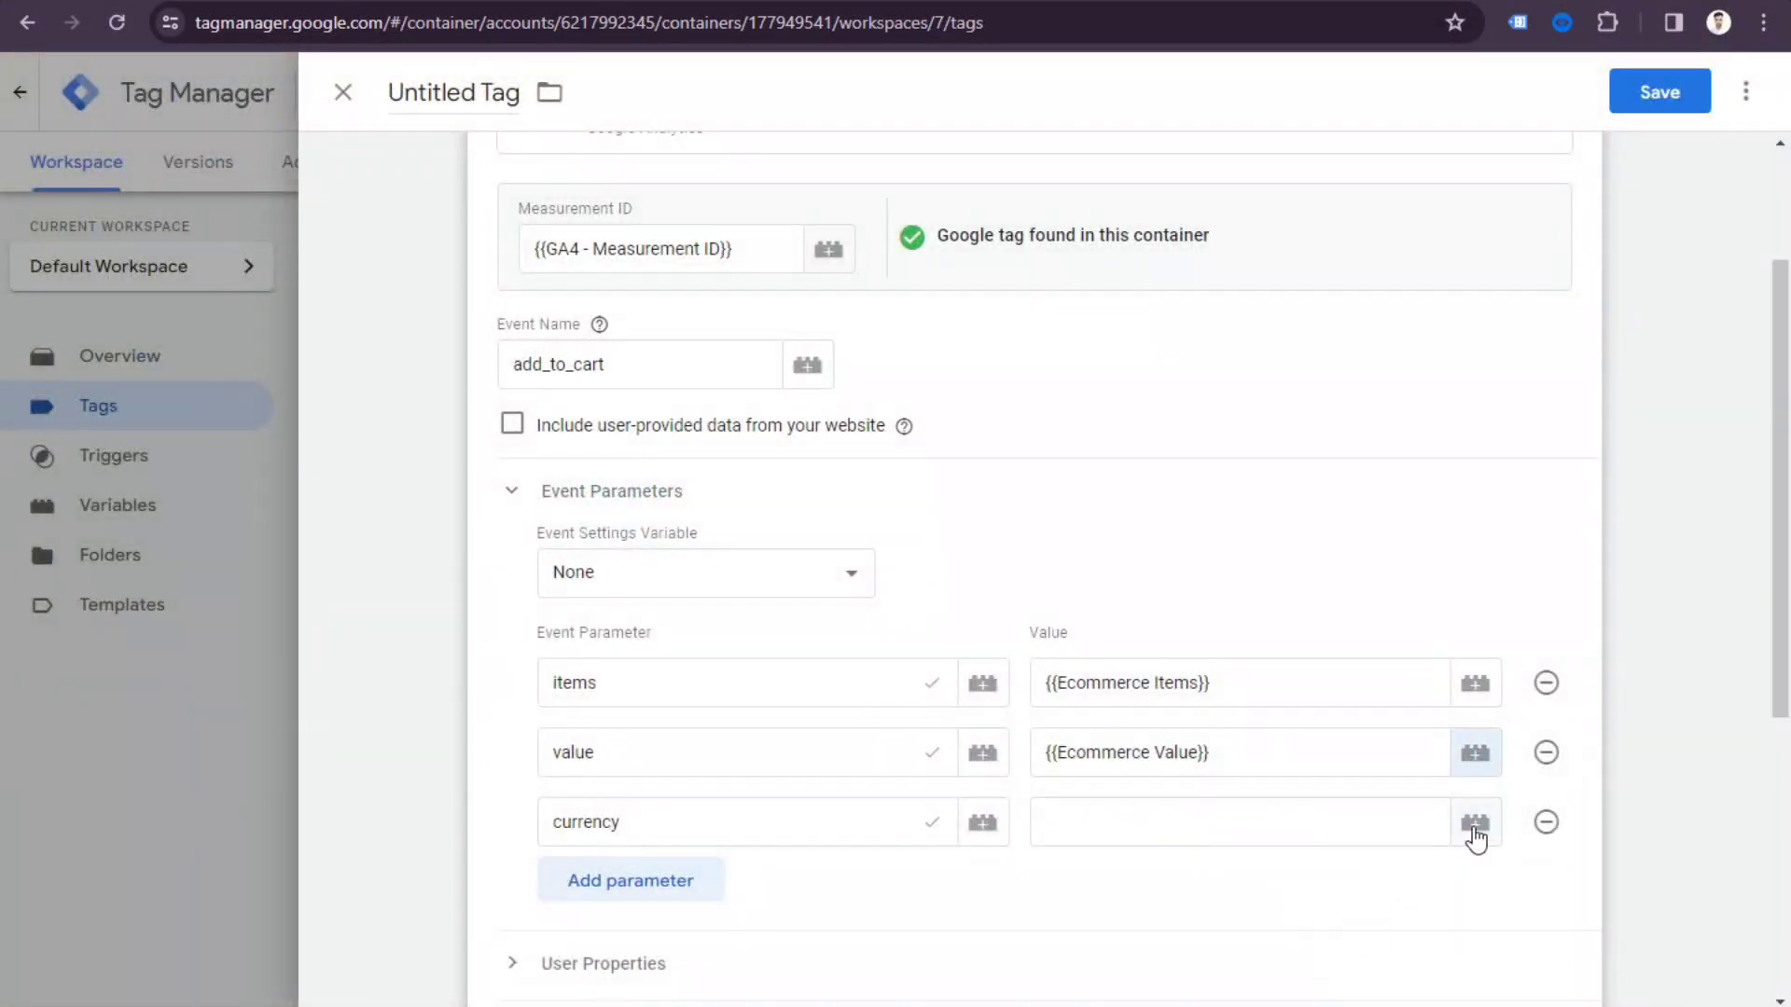
{"action": "left_click", "coordinate": [1474, 825]}
{"action": "left_click", "coordinate": [551, 504]}
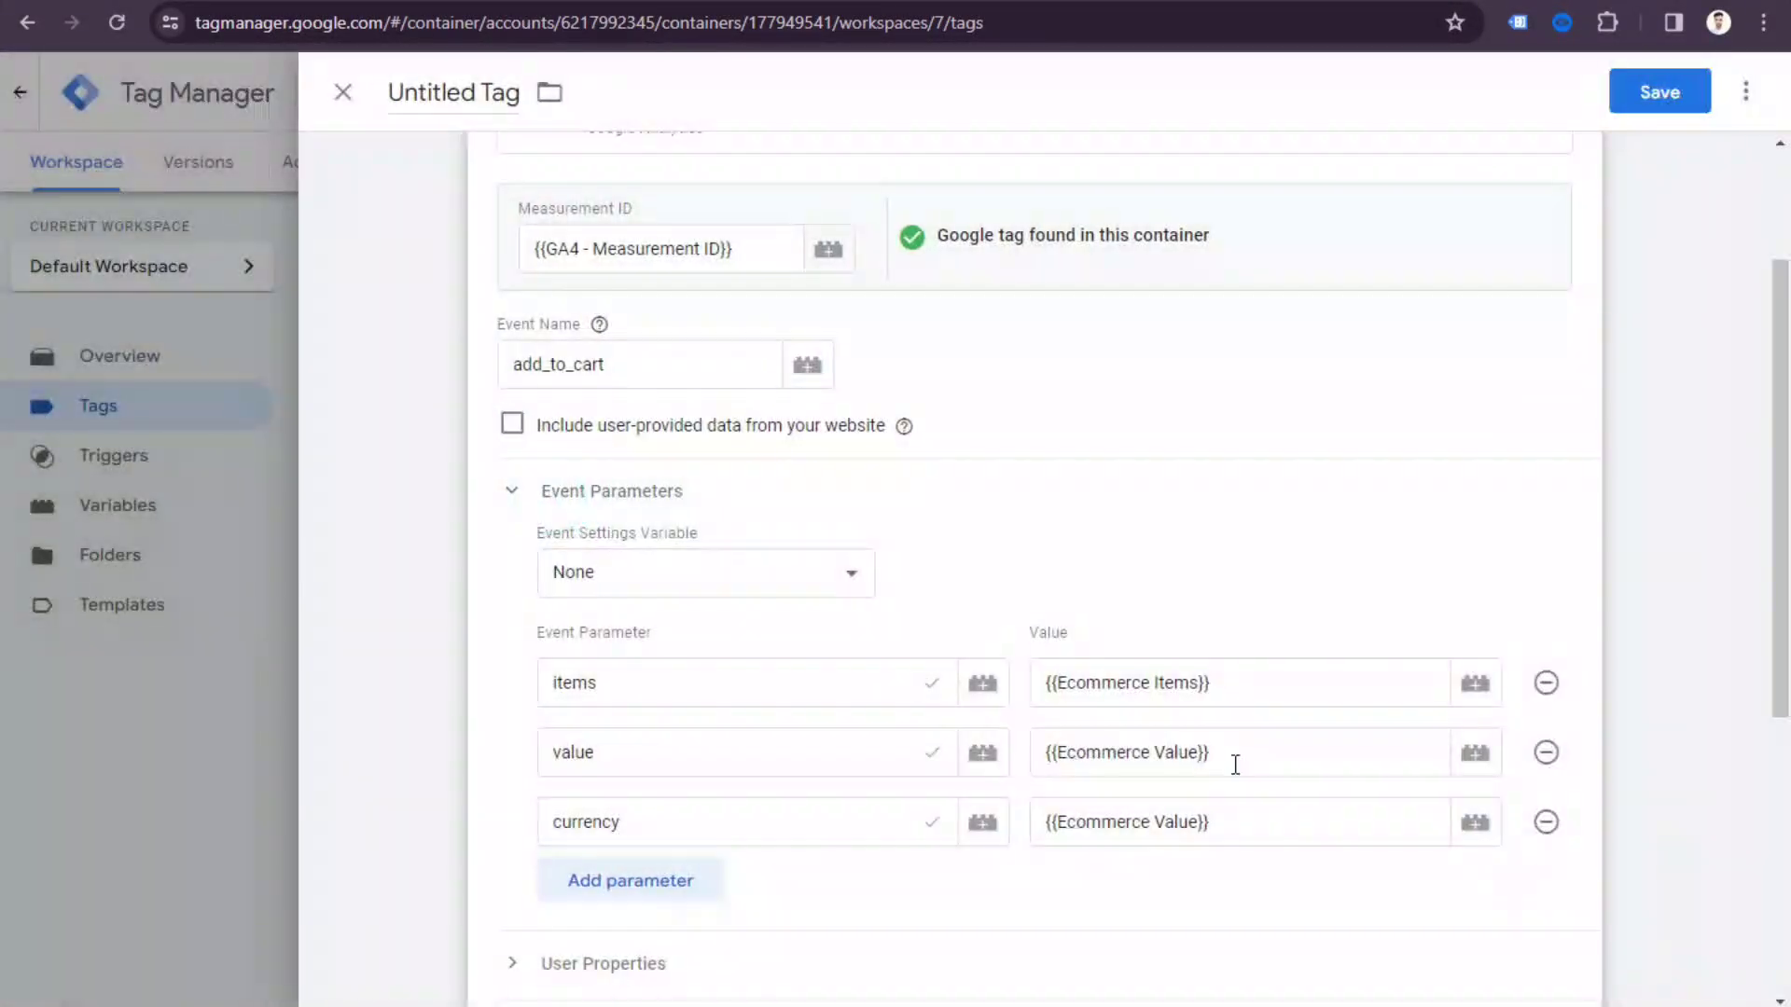
Set GA4 - Add to cart - Trigger as the firing trigger of the add_to_cart event tag.
{"action": "scroll", "coordinate": [1241, 770], "scroll_direction": "down", "scroll_amount": 5}
{"action": "left_click", "coordinate": [1132, 752]}
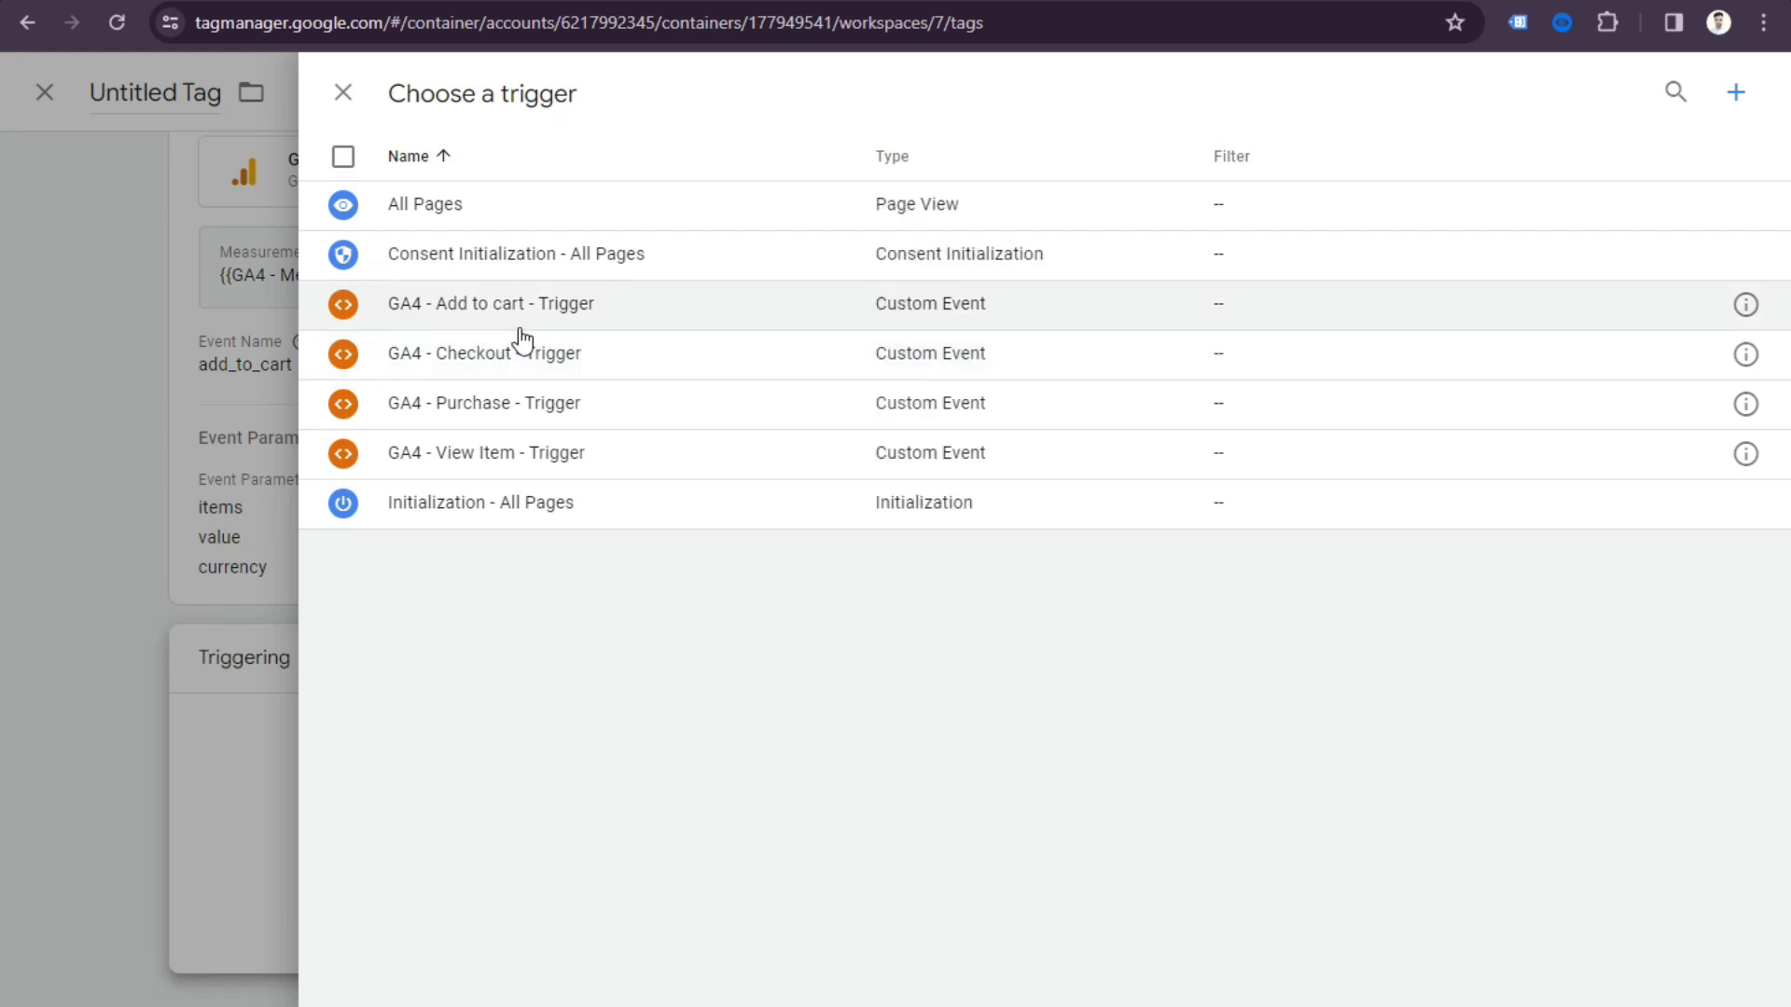
{"action": "left_click", "coordinate": [691, 320]}
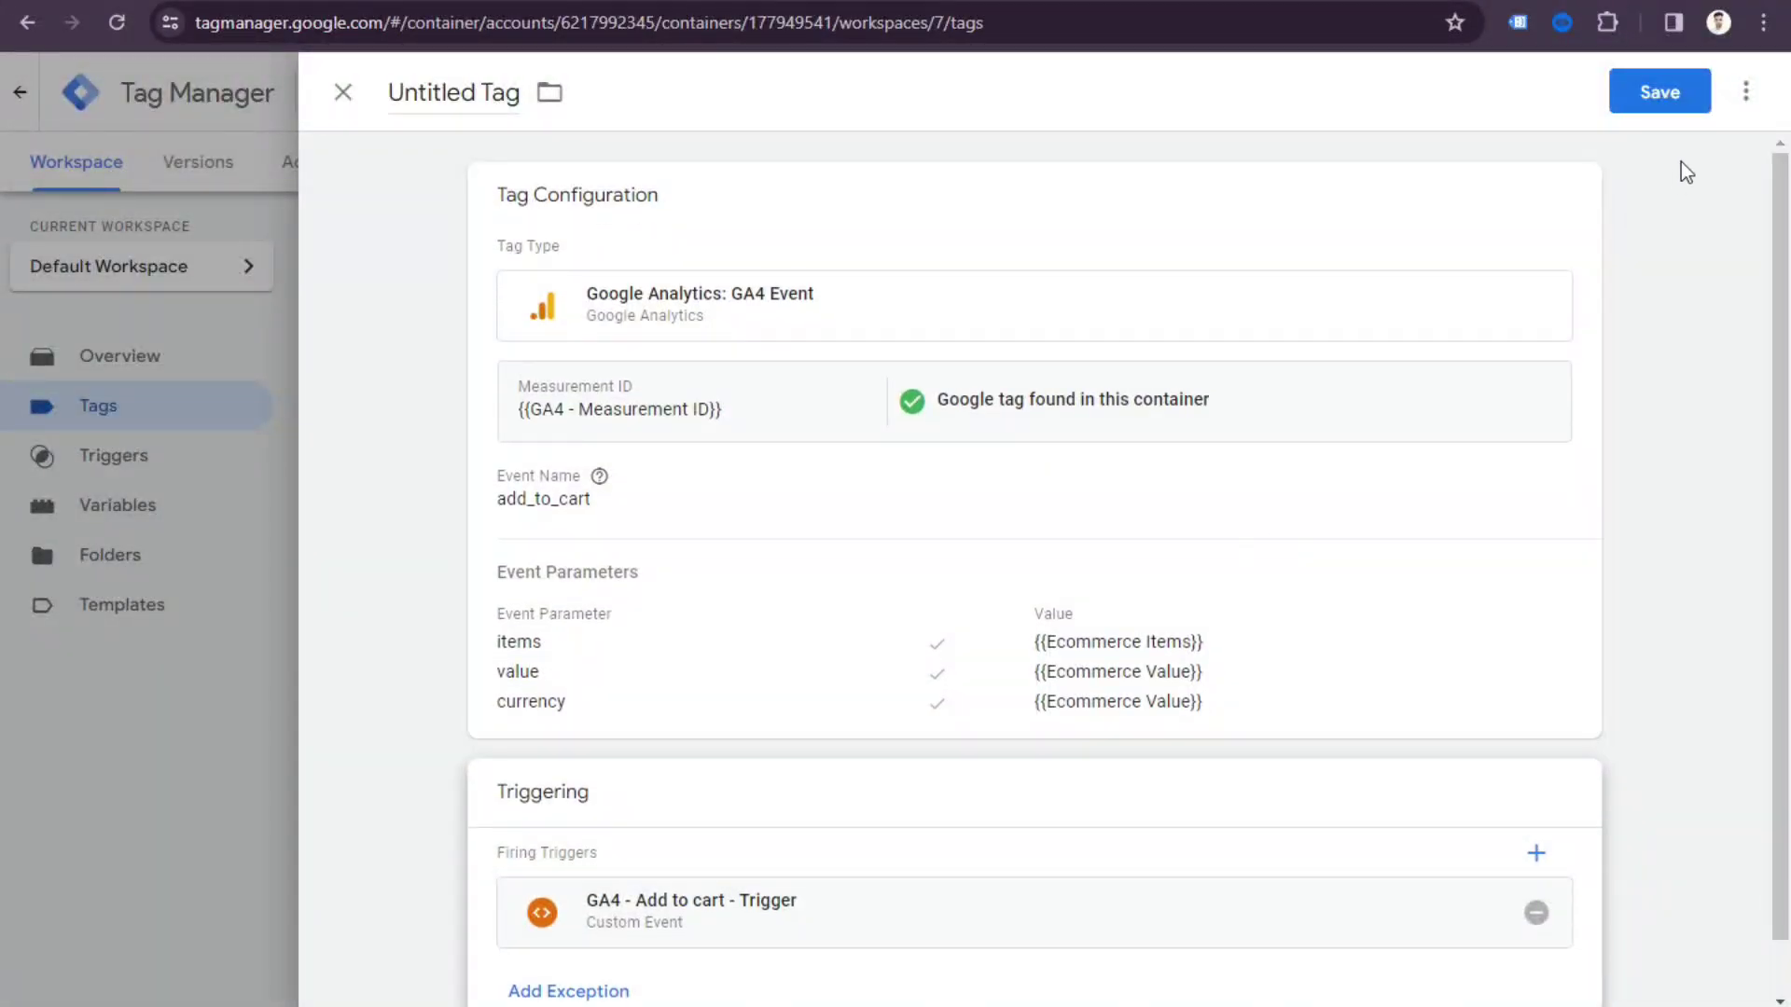
Save the add_to_cart event tag under the name GA4 - Add to cart - tag.
{"action": "left_click", "coordinate": [1669, 90]}
{"action": "type", "text": "GA"}
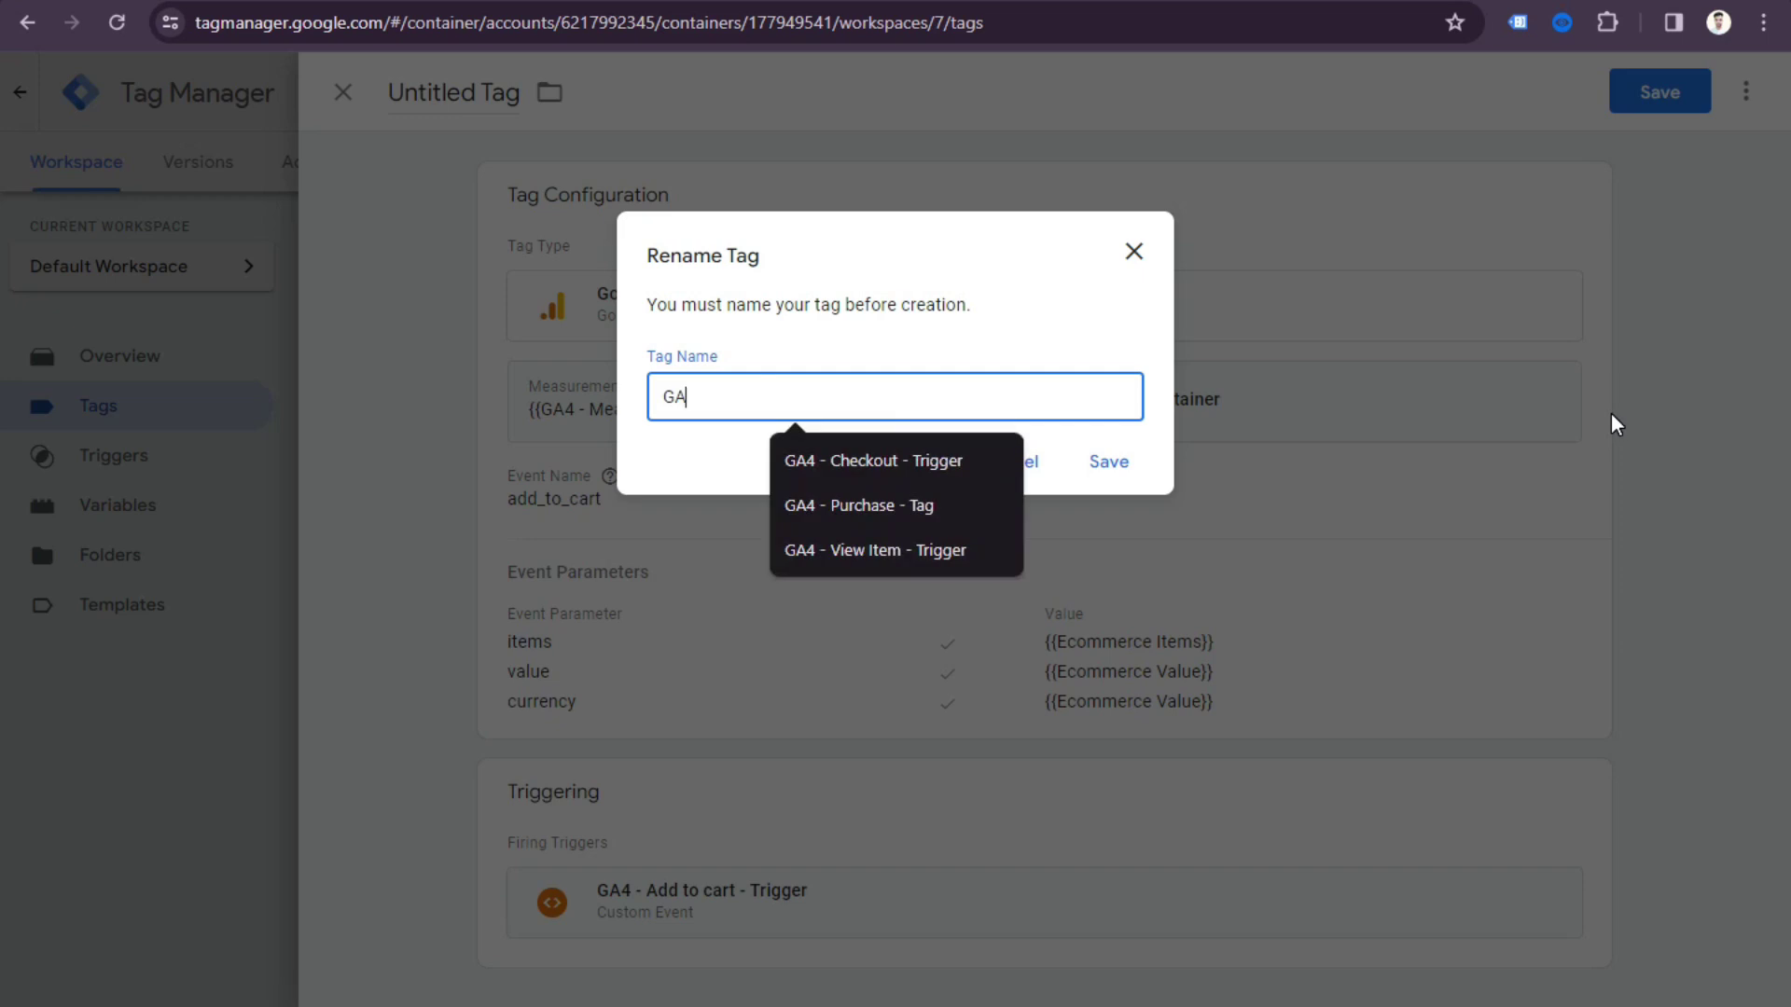
{"action": "type", "text": "4 - Add to"}
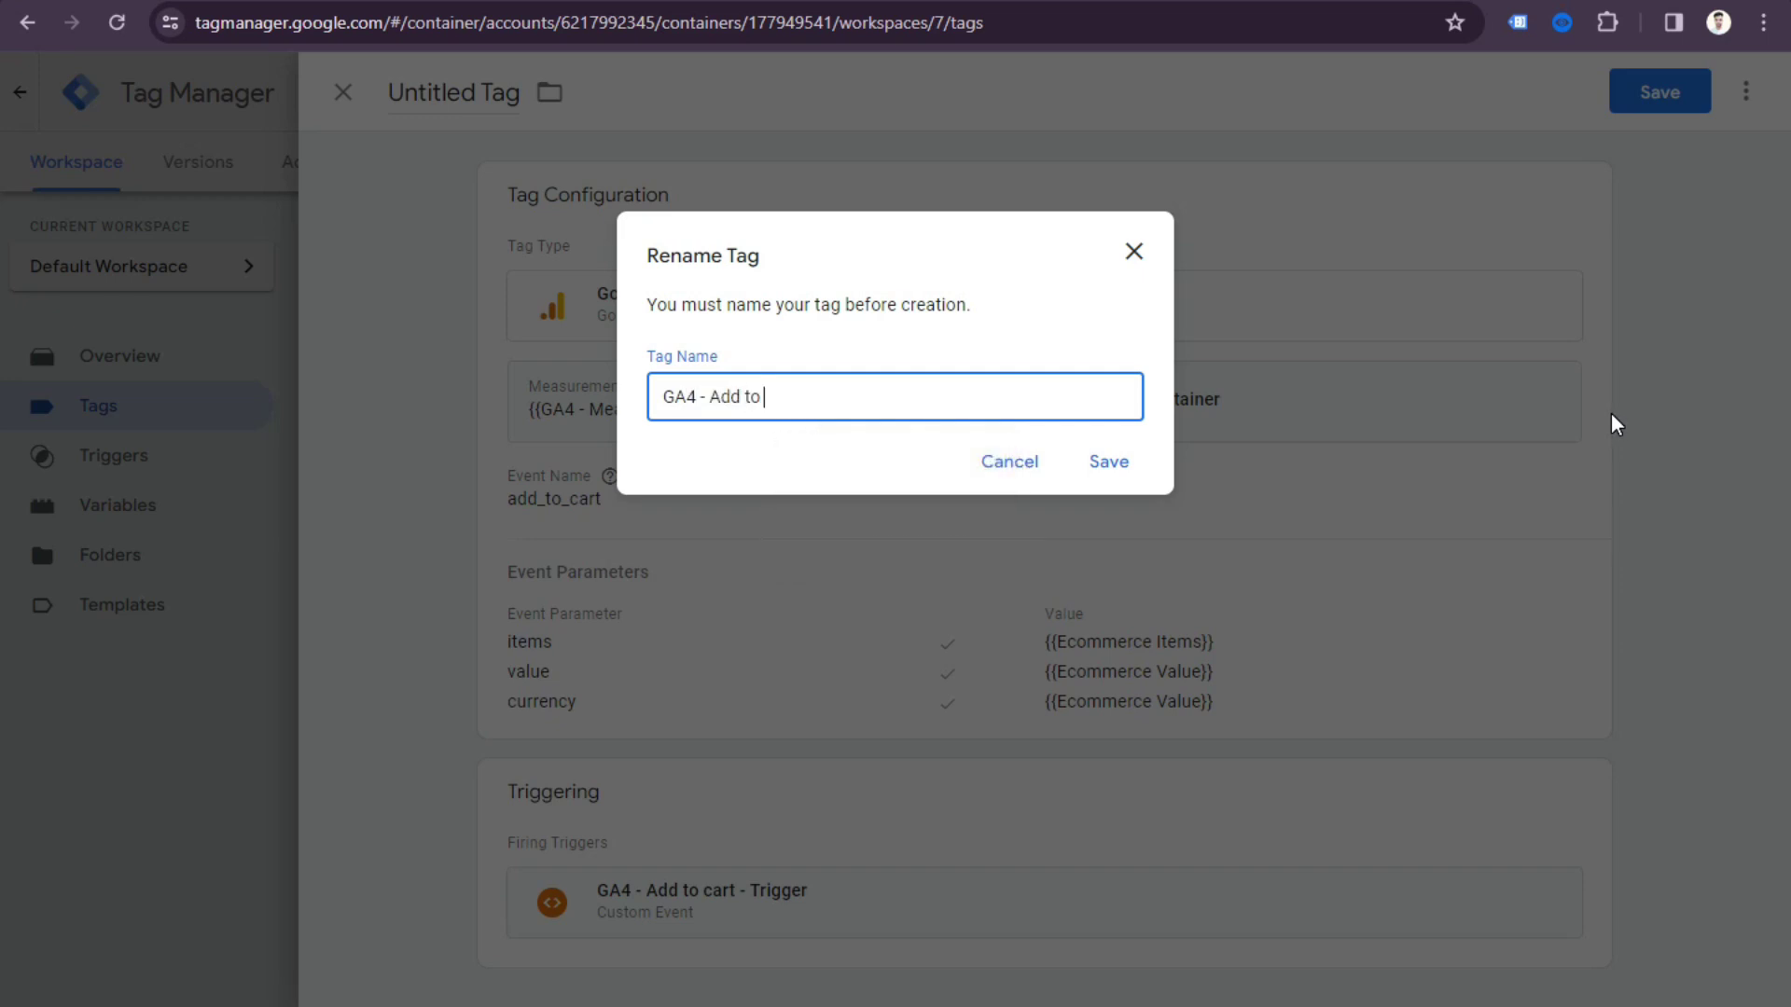
{"action": "type", "text": " cart - tag"}
{"action": "right_click", "coordinate": [1611, 414]}
{"action": "left_click", "coordinate": [1120, 460]}
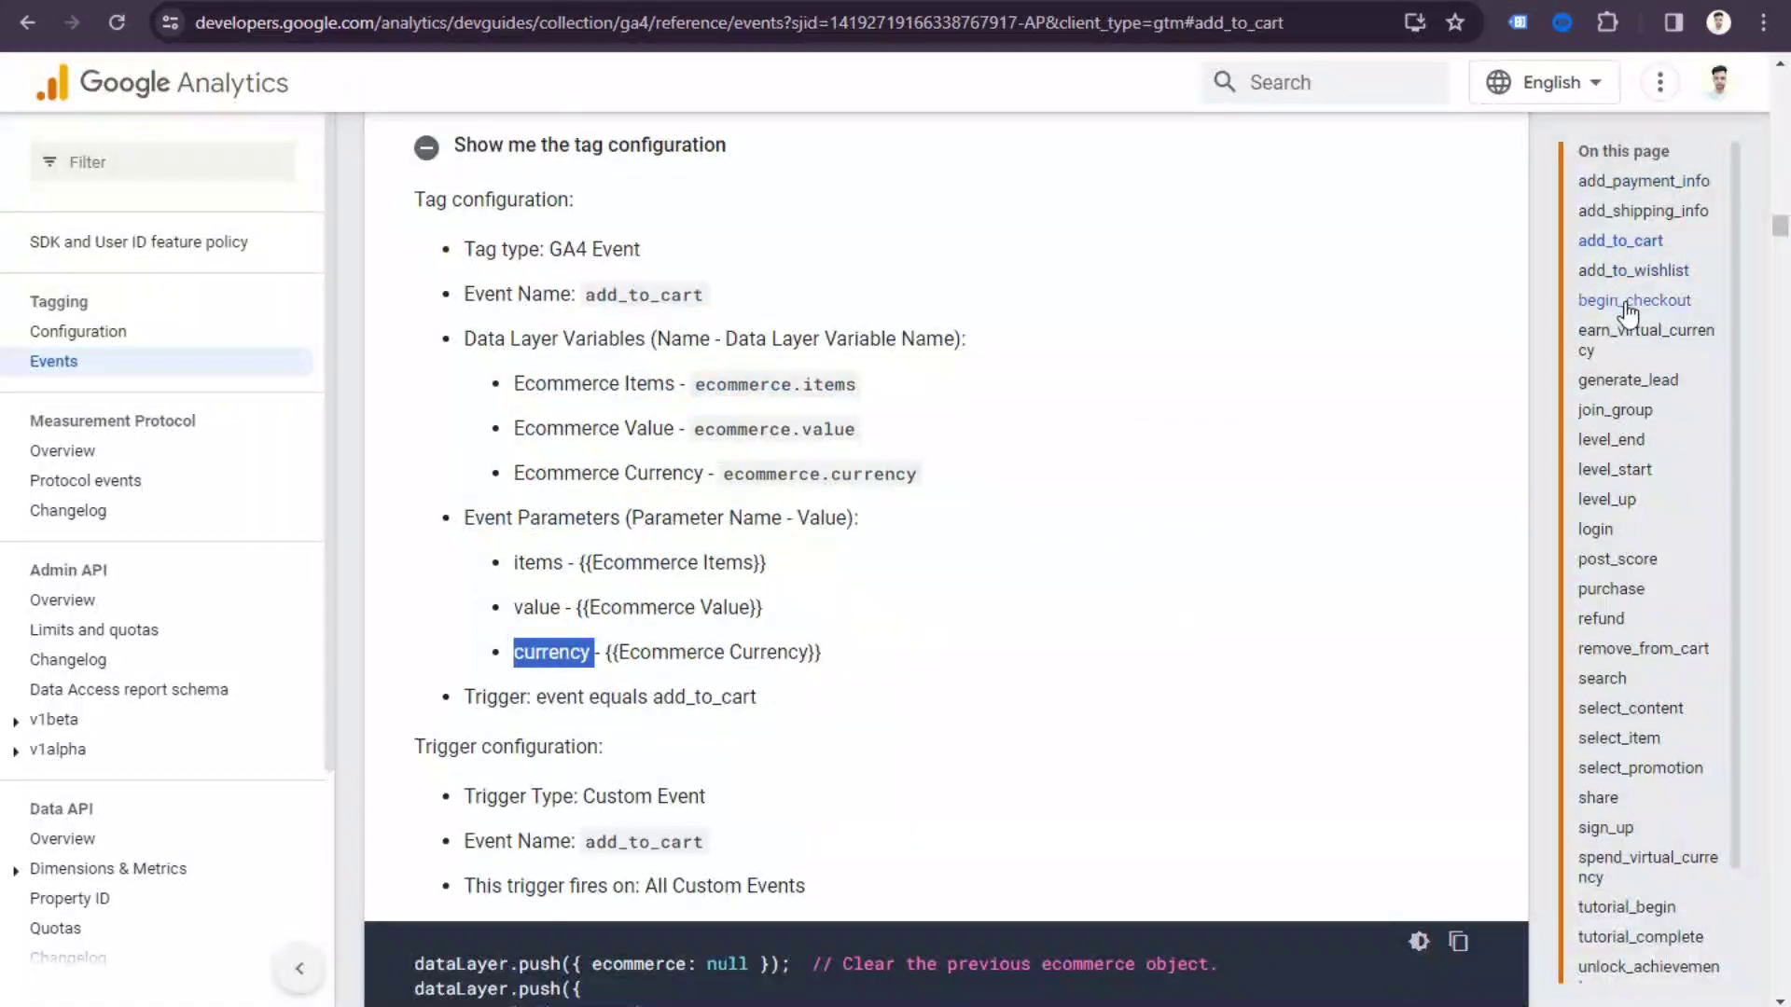
Copy the event name begin_checkout from its reference example into a new GA4 Event tag.
{"action": "scroll", "coordinate": [787, 684], "scroll_direction": "down", "scroll_amount": 10}
{"action": "double_click", "coordinate": [658, 428]}
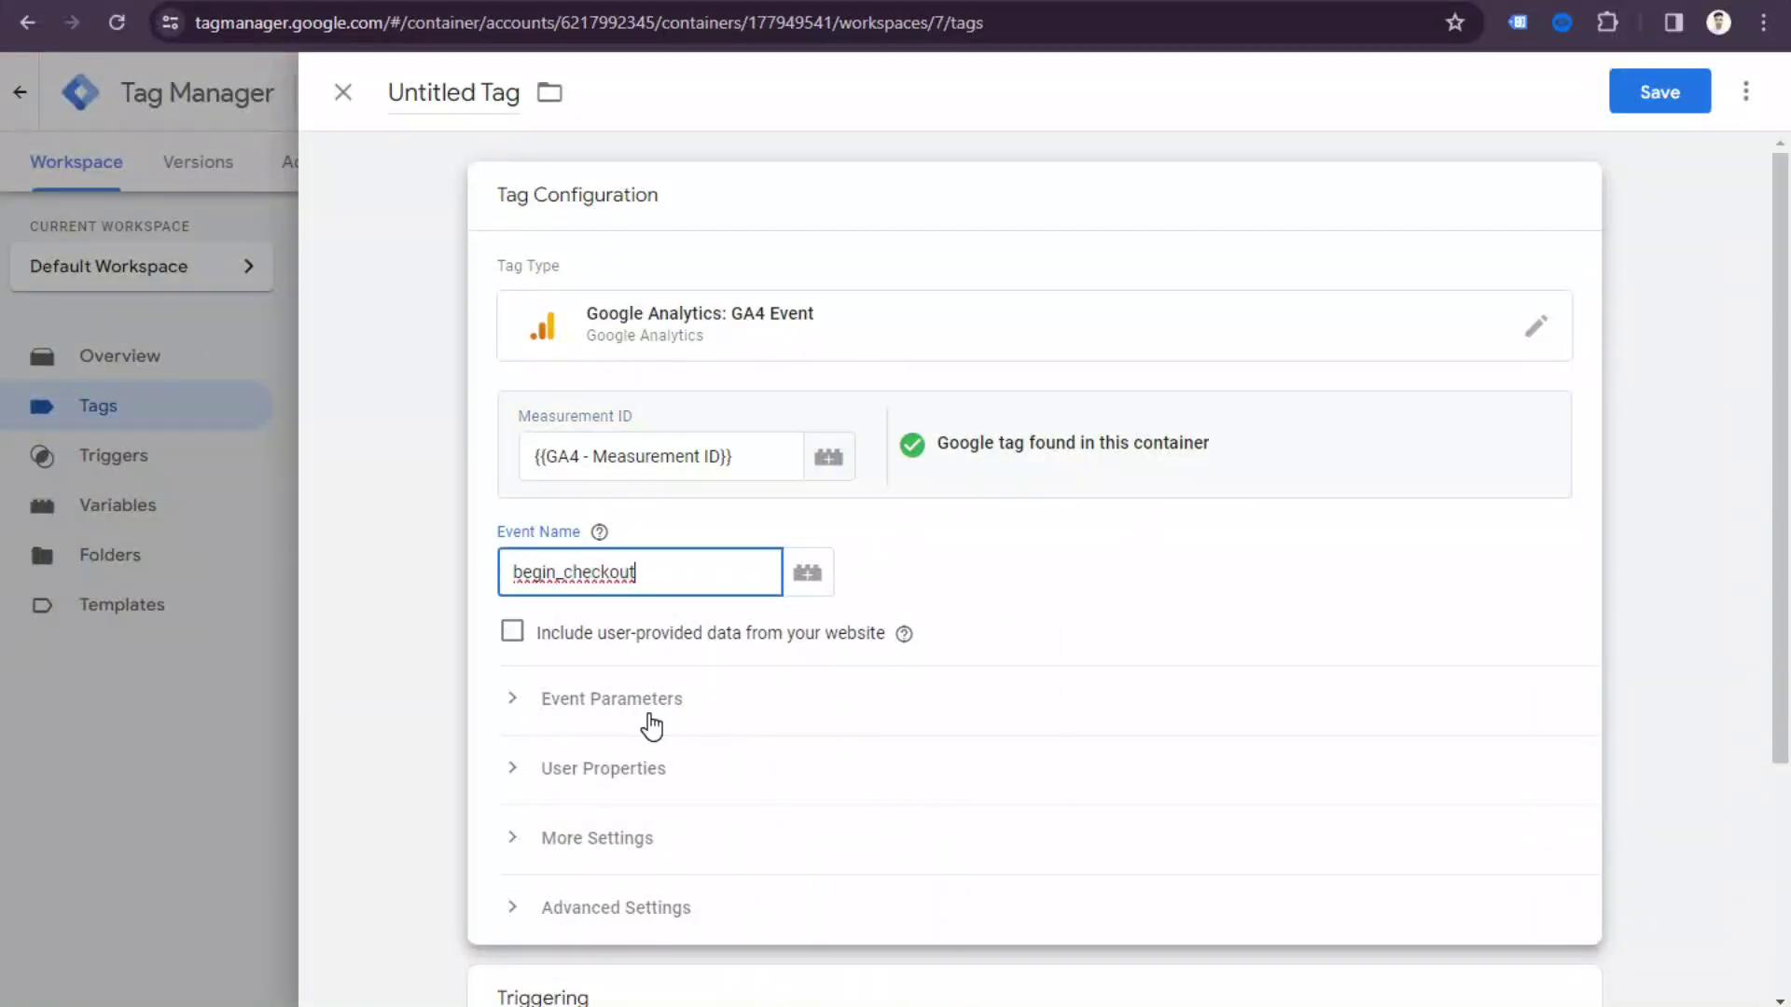
Add four event parameter rows to the begin_checkout tag and name the first one items, as in the reference.
{"action": "left_click", "coordinate": [640, 712]}
{"action": "scroll", "coordinate": [652, 440], "scroll_direction": "down", "scroll_amount": 5}
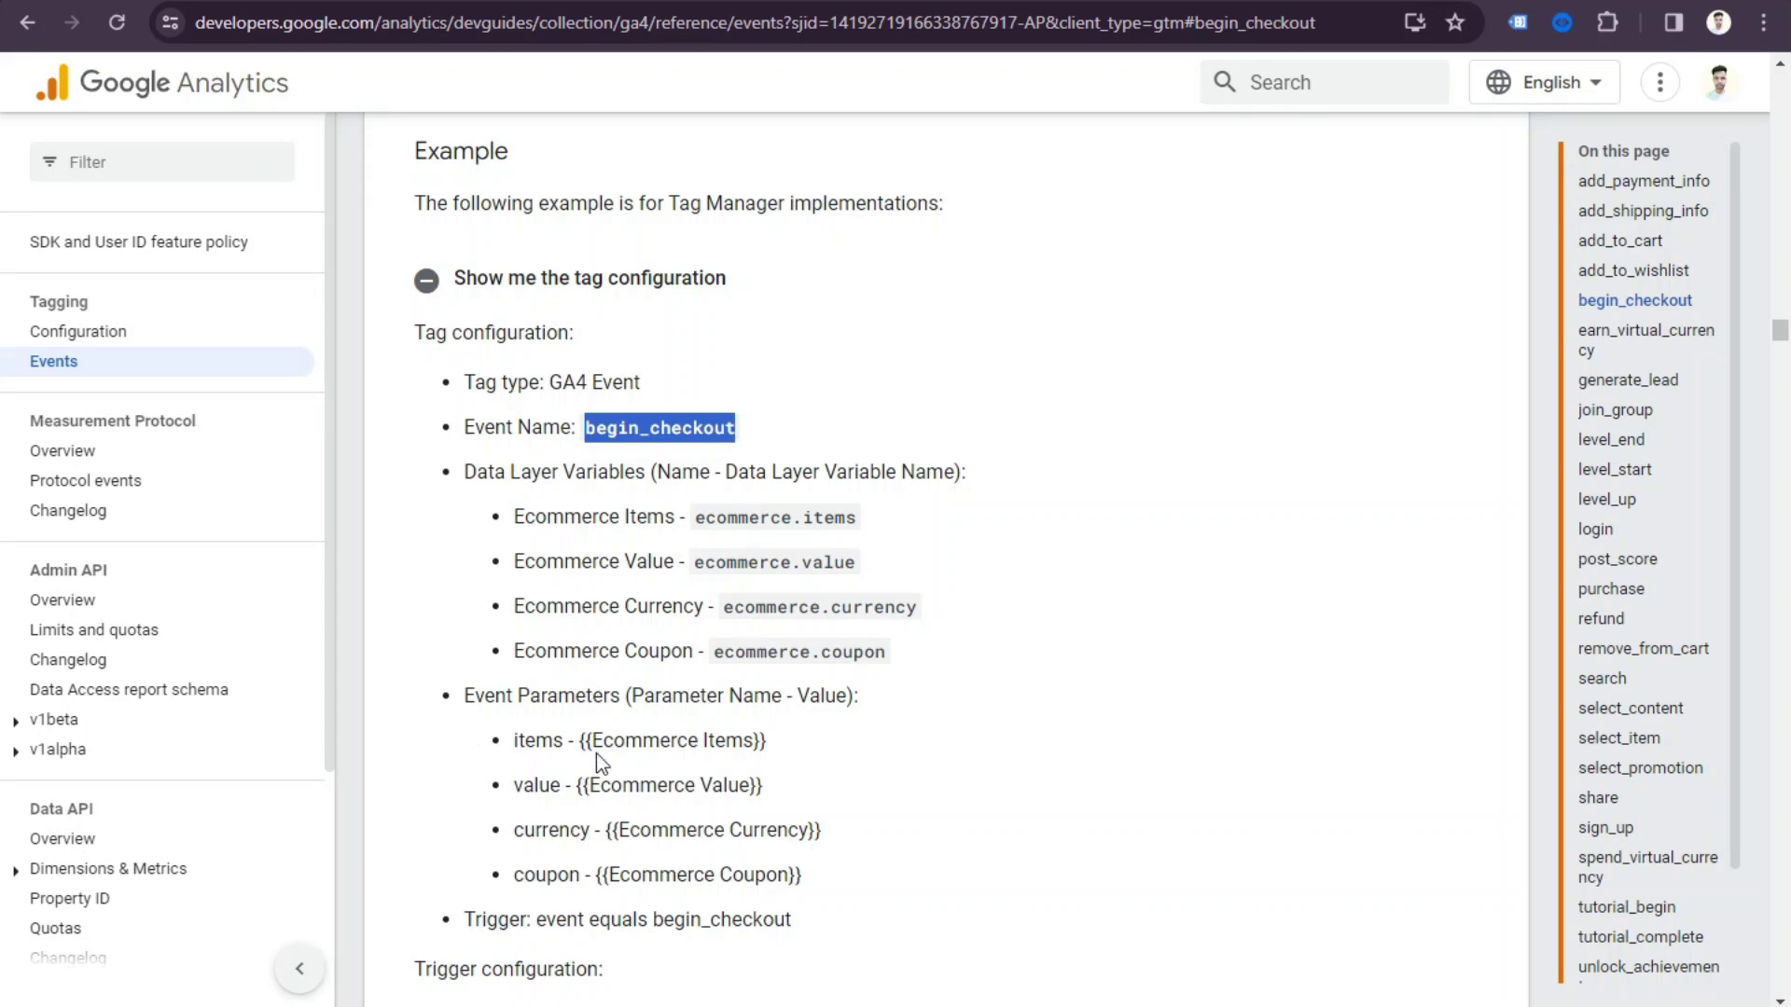
{"action": "scroll", "coordinate": [528, 427], "scroll_direction": "down", "scroll_amount": 2}
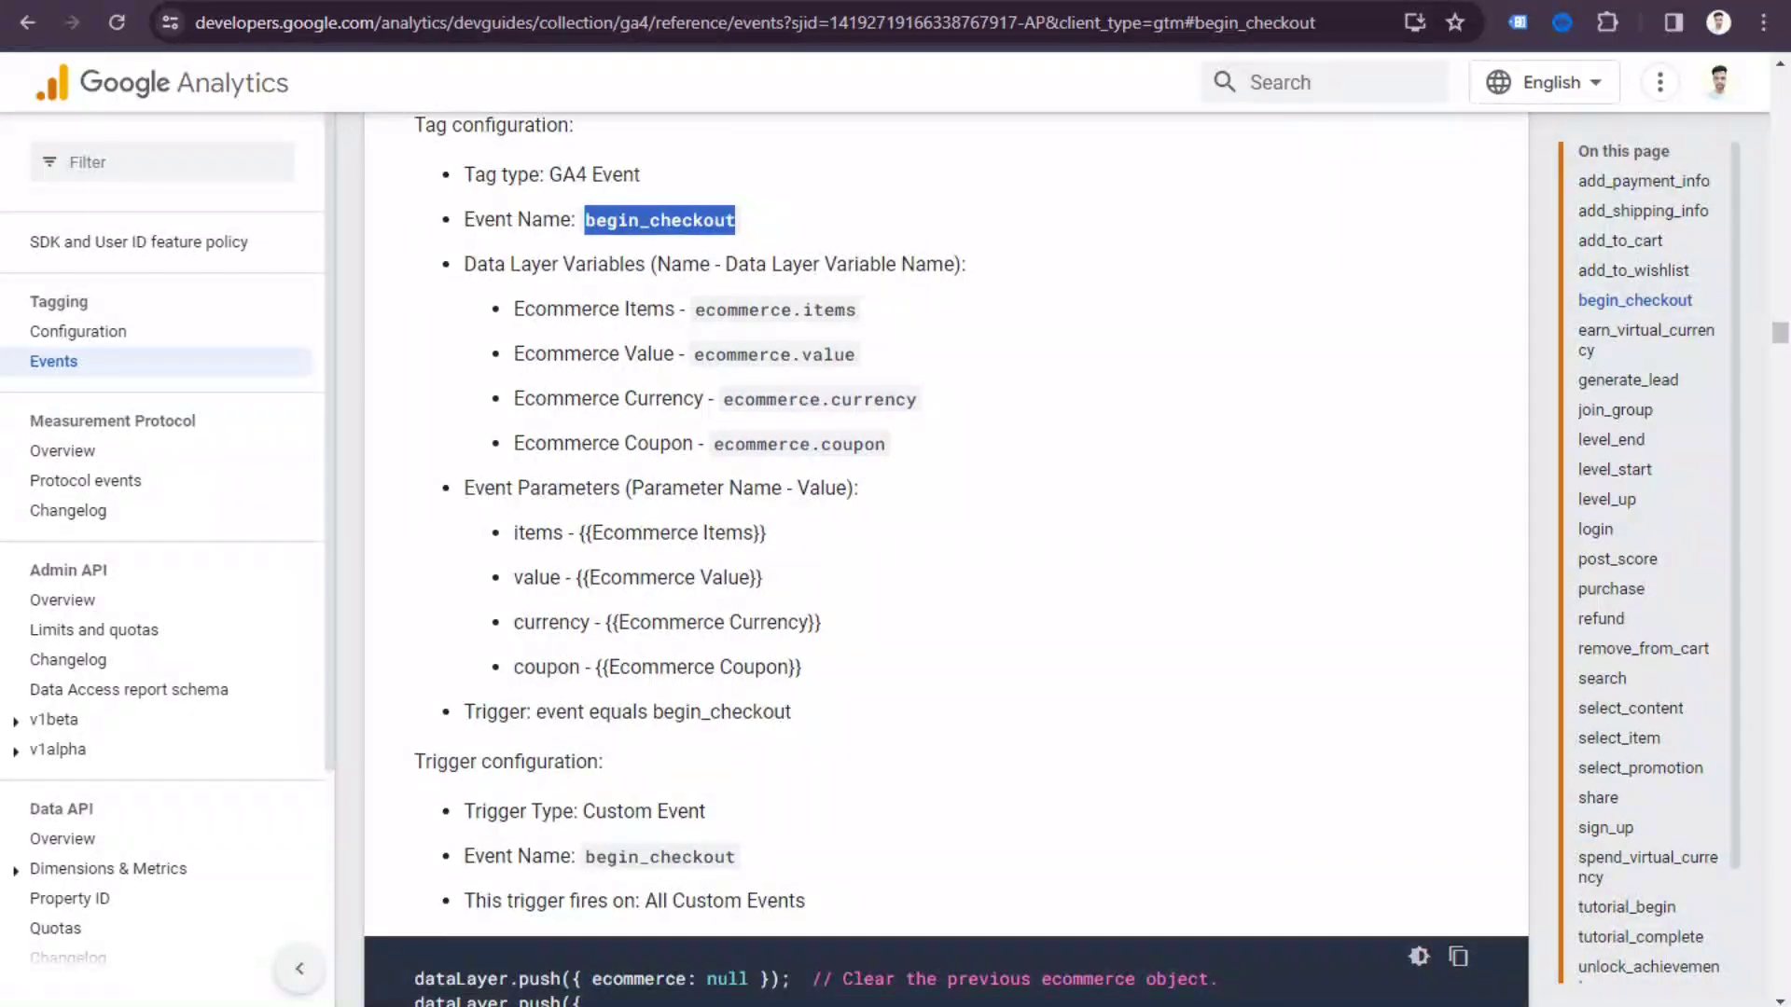
{"action": "left_click", "coordinate": [373, 3]}
{"action": "left_click", "coordinate": [602, 691]}
{"action": "key", "text": "ctrl+Tab"}
{"action": "double_click", "coordinate": [534, 528]}
{"action": "right_click", "coordinate": [528, 530]}
{"action": "left_click", "coordinate": [580, 552]}
{"action": "key", "text": "ctrl+Tab"}
{"action": "left_click", "coordinate": [640, 476]}
{"action": "key", "text": "ctrl+v"}
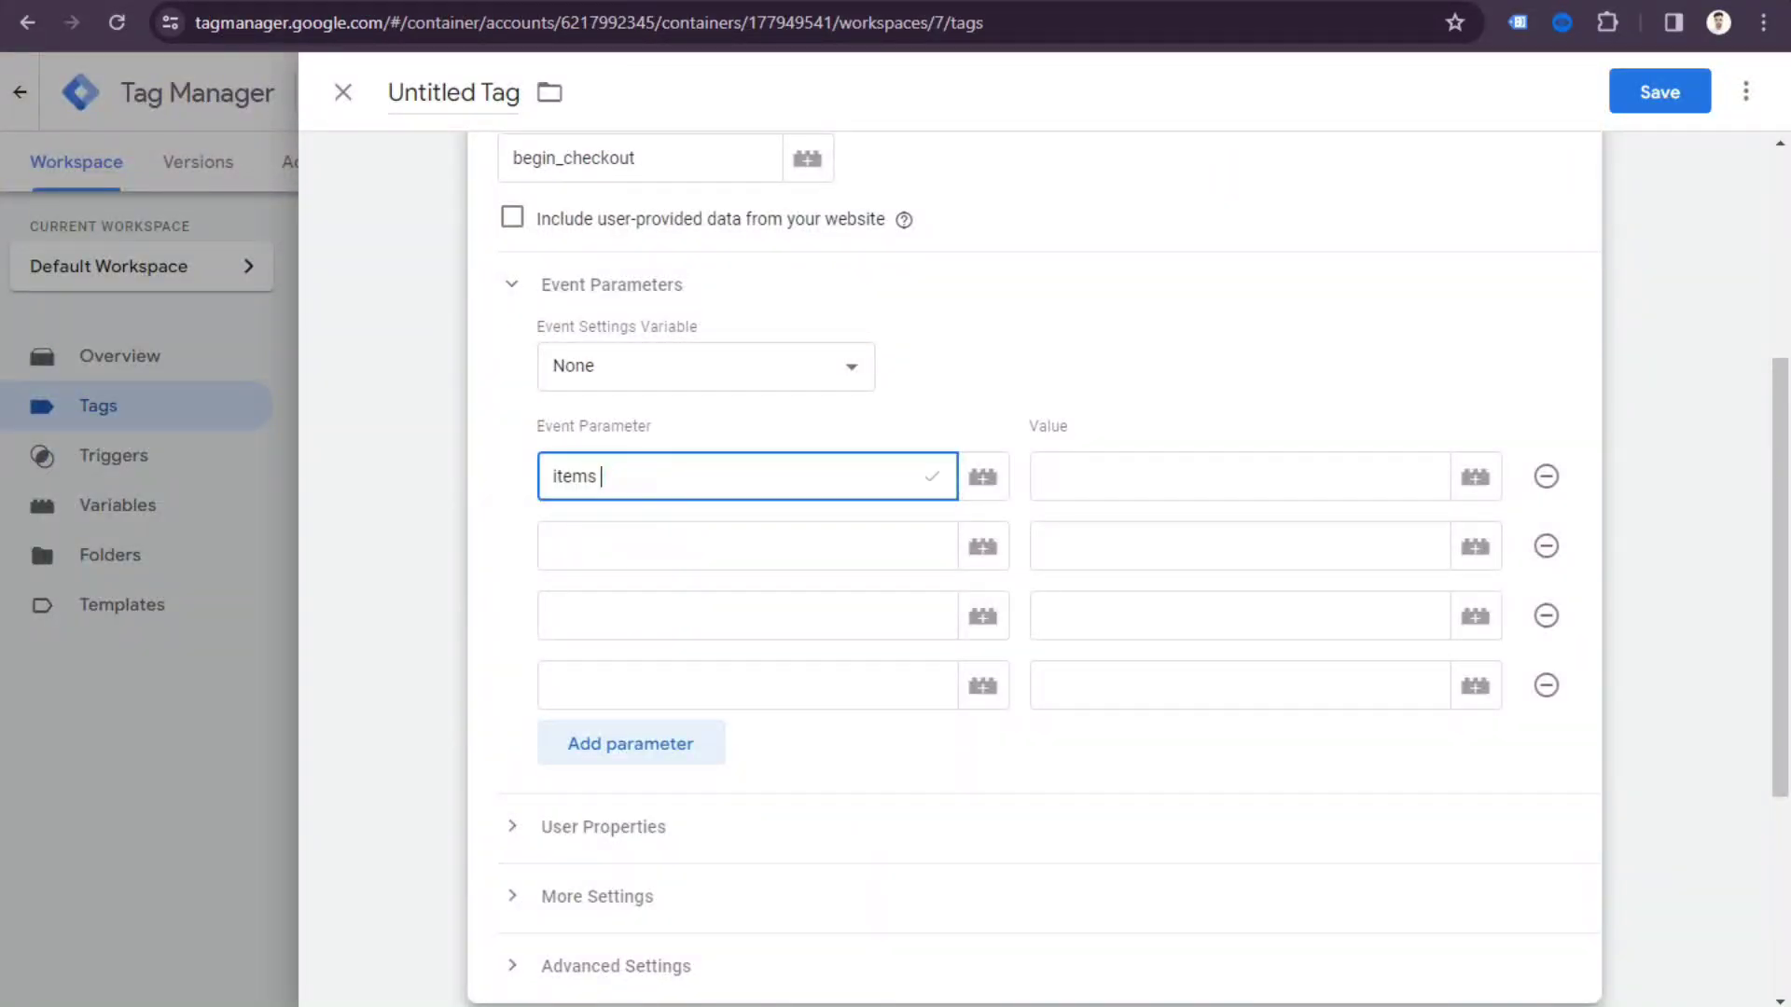
Copy the parameter name value from the begin_checkout reference into the tag's second event parameter row.
{"action": "key", "text": "ctrl+Tab"}
{"action": "double_click", "coordinate": [541, 576]}
{"action": "right_click", "coordinate": [545, 576]}
{"action": "left_click", "coordinate": [580, 598]}
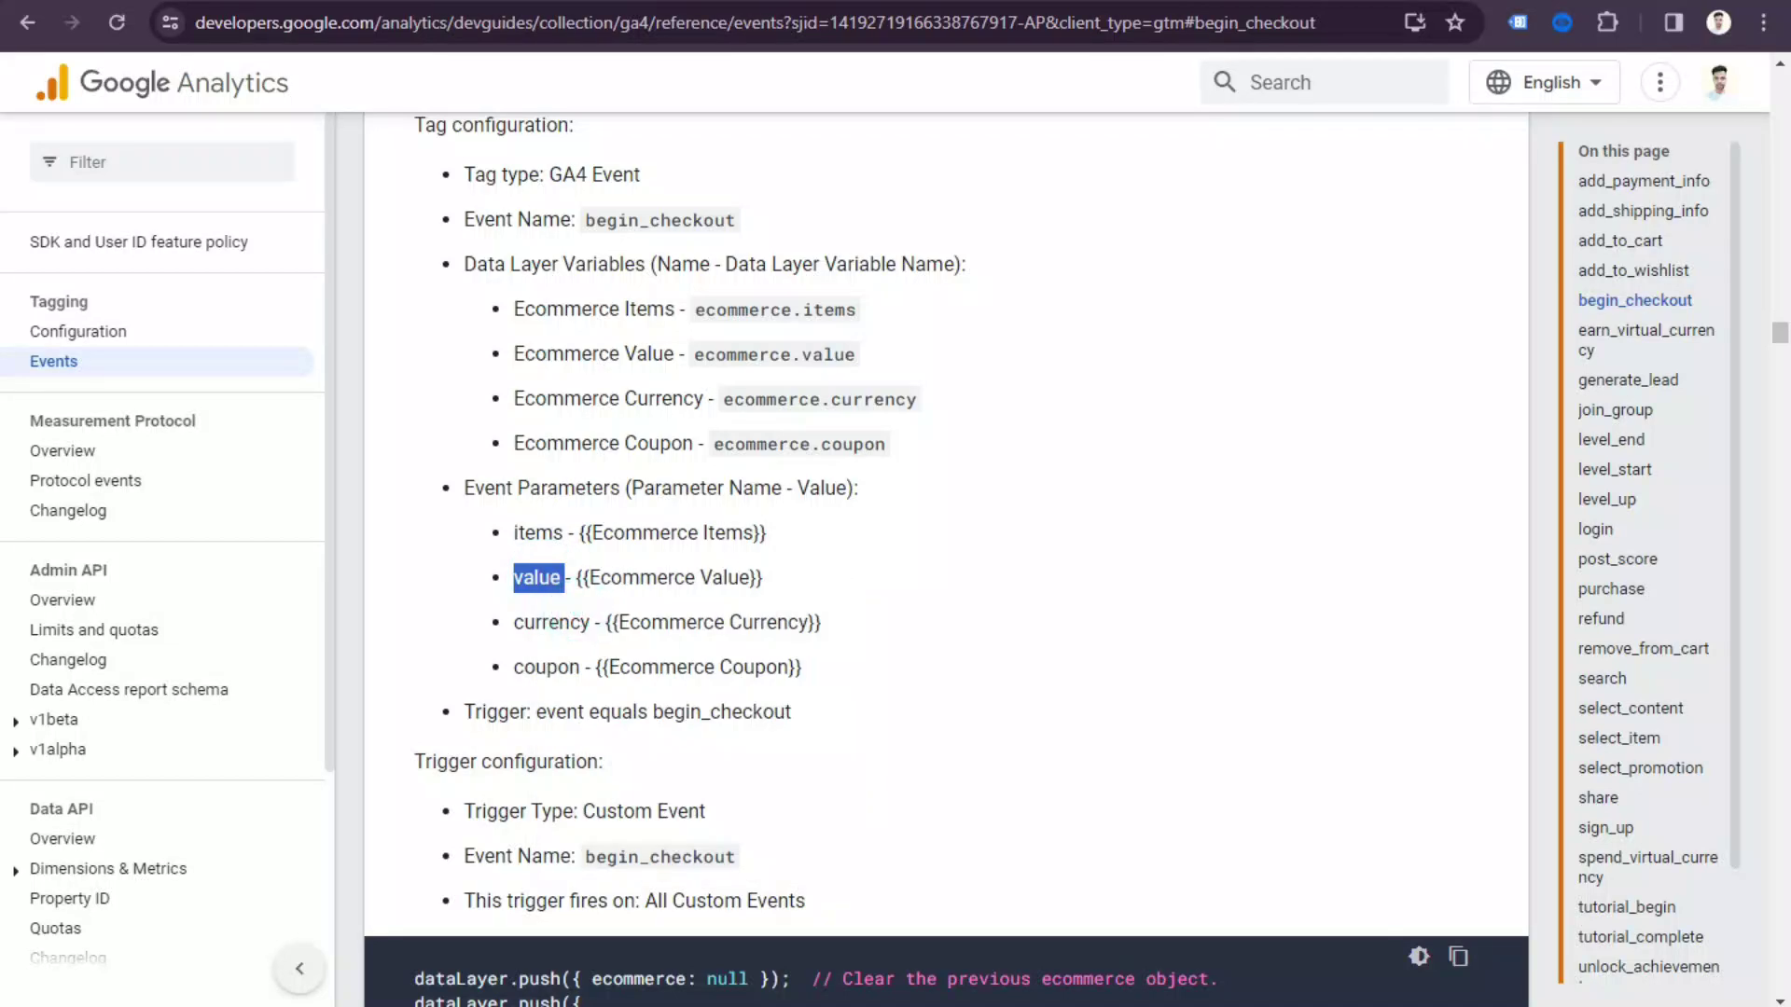
{"action": "key", "text": "ctrl+Tab"}
{"action": "left_click", "coordinate": [566, 547]}
{"action": "key", "text": "ctrl+v"}
Copy the parameter name currency from the begin_checkout reference into the tag's third event parameter row.
{"action": "key", "text": "ctrl+Tab"}
{"action": "double_click", "coordinate": [550, 622]}
{"action": "right_click", "coordinate": [571, 622]}
{"action": "left_click", "coordinate": [612, 646]}
{"action": "key", "text": "ctrl+Tab"}
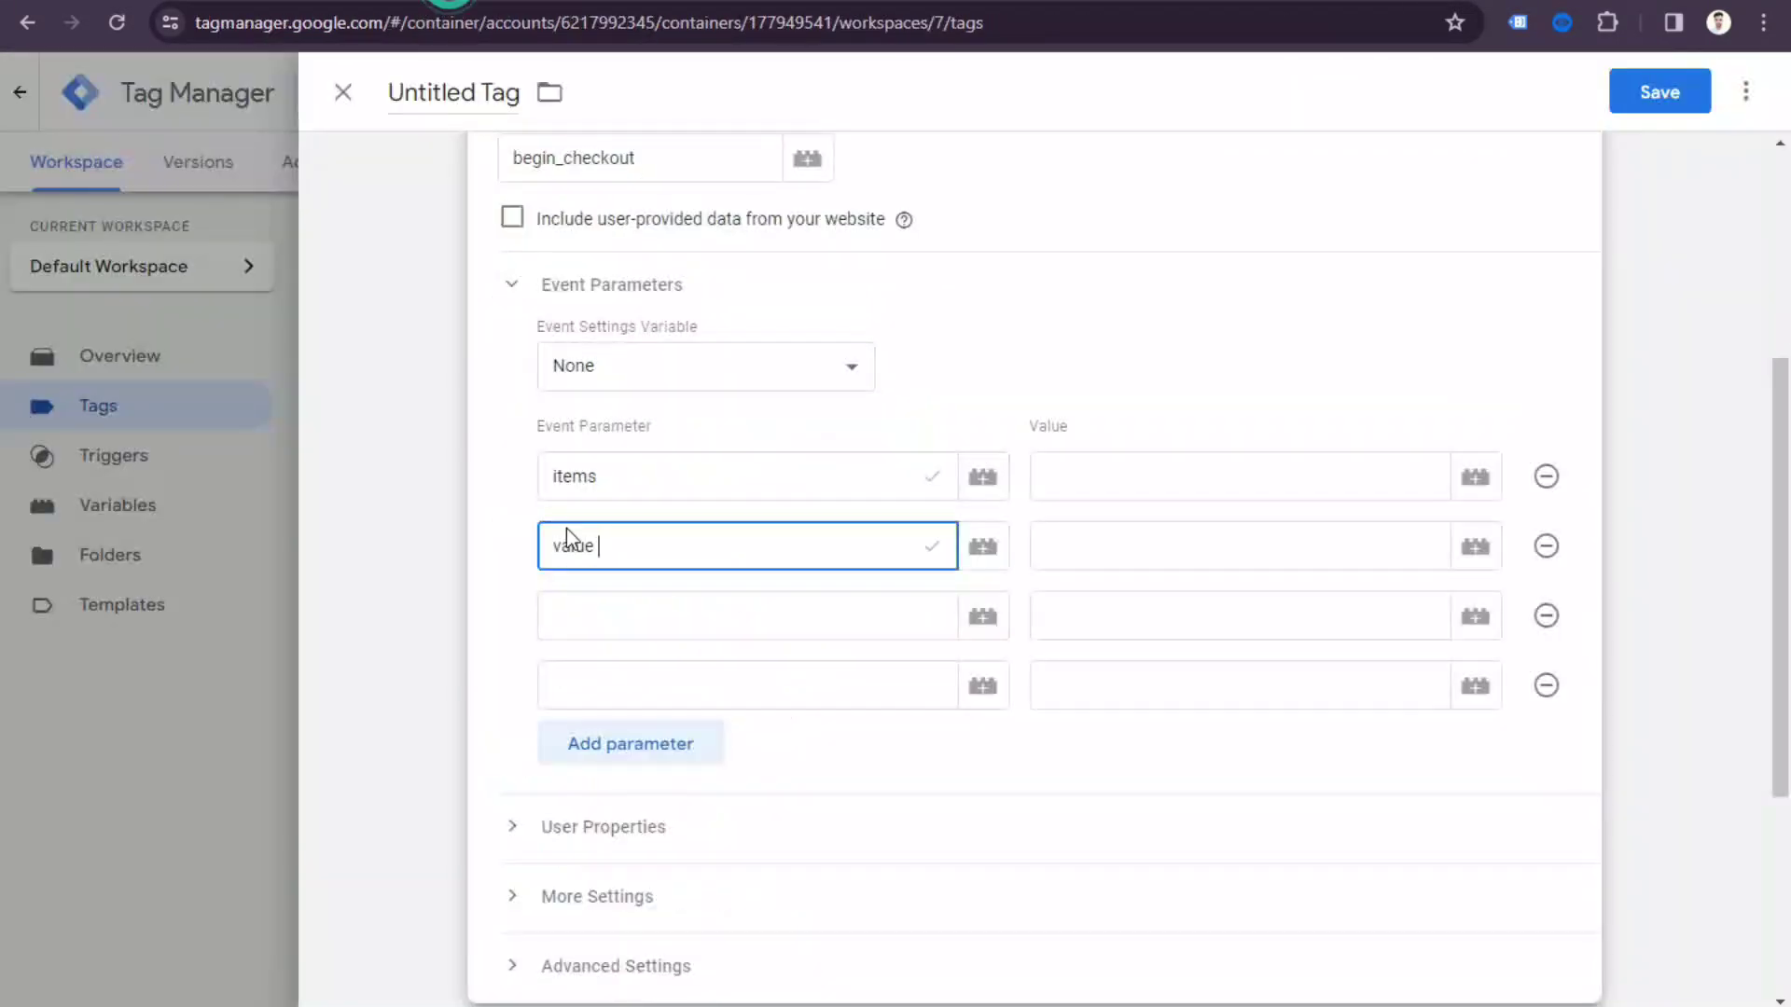
{"action": "left_click", "coordinate": [620, 628]}
{"action": "key", "text": "ctrl+v"}
Copy the parameter name coupon from the begin_checkout reference into the tag's fourth event parameter row.
{"action": "key", "text": "ctrl+Tab"}
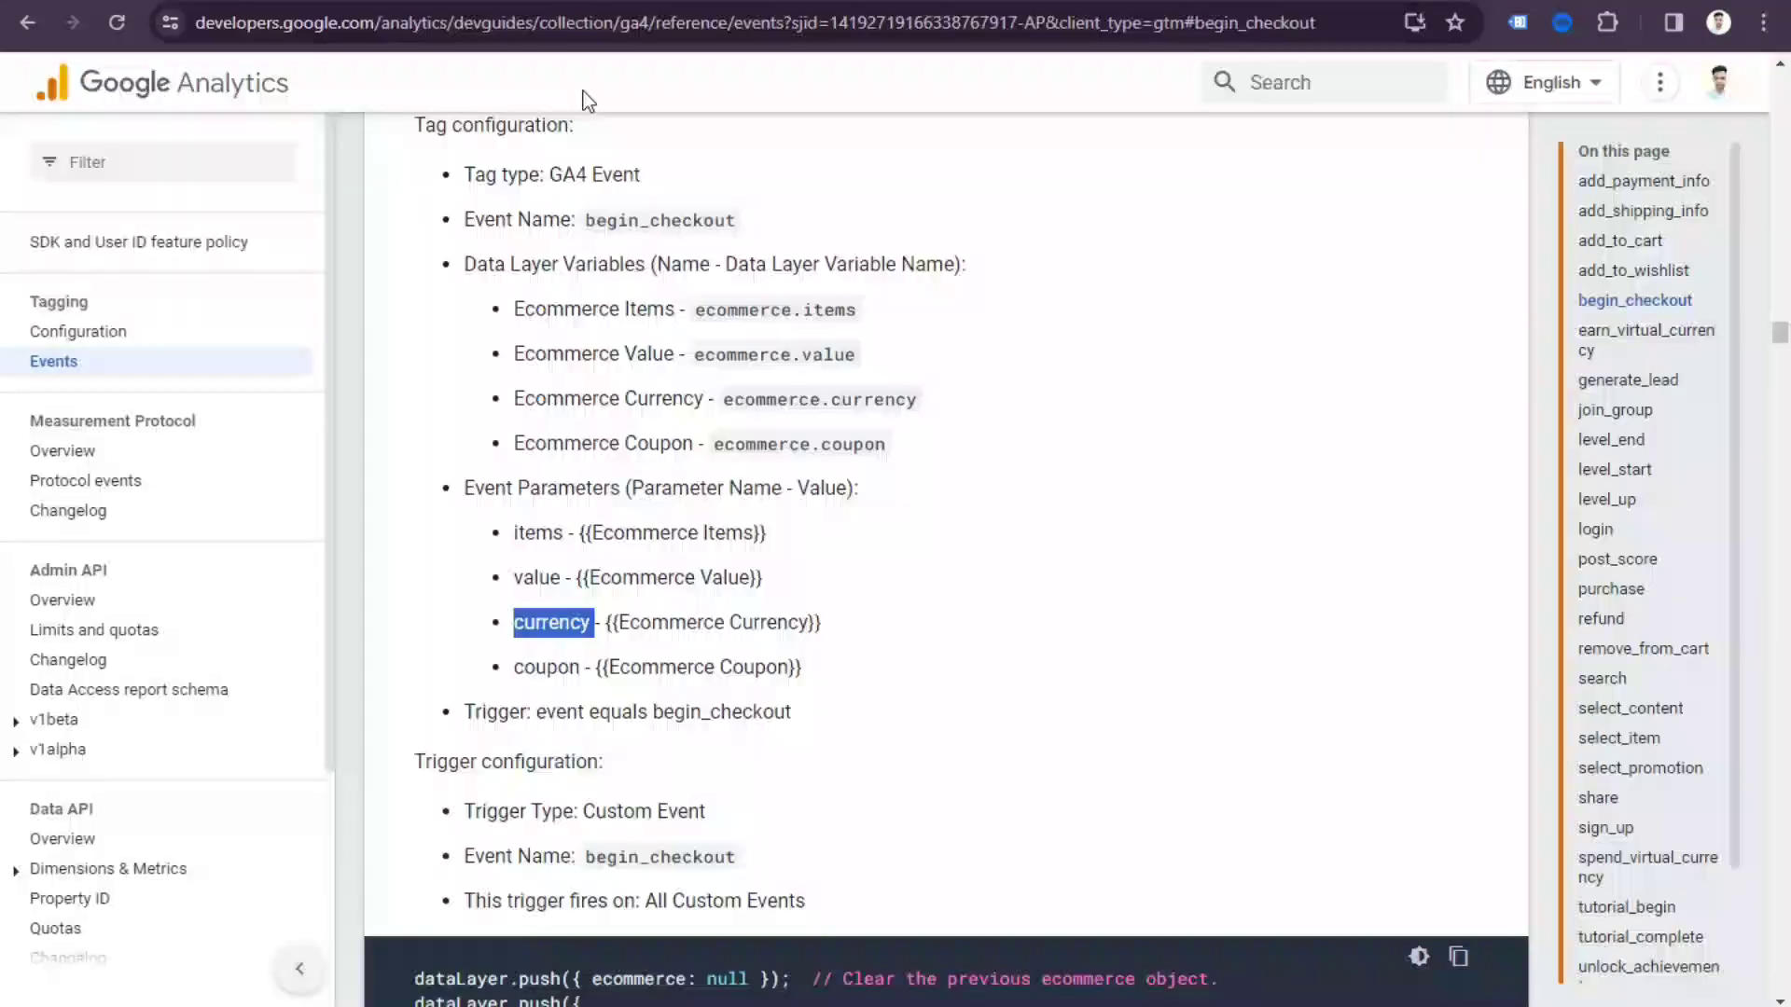
{"action": "double_click", "coordinate": [548, 668]}
{"action": "right_click", "coordinate": [558, 676]}
{"action": "left_click", "coordinate": [597, 701]}
{"action": "key", "text": "ctrl+Tab"}
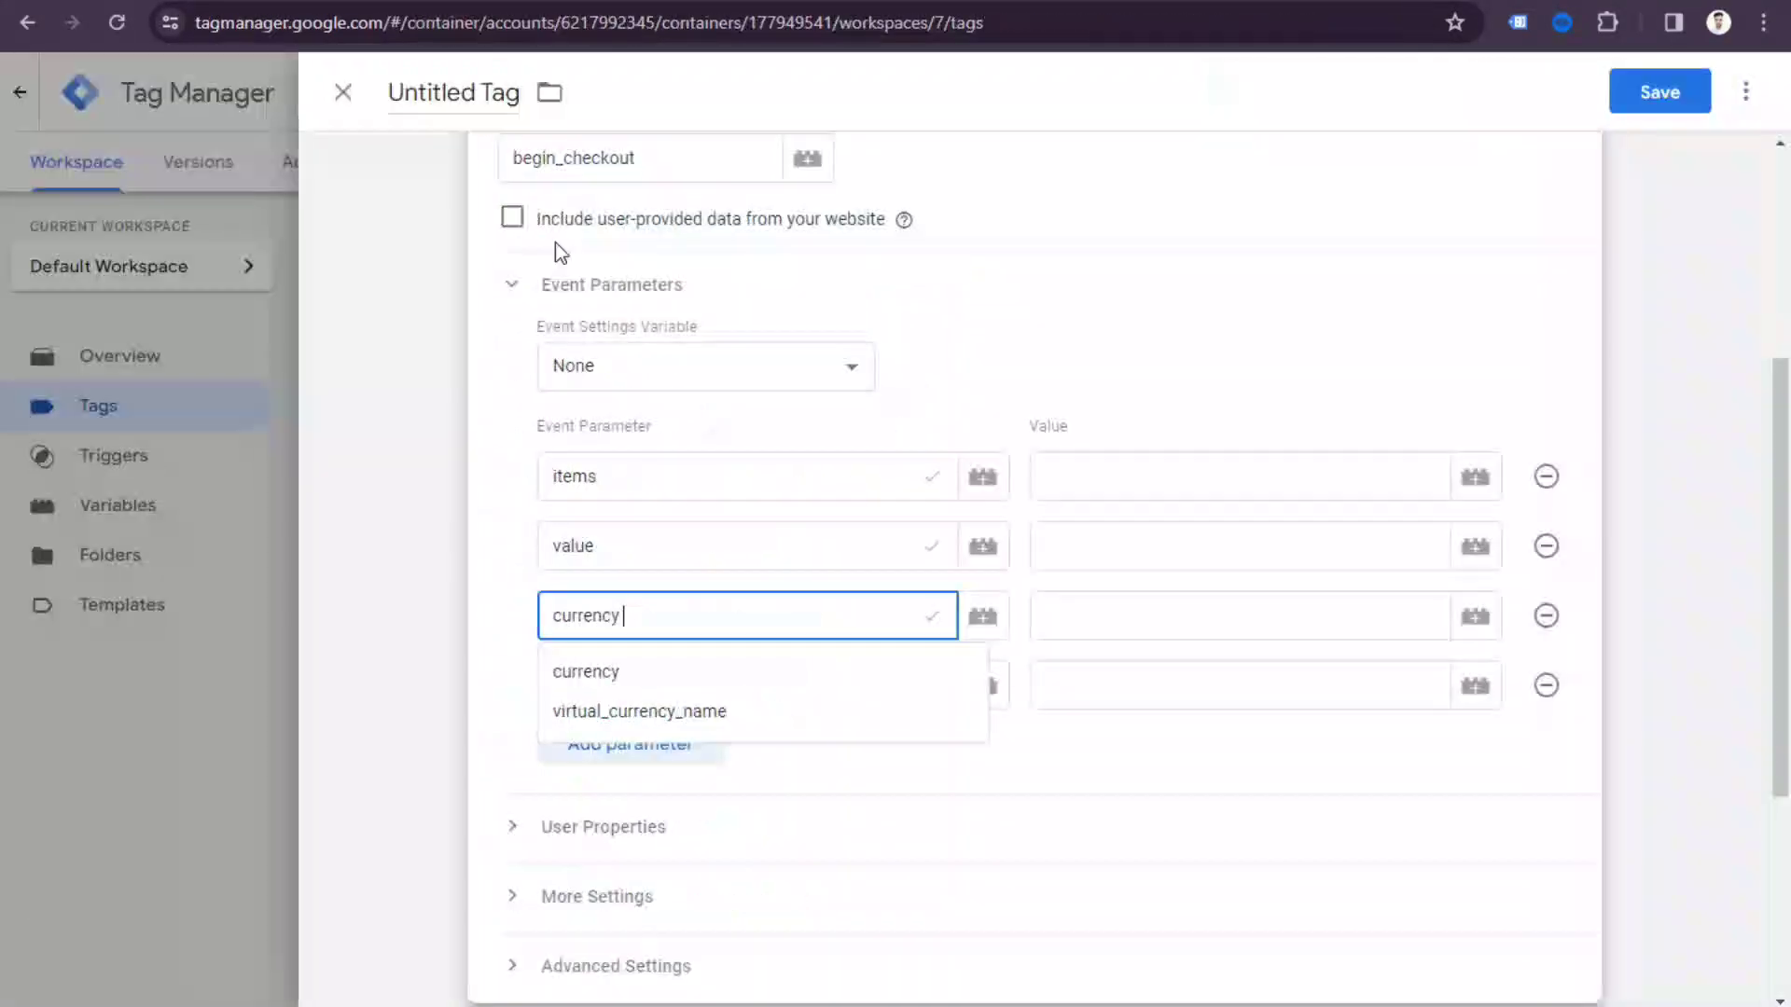
{"action": "left_click", "coordinate": [680, 680]}
{"action": "key", "text": "ctrl+v"}
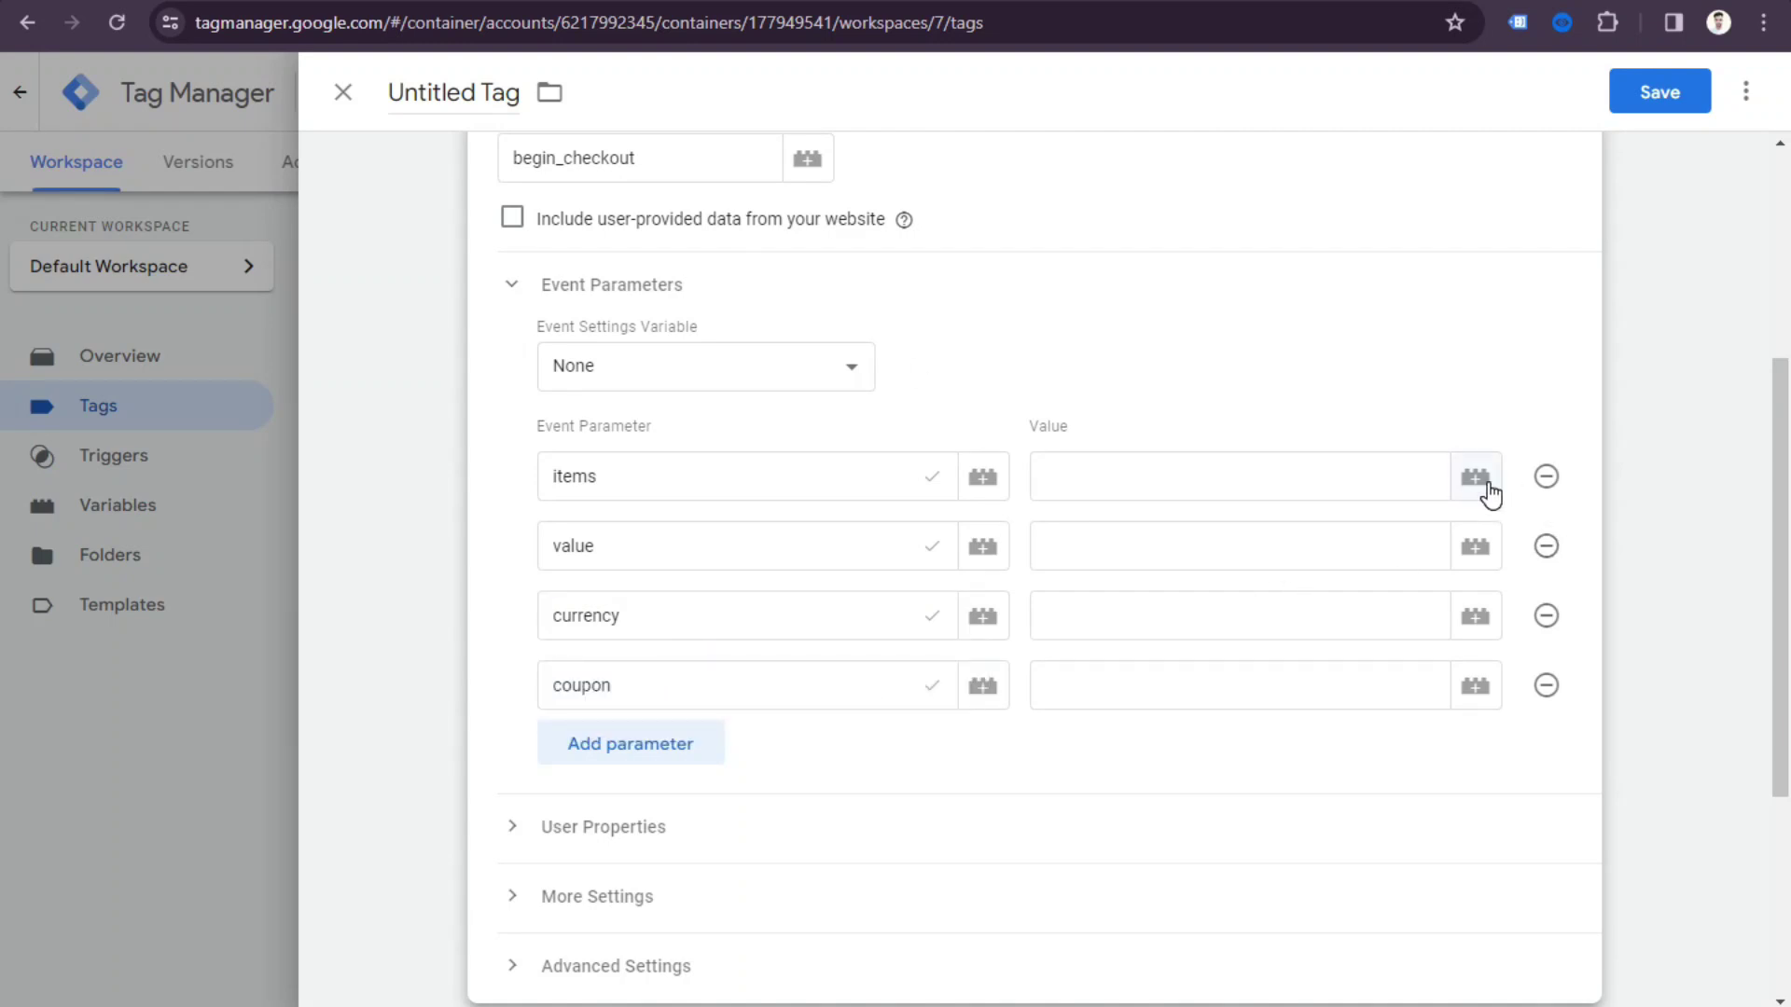
Assign the variables Ecommerce Items, Ecommerce Value, Ecommerce Currency and Ecommerce Coupon to the matching begin_checkout event parameters.
{"action": "left_click", "coordinate": [1476, 478]}
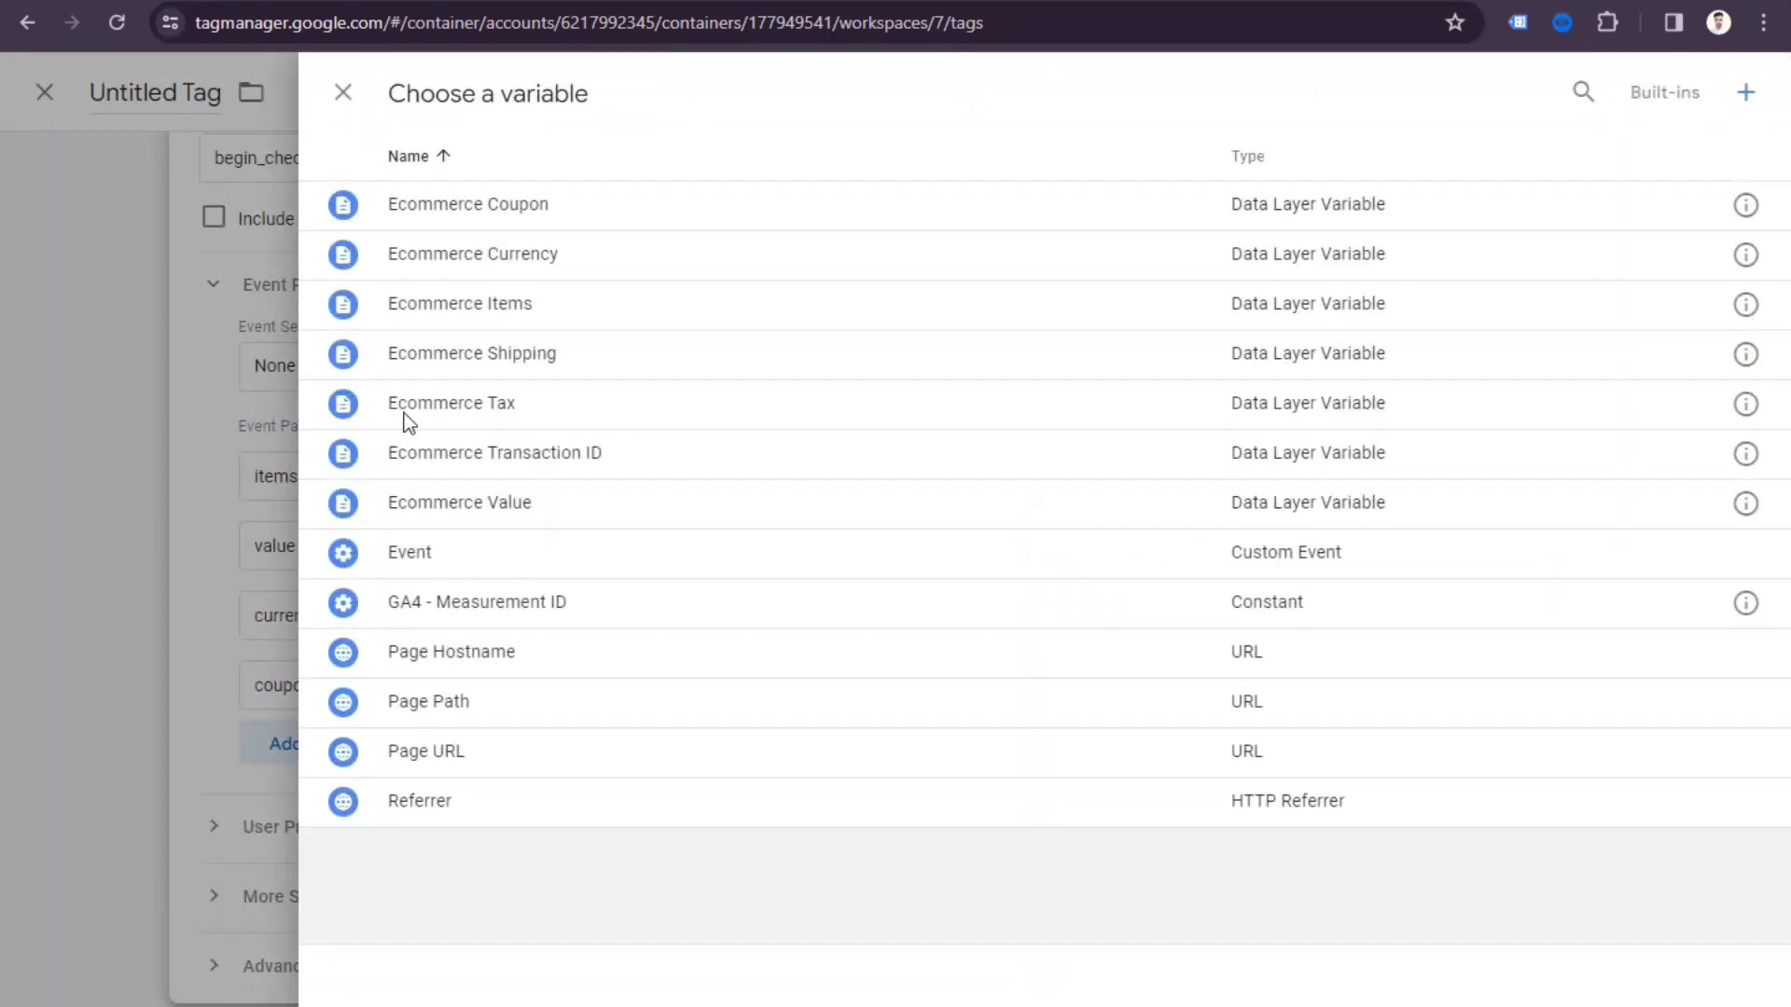
{"action": "left_click", "coordinate": [537, 306]}
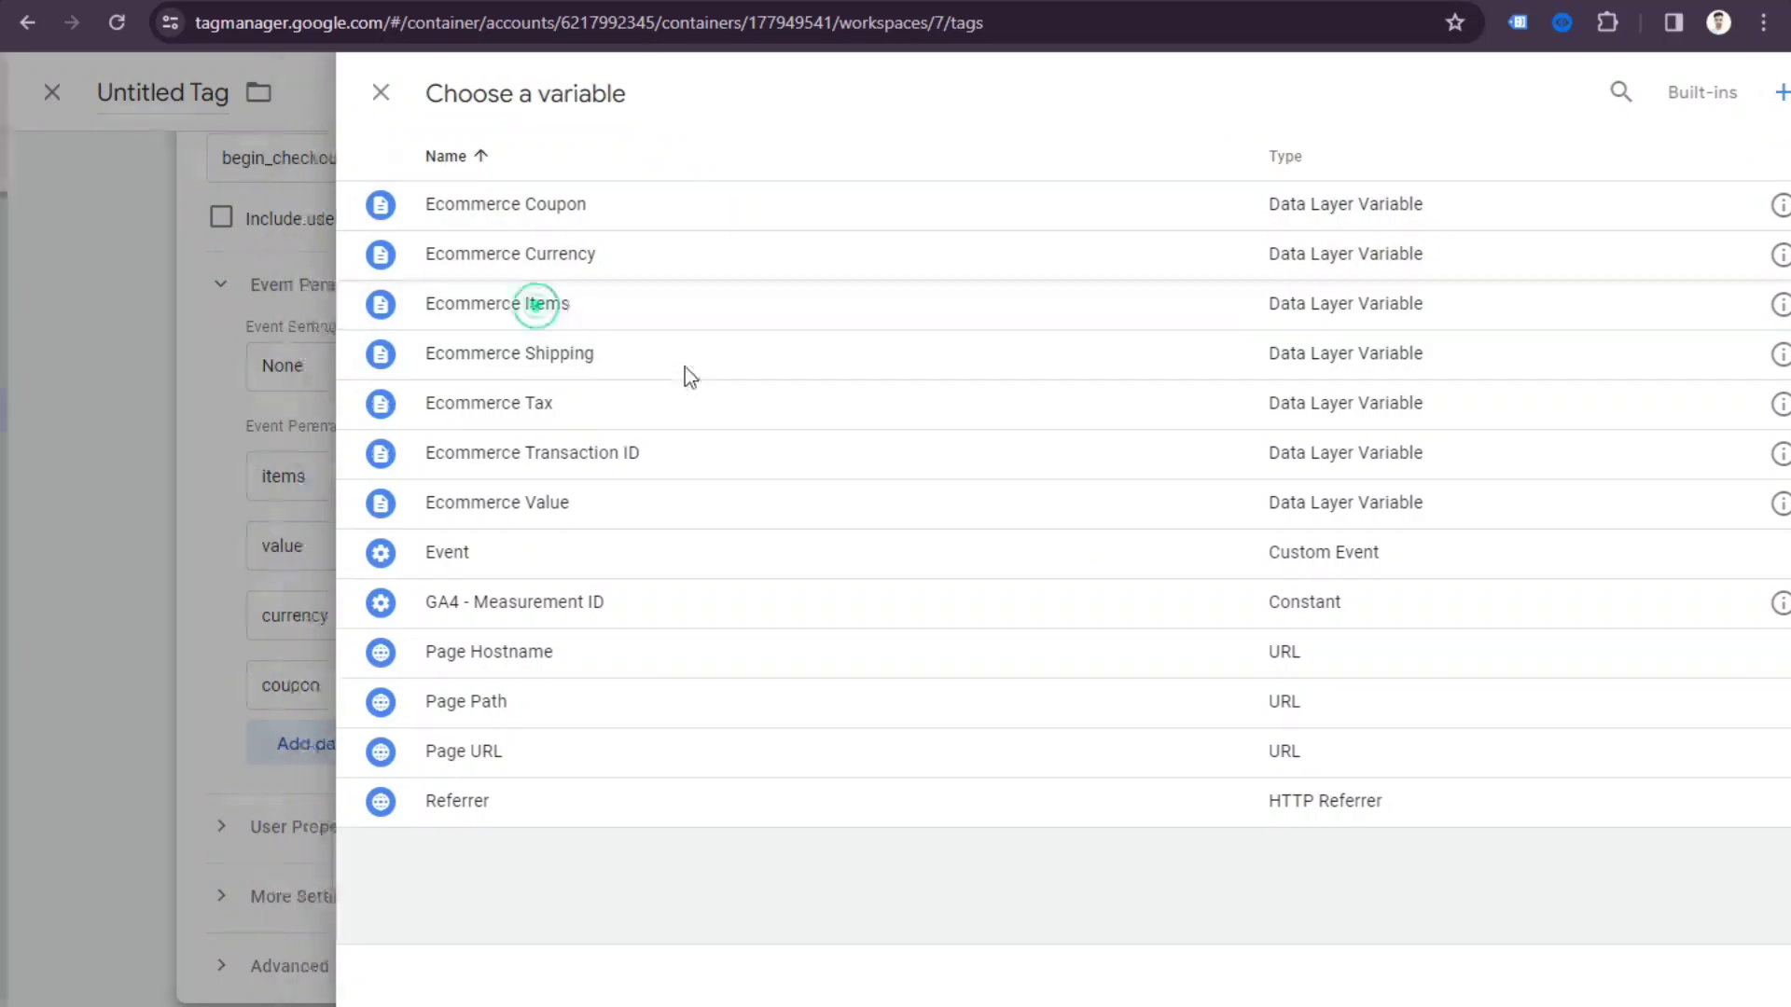
{"action": "left_click", "coordinate": [1476, 547]}
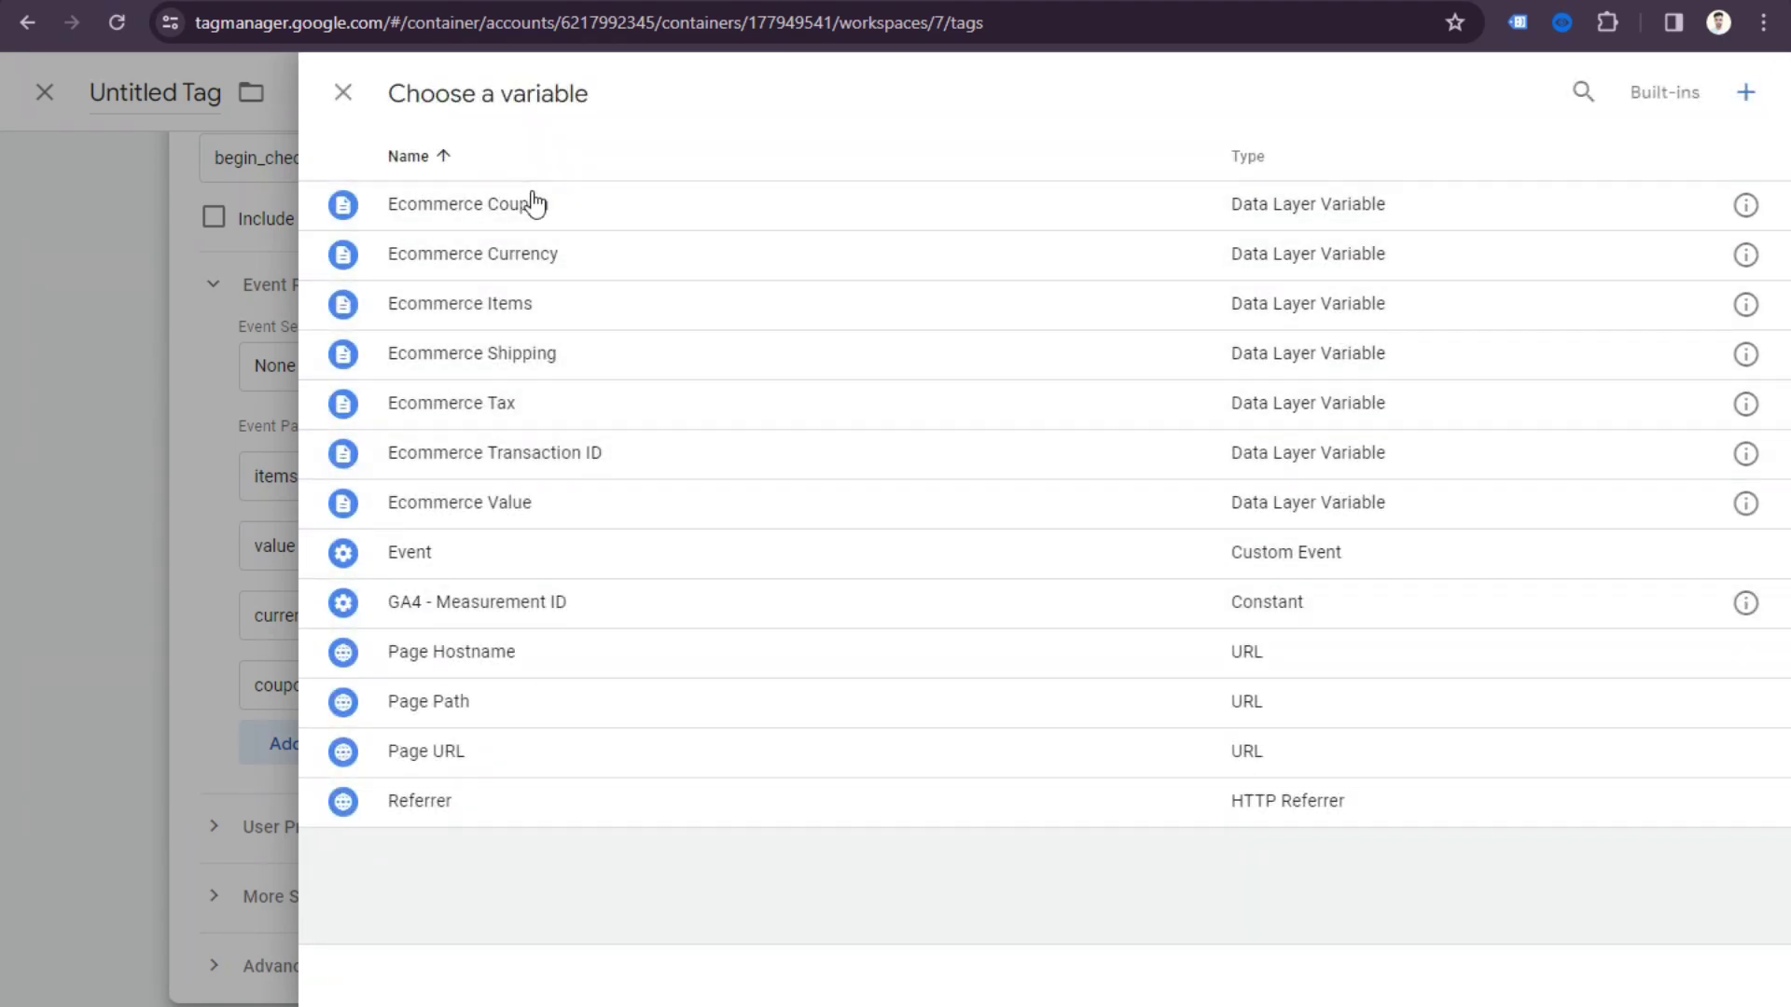
{"action": "left_click", "coordinate": [584, 511]}
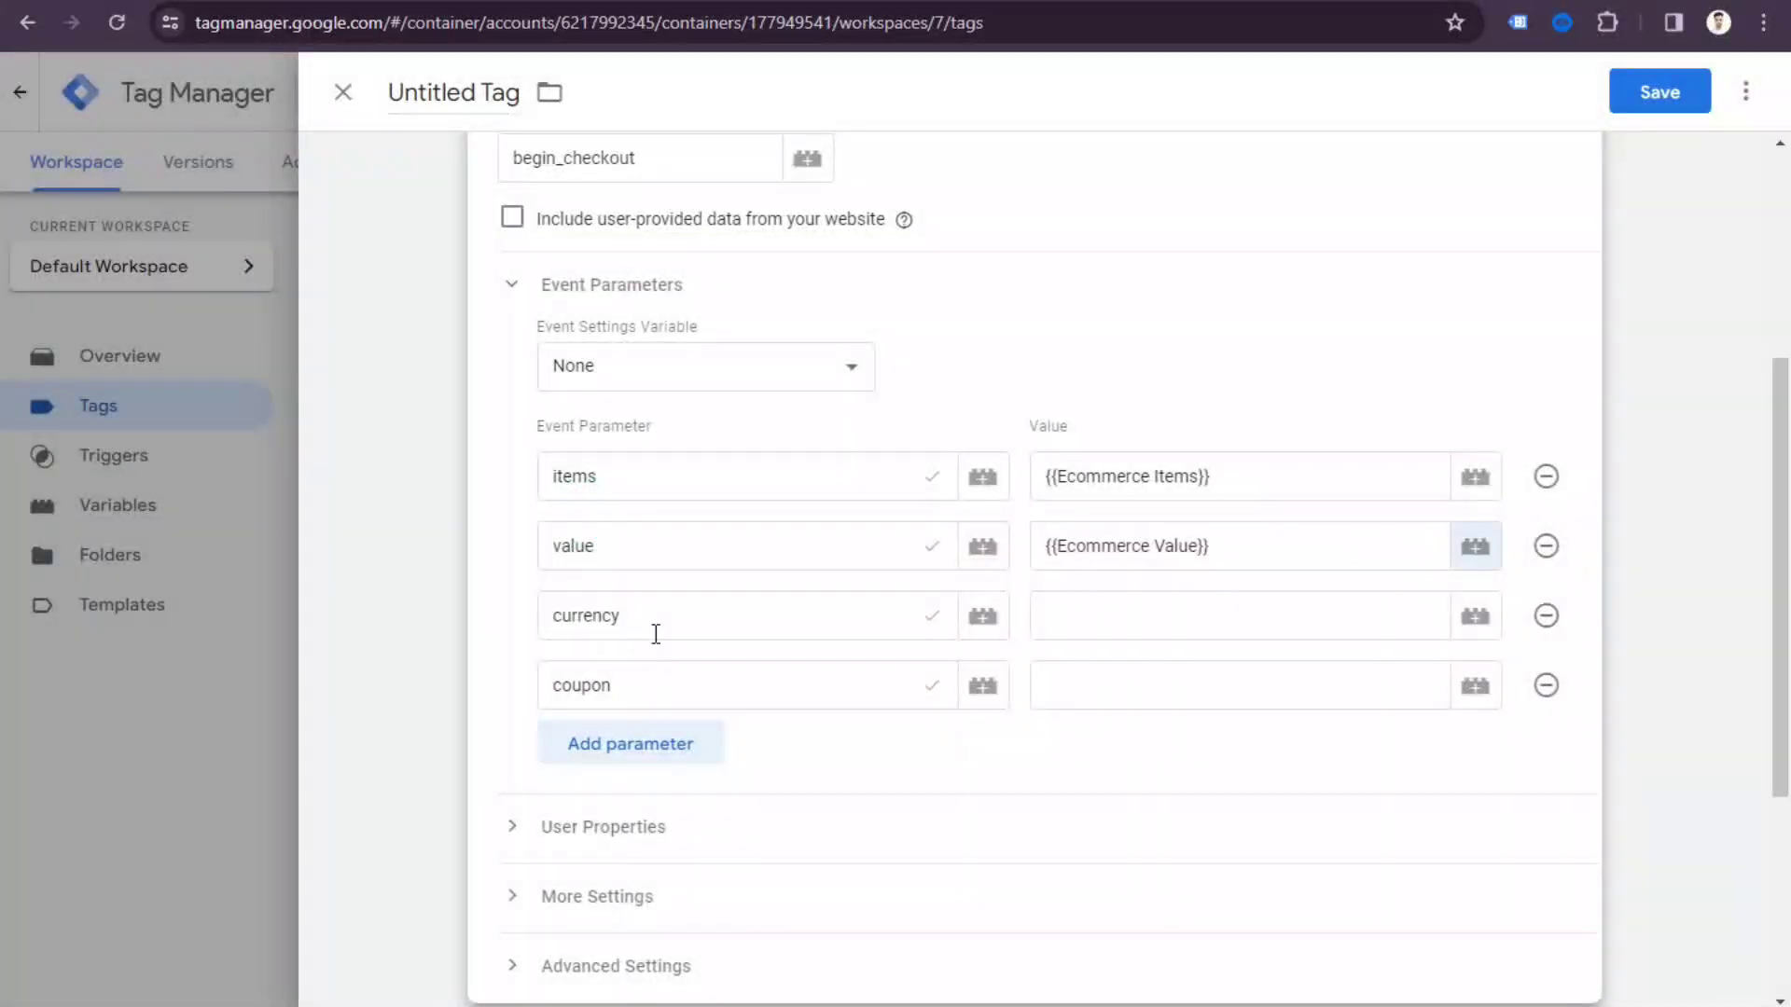
{"action": "left_click", "coordinate": [1475, 617]}
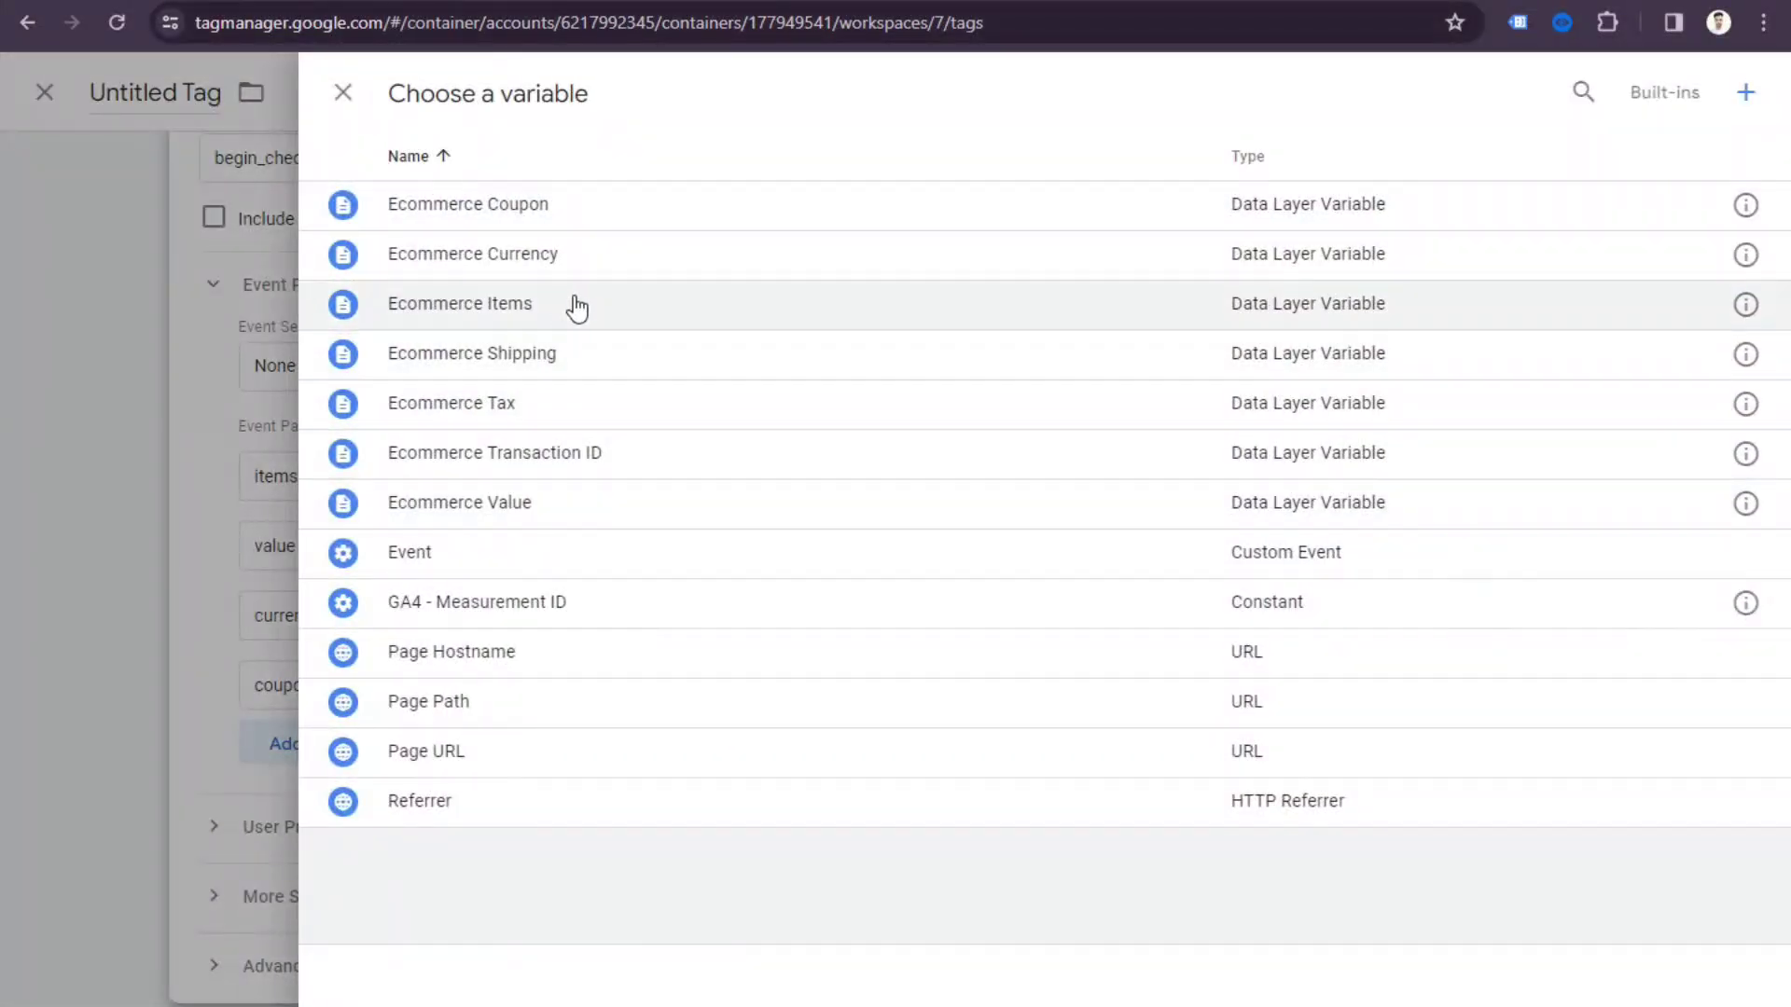
{"action": "left_click", "coordinate": [575, 266]}
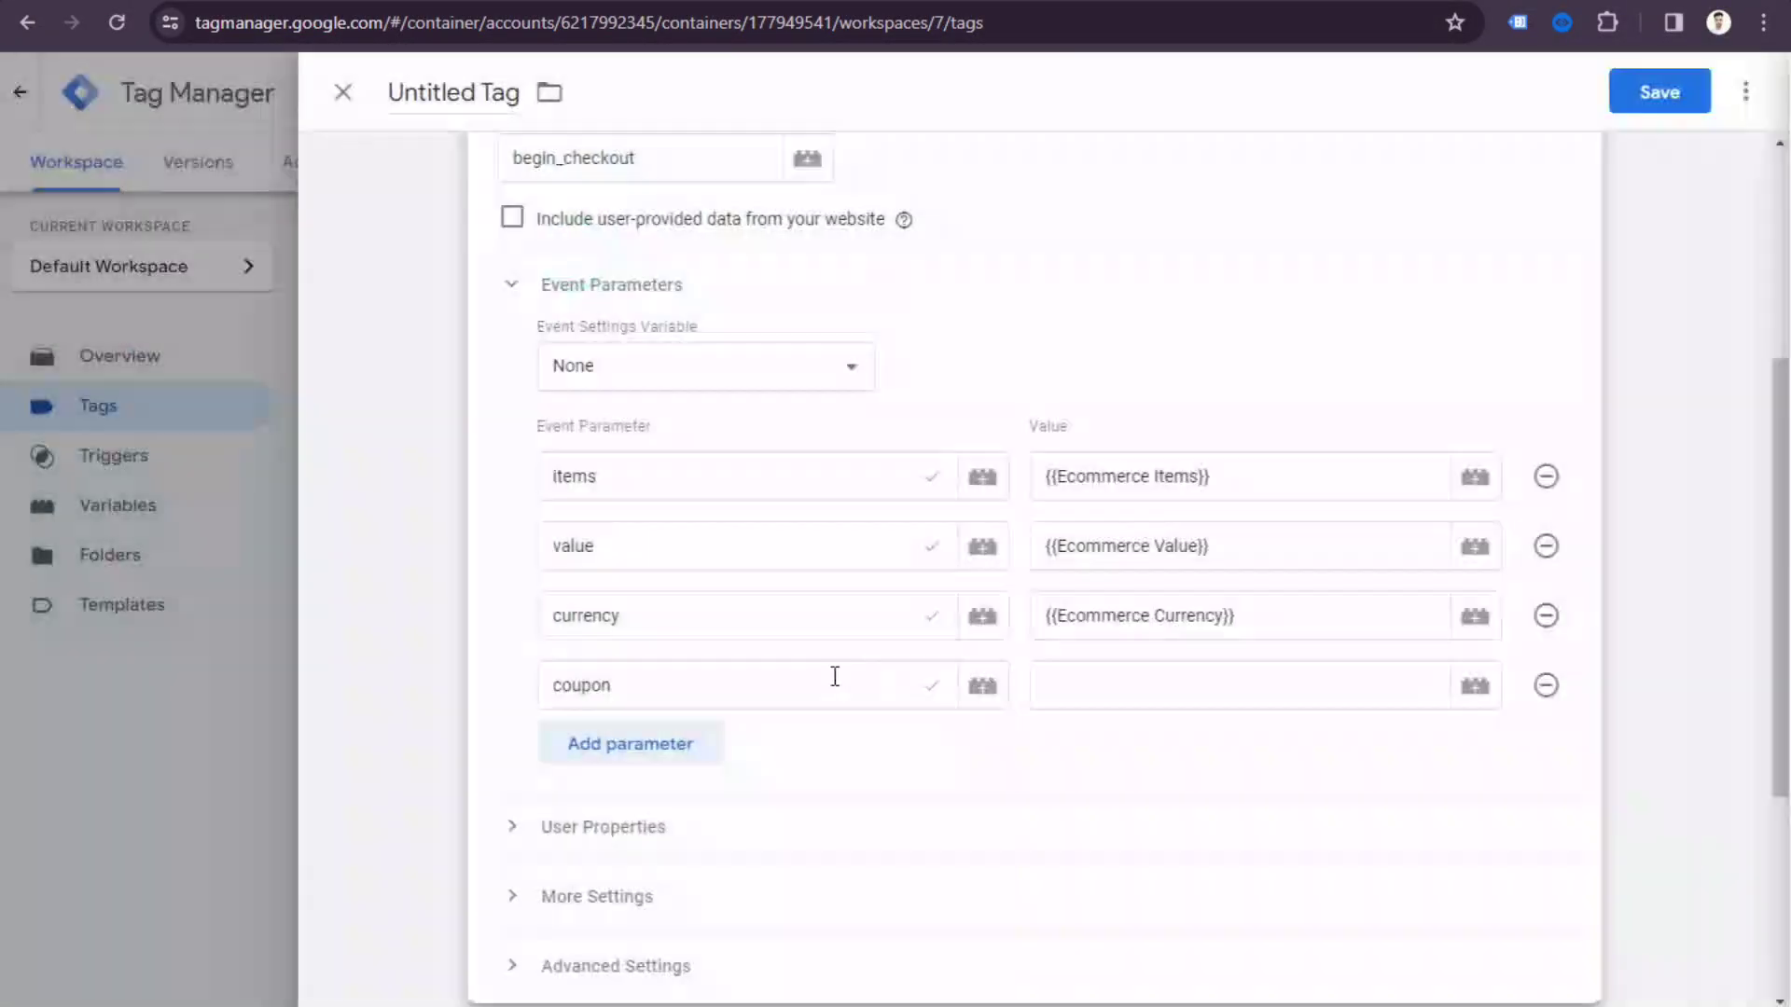
{"action": "left_click", "coordinate": [1472, 687]}
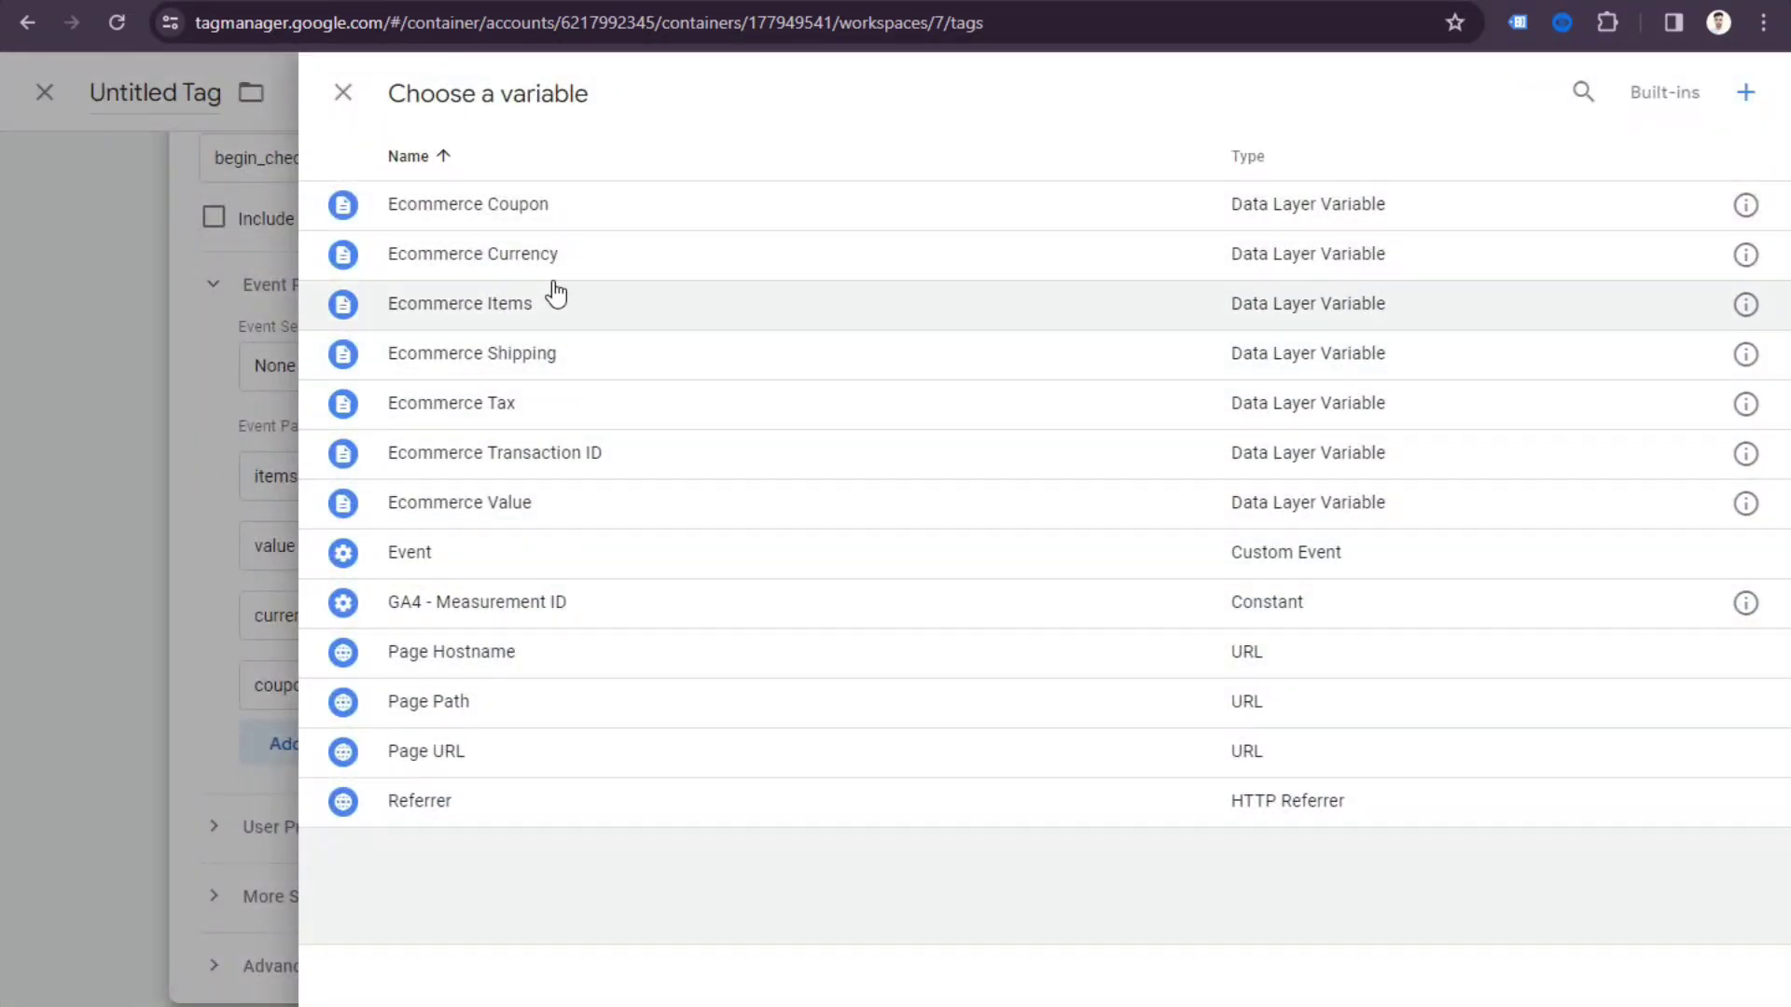
{"action": "left_click", "coordinate": [565, 222]}
Set GA4 - Checkout - Trigger as the firing trigger of the begin_checkout event tag.
{"action": "scroll", "coordinate": [802, 840], "scroll_direction": "down", "scroll_amount": 4}
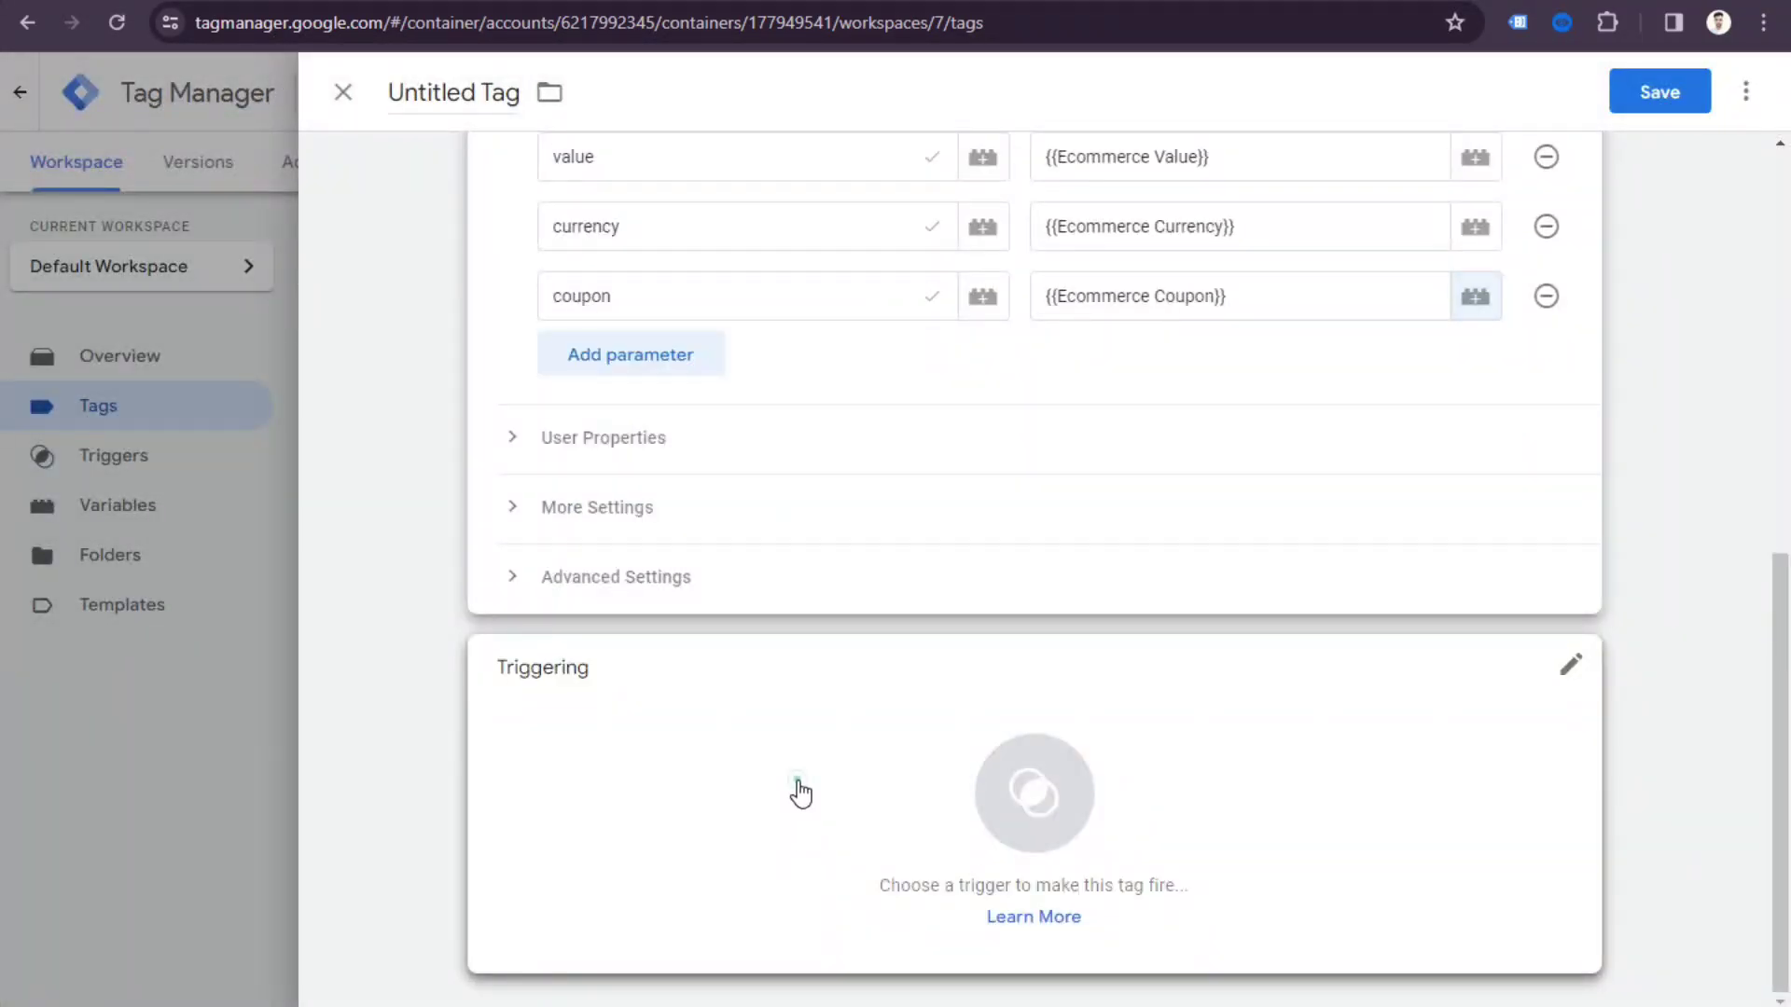
{"action": "left_click", "coordinate": [800, 793]}
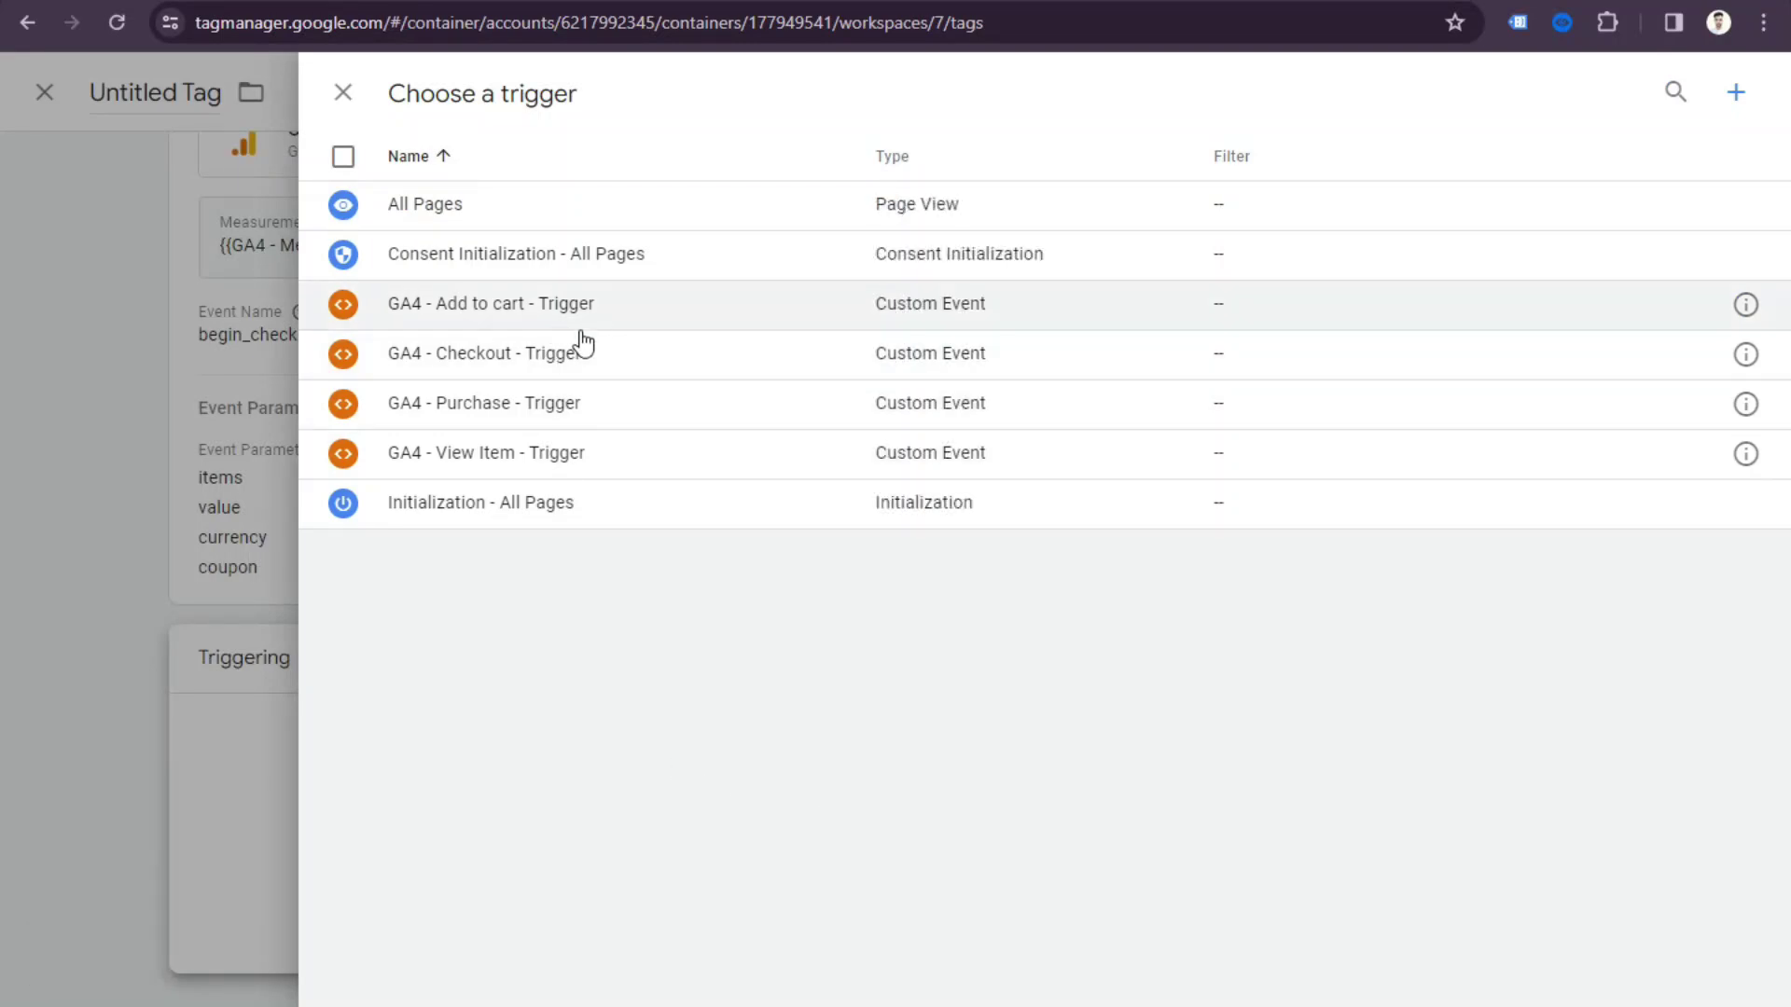
{"action": "left_click", "coordinate": [533, 373]}
Save the begin_checkout event tag under the name GA4 - checkout - Tag.
{"action": "scroll", "coordinate": [1072, 768], "scroll_direction": "up", "scroll_amount": 2}
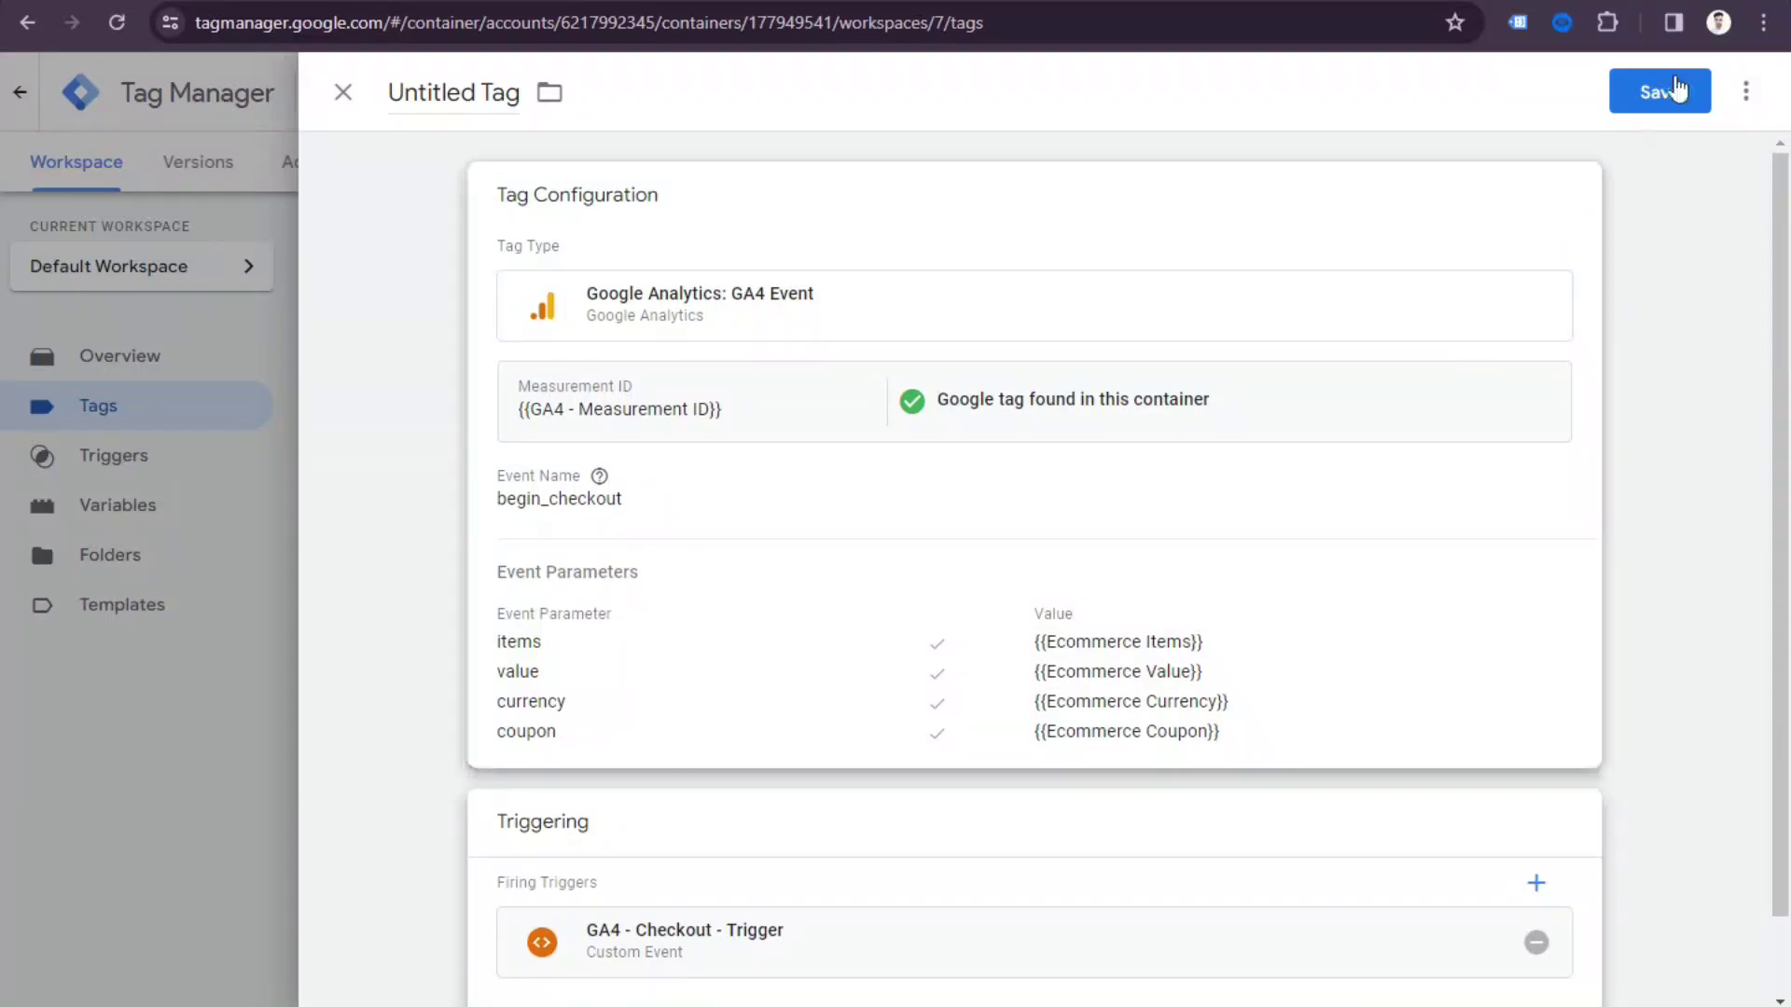
{"action": "left_click", "coordinate": [1675, 89]}
{"action": "type", "text": "GA"}
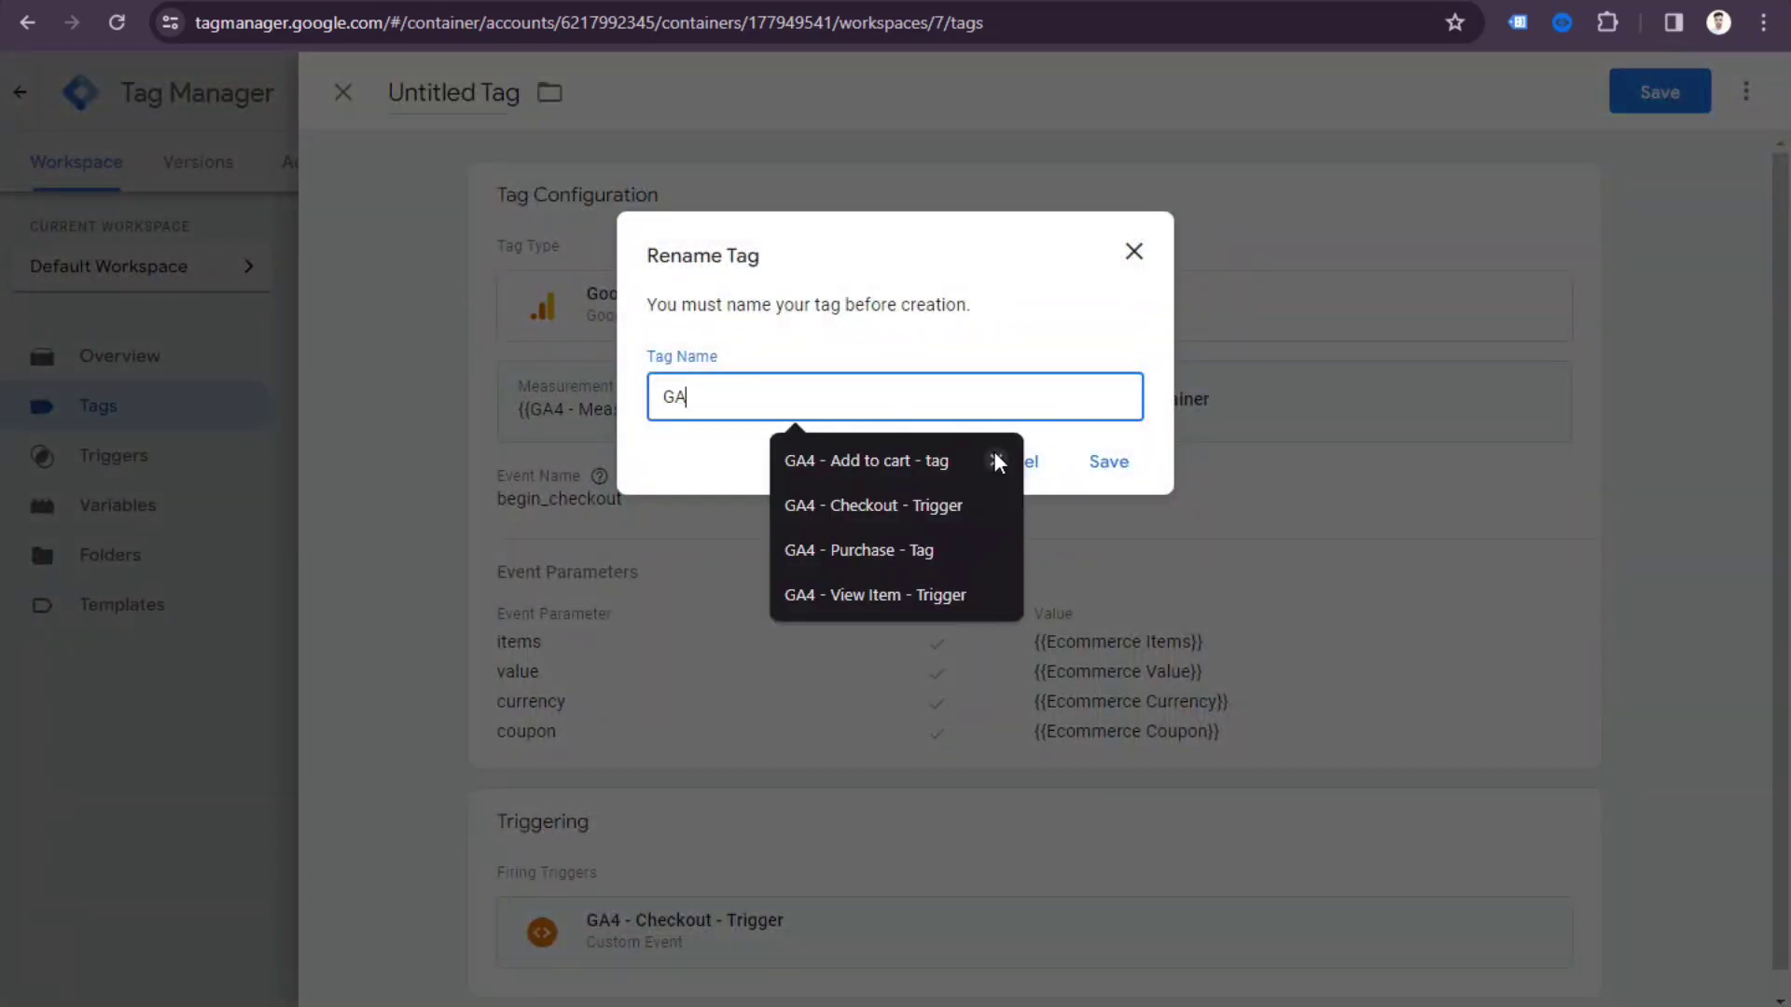
{"action": "type", "text": " -"}
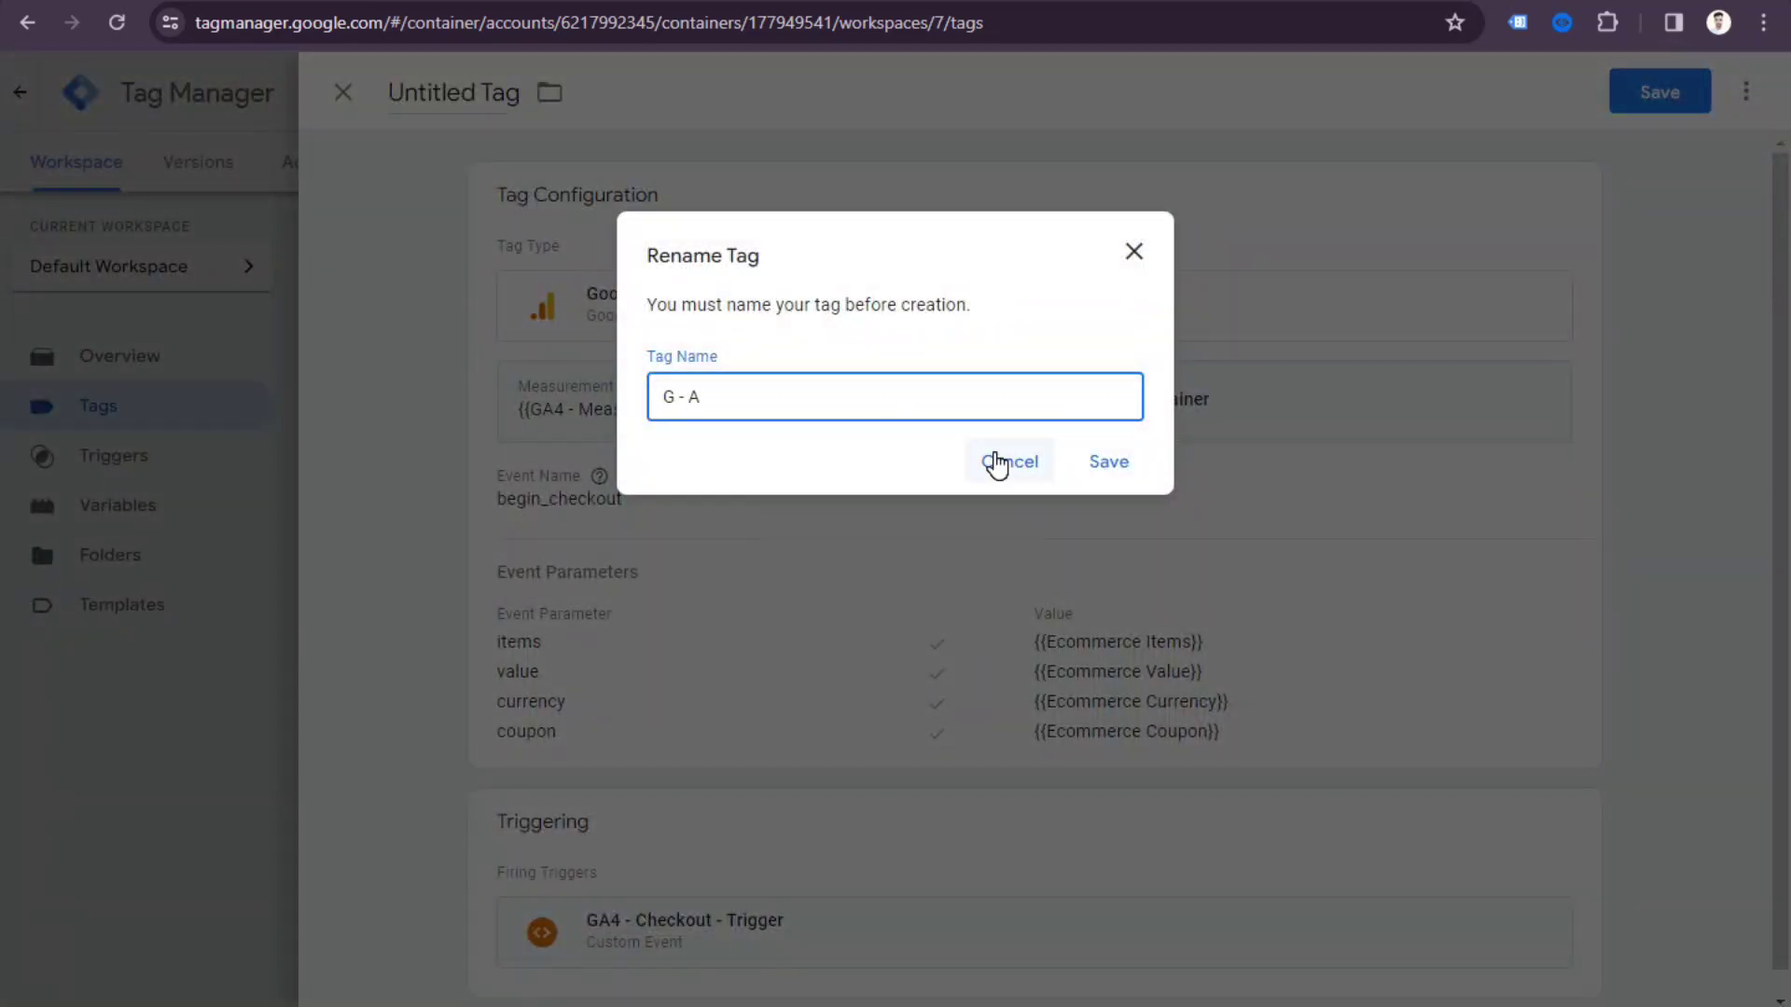
{"action": "key", "text": "BackSpace"}
{"action": "key", "text": "End"}
{"action": "type", "text": "4 - check"}
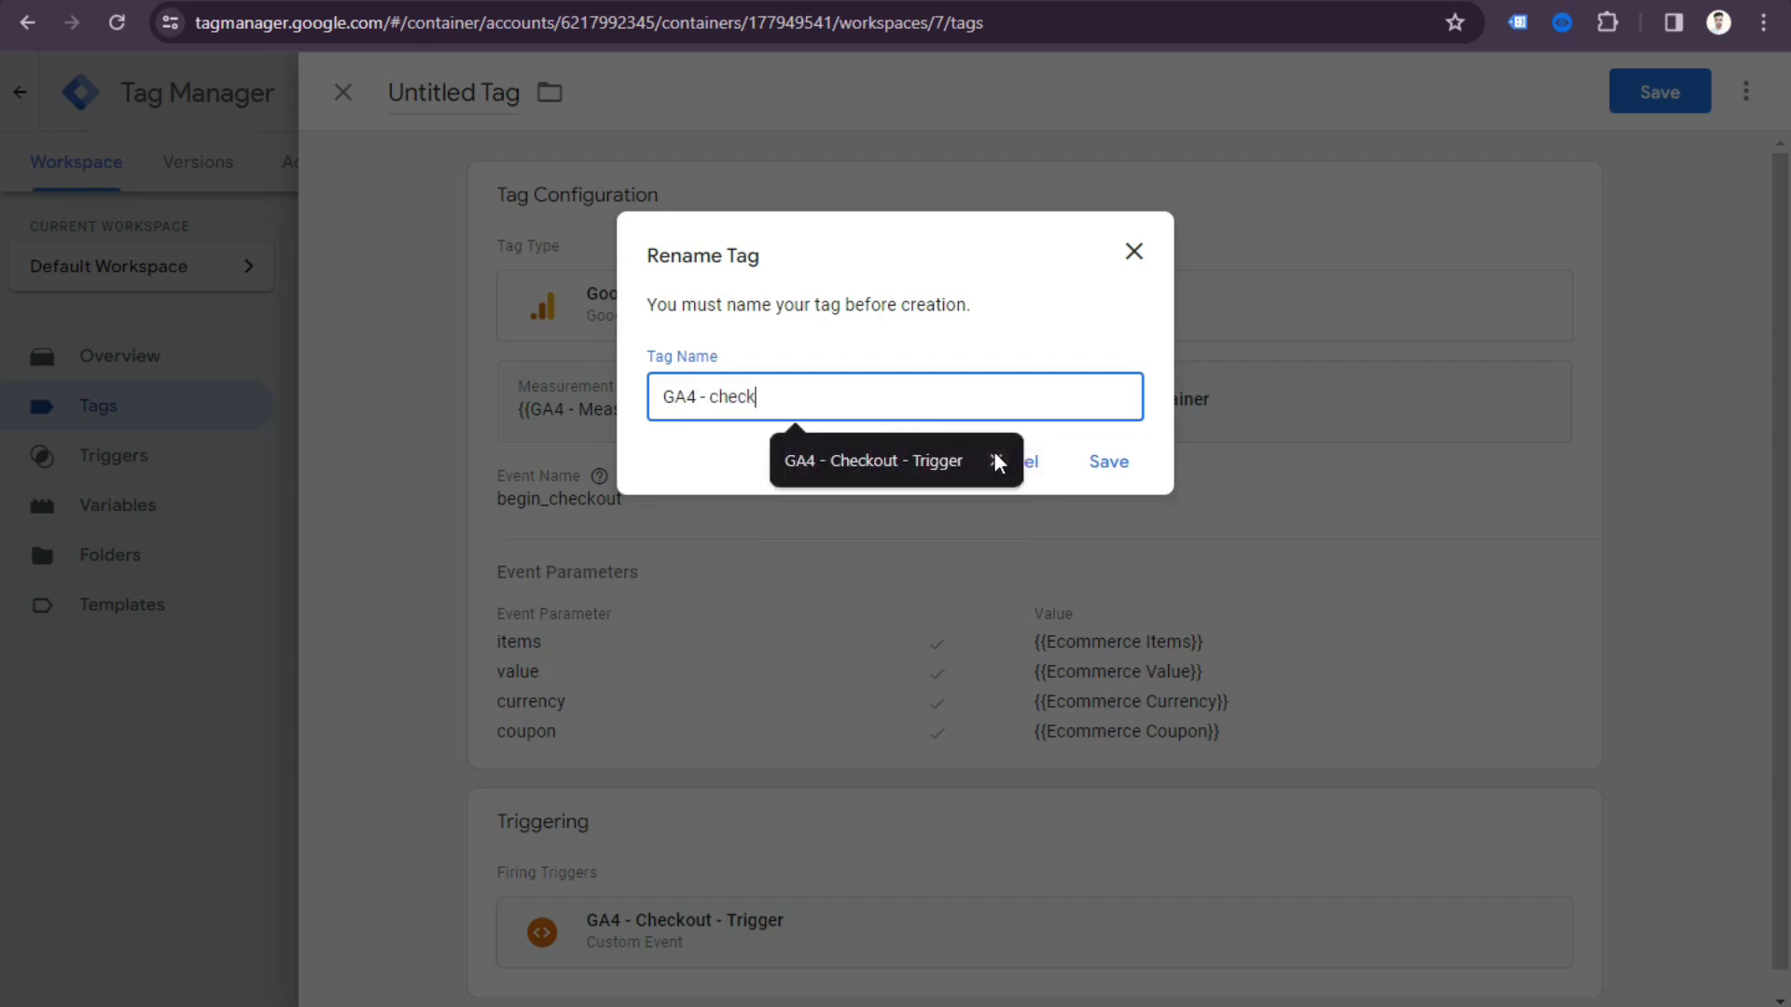
{"action": "type", "text": "out - Tag"}
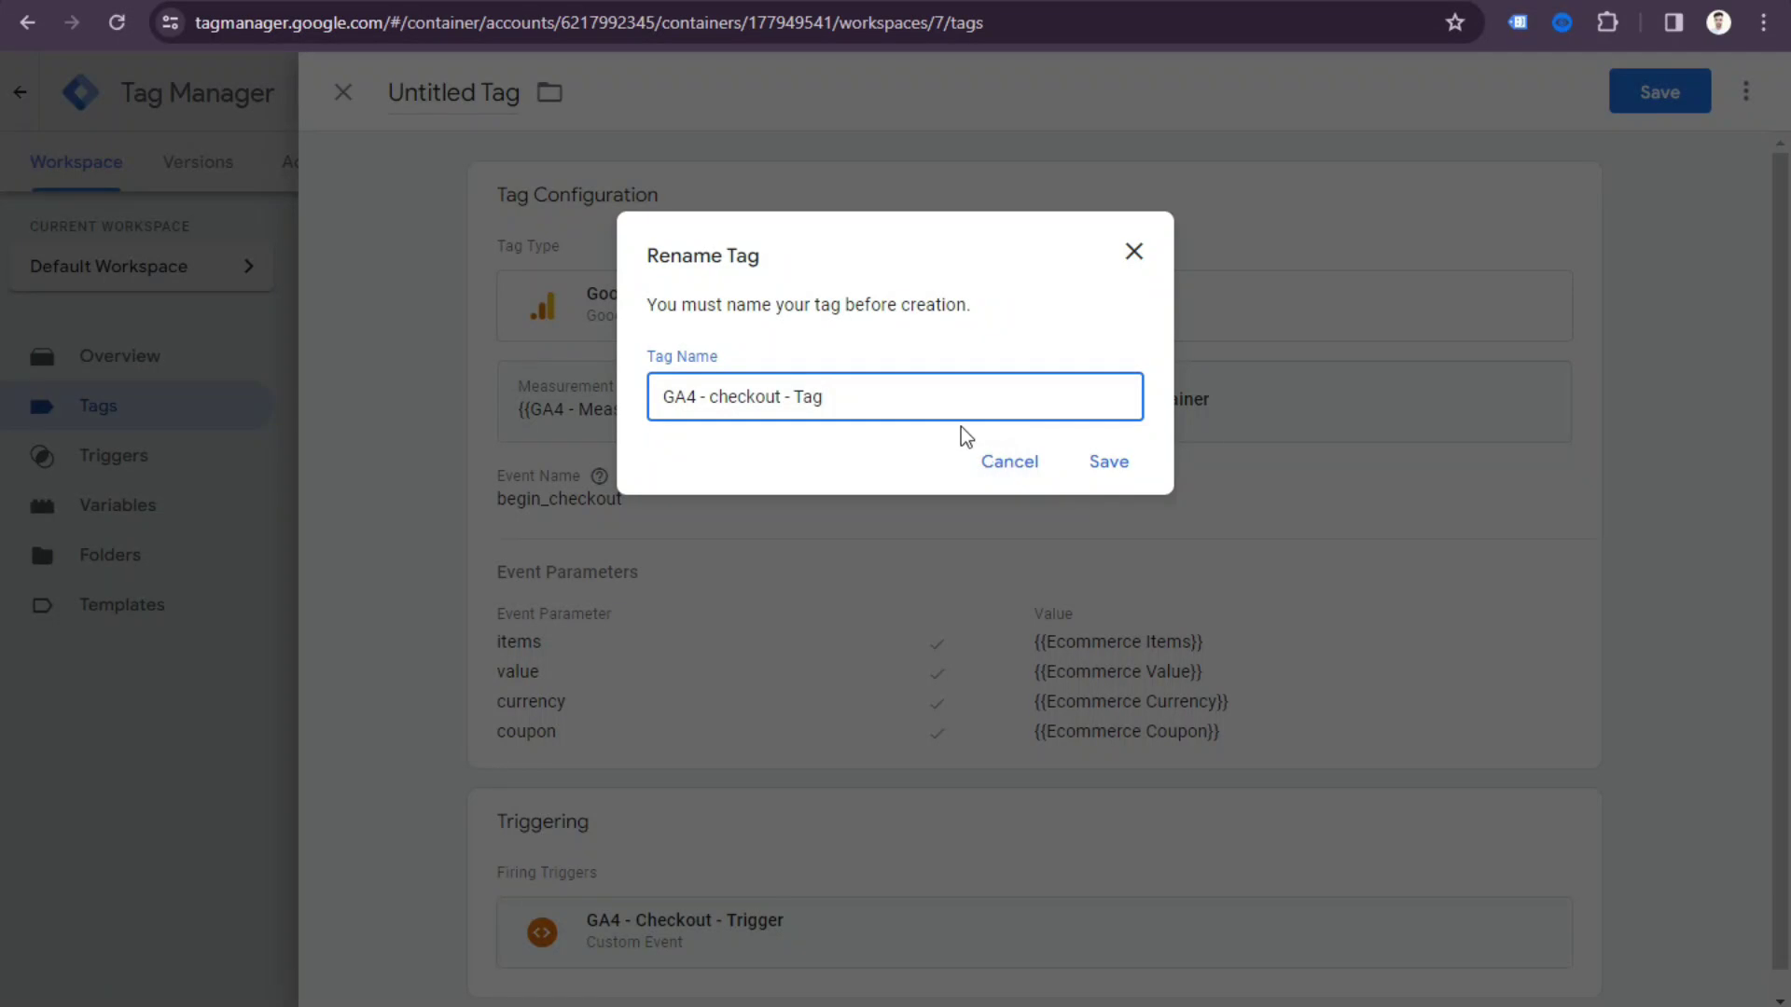
{"action": "left_click", "coordinate": [1099, 461]}
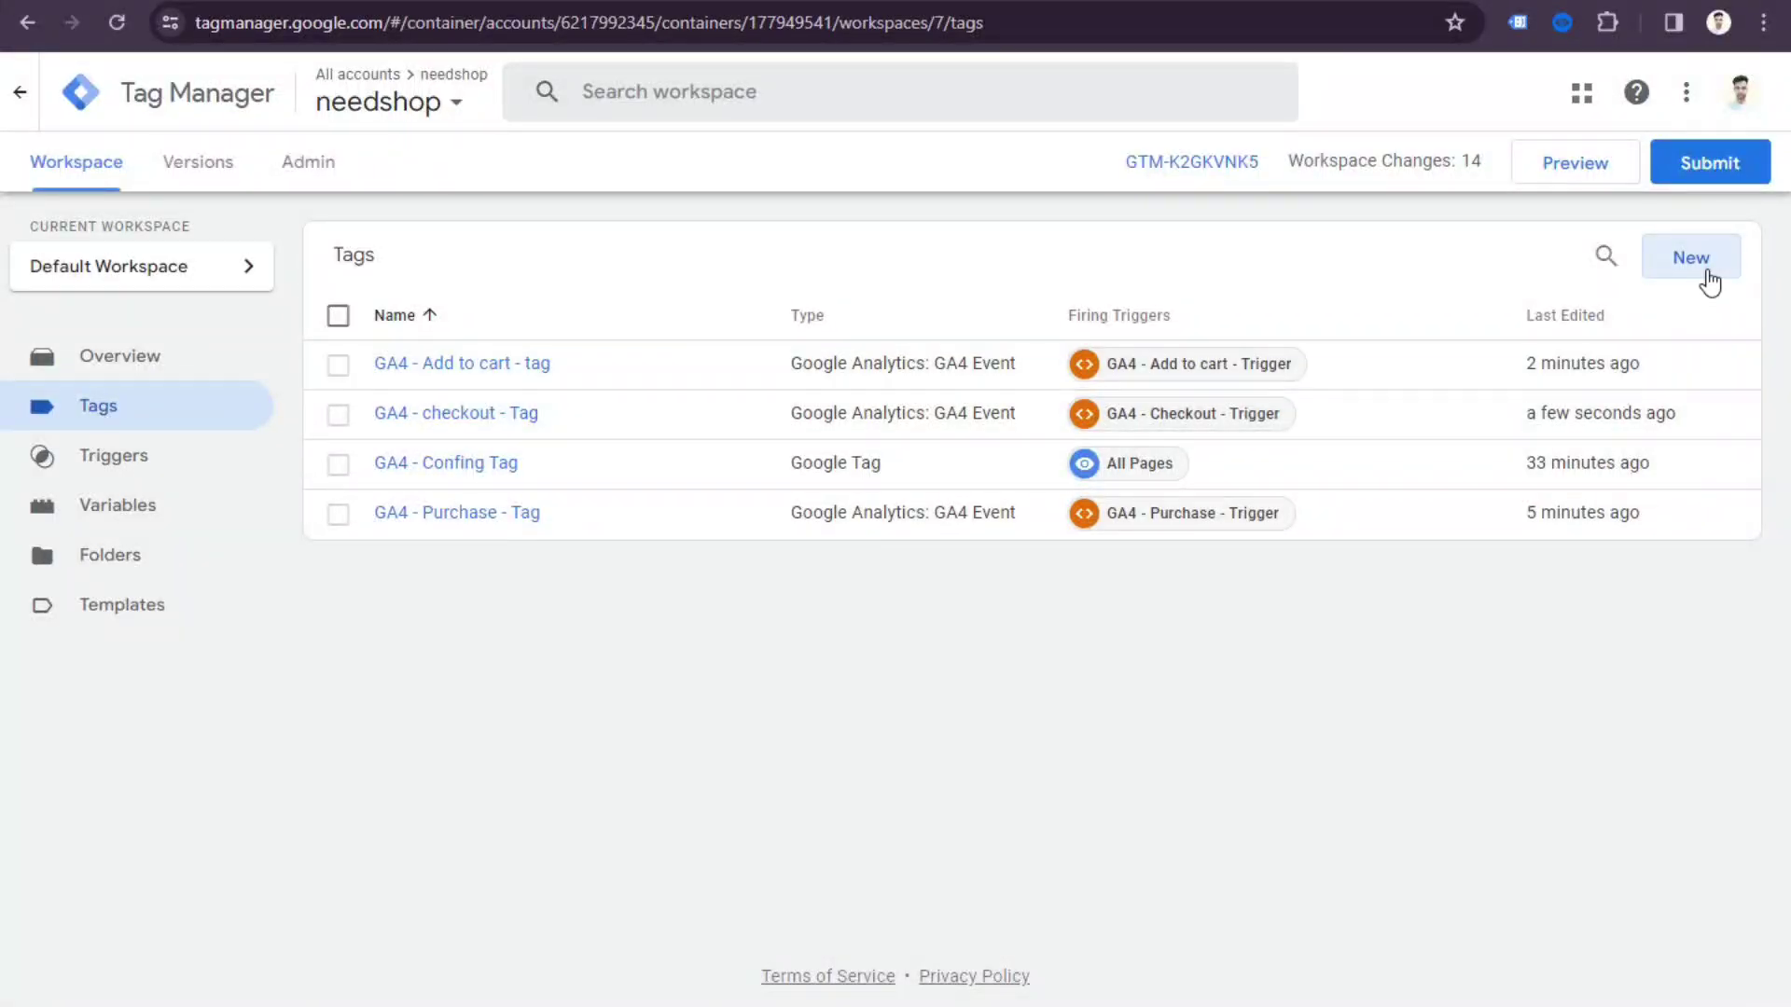
Create a new Google Analytics GA4 Event tag and use the GA4 - Measurement ID variable as its measurement ID.
{"action": "left_click", "coordinate": [1708, 278]}
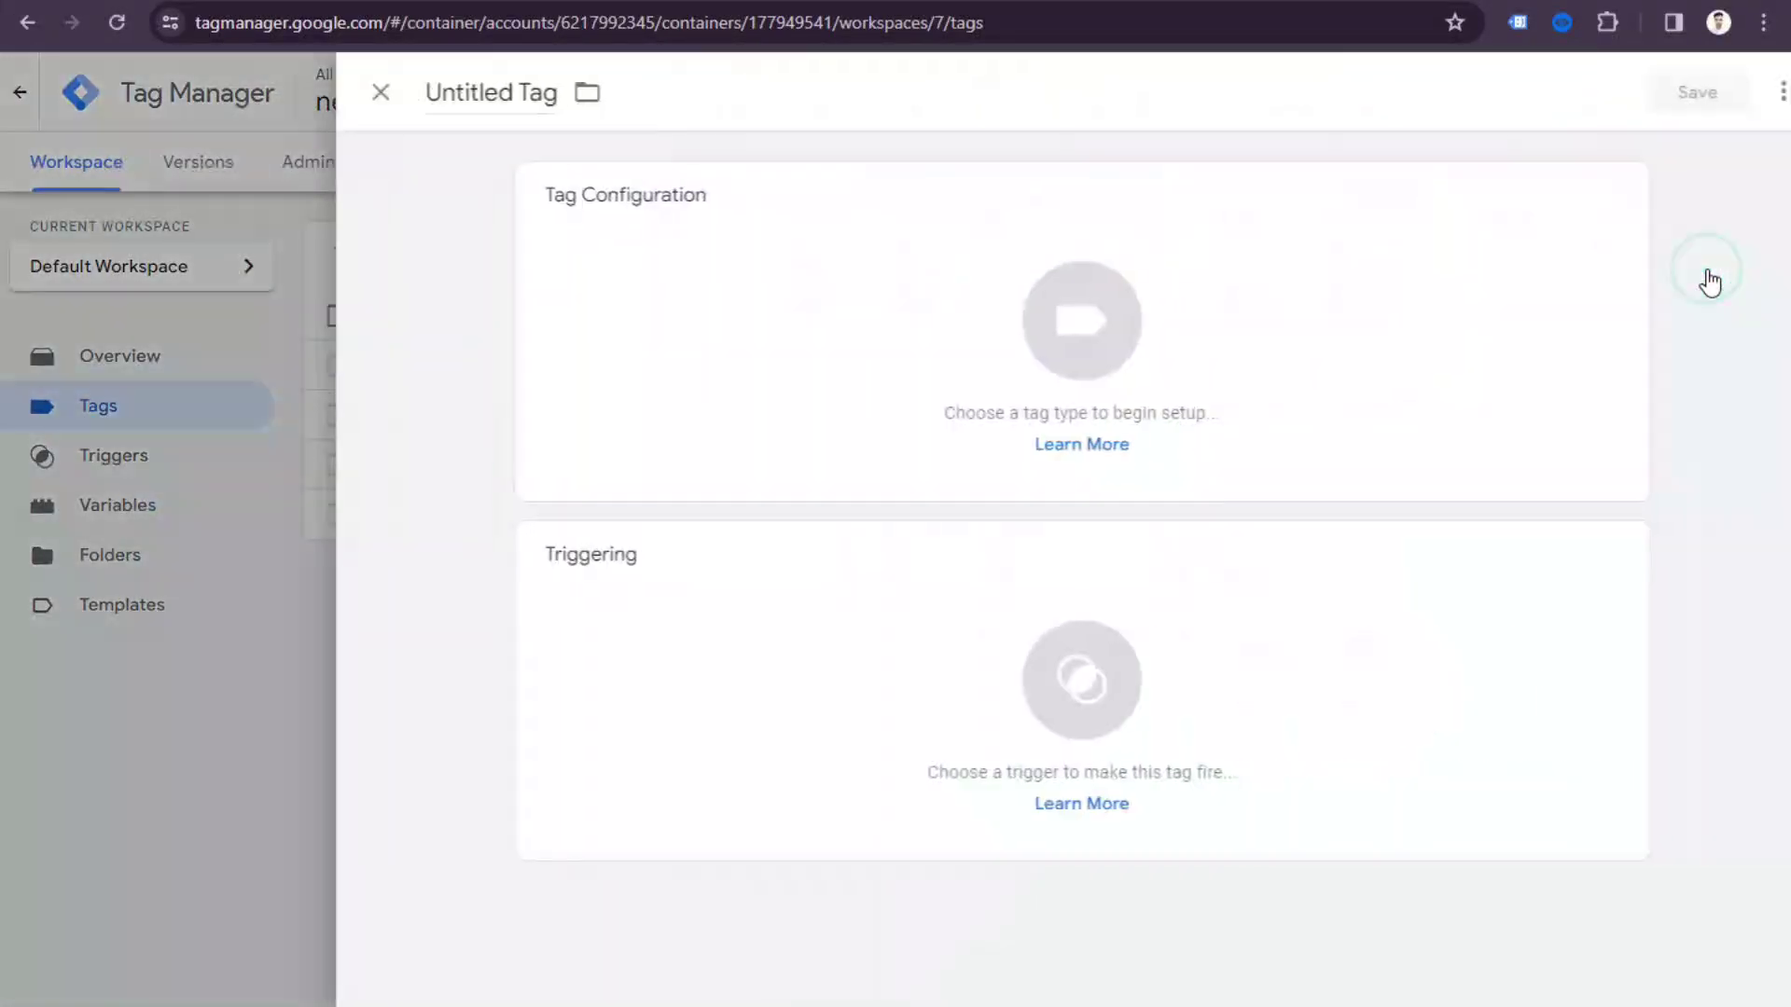
{"action": "left_click", "coordinate": [1027, 299]}
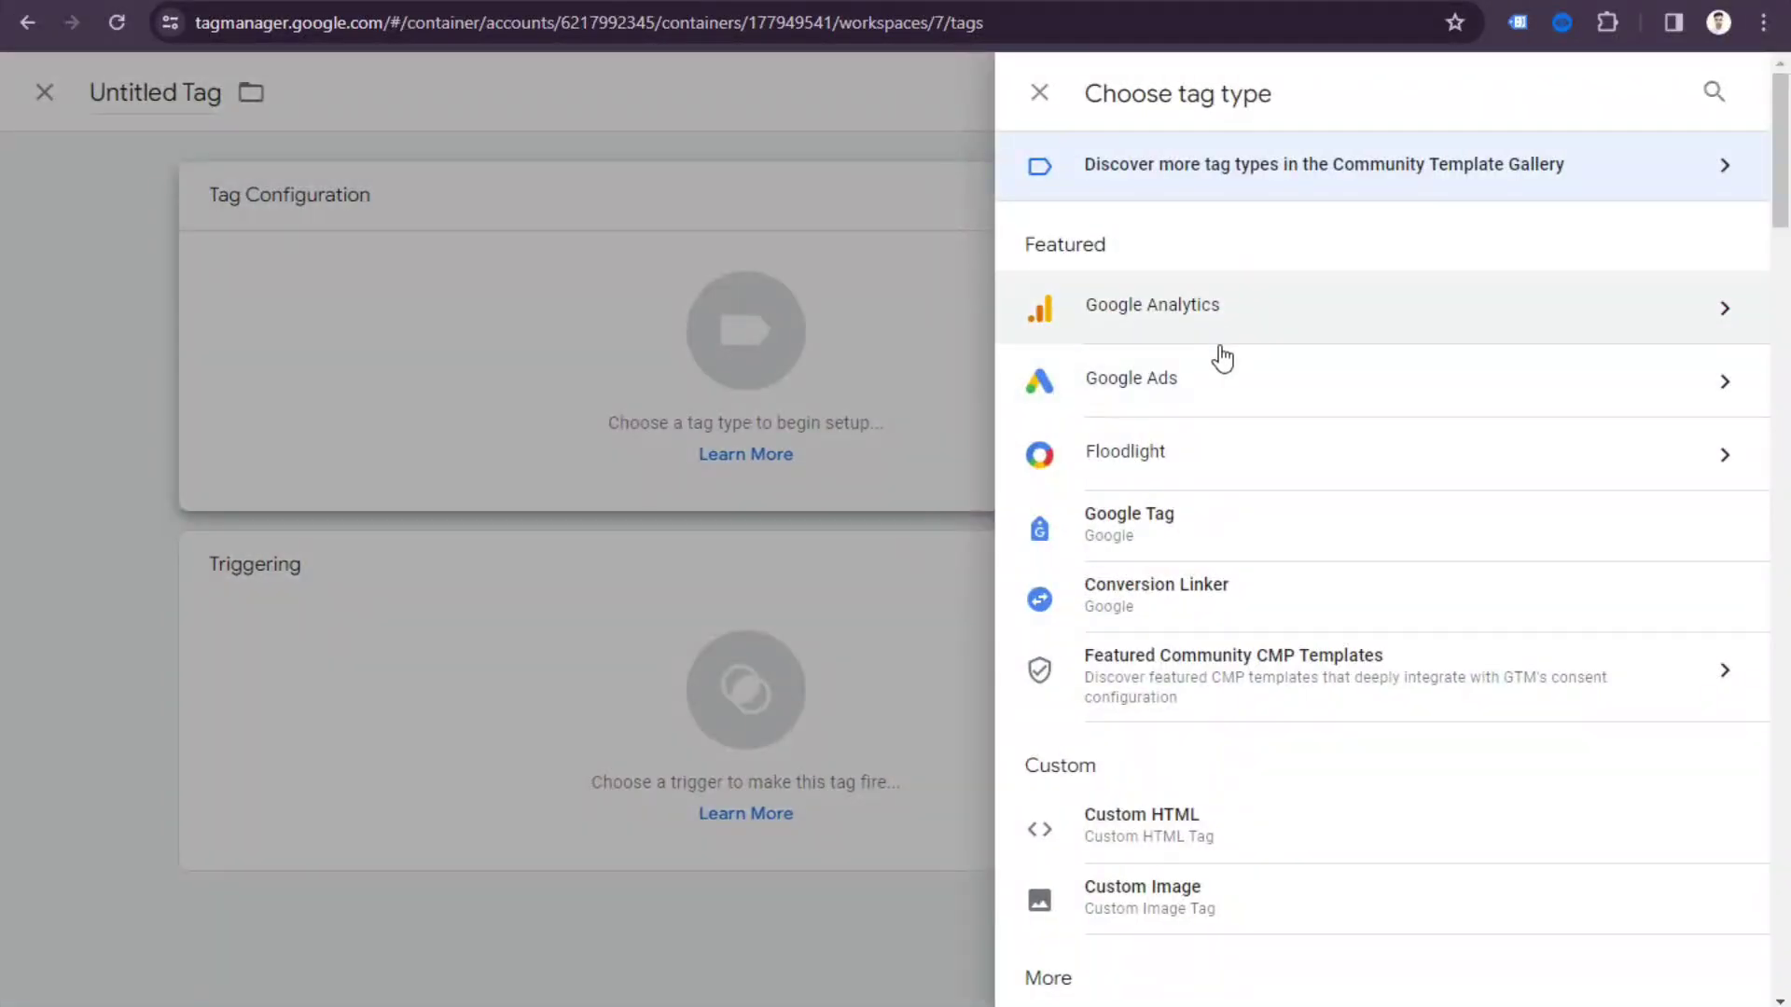
{"action": "left_click", "coordinate": [1222, 317]}
{"action": "left_click", "coordinate": [1043, 336]}
{"action": "left_click", "coordinate": [578, 454]}
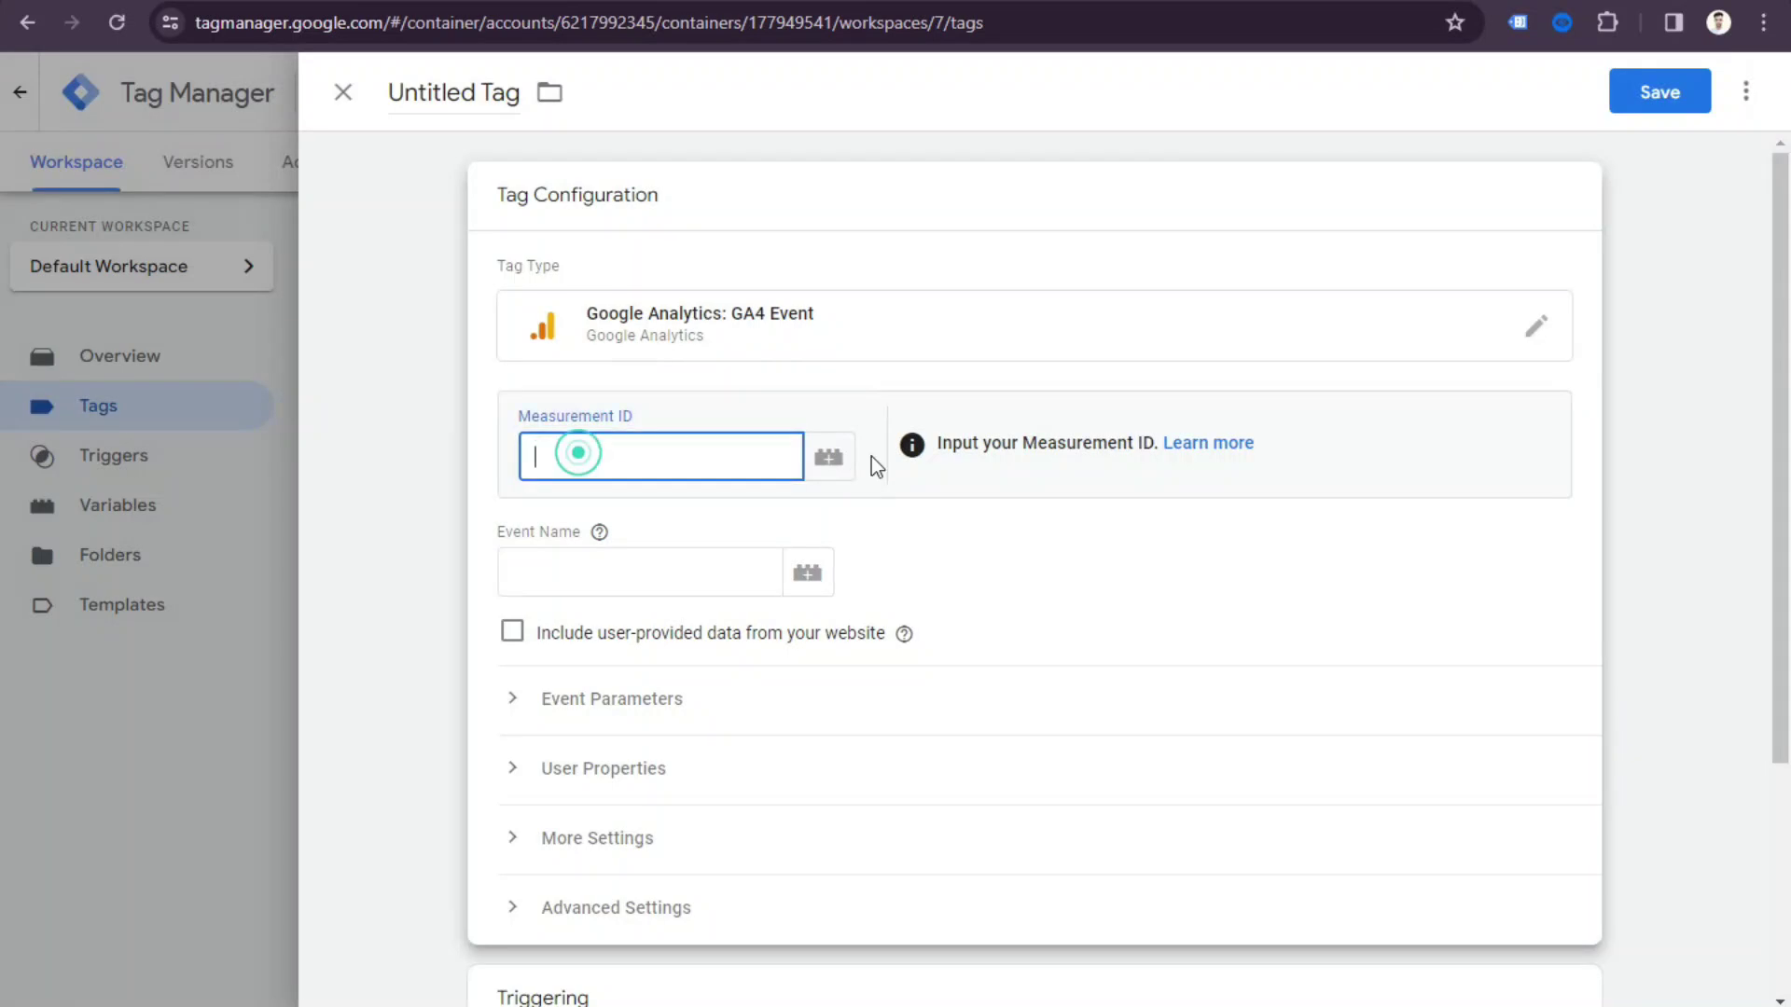
{"action": "left_click", "coordinate": [826, 458]}
{"action": "left_click", "coordinate": [528, 609]}
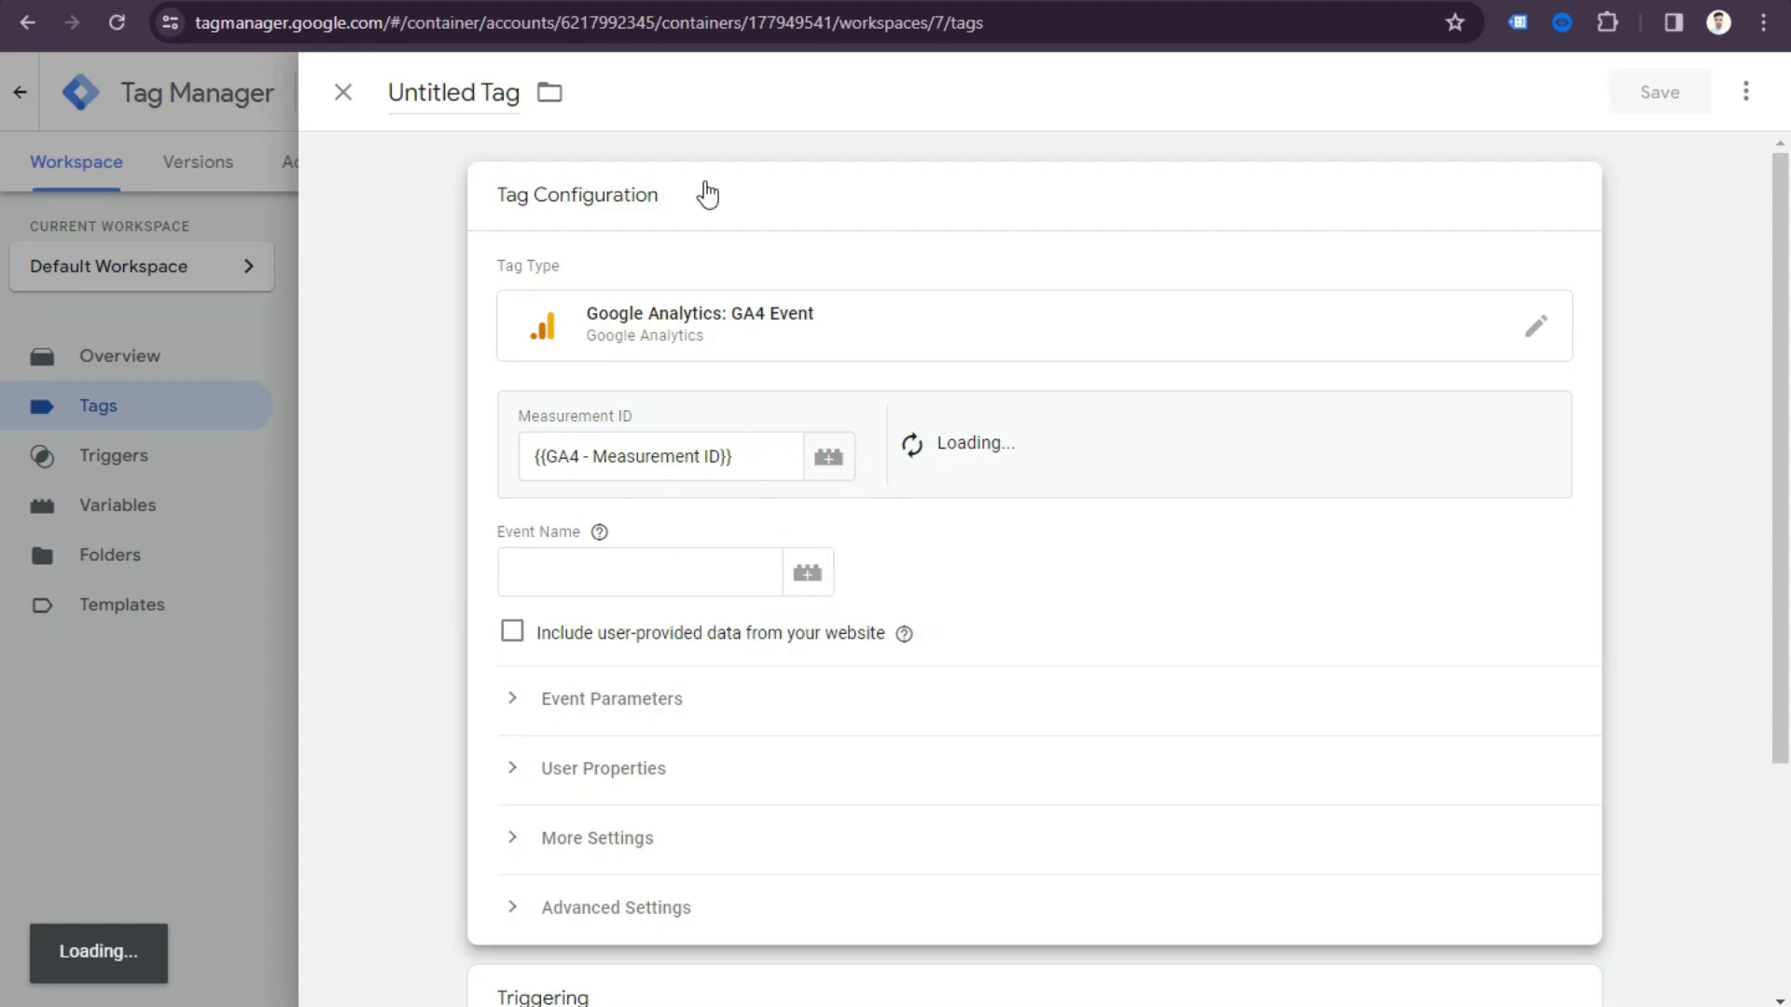
Copy the event name view_item from its reference example into the new GA4 Event tag.
{"action": "key", "text": "ctrl+Tab"}
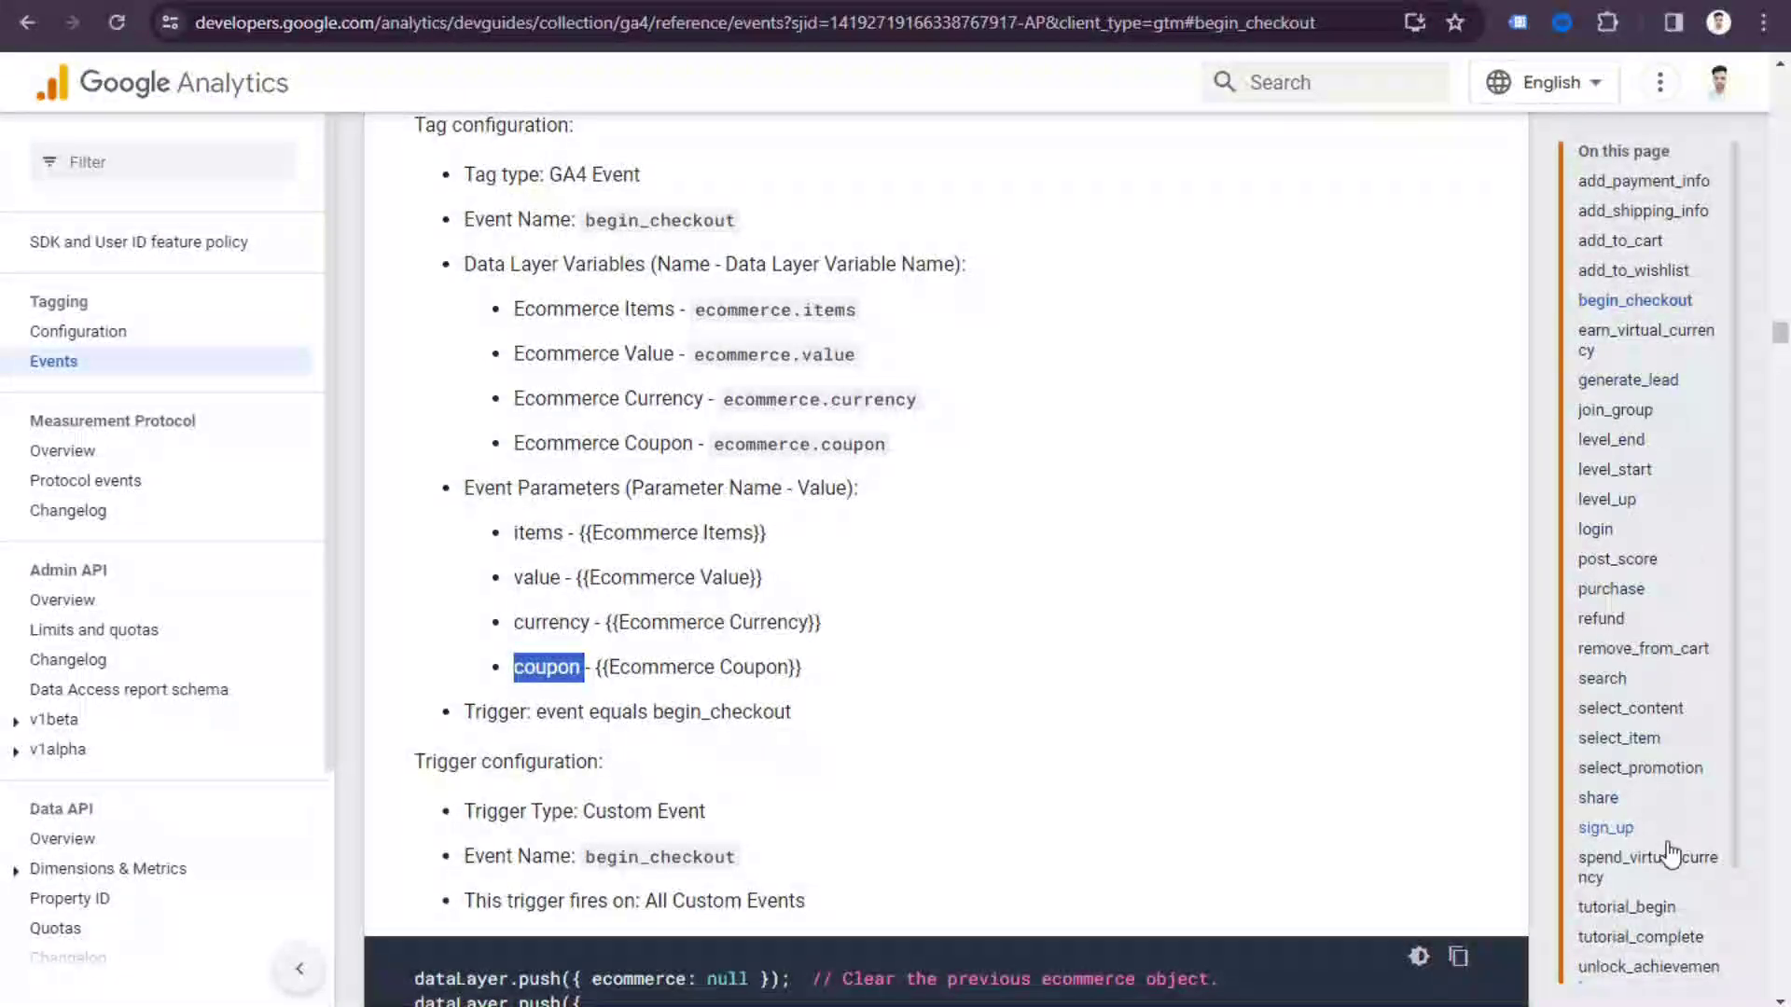
{"action": "scroll", "coordinate": [1679, 895], "scroll_direction": "down", "scroll_amount": 2}
{"action": "scroll", "coordinate": [1665, 942], "scroll_direction": "down", "scroll_amount": 2}
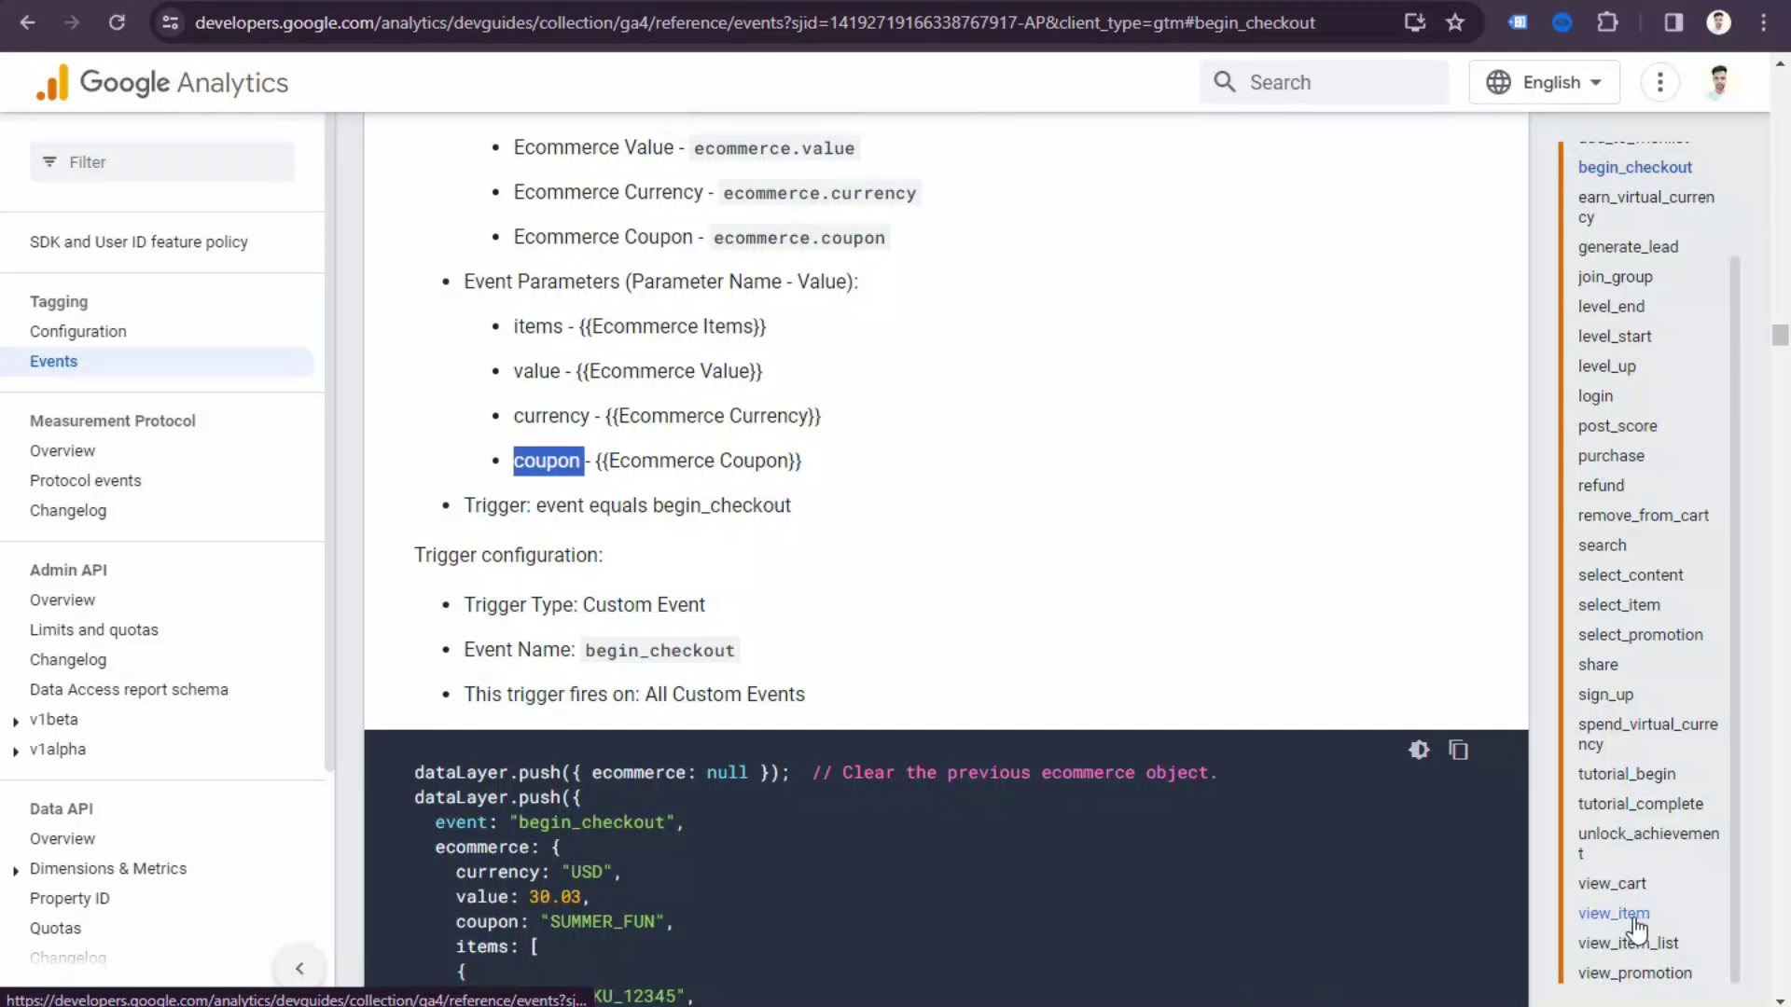
{"action": "left_click", "coordinate": [1634, 918]}
{"action": "scroll", "coordinate": [928, 700], "scroll_direction": "down", "scroll_amount": 18}
{"action": "scroll", "coordinate": [930, 702], "scroll_direction": "down", "scroll_amount": 13}
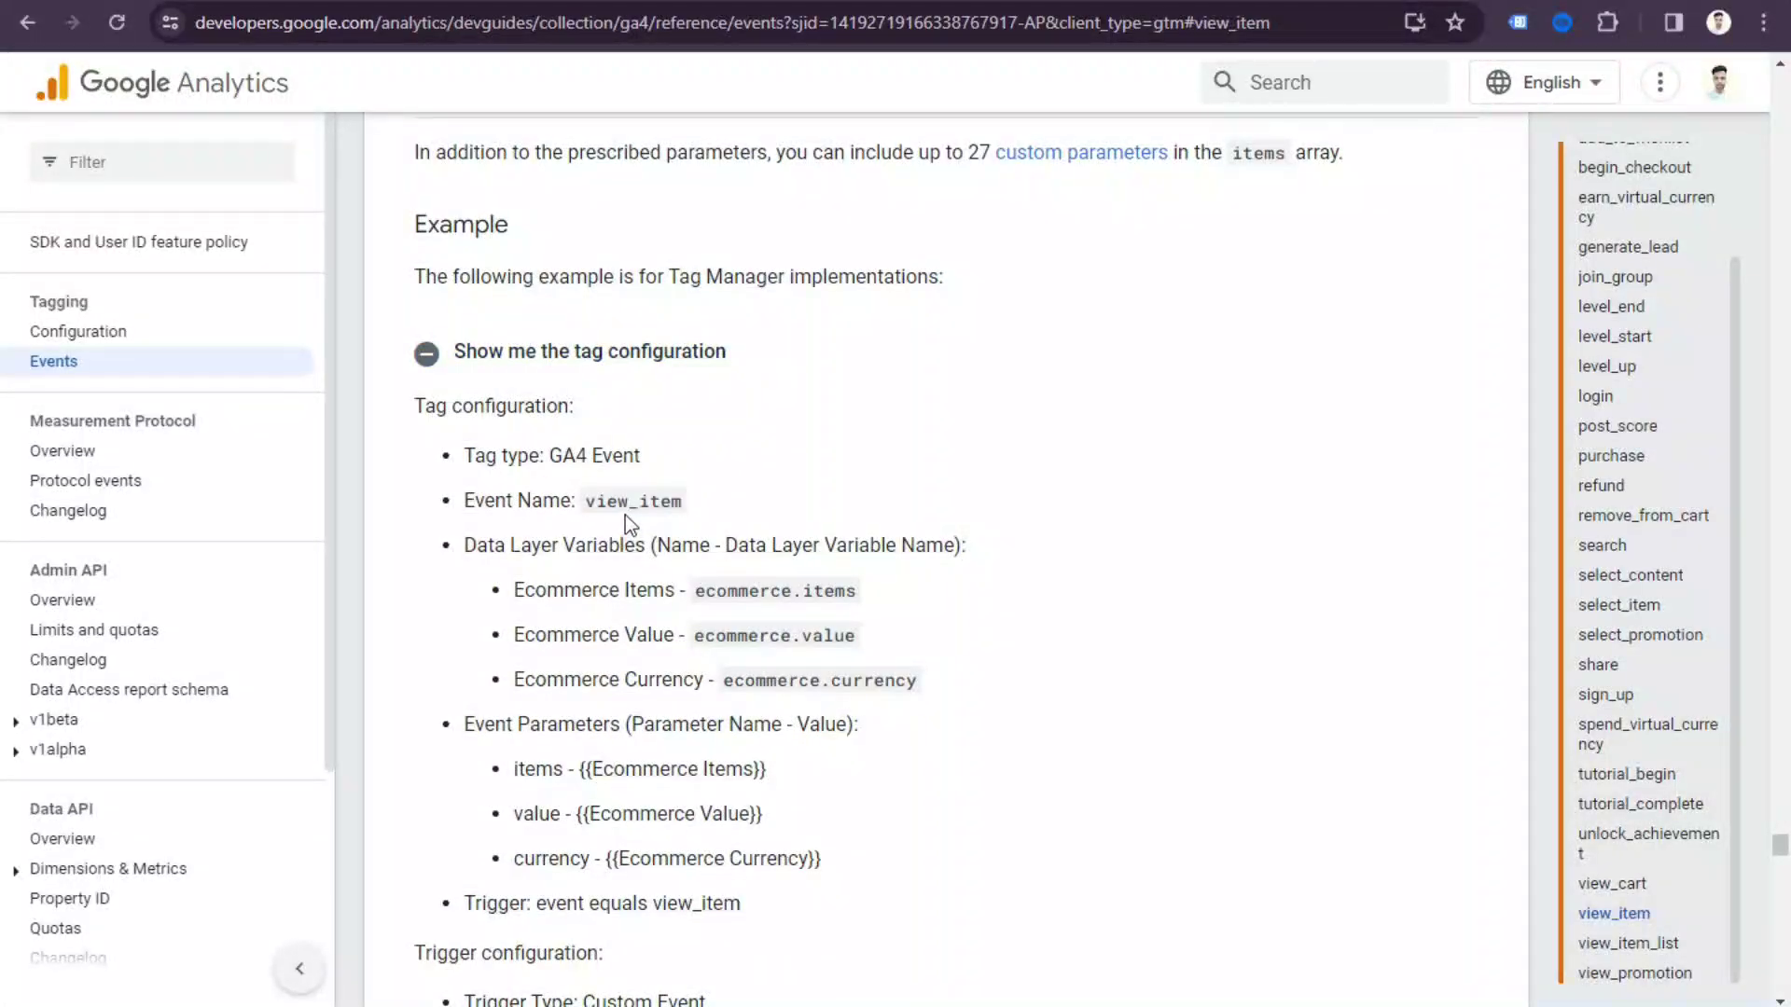
{"action": "double_click", "coordinate": [659, 510]}
{"action": "right_click", "coordinate": [660, 508]}
{"action": "left_click", "coordinate": [708, 529]}
{"action": "key", "text": "alt+Tab"}
{"action": "left_click", "coordinate": [600, 579]}
{"action": "key", "text": "ctrl+v"}
Add three event parameter rows to the view_item tag, one for each parameter in the reference.
{"action": "left_click", "coordinate": [678, 711]}
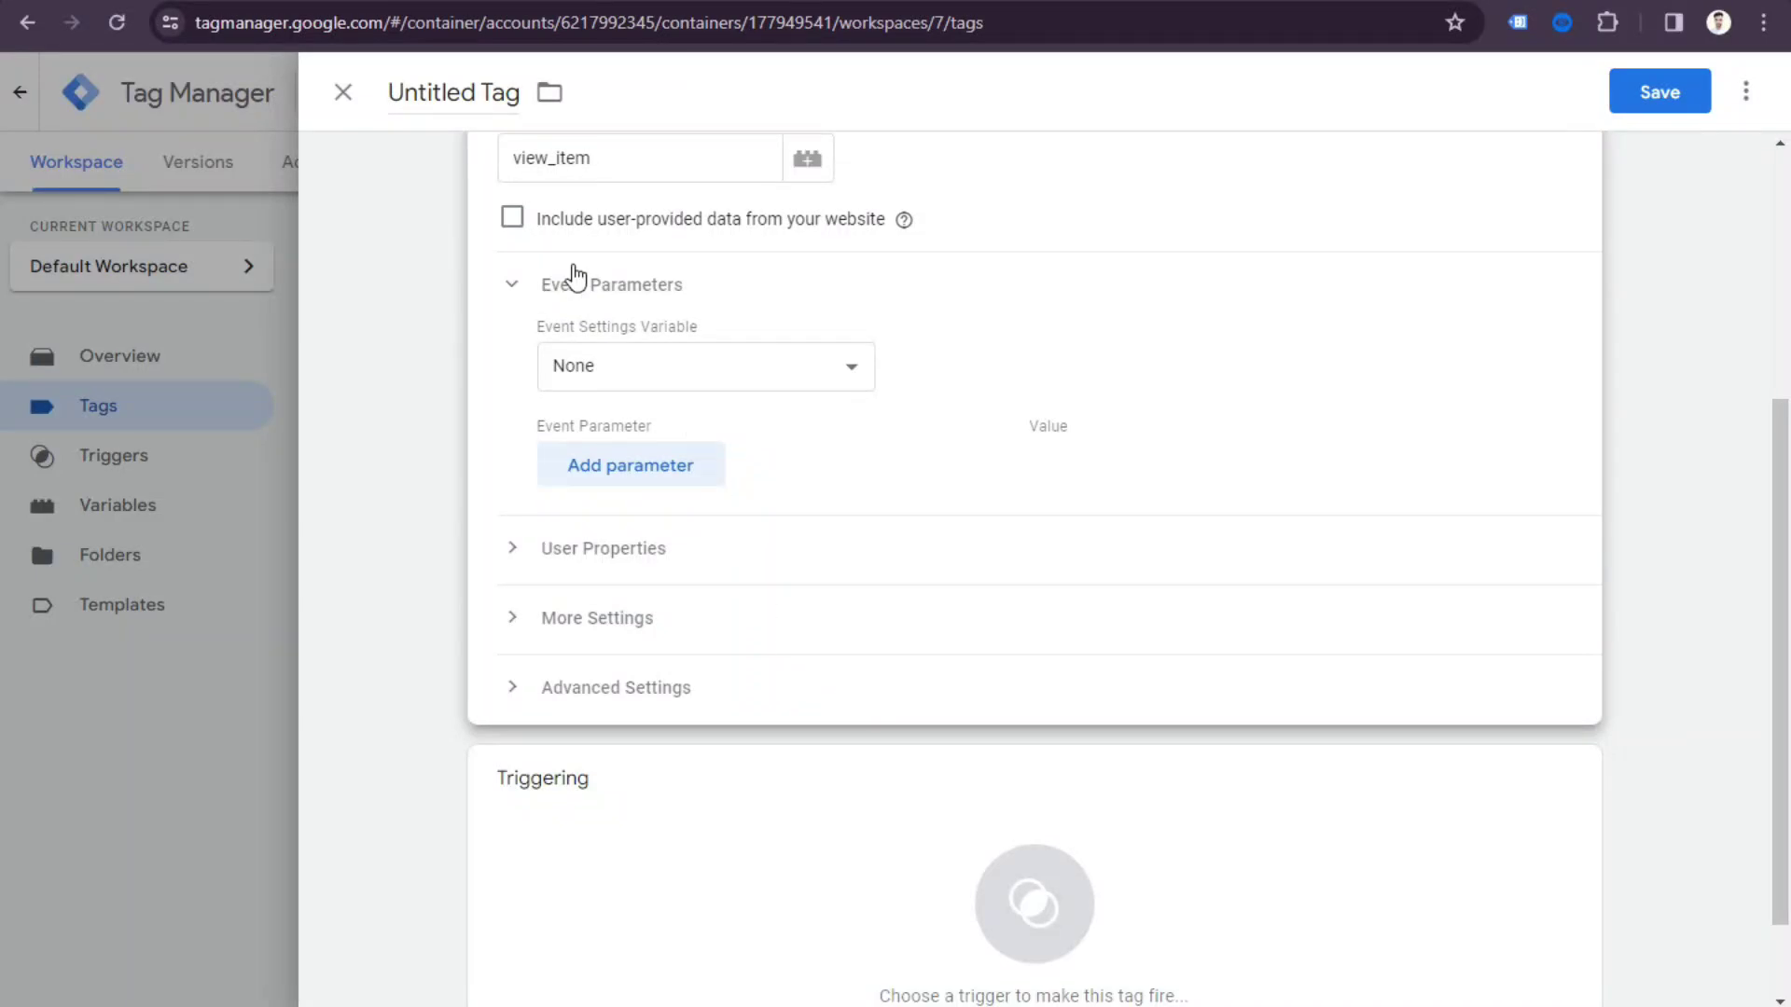
{"action": "key", "text": "alt+Tab"}
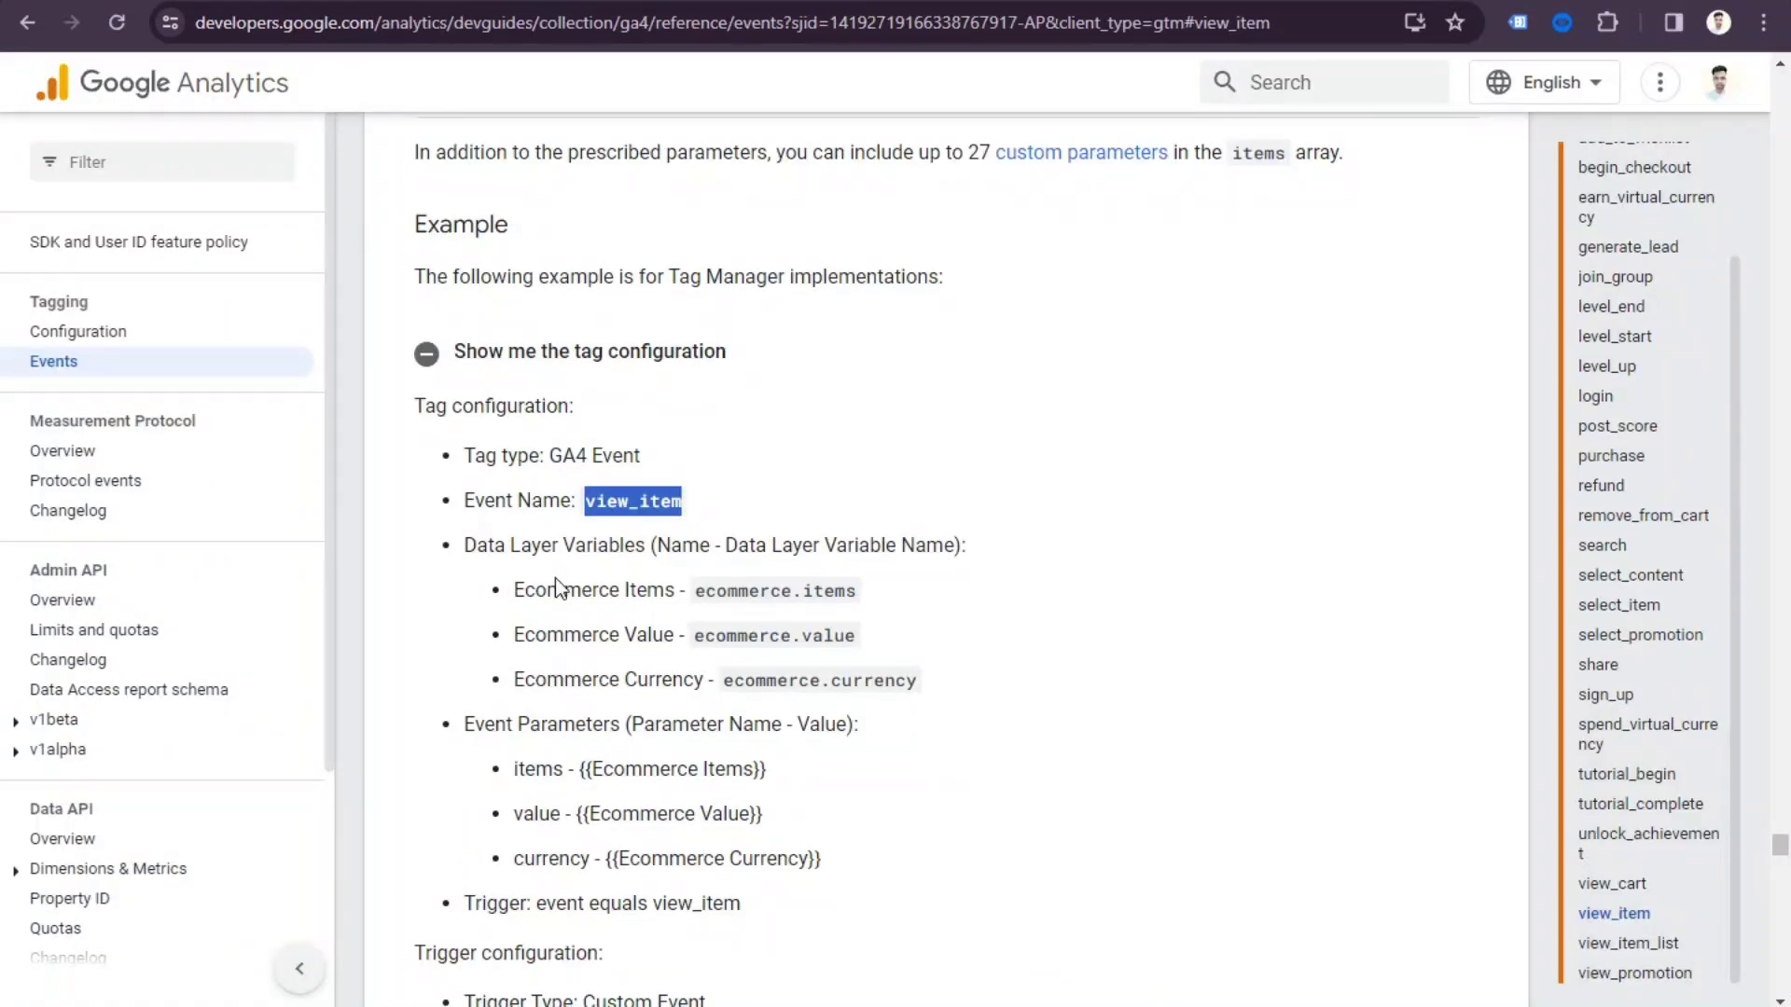
{"action": "key", "text": "alt+Tab"}
{"action": "left_click", "coordinate": [596, 552]}
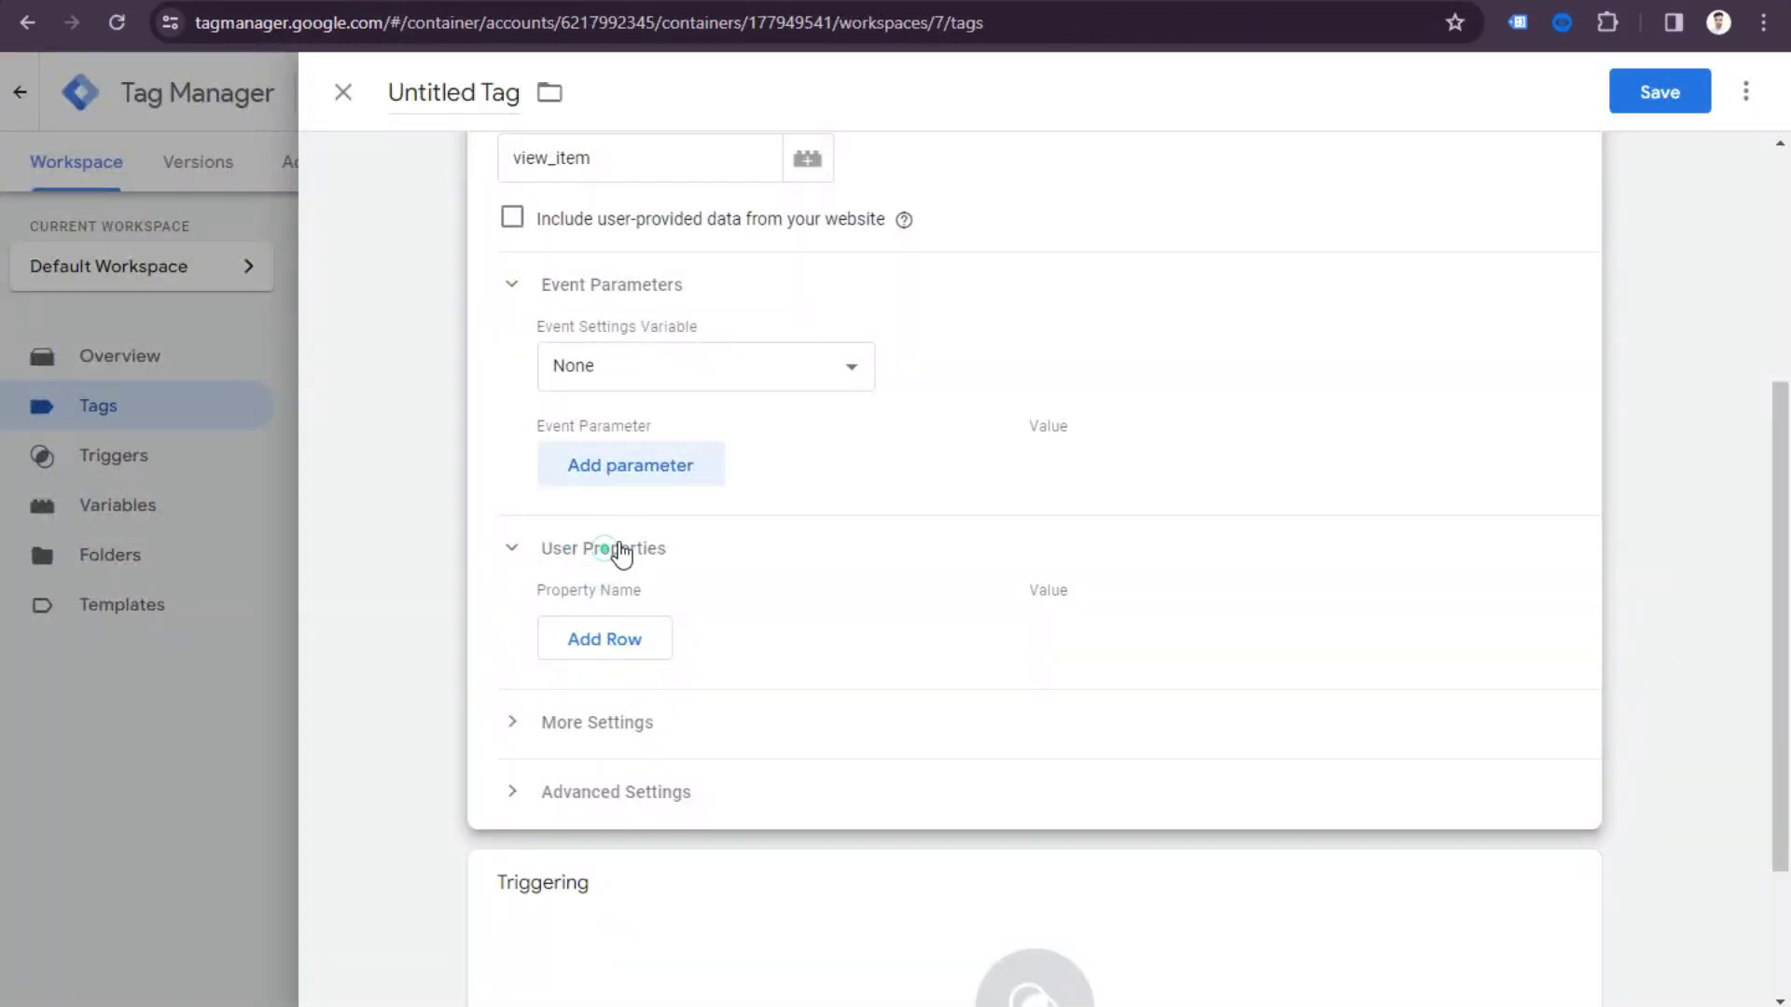
{"action": "left_click", "coordinate": [618, 552]}
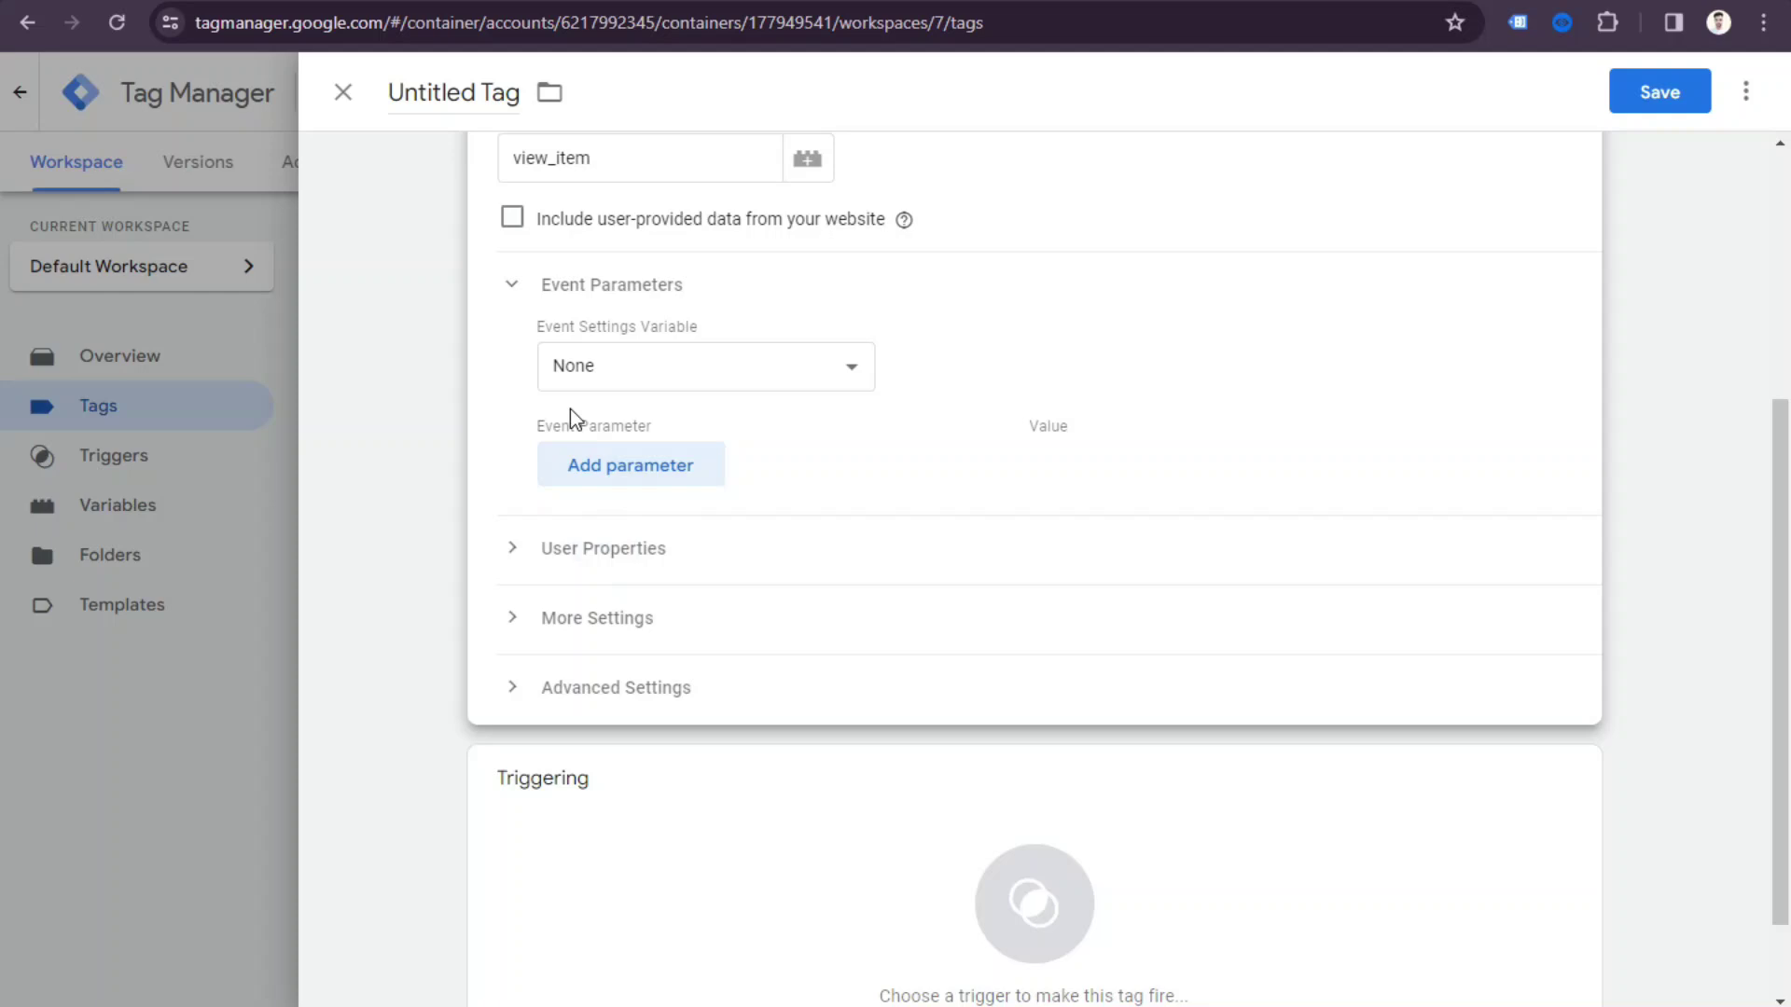
{"action": "left_click", "coordinate": [631, 475]}
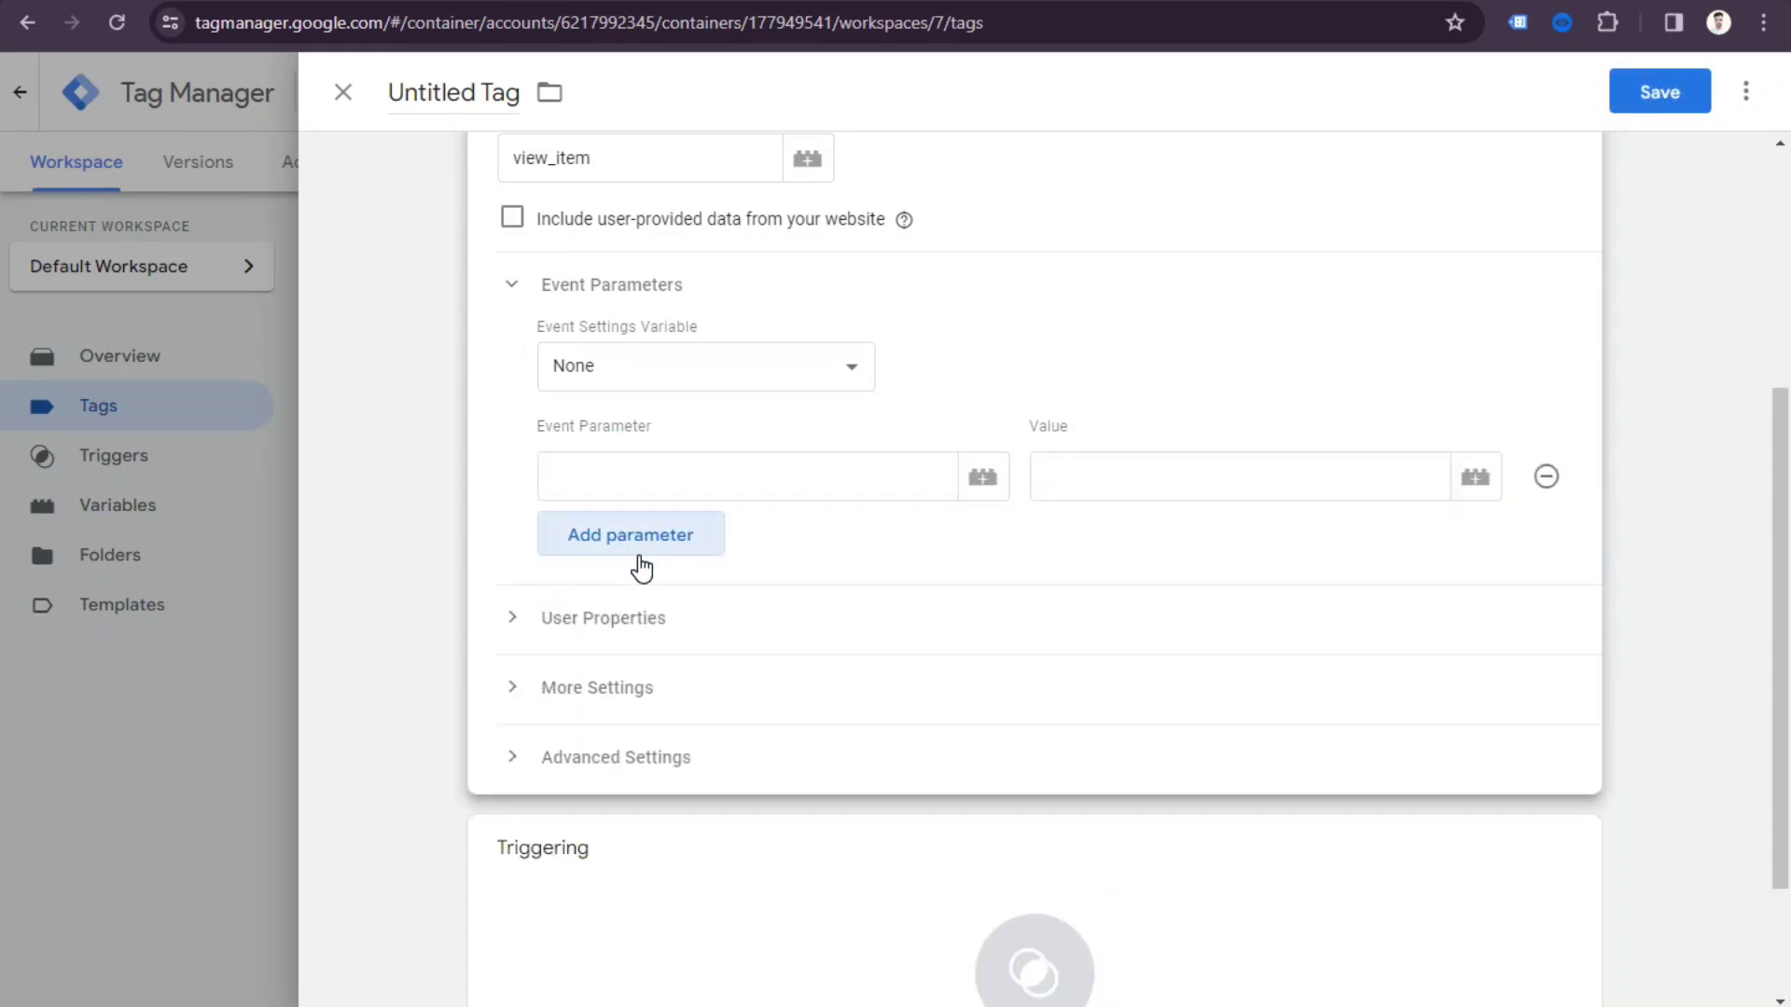
{"action": "left_click", "coordinate": [641, 550]}
{"action": "left_click", "coordinate": [641, 607]}
{"action": "left_click", "coordinate": [663, 476]}
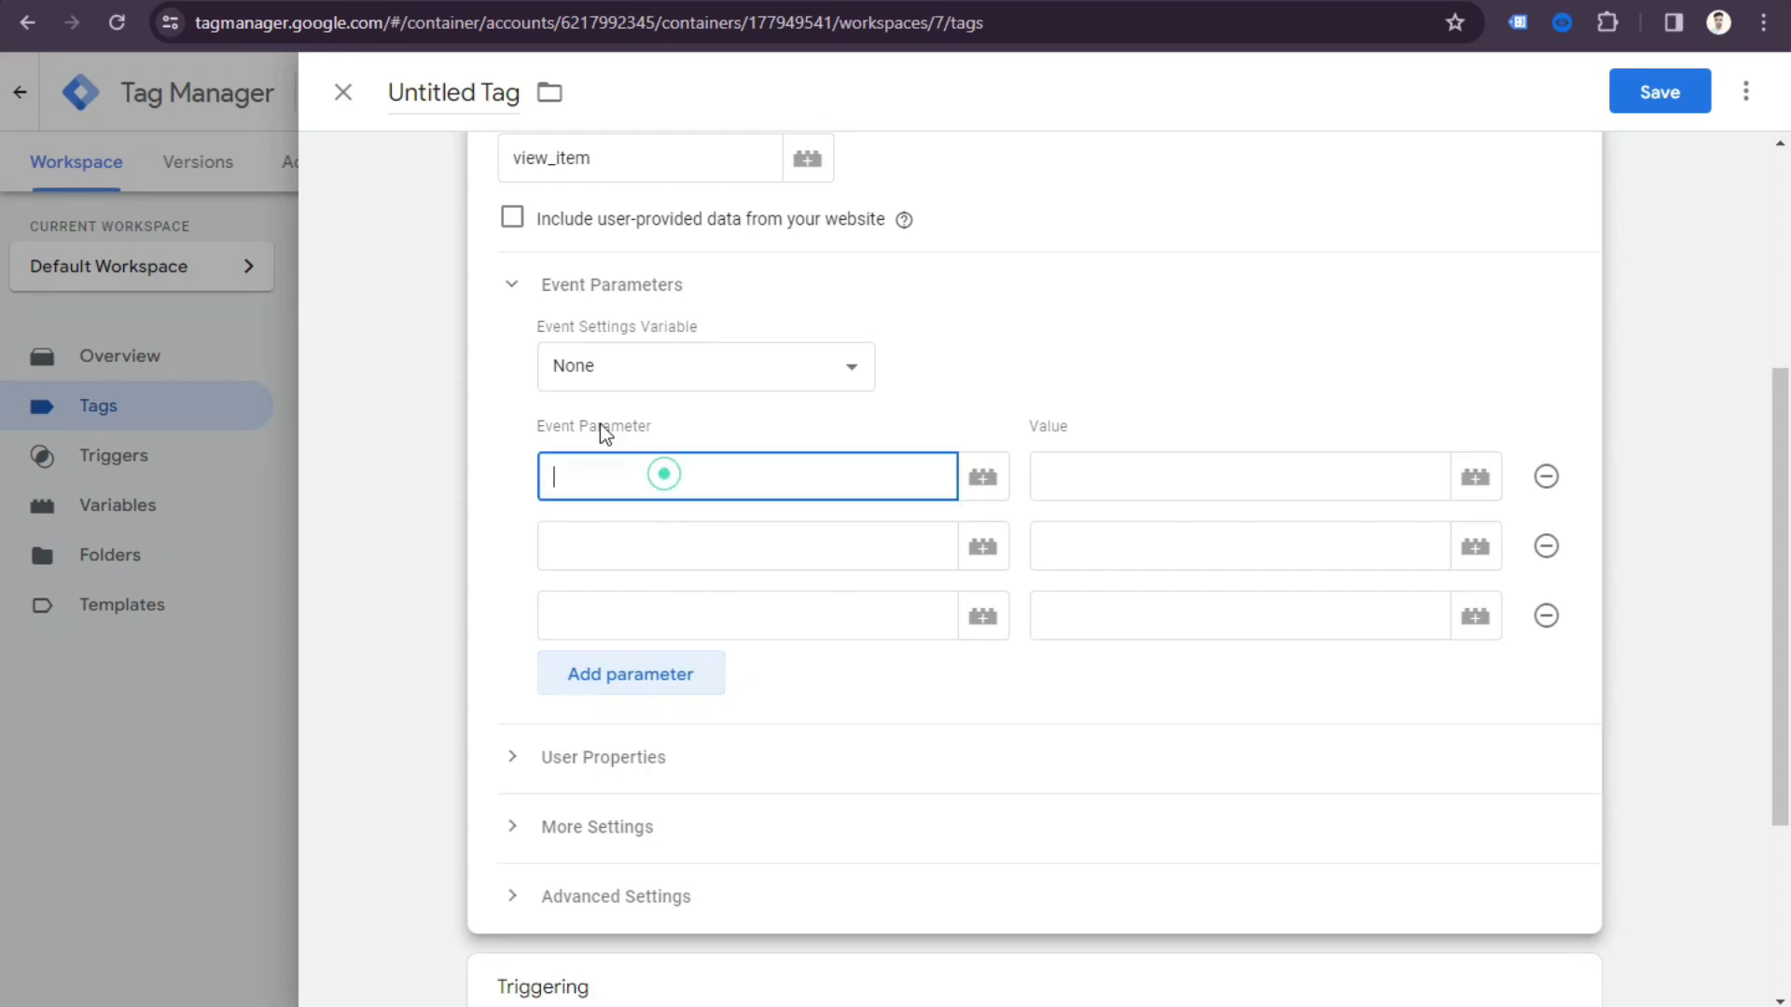
Copy the parameter name items from the view_item reference into the tag's first event parameter row.
{"action": "key", "text": "alt+Tab"}
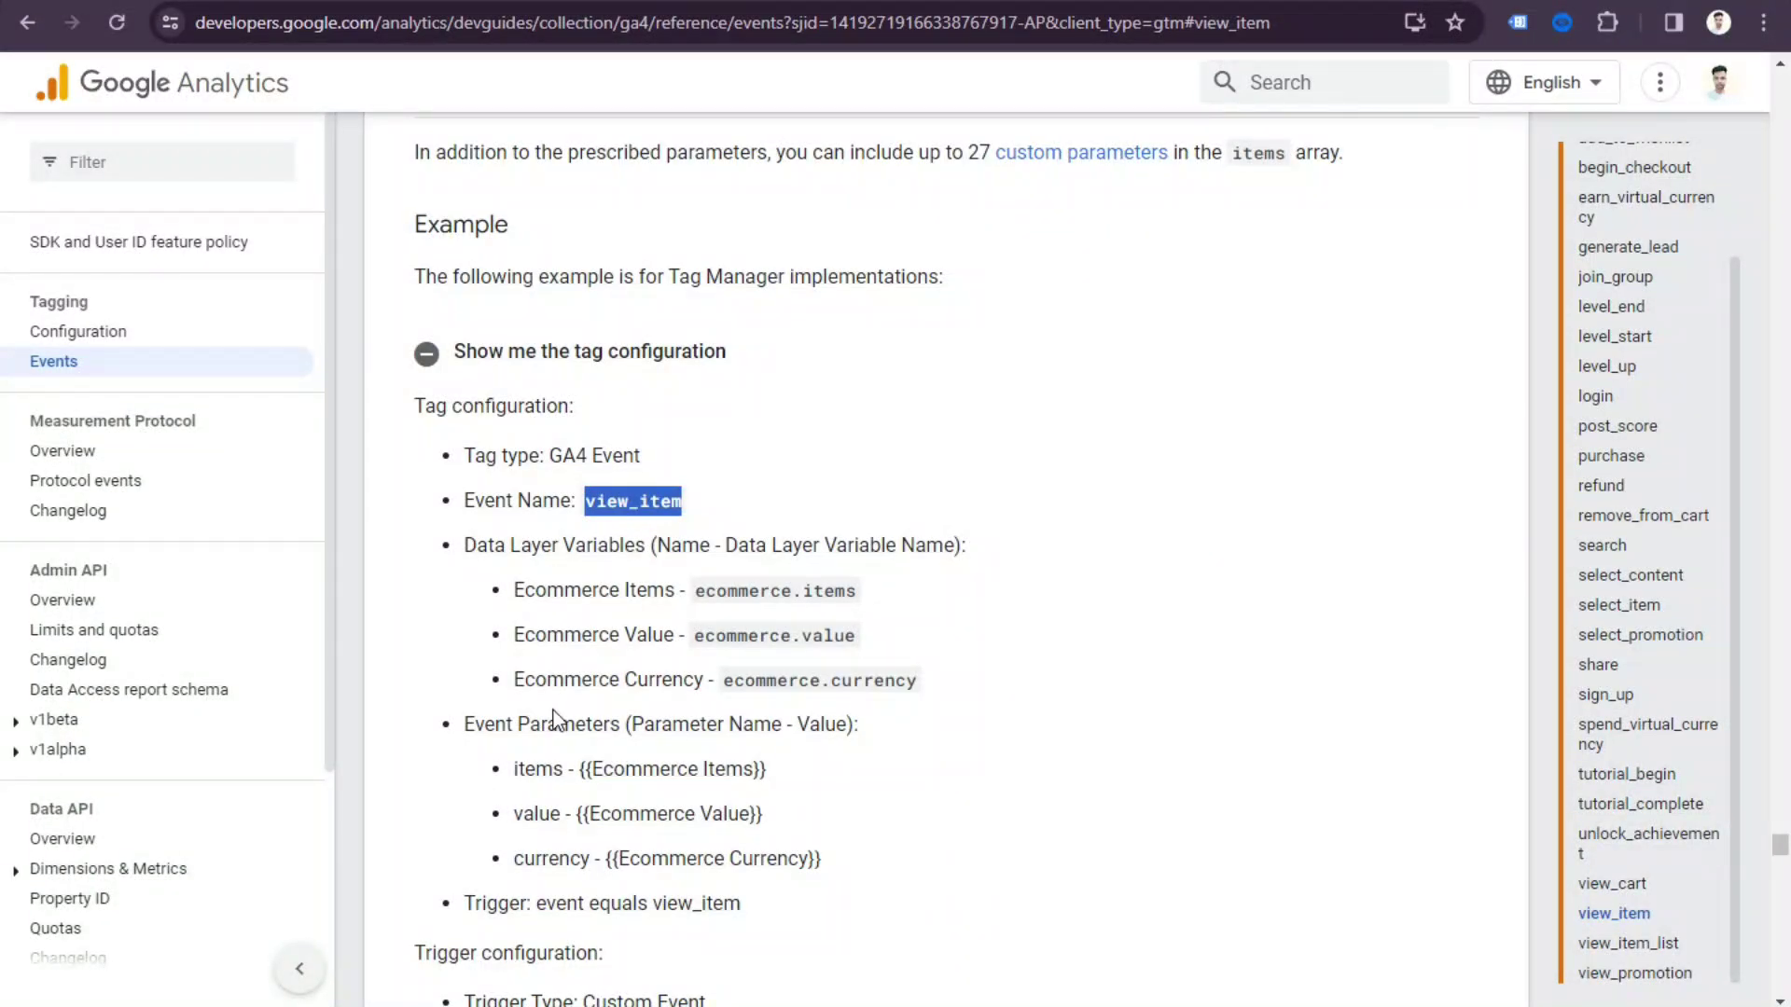
{"action": "double_click", "coordinate": [553, 772]}
{"action": "right_click", "coordinate": [555, 773]}
{"action": "left_click", "coordinate": [607, 521]}
{"action": "key", "text": "alt+Tab"}
Name the second event parameter value and the third one currency, matching the view_item reference.
{"action": "left_click", "coordinate": [632, 534]}
{"action": "type", "text": "va"}
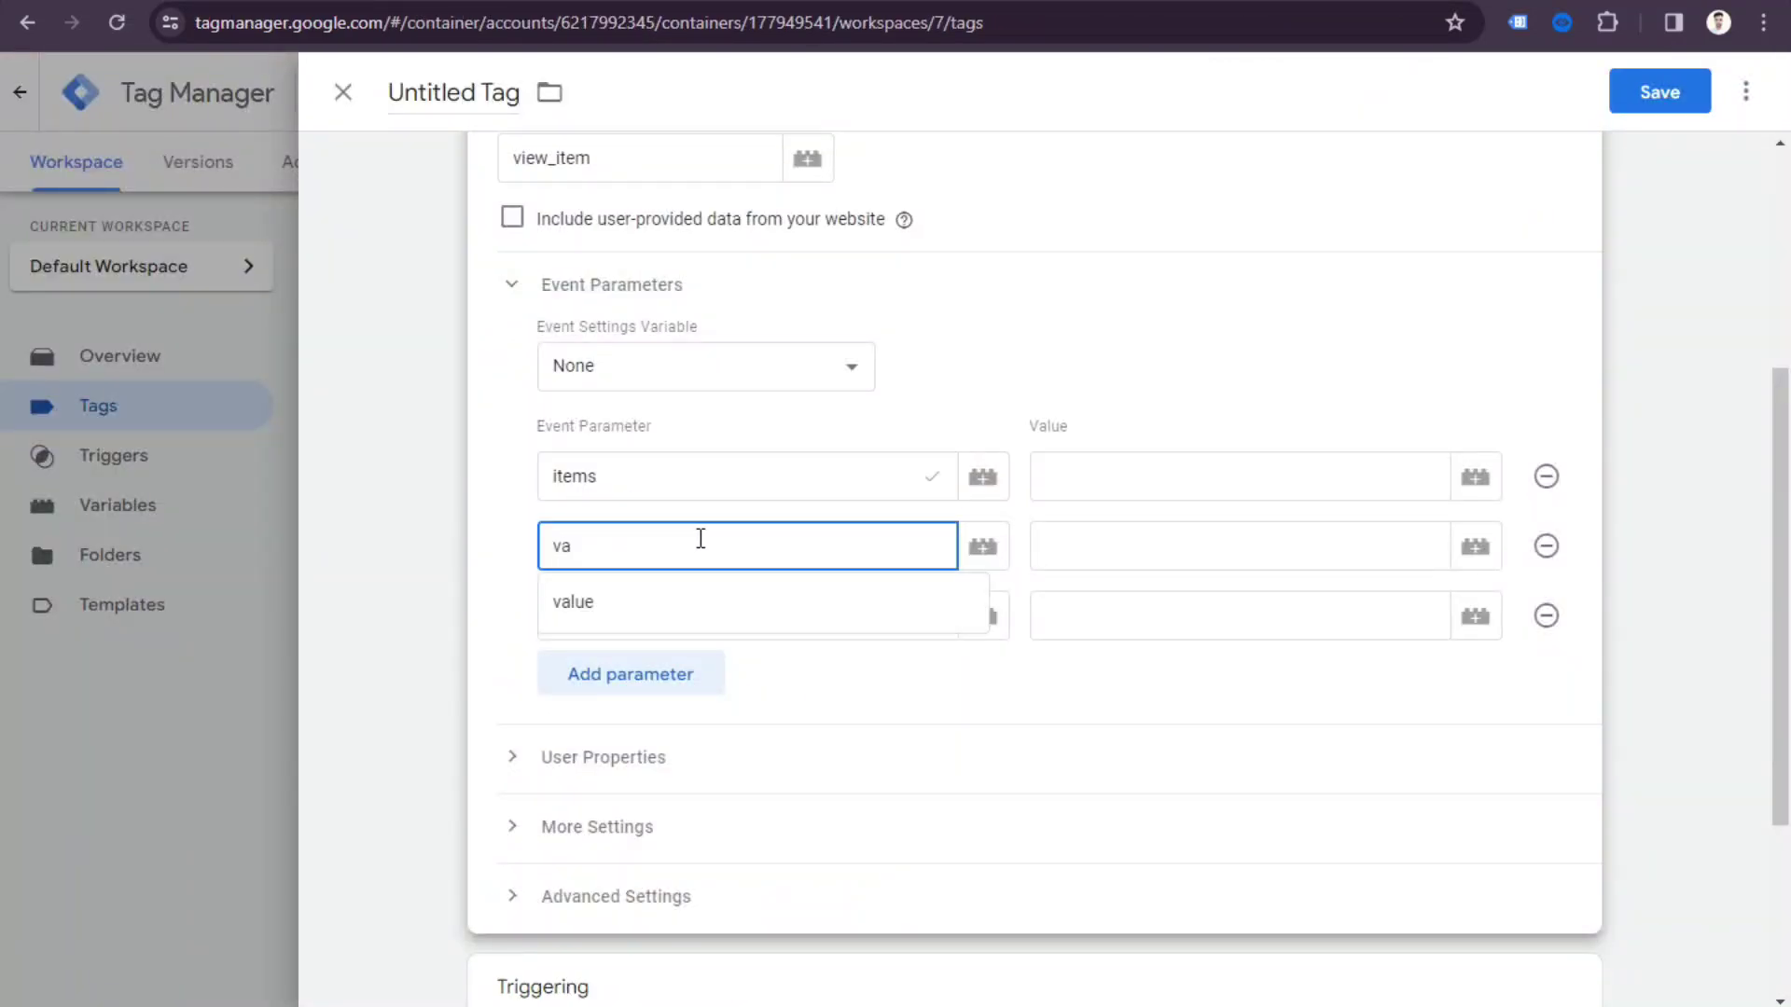
{"action": "left_click", "coordinate": [662, 599]}
{"action": "left_click", "coordinate": [659, 611]}
{"action": "key", "text": "alt+Tab"}
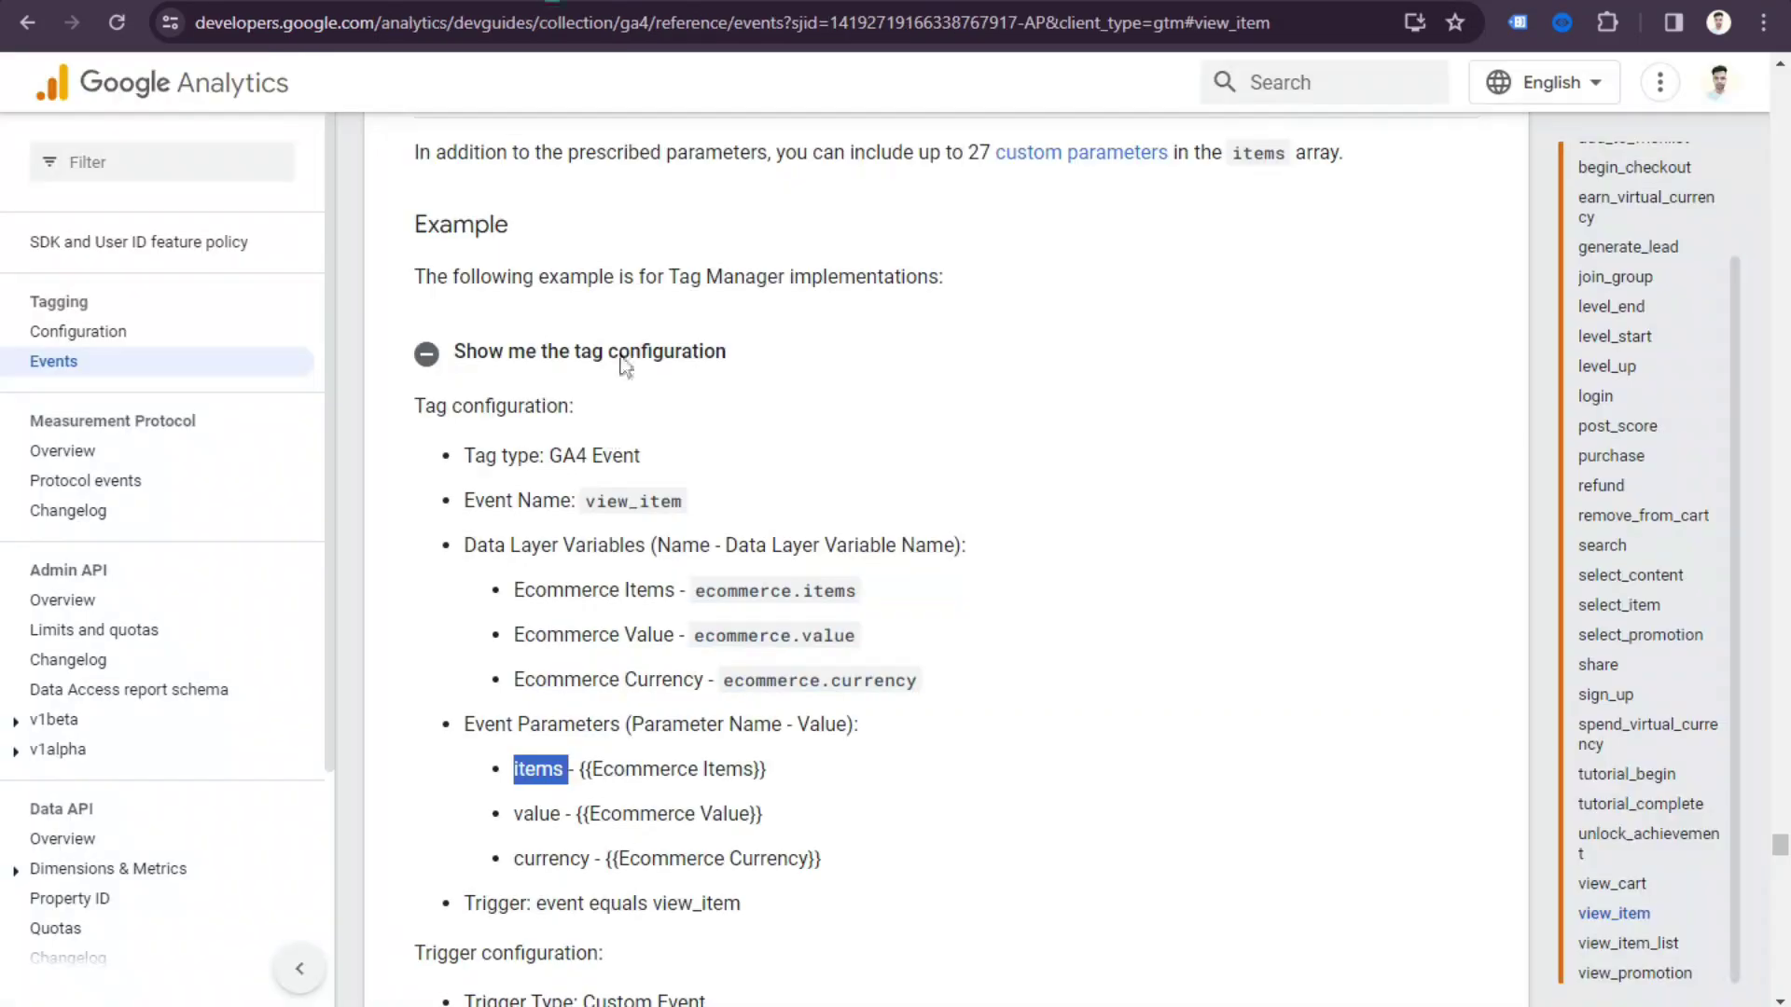
{"action": "key", "text": "alt+Tab"}
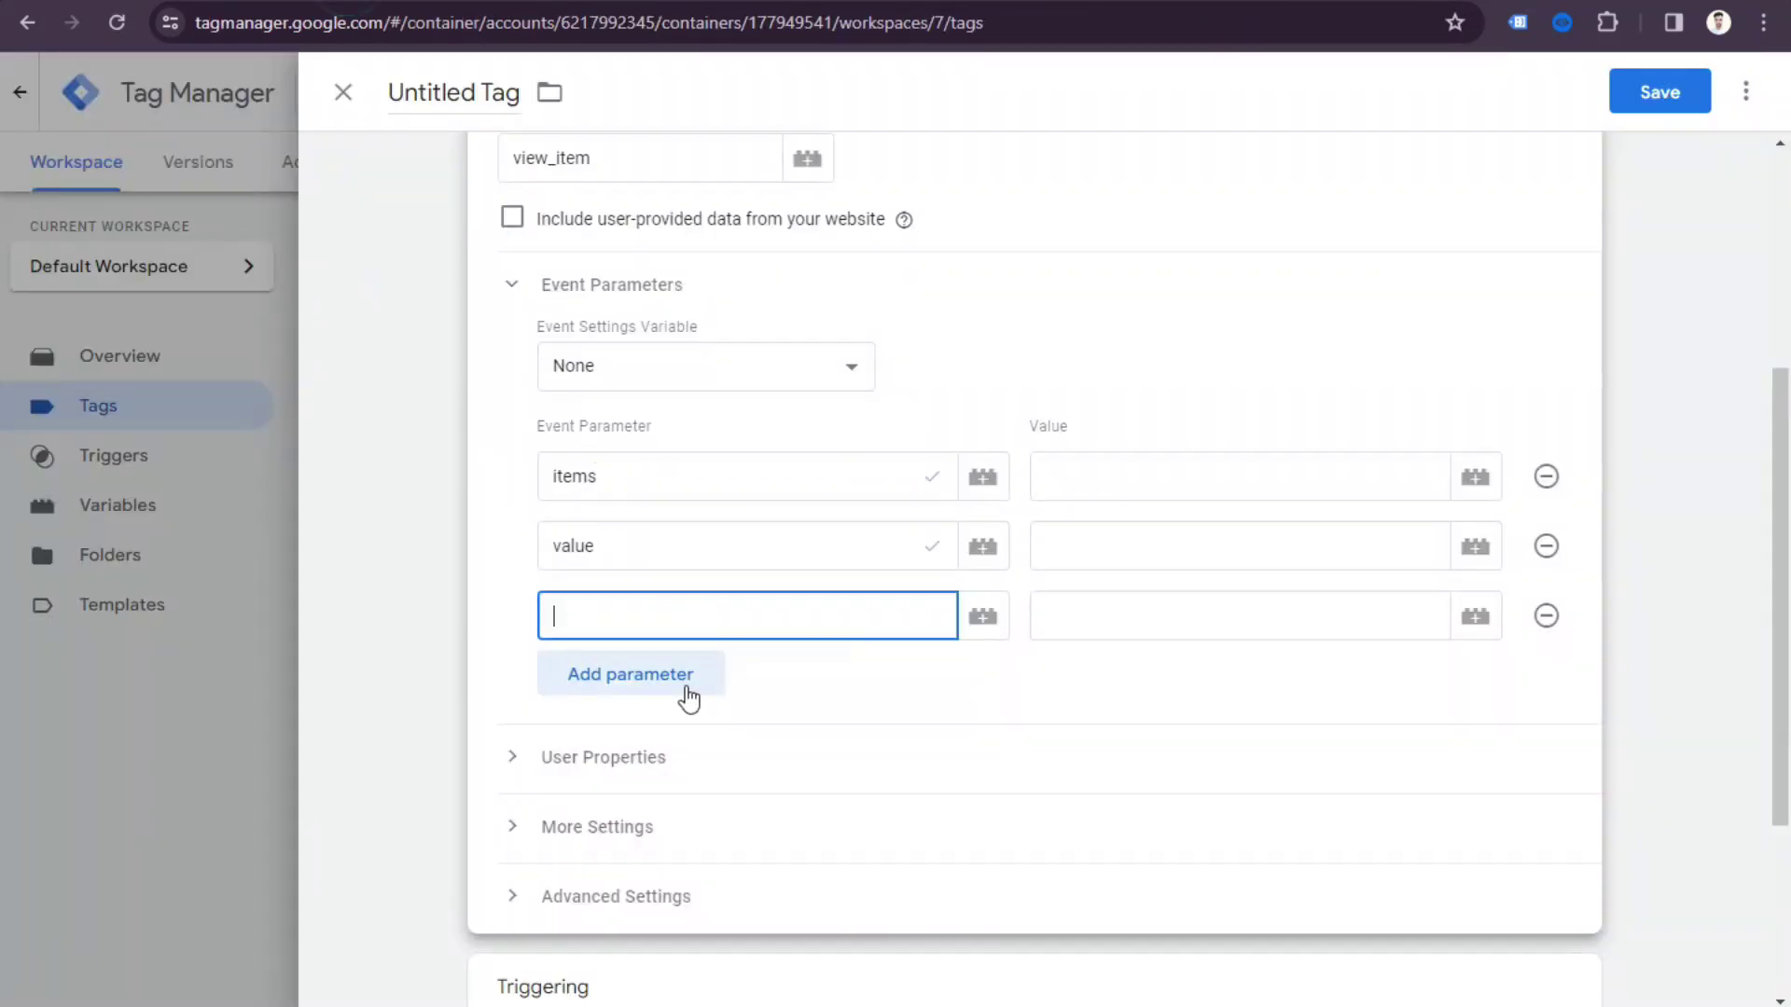
{"action": "type", "text": "currency"}
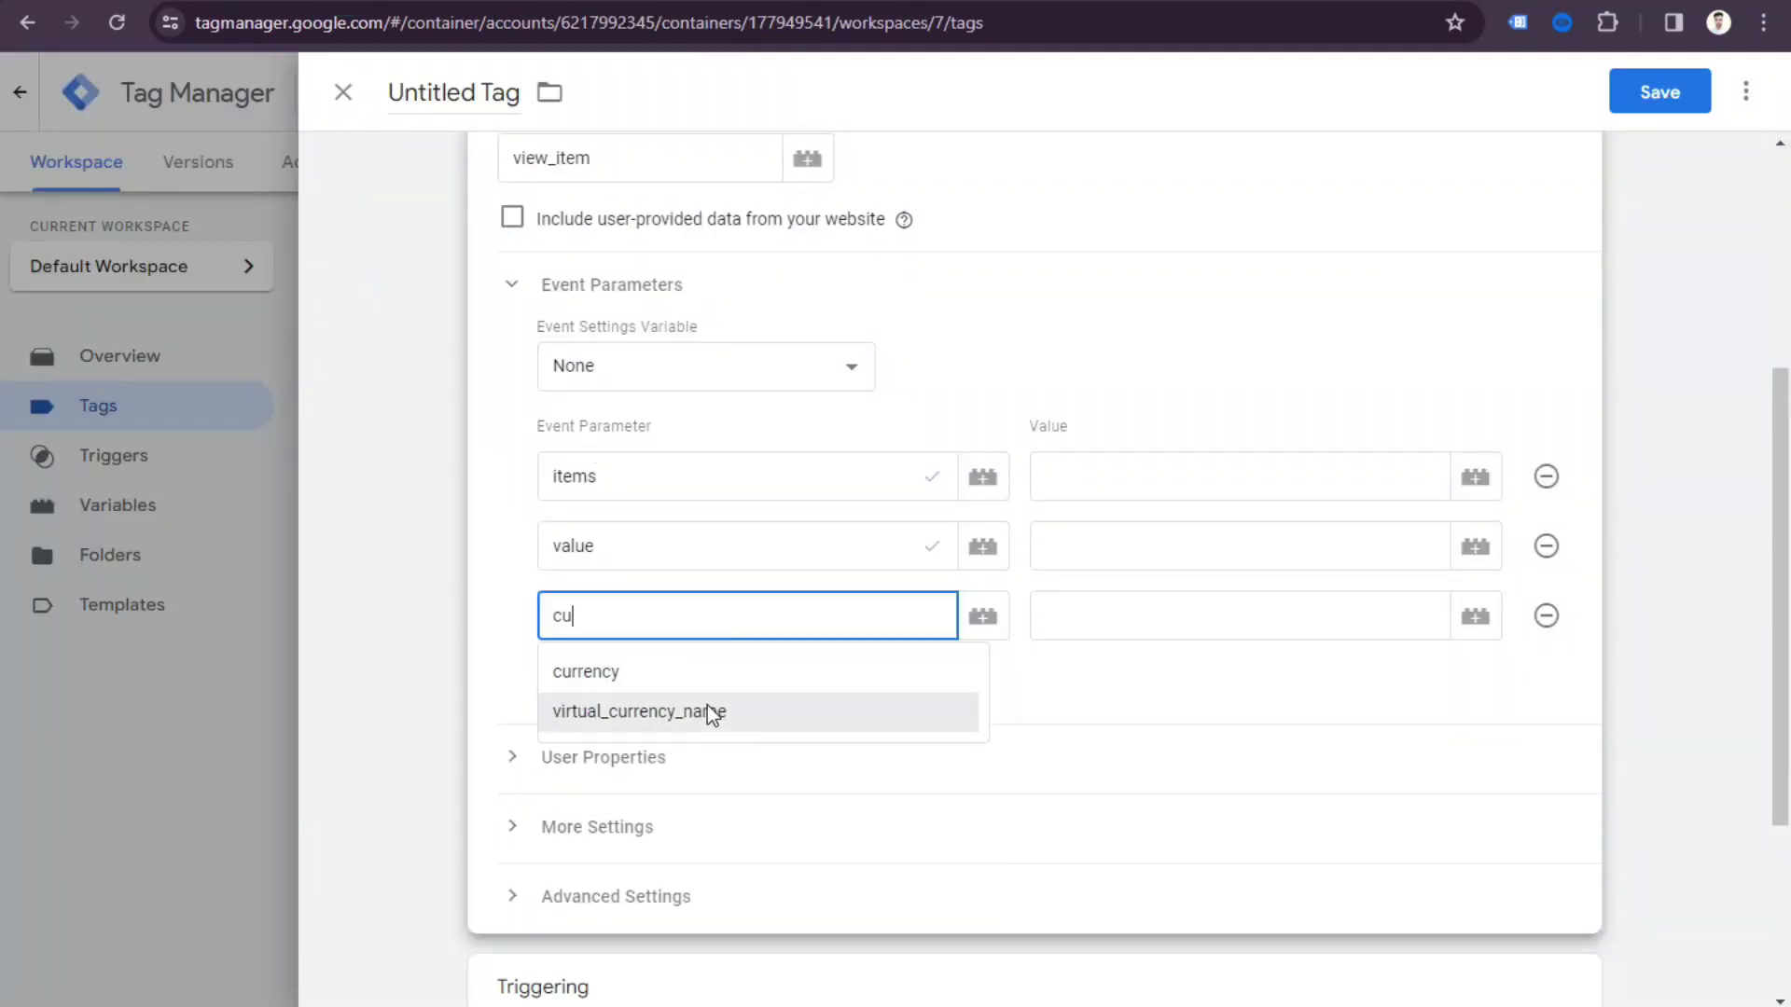
{"action": "left_click", "coordinate": [709, 672]}
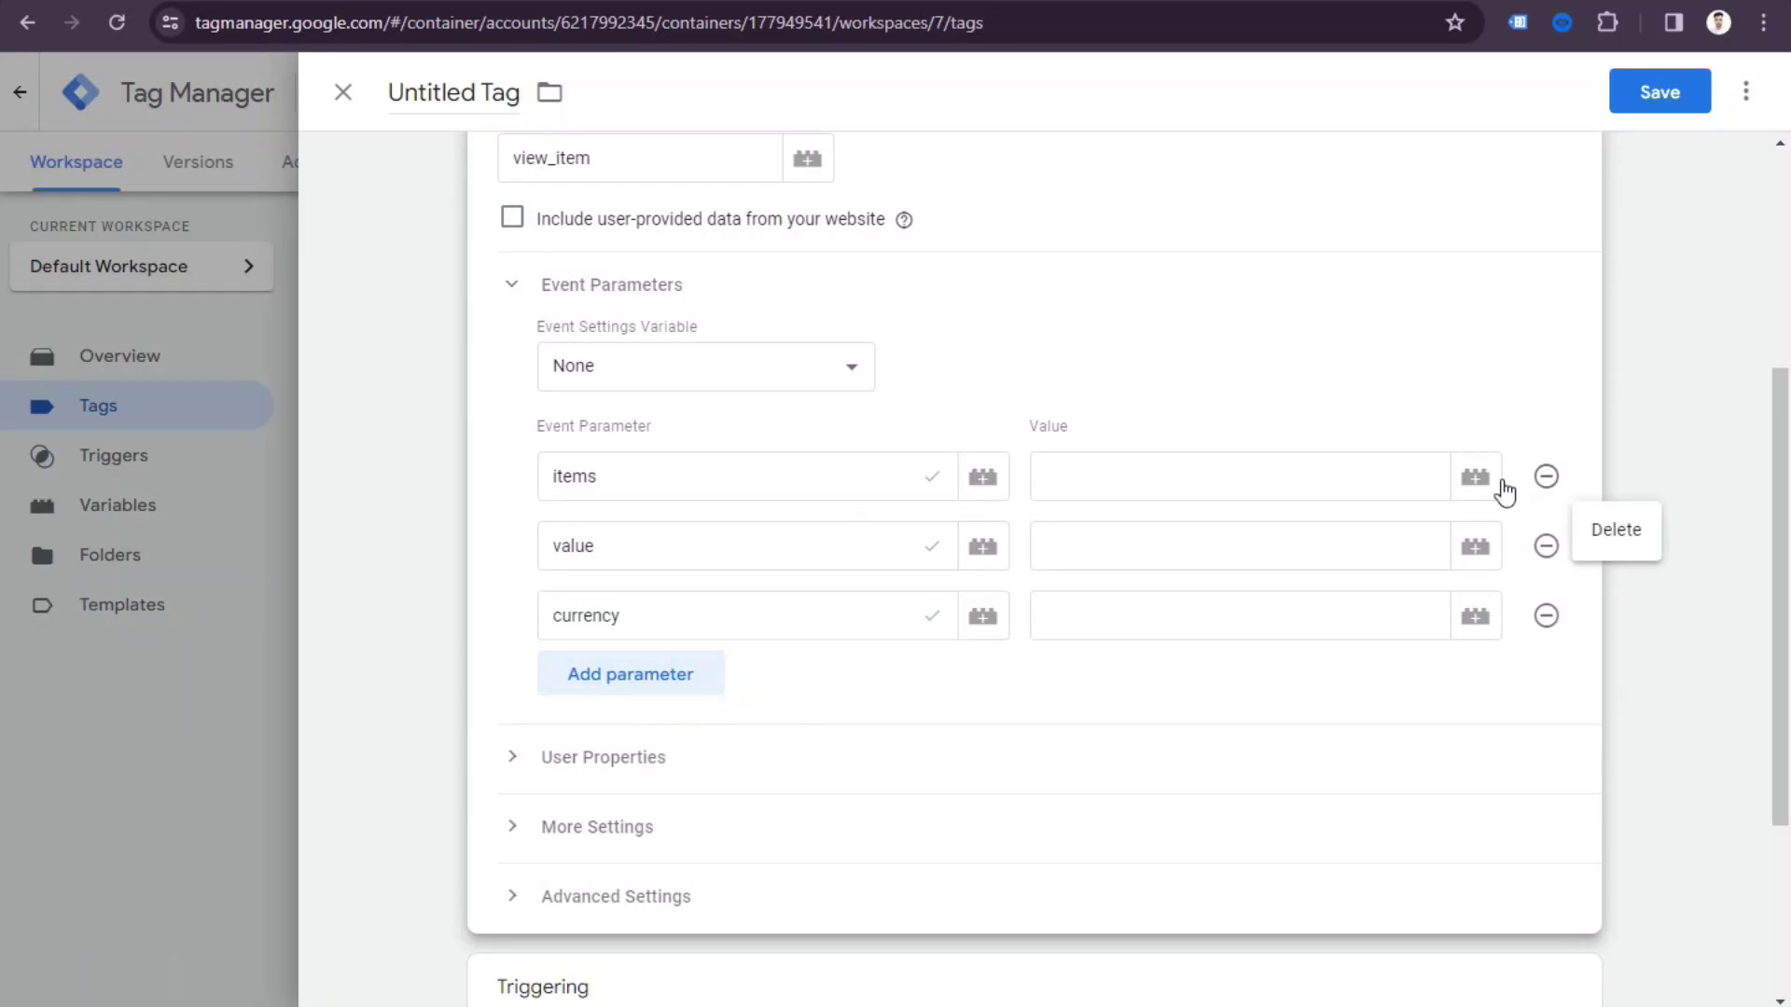
Assign the variables Ecommerce Items, Ecommerce Value and Ecommerce Currency as the values of the items, value and currency parameters.
{"action": "left_click", "coordinate": [1475, 476]}
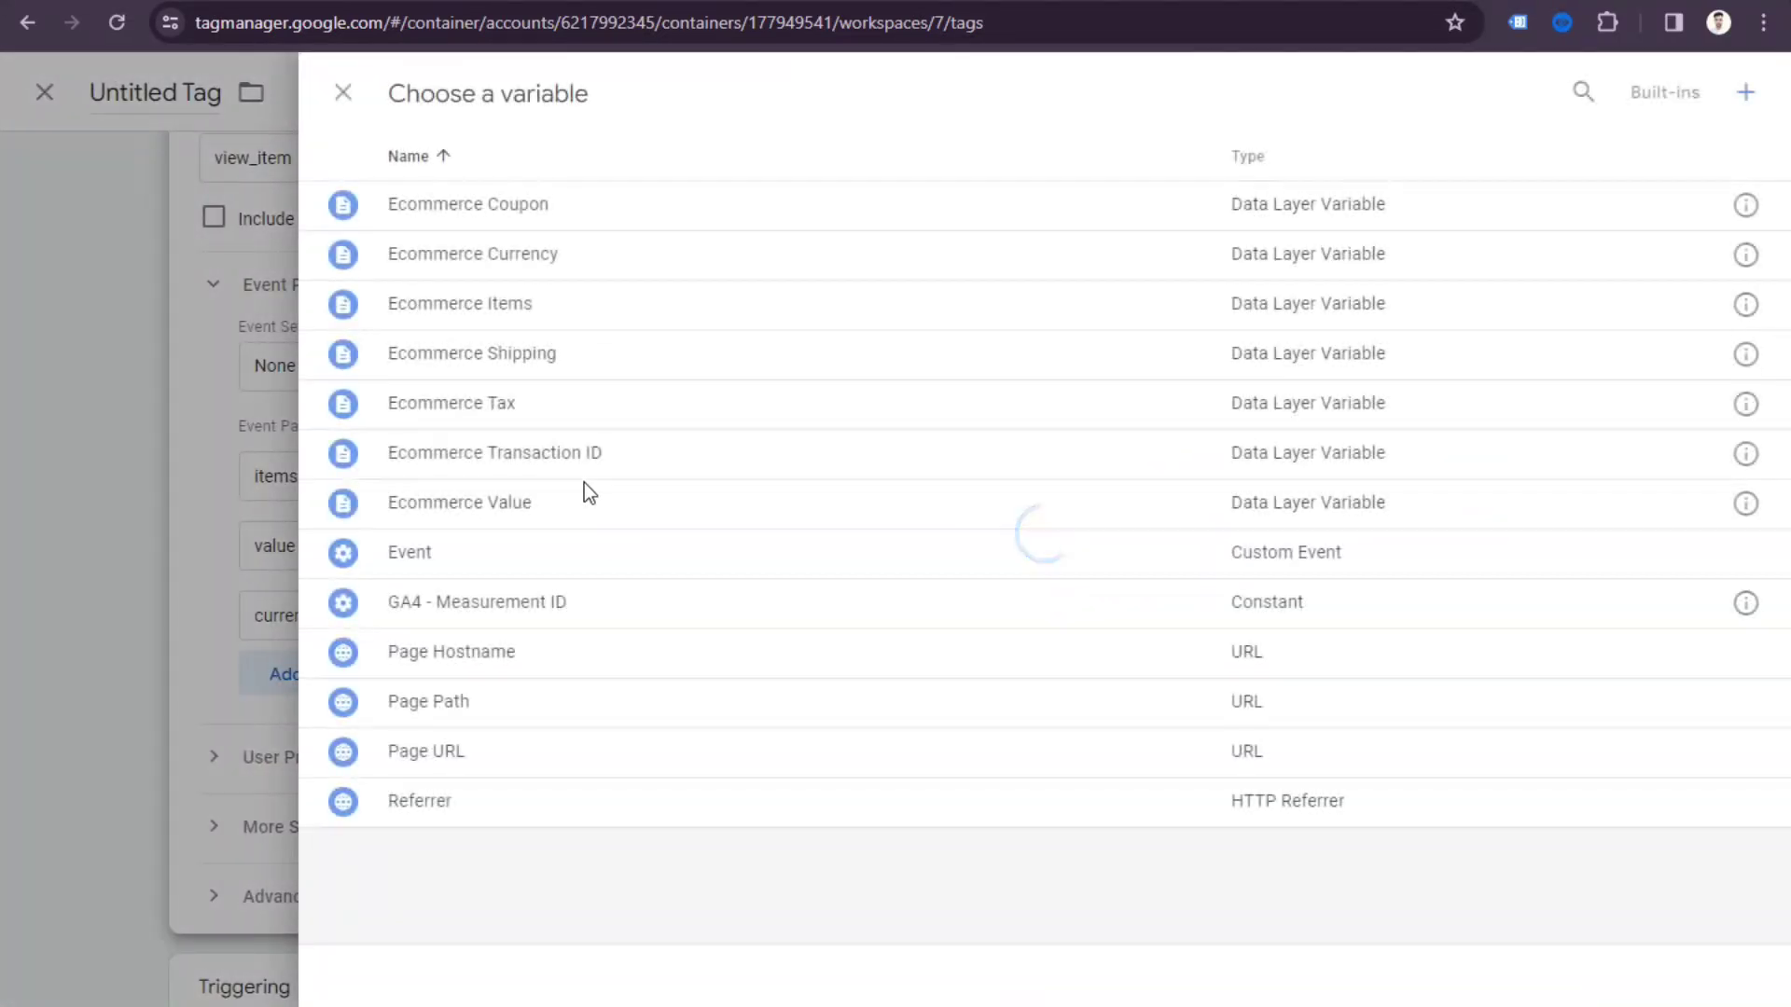
{"action": "left_click", "coordinate": [552, 320]}
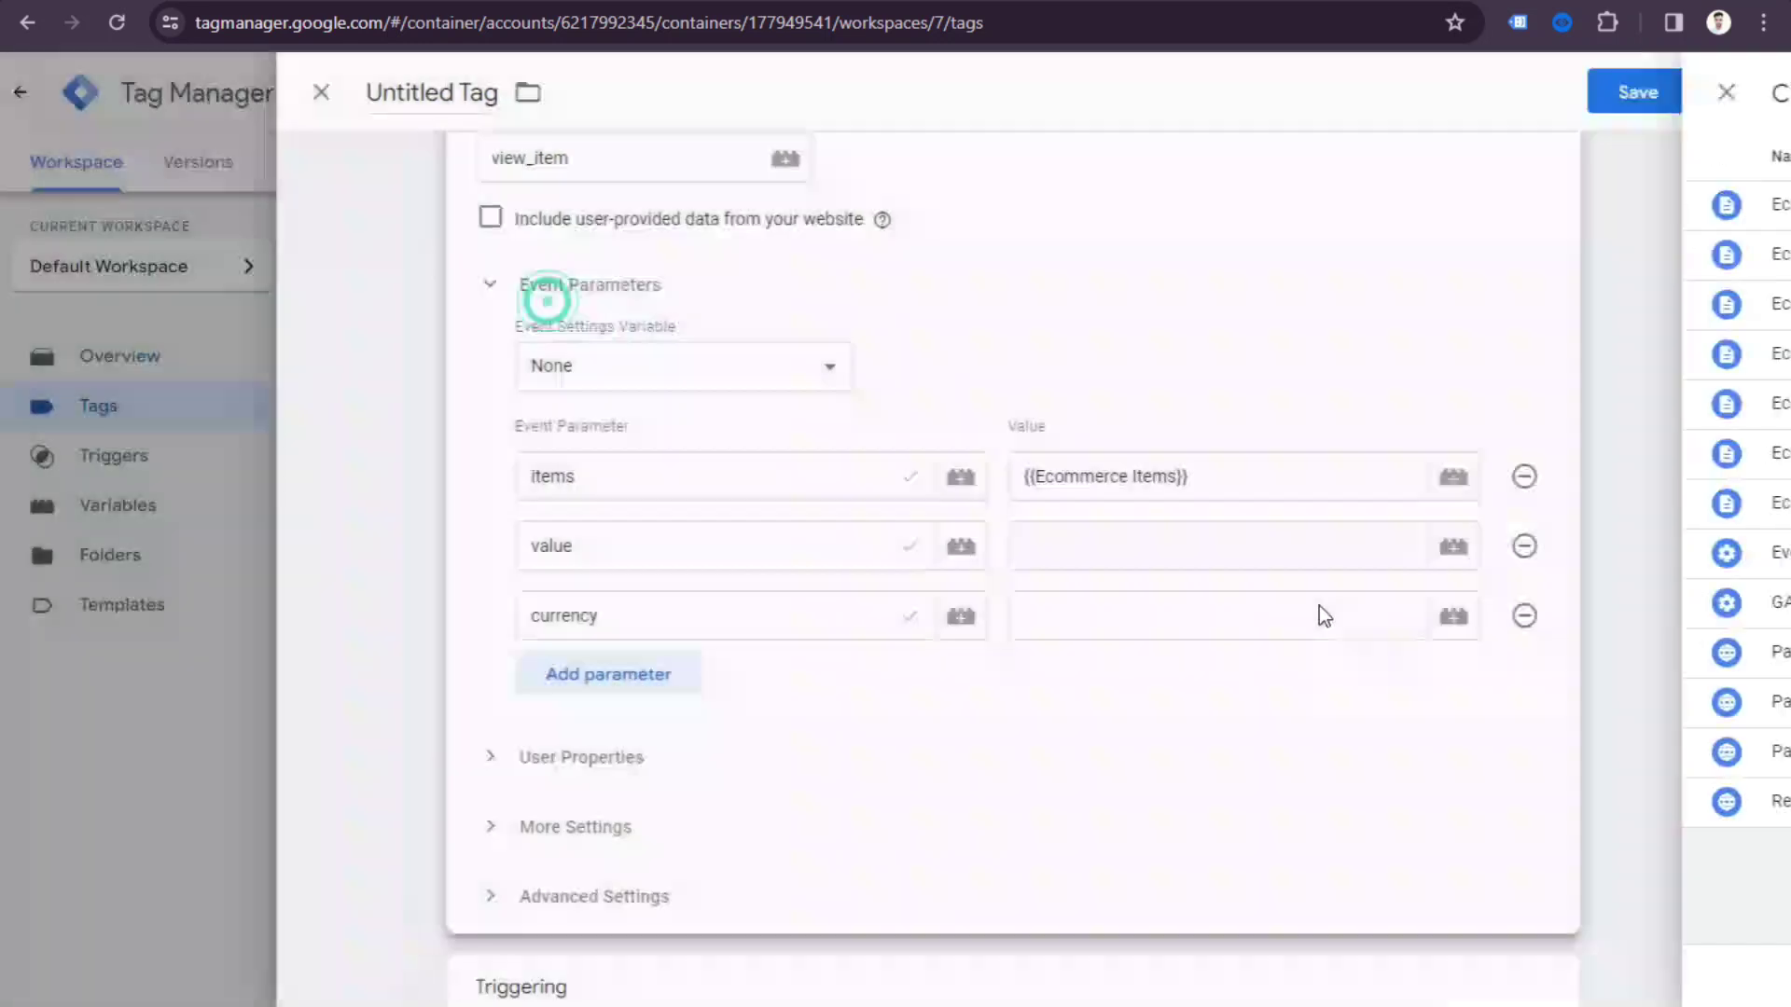
{"action": "left_click", "coordinate": [1475, 547]}
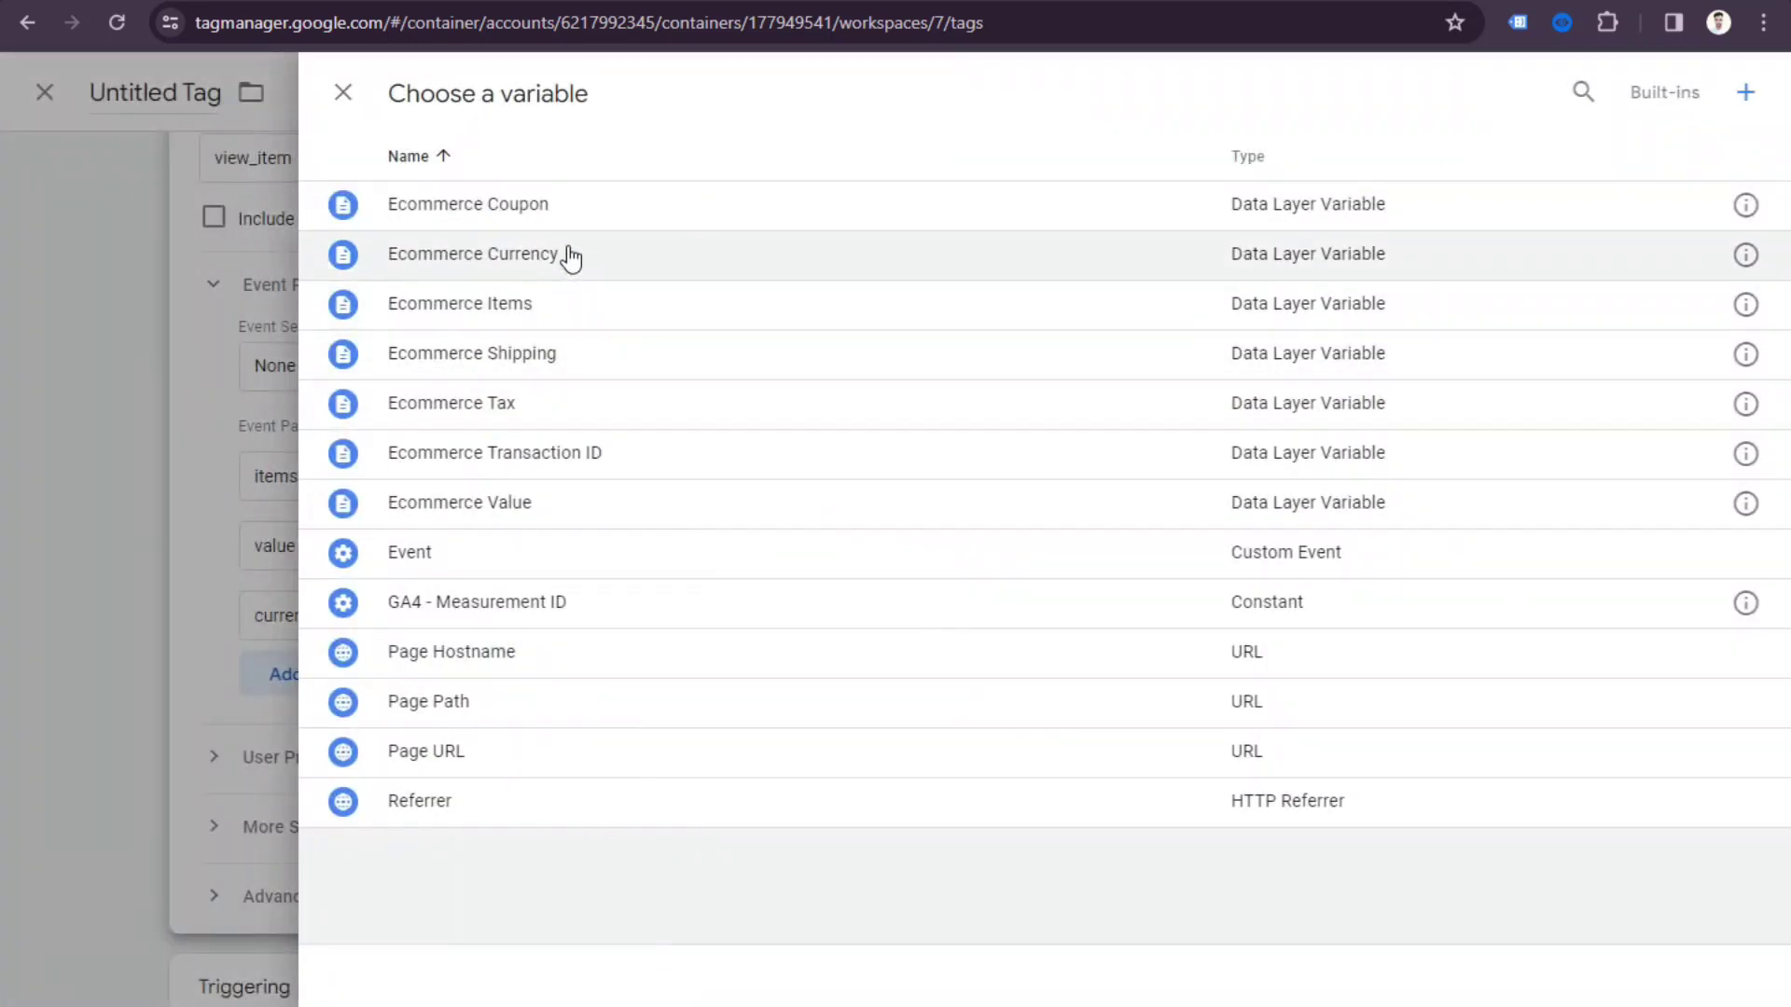
{"action": "left_click", "coordinate": [557, 503]}
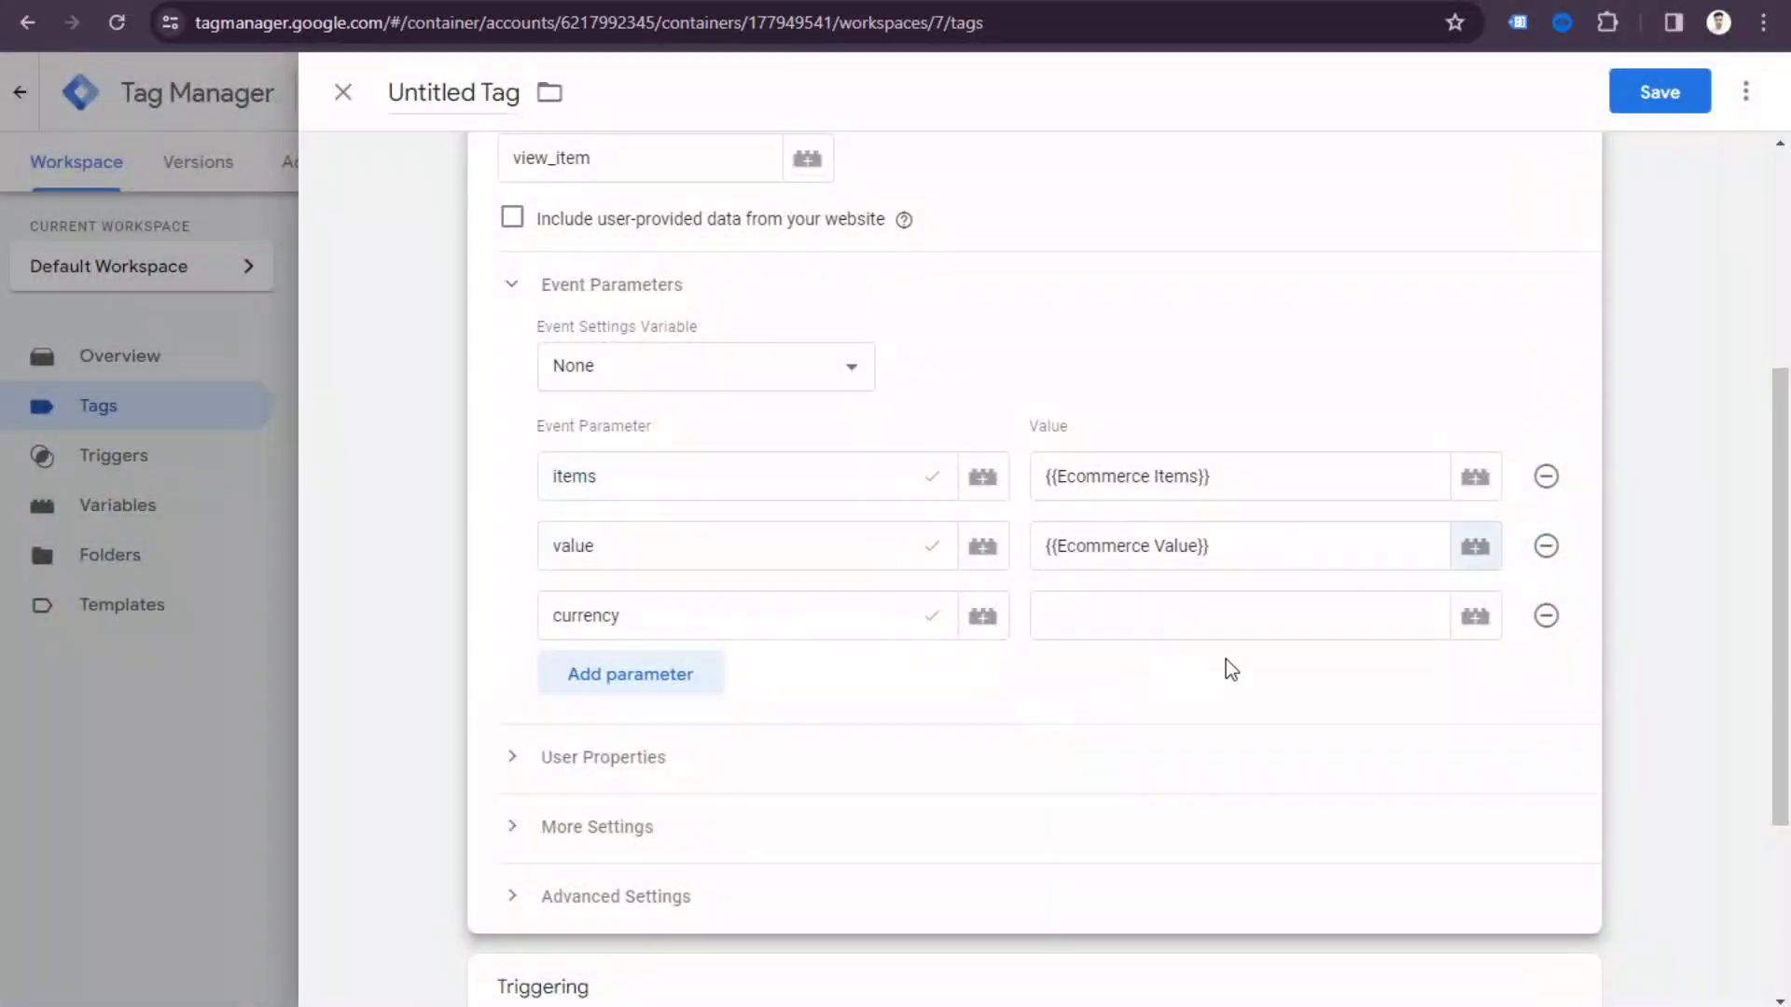
{"action": "left_click", "coordinate": [1482, 621]}
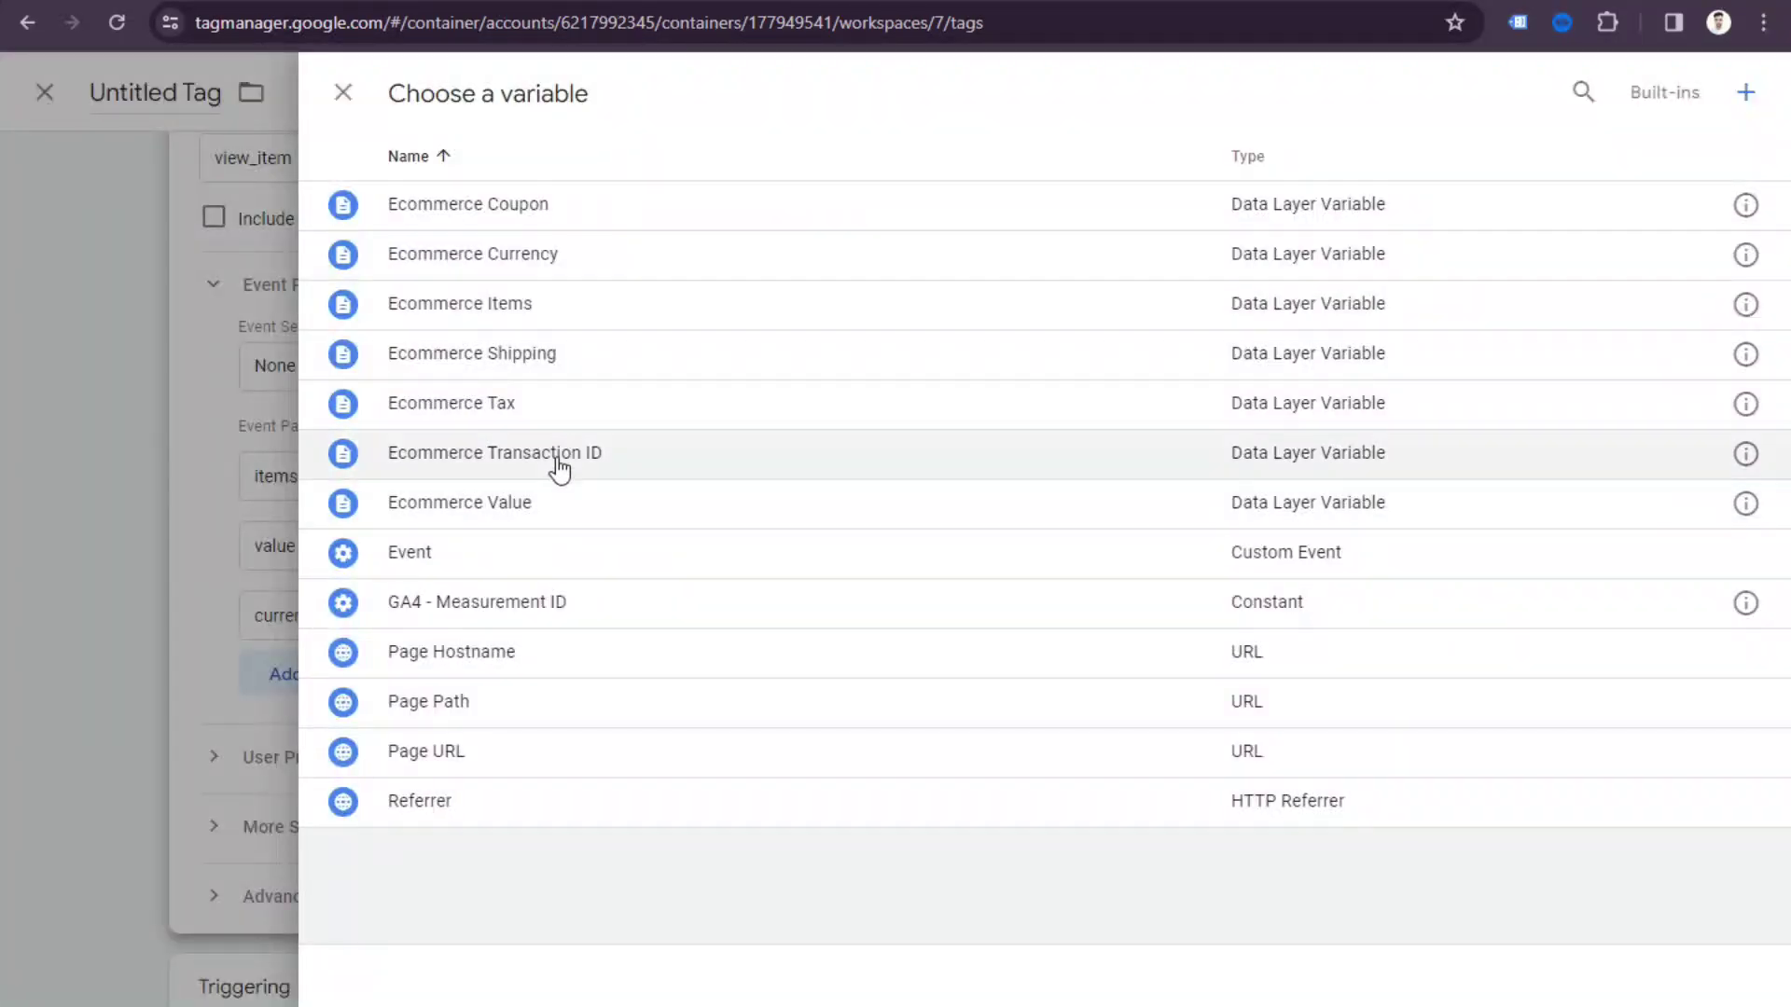
{"action": "left_click", "coordinate": [549, 260]}
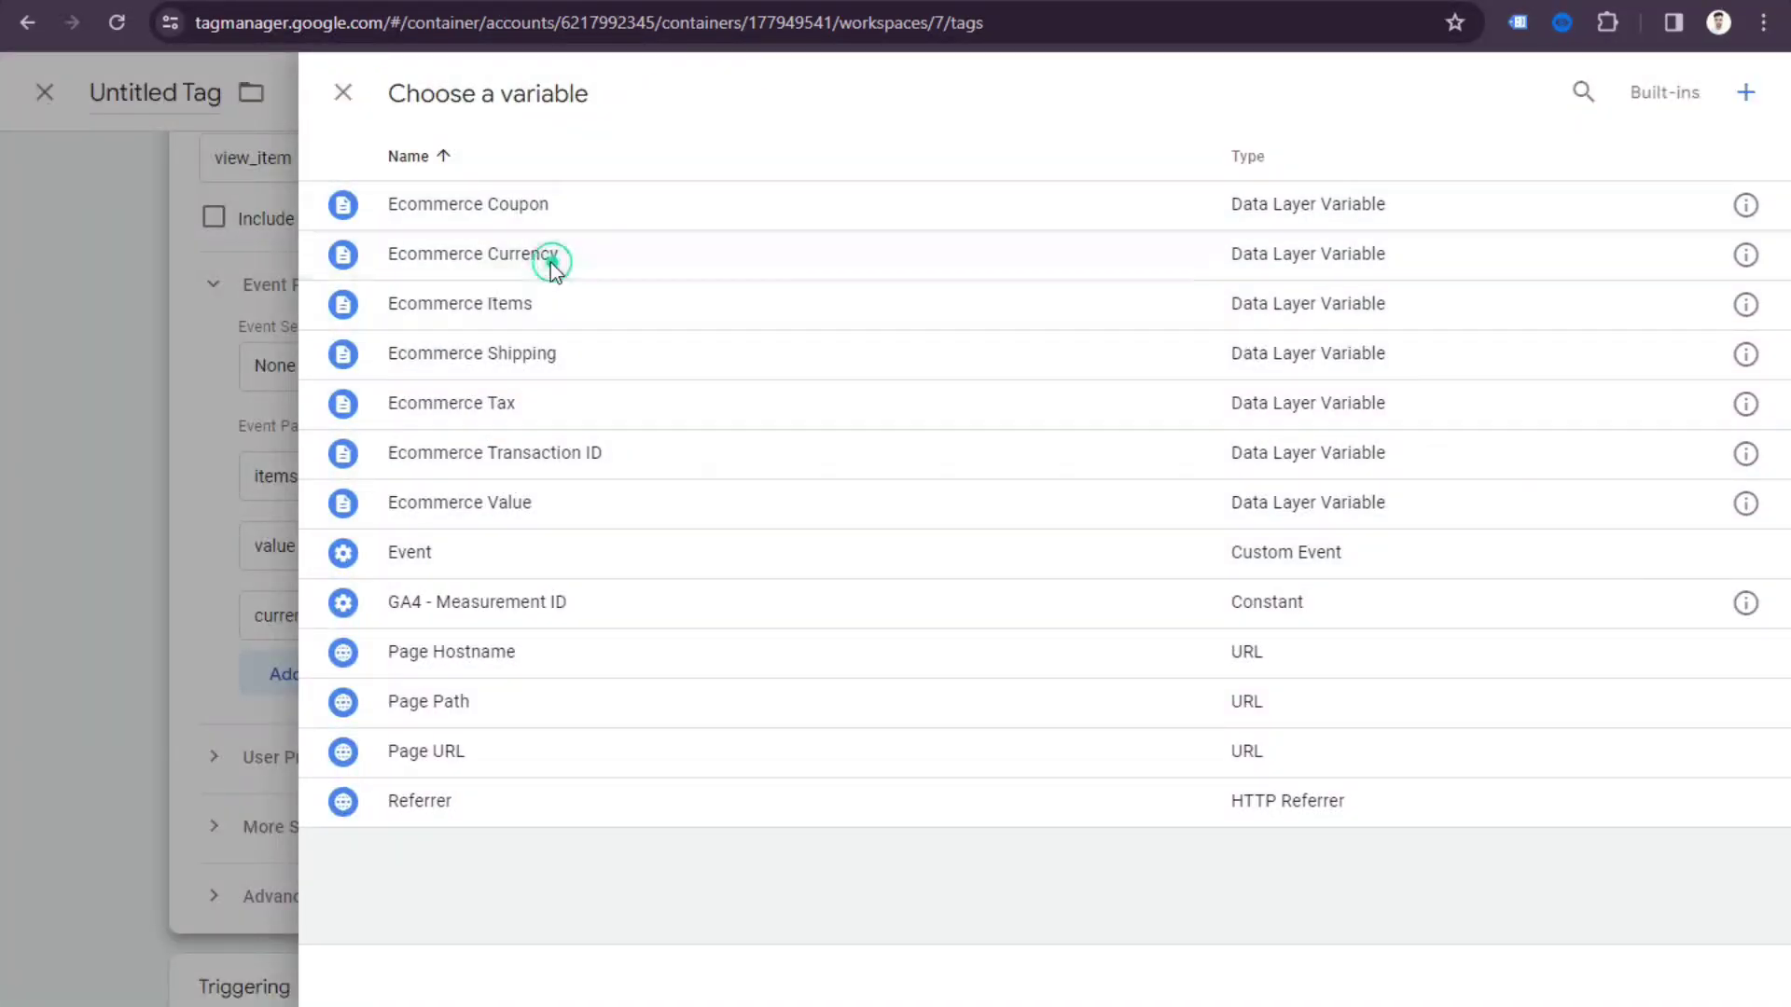
Set GA4 - View Item - Trigger as the firing trigger of the view_item tag.
{"action": "scroll", "coordinate": [1100, 883], "scroll_direction": "down", "scroll_amount": 3}
{"action": "left_click", "coordinate": [892, 740]}
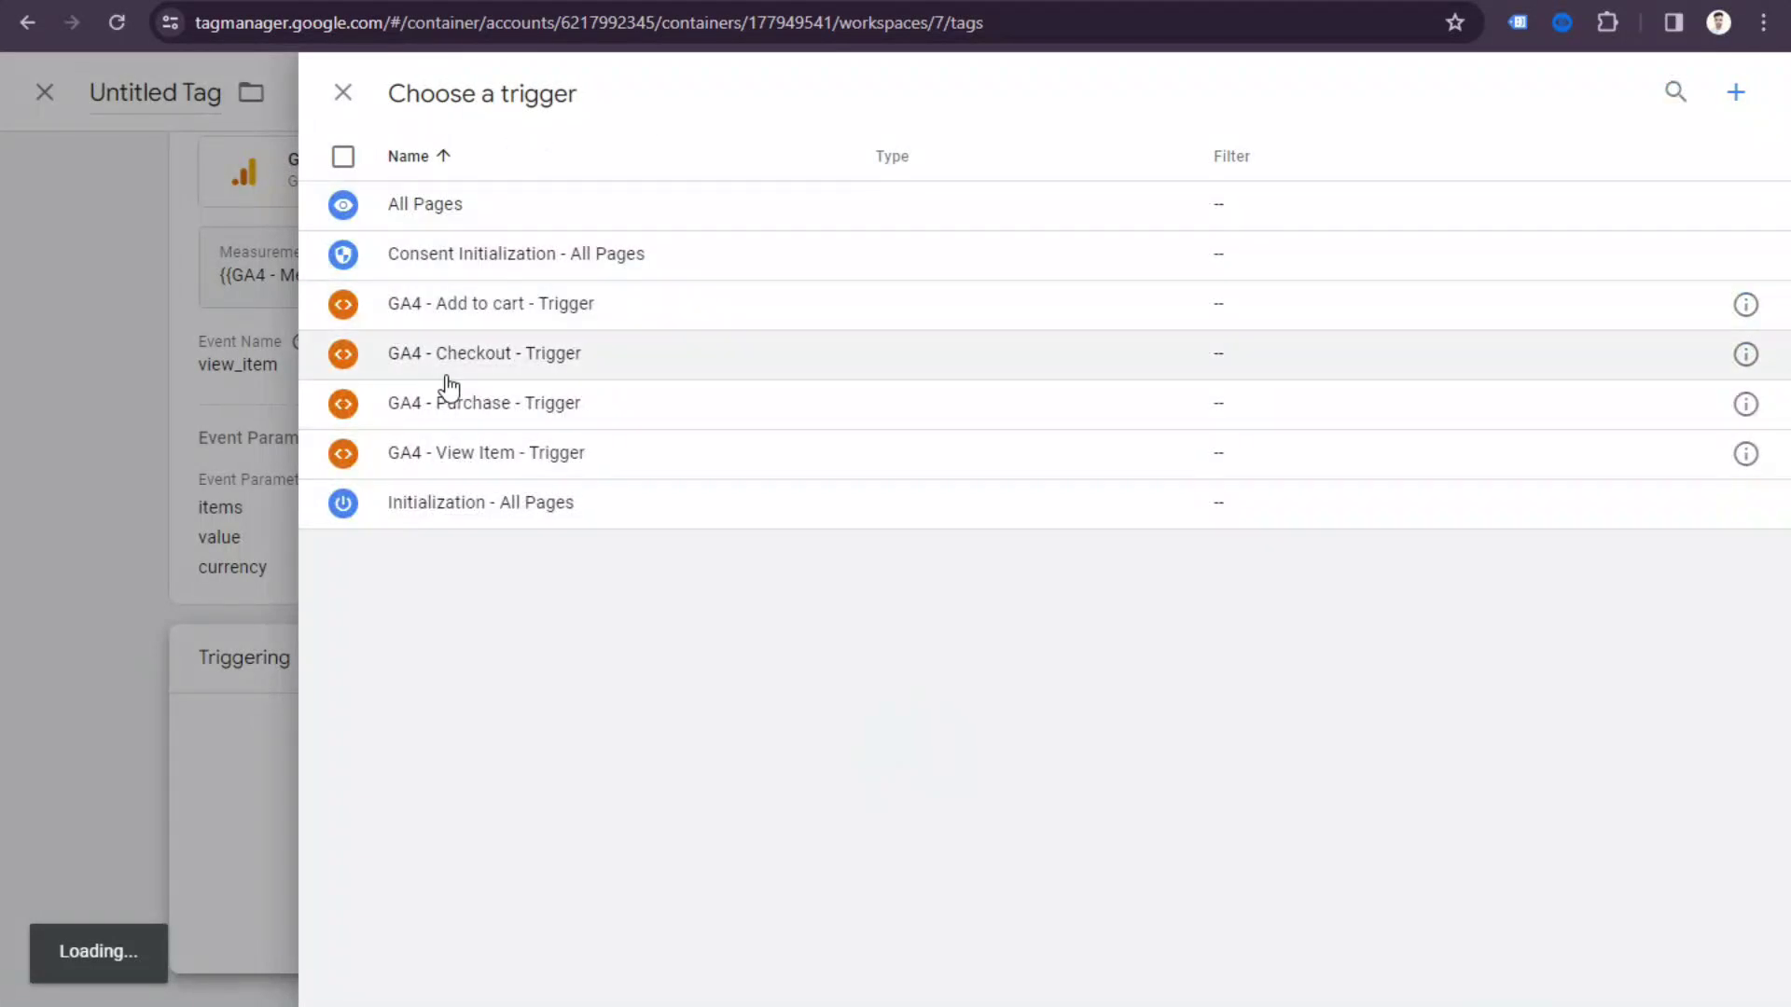
{"action": "left_click", "coordinate": [571, 461]}
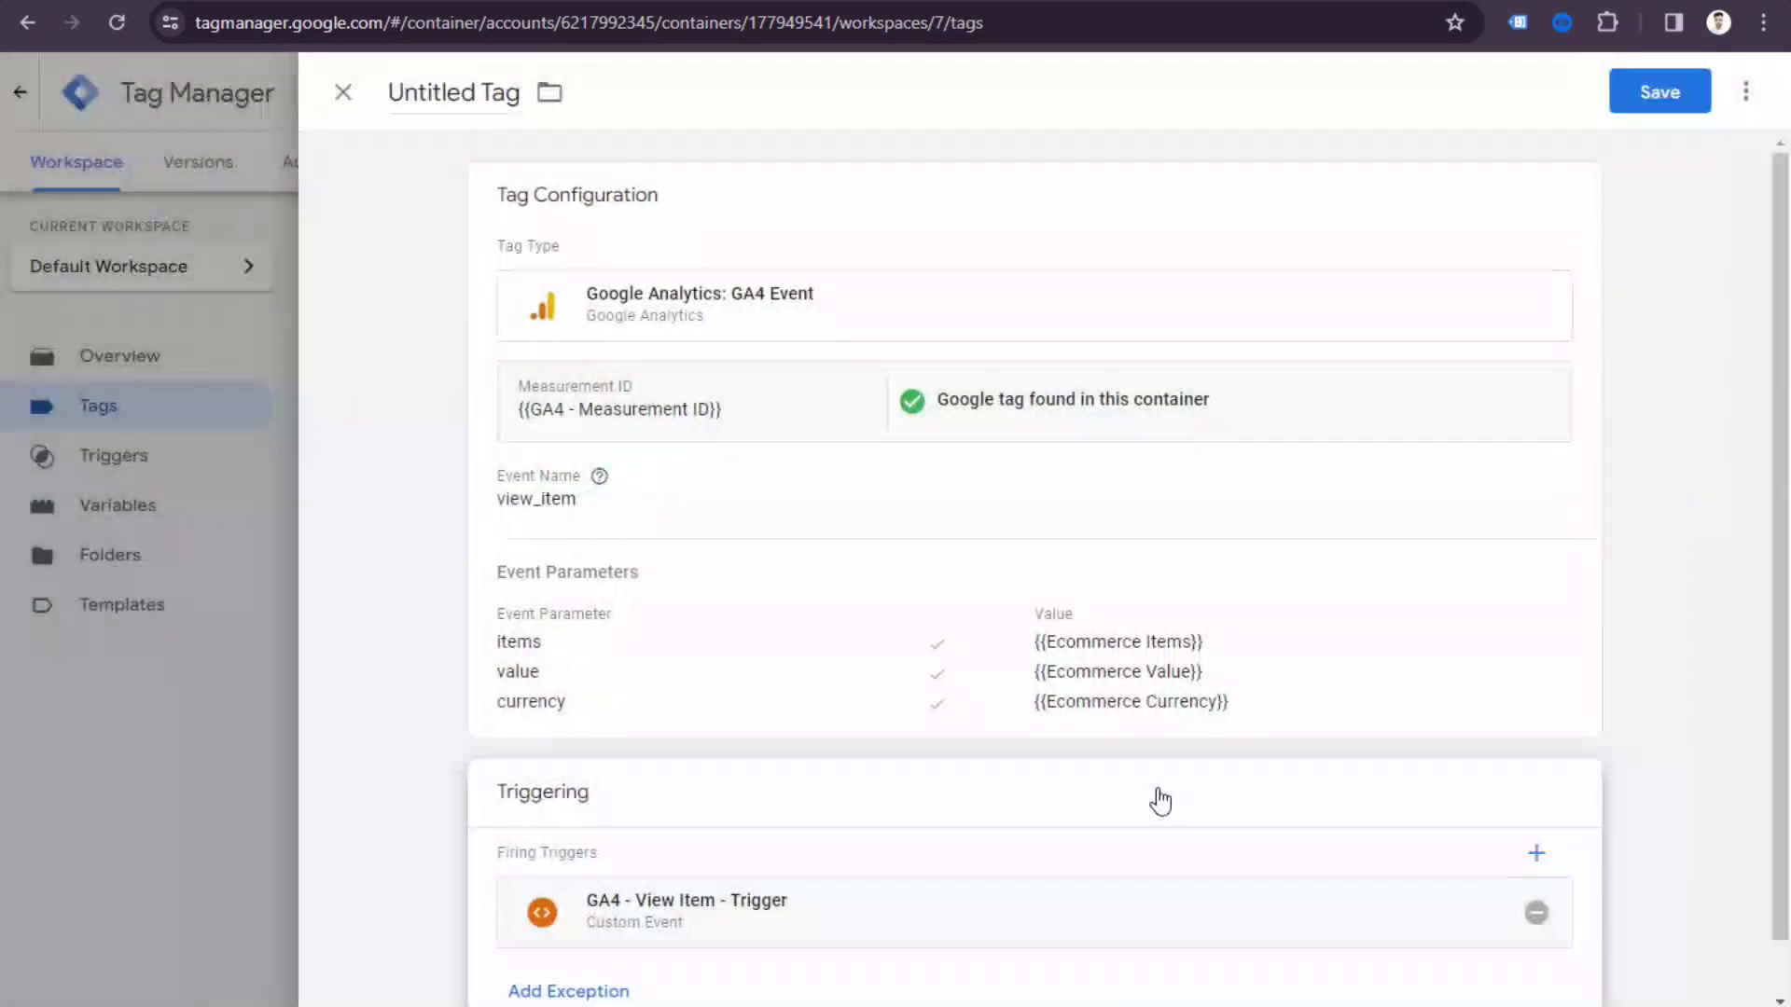
Save the view_item event tag under the name GA4 - View Item - Tag.
{"action": "left_click", "coordinate": [1657, 93]}
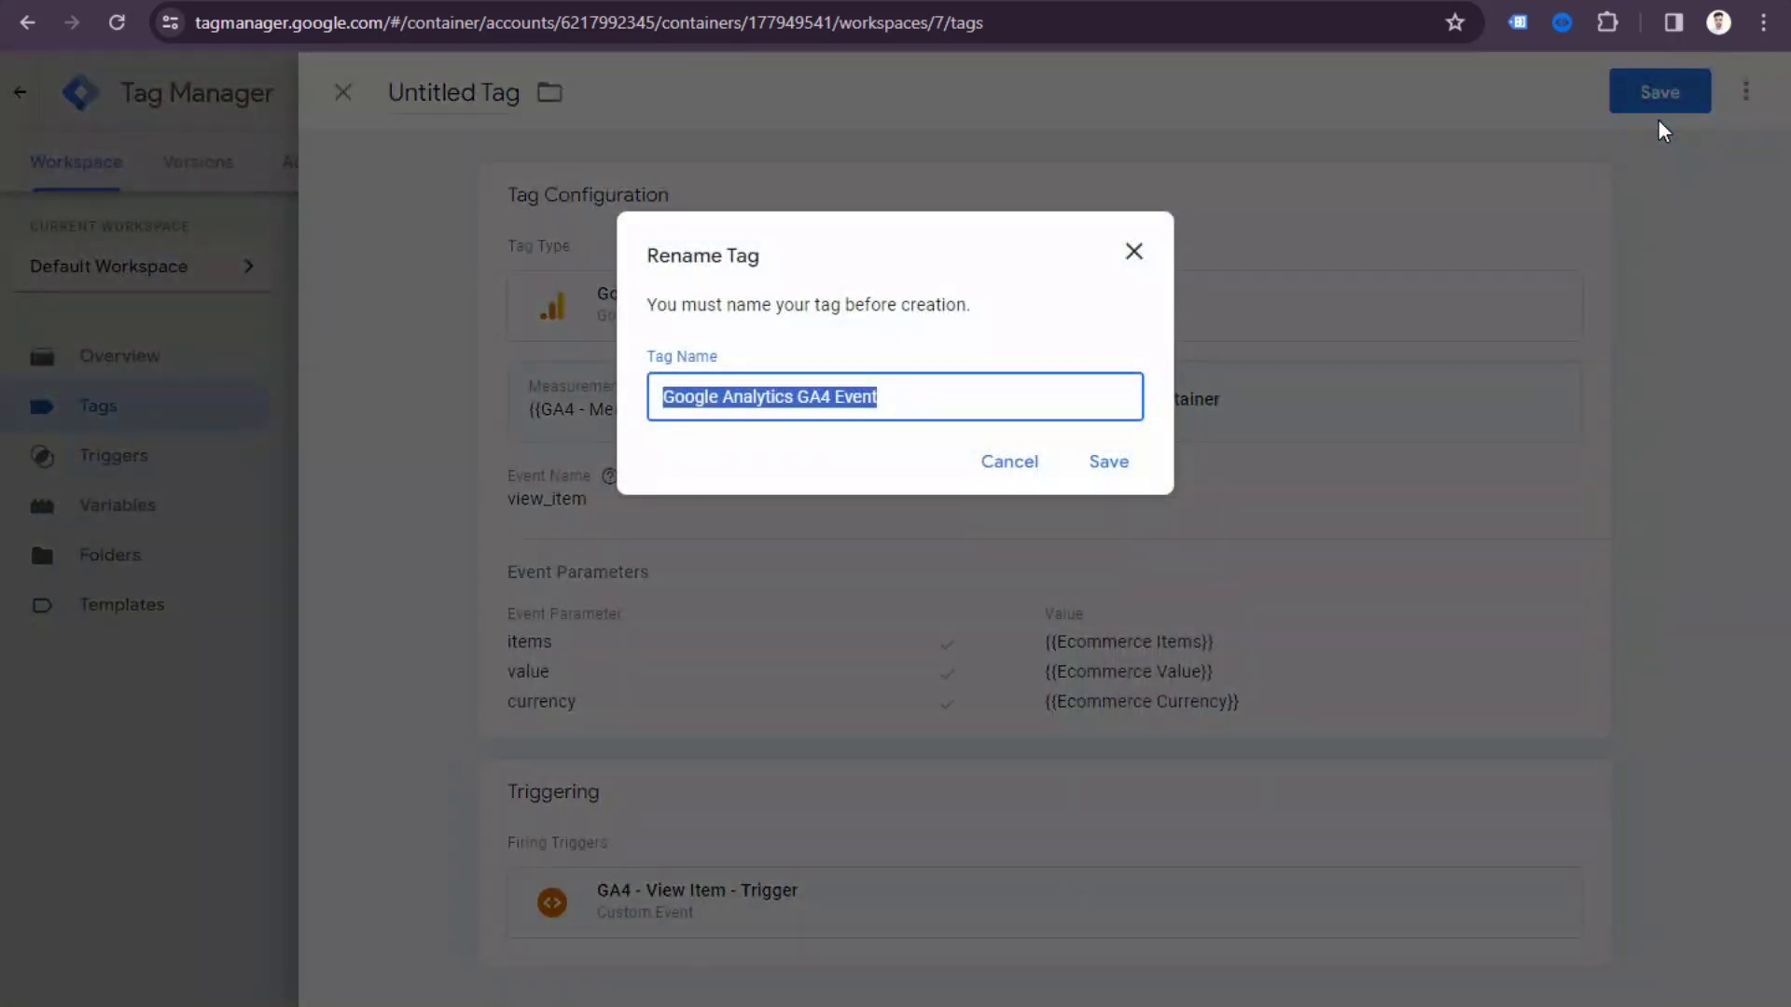
{"action": "type", "text": "GA4"}
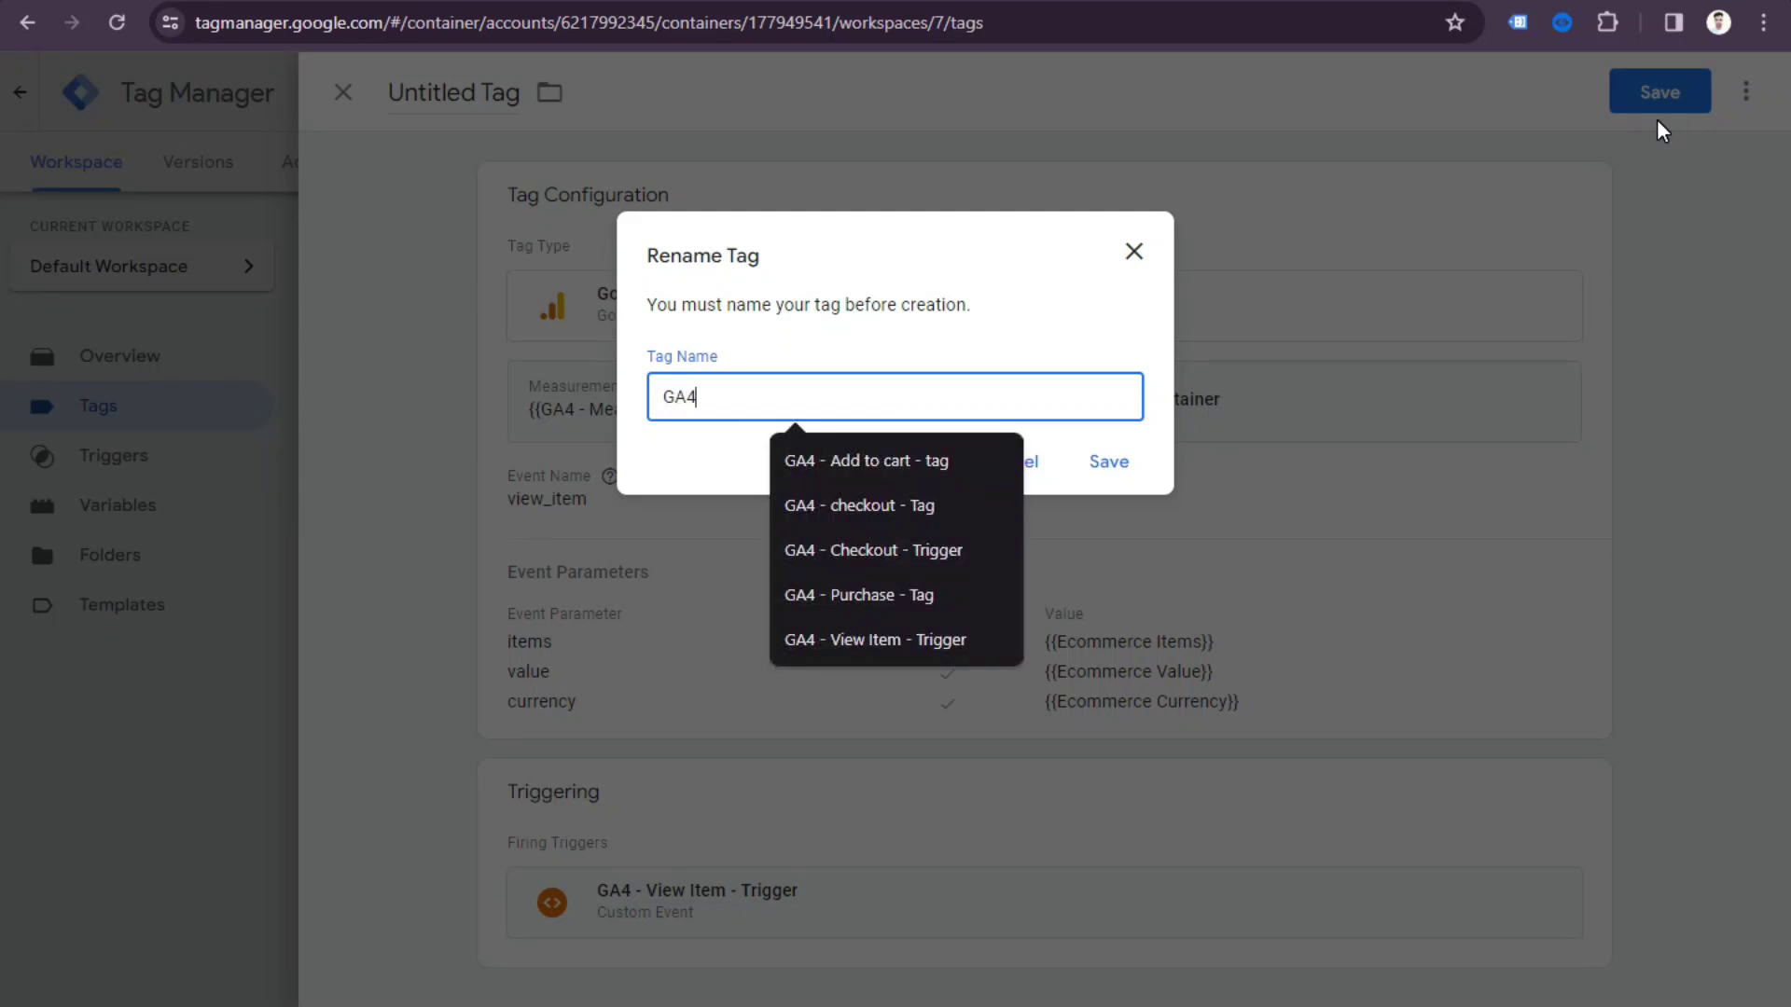
{"action": "type", "text": " - Vie"}
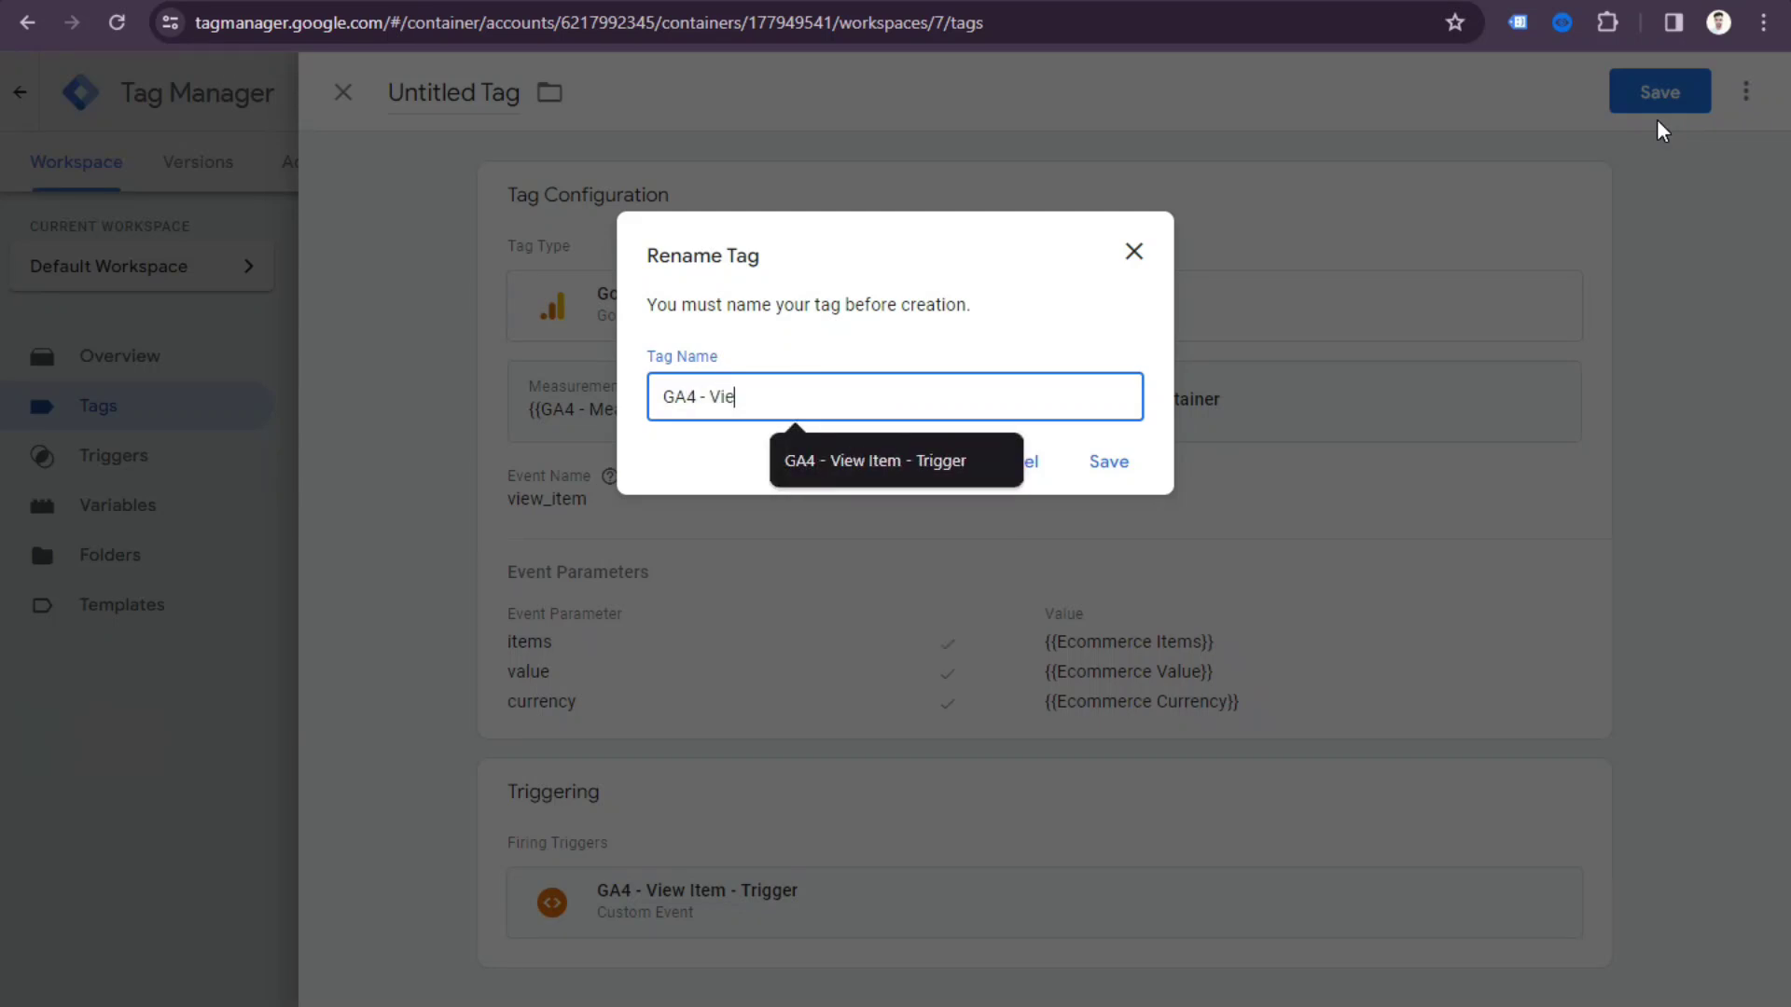
{"action": "type", "text": "w Item - Tag"}
{"action": "left_click", "coordinate": [1115, 461]}
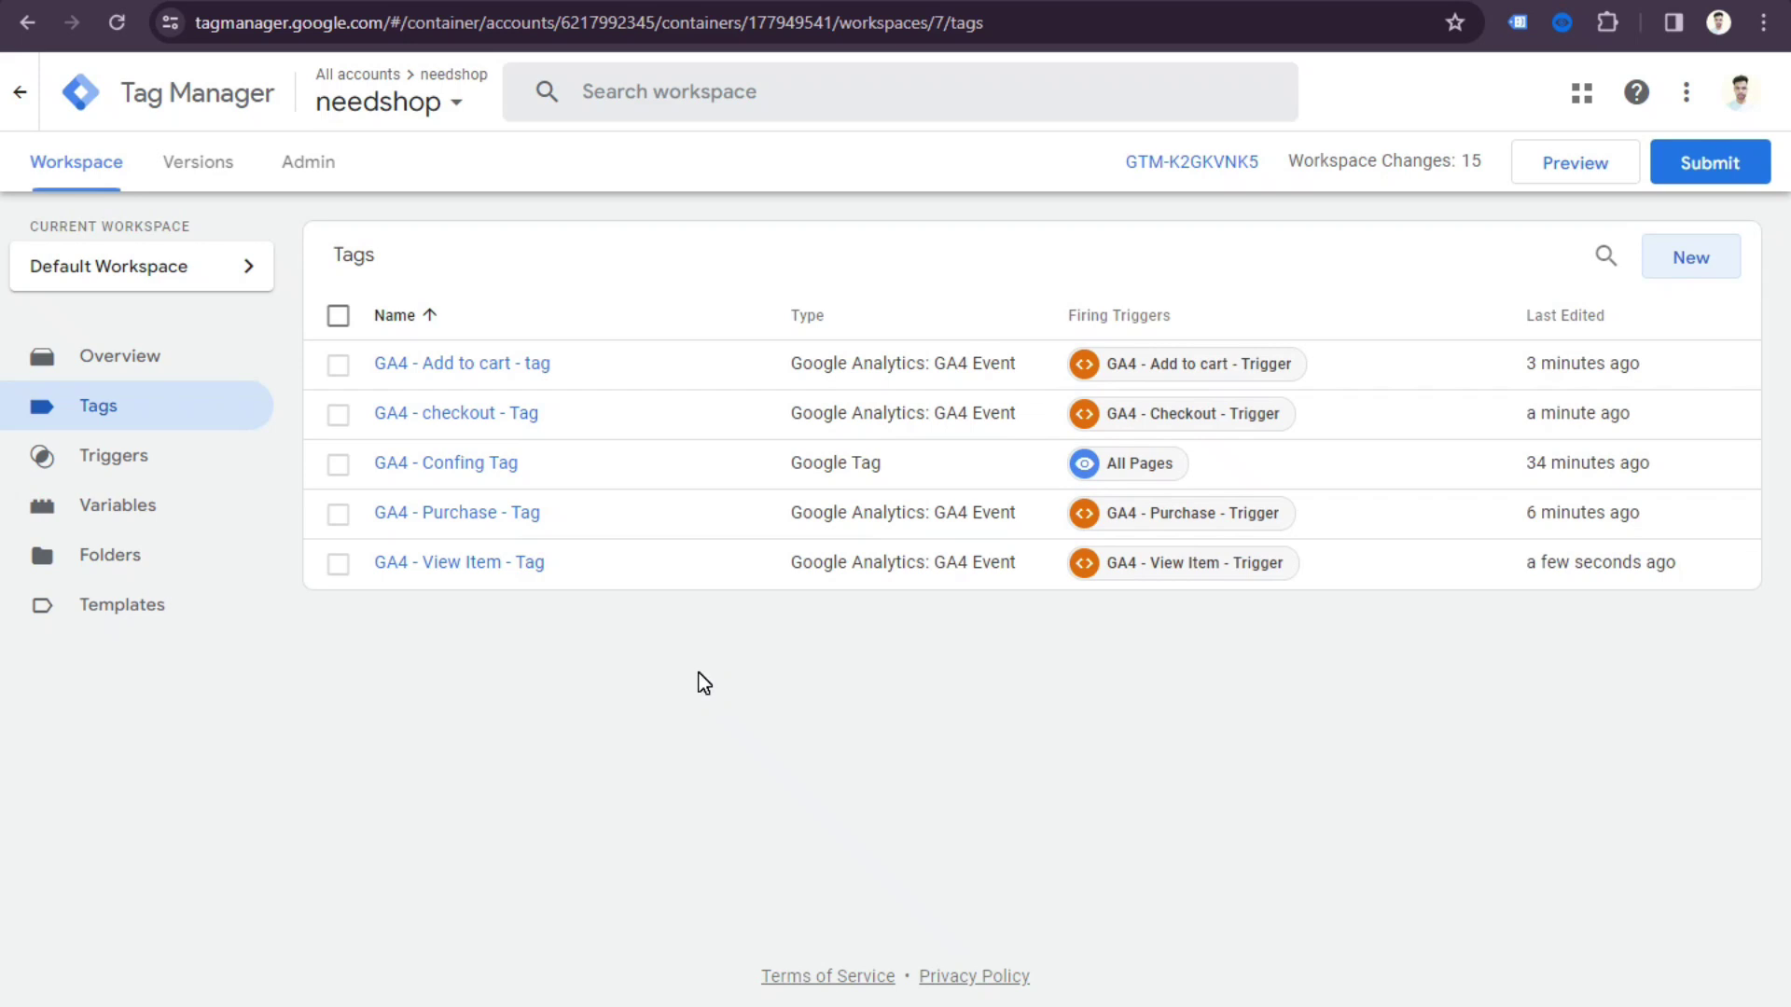
Preview the needshop container and connect Tag Assistant to dev-needshop.pantheonsite.io.
{"action": "left_click", "coordinate": [1596, 169]}
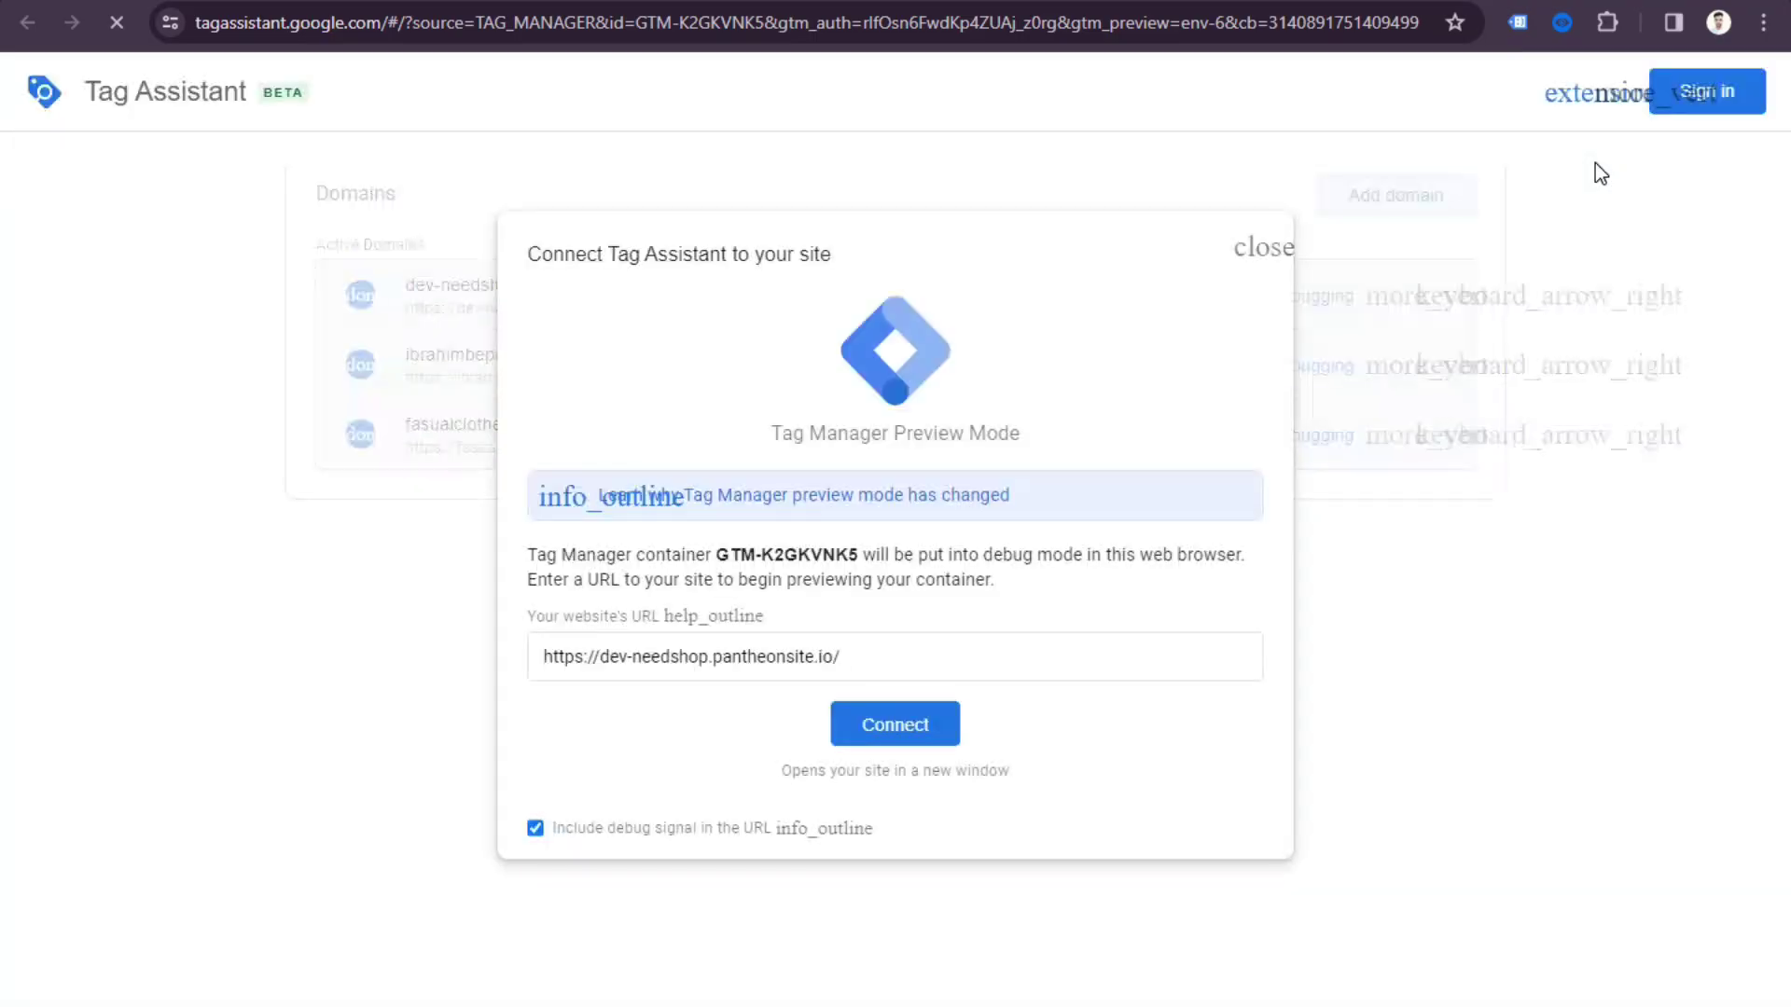
{"action": "left_click", "coordinate": [931, 724]}
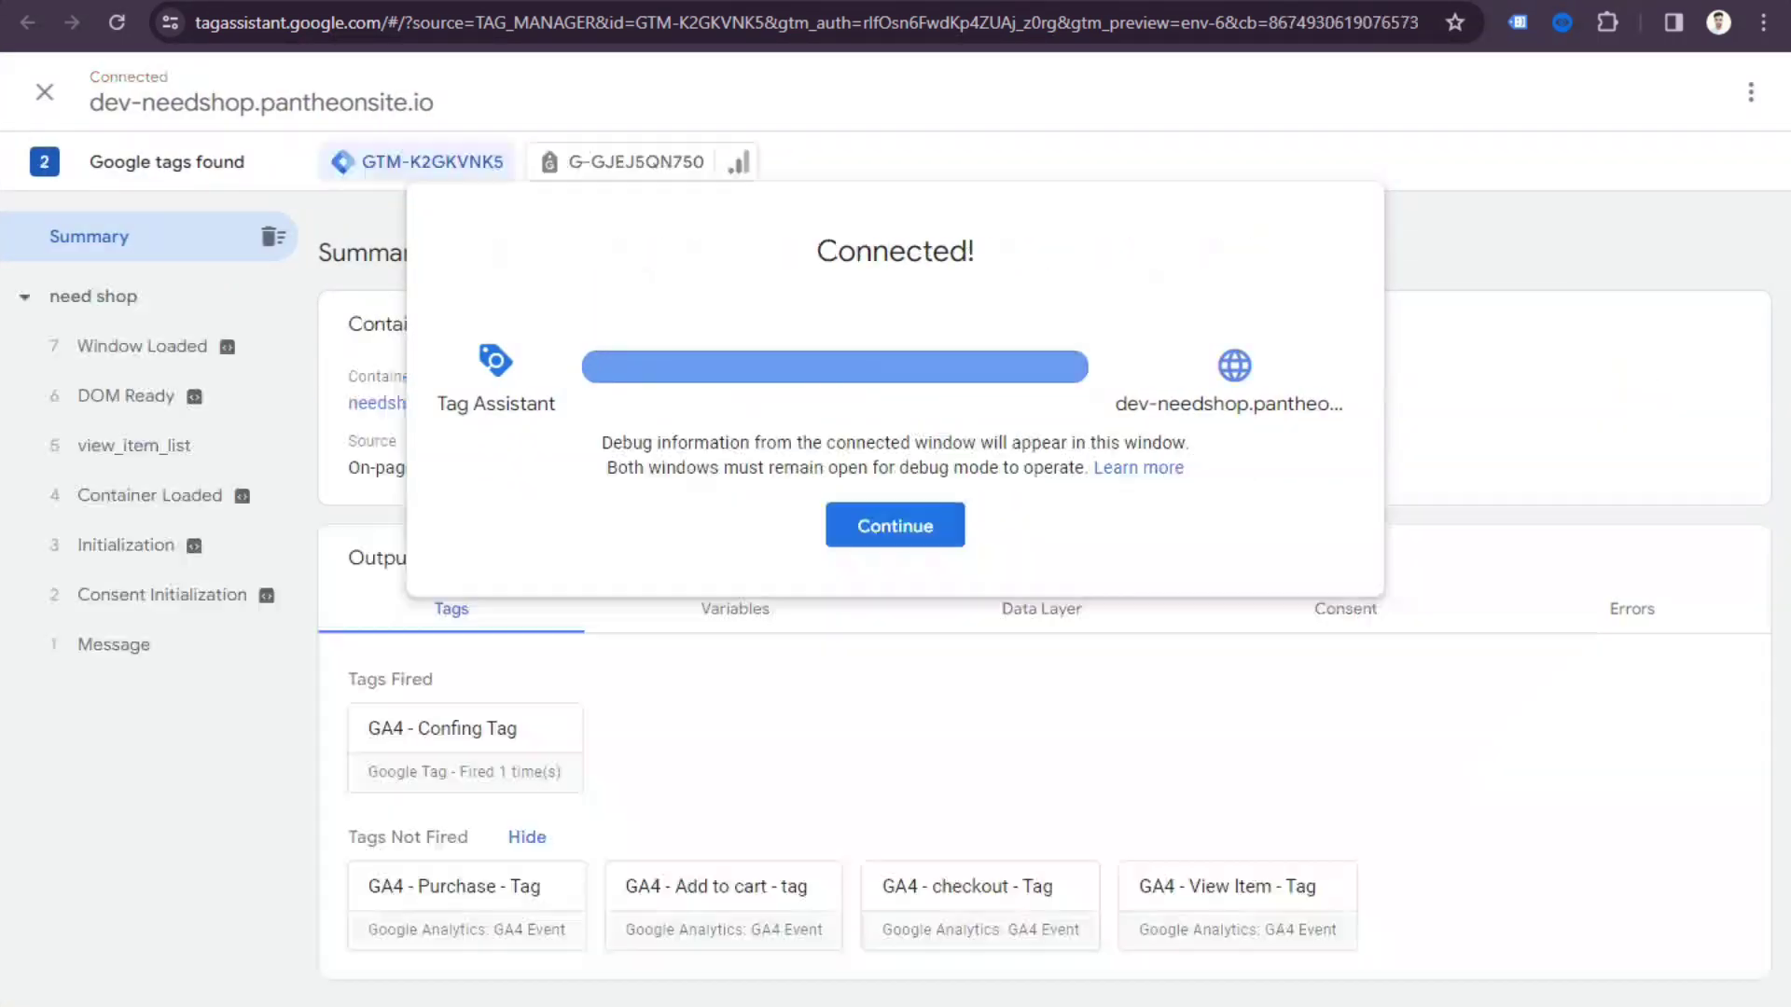
{"action": "left_click", "coordinate": [897, 537]}
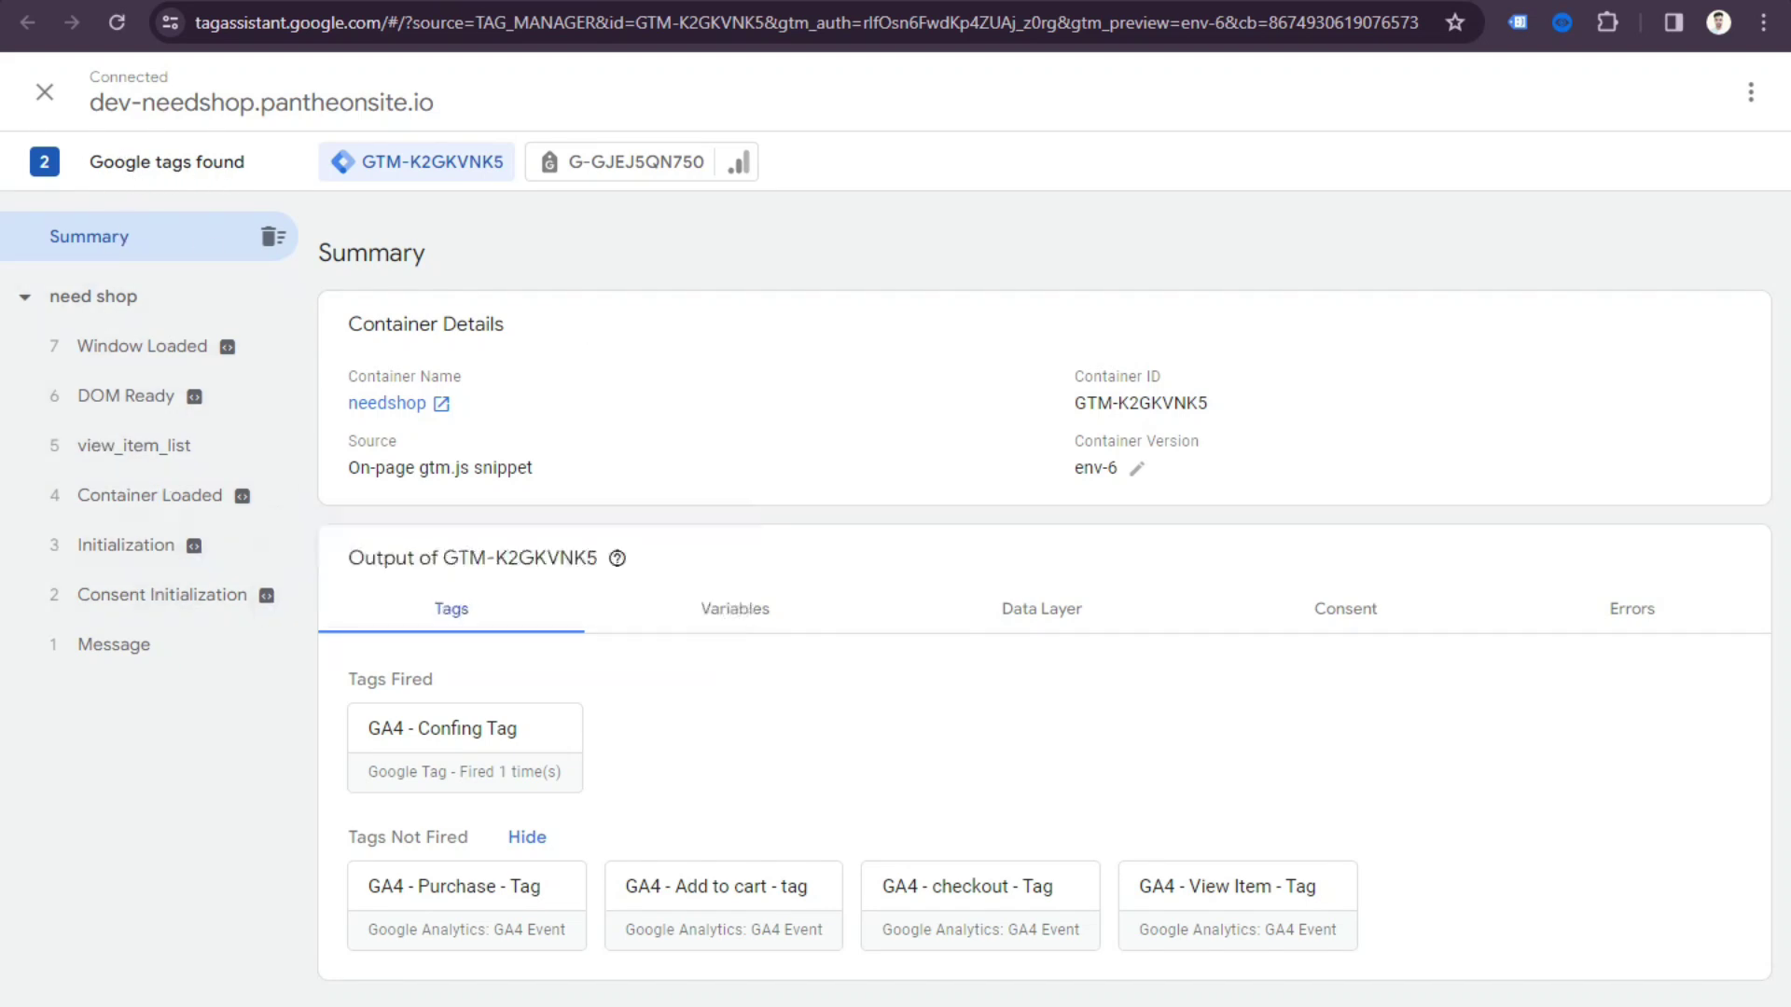
Switch to the connected store site and open the Denim Blue Jeans product from Featured Products.
{"action": "key", "text": "alt+Tab"}
{"action": "scroll", "coordinate": [711, 859], "scroll_direction": "down", "scroll_amount": 14}
{"action": "scroll", "coordinate": [719, 852], "scroll_direction": "up", "scroll_amount": 3}
{"action": "left_click", "coordinate": [418, 408]}
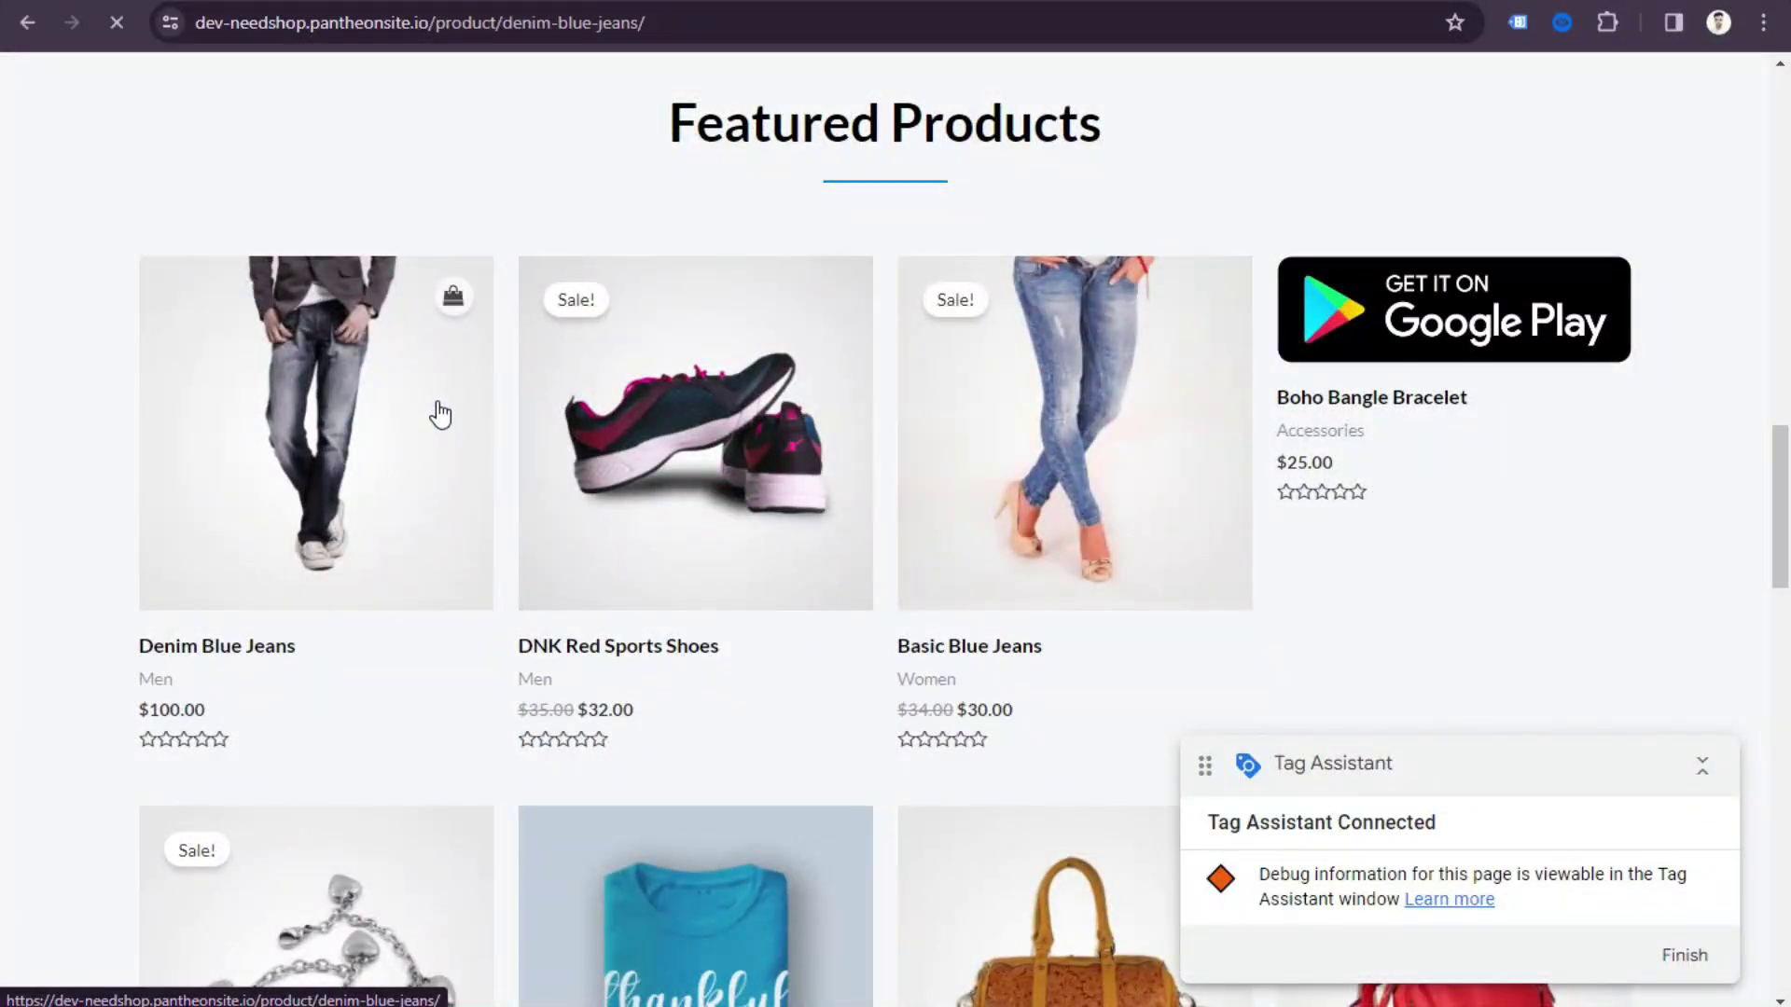
Return to Tag Assistant and open the product page's view_item event to check which tags fired.
{"action": "key", "text": "alt+Tab"}
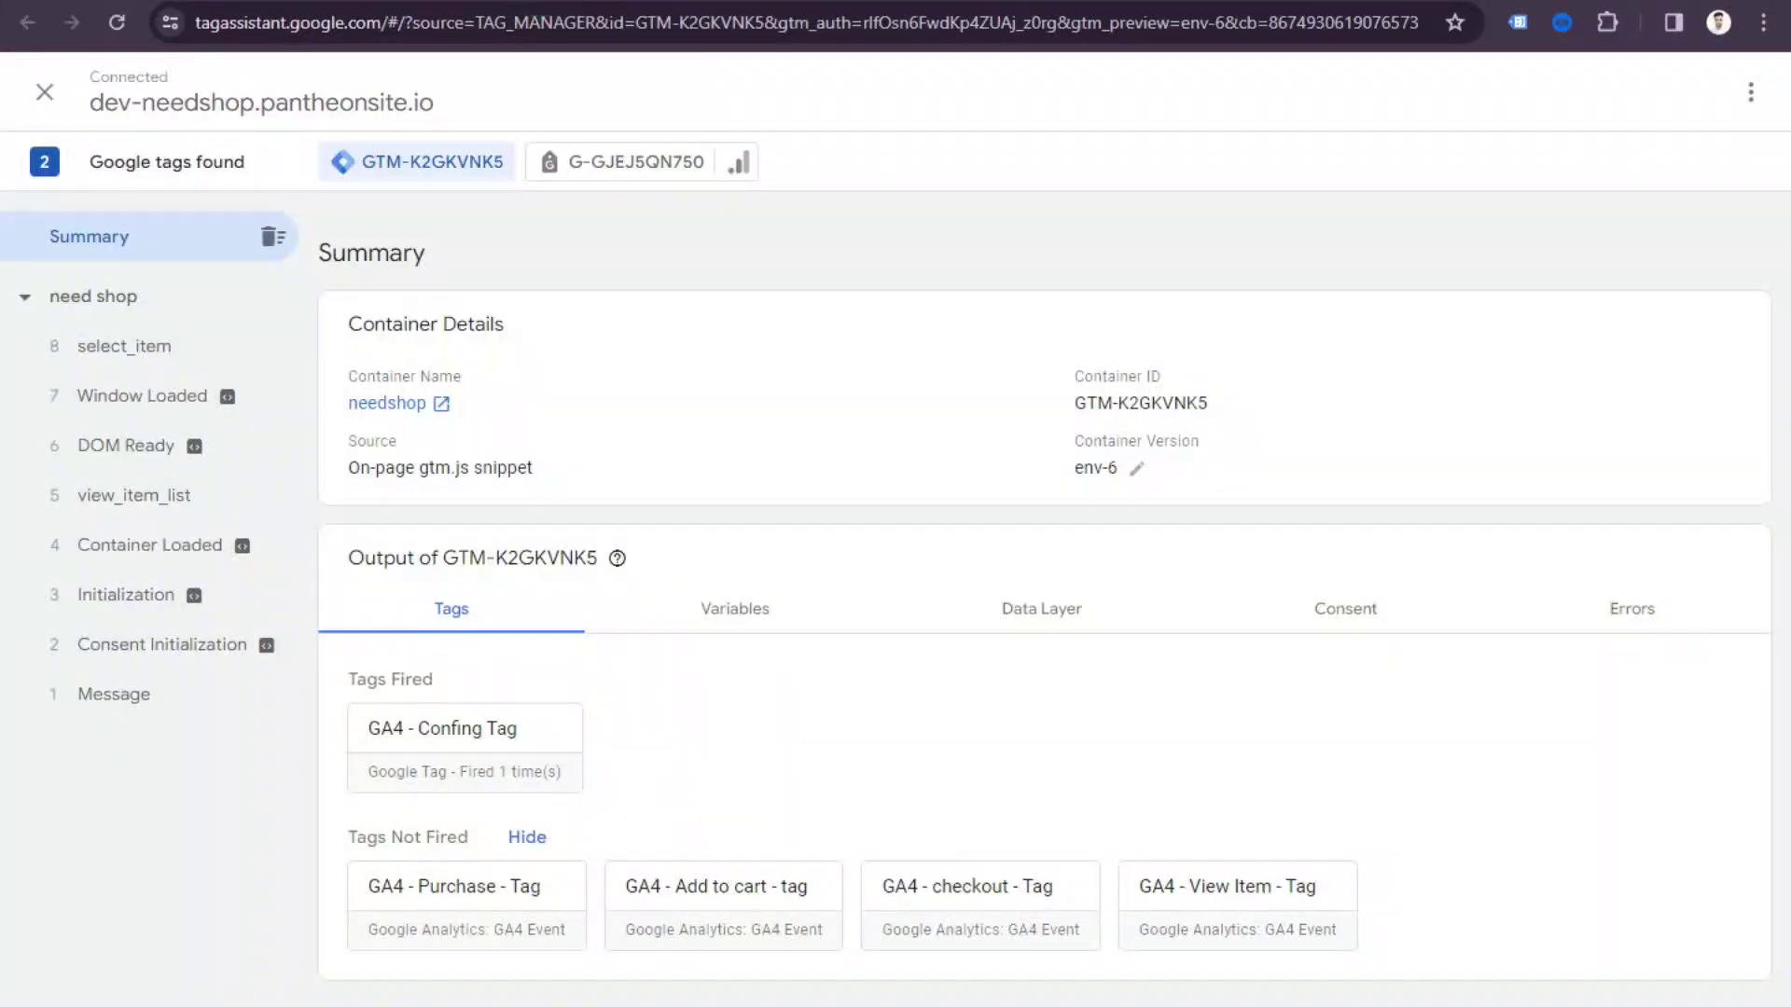
{"action": "key", "text": "alt+Tab"}
{"action": "key", "text": "alt+Tab"}
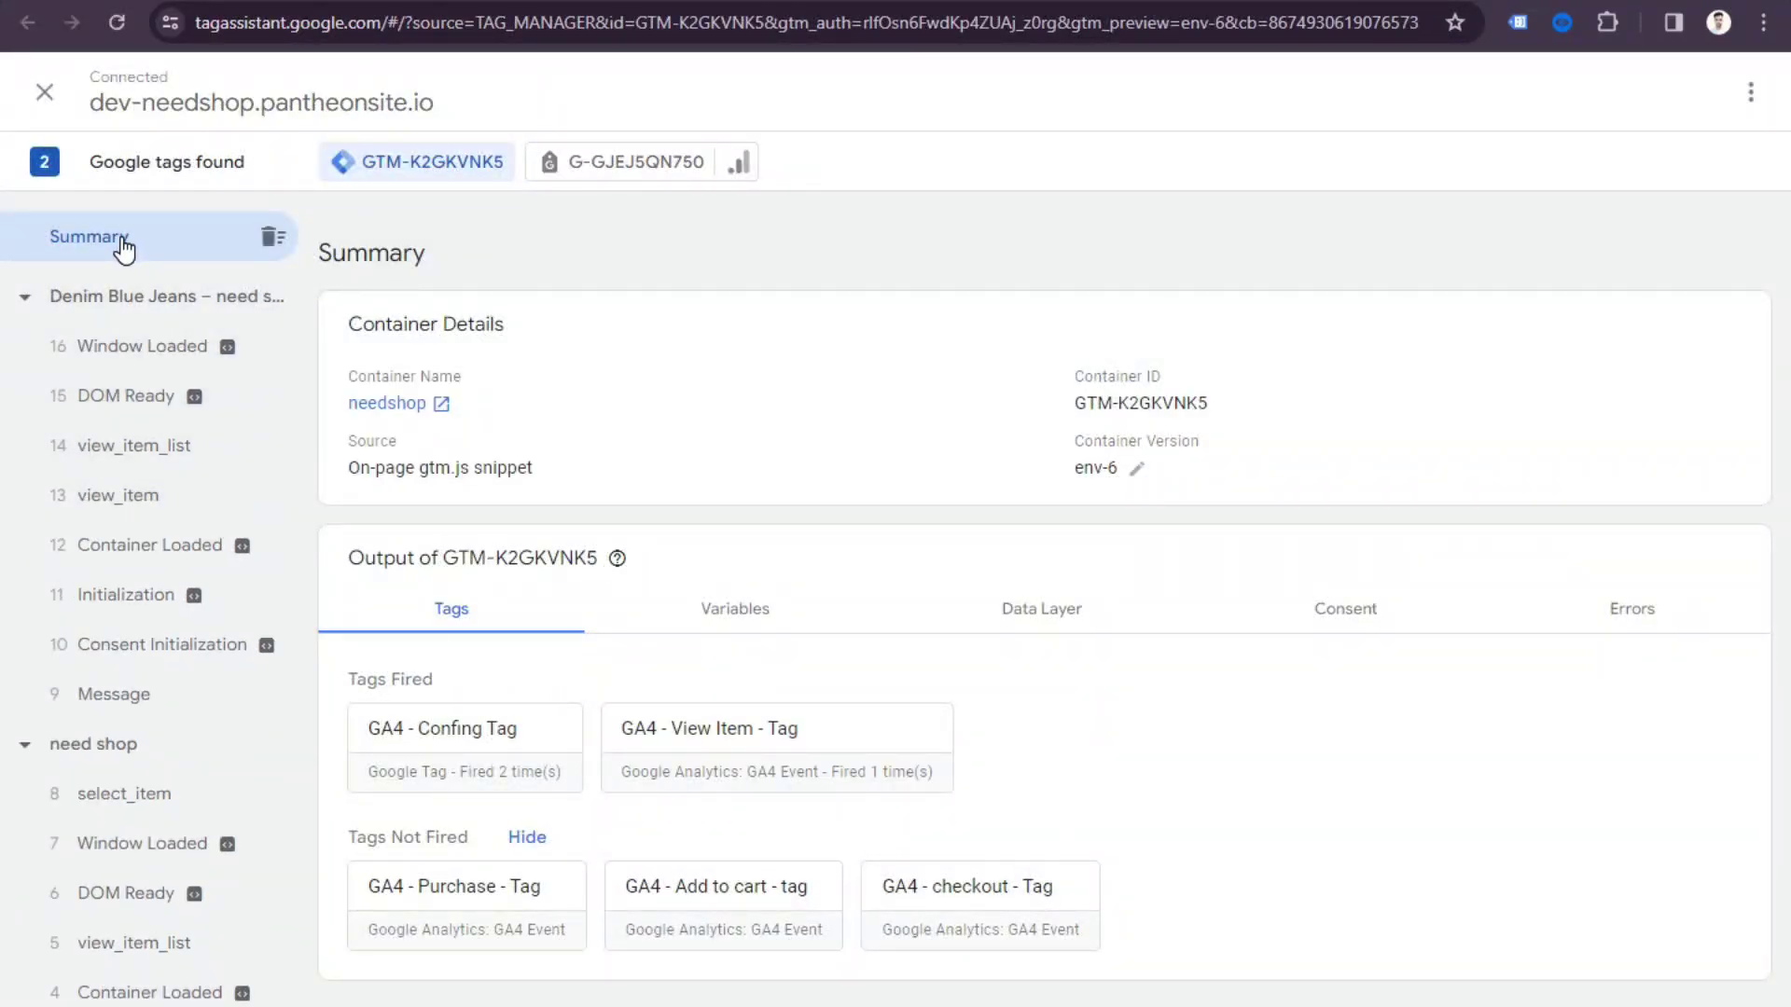
{"action": "left_click", "coordinate": [140, 503]}
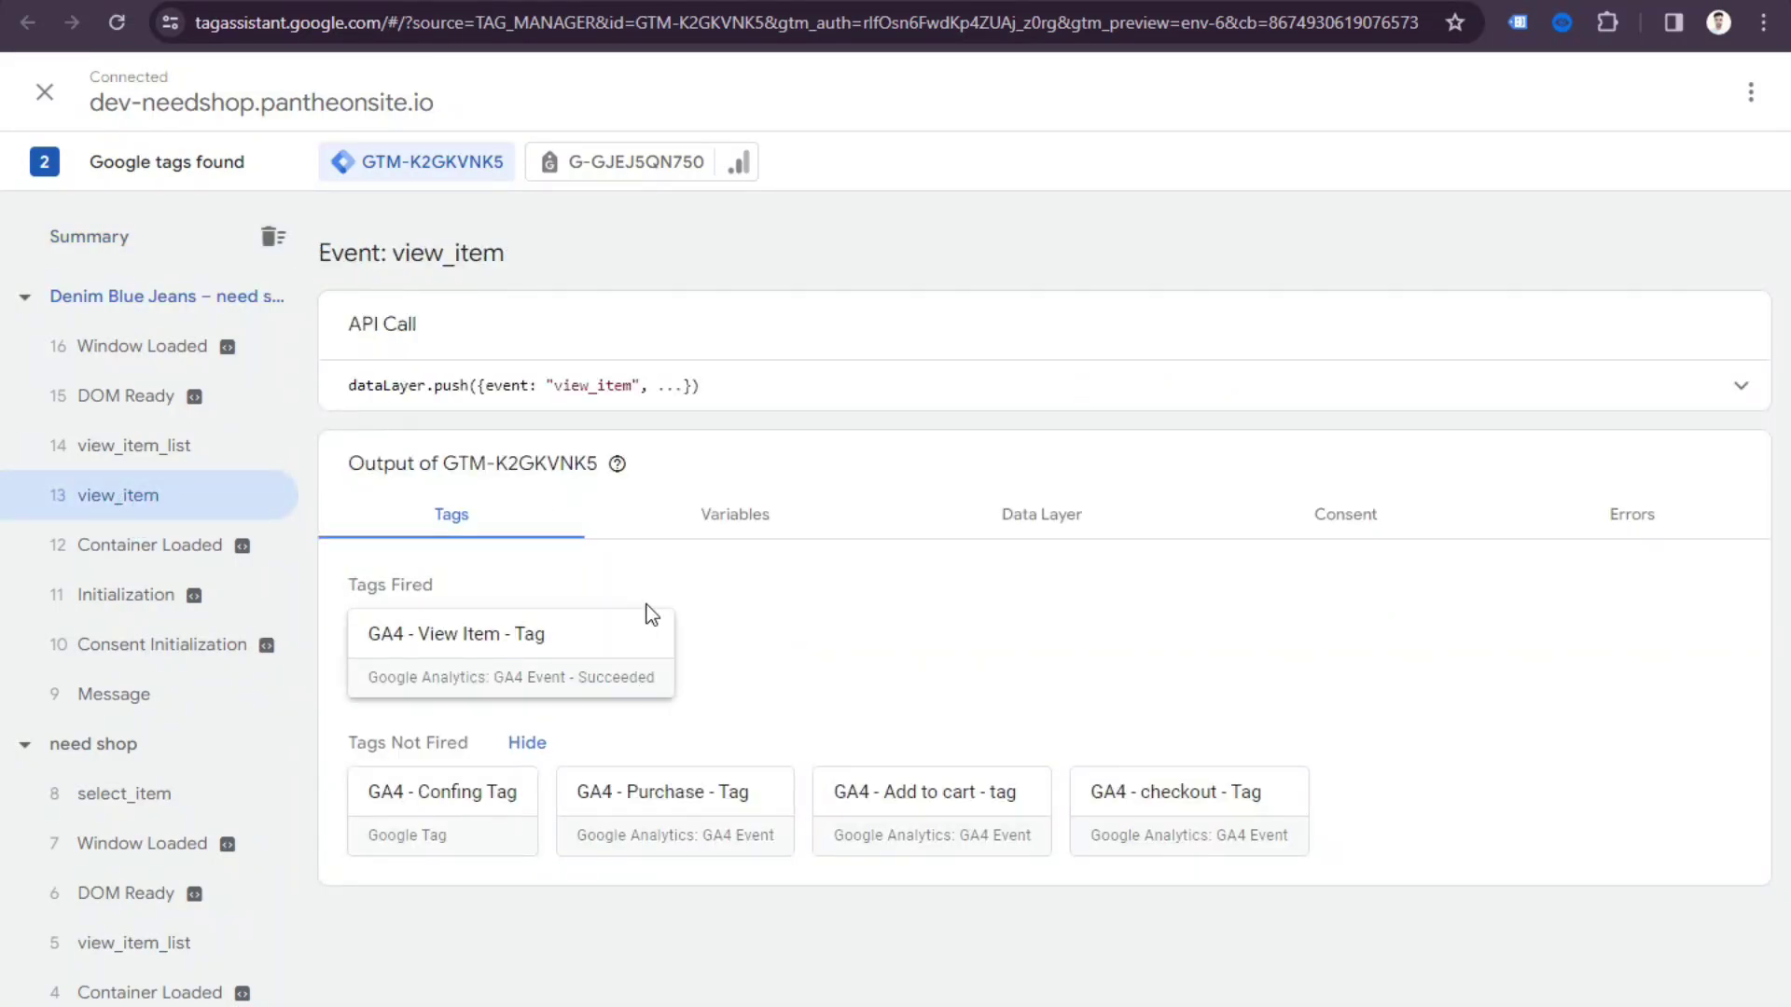
Review the view_item event's variable values and compare them with the Denim Blue Jeans product page.
{"action": "left_click", "coordinate": [743, 524]}
{"action": "scroll", "coordinate": [797, 499], "scroll_direction": "down", "scroll_amount": 4}
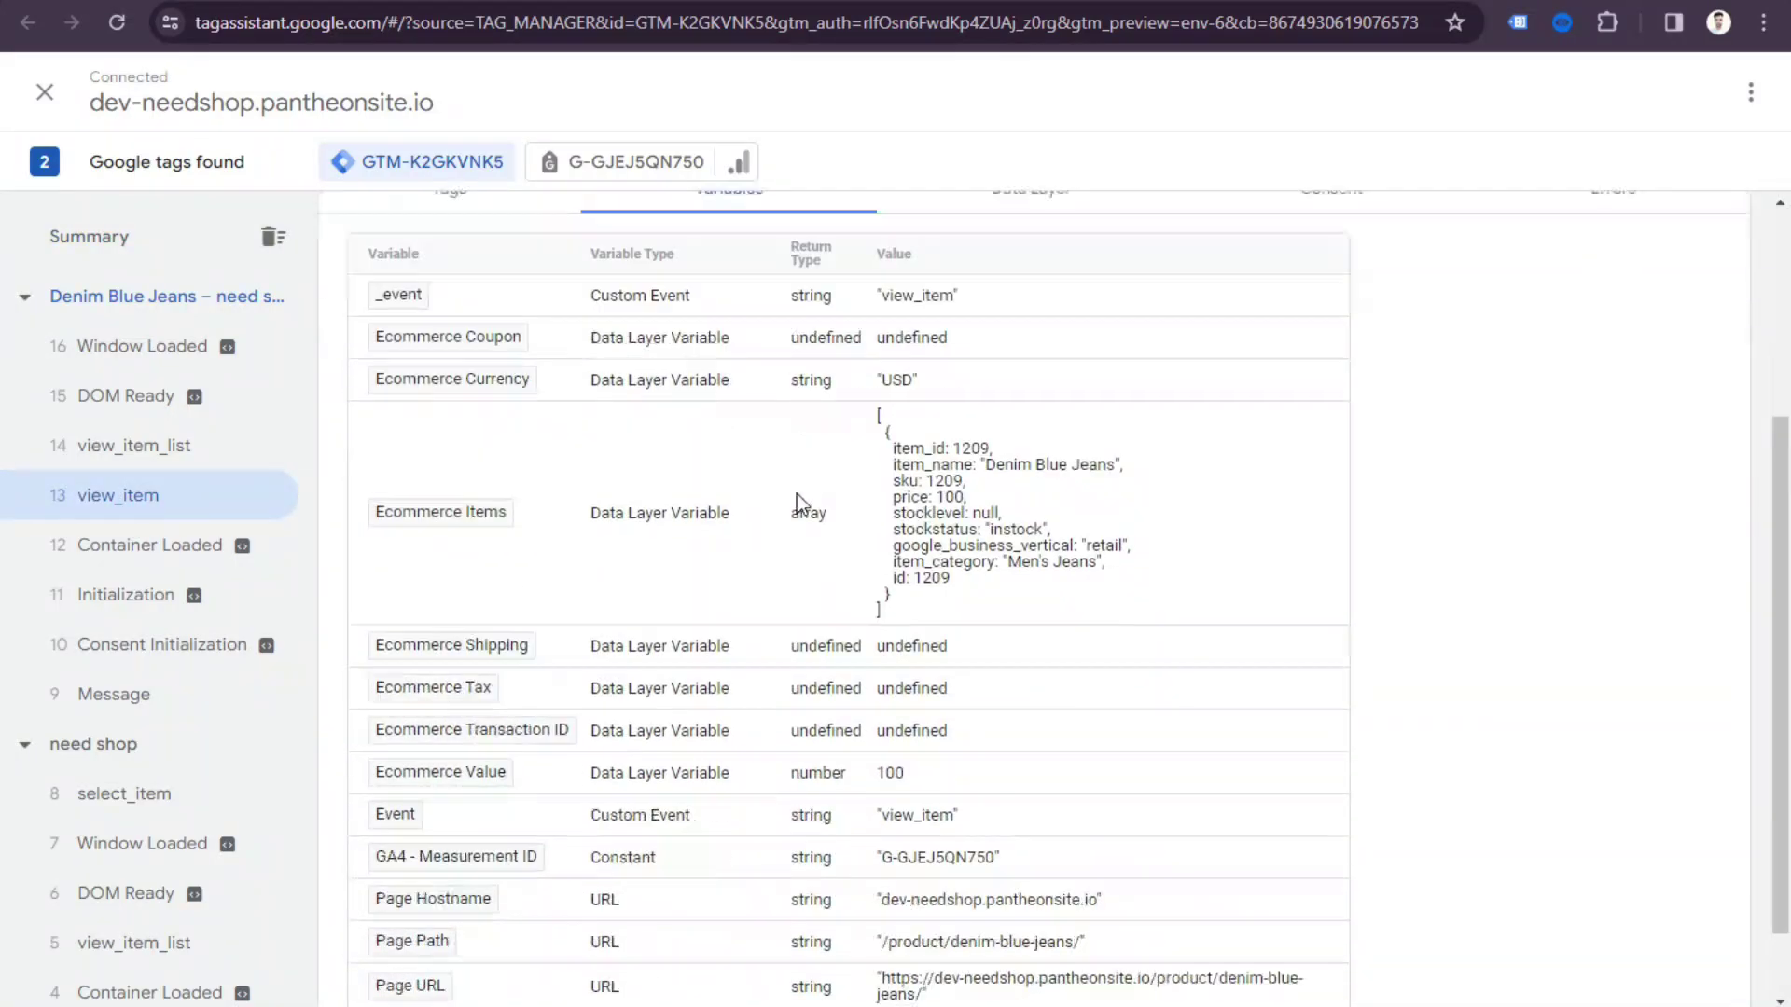
{"action": "scroll", "coordinate": [741, 587], "scroll_direction": "up", "scroll_amount": 2}
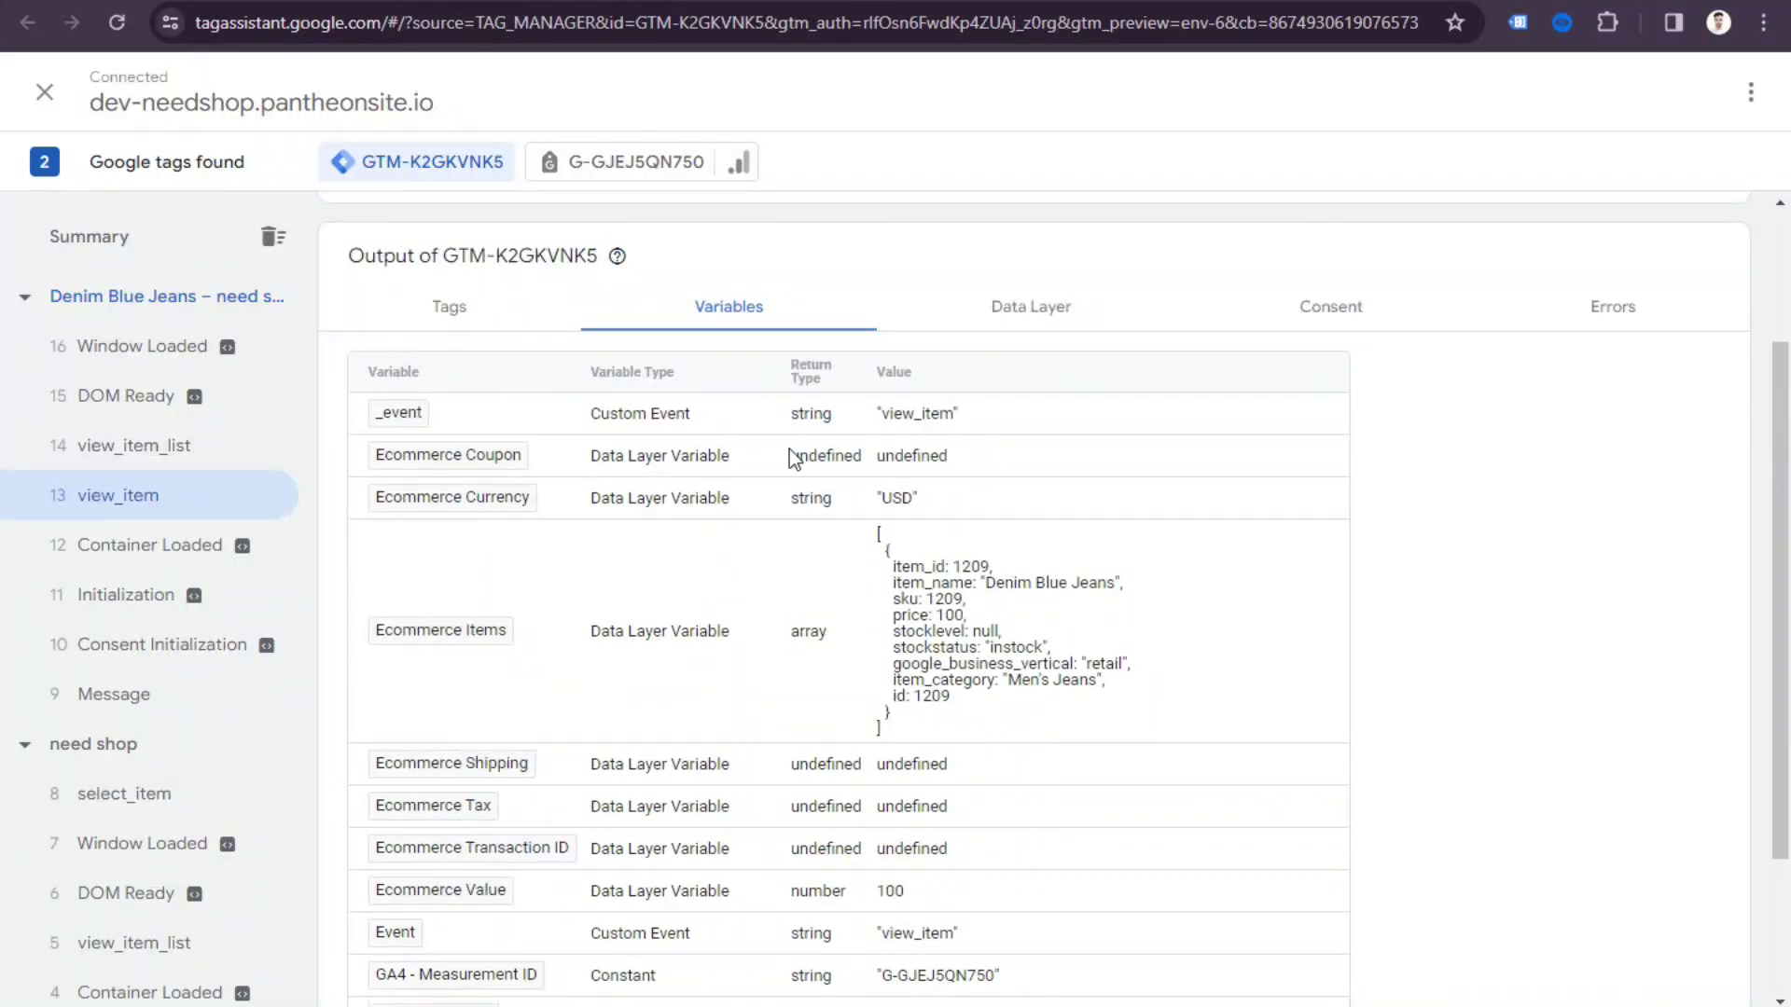
{"action": "scroll", "coordinate": [791, 458], "scroll_direction": "down", "scroll_amount": 2}
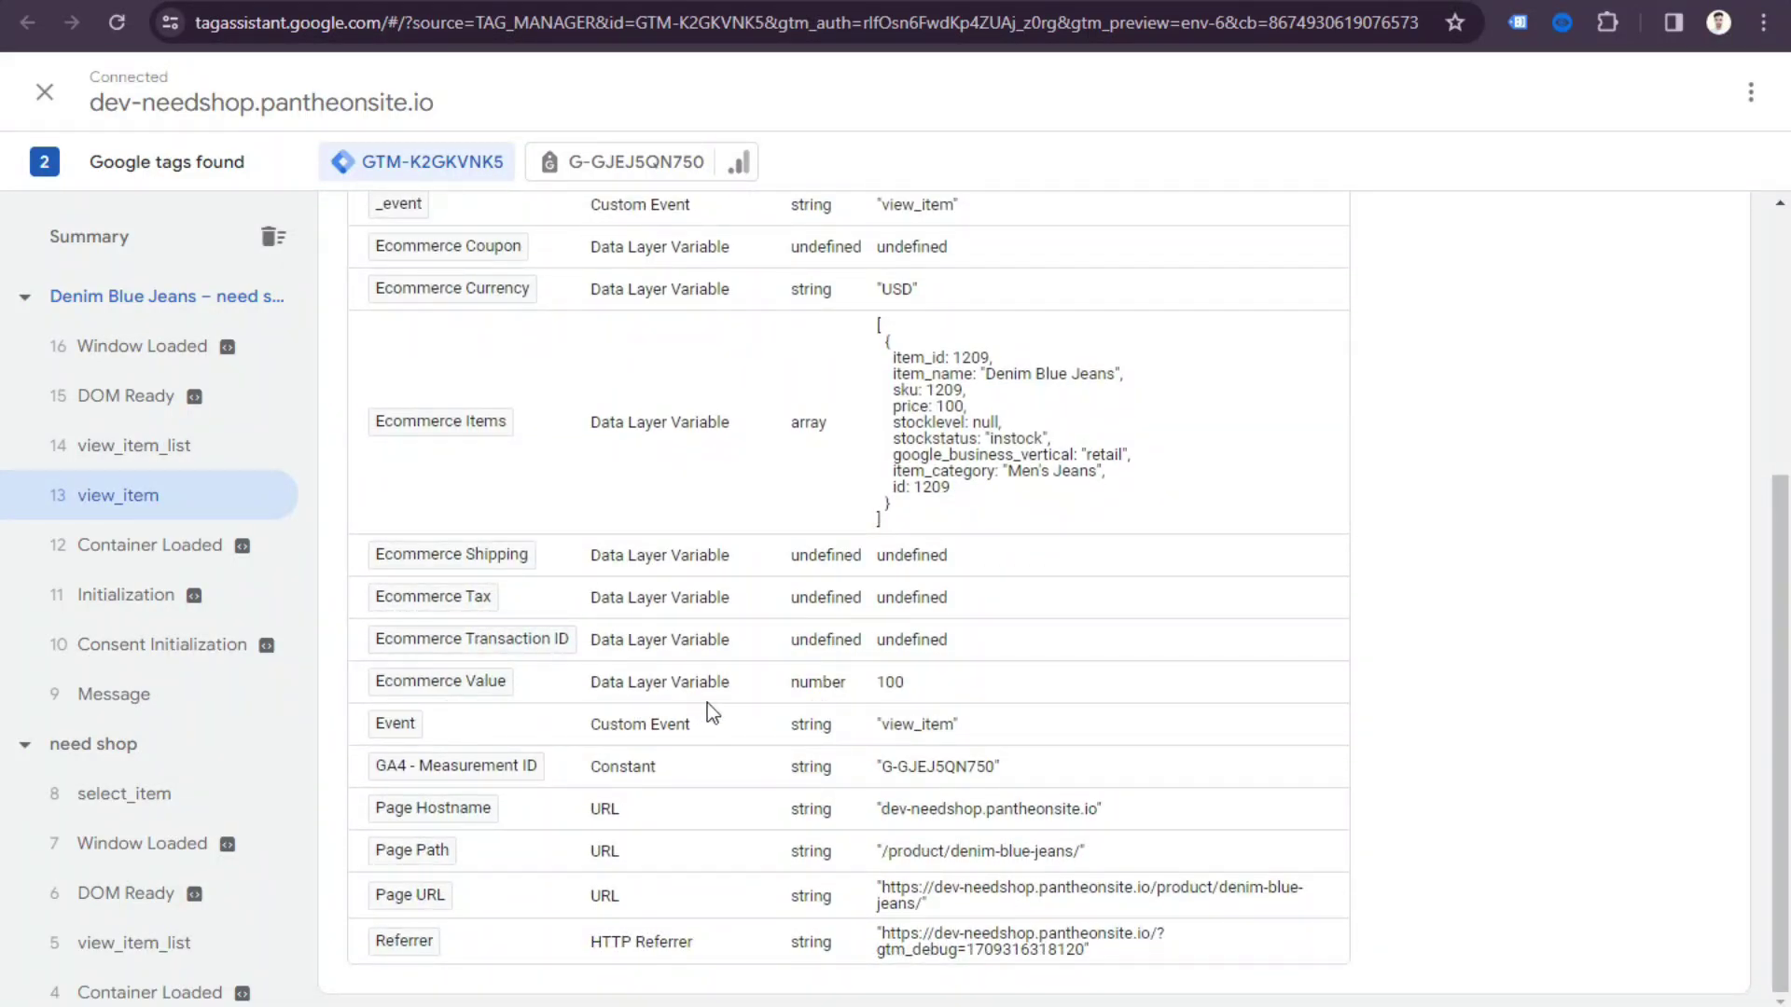
{"action": "key", "text": "alt+Tab"}
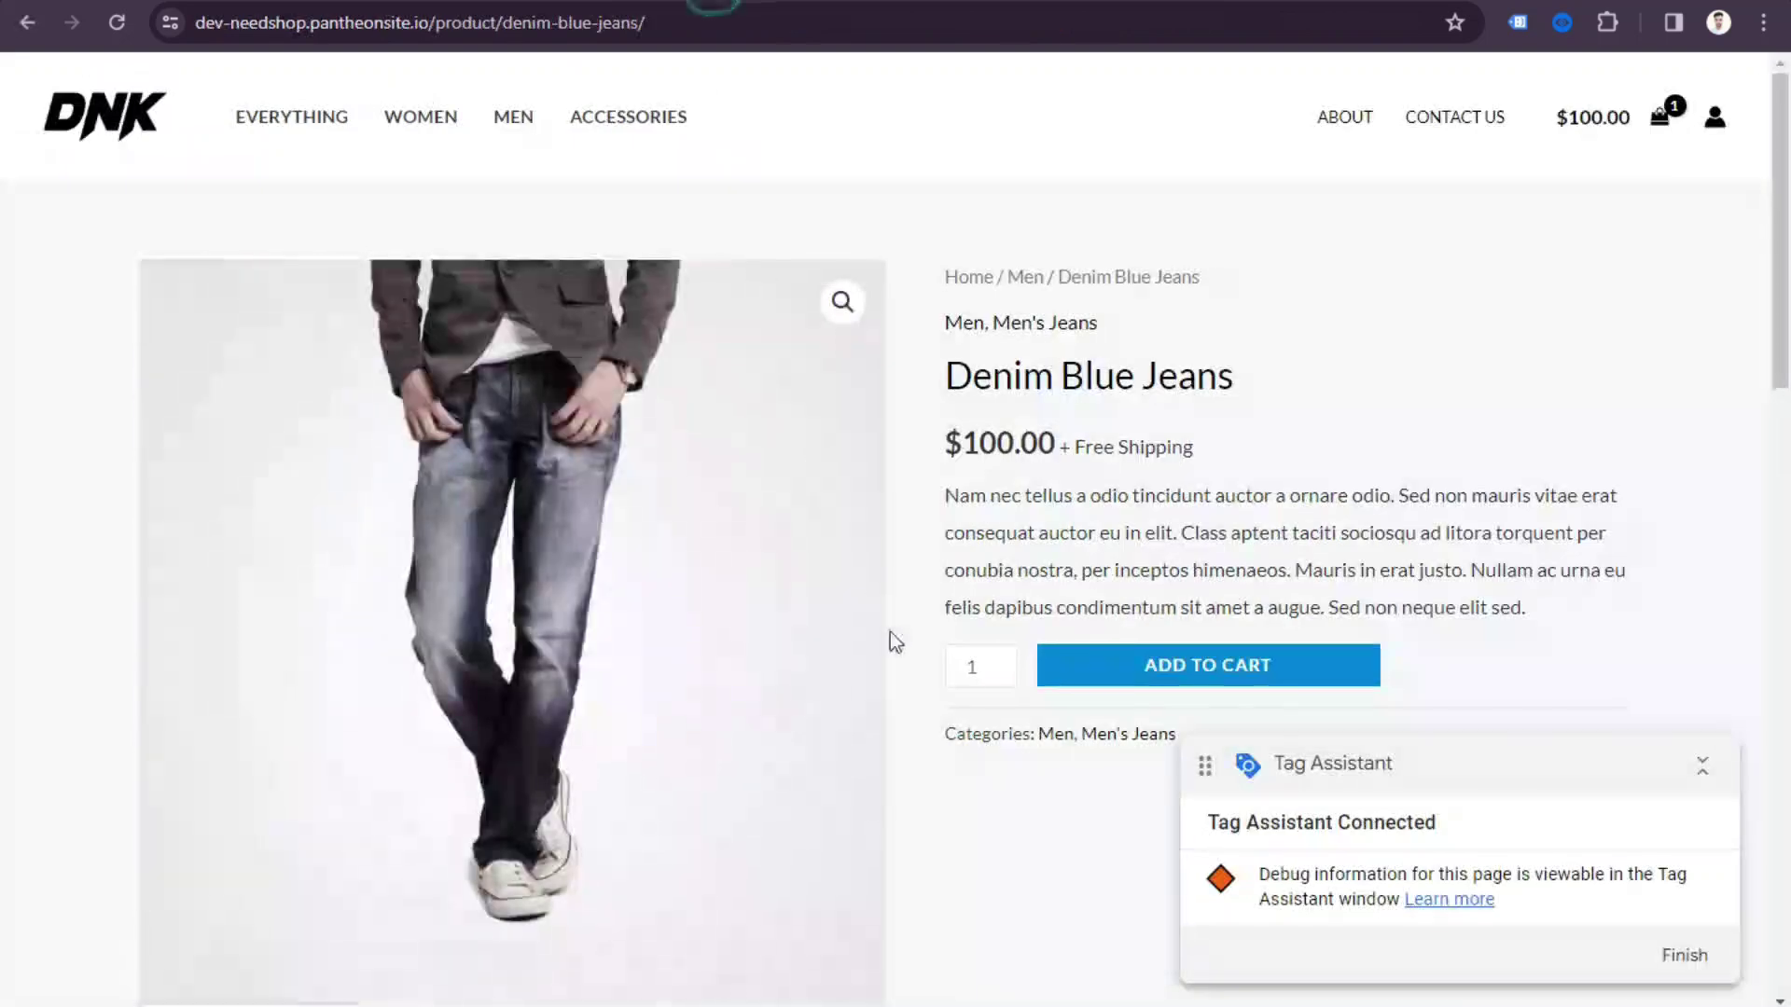
{"action": "key", "text": "alt+Tab"}
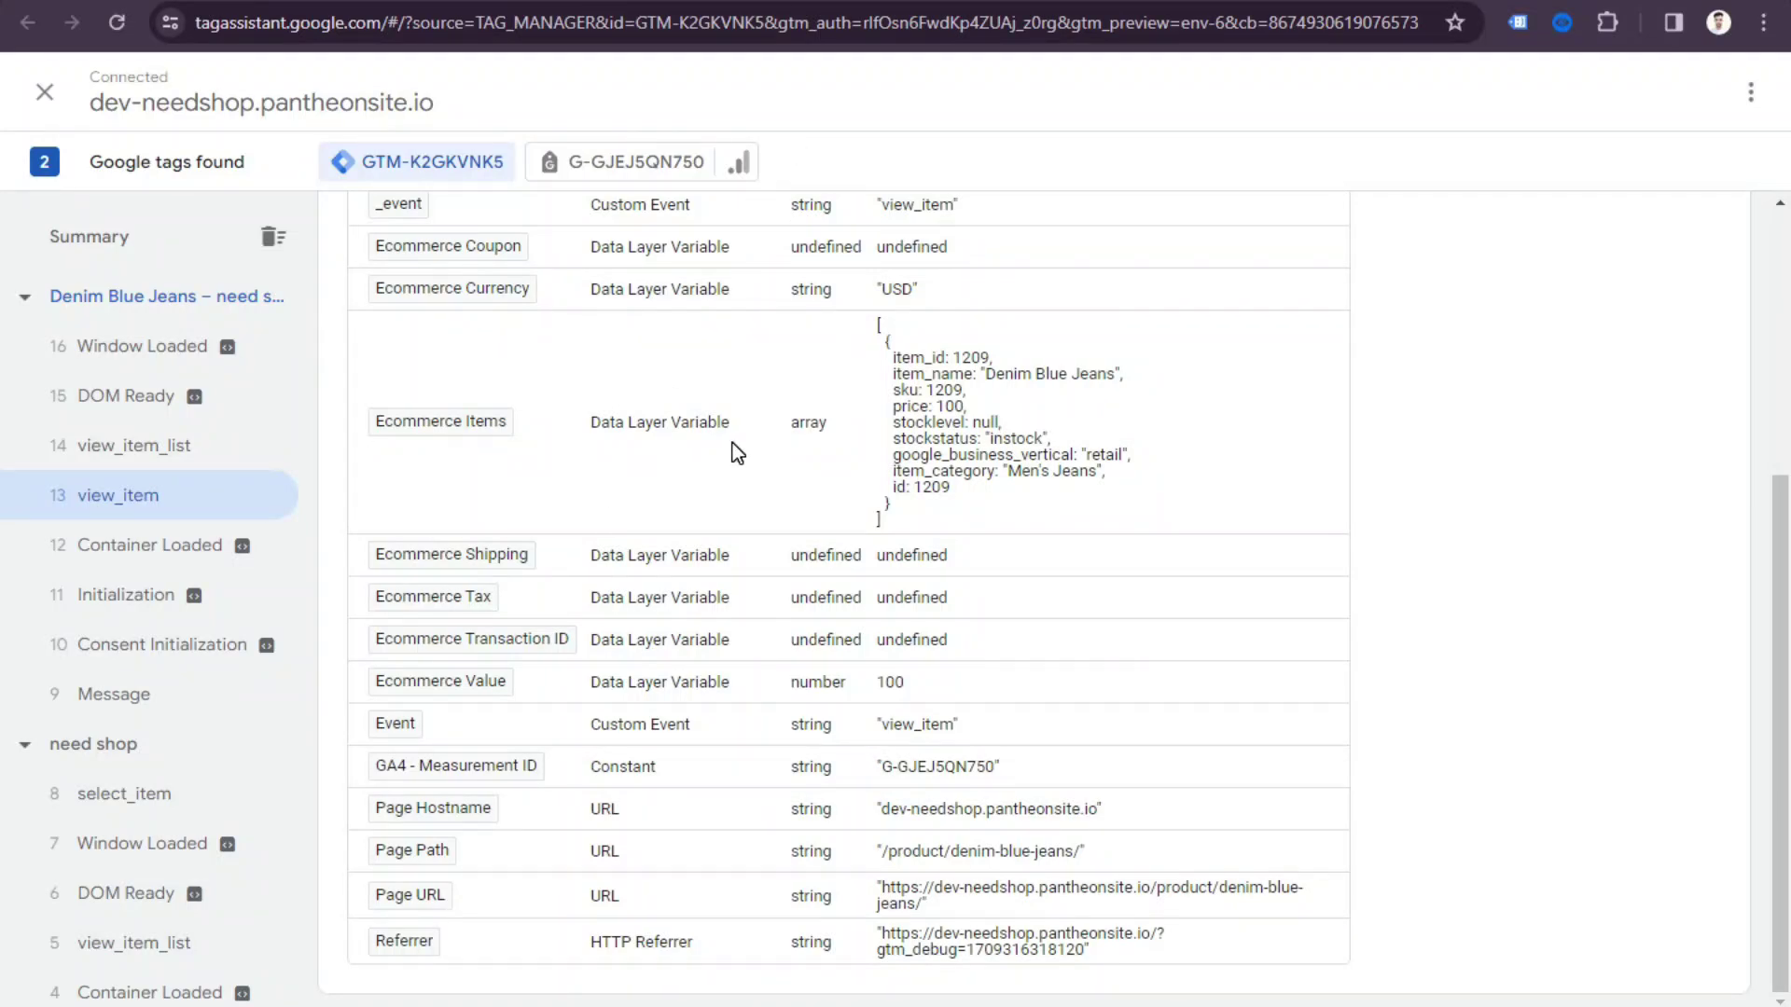
Switch to Google Analytics and open DebugView from the needshop property's admin settings.
{"action": "key", "text": "alt+Tab"}
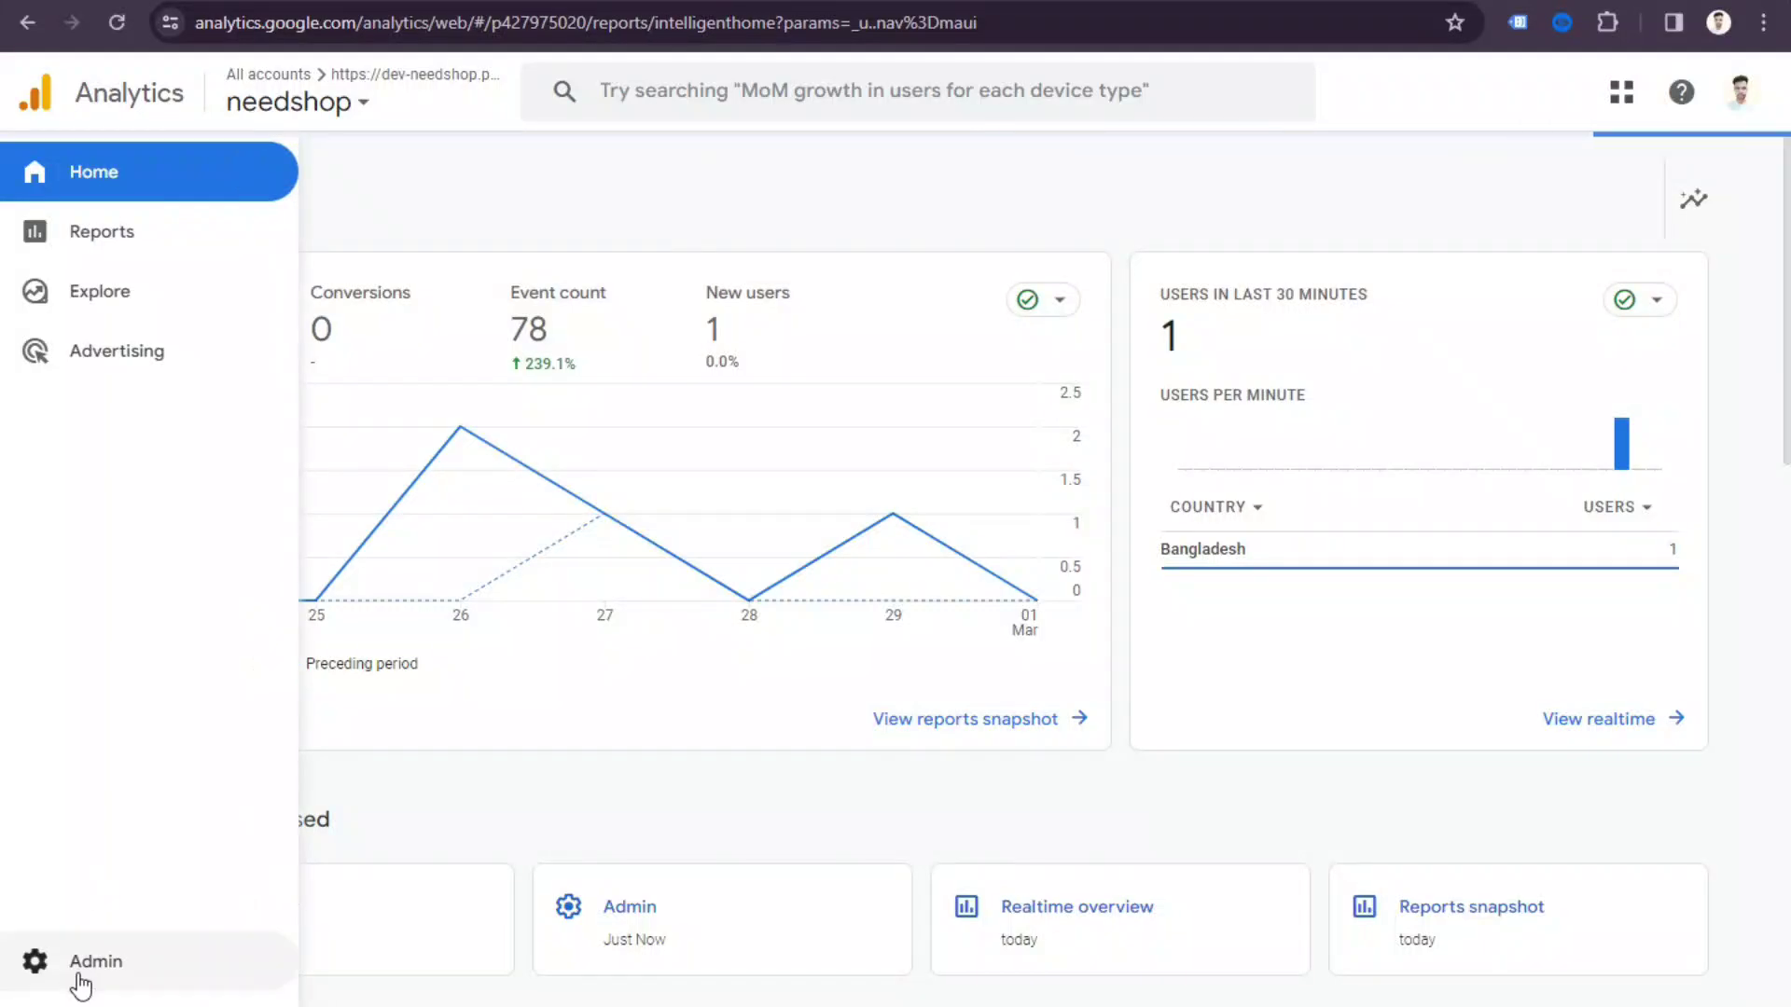
{"action": "left_click", "coordinate": [70, 970]}
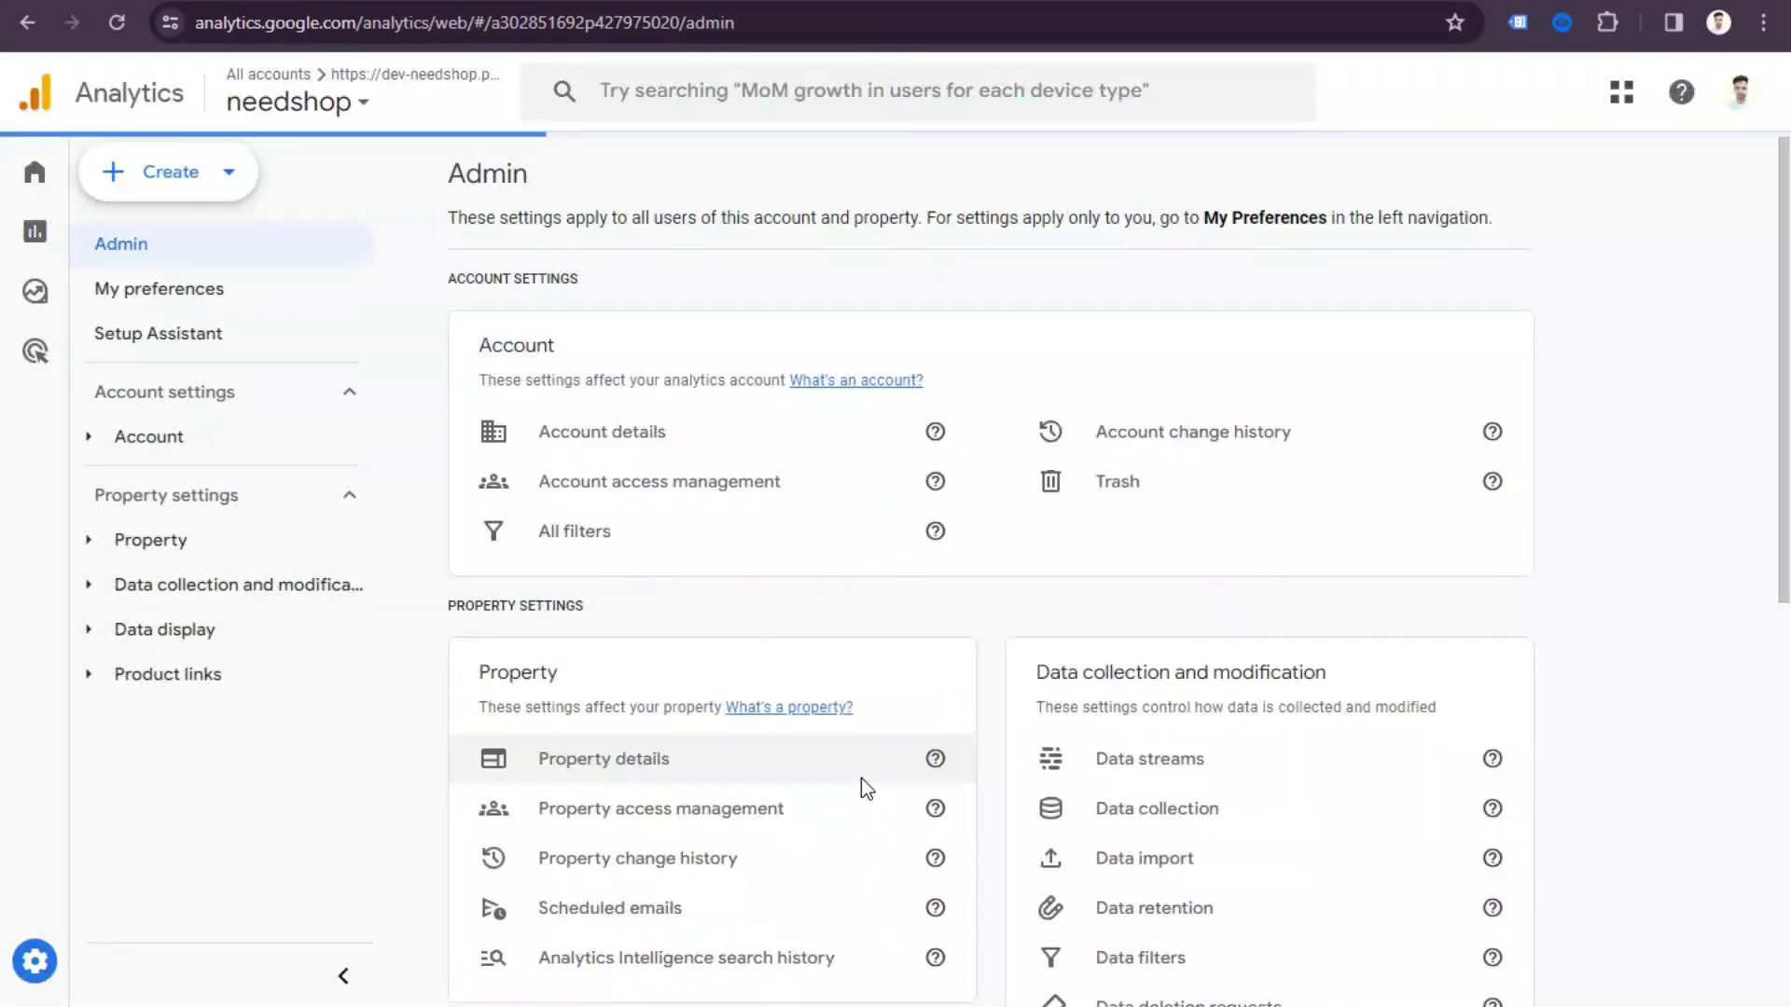
{"action": "scroll", "coordinate": [793, 821], "scroll_direction": "down", "scroll_amount": 6}
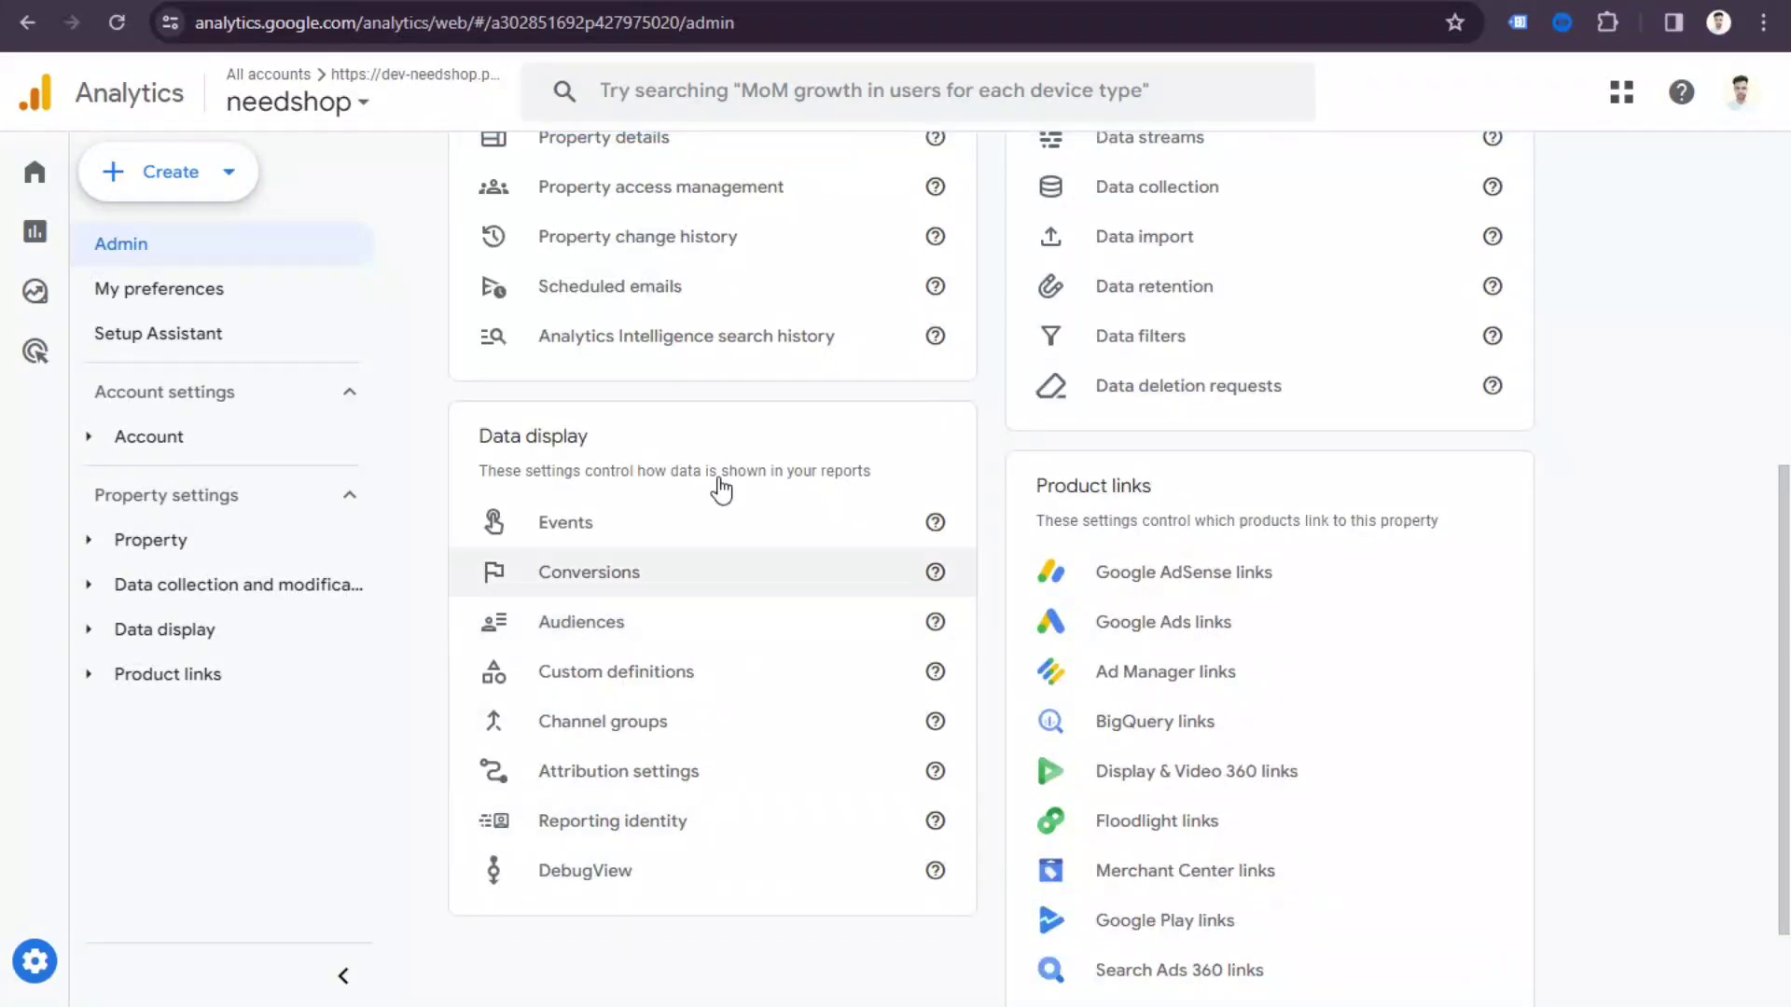
{"action": "scroll", "coordinate": [800, 734], "scroll_direction": "up", "scroll_amount": 6}
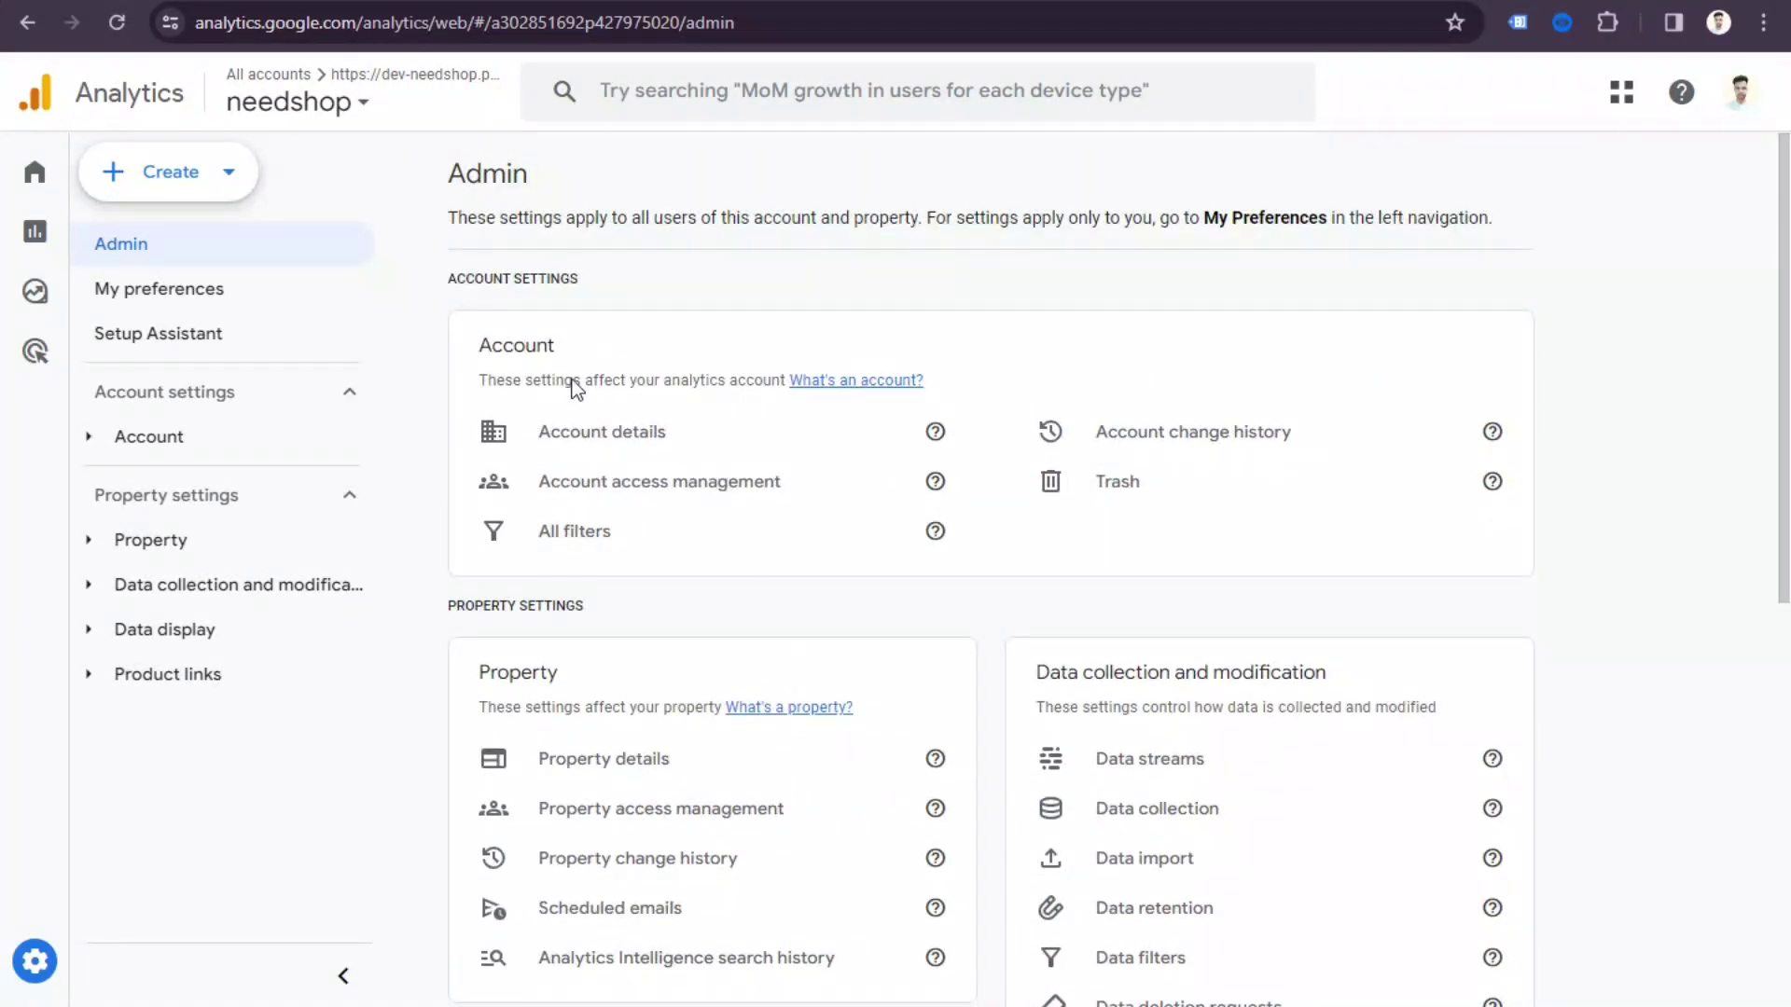
{"action": "scroll", "coordinate": [903, 881], "scroll_direction": "down", "scroll_amount": 4}
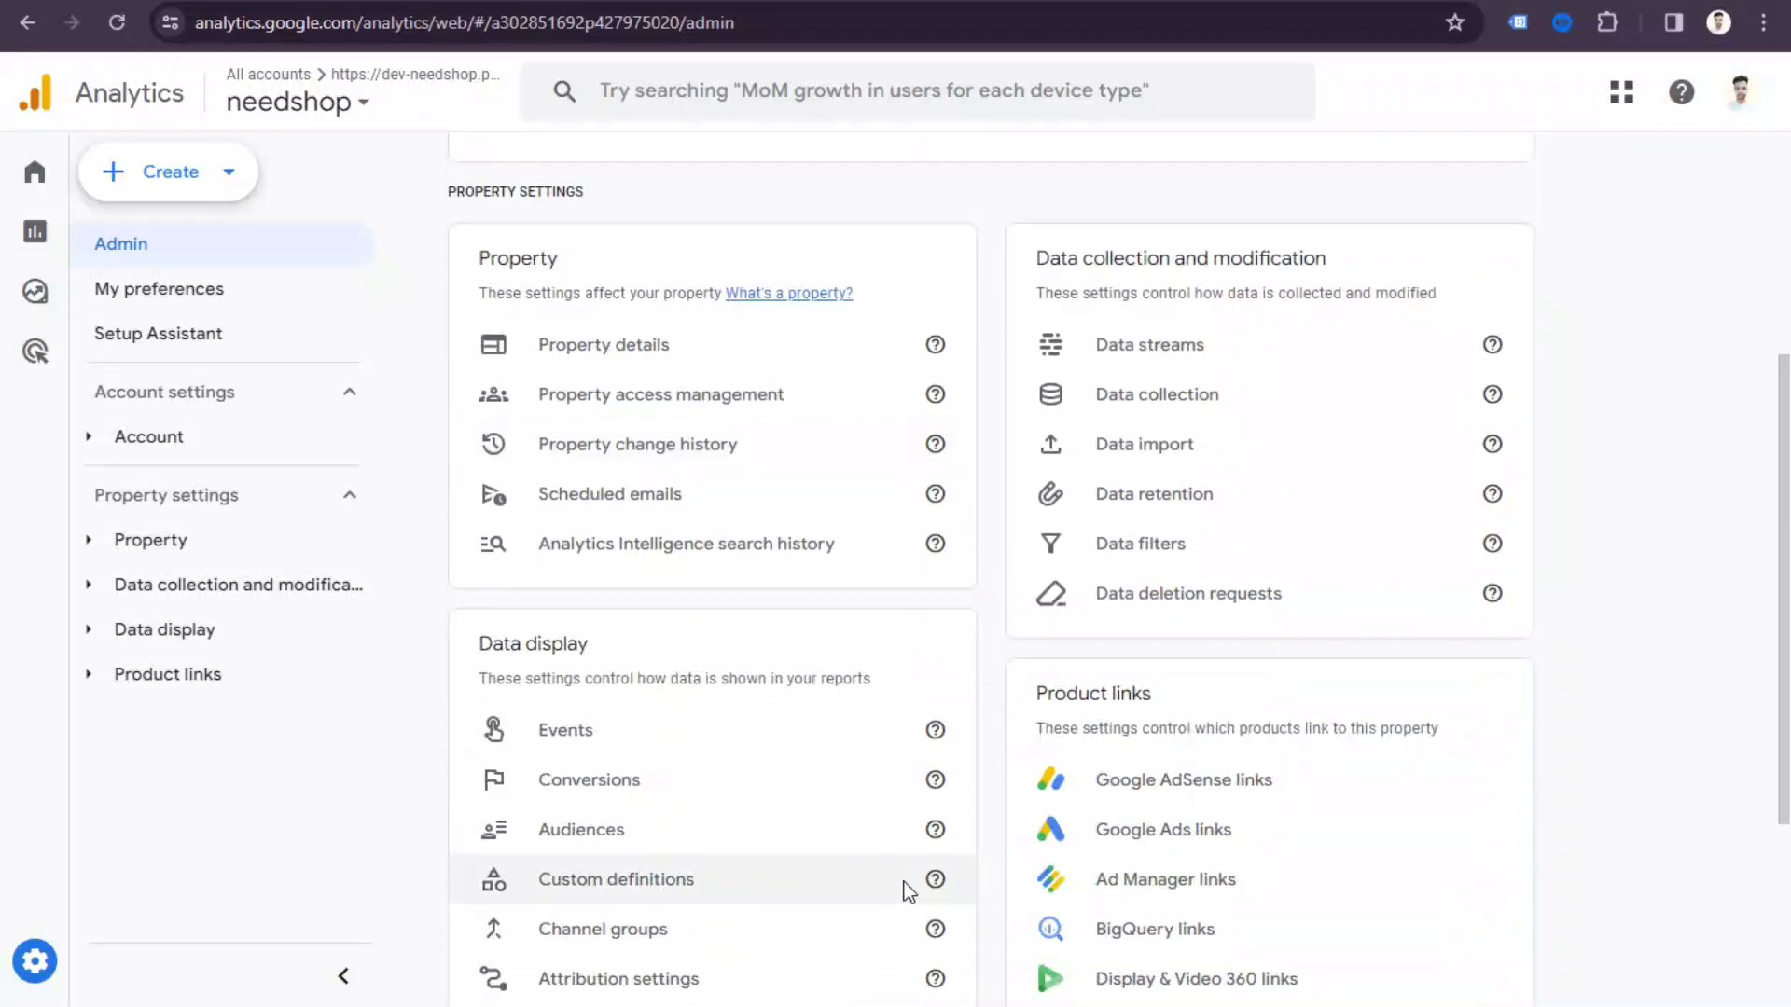
{"action": "scroll", "coordinate": [801, 571], "scroll_direction": "down", "scroll_amount": 3}
{"action": "left_click", "coordinate": [625, 747]}
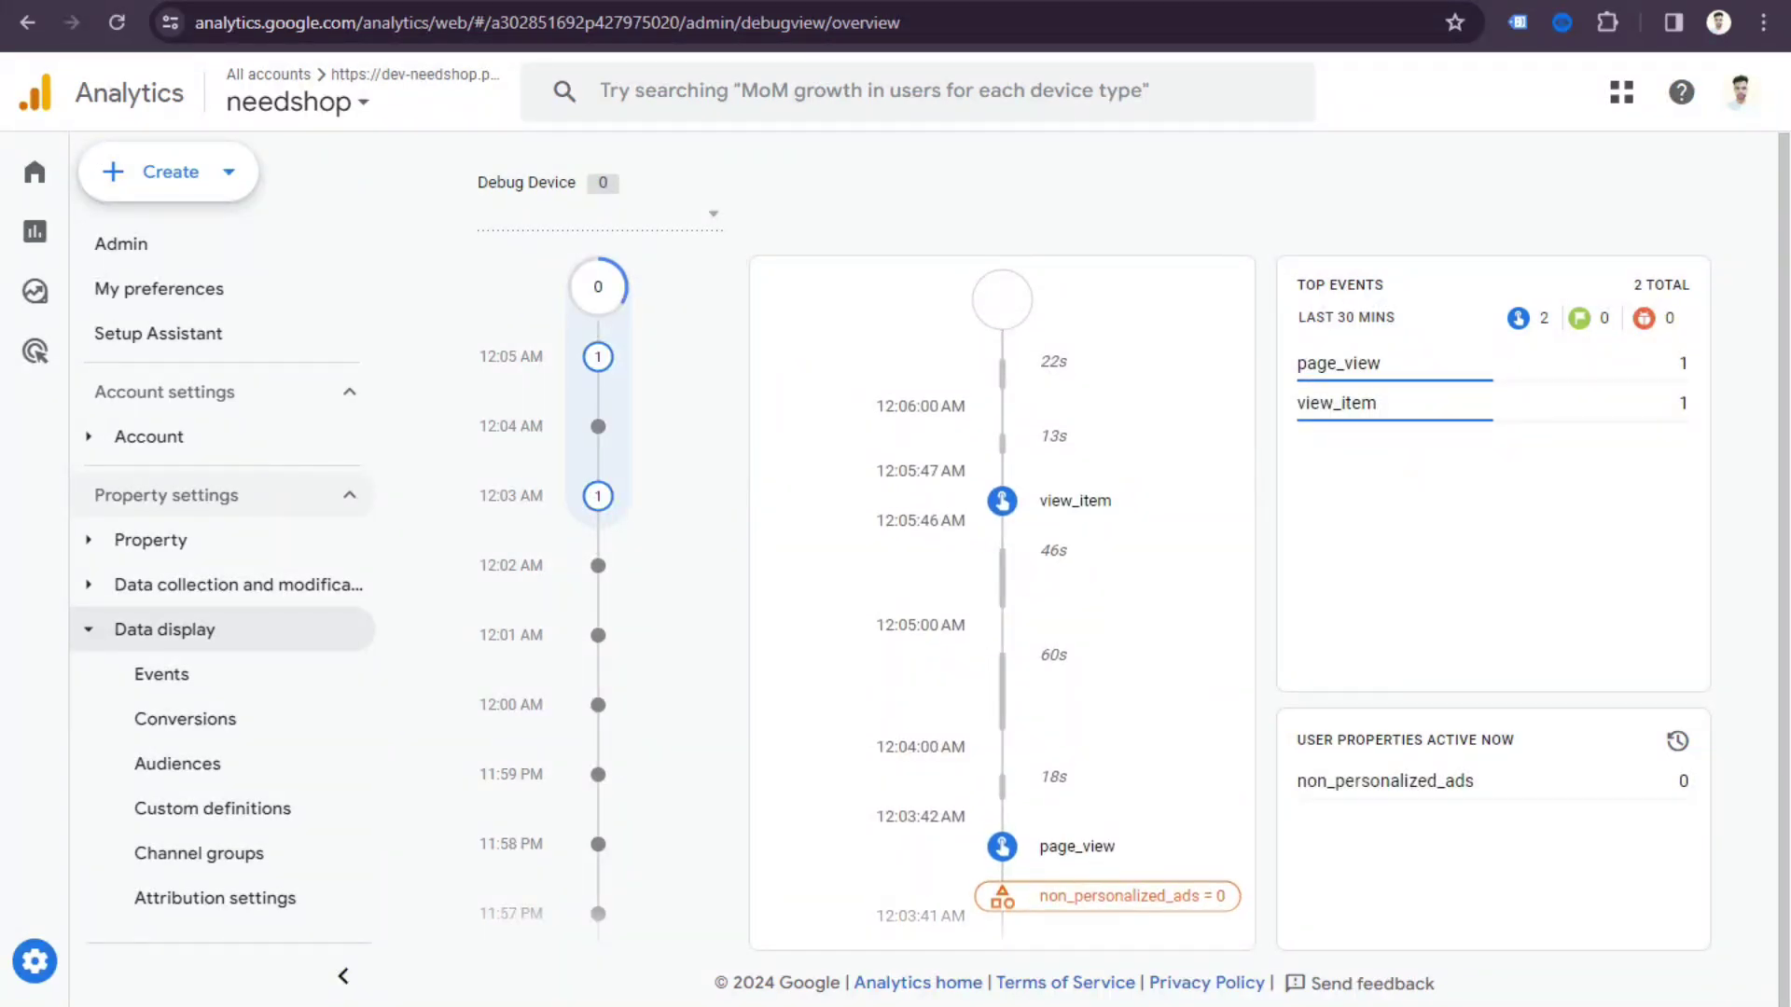
Open the view_item event in the DebugView timeline, examine its parameters including currency, and close its details.
{"action": "key", "text": "alt+Tab"}
{"action": "key", "text": "alt+Tab"}
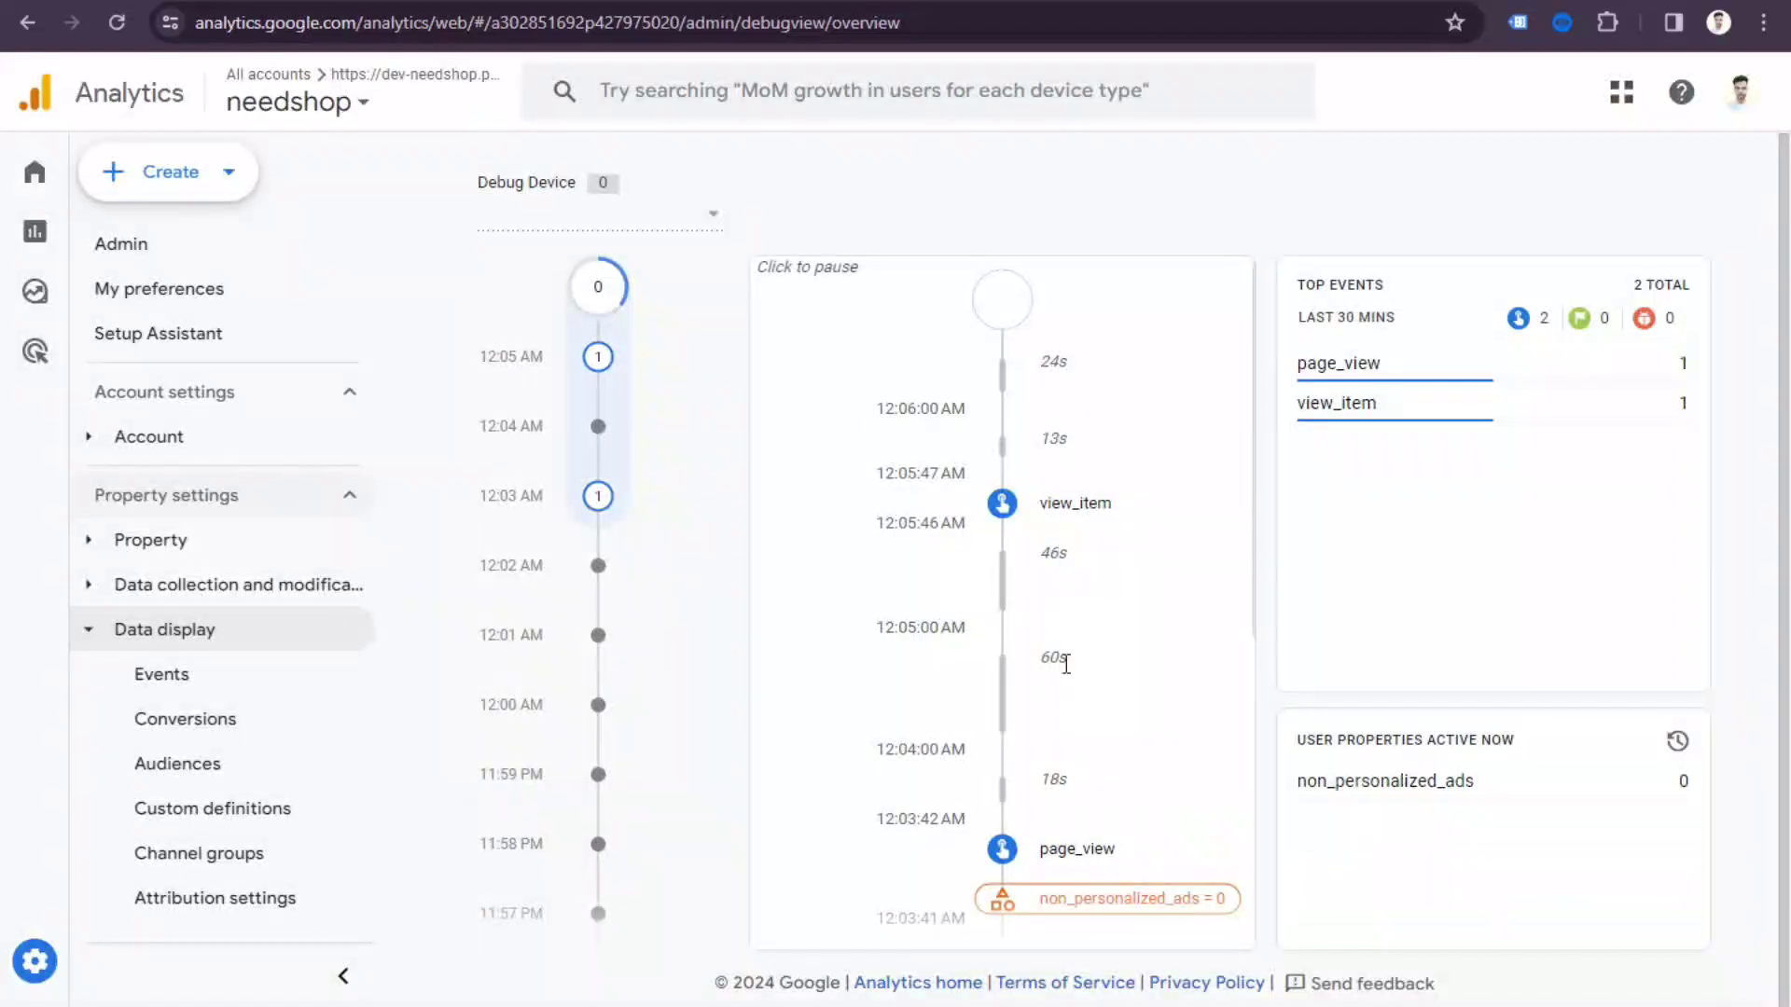
{"action": "left_click", "coordinate": [999, 506]}
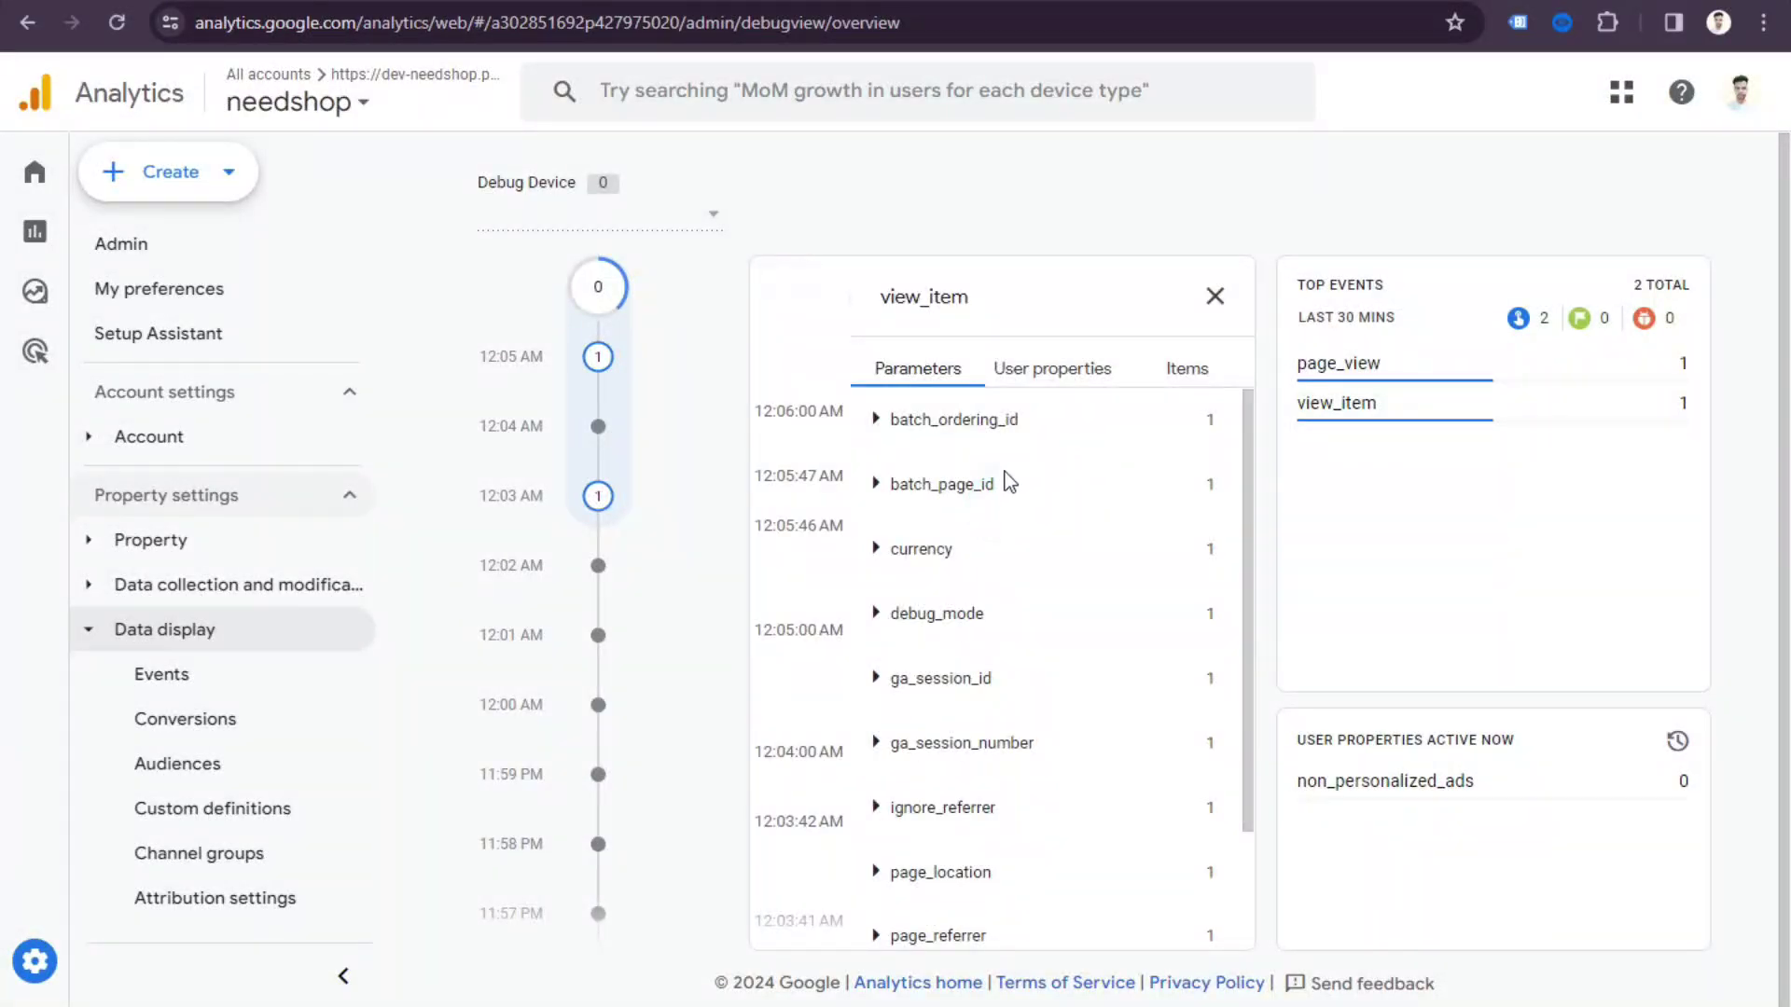
{"action": "scroll", "coordinate": [976, 716], "scroll_direction": "down", "scroll_amount": 2}
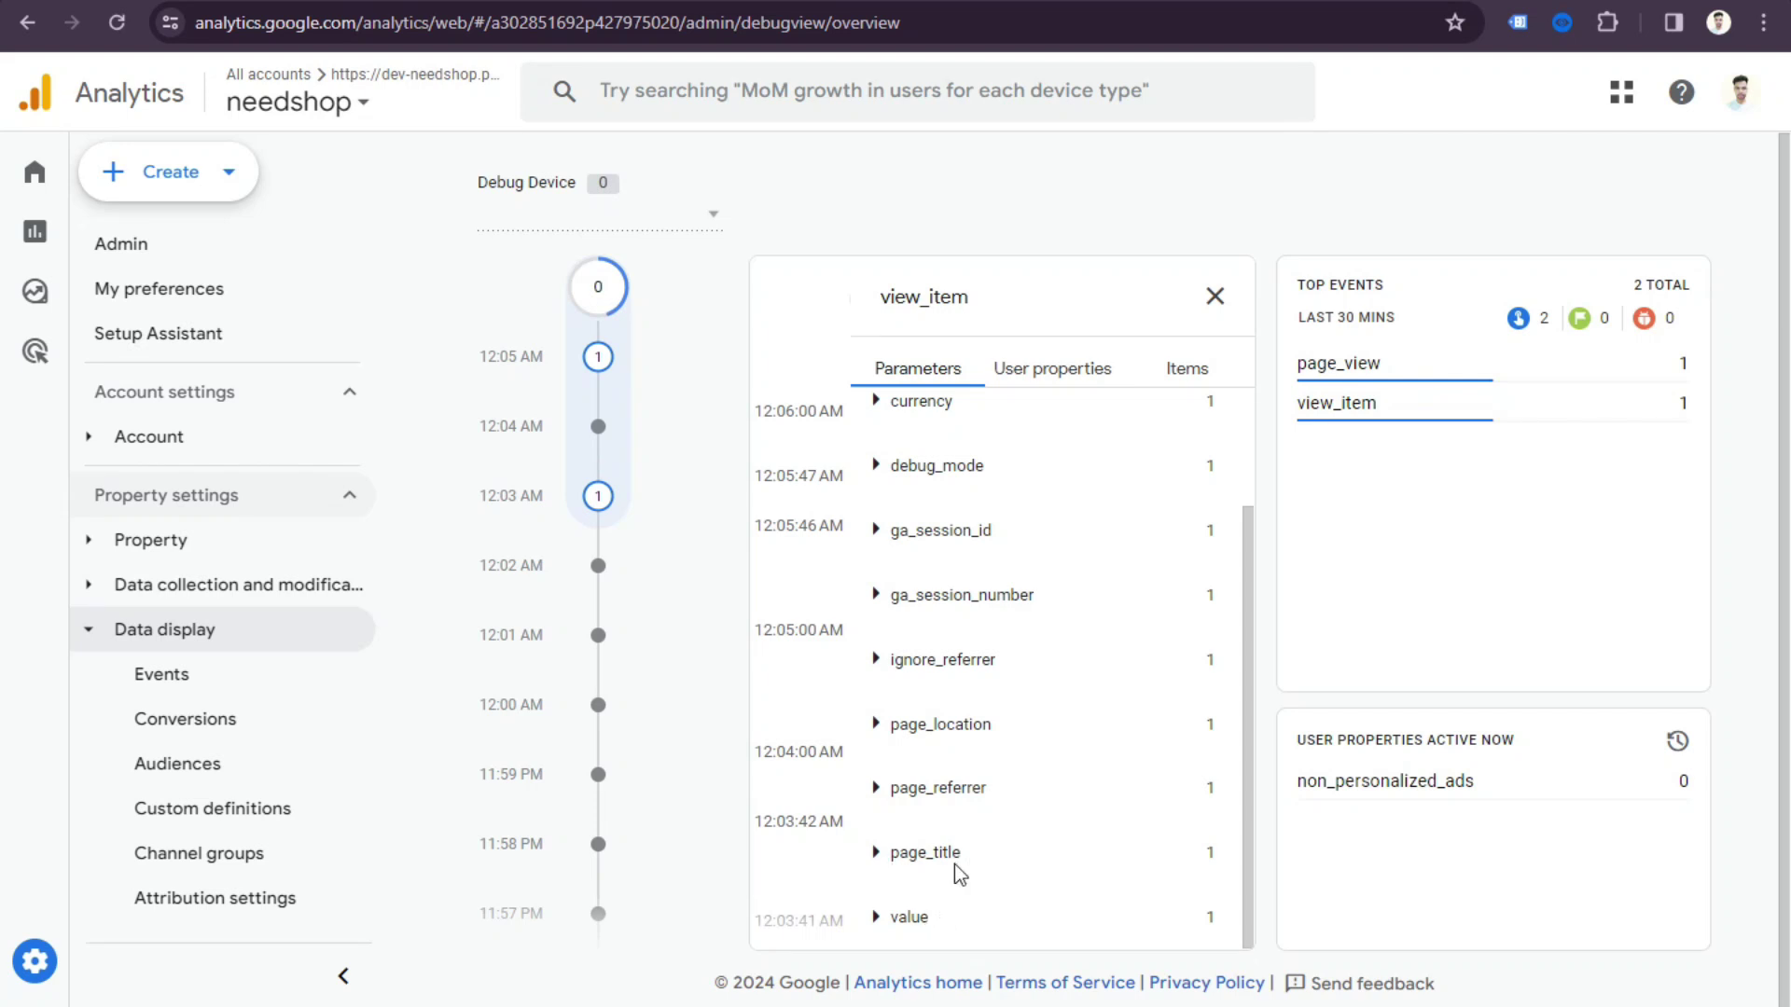
{"action": "scroll", "coordinate": [979, 830], "scroll_direction": "up", "scroll_amount": 2}
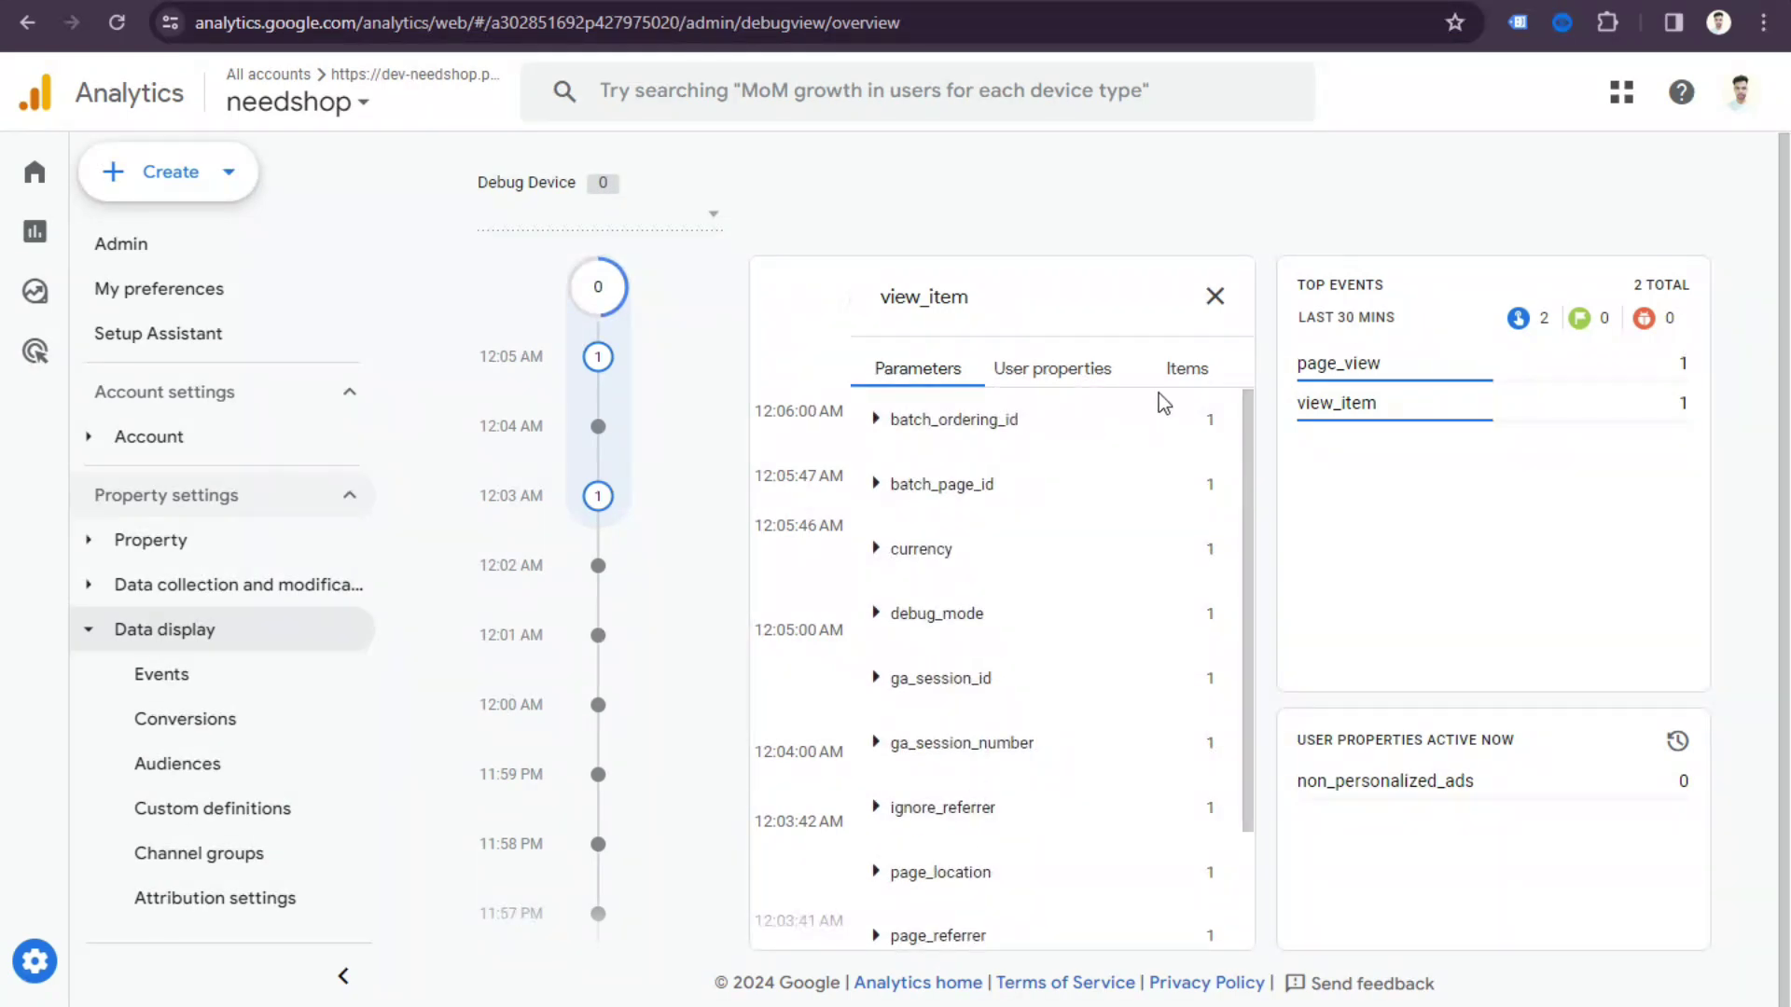
{"action": "left_click", "coordinate": [957, 552]}
{"action": "left_click", "coordinate": [956, 550]}
{"action": "left_click", "coordinate": [1215, 298]}
Switch to the store site, add Denim Blue Jeans to the cart and proceed to checkout.
{"action": "key", "text": "alt+Tab"}
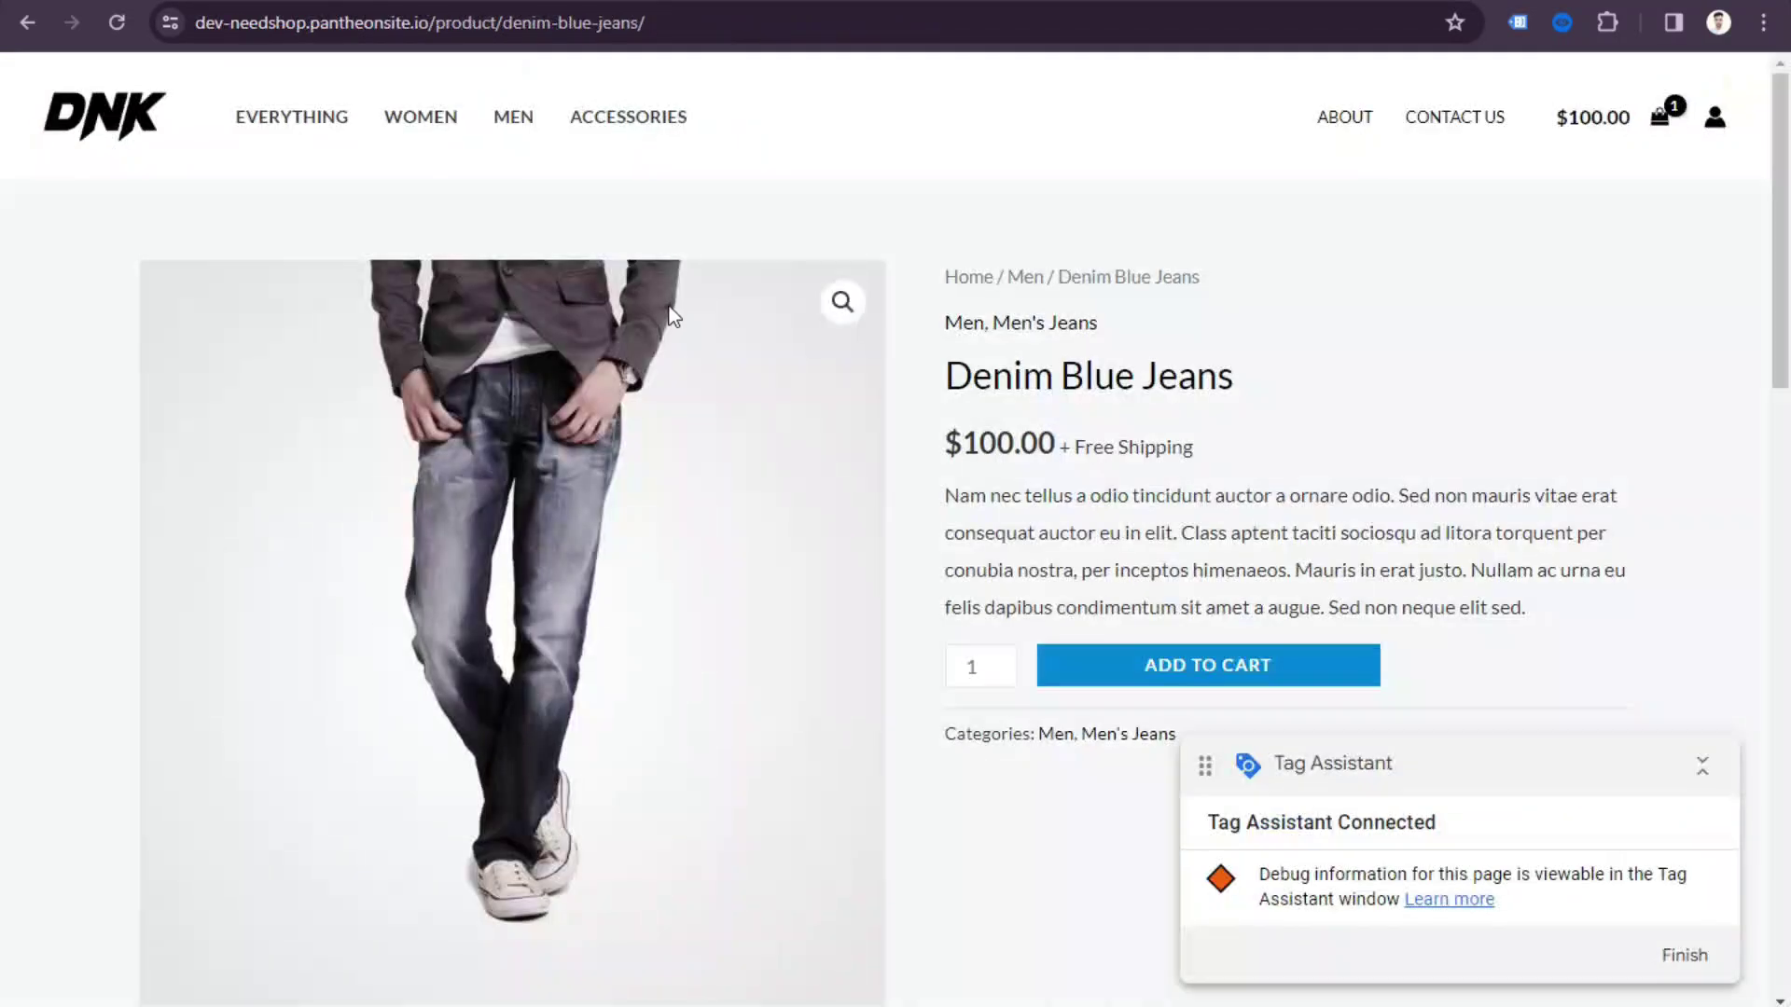
{"action": "left_click", "coordinate": [1156, 679]}
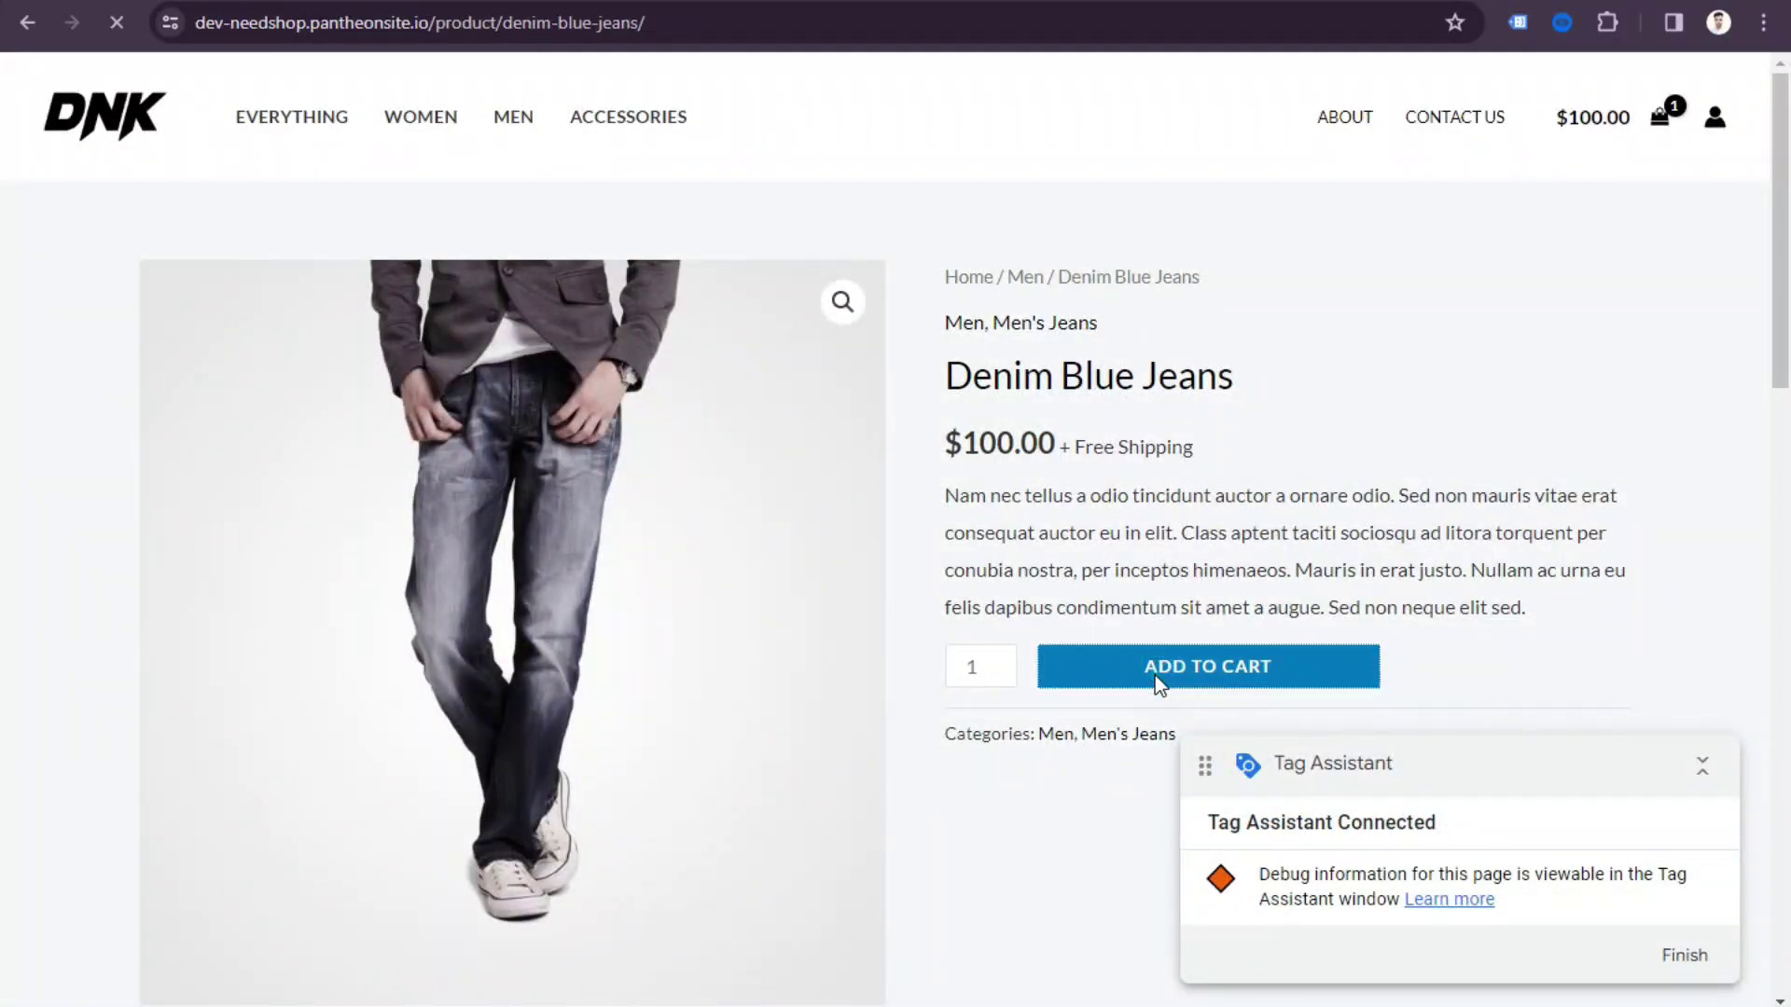
{"action": "key", "text": "alt+Tab"}
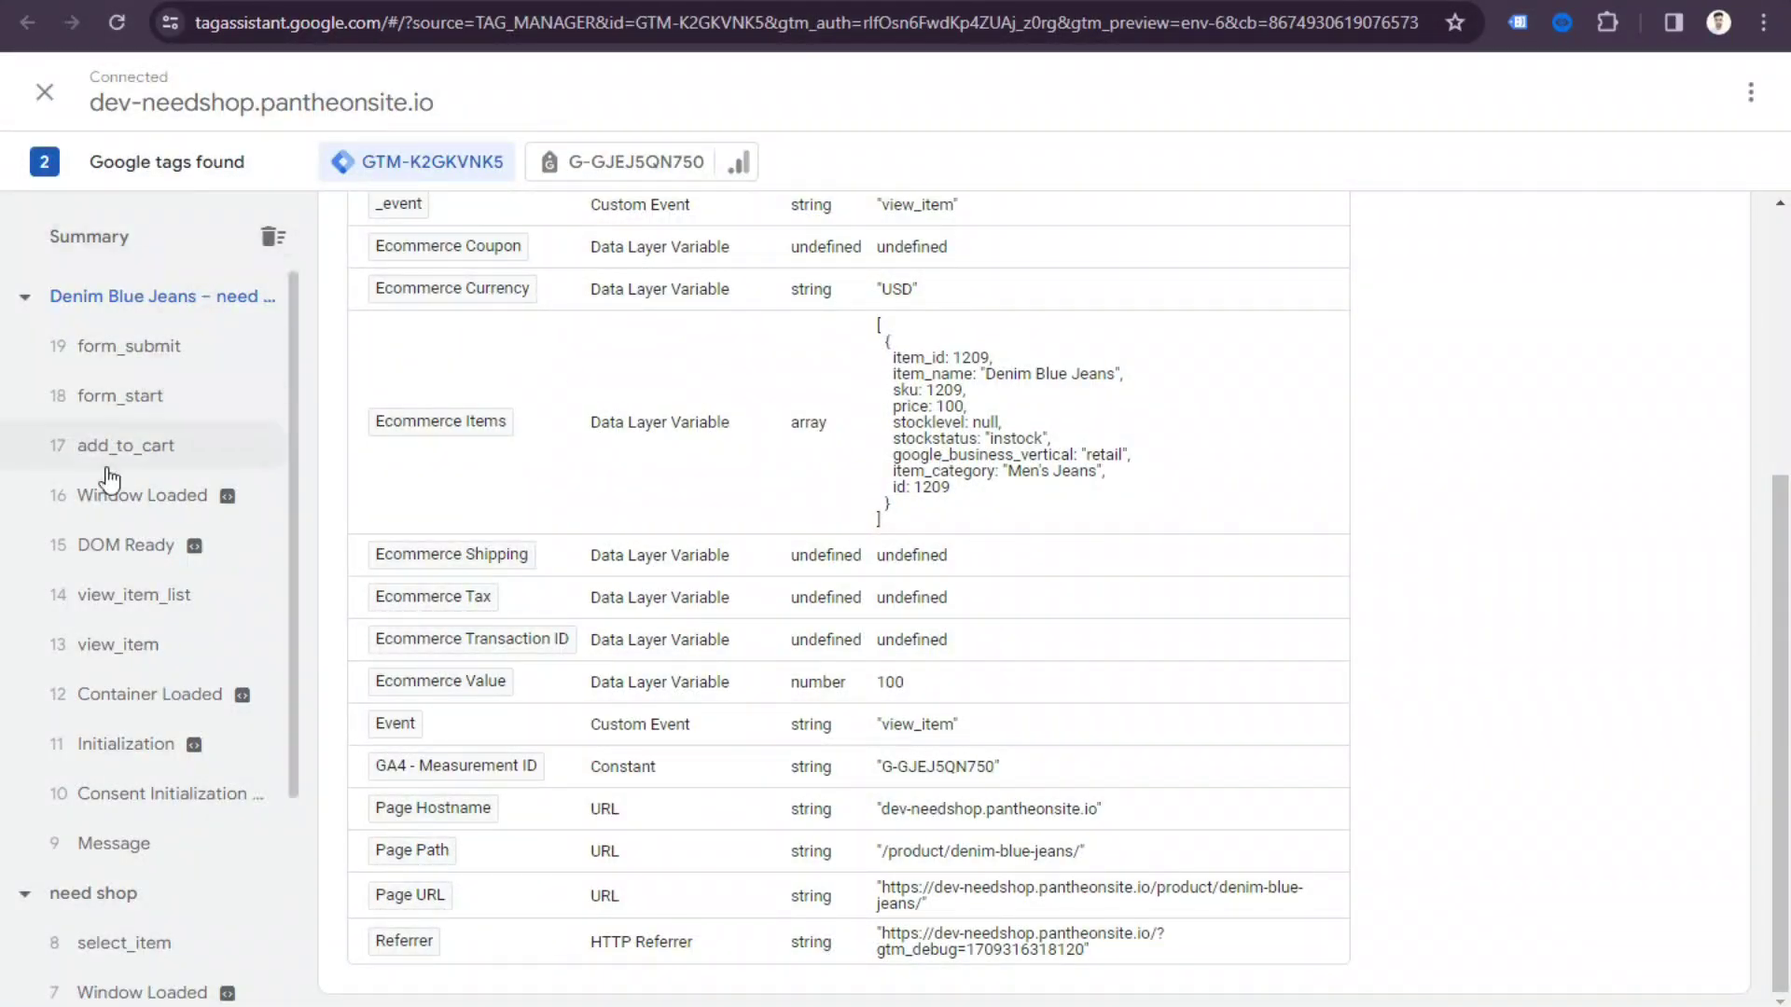
{"action": "key", "text": "alt+Tab"}
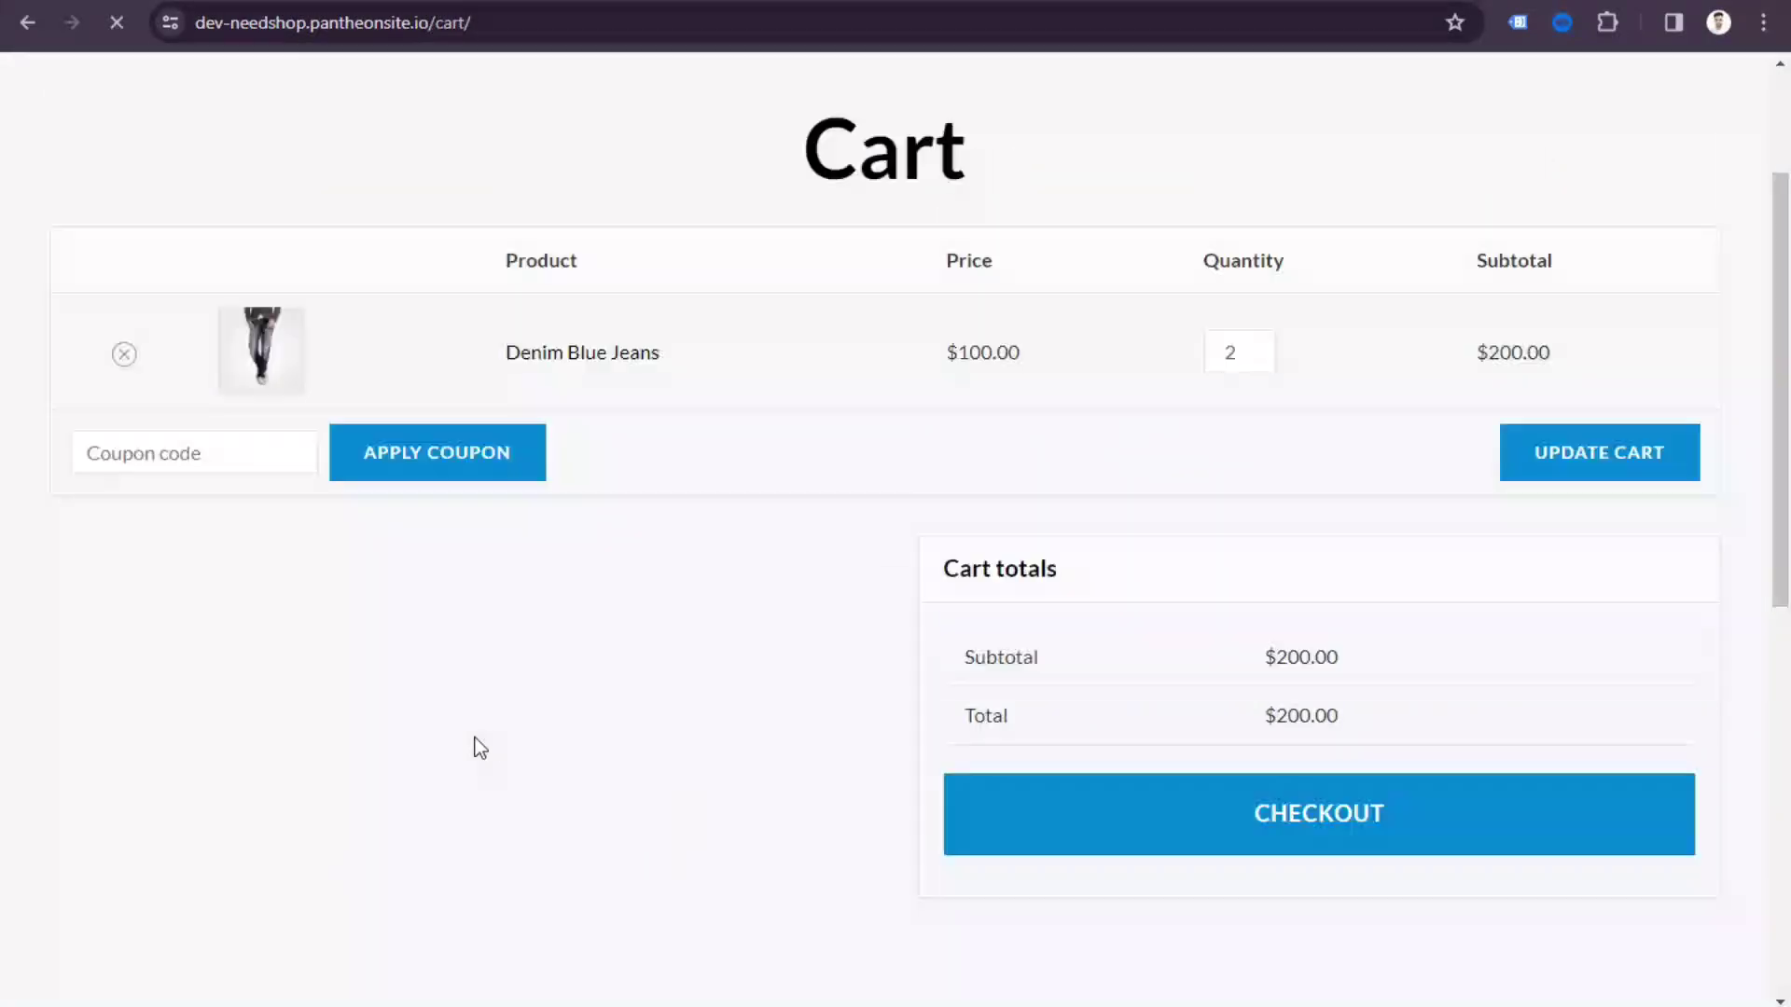
{"action": "scroll", "coordinate": [1239, 681], "scroll_direction": "down", "scroll_amount": 2}
{"action": "left_click", "coordinate": [1279, 665]}
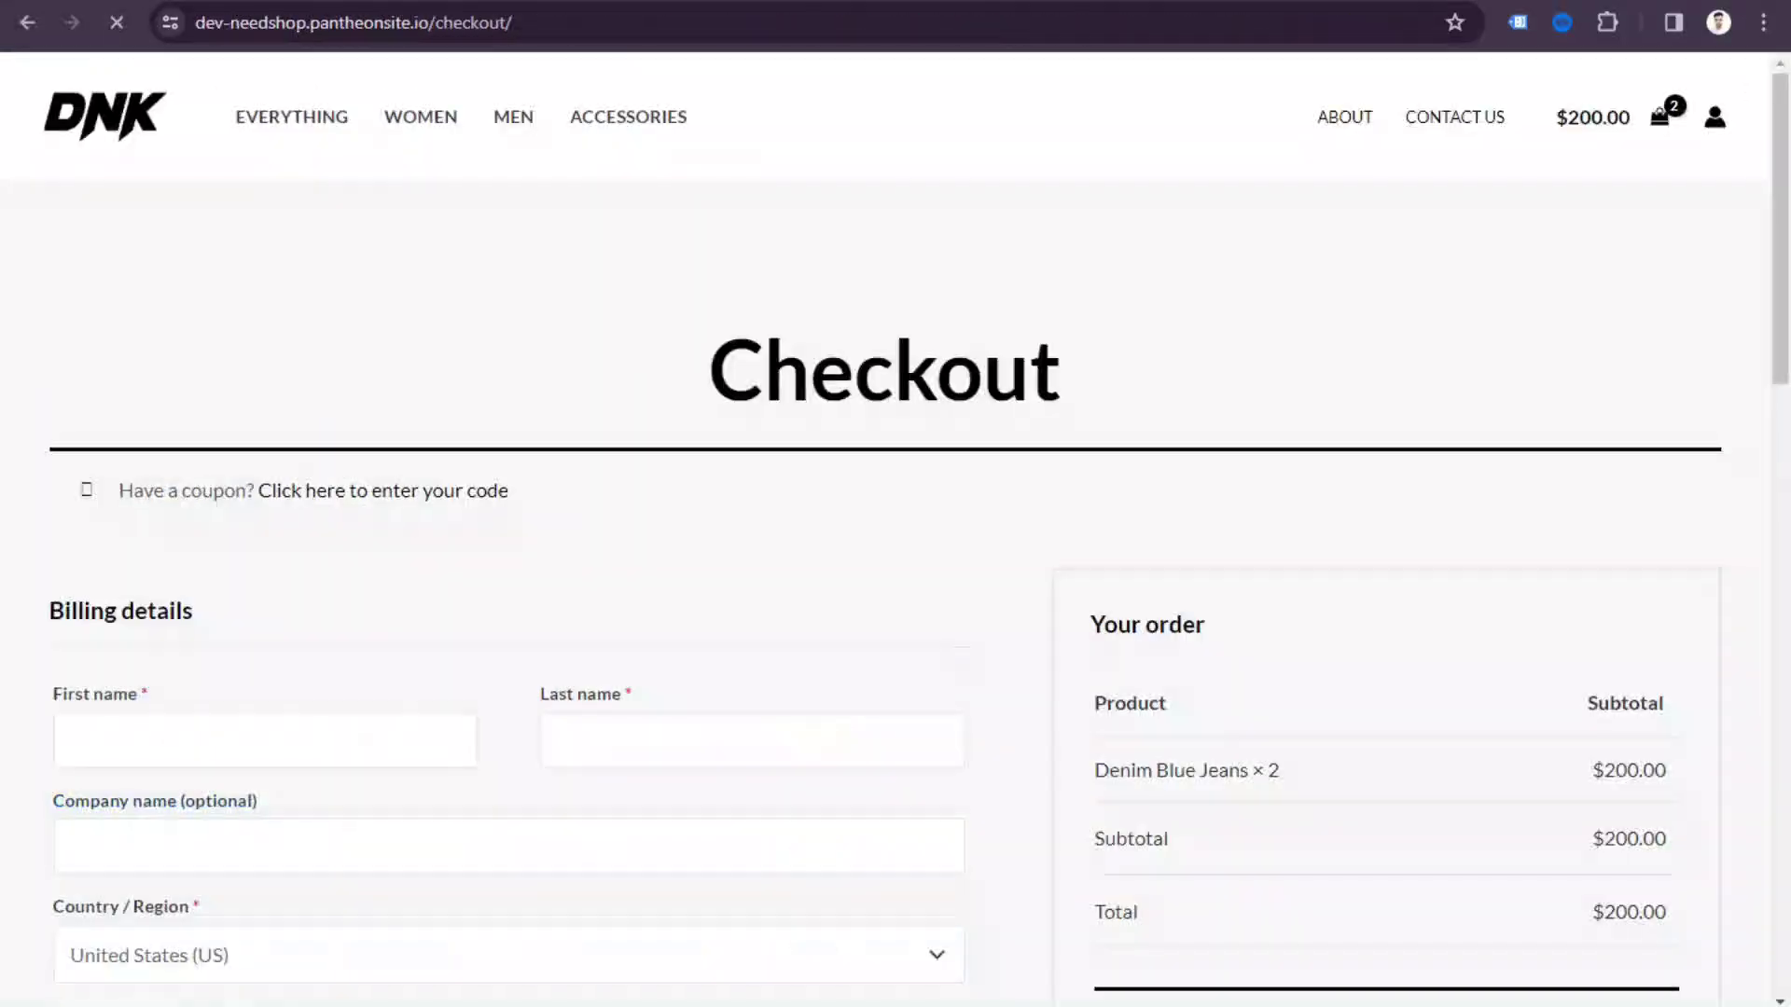
Return to Tag Assistant and open the checkout page's begin_checkout event to check which tags fired.
{"action": "scroll", "coordinate": [520, 109], "scroll_direction": "down", "scroll_amount": 2}
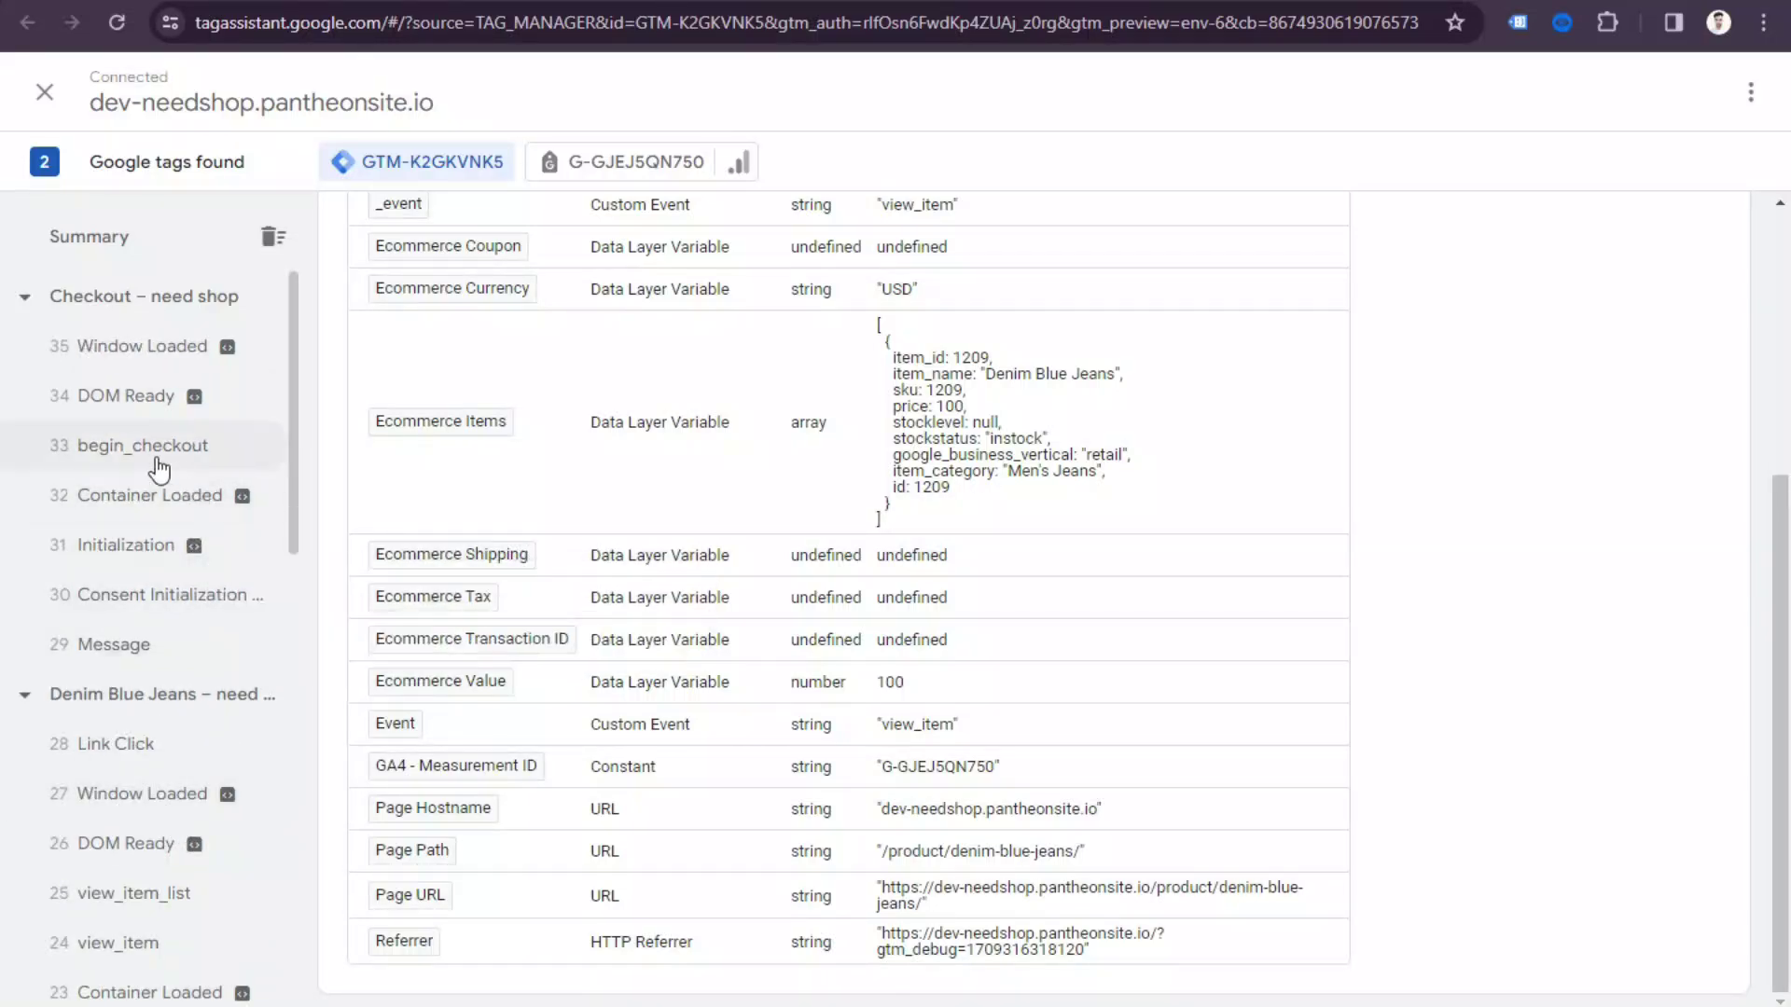
{"action": "left_click", "coordinate": [178, 454]}
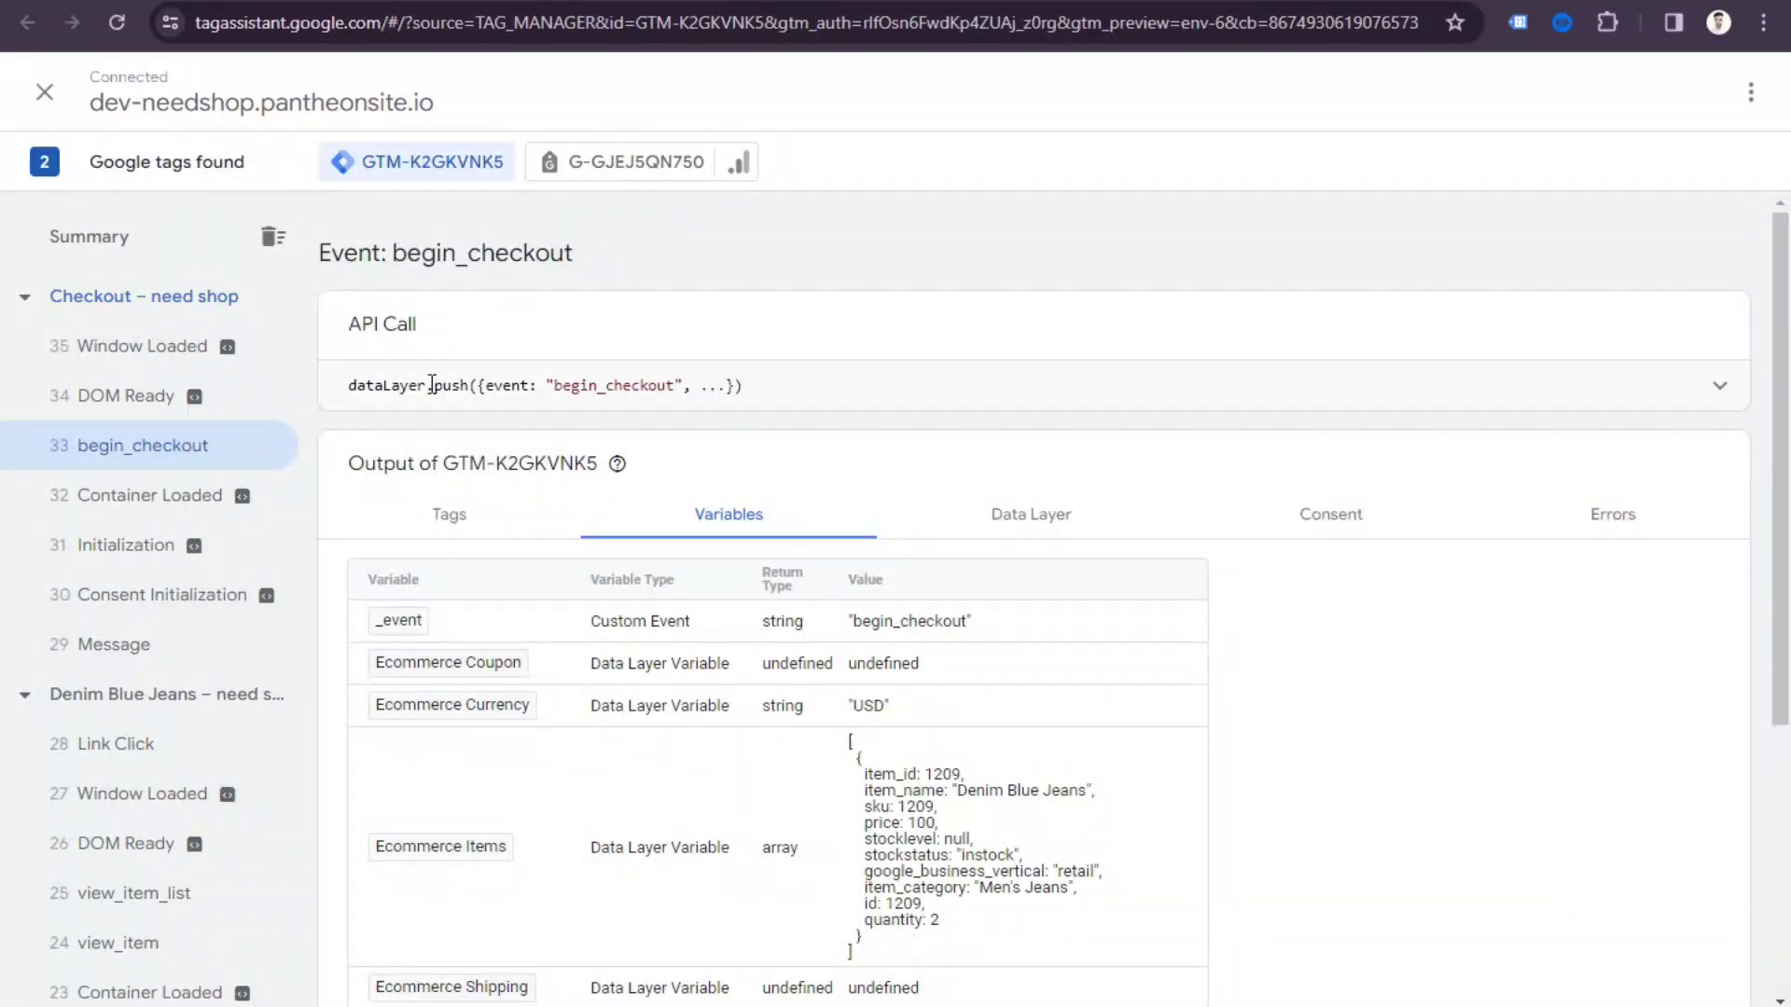
{"action": "left_click", "coordinate": [448, 514]}
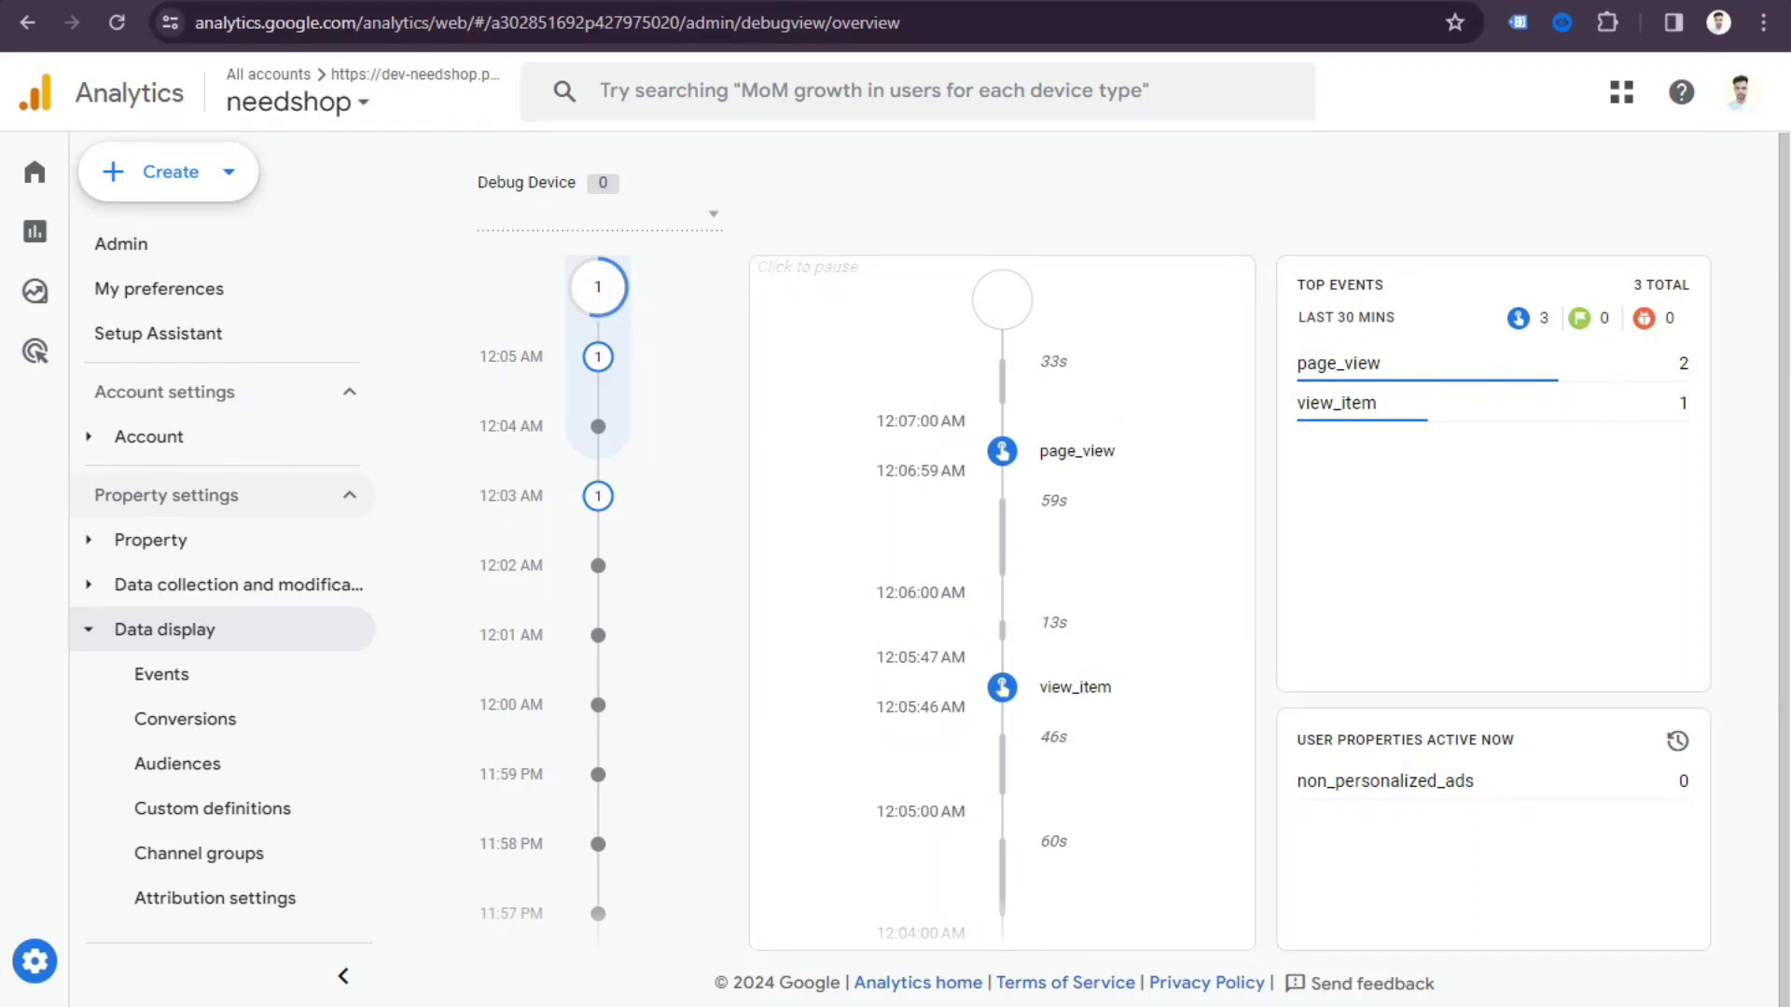
Return to the store checkout, fill in the customer's billing name, address, phone and e-mail, and try to place the order.
{"action": "key", "text": "ctrl+Tab"}
{"action": "scroll", "coordinate": [724, 540], "scroll_direction": "down", "scroll_amount": 3}
{"action": "left_click", "coordinate": [297, 310]}
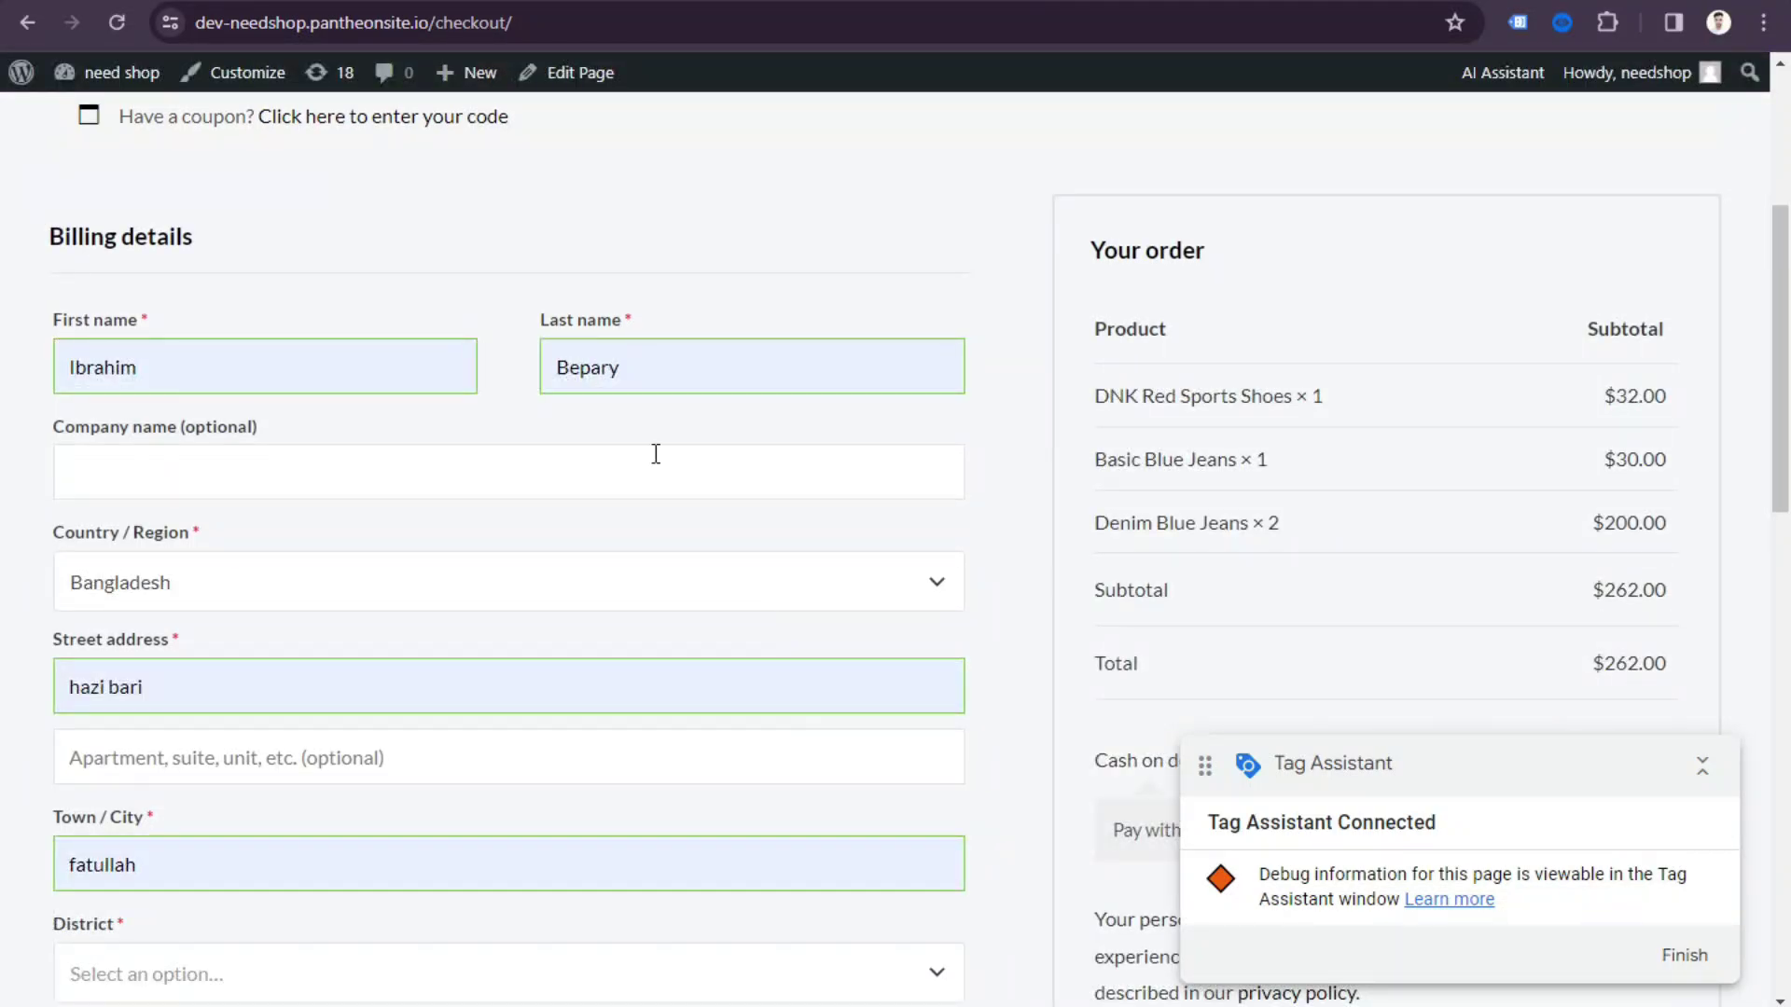
{"action": "scroll", "coordinate": [204, 348], "scroll_direction": "up", "scroll_amount": 5}
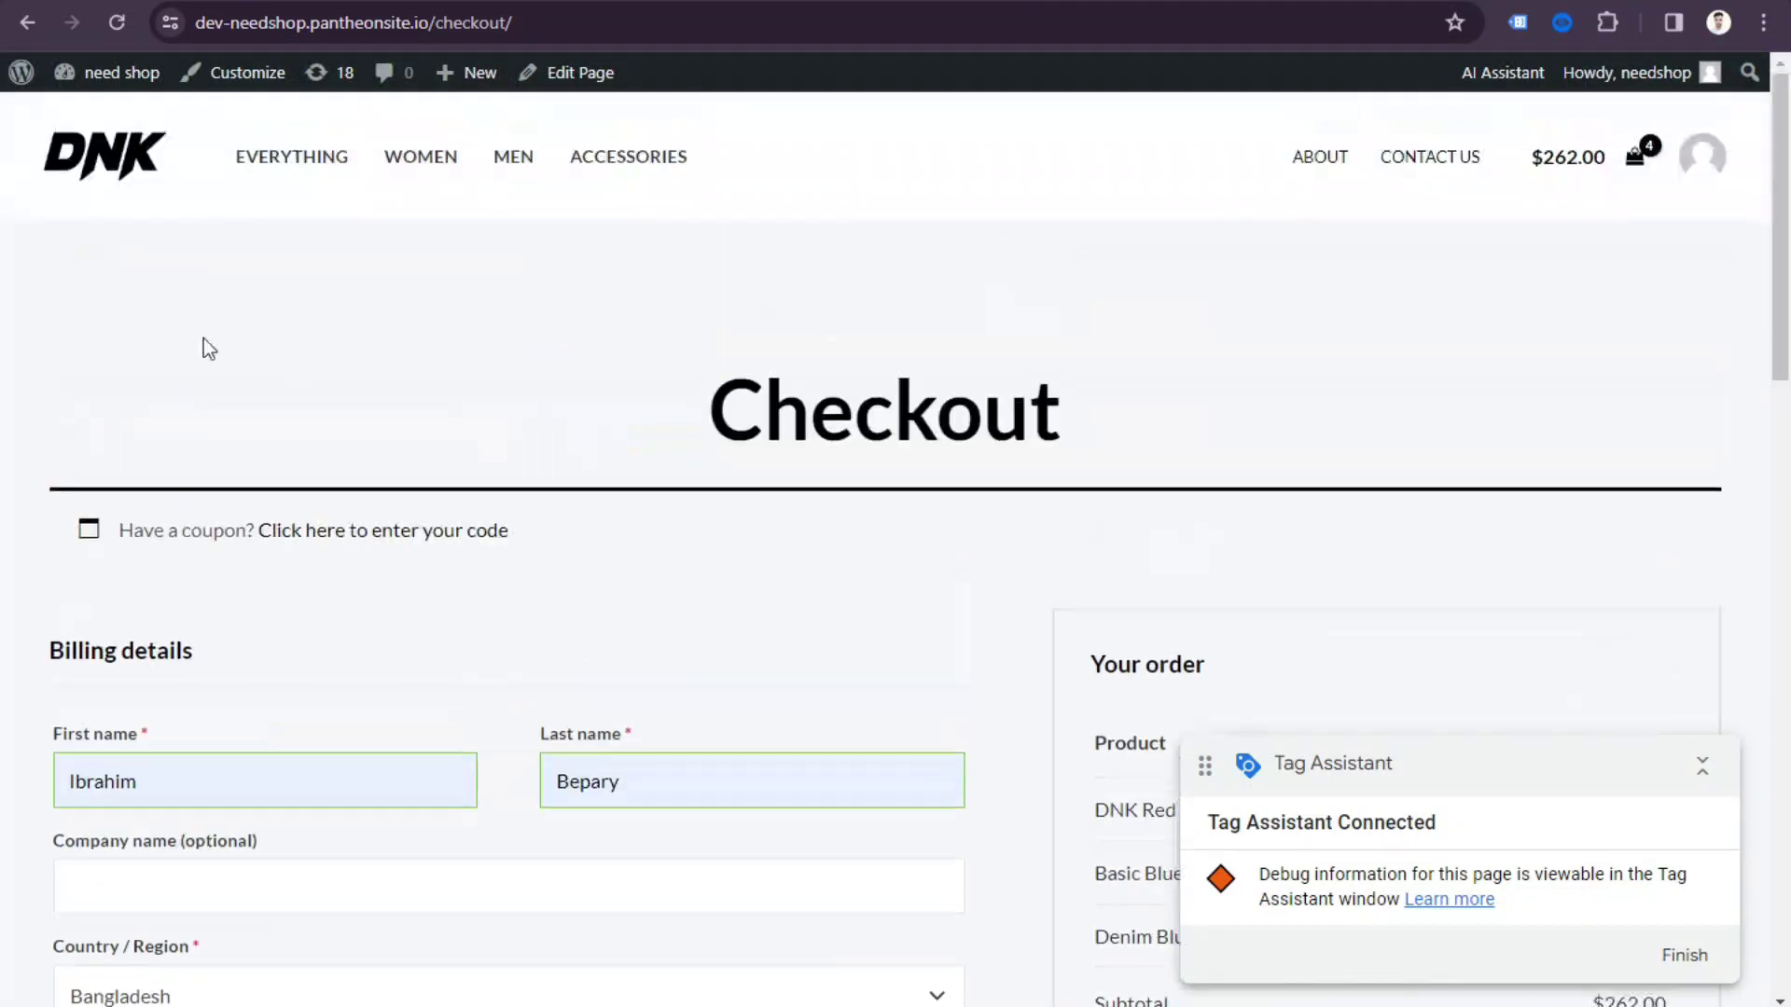
{"action": "scroll", "coordinate": [396, 771], "scroll_direction": "down", "scroll_amount": 6}
{"action": "scroll", "coordinate": [413, 719], "scroll_direction": "up", "scroll_amount": 6}
{"action": "scroll", "coordinate": [412, 708], "scroll_direction": "down", "scroll_amount": 12}
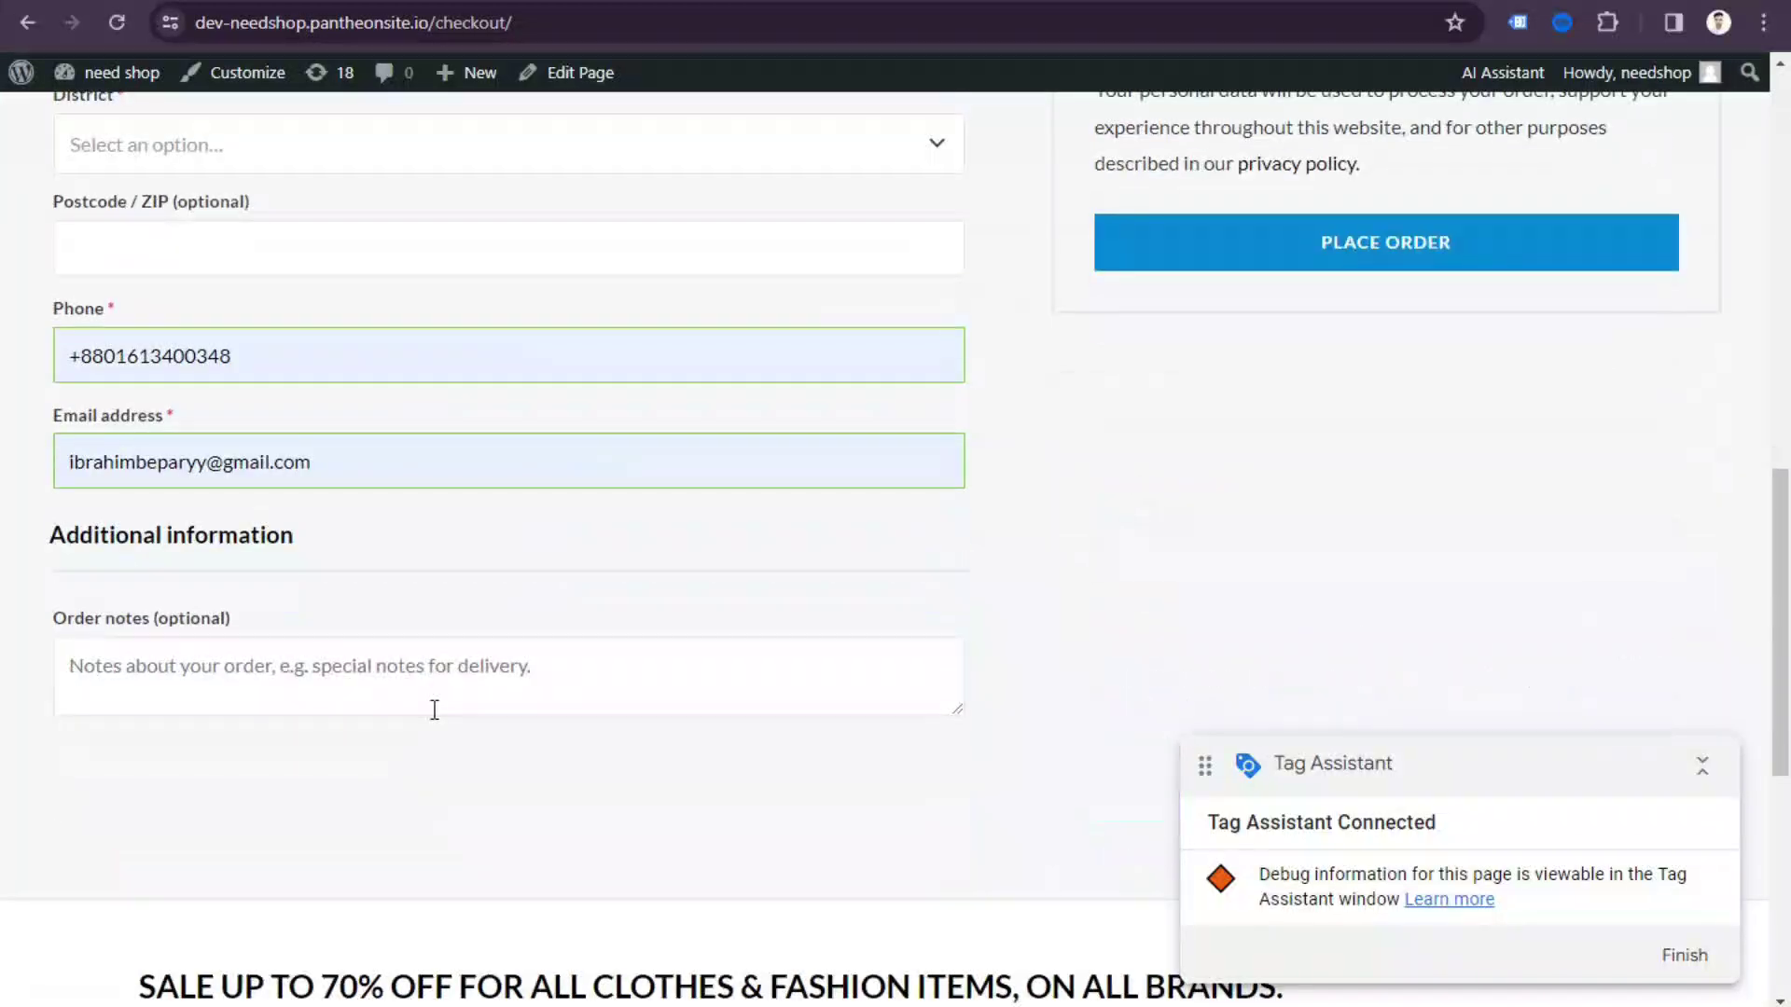
{"action": "scroll", "coordinate": [989, 541], "scroll_direction": "up", "scroll_amount": 2}
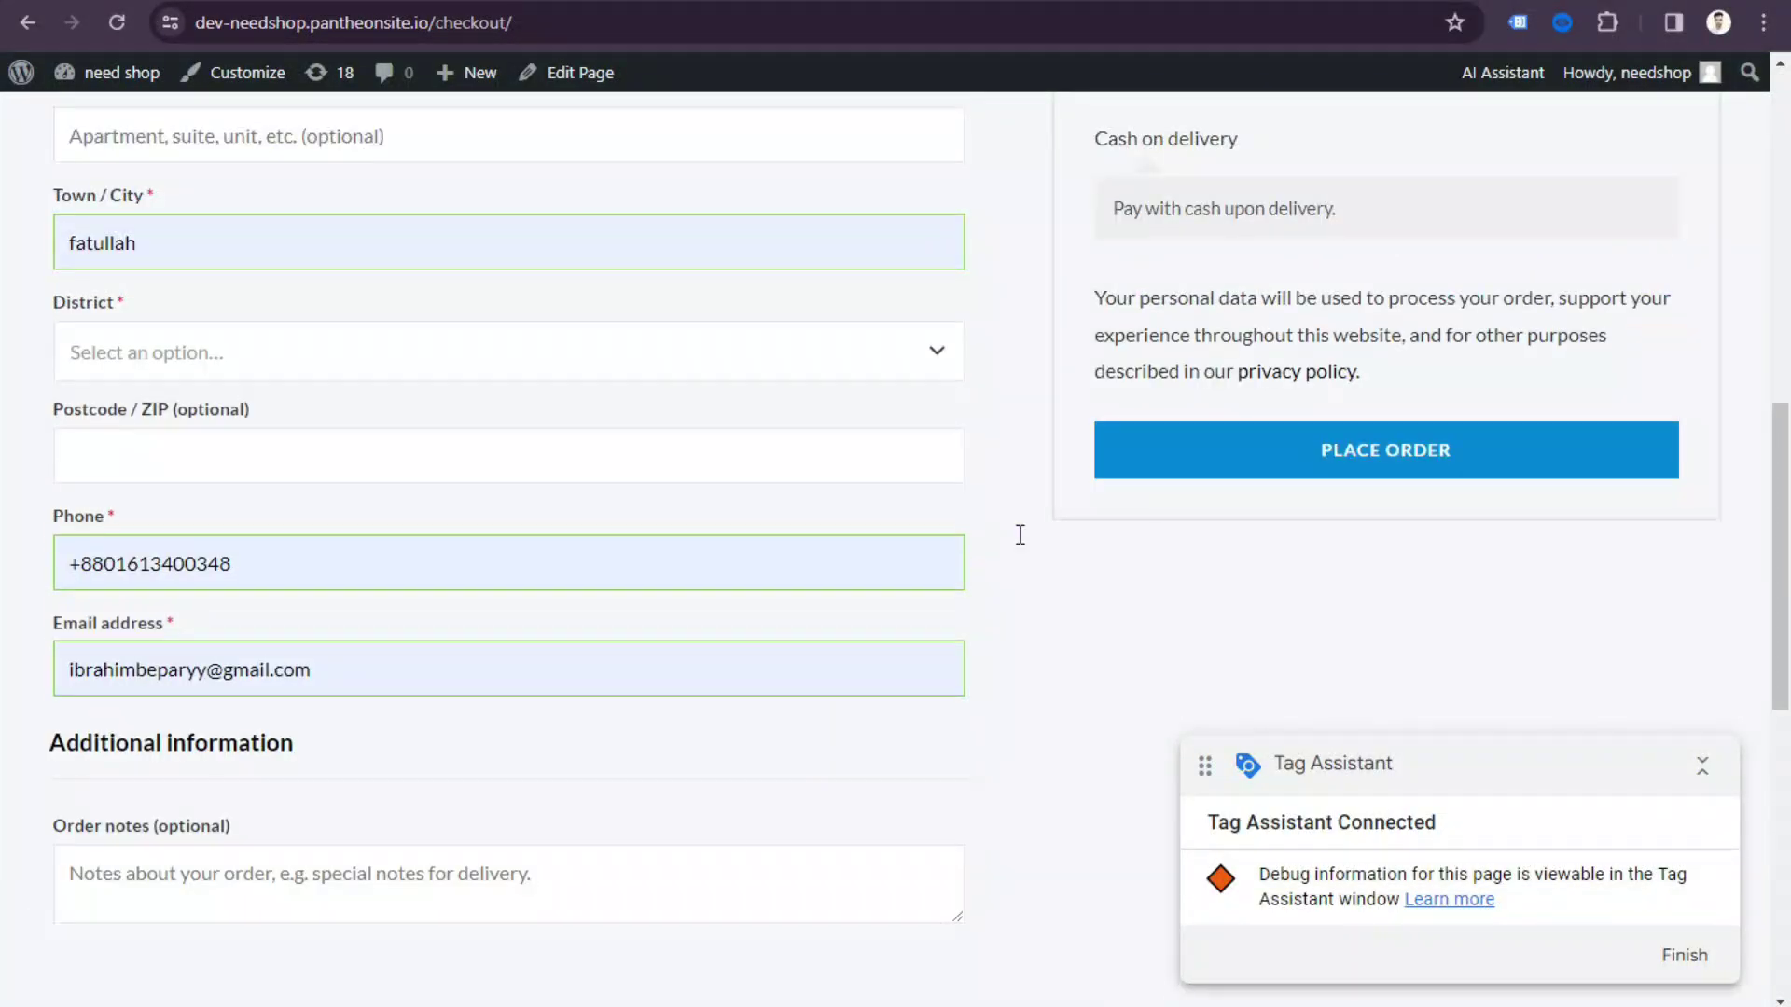
{"action": "left_click", "coordinate": [1386, 451]}
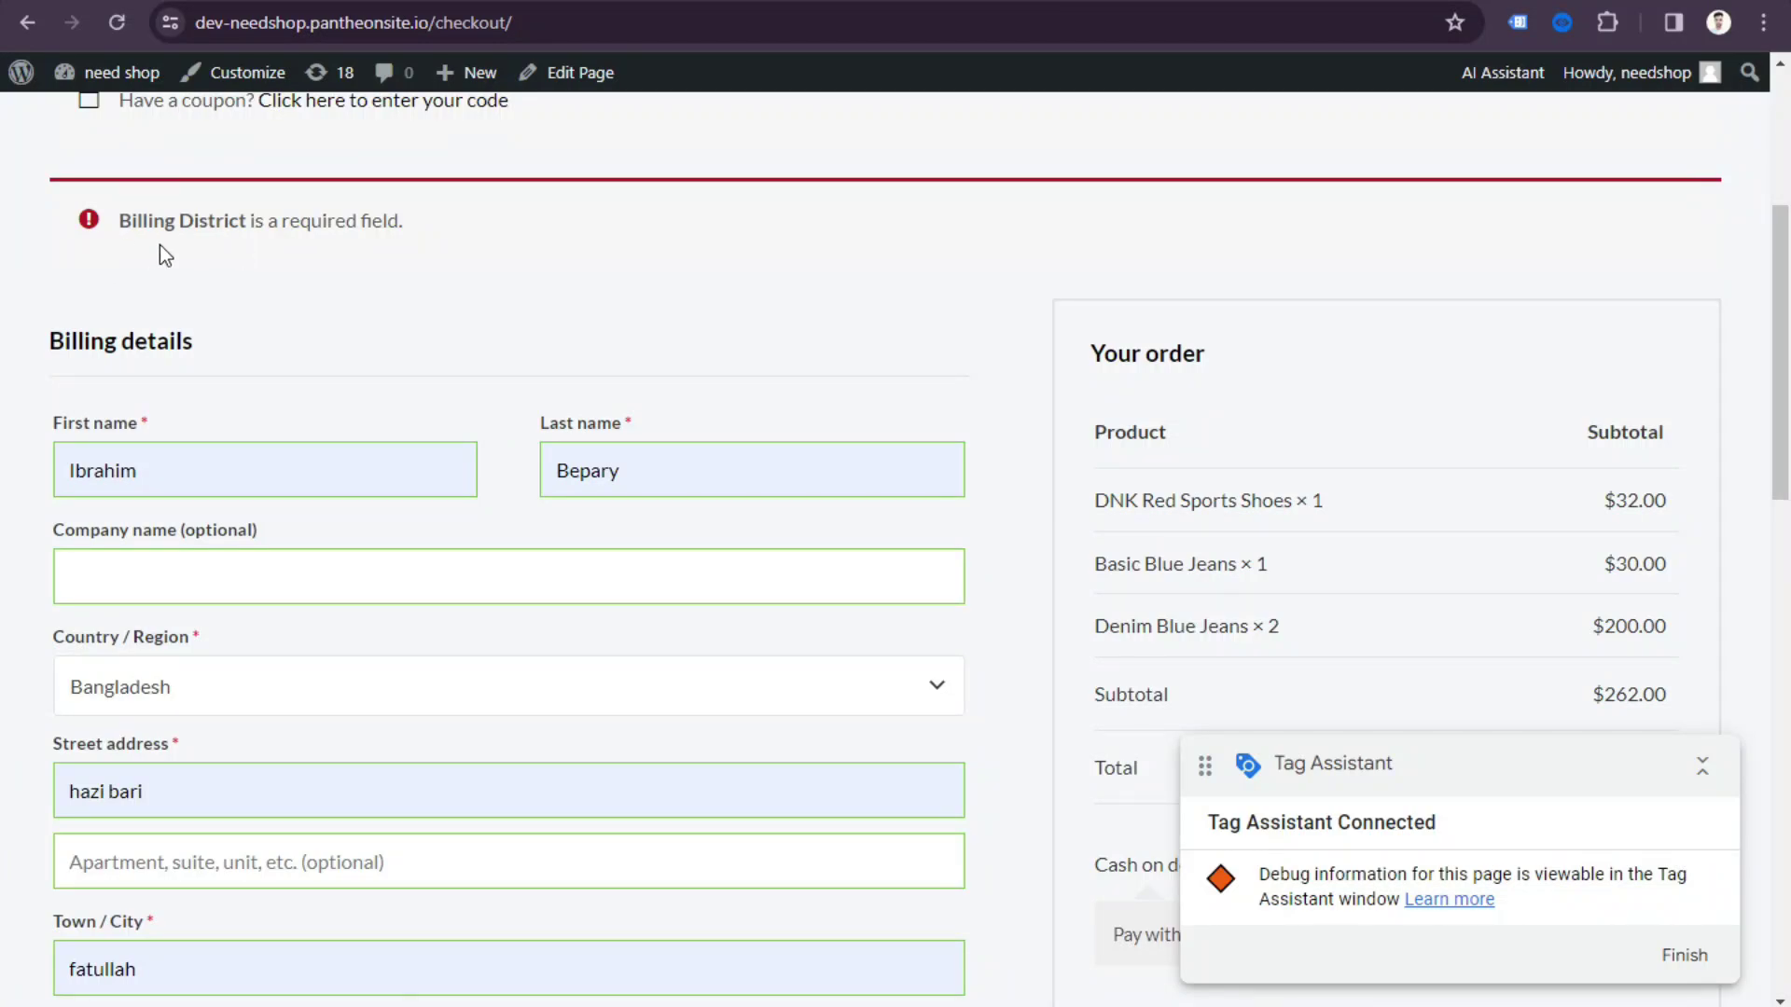
Select Faridpur as the billing district and place the cash-on-delivery order.
{"action": "scroll", "coordinate": [391, 289], "scroll_direction": "down", "scroll_amount": 4}
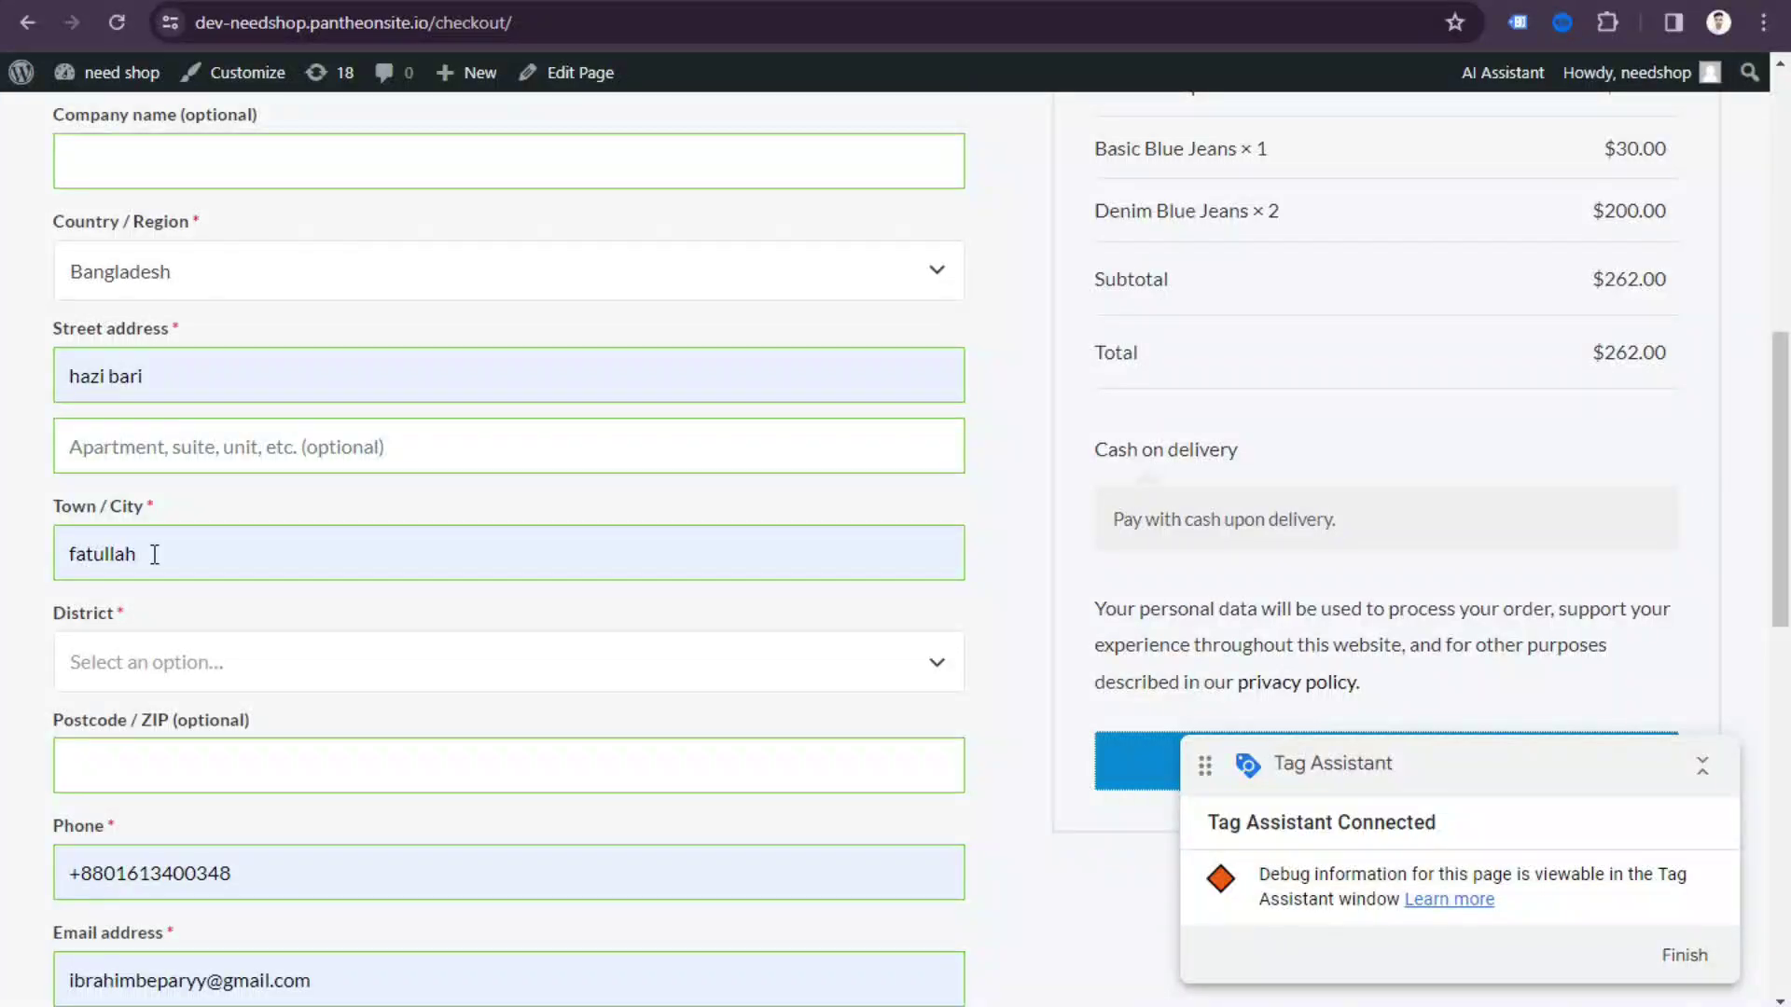
{"action": "left_click", "coordinate": [221, 772]}
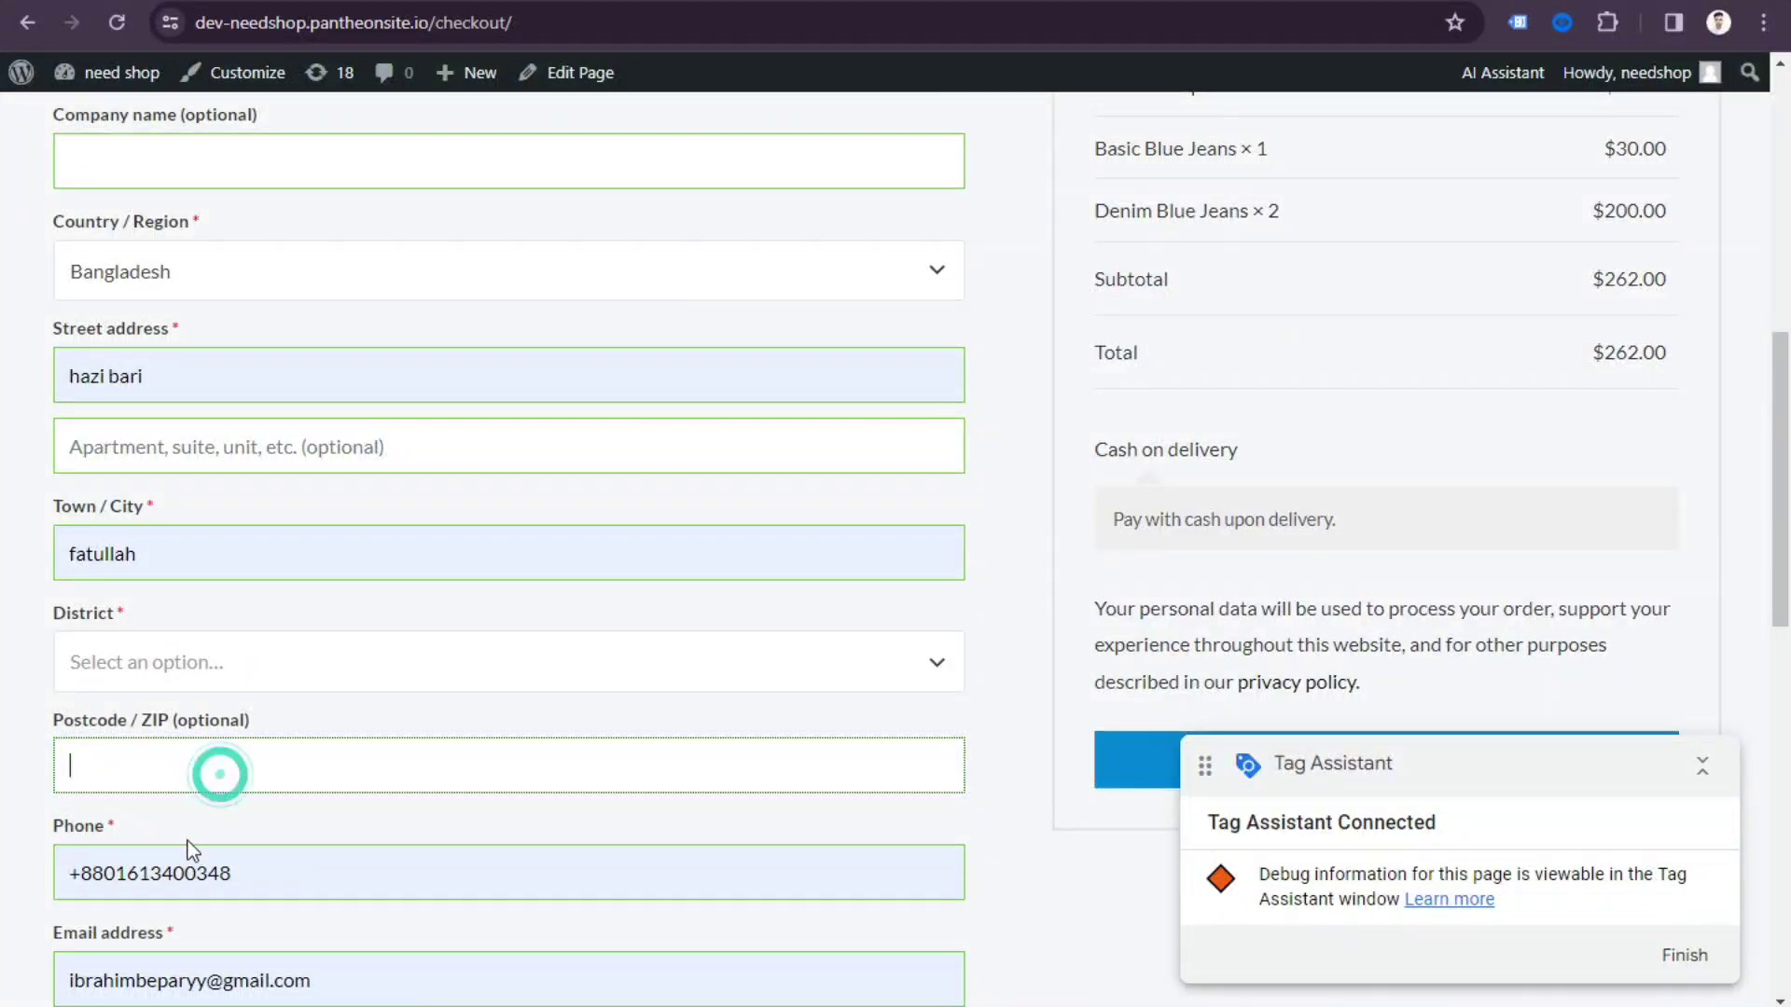
{"action": "left_click", "coordinate": [199, 666]}
{"action": "scroll", "coordinate": [259, 880], "scroll_direction": "down", "scroll_amount": 5}
{"action": "scroll", "coordinate": [259, 881], "scroll_direction": "down", "scroll_amount": 10}
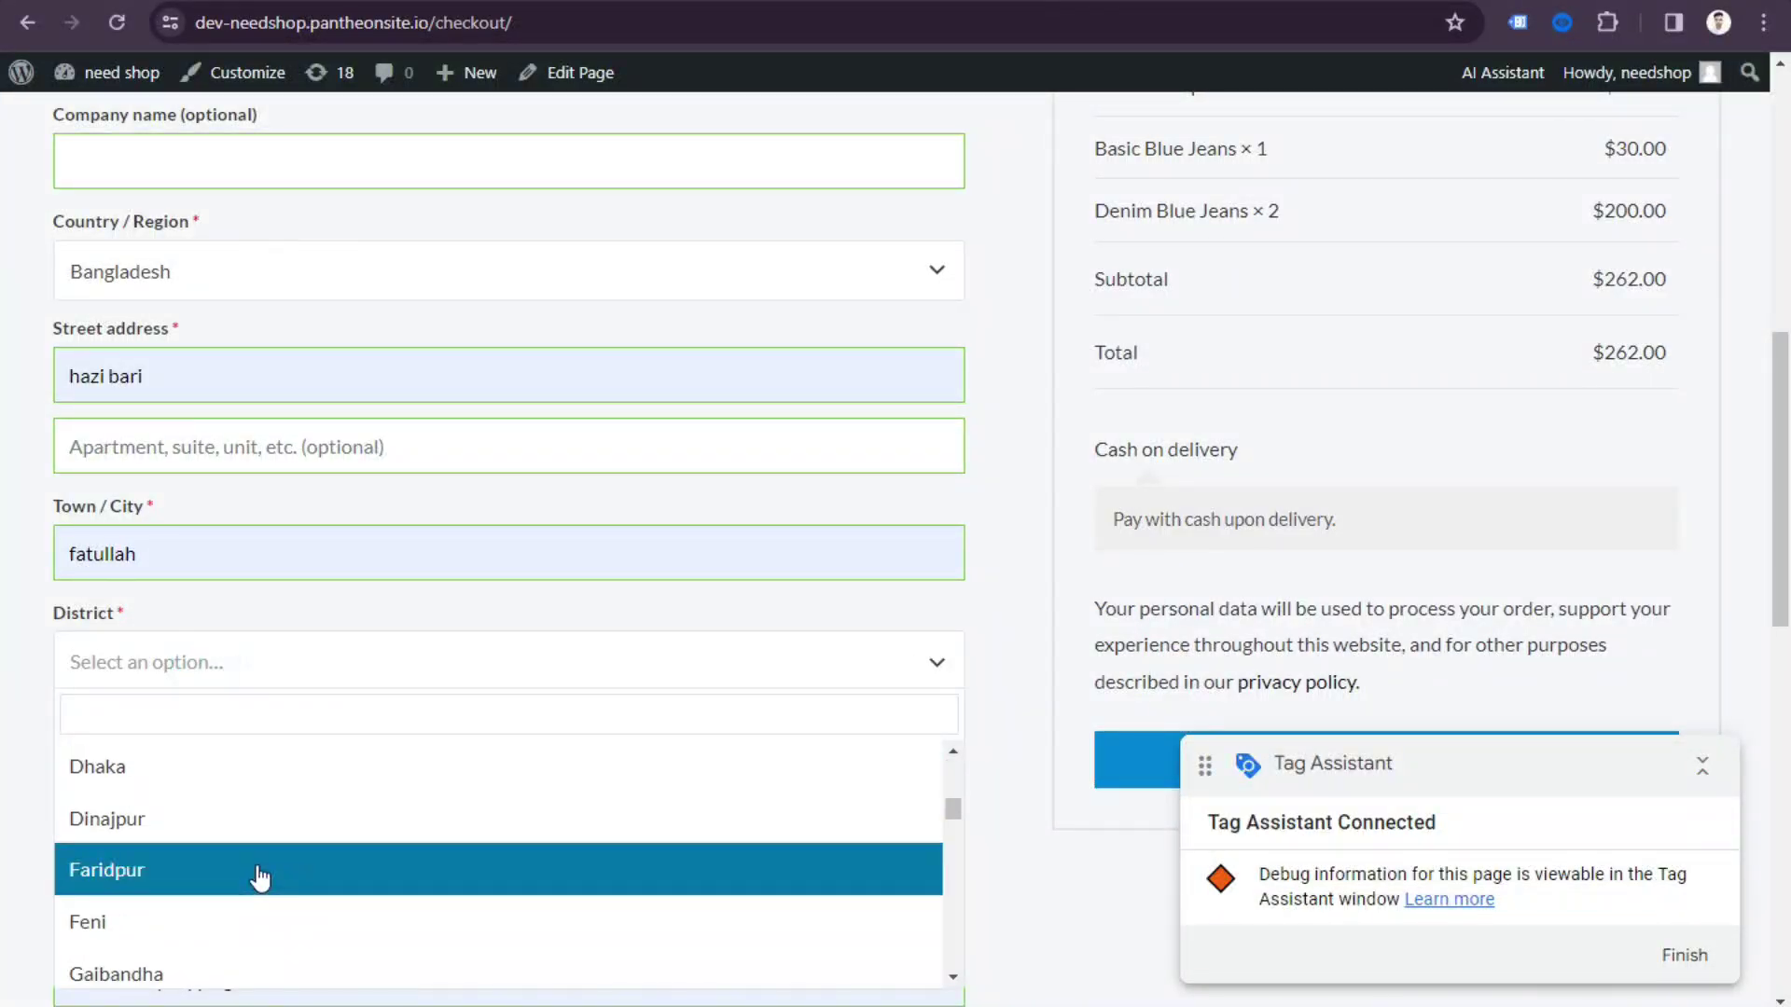
{"action": "left_click", "coordinate": [258, 880]}
{"action": "scroll", "coordinate": [1069, 599], "scroll_direction": "down", "scroll_amount": 2}
{"action": "left_click", "coordinate": [1287, 590]}
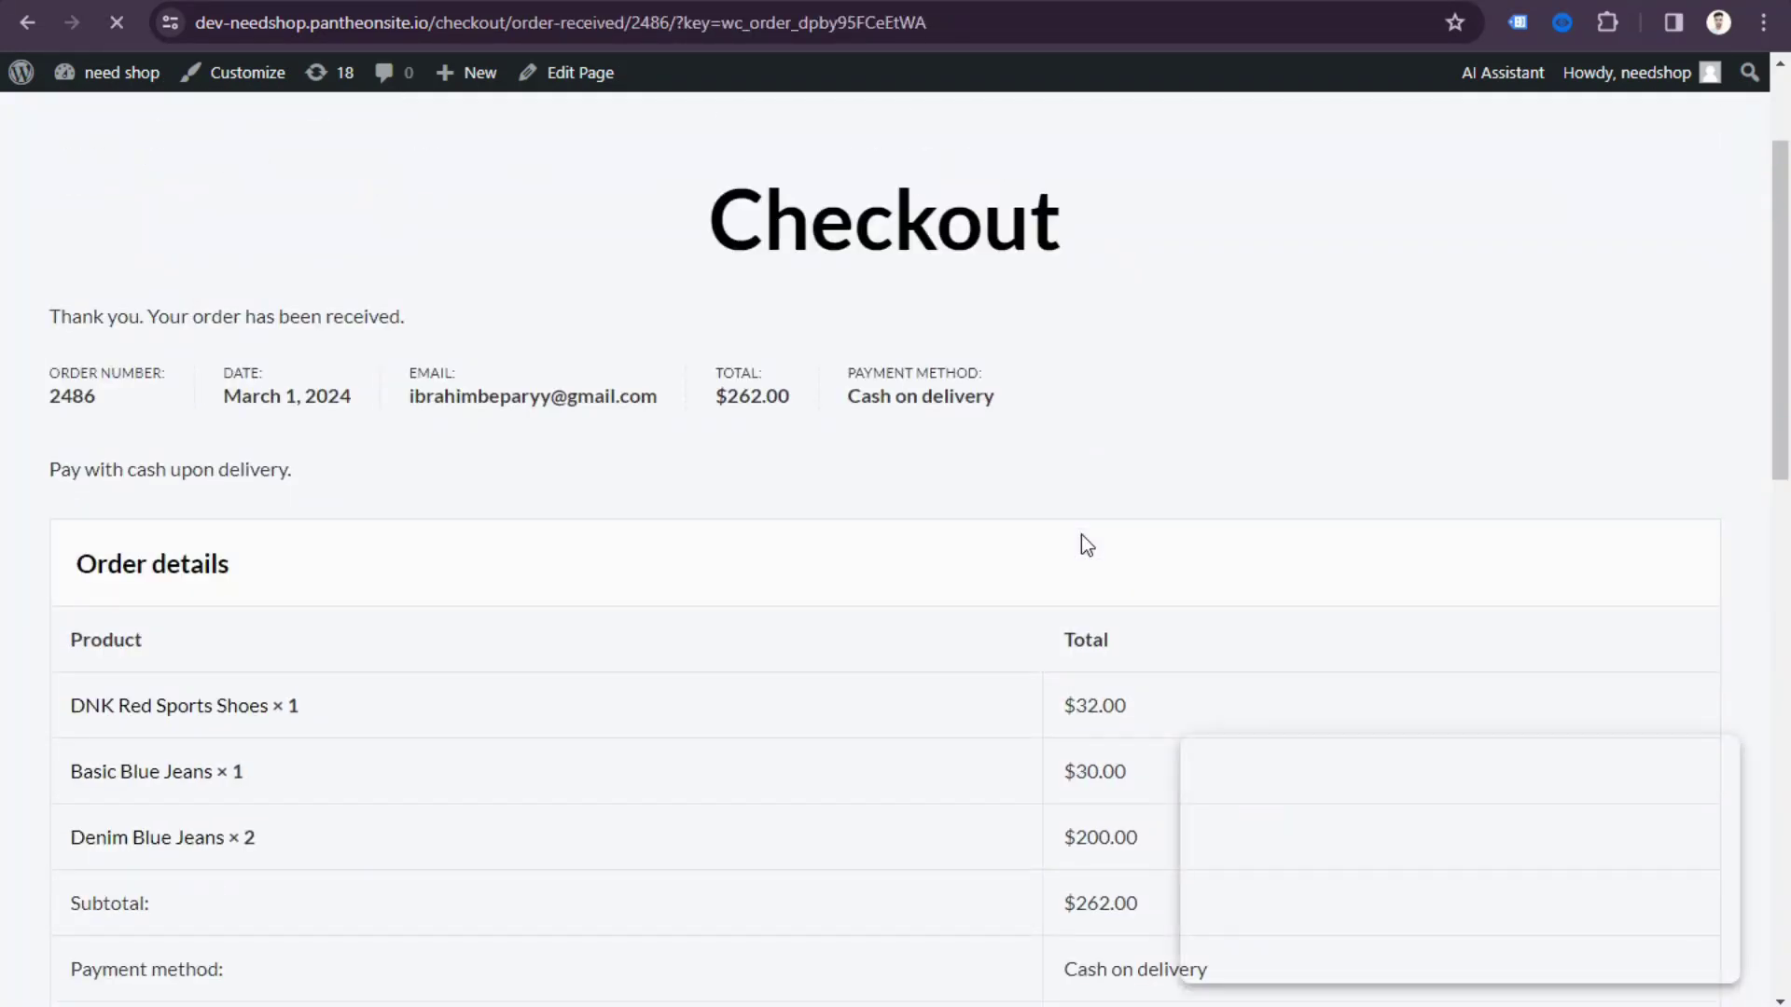
{"action": "scroll", "coordinate": [1077, 530], "scroll_direction": "up", "scroll_amount": 2}
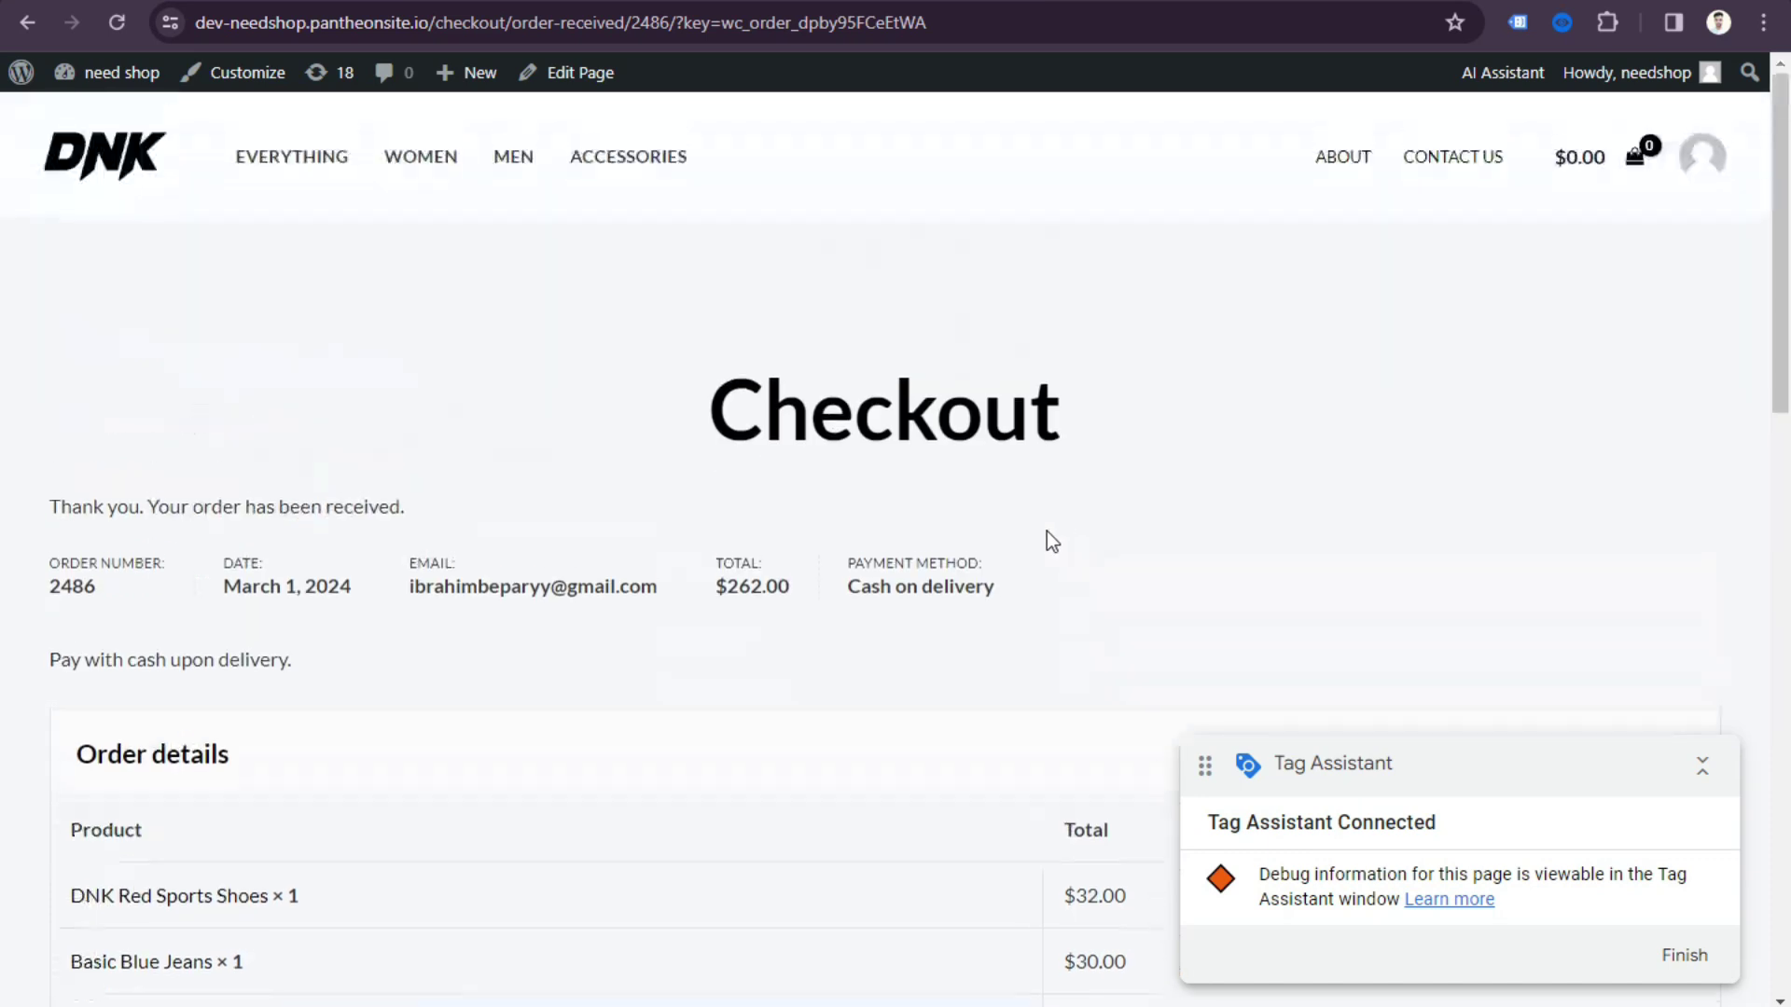
Switch to Tag Assistant, open the purchase event and review its ecommerce variable values.
{"action": "key", "text": "alt+Tab"}
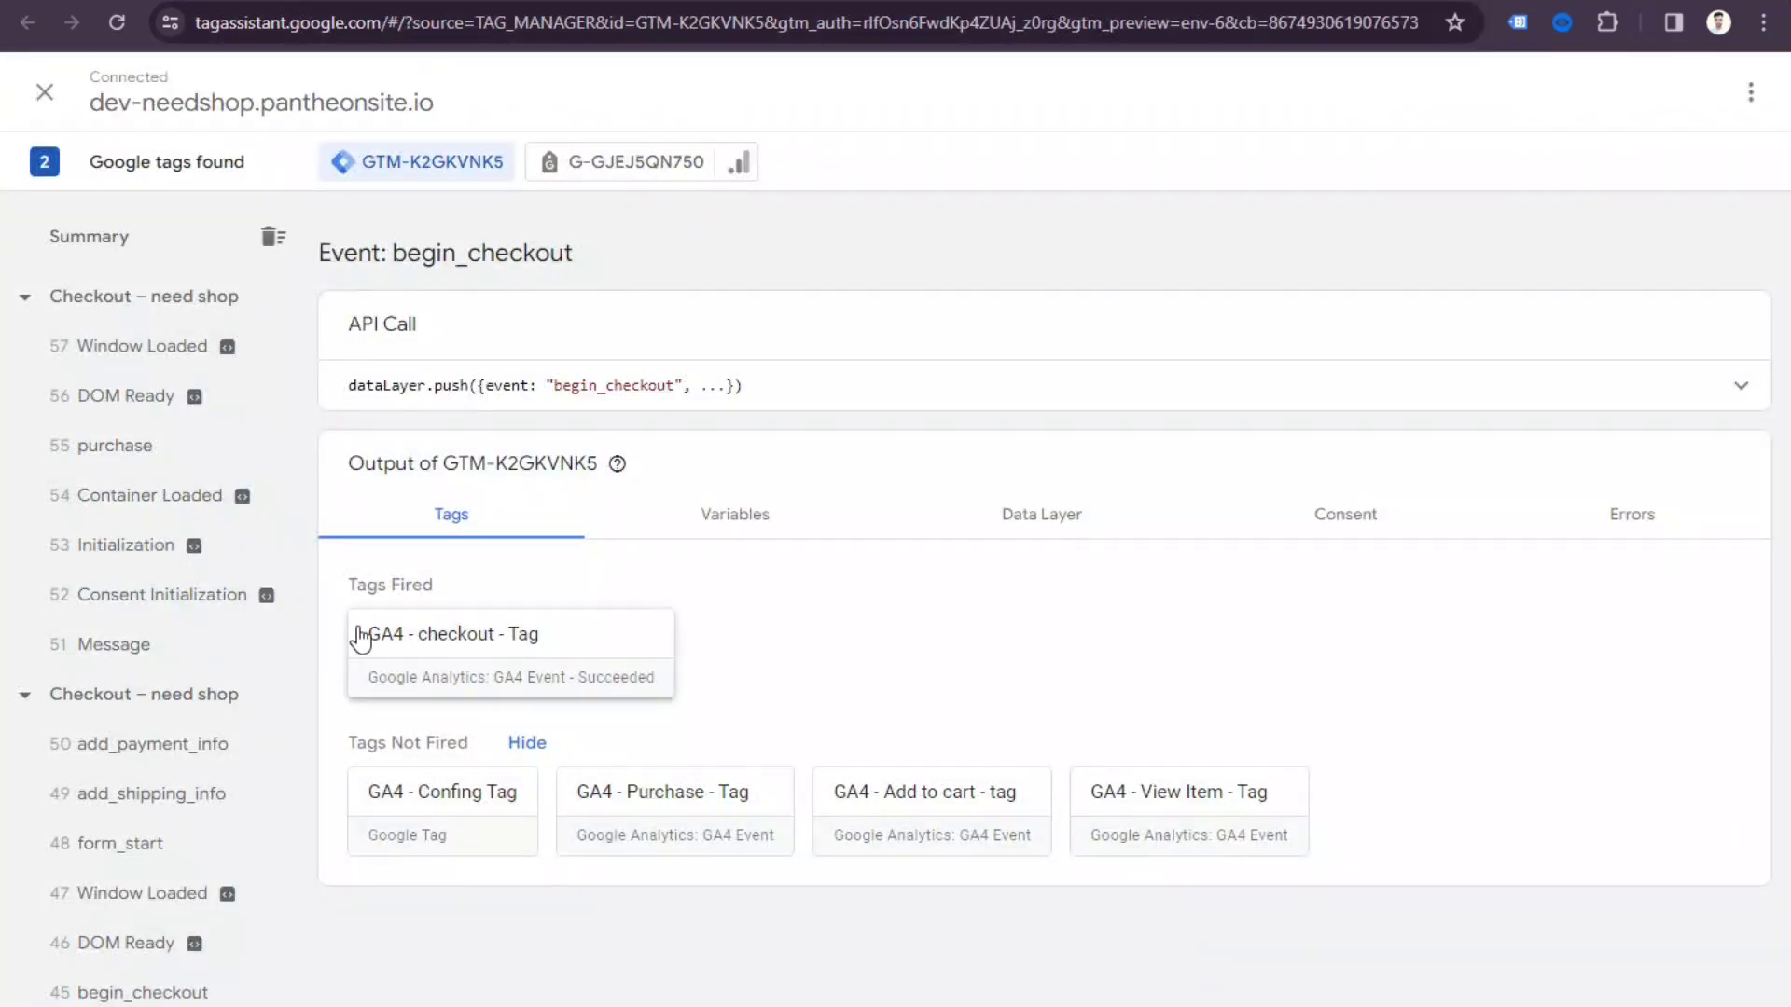
{"action": "left_click", "coordinate": [144, 447]}
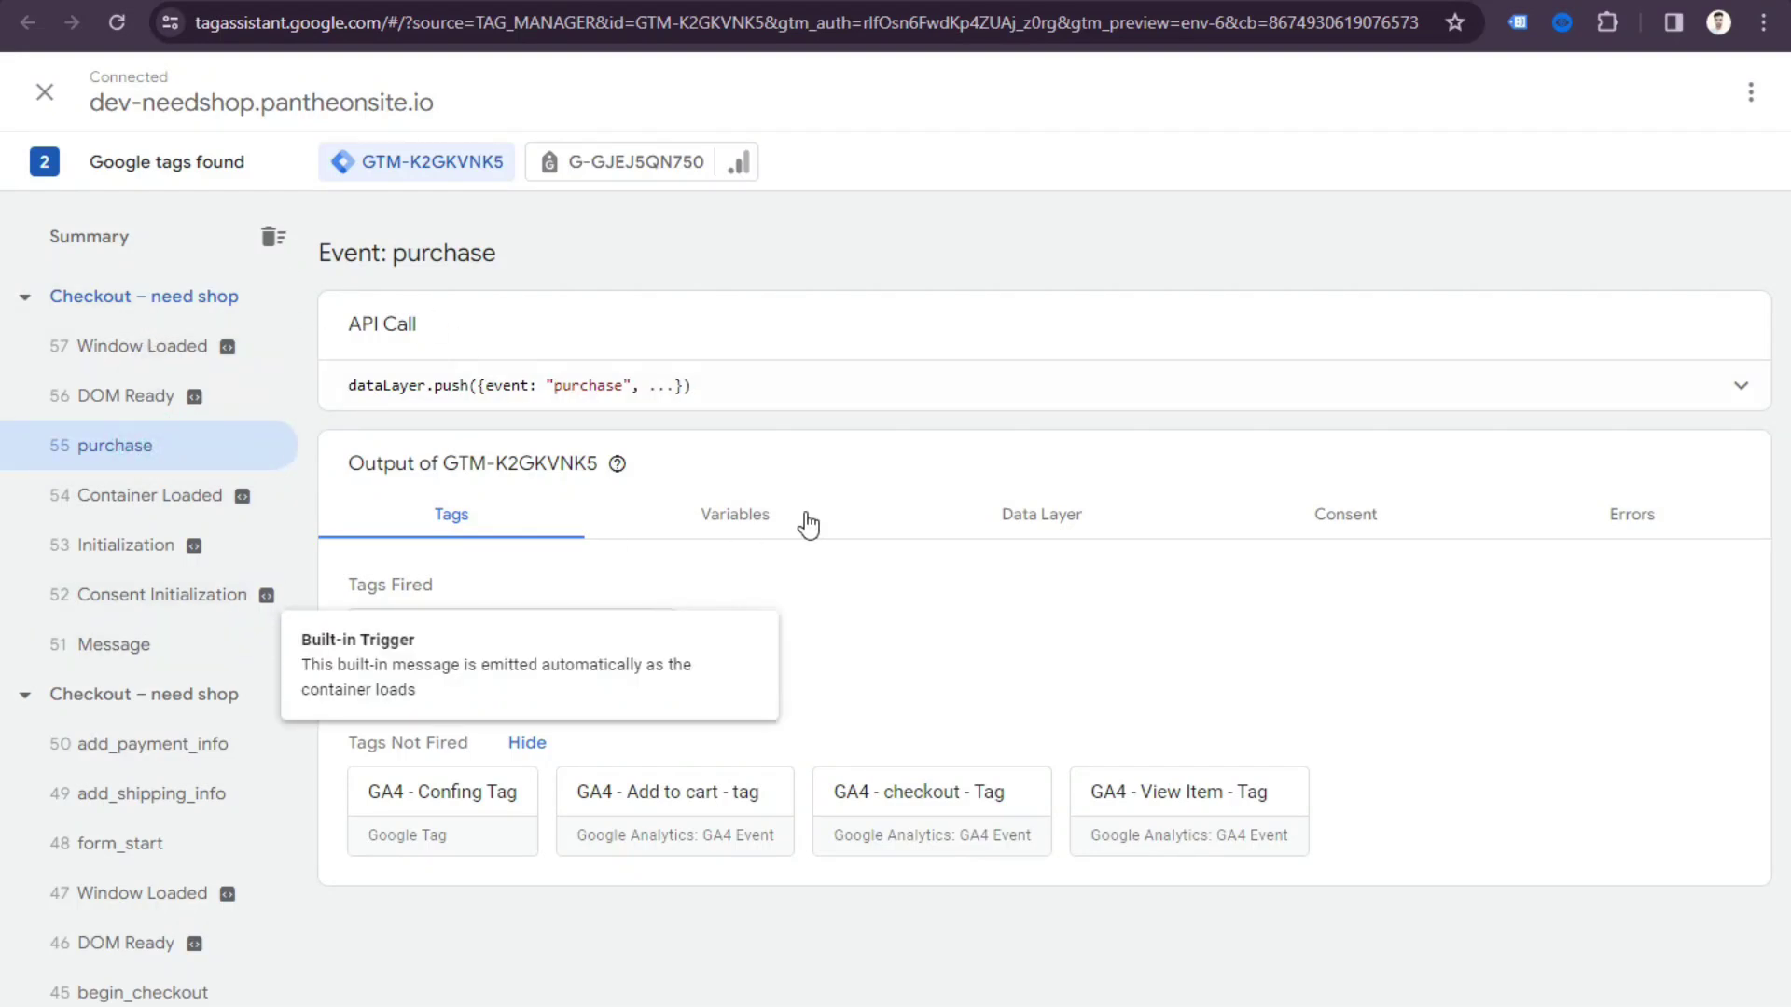
{"action": "left_click", "coordinate": [755, 516]}
{"action": "scroll", "coordinate": [776, 438], "scroll_direction": "down", "scroll_amount": 6}
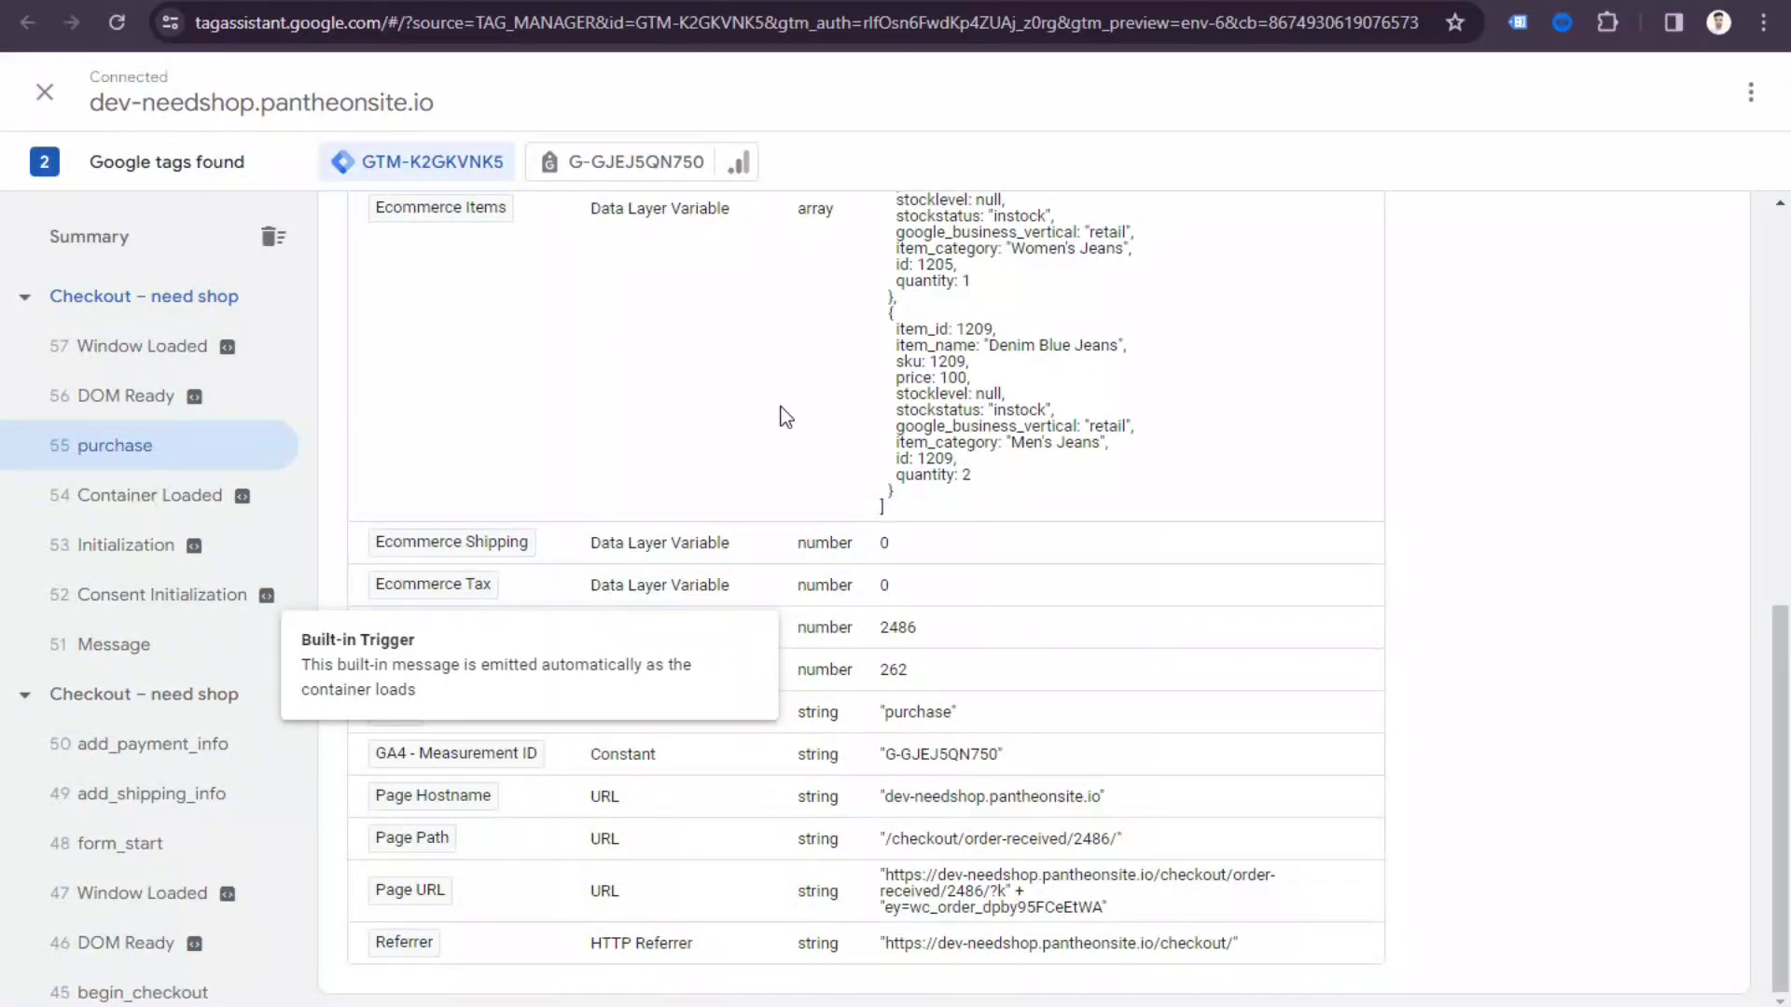
{"action": "scroll", "coordinate": [1043, 519], "scroll_direction": "up", "scroll_amount": 2}
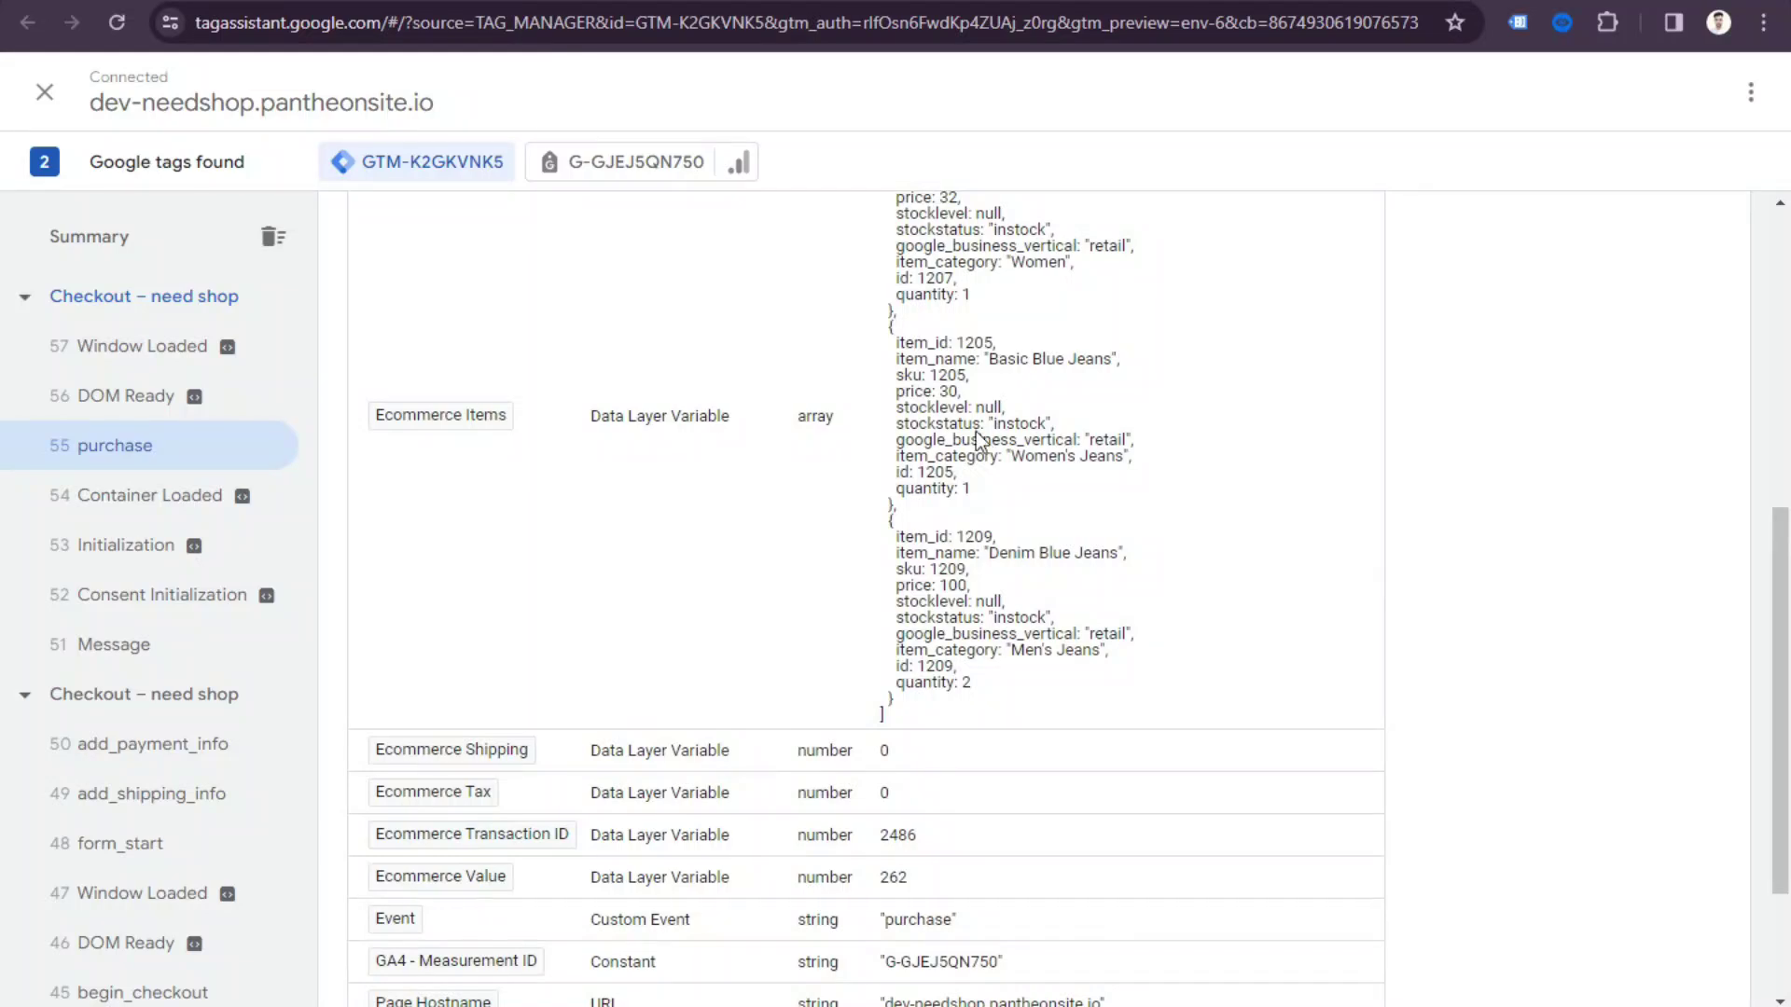
{"action": "scroll", "coordinate": [986, 446], "scroll_direction": "up", "scroll_amount": 2}
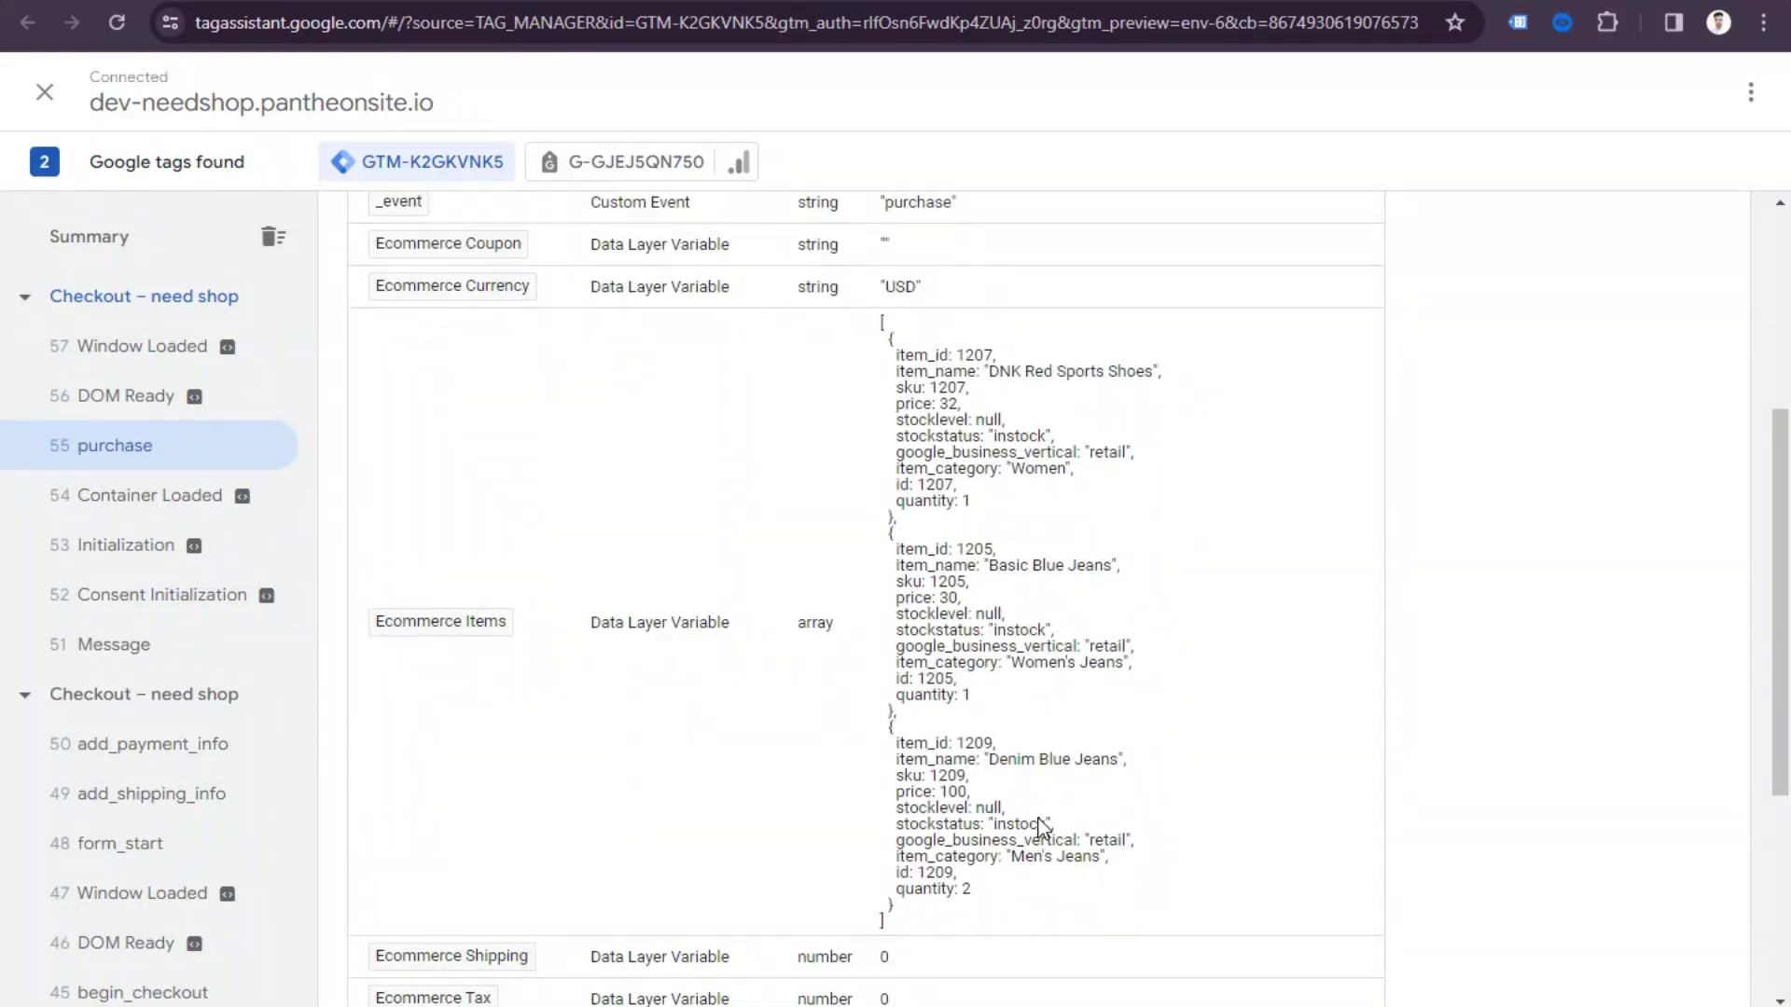
Compare the purchase event's transaction ID and value with the store's order confirmation page.
{"action": "key", "text": "alt+Tab"}
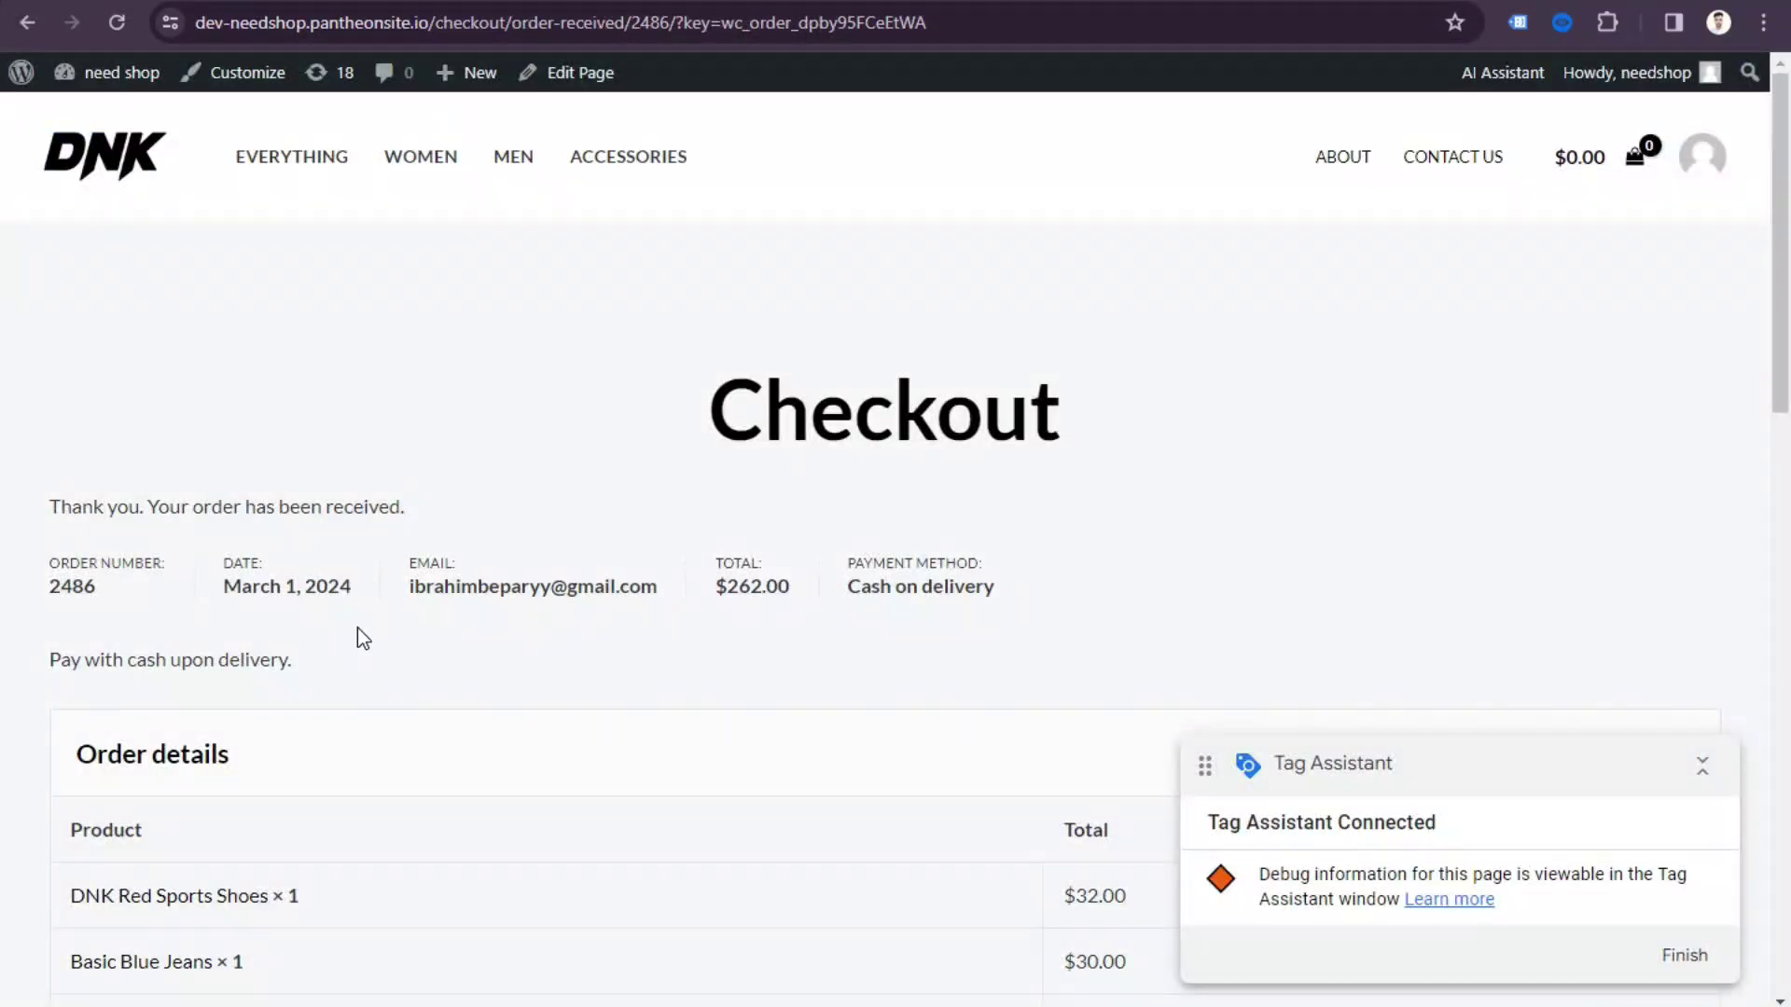
{"action": "key", "text": "alt+Tab"}
{"action": "scroll", "coordinate": [686, 853], "scroll_direction": "down", "scroll_amount": 4}
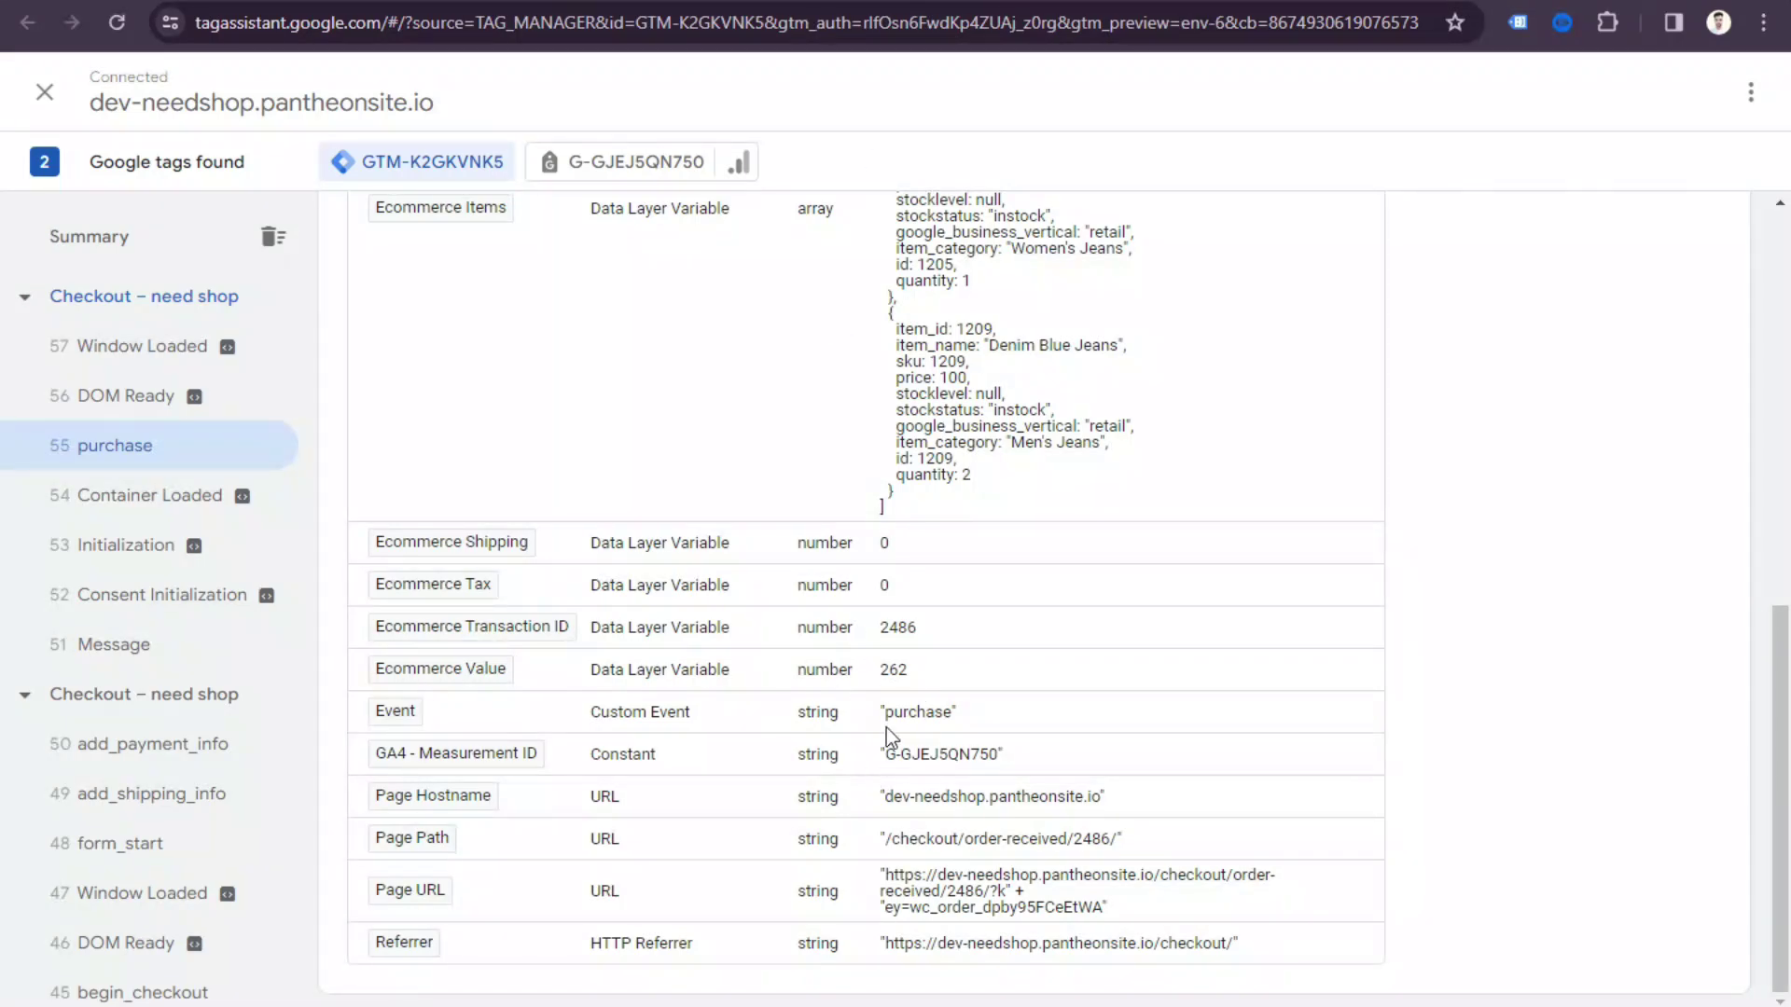
{"action": "key", "text": "alt+Tab"}
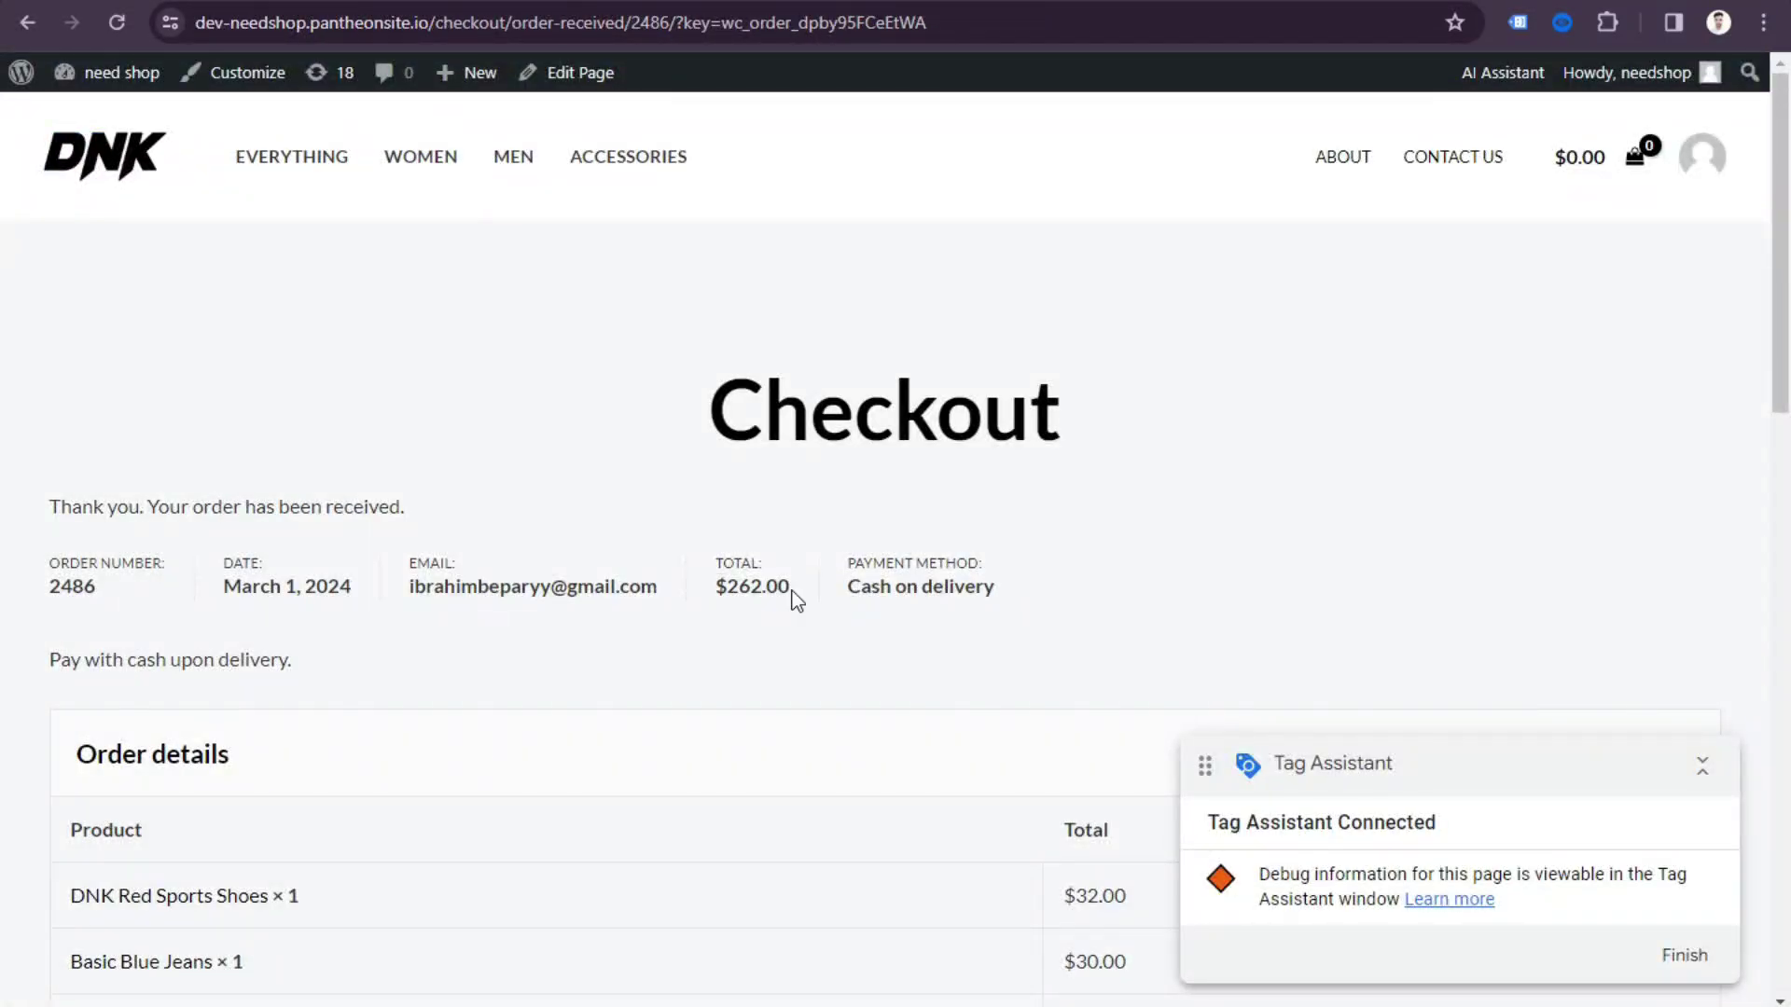
Check DebugView for the new store events and switch to the needshop workspace in Tag Manager.
{"action": "key", "text": "alt+Tab"}
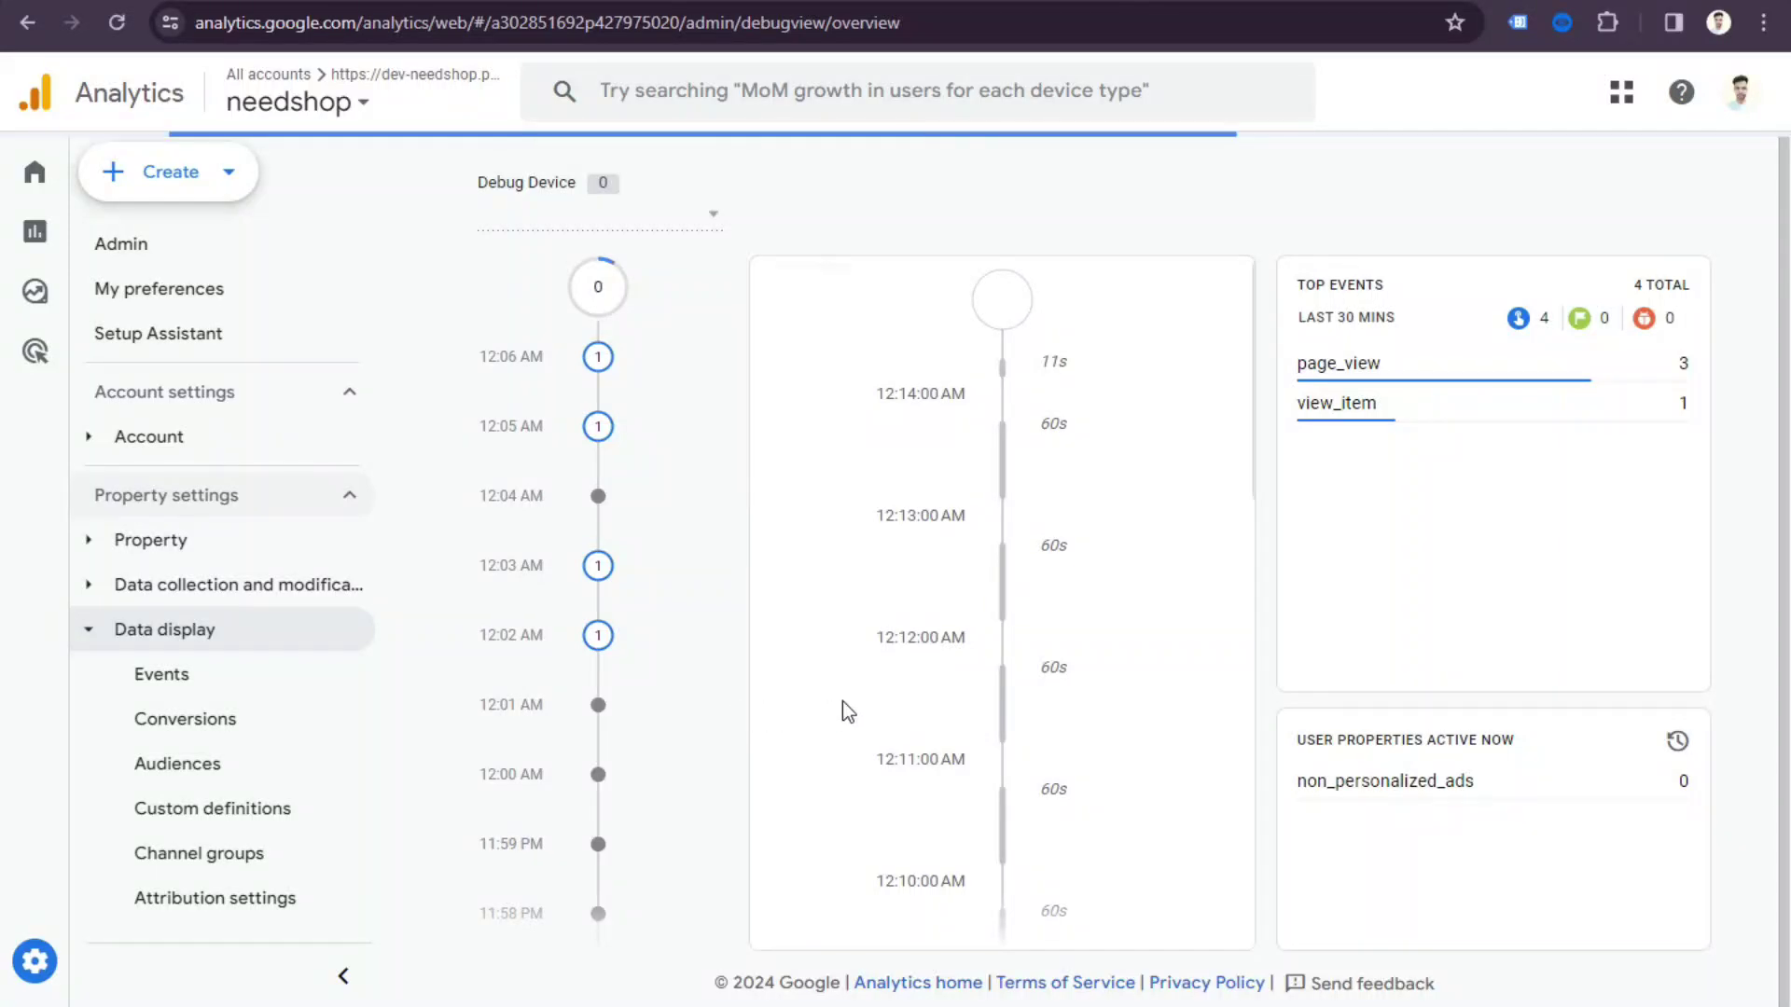
{"action": "key", "text": "alt+Tab"}
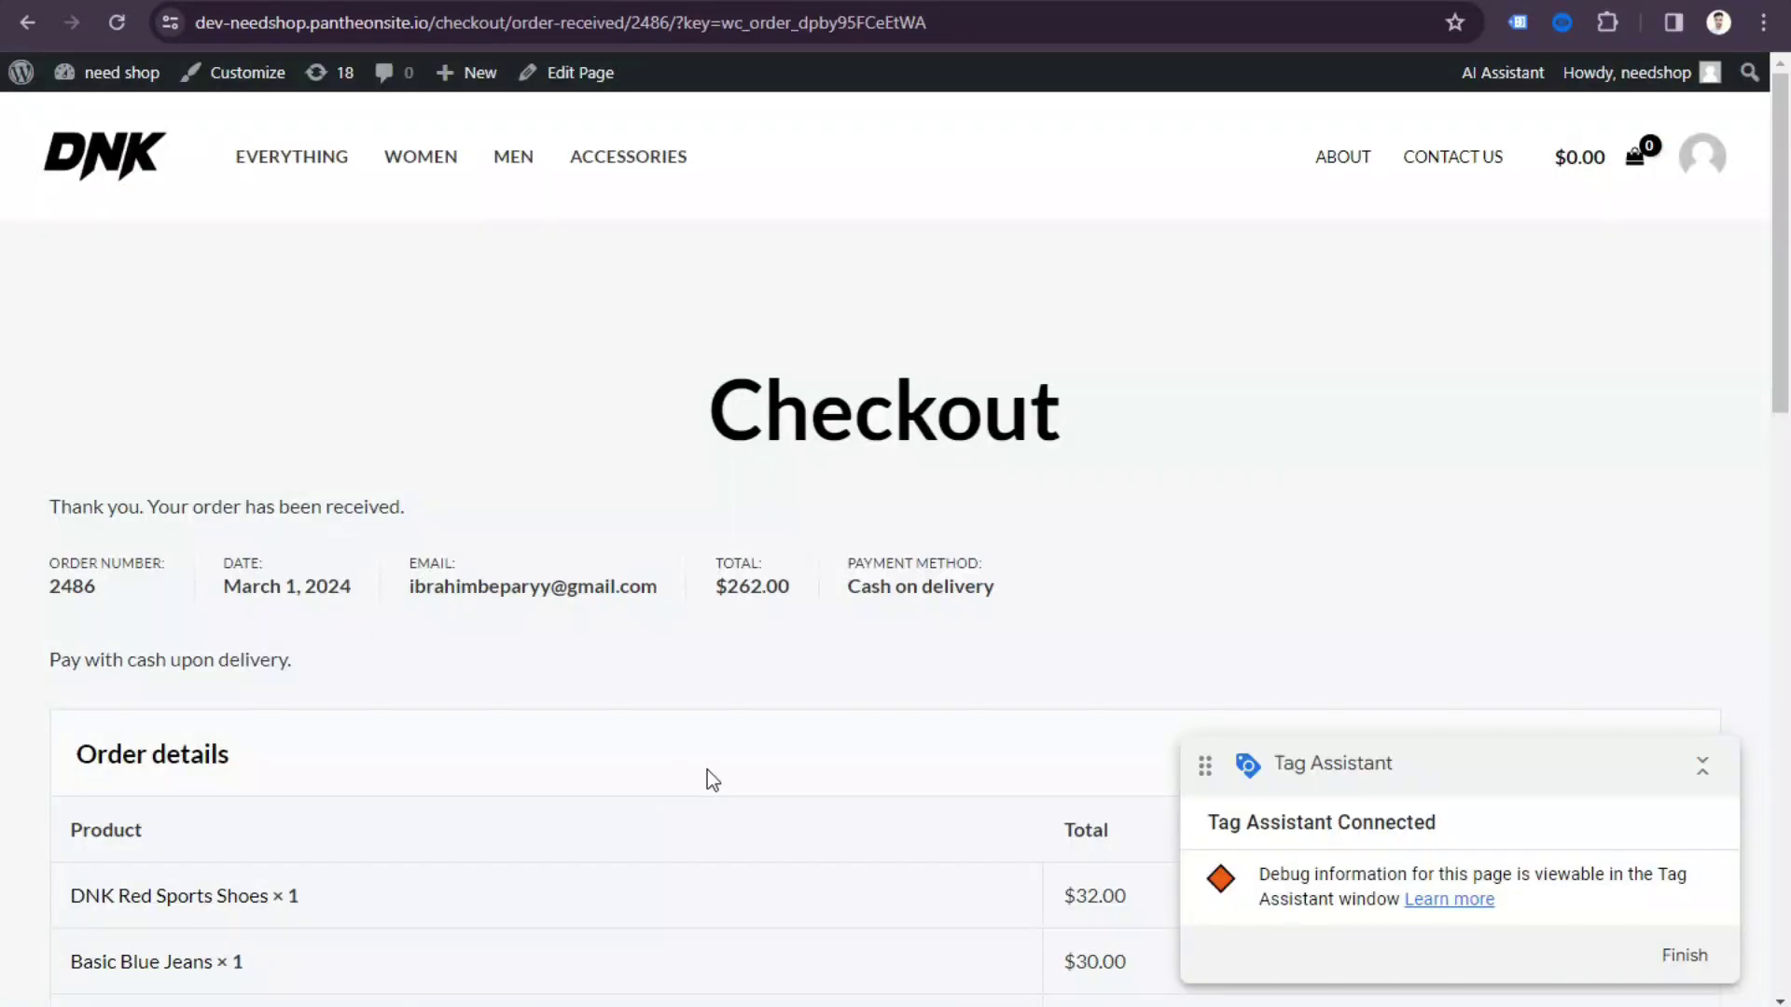
{"action": "key", "text": "alt+Tab"}
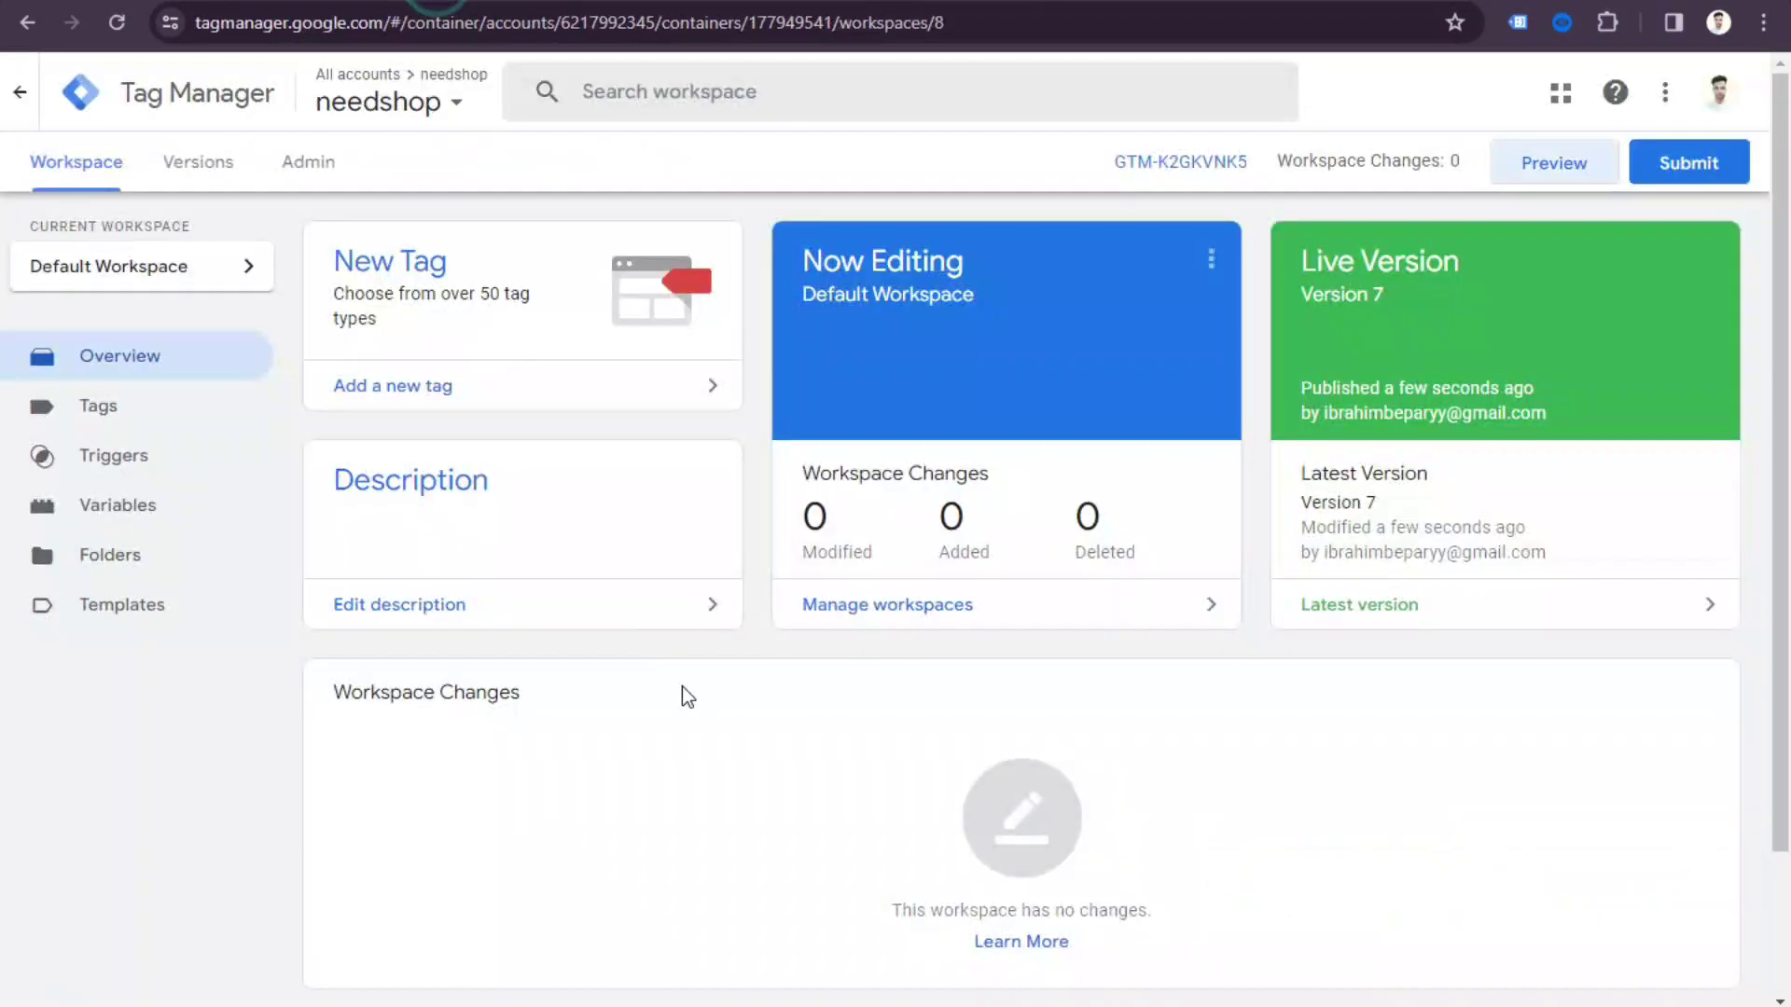